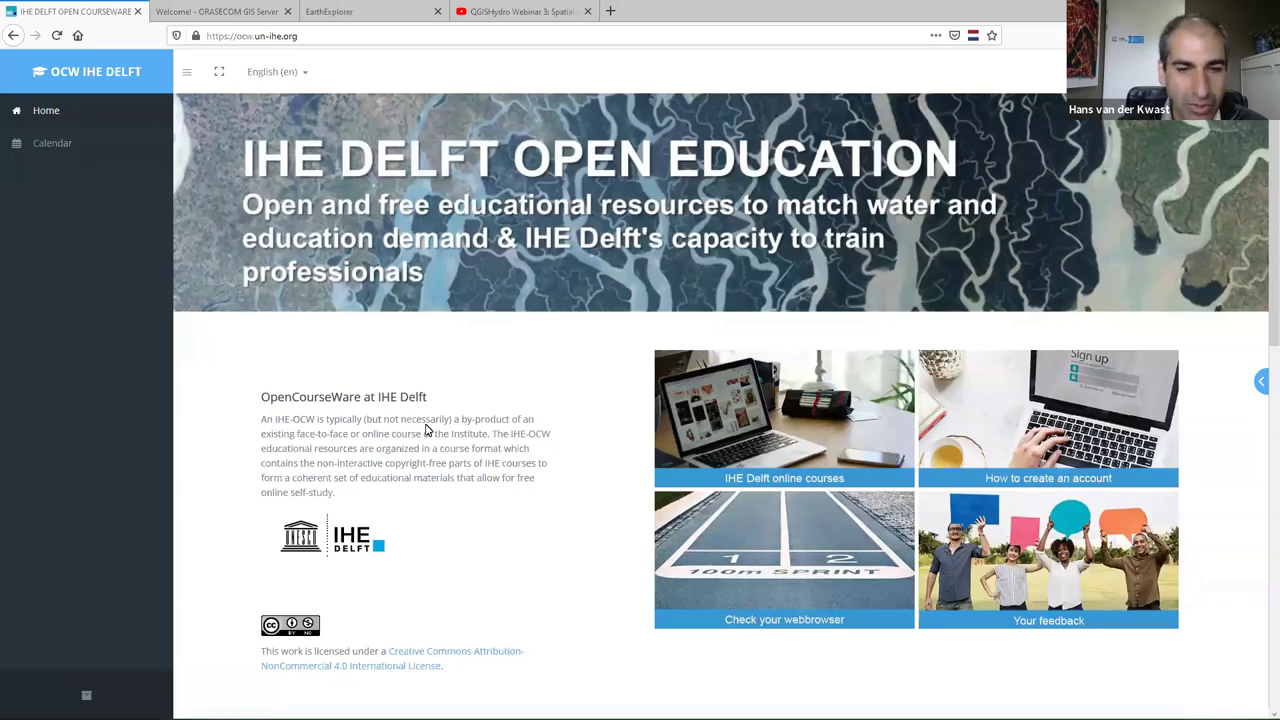
Open the 'GIS training for Hydrogeological Applications' course from the Overview carousel to see its Data analysis tutorials
scroll(425, 430, down, 5)
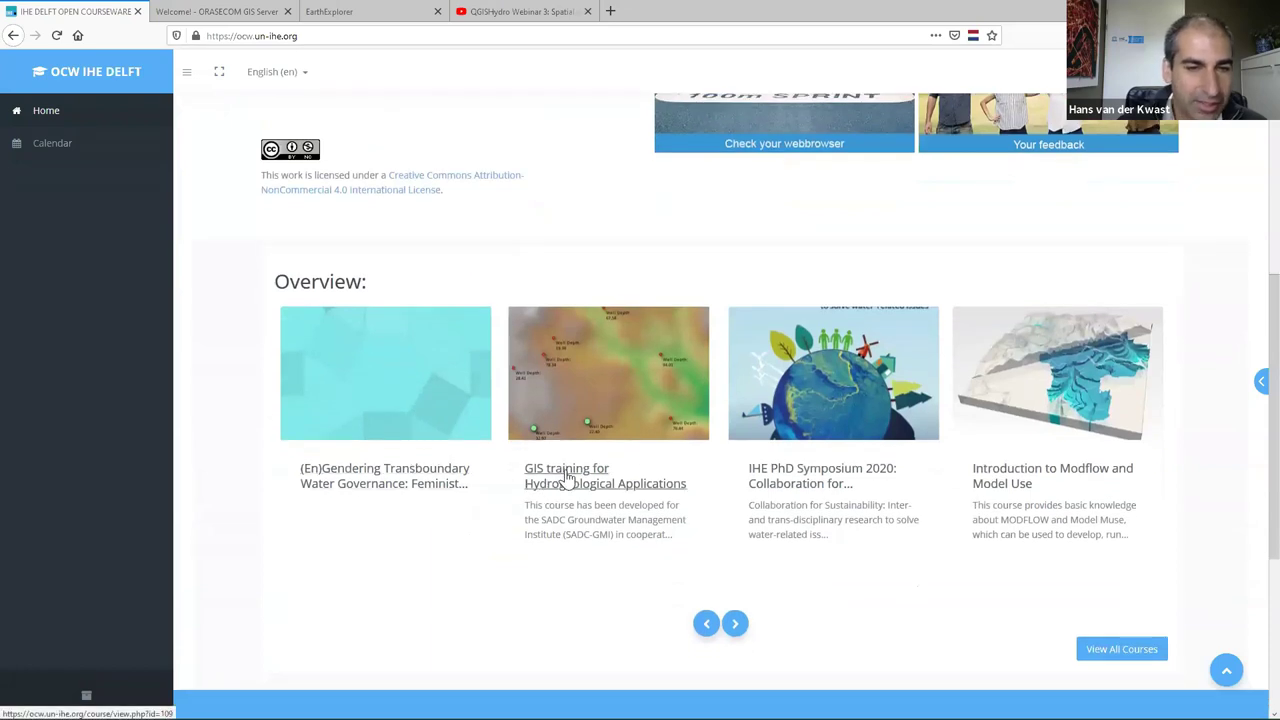
click(566, 476)
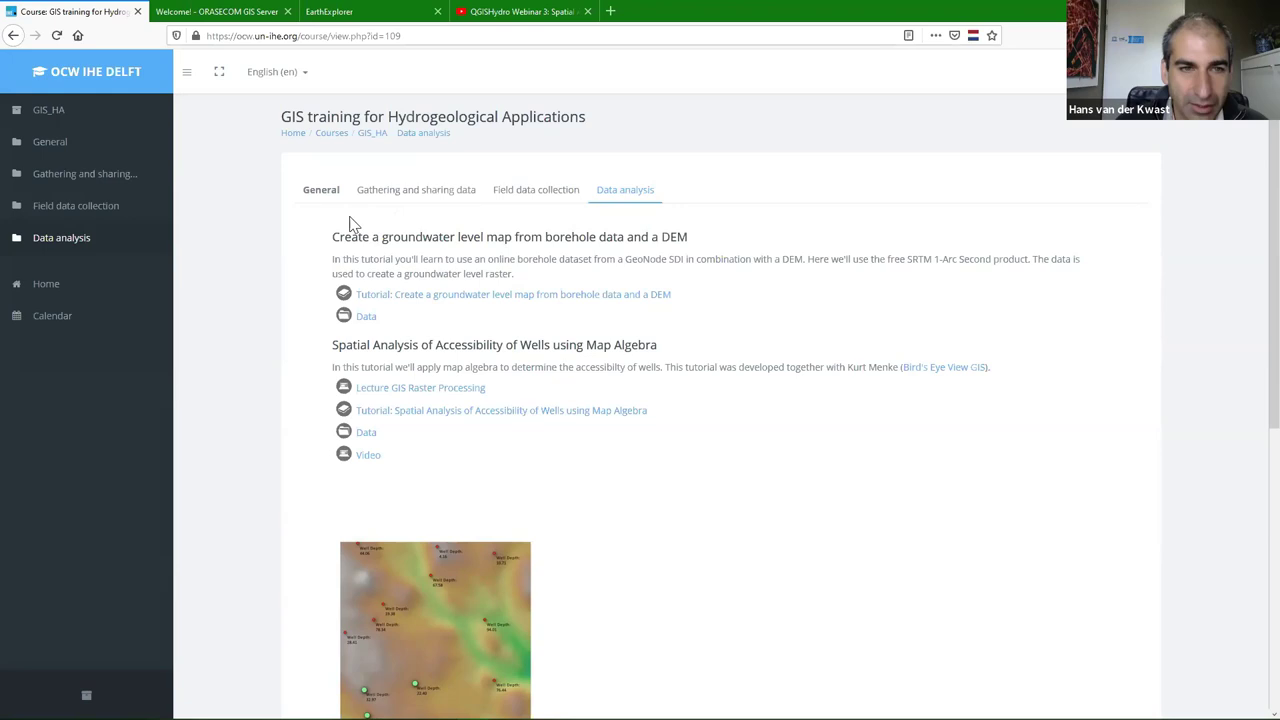
Download the Stampriet boundary Data folder as Data-20200910.zip into the Tutorial3 folder
click(366, 318)
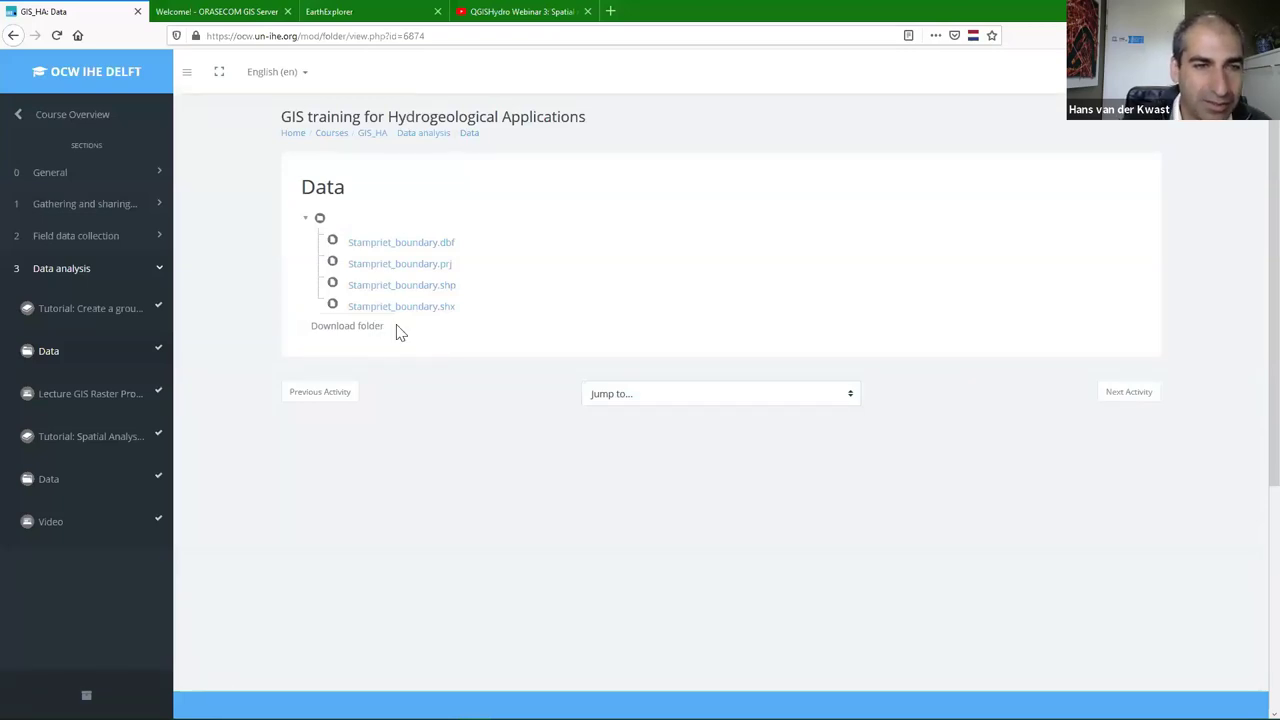
click(343, 331)
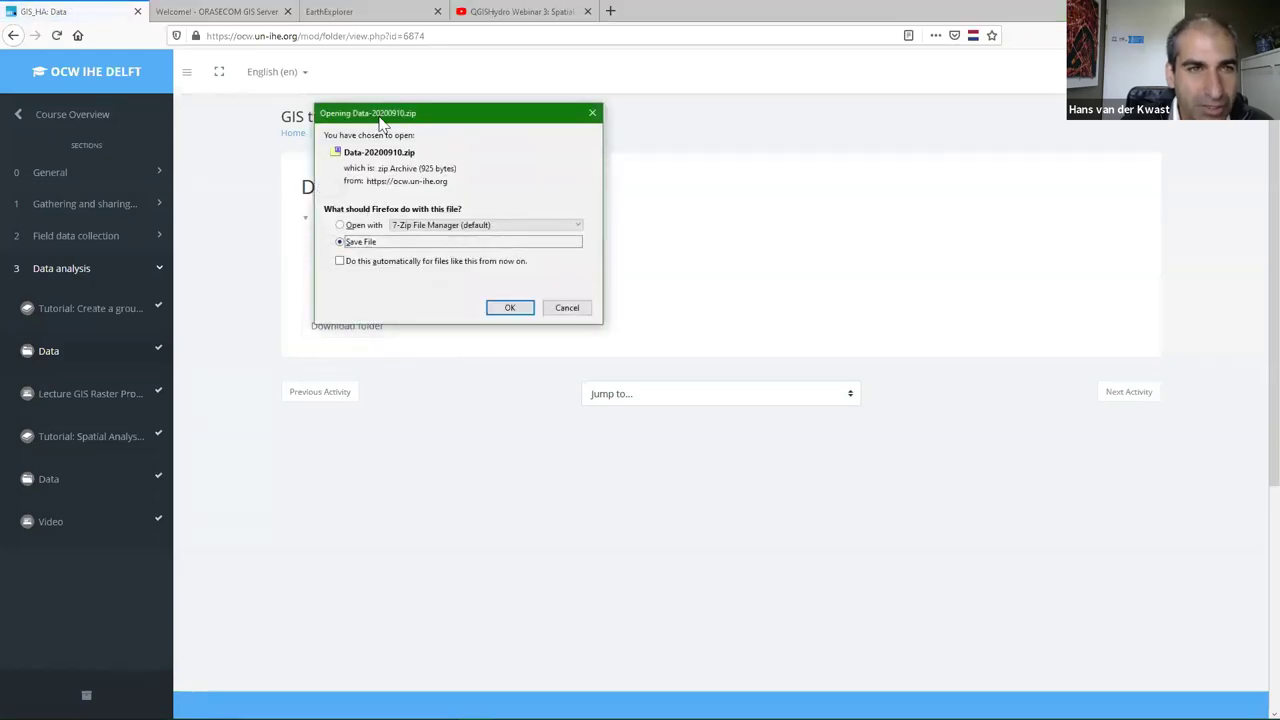
drag(406, 113, 727, 128)
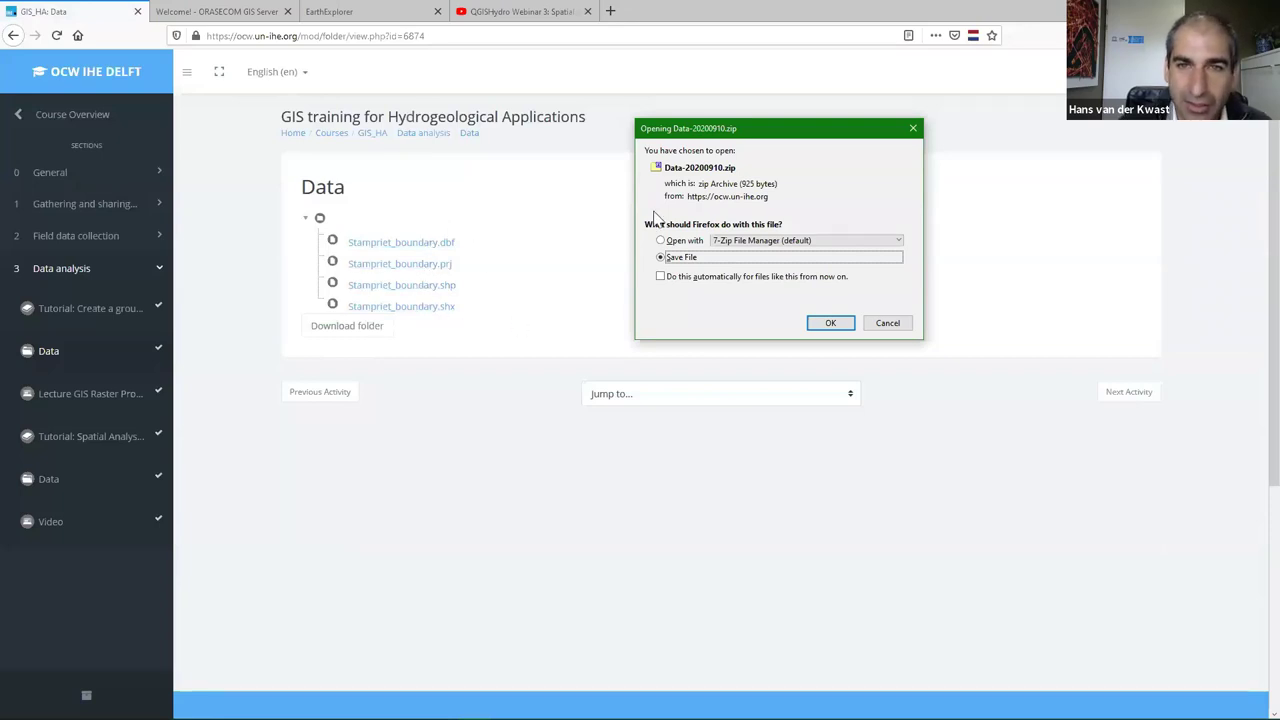
click(840, 328)
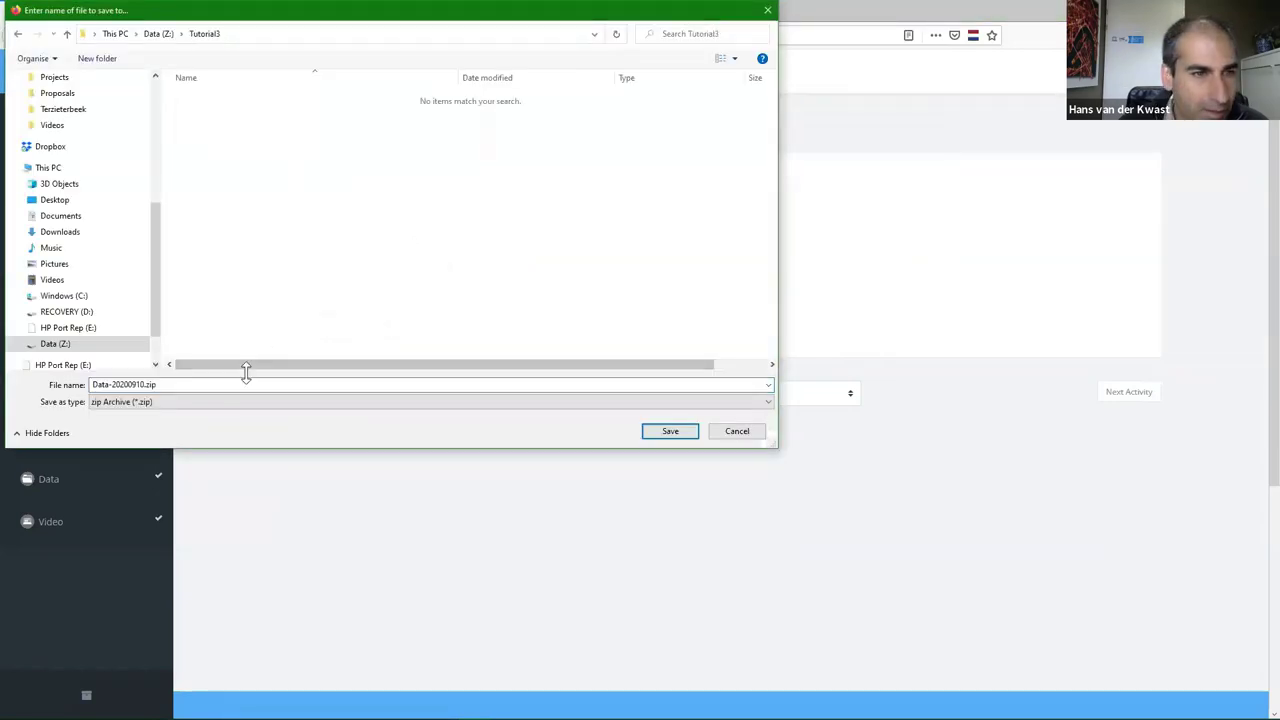
click(669, 430)
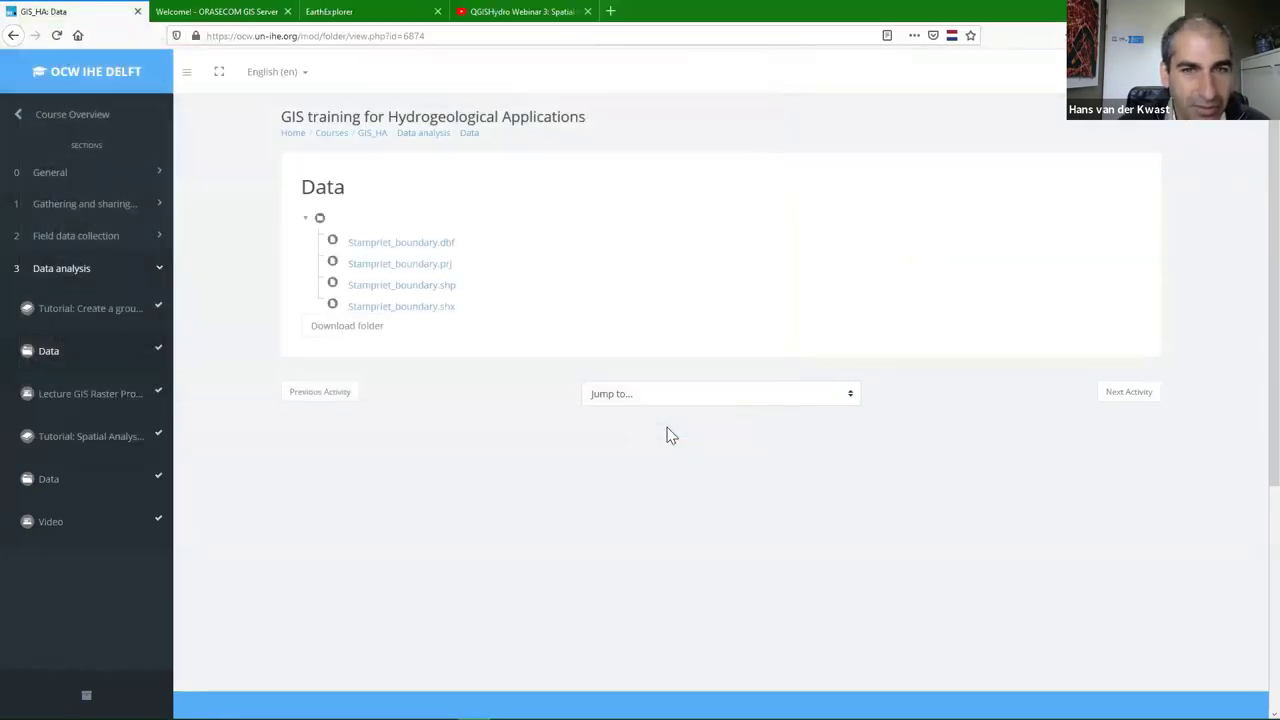
Browse to Data (Z:) > Tutorial3 in File Explorer and select Data-20200910.zip
key(super+e)
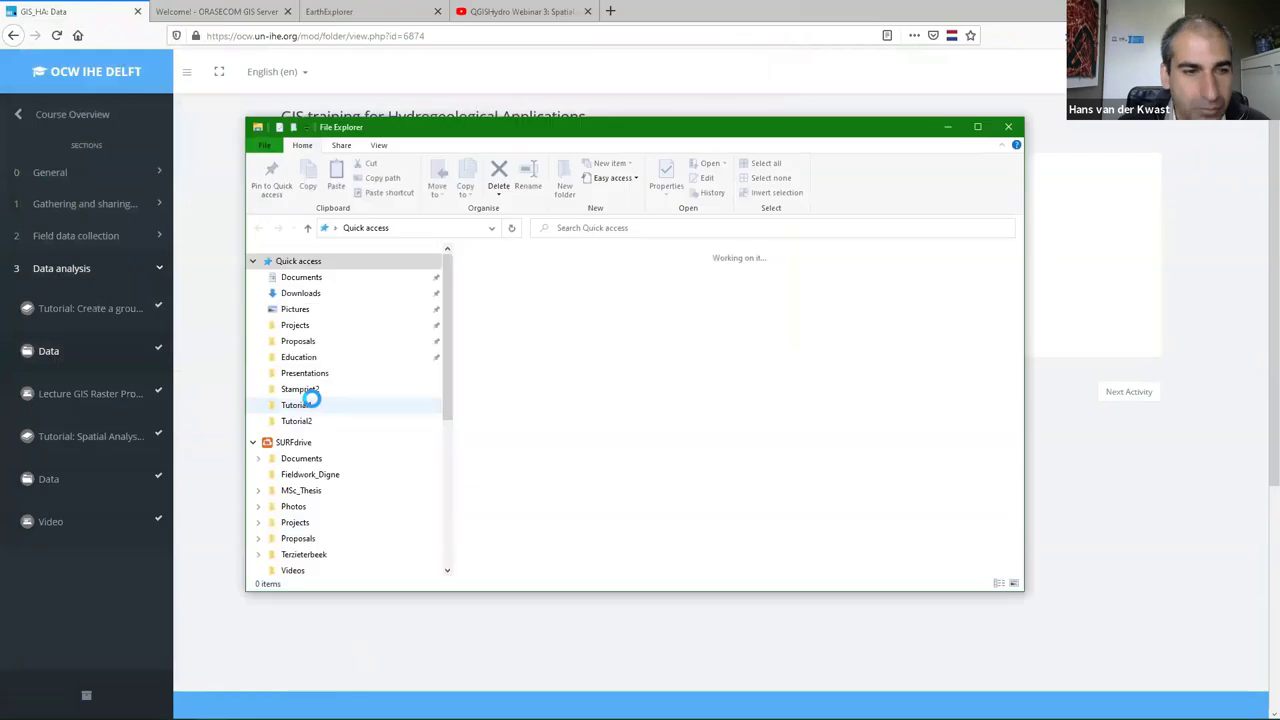
click(300, 404)
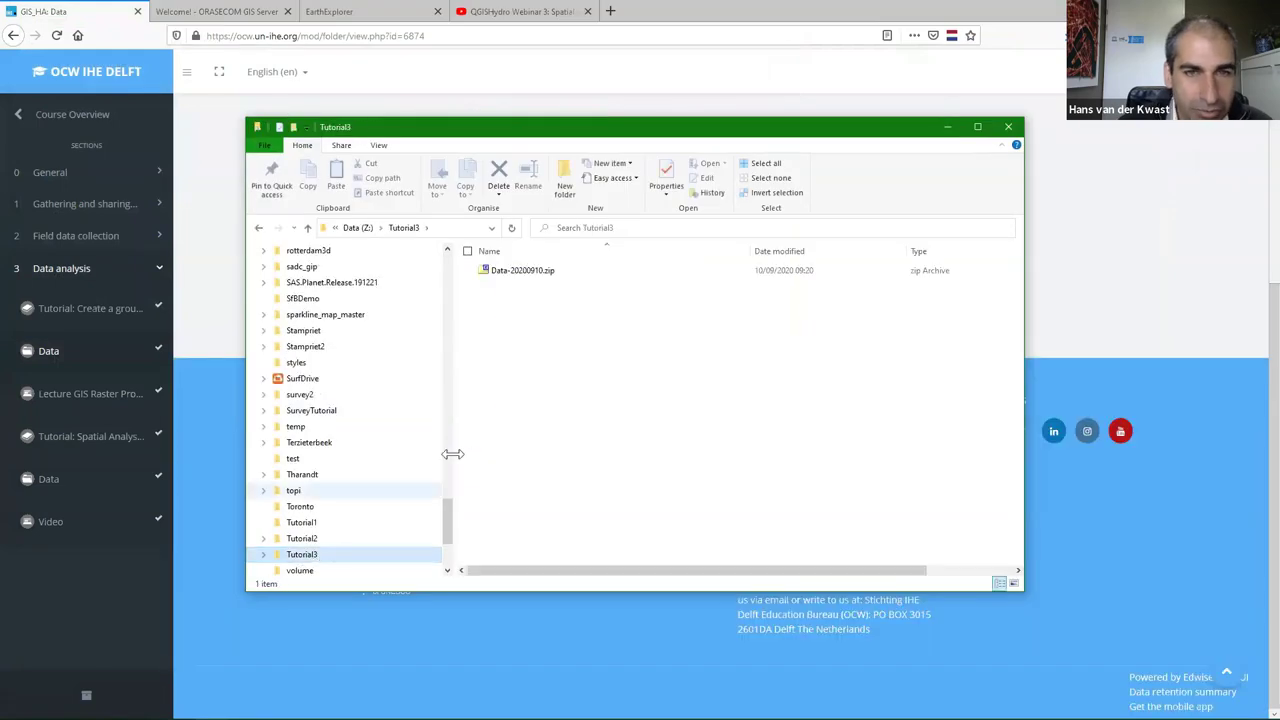
click(535, 272)
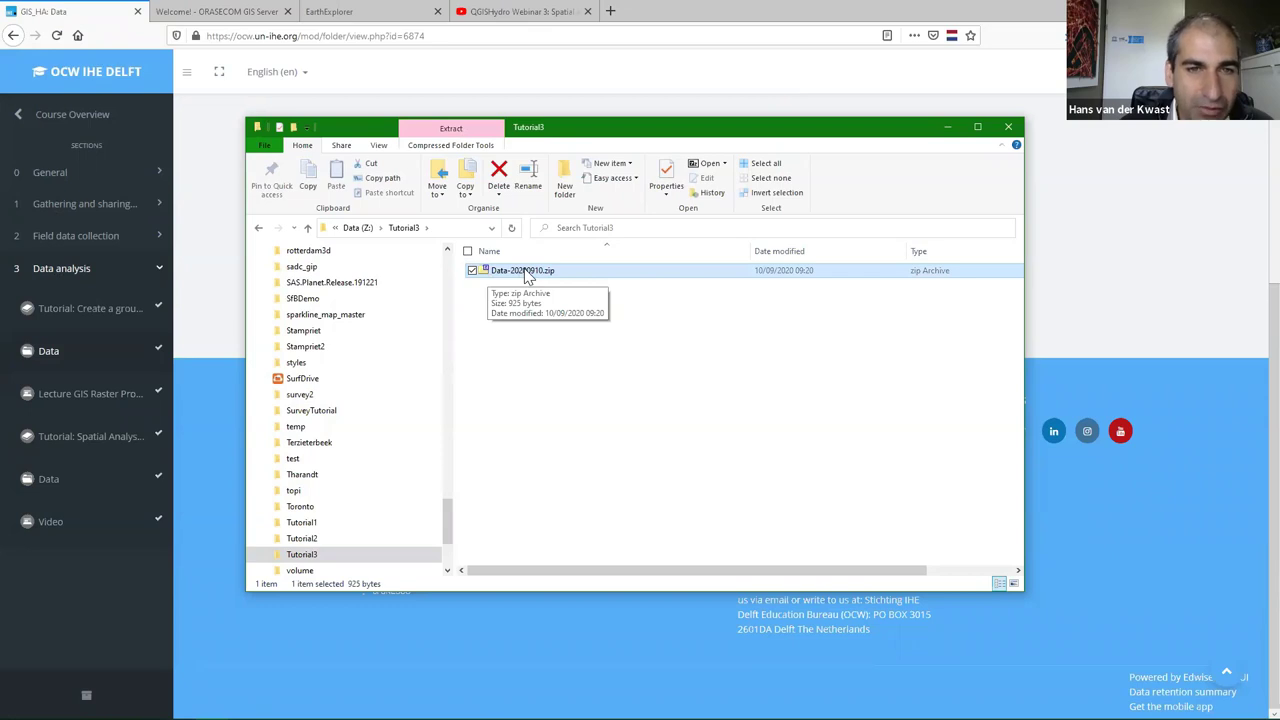
Try extracting Data-20200910.zip here via 7-Zip, then bring up its 7-Zip menu again
right_click(527, 277)
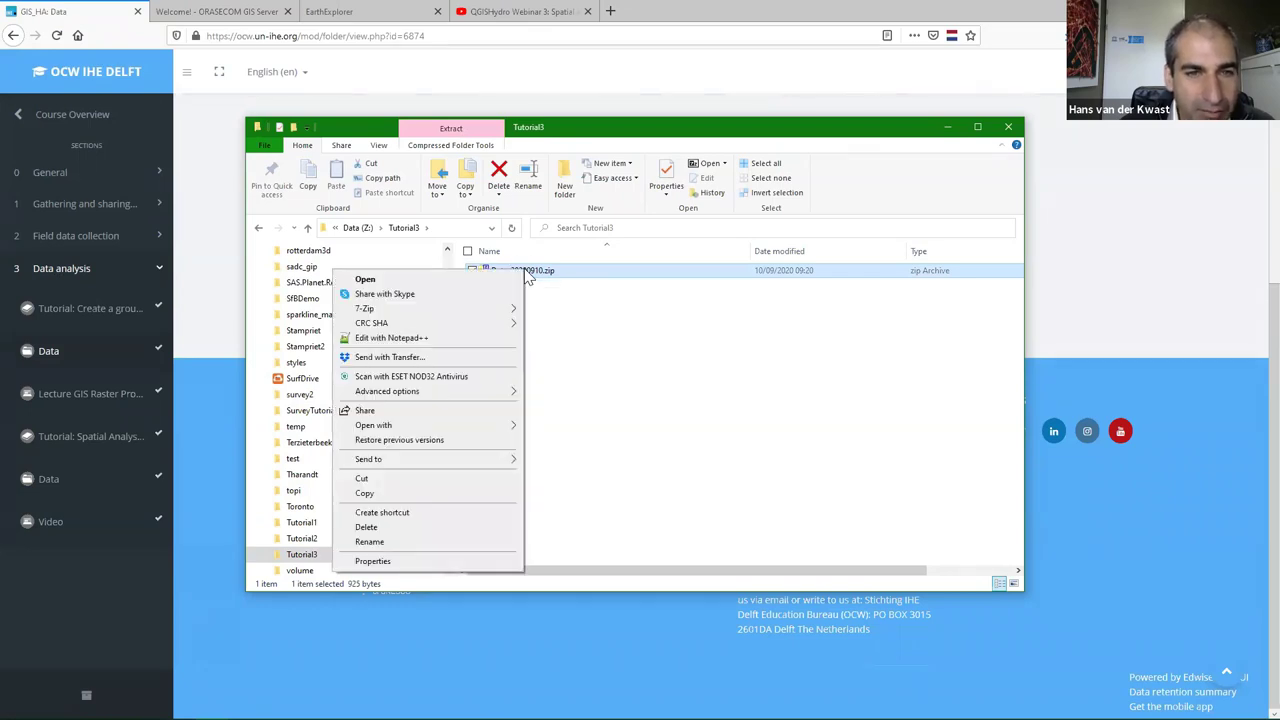
mouse_move(454, 310)
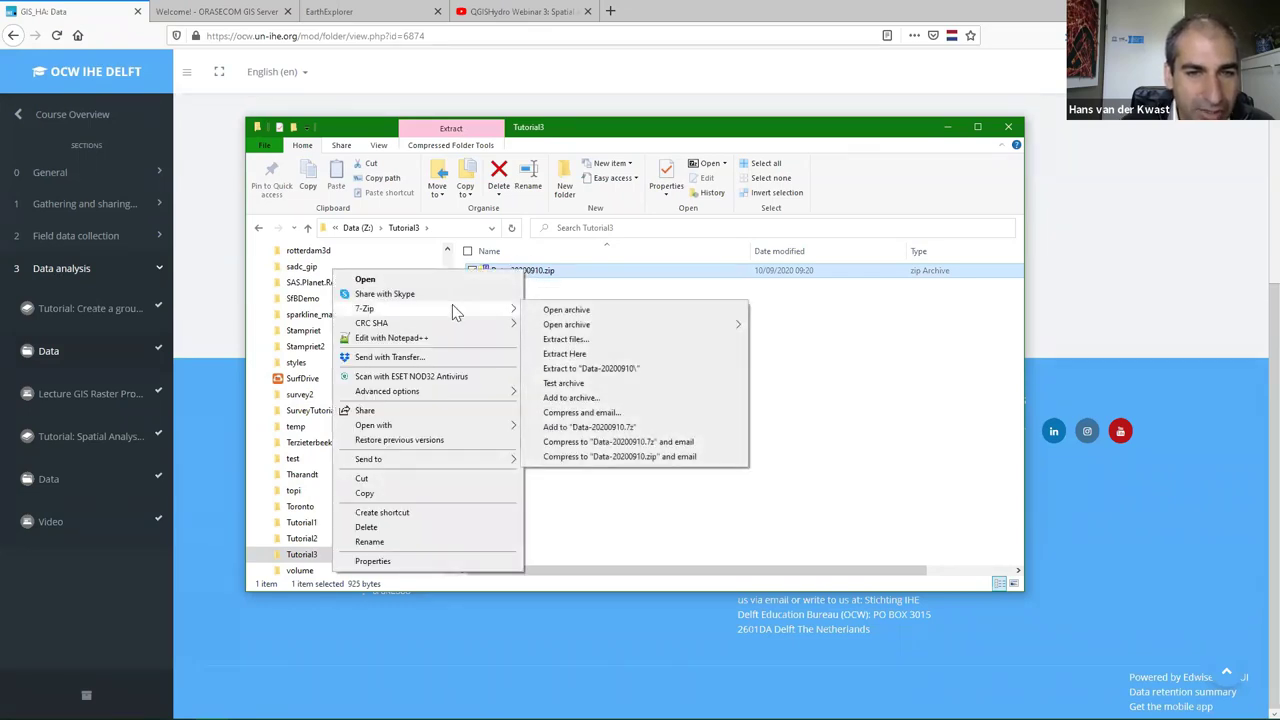
click(565, 356)
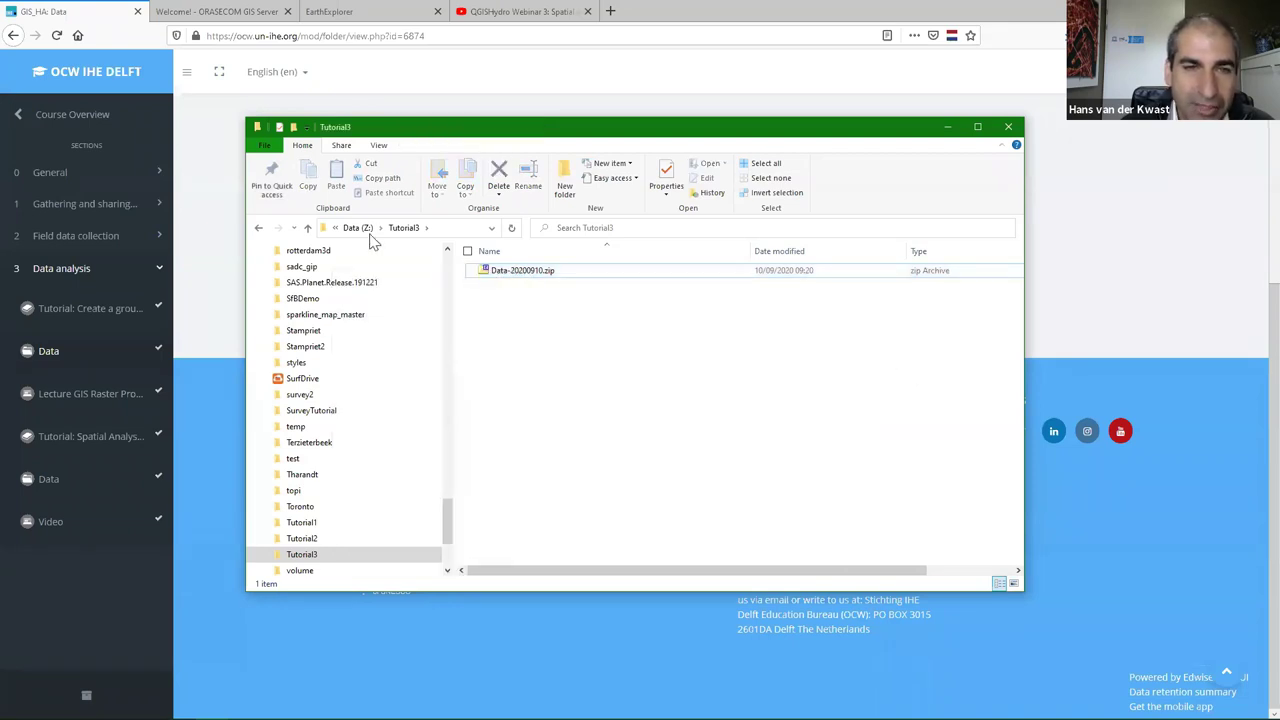
click(519, 276)
right_click(519, 276)
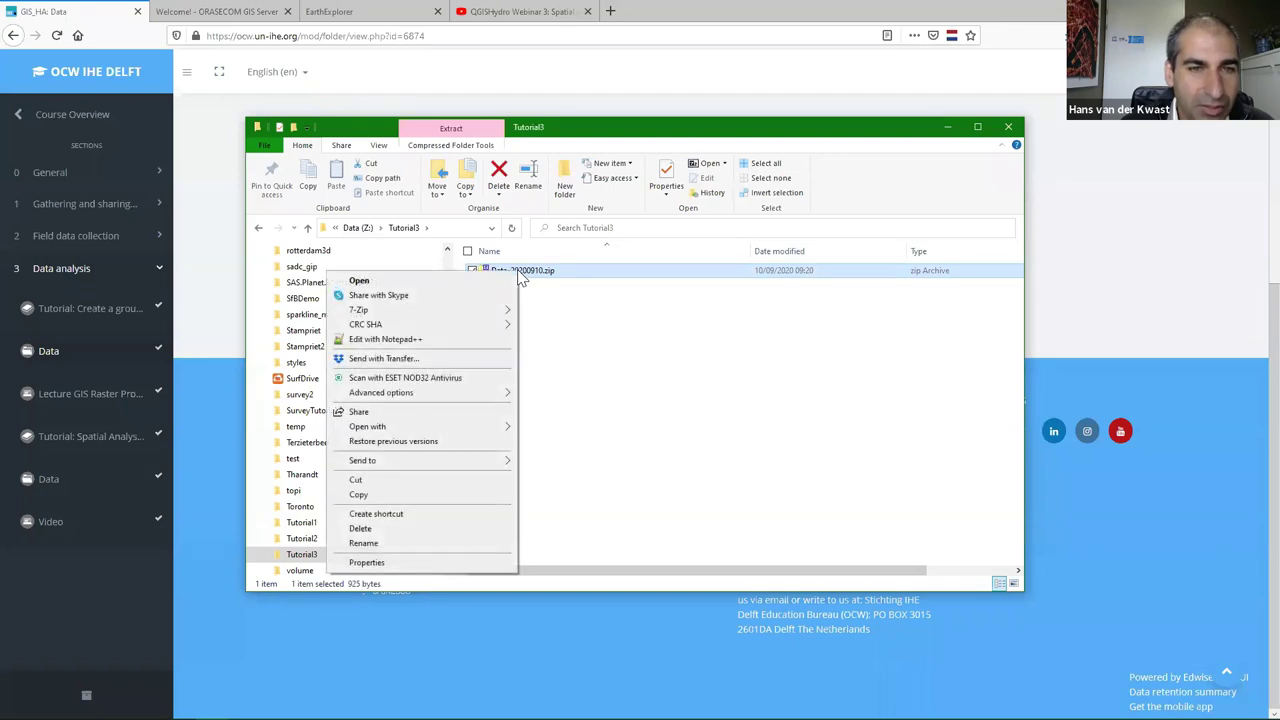
Open the zip in 7-Zip File Manager, sized to list all four Stampriet_boundary files
mouse_move(449, 312)
click(543, 312)
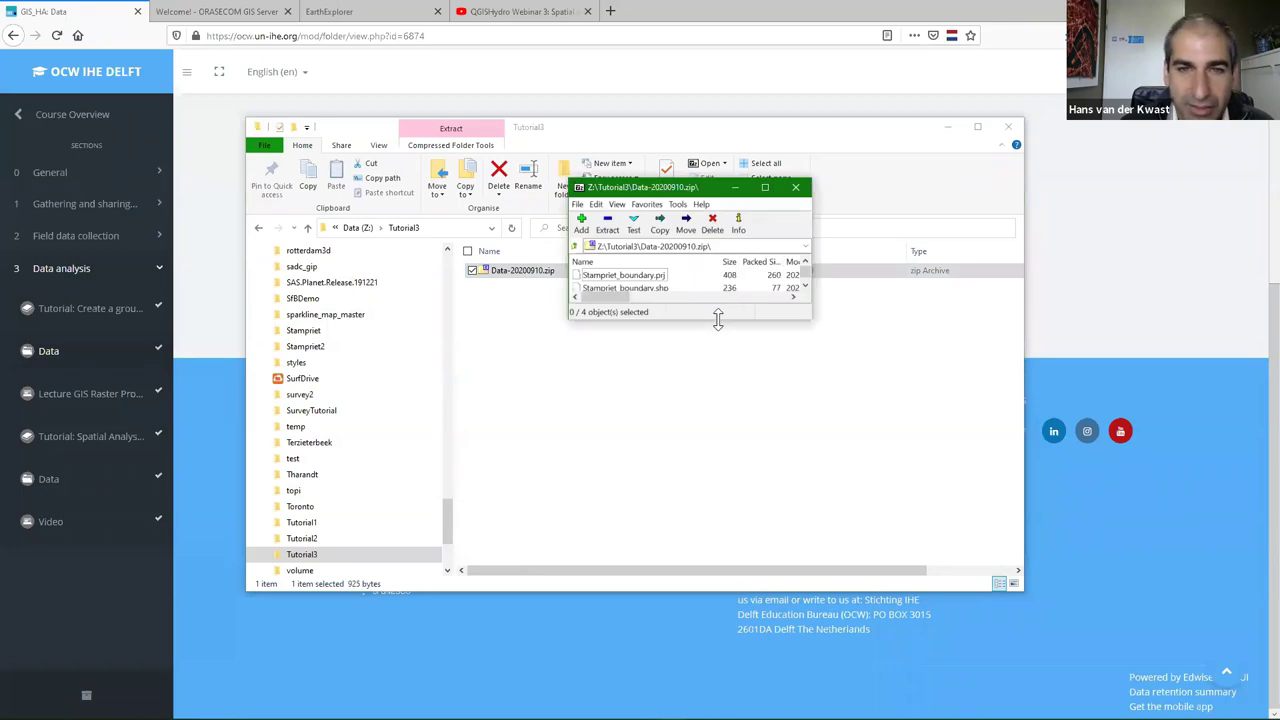
drag(717, 318, 717, 428)
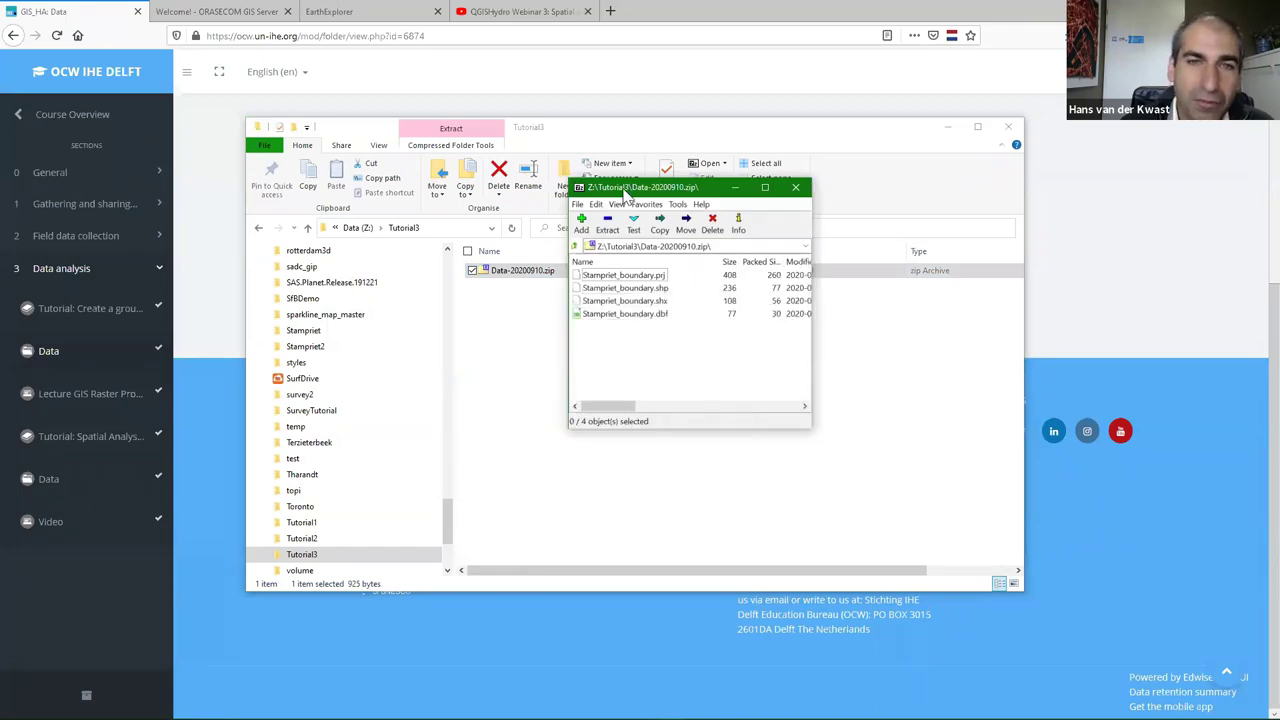
drag(625, 193, 765, 193)
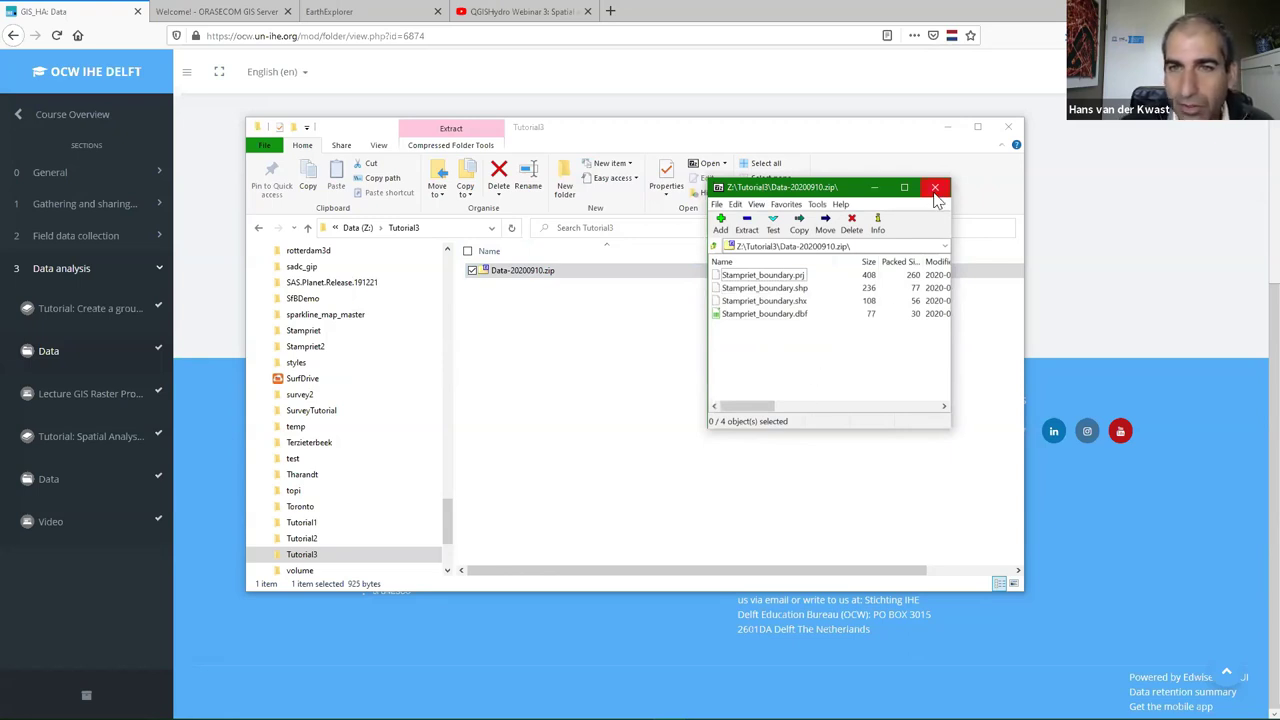
Extract the files to Z:\Tutorial3\, close 7-Zip and delete the zip archive
click(747, 222)
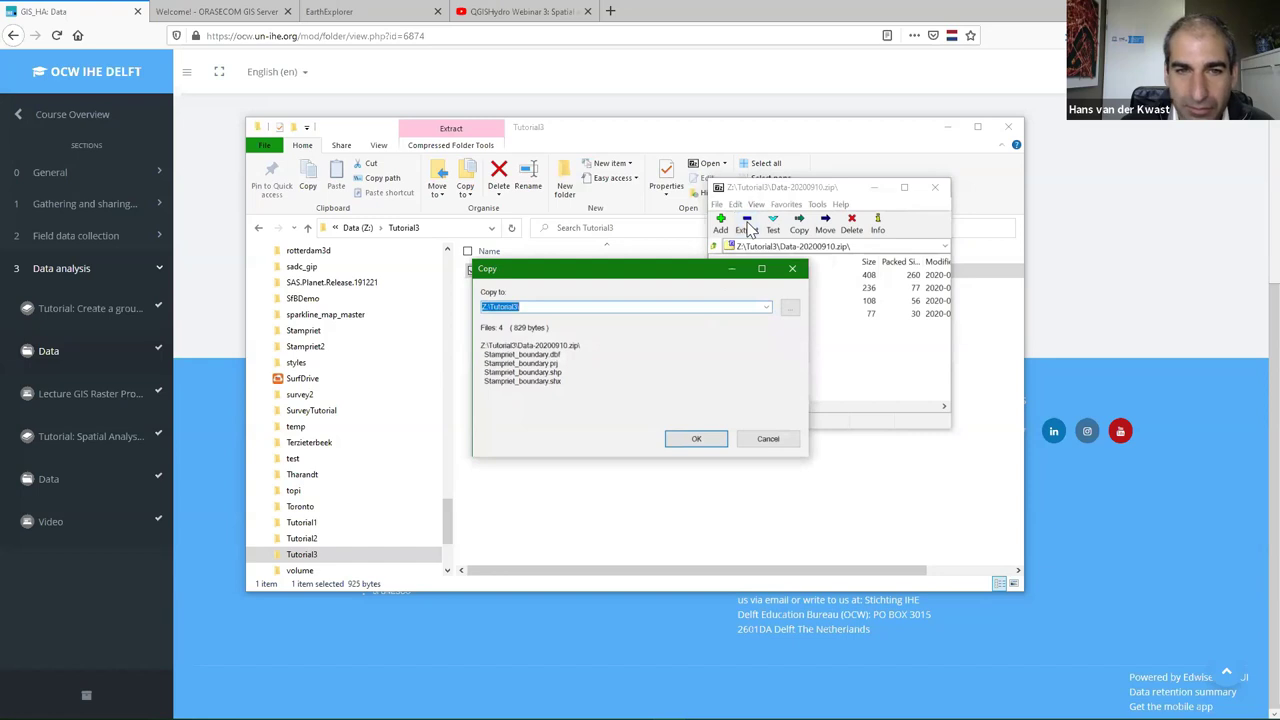
click(699, 439)
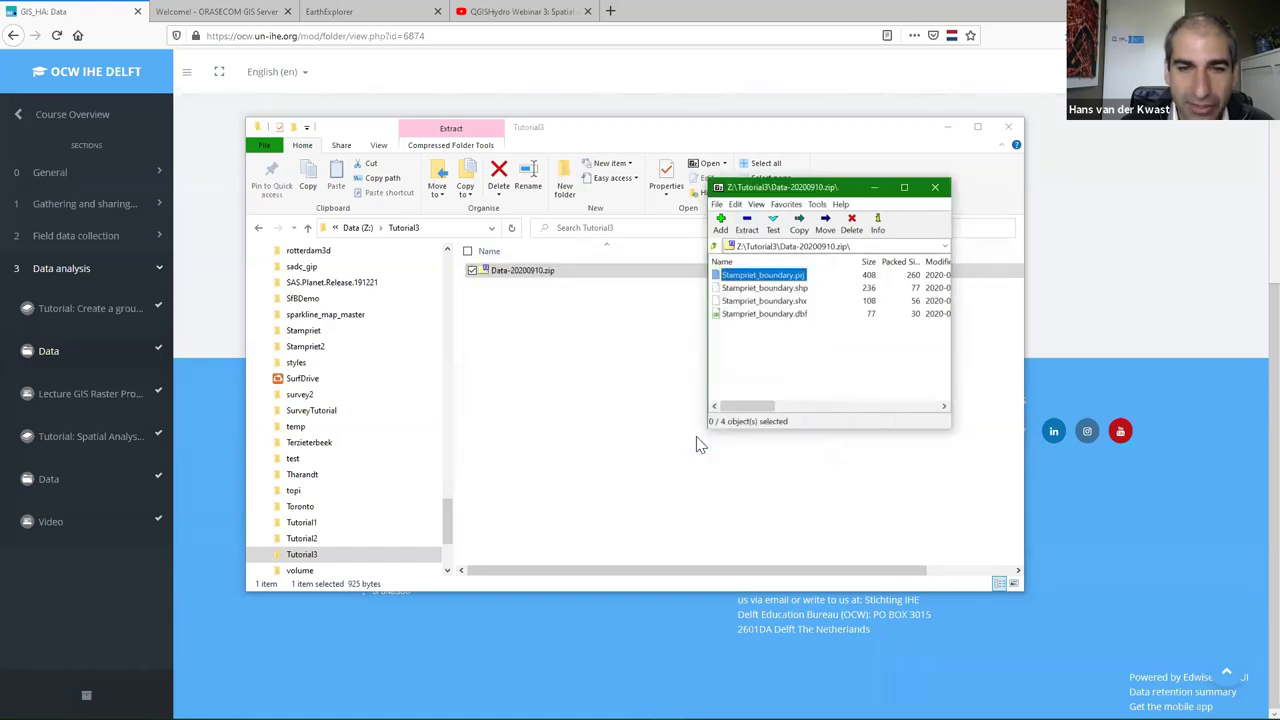
click(934, 187)
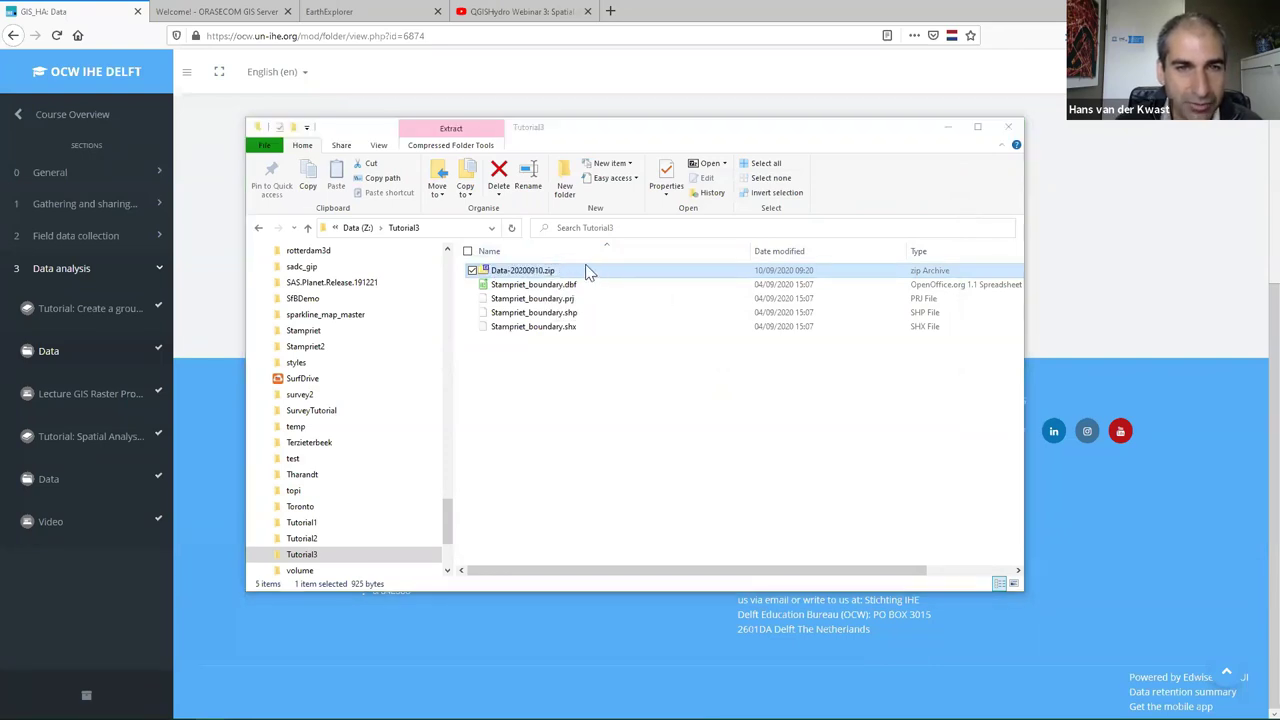
key(Delete)
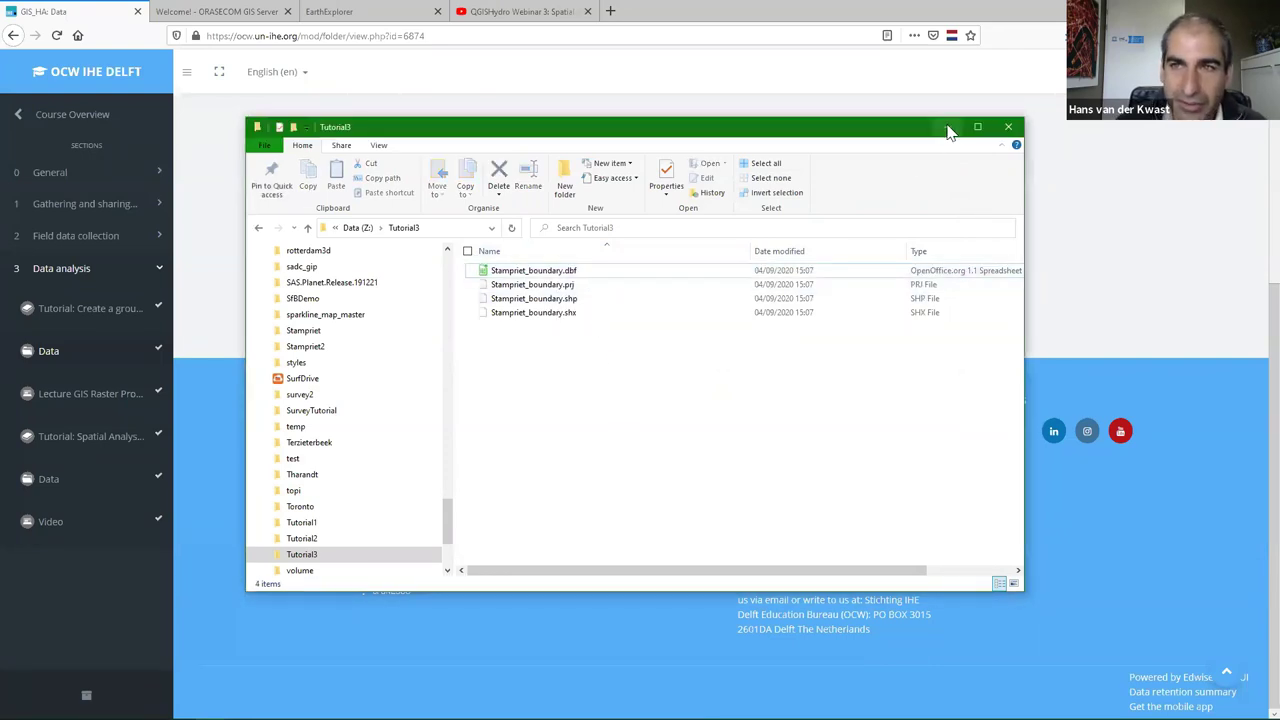
Minimize File Explorer and go back to the 'Create a groundwater level map from borehole data and a DEM' tutorial
click(946, 127)
scroll(676, 240, up, 3)
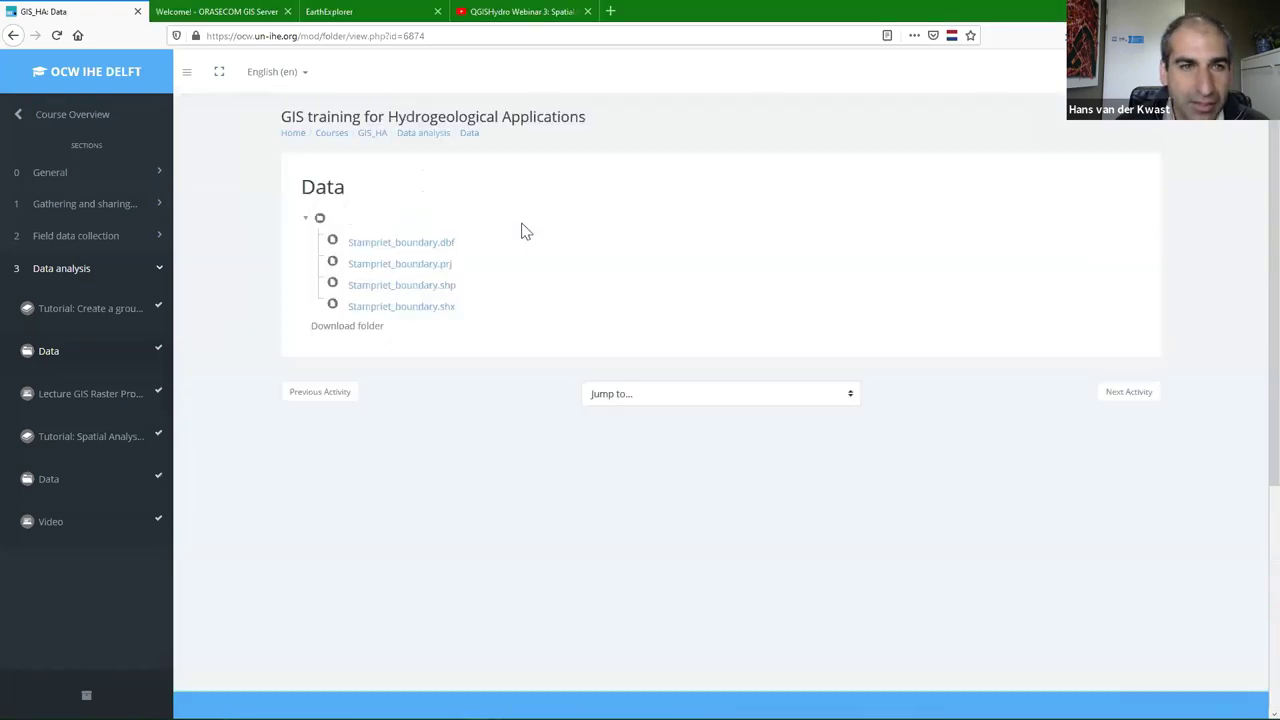
click(348, 394)
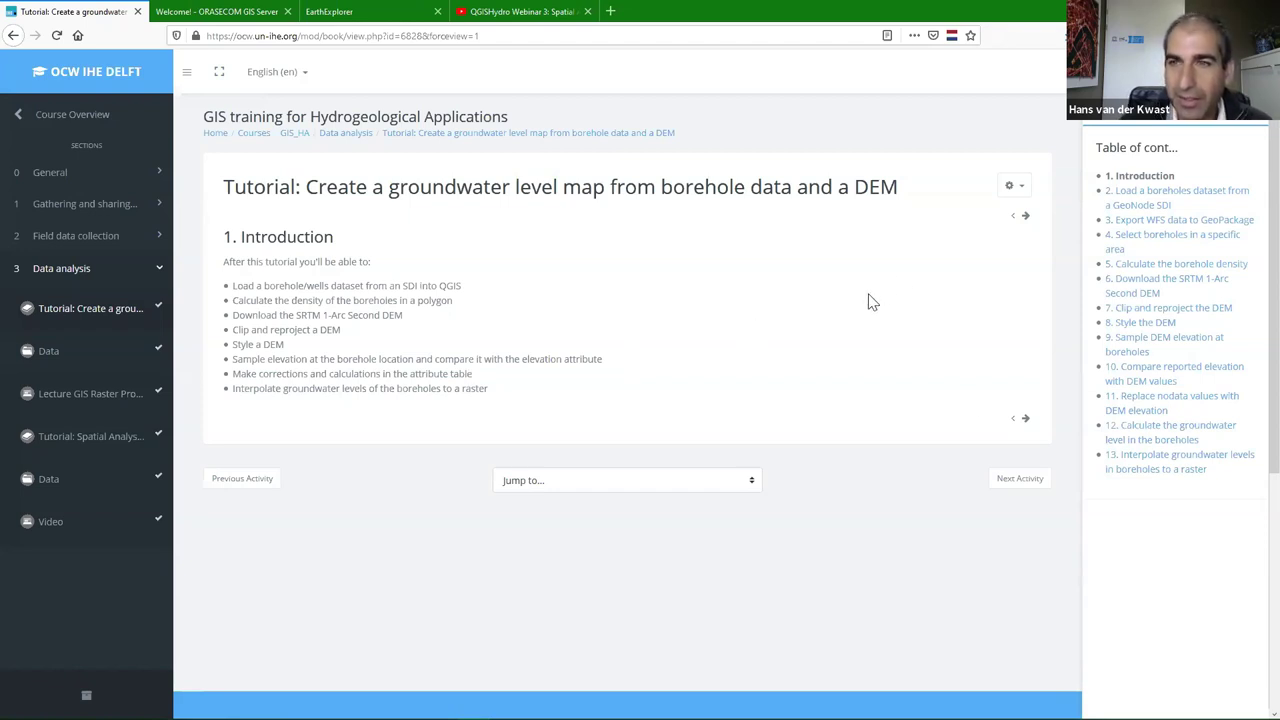
Advance to chapter 2 on loading boreholes, then switch to the ORASECOM GIS Server tab
click(1025, 421)
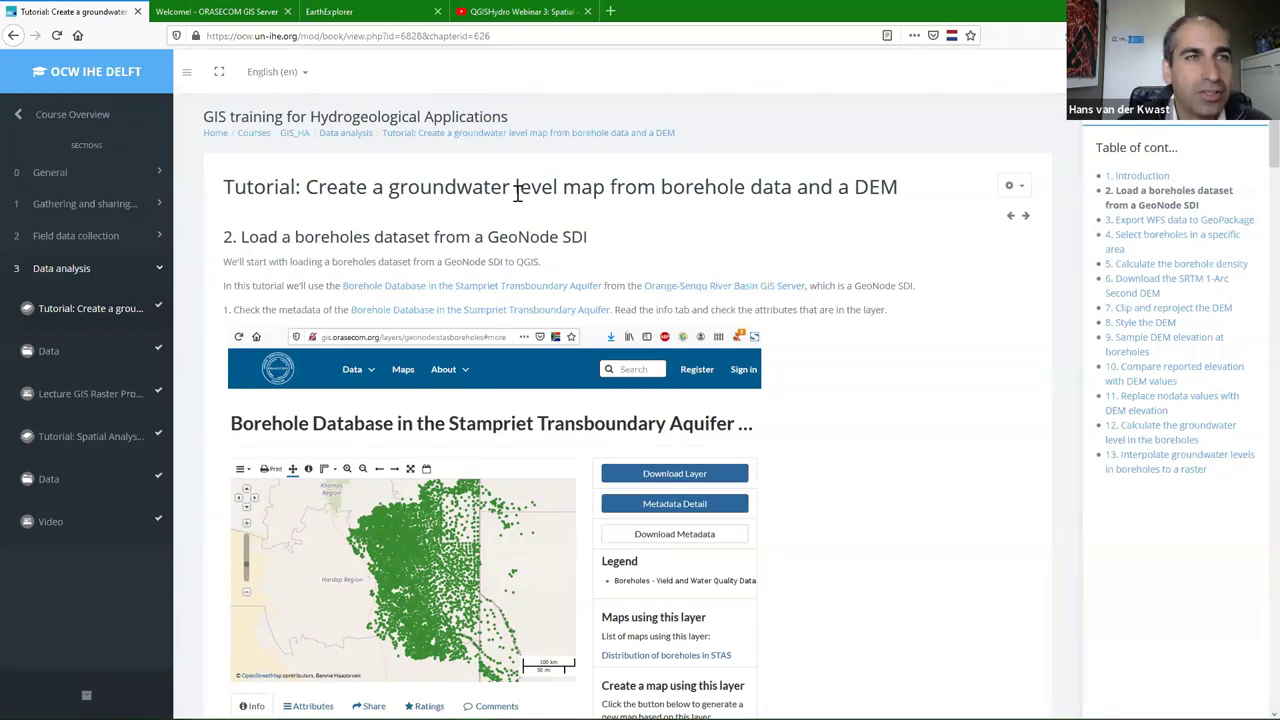
click(218, 14)
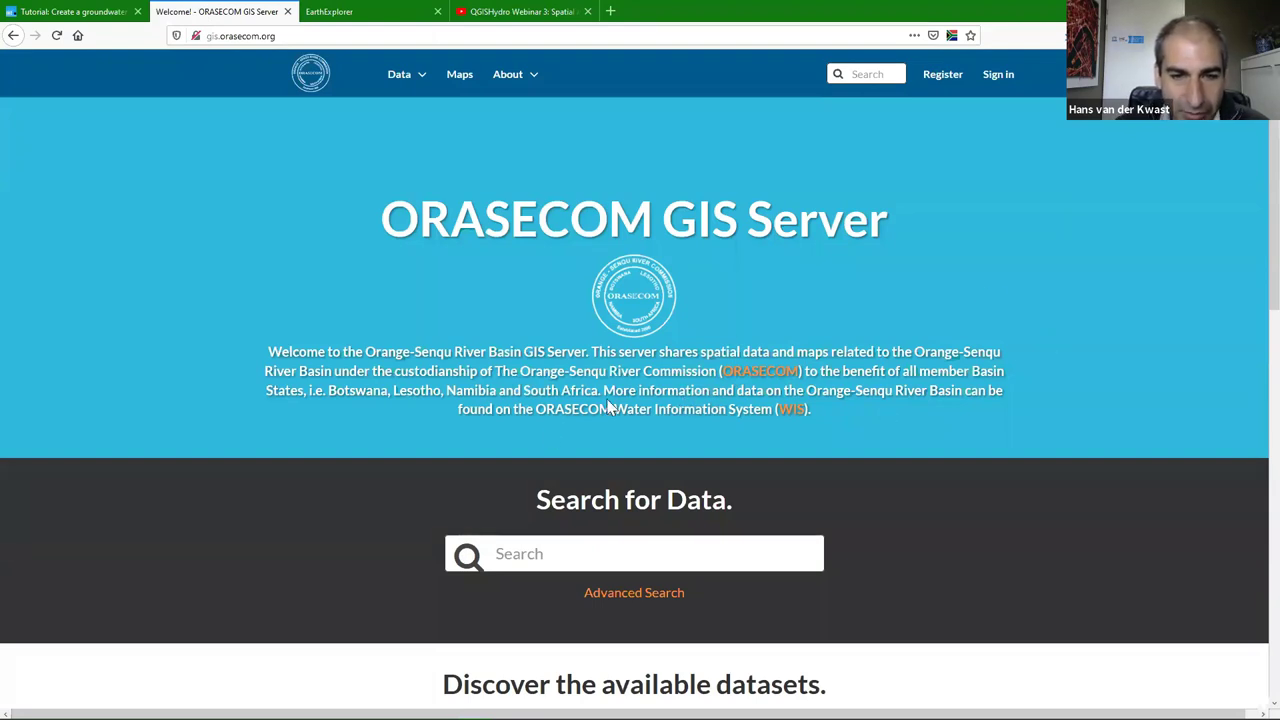
Search the server for 'stampriet' and open the Borehole Database in the Stampriet Transboundary Aquifer result
click(520, 553)
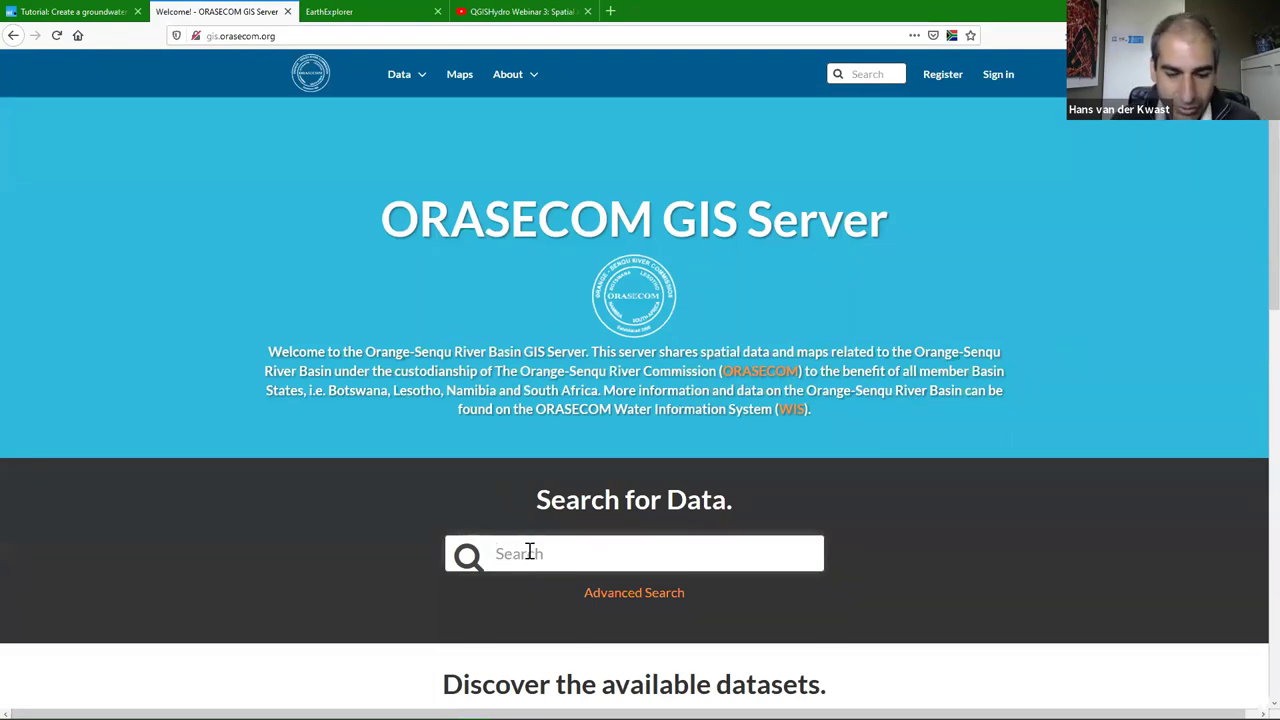
text(Stampriet)
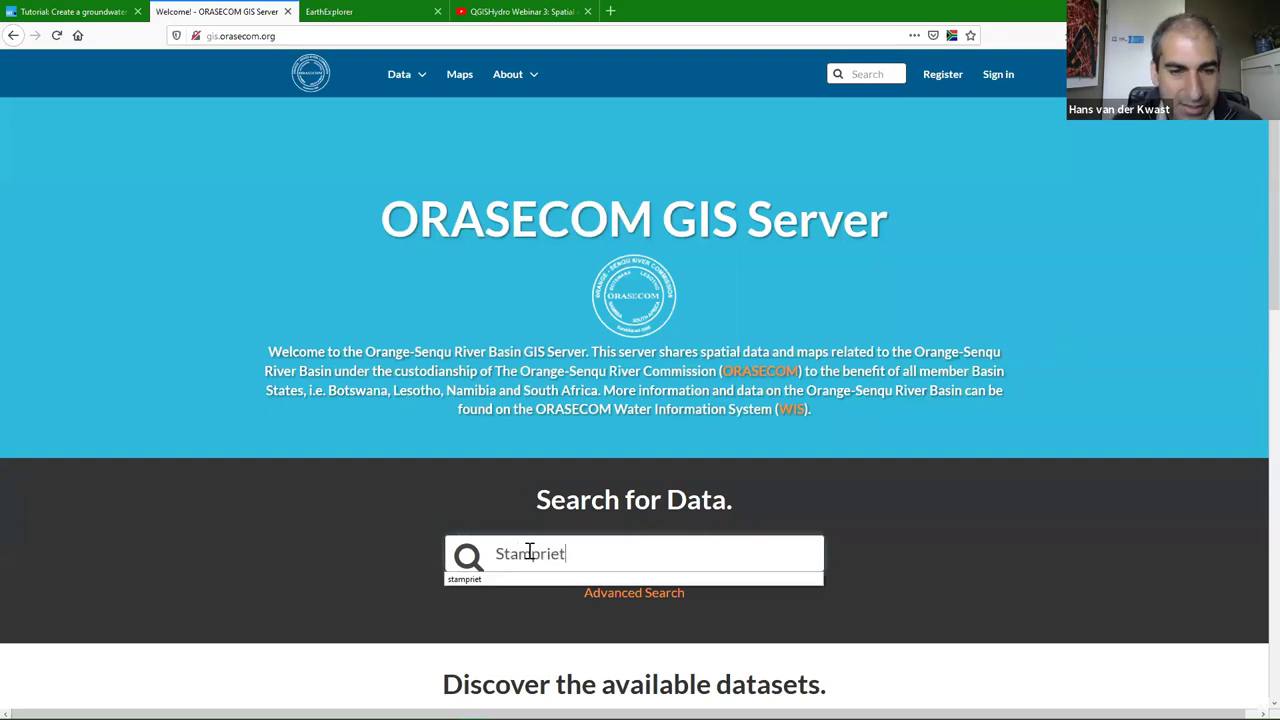
key(Return)
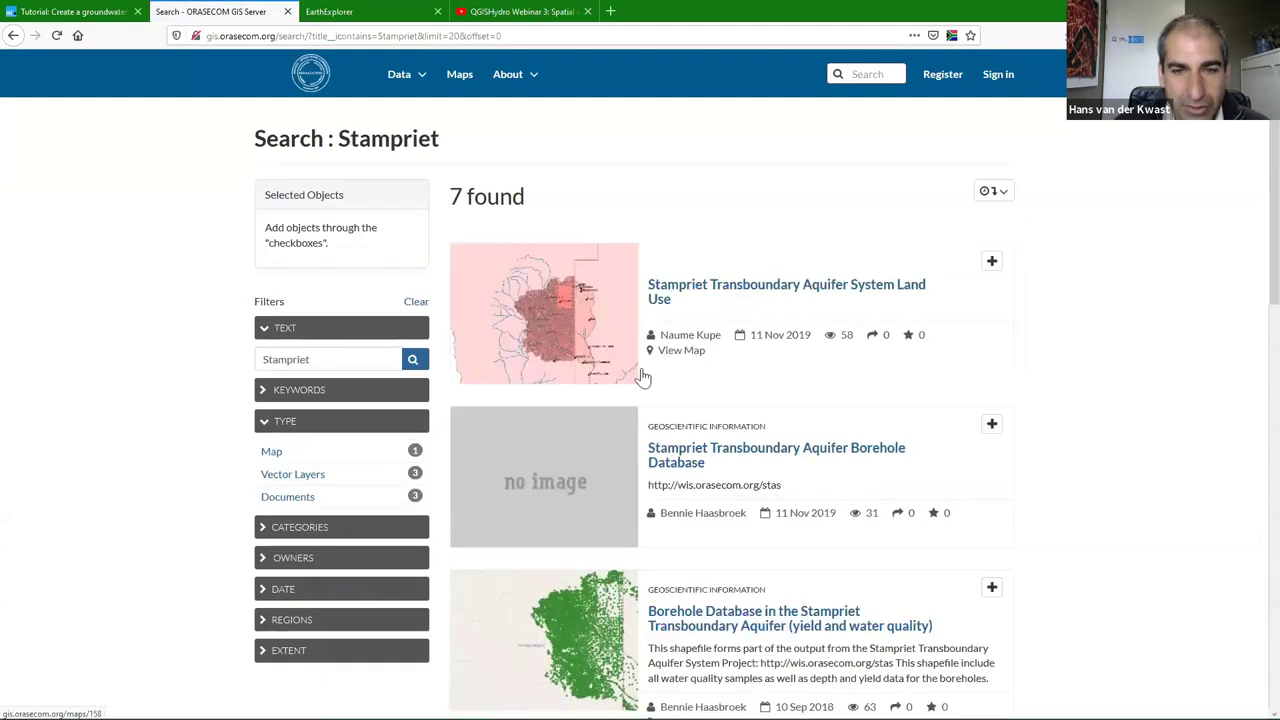
scroll(553, 370, down, 2)
scroll(551, 370, down, 3)
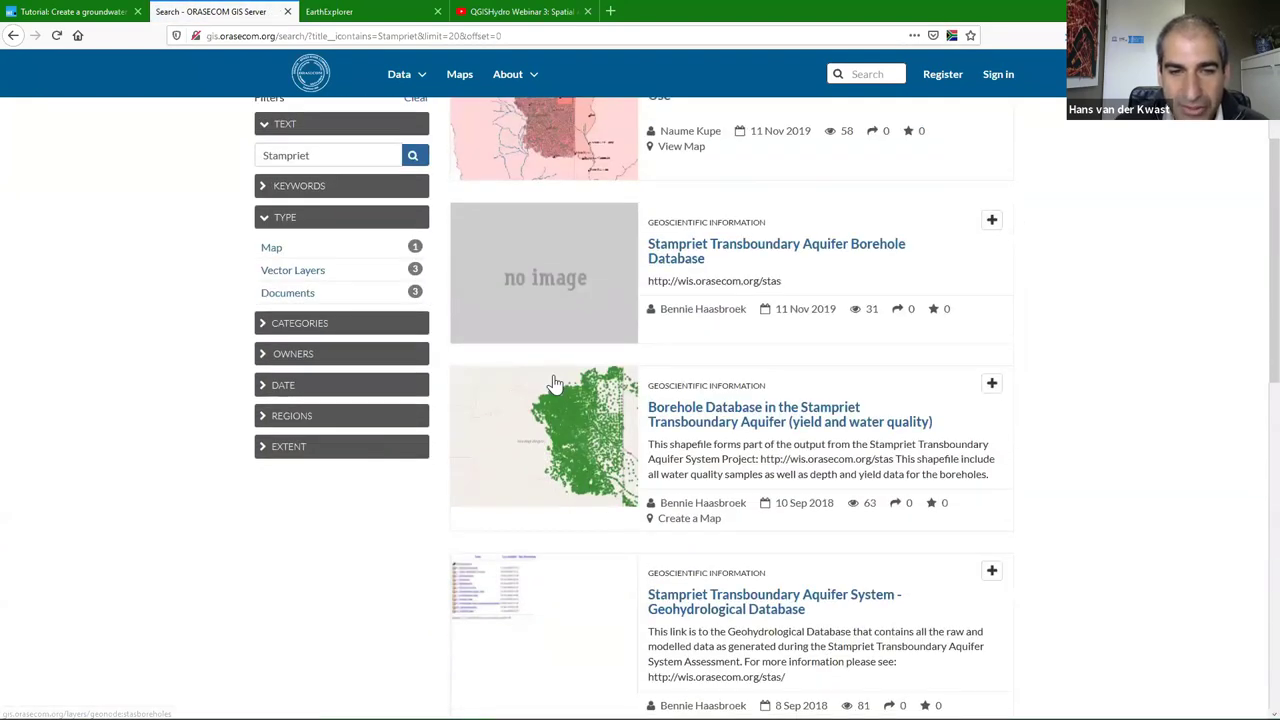
click(727, 421)
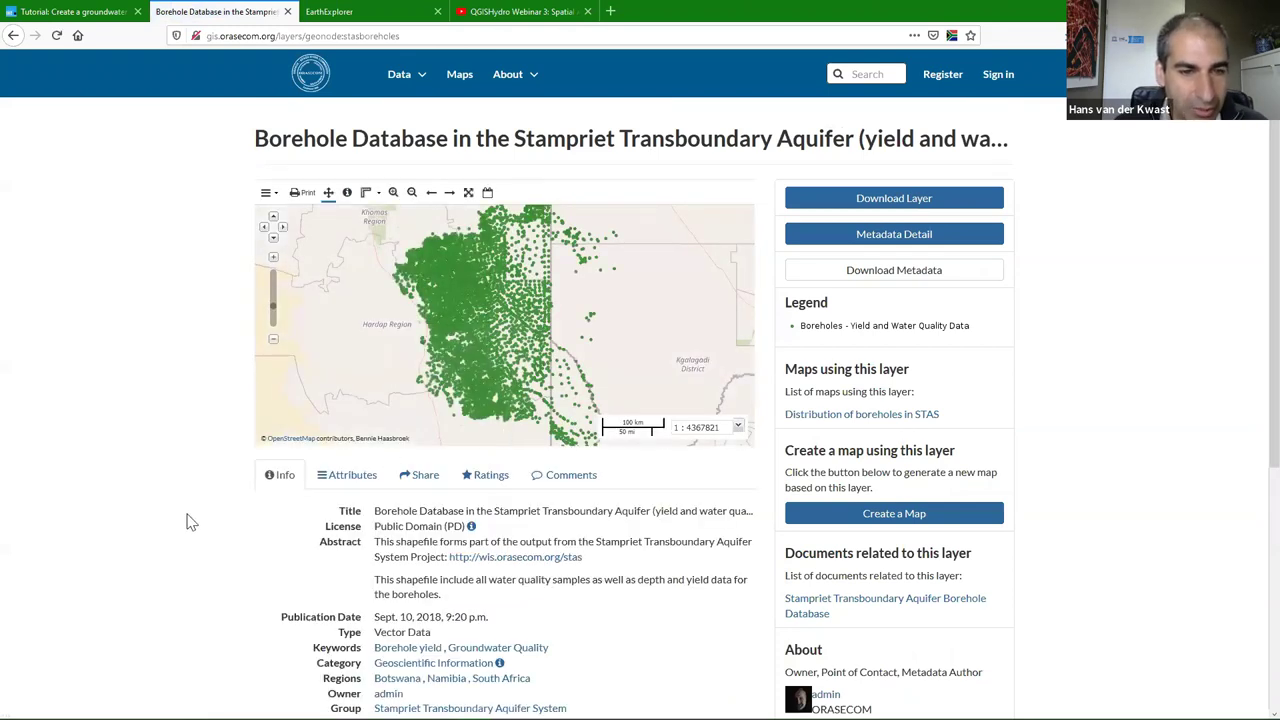
scroll(215, 505, down, 3)
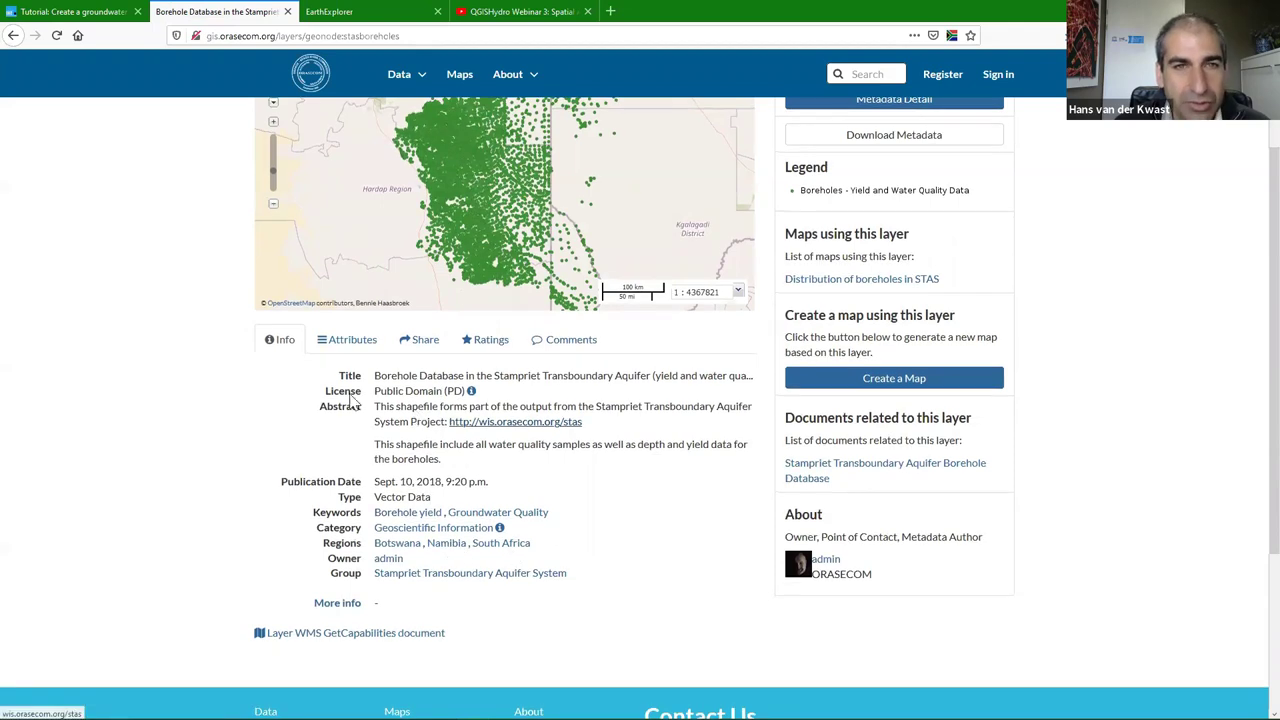
scroll(605, 285, up, 3)
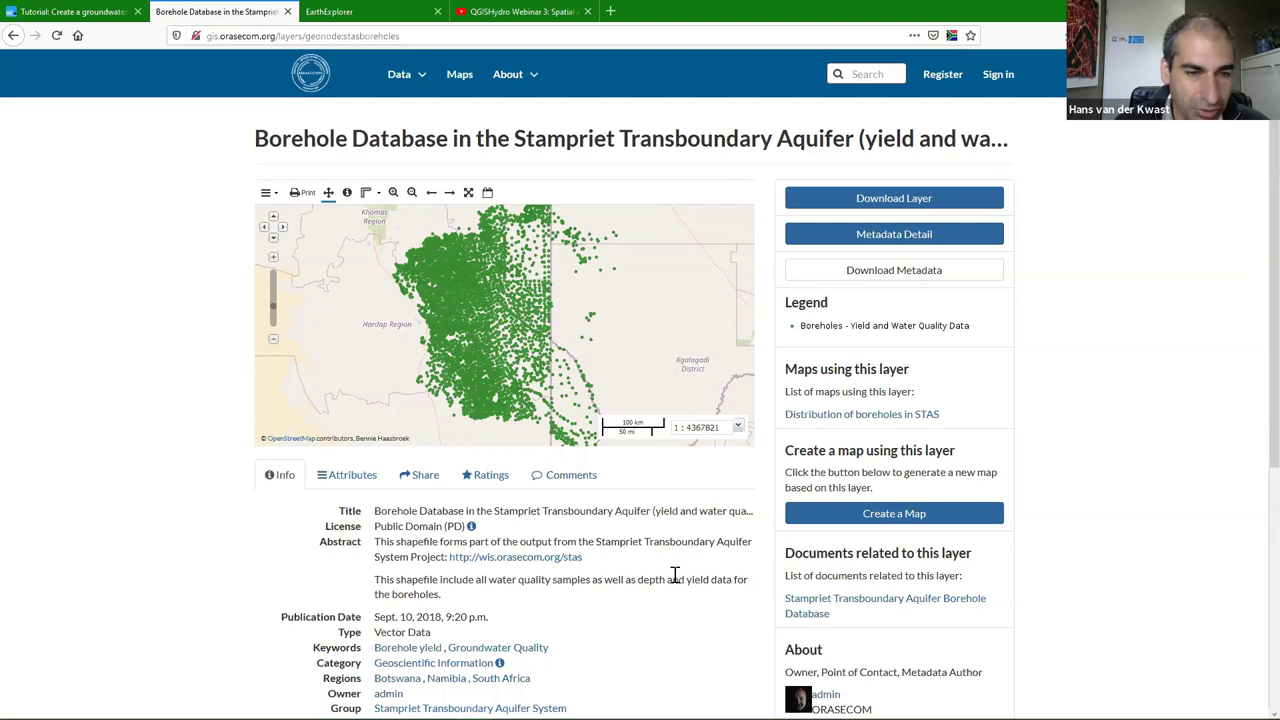
scroll(632, 568, down, 2)
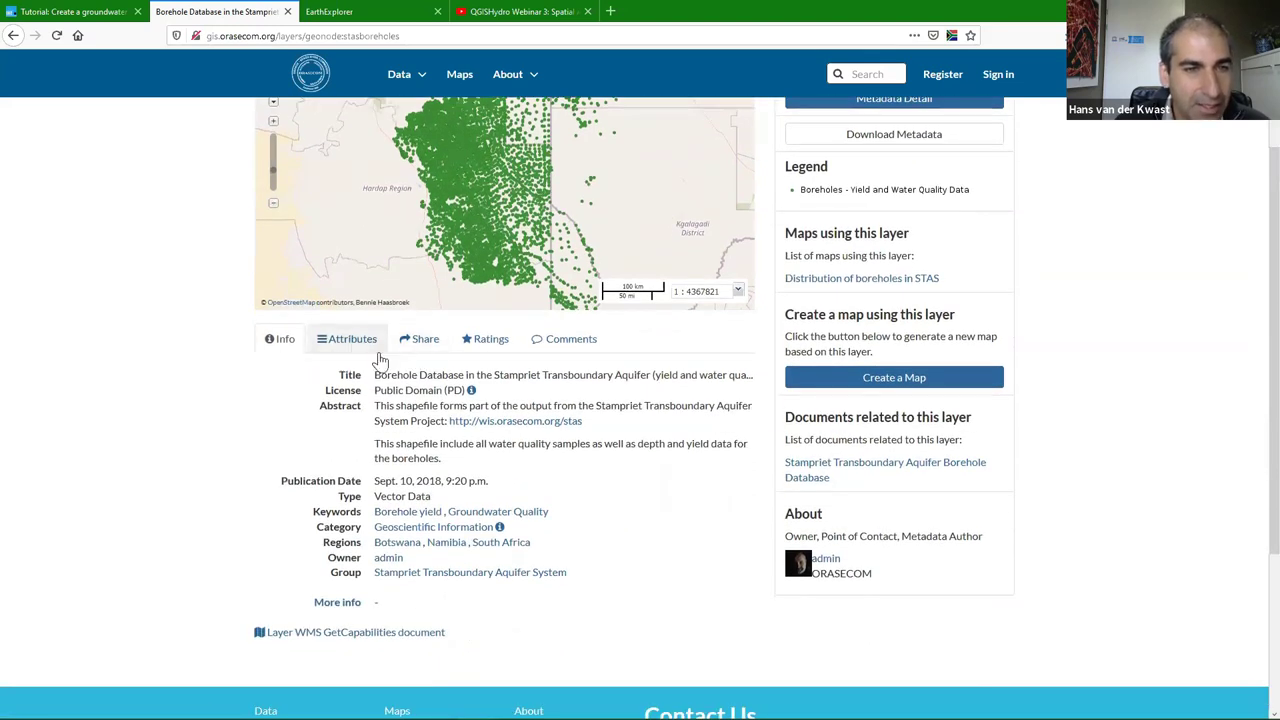
click(353, 343)
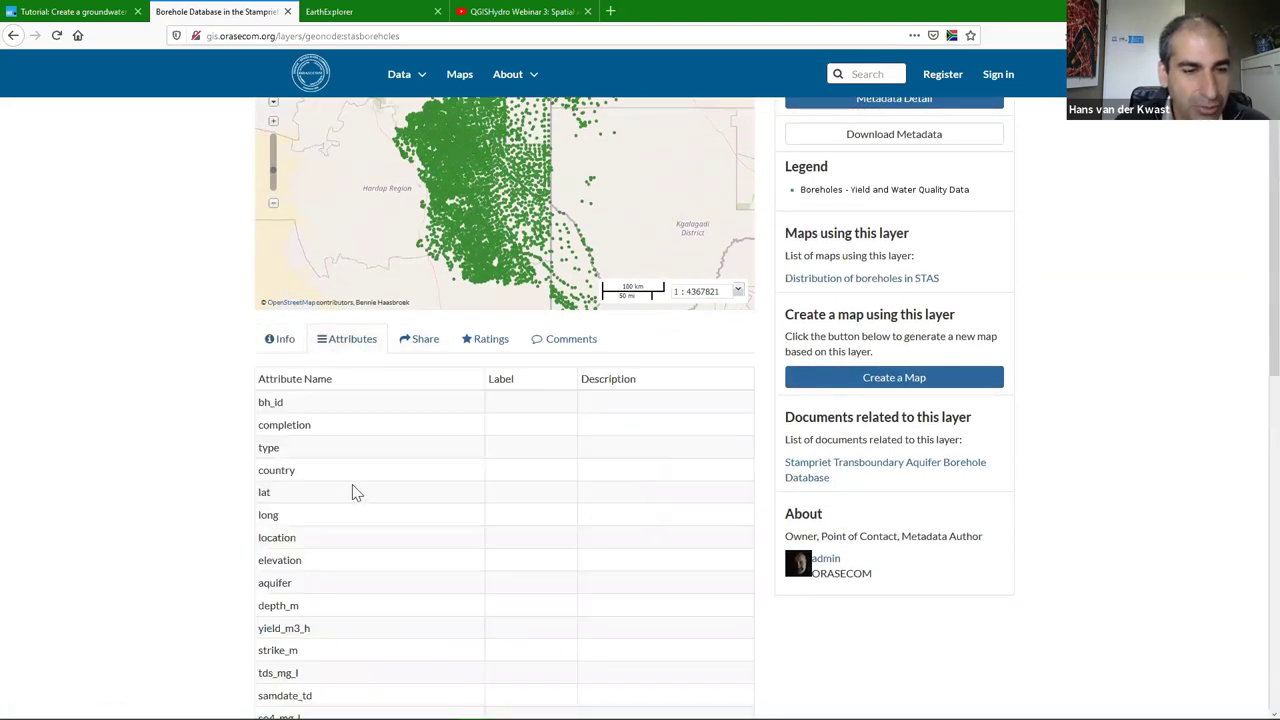
scroll(313, 481, down, 5)
scroll(313, 481, down, 5)
scroll(310, 470, up, 9)
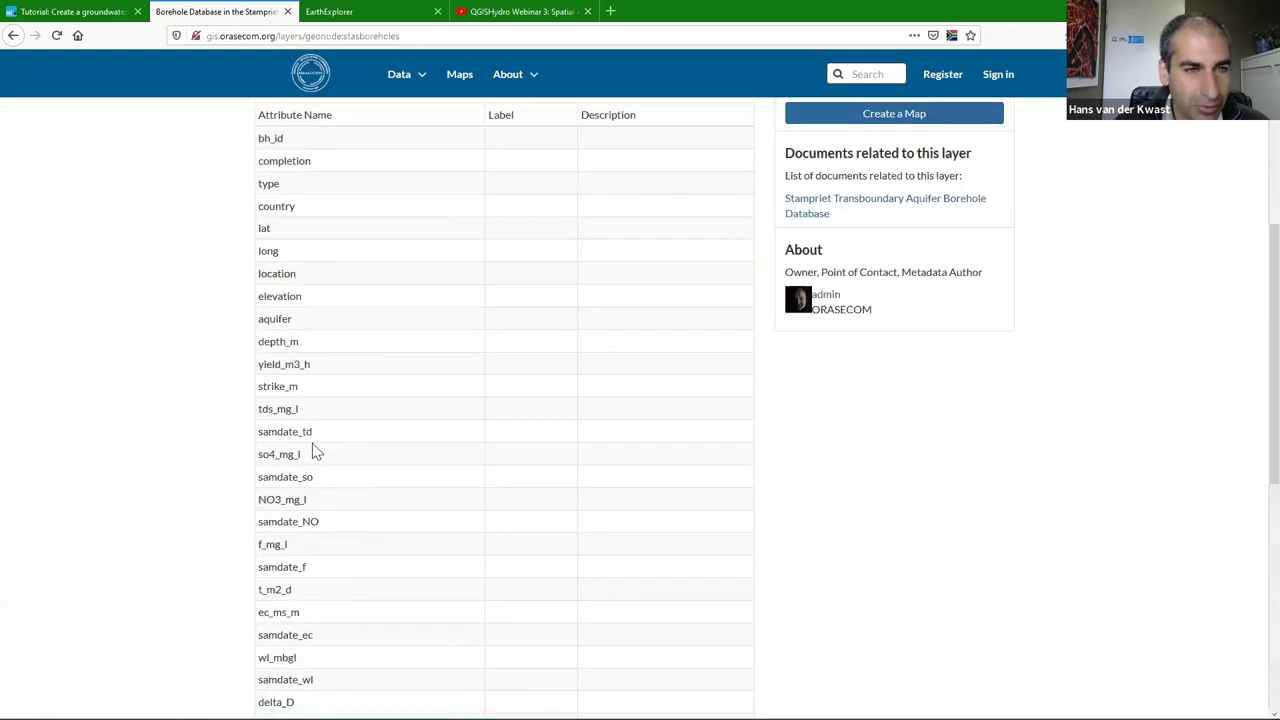
scroll(317, 380, up, 4)
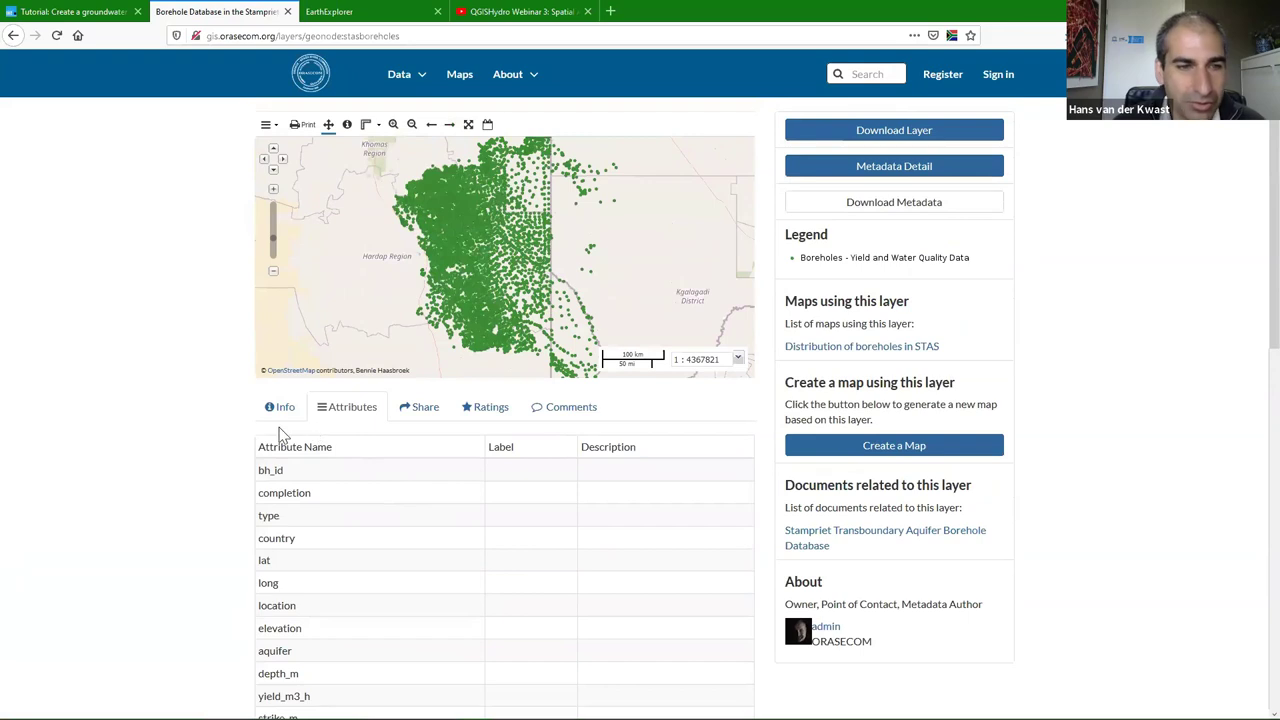
click(280, 410)
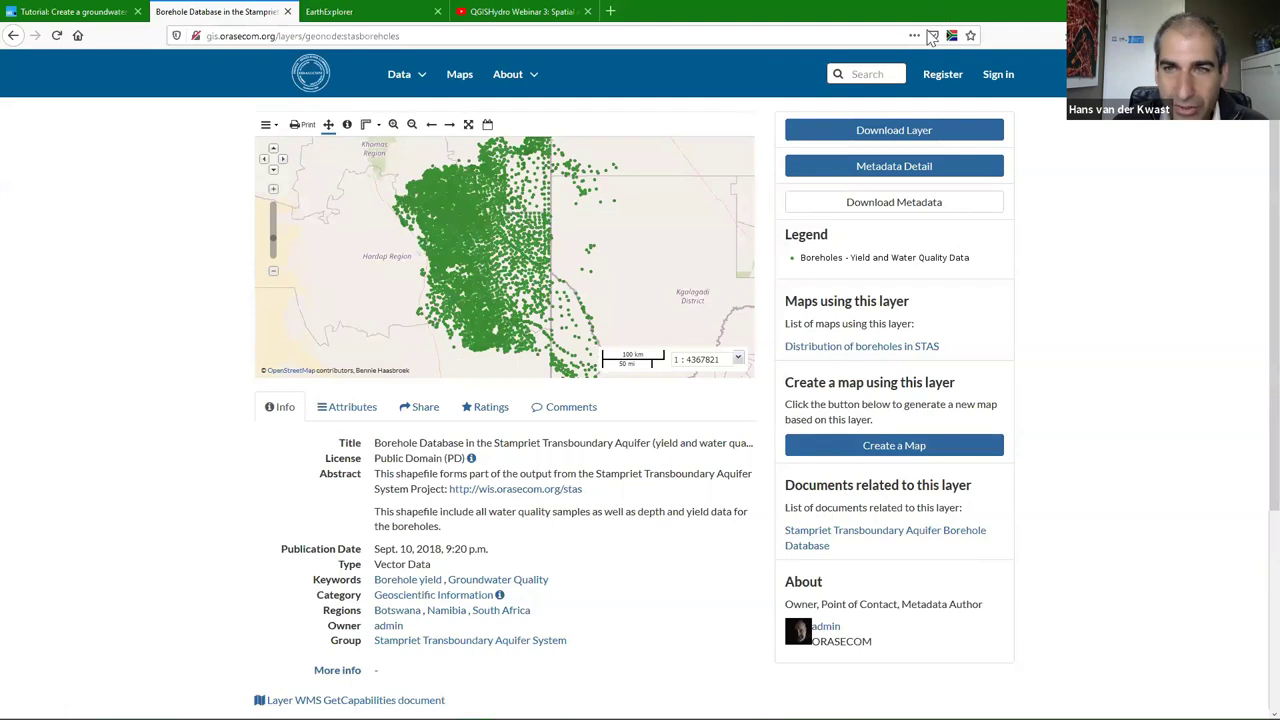
click(898, 132)
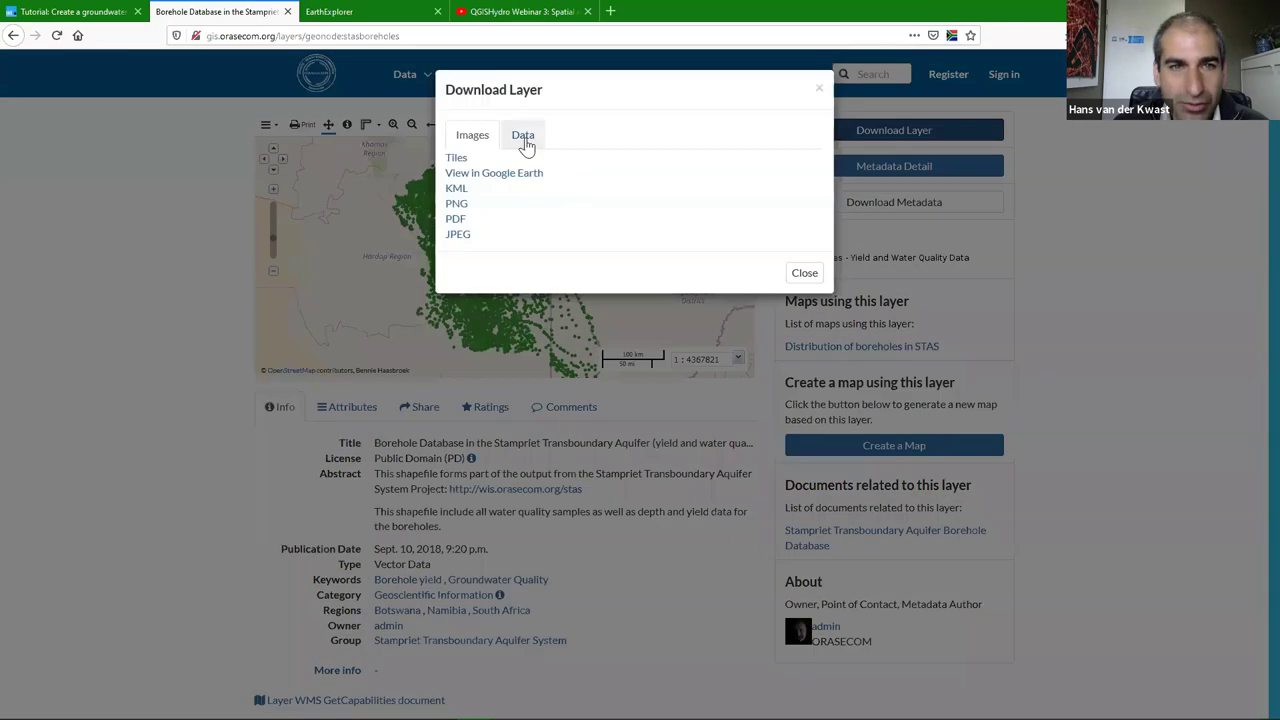
click(524, 140)
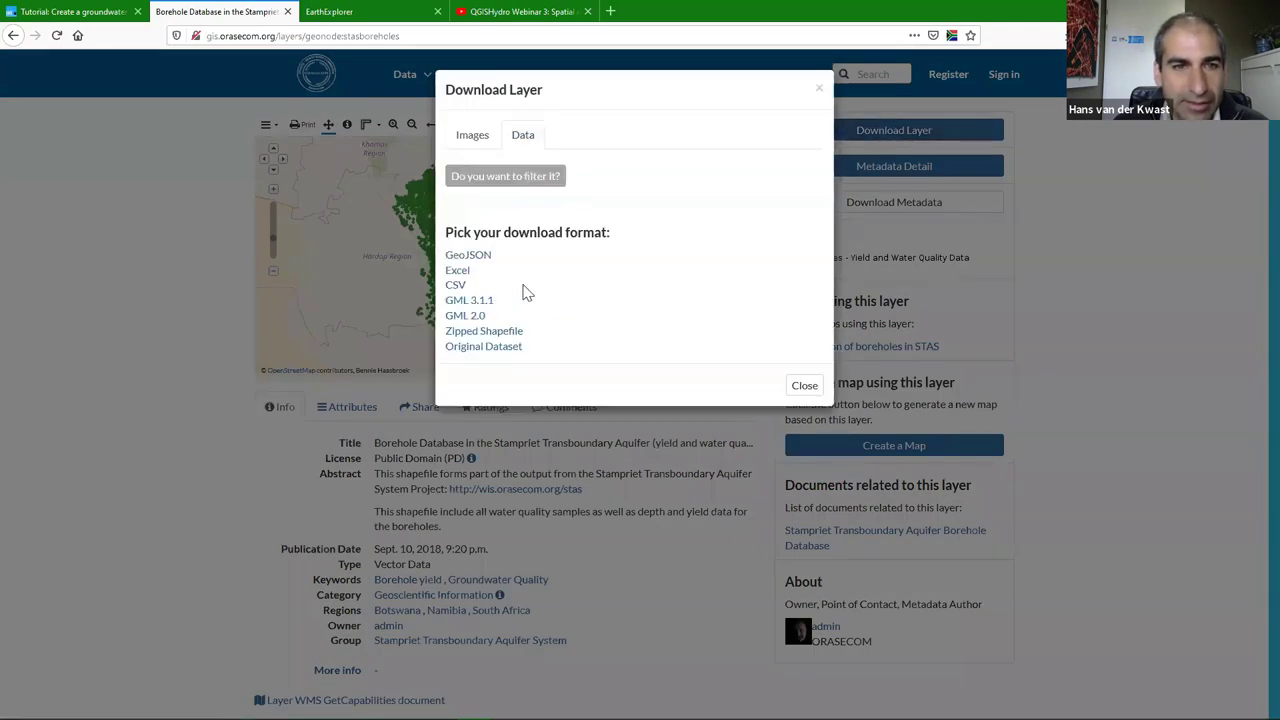
click(818, 88)
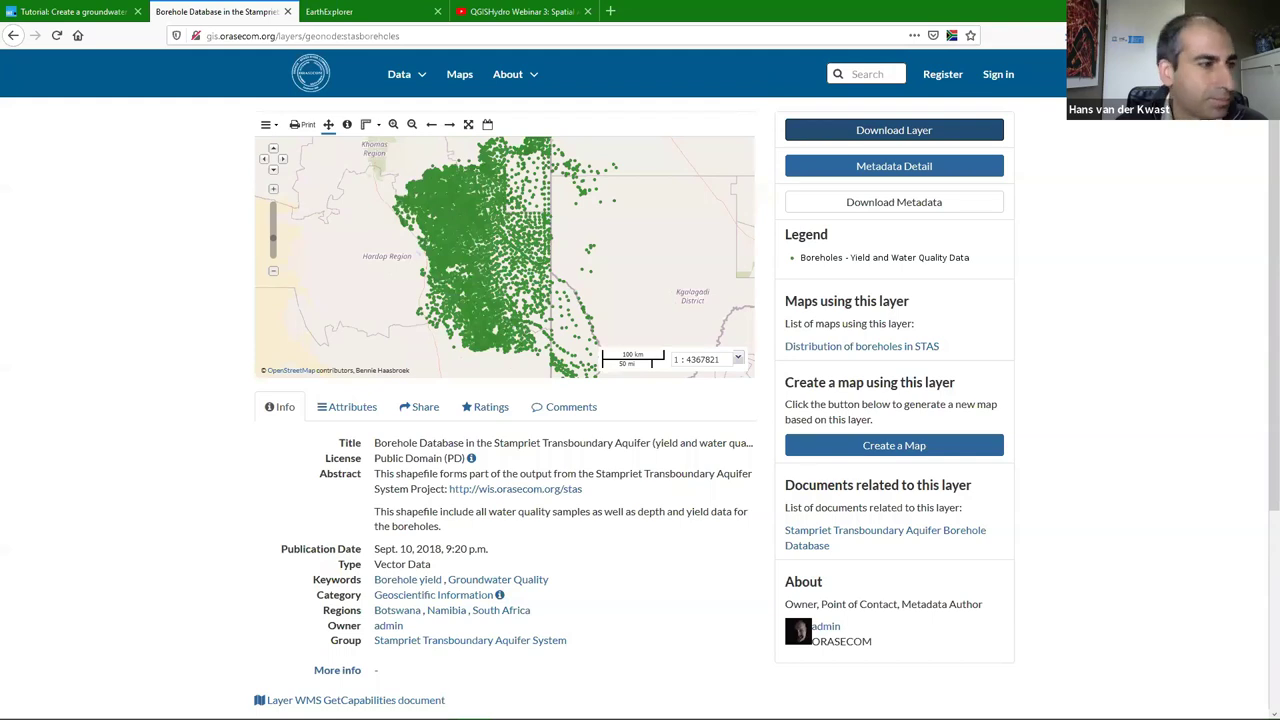
In QGIS, dock the Layers panel with Browser and open Data Source Manager with a widened sidebar
key(alt+Tab)
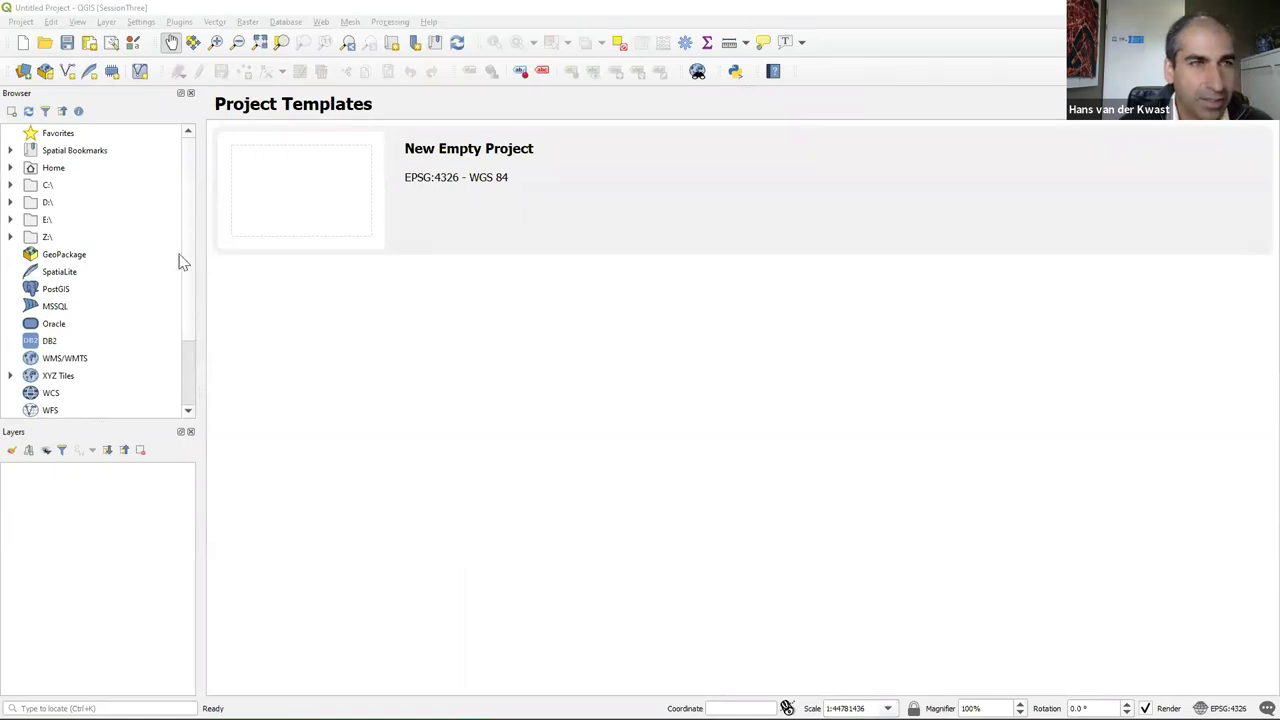
click(108, 428)
drag(108, 428, 82, 240)
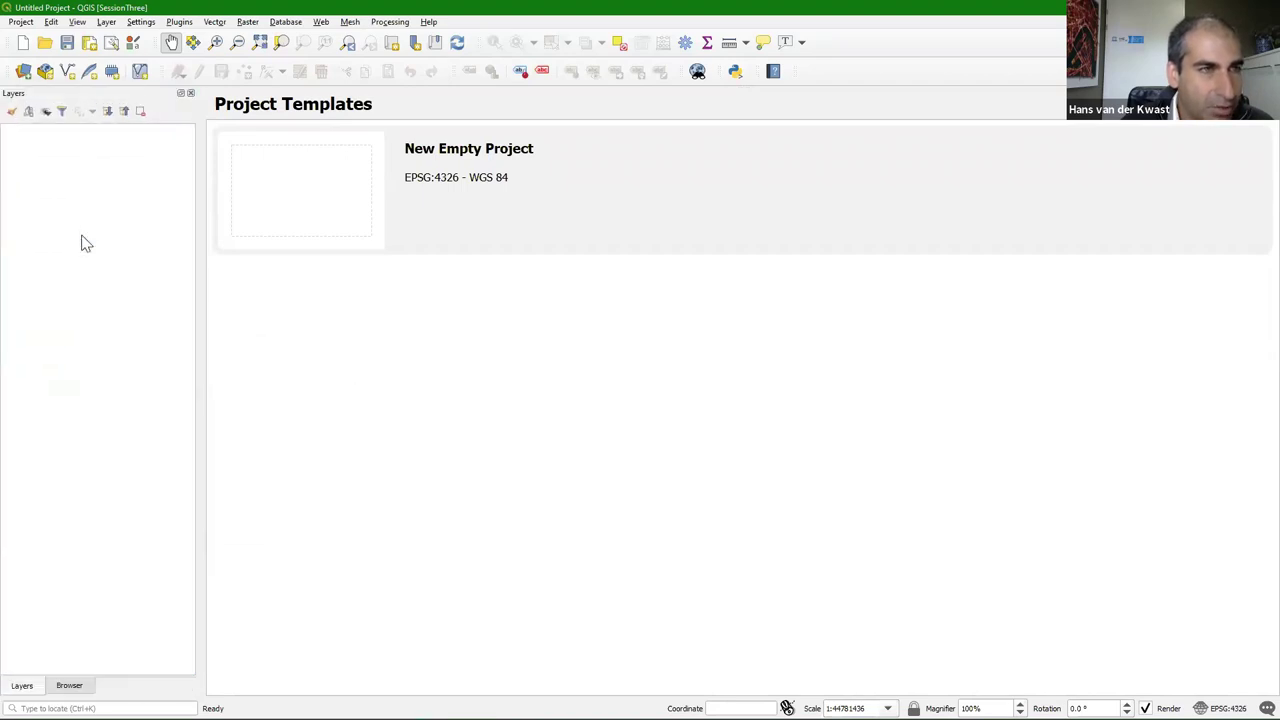
click(69, 686)
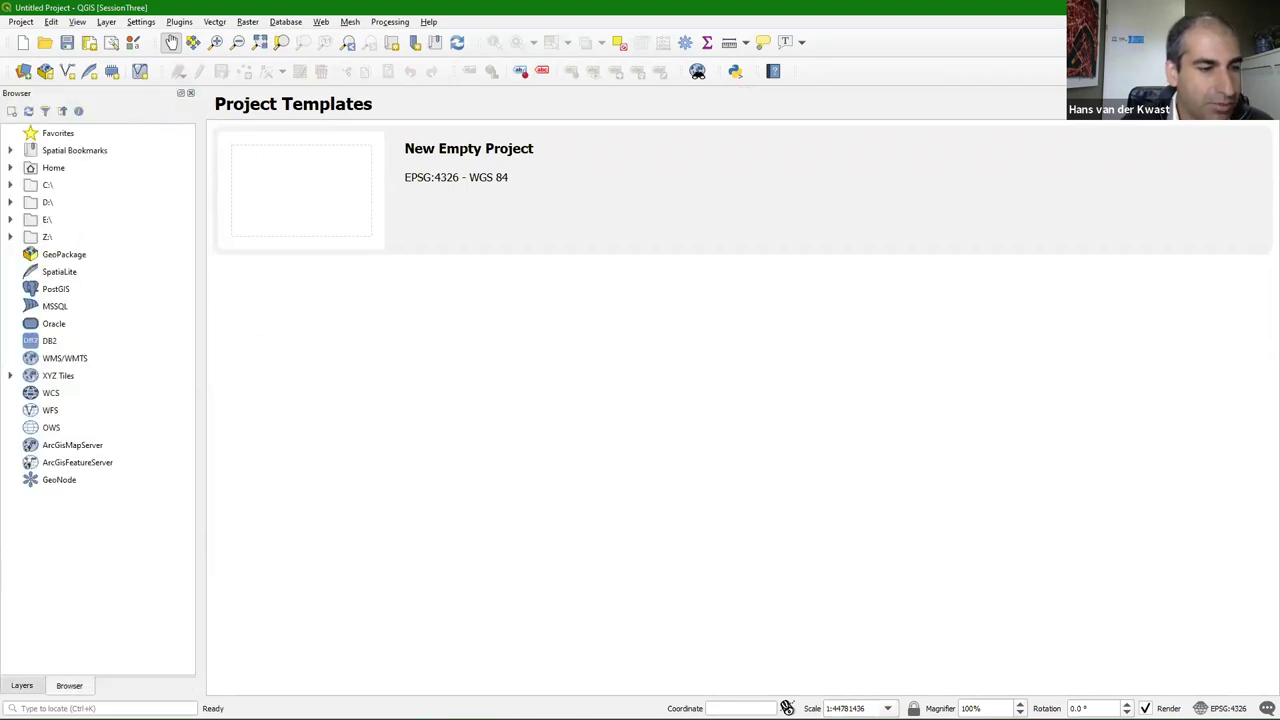
click(22, 686)
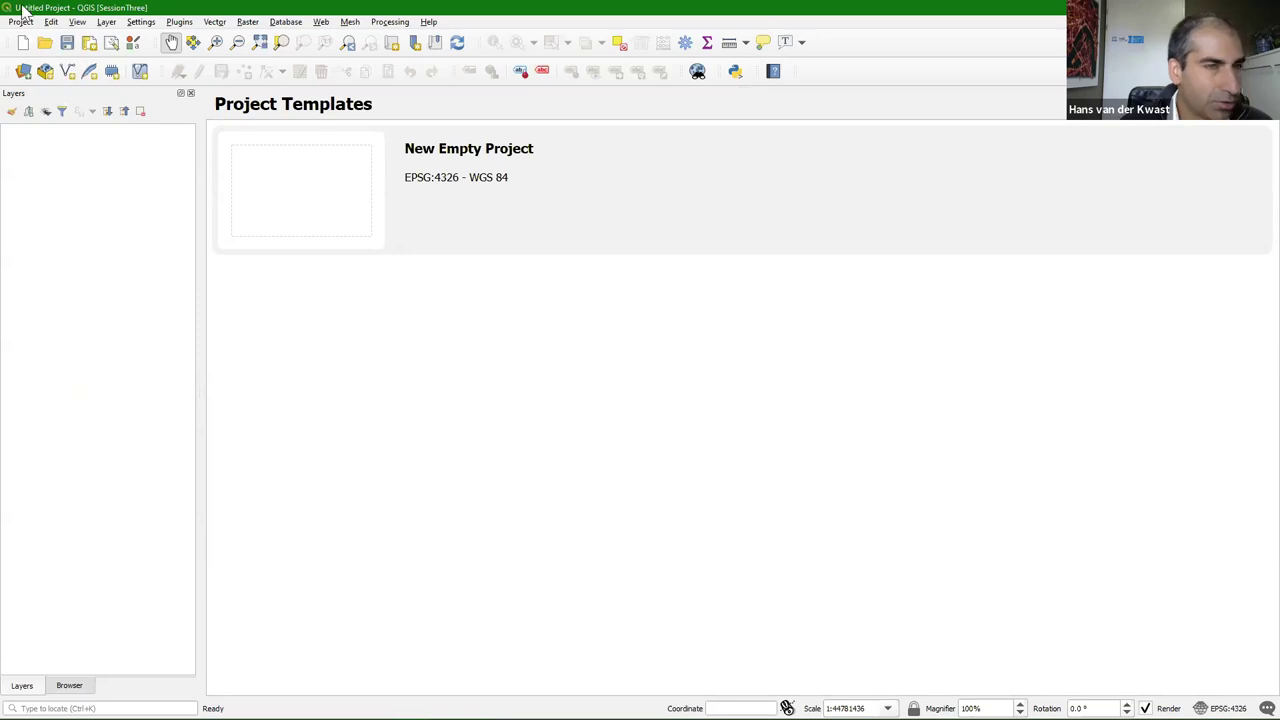
click(22, 72)
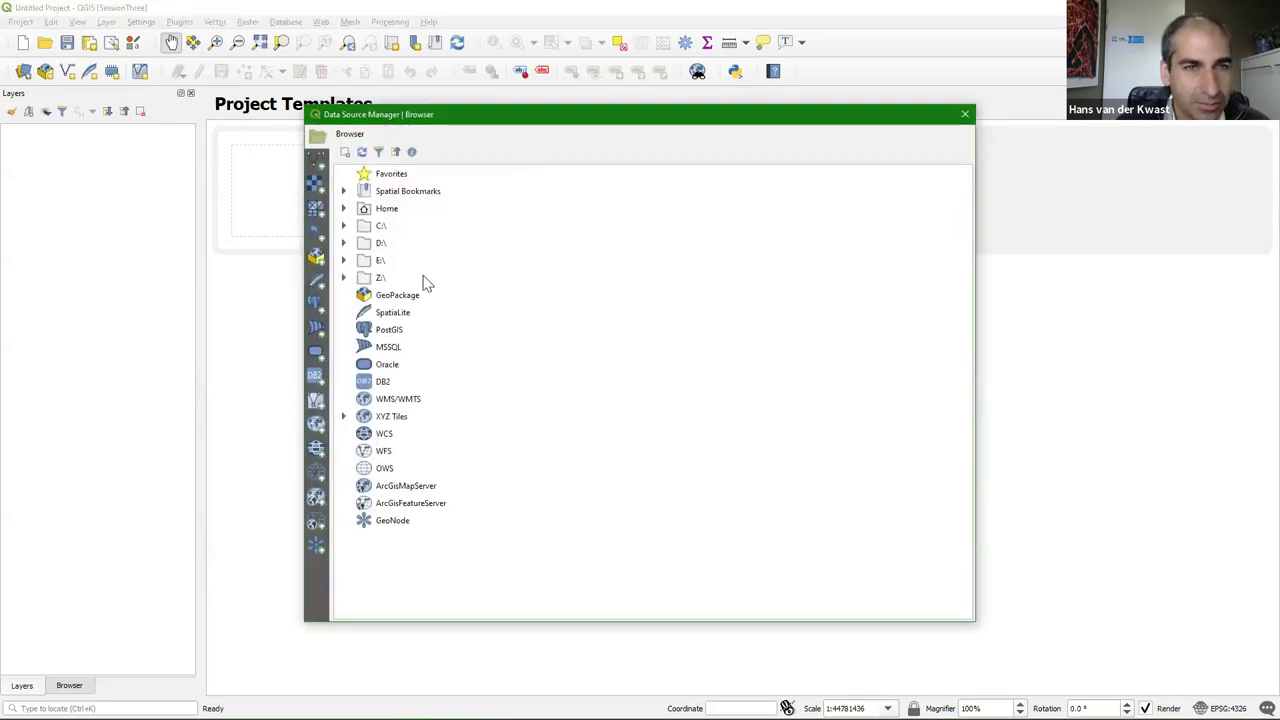
drag(331, 297, 457, 291)
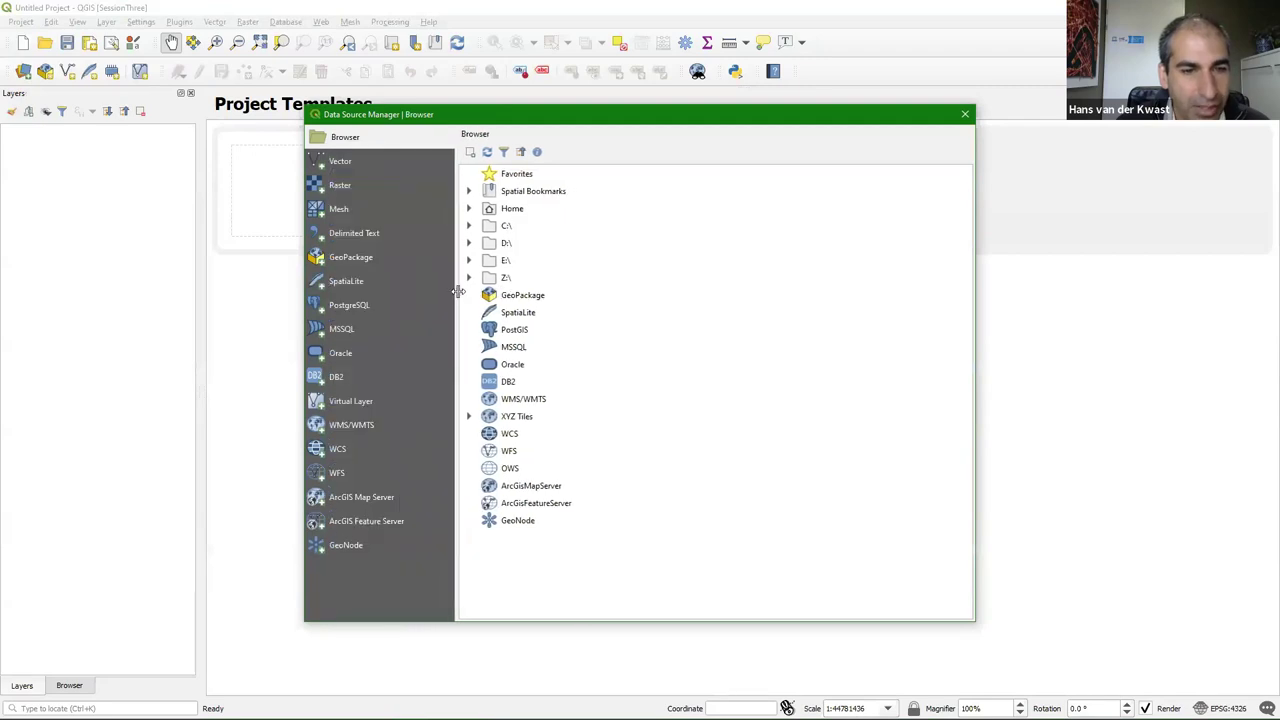
click(343, 546)
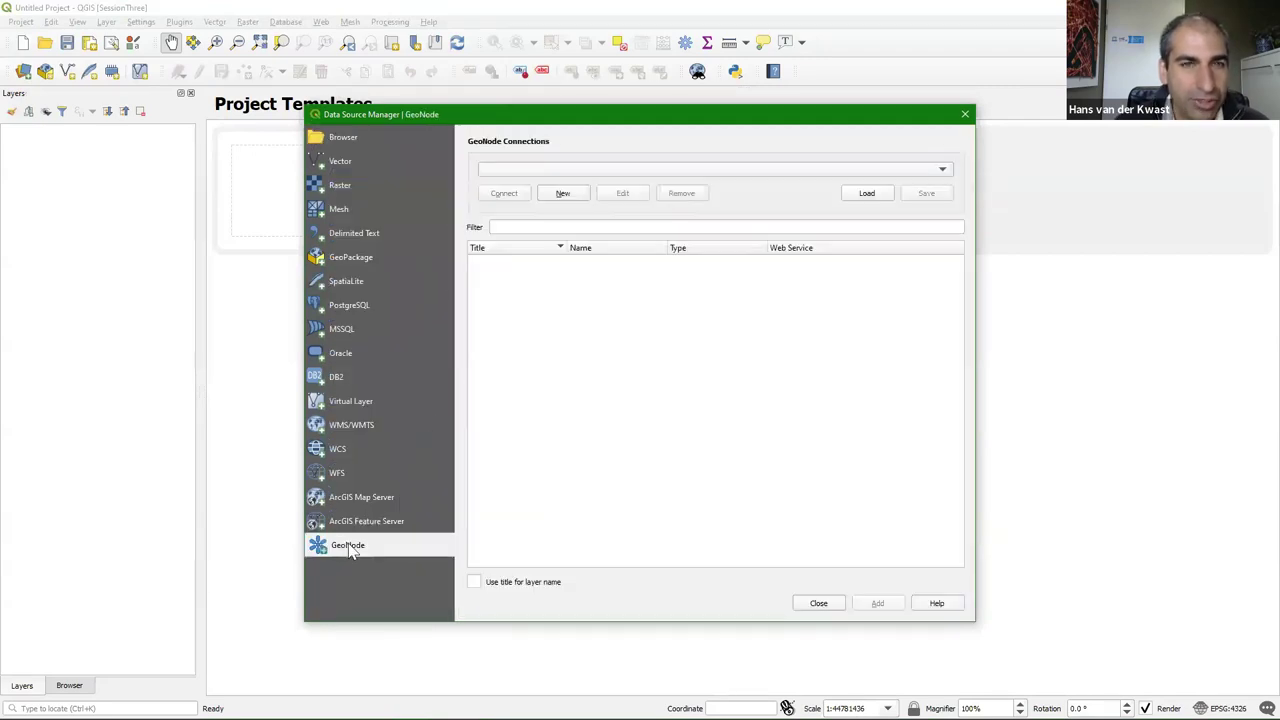
click(564, 193)
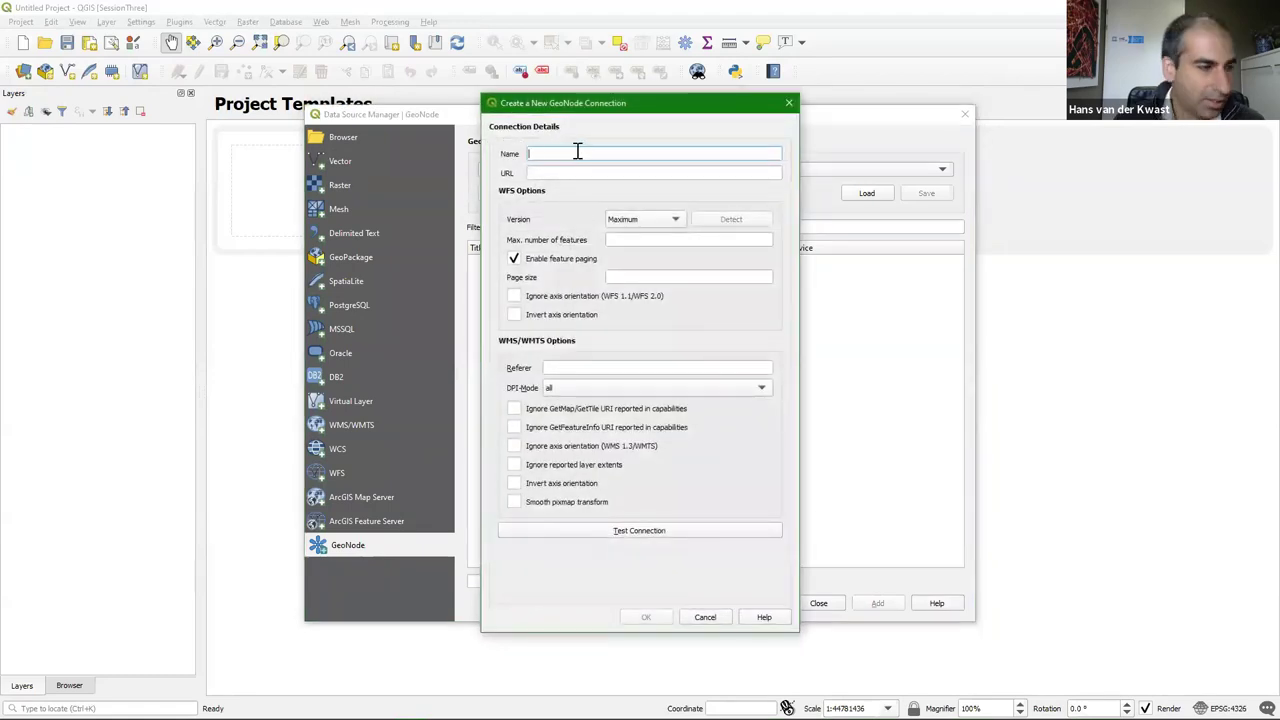
text(OR)
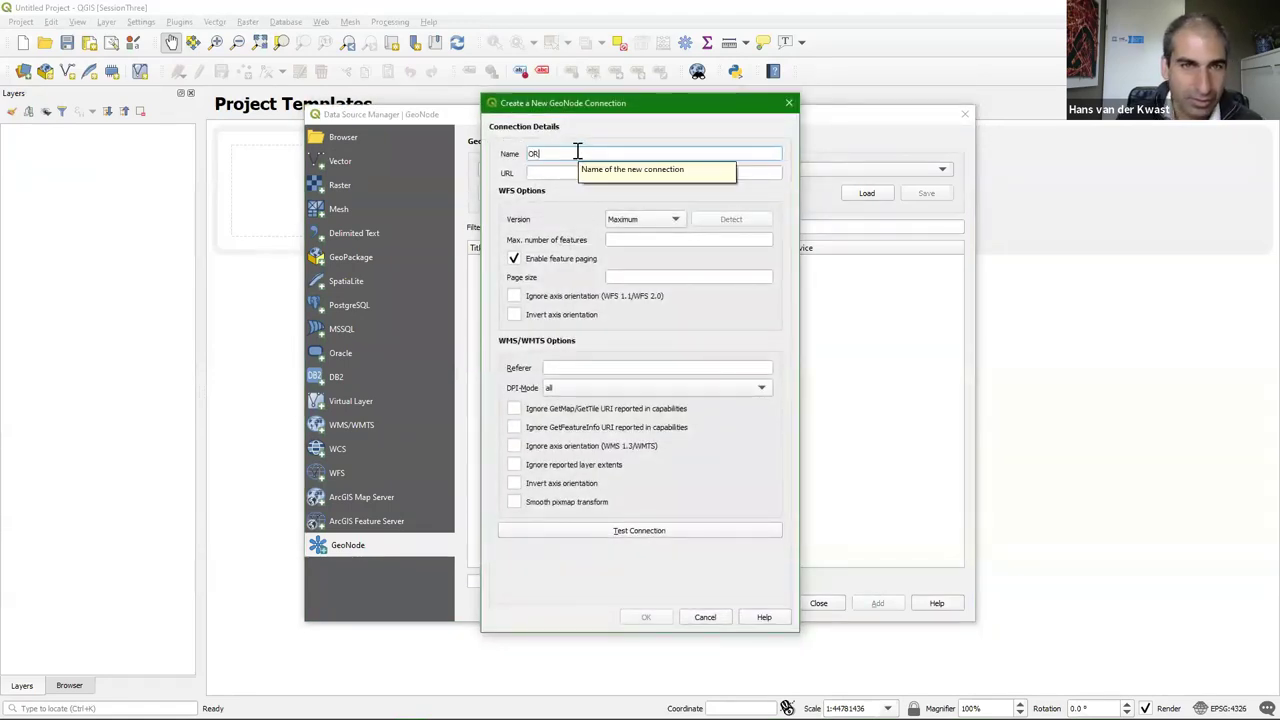
text(E)
key(BackSpace)
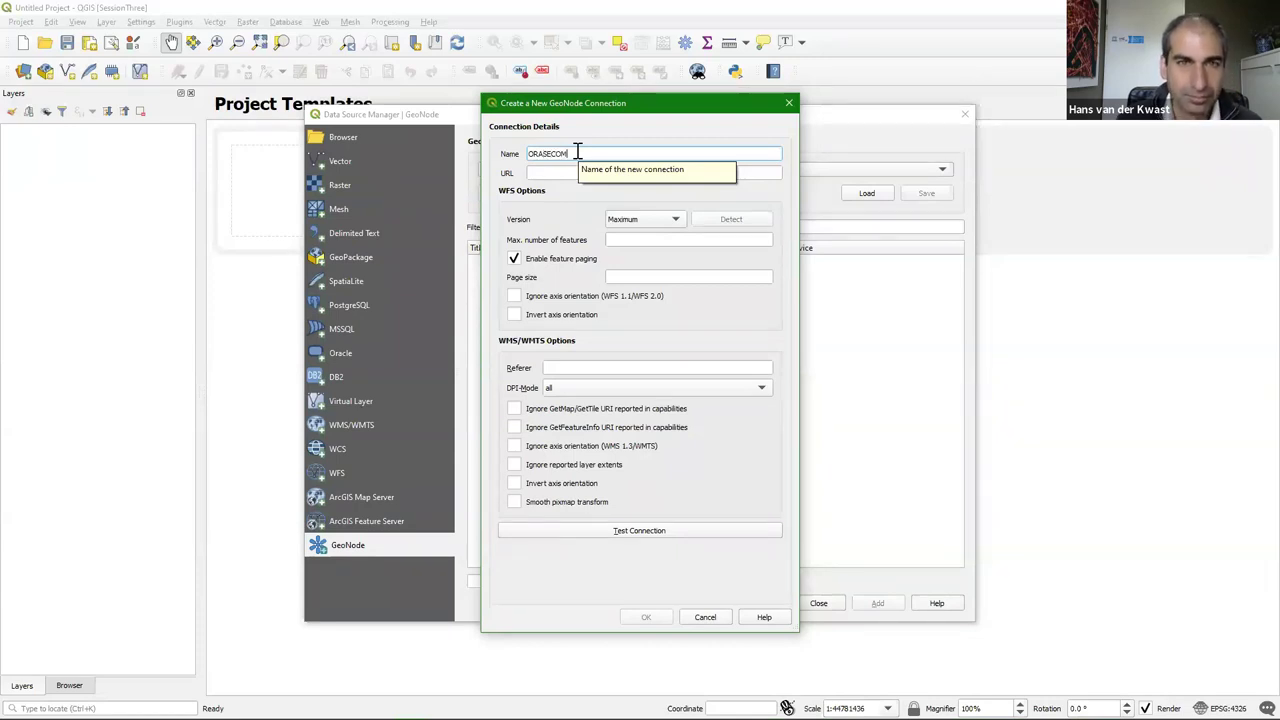
click(572, 176)
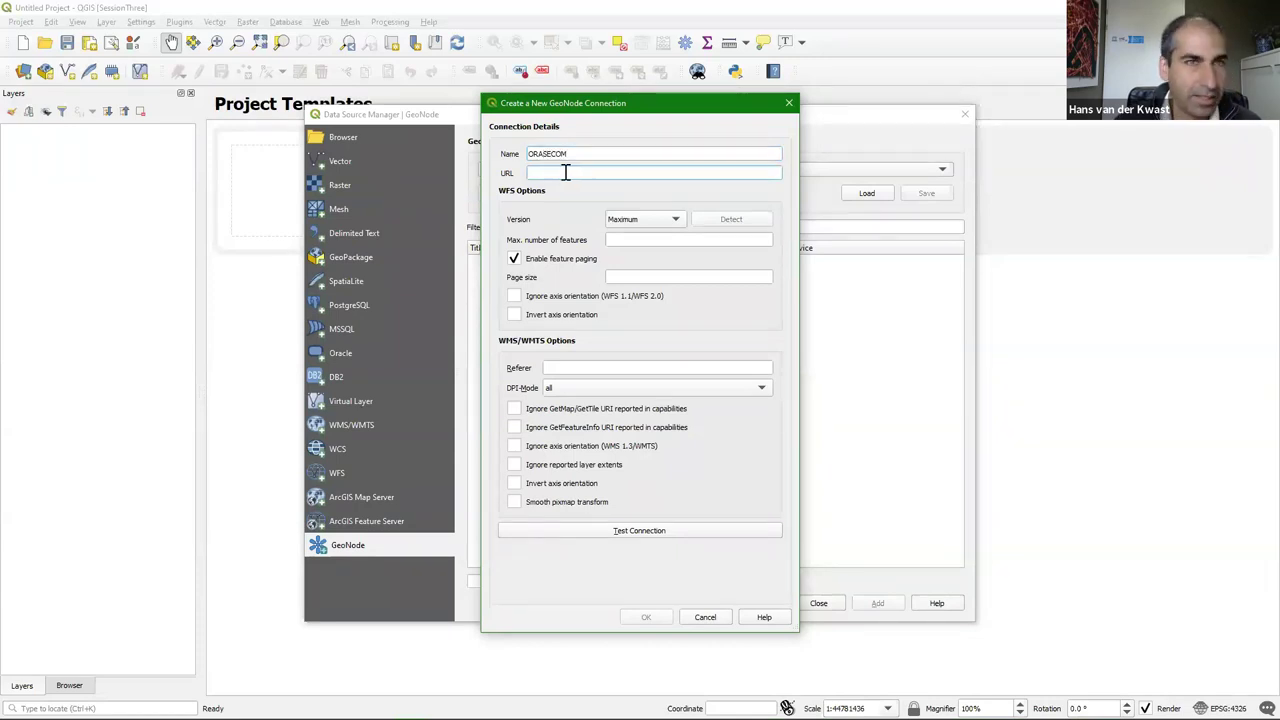
text(http://)
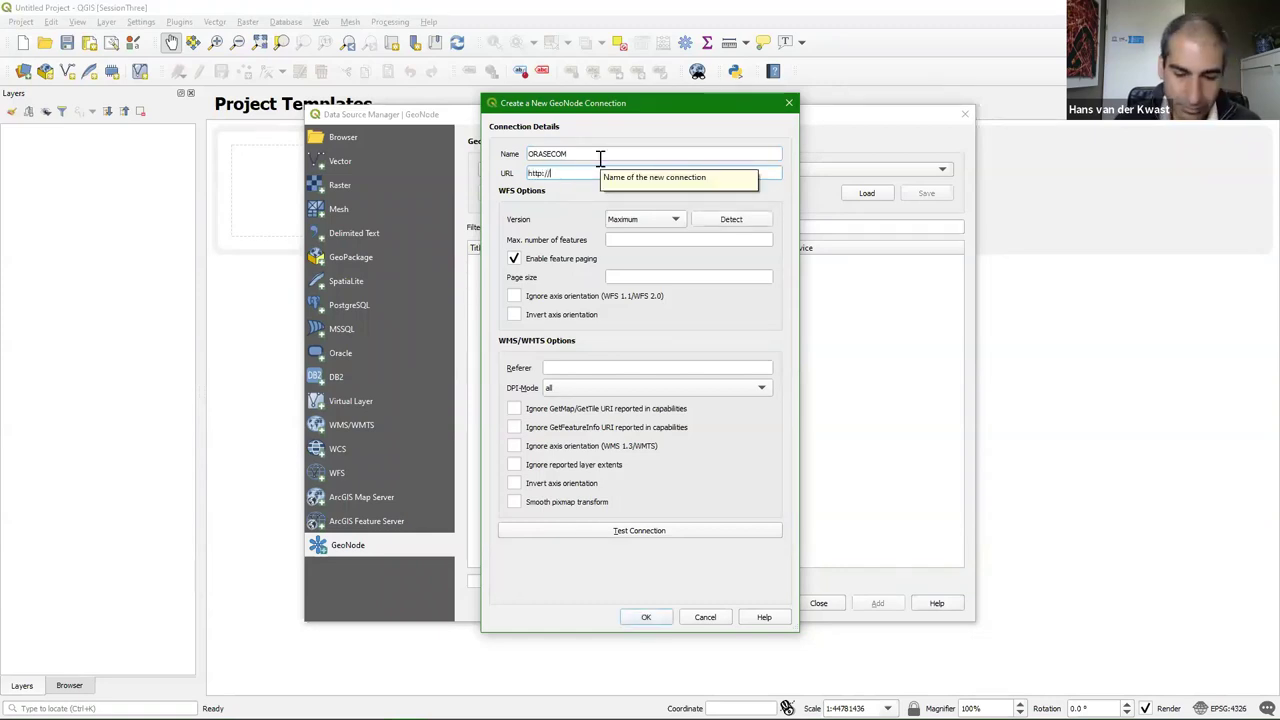
text(gis.orasec)
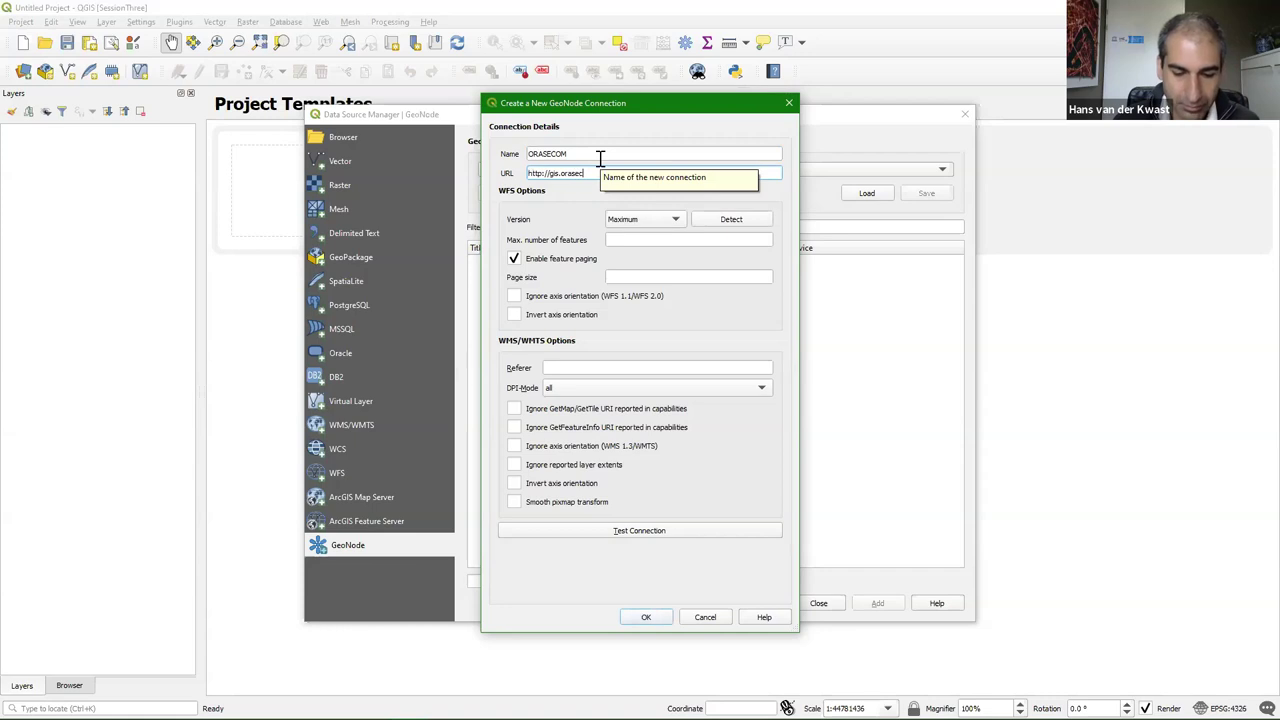
text(om.org)
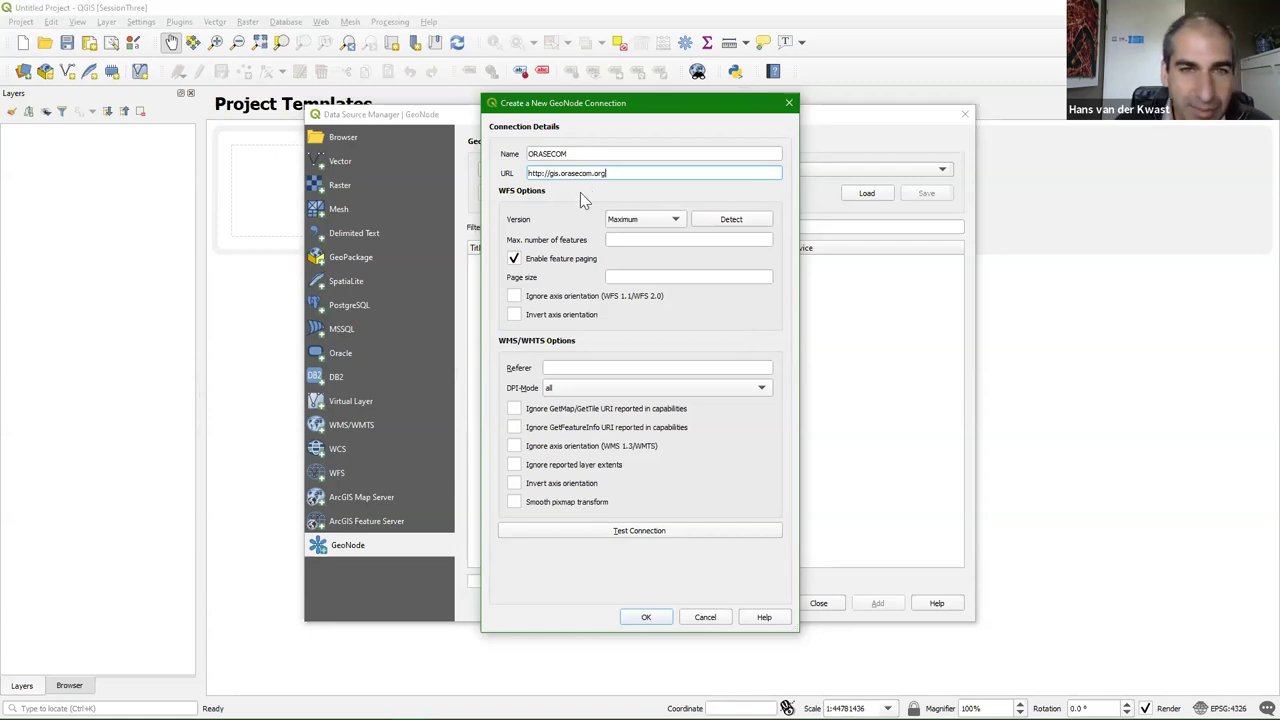
click(682, 529)
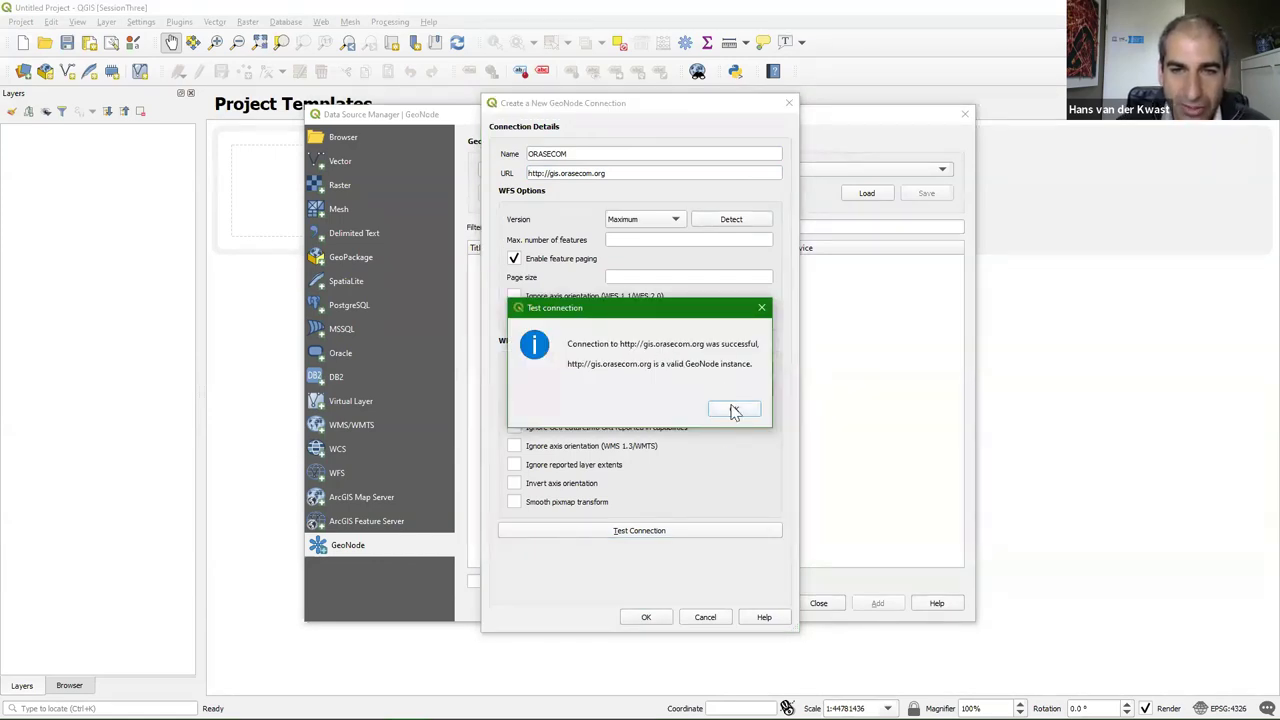
click(734, 409)
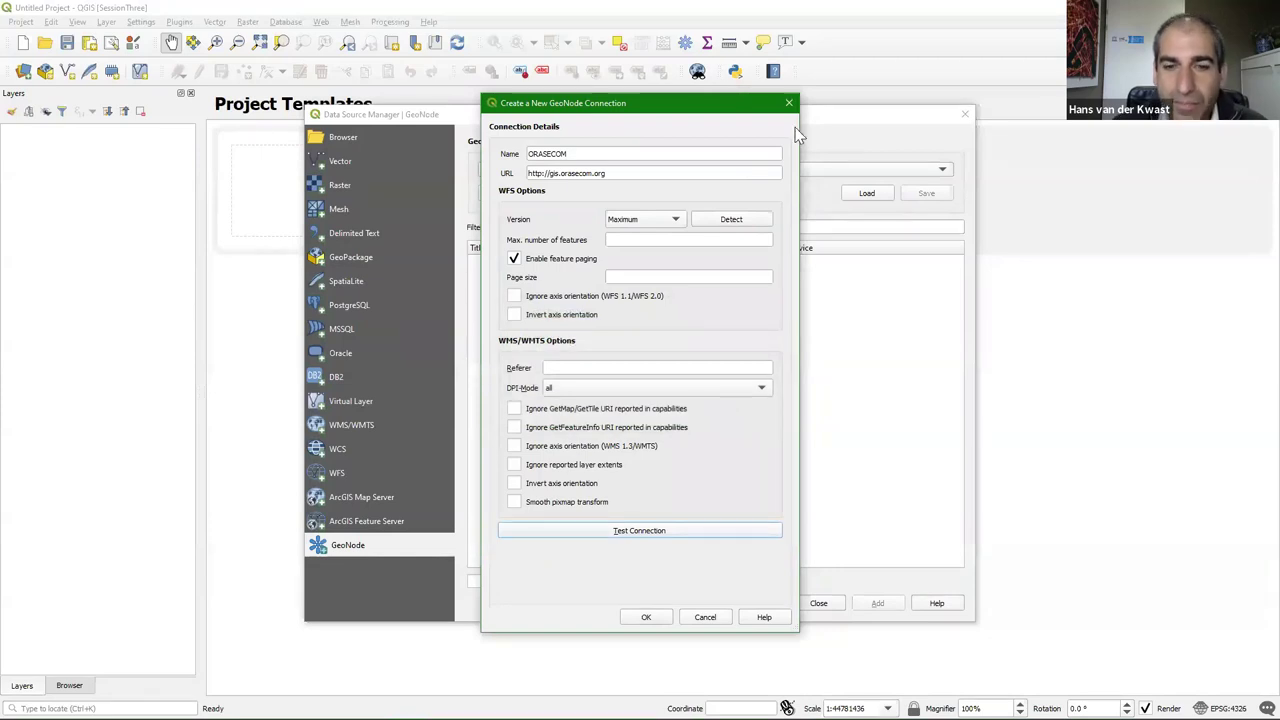
Save the ORASECOM connection, connect, and dismiss the 'Cannot get any feature services' error
click(646, 615)
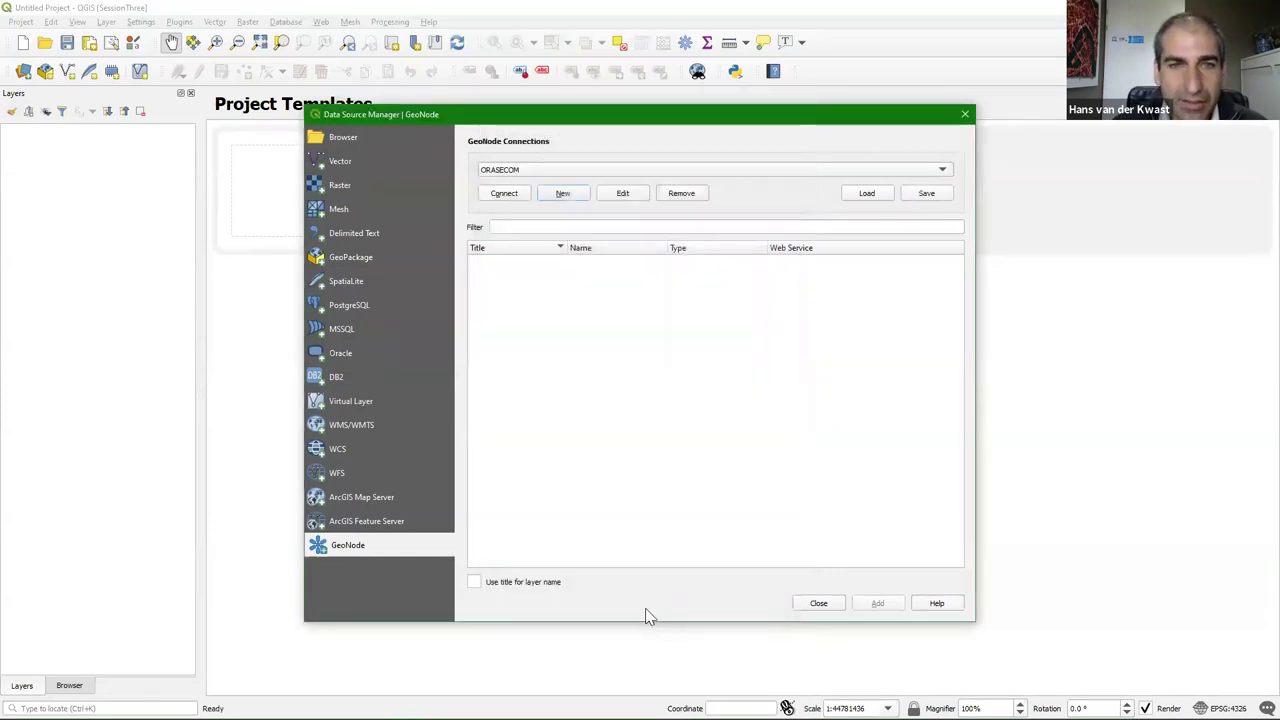
click(503, 194)
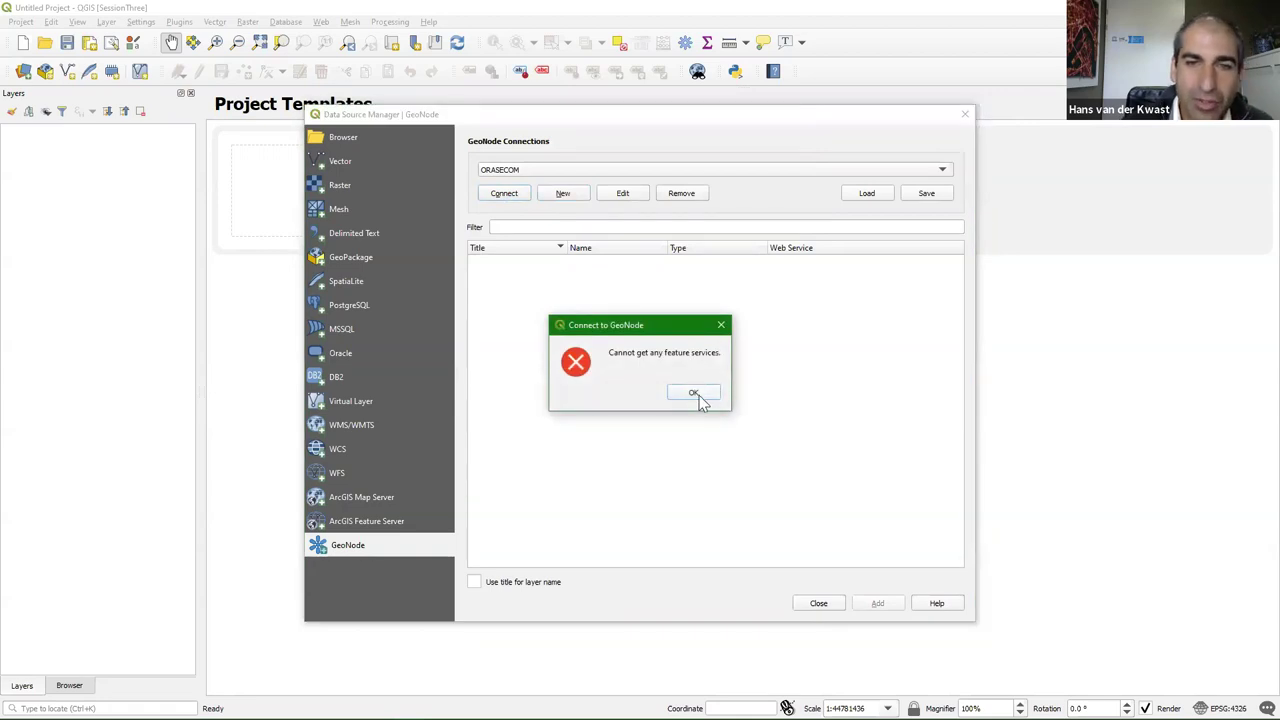
click(699, 395)
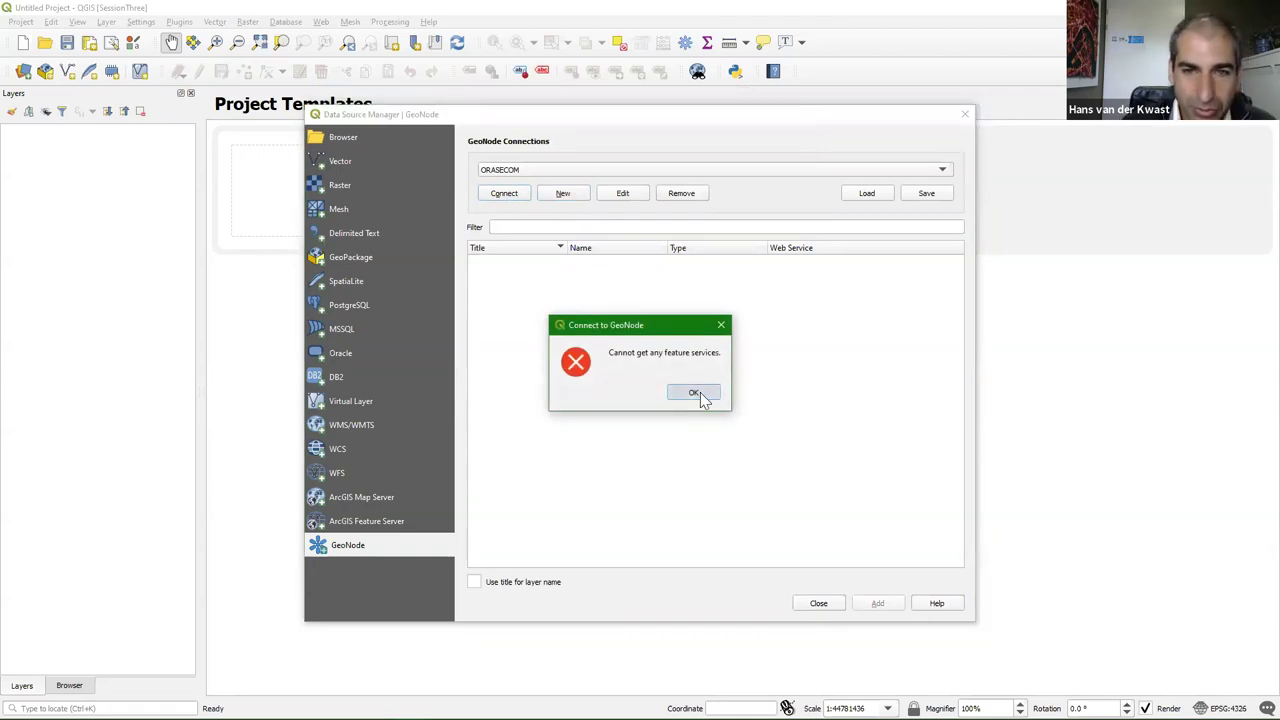
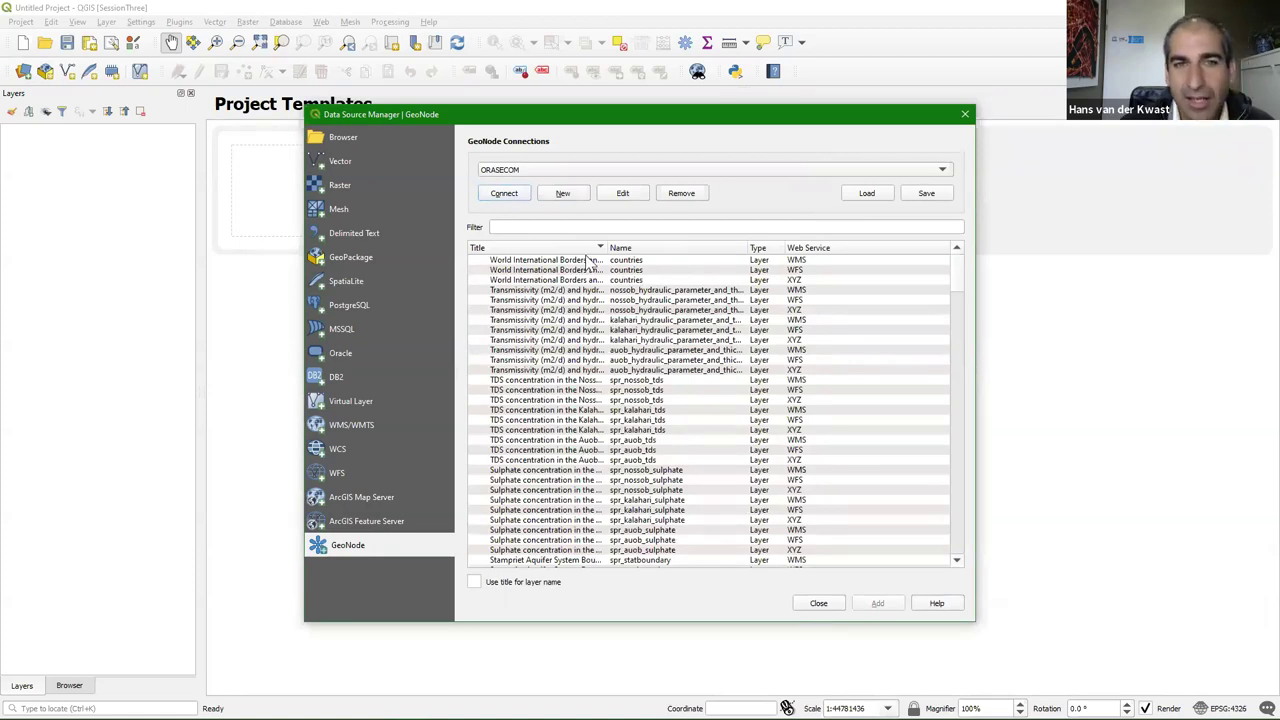
Filter the GeoNode list for 'Stampriet' and add the Borehole Database stasboreholes WFS layer
click(536, 228)
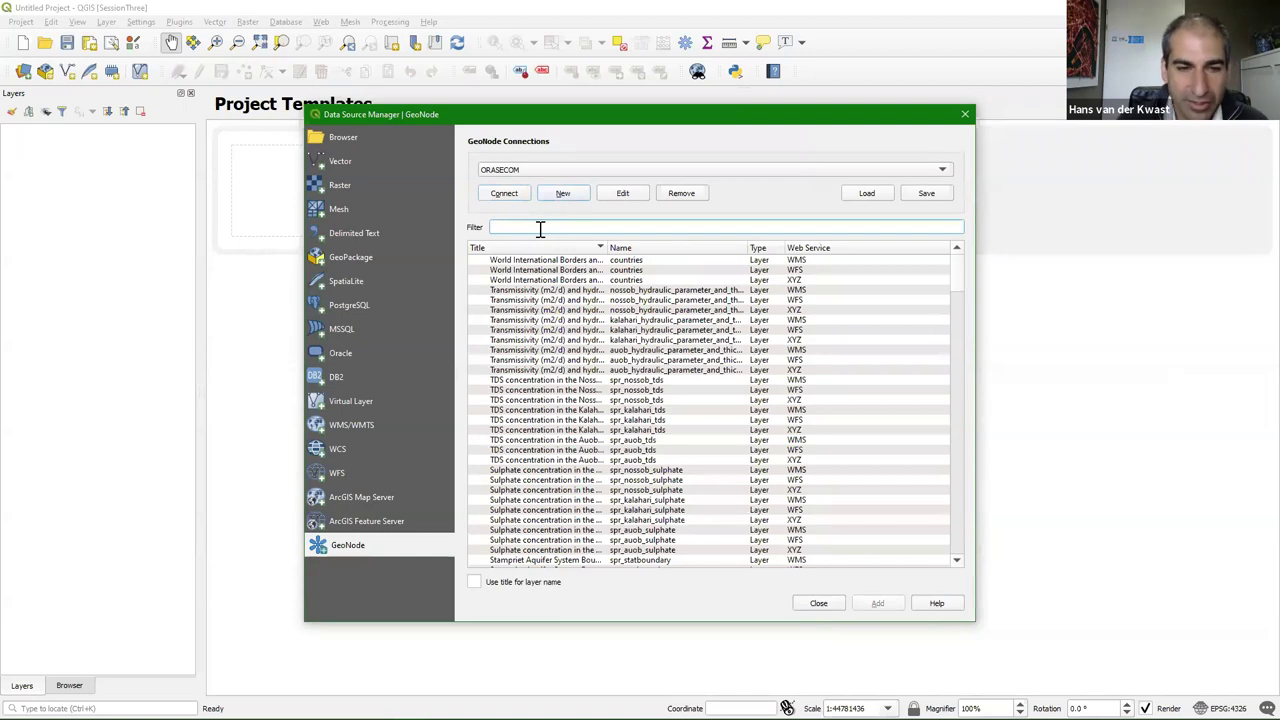
text(Stampriet)
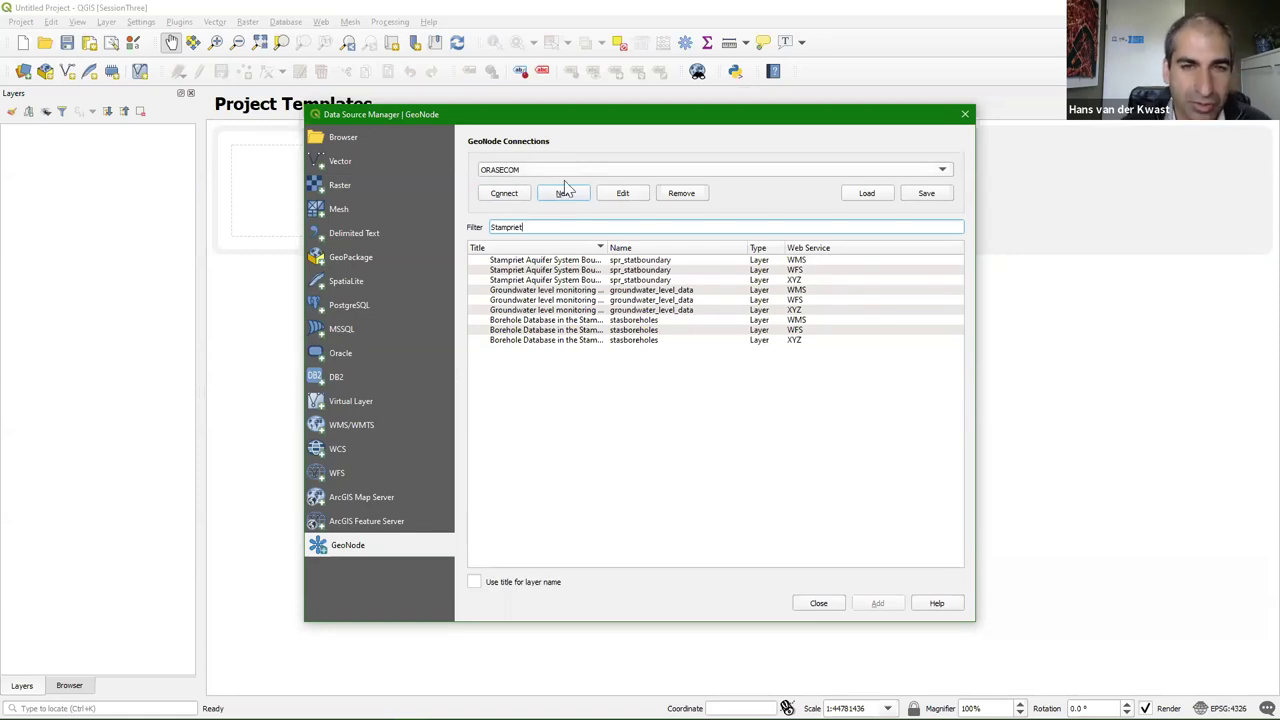
mouse_move(606, 248)
mouse_down()
mouse_move(791, 247)
mouse_move(628, 245)
mouse_up()
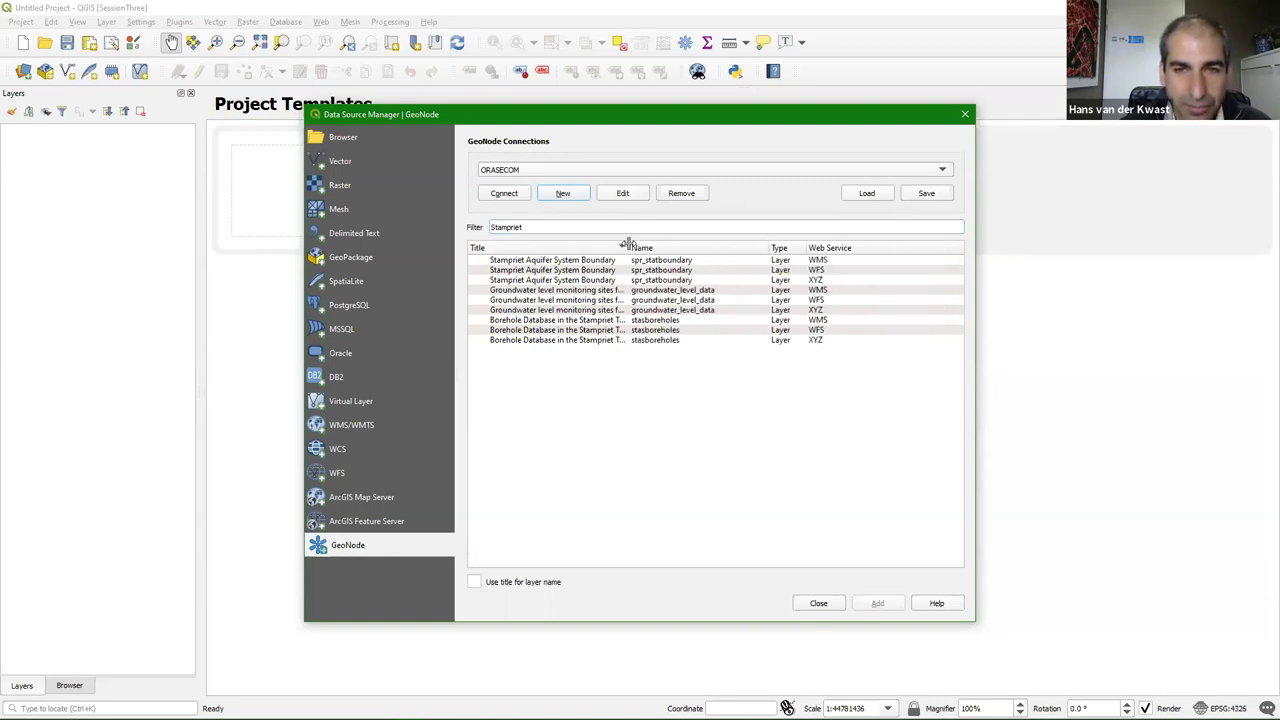
click(822, 332)
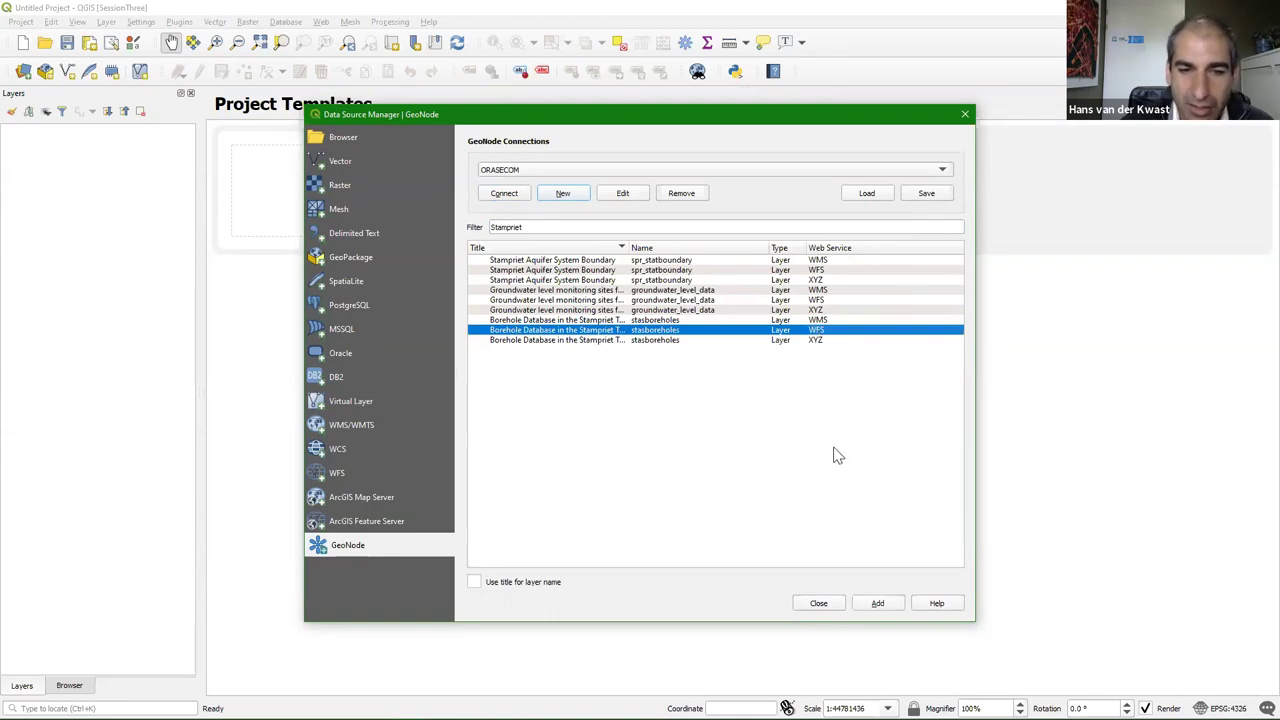
click(878, 604)
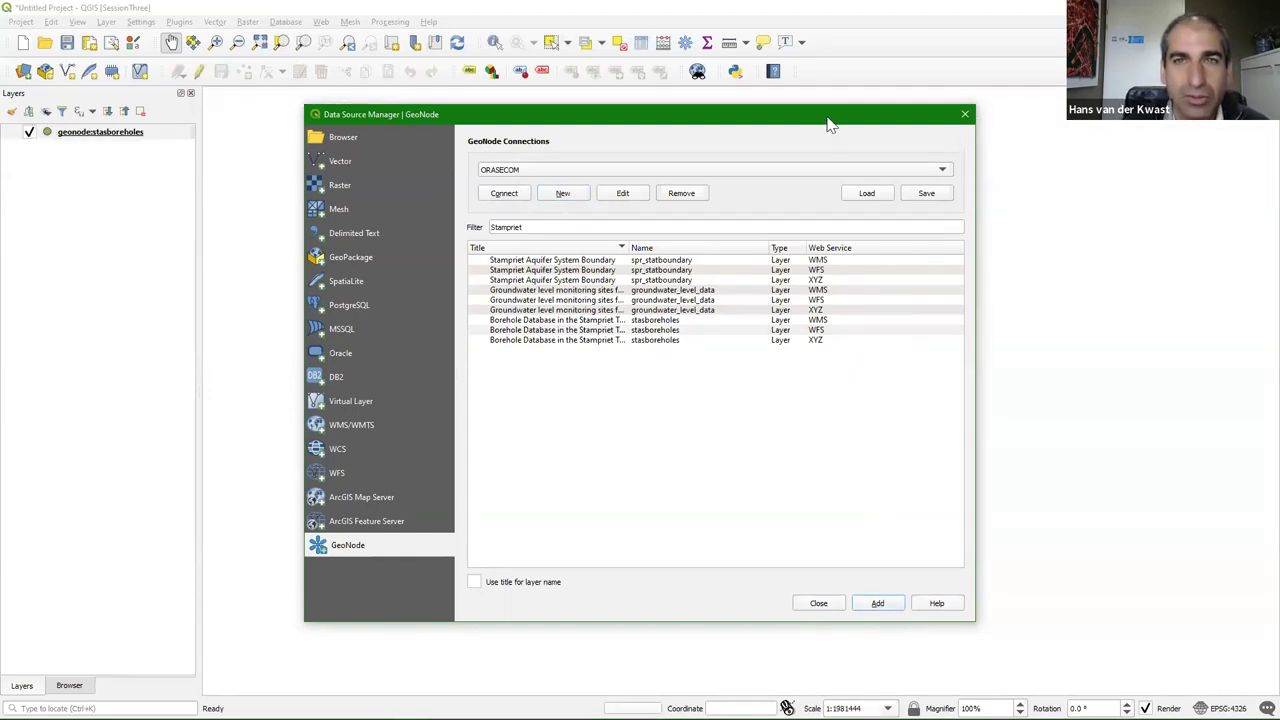
drag(826, 122, 884, 152)
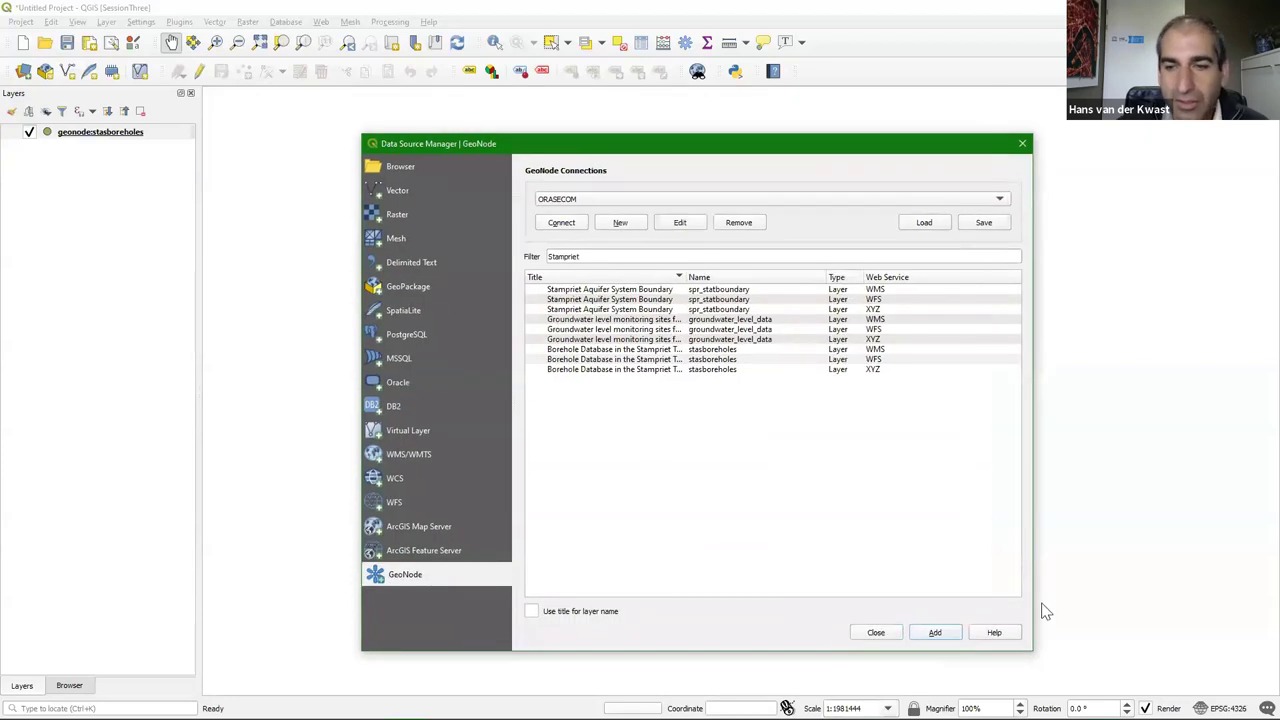
click(877, 631)
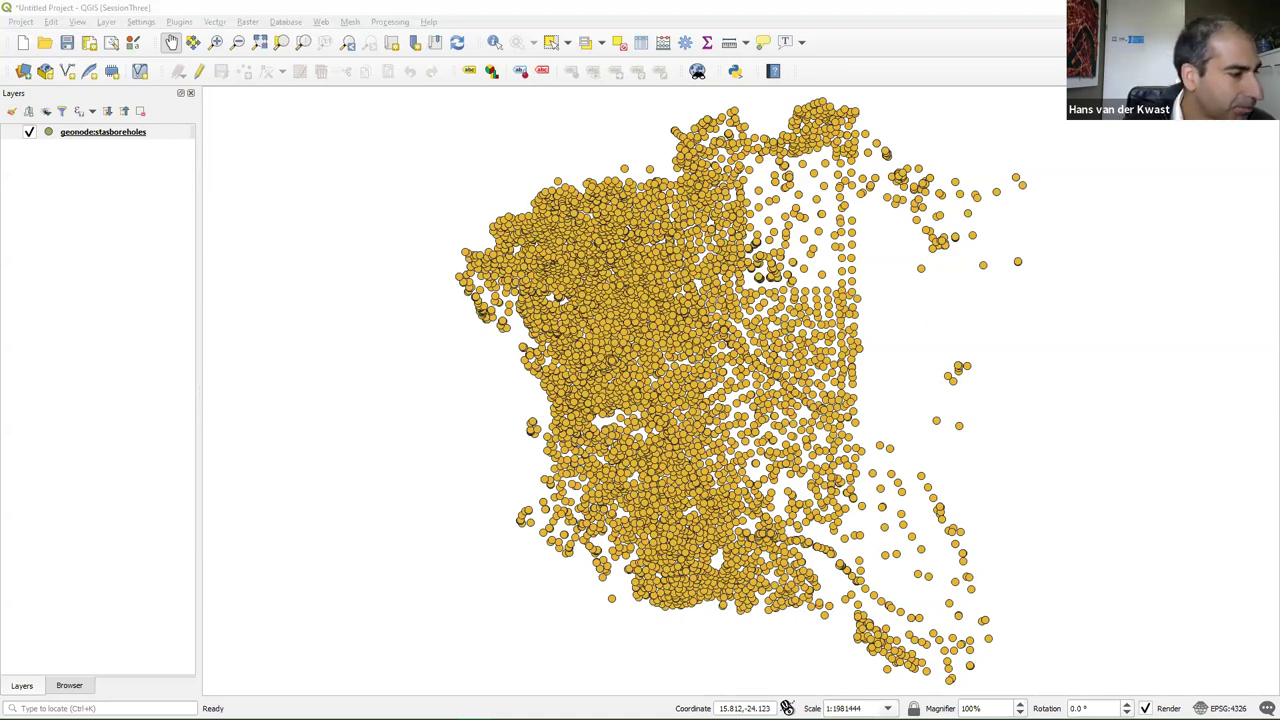
Export the stasboreholes layer with Save Features As to Tutorial3\Stampriet_Data, layer name Boreholes
right_click(94, 135)
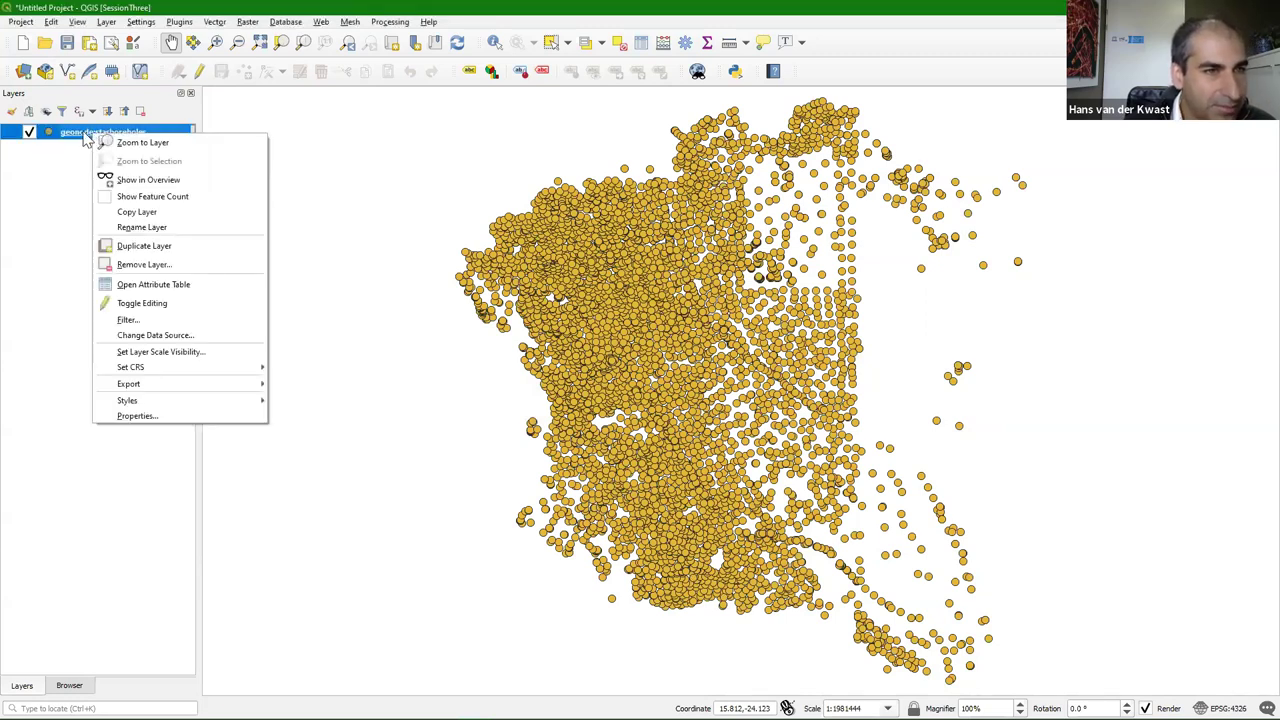
mouse_move(214, 388)
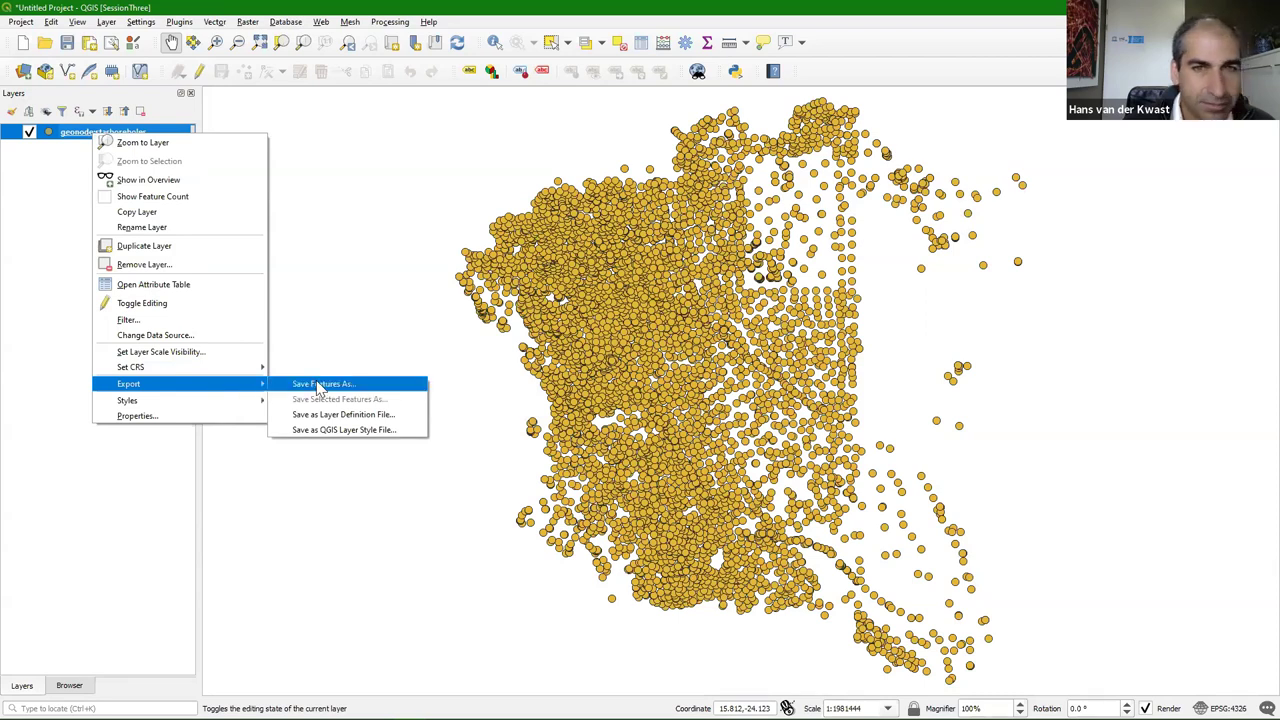
click(318, 388)
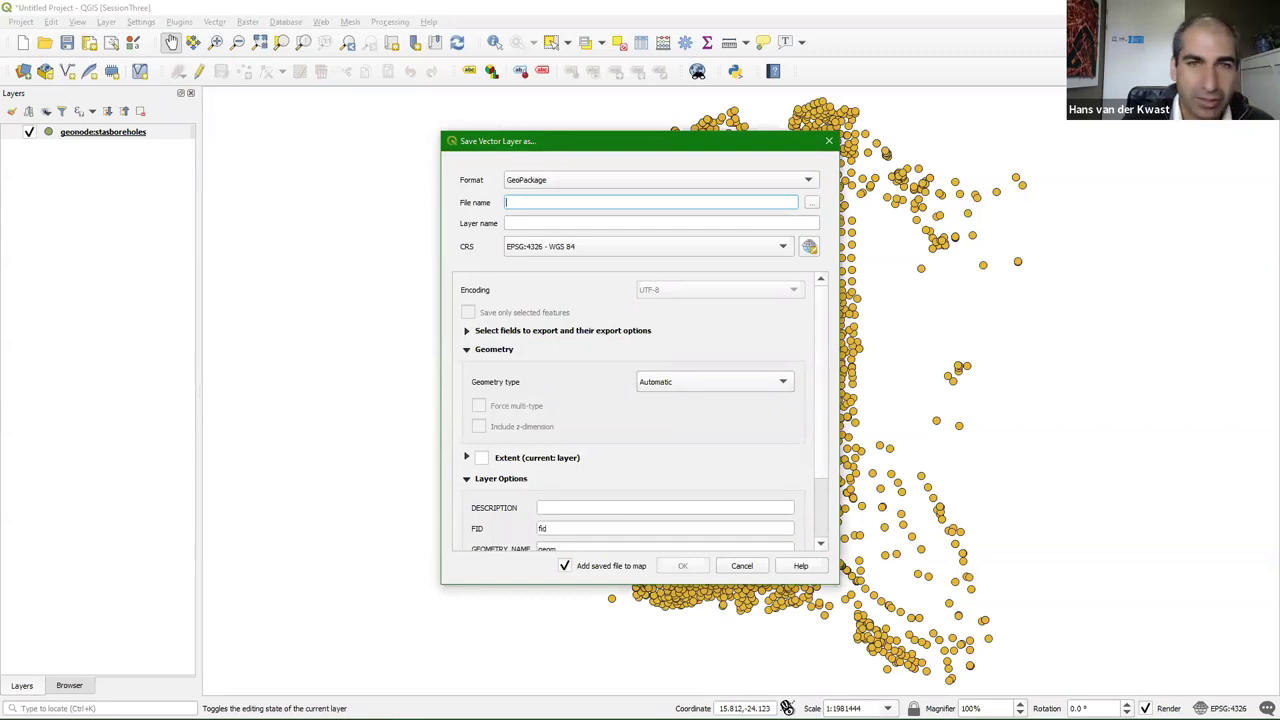
click(810, 203)
click(642, 511)
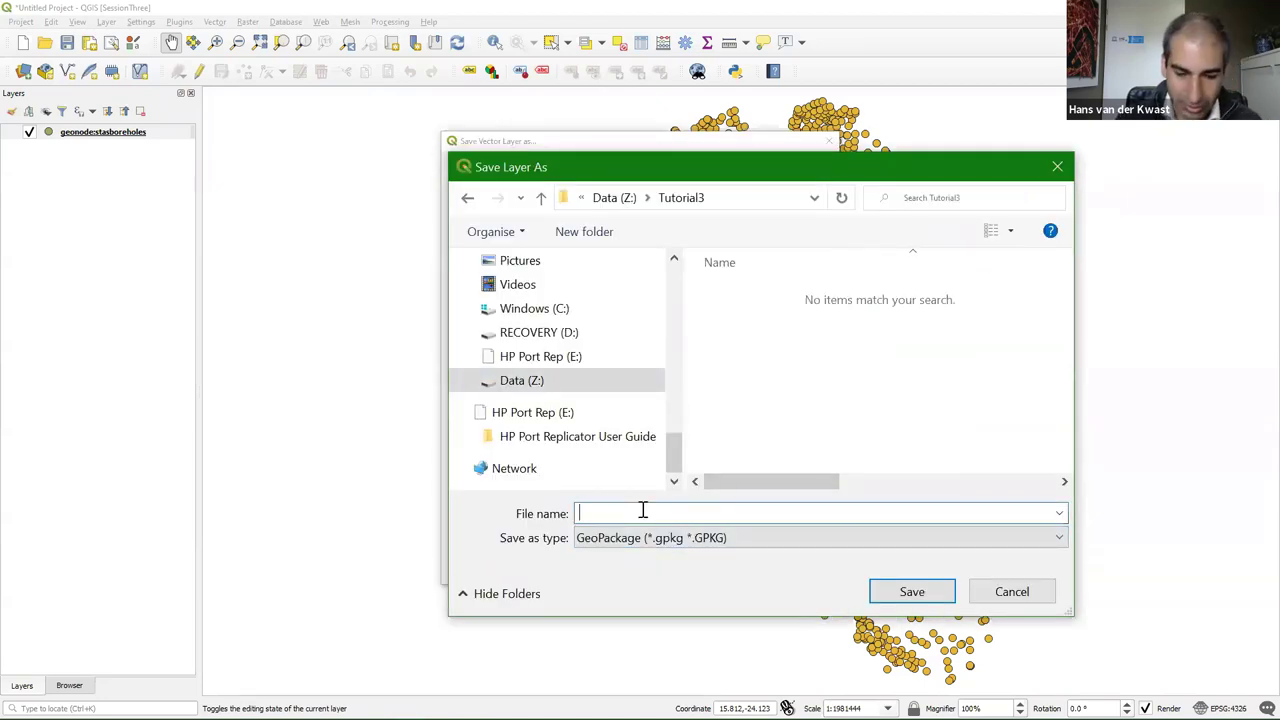
text(Stampriet)
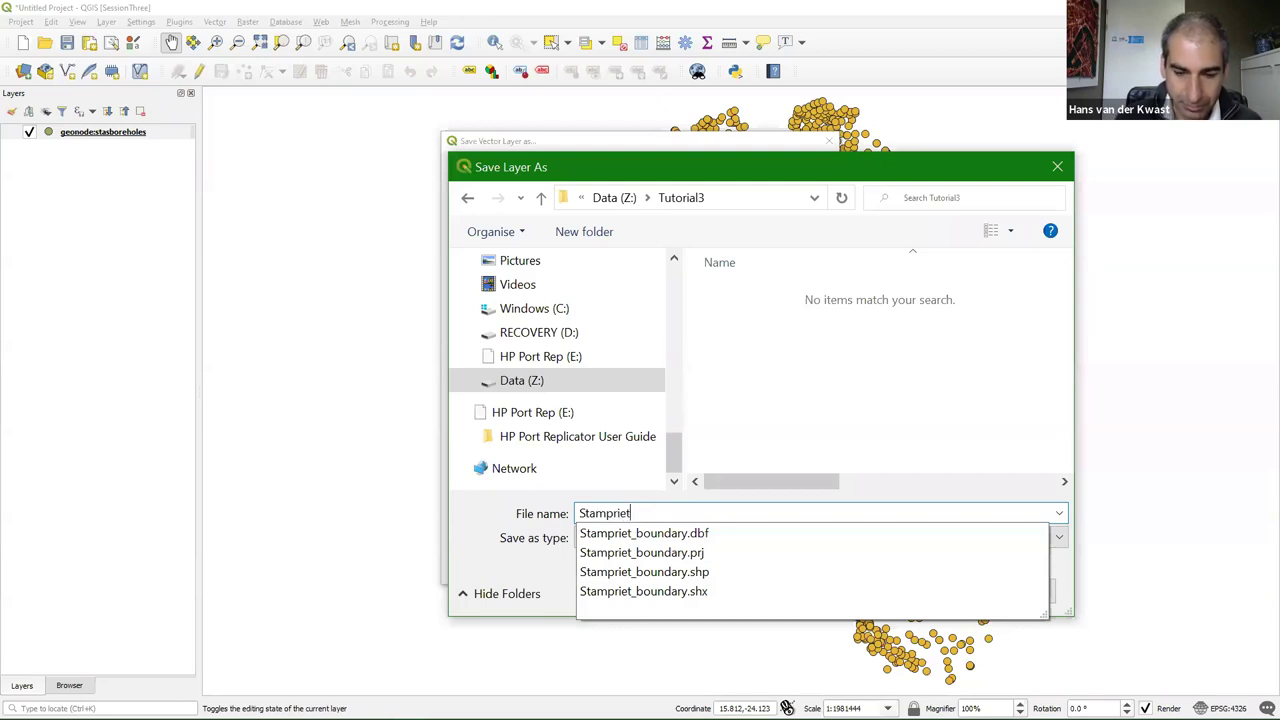
text(_Data)
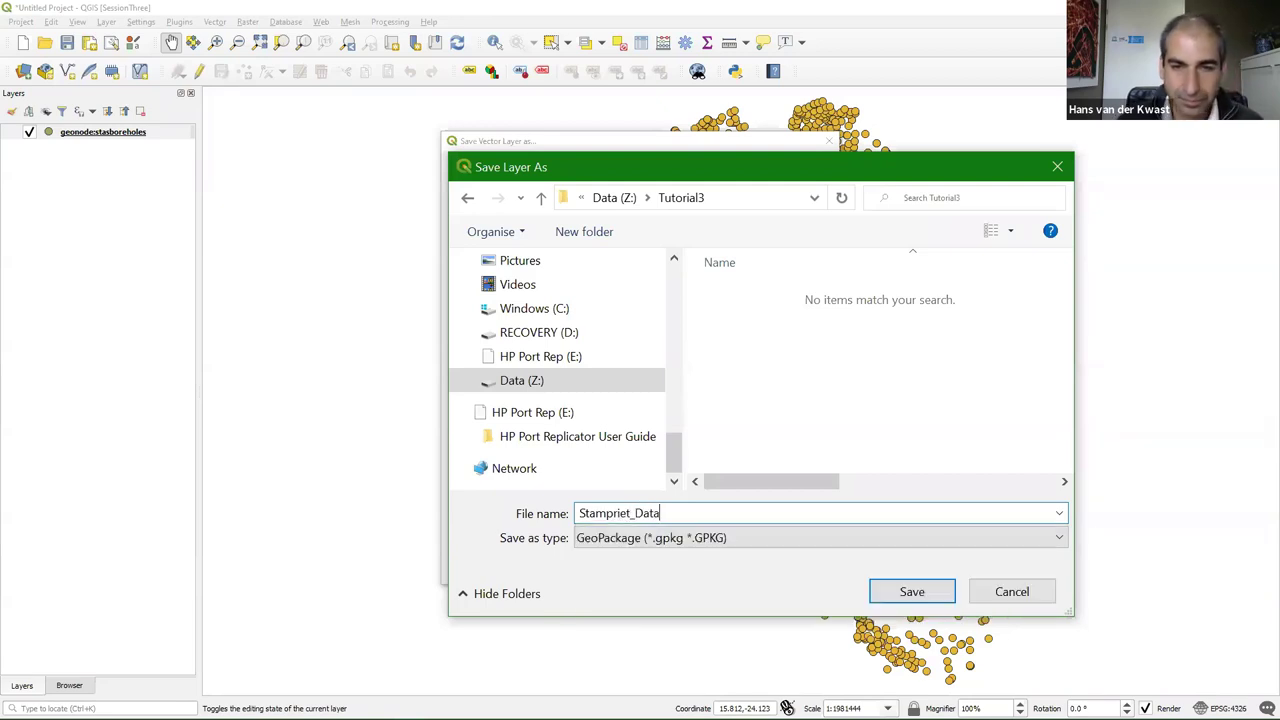
click(928, 592)
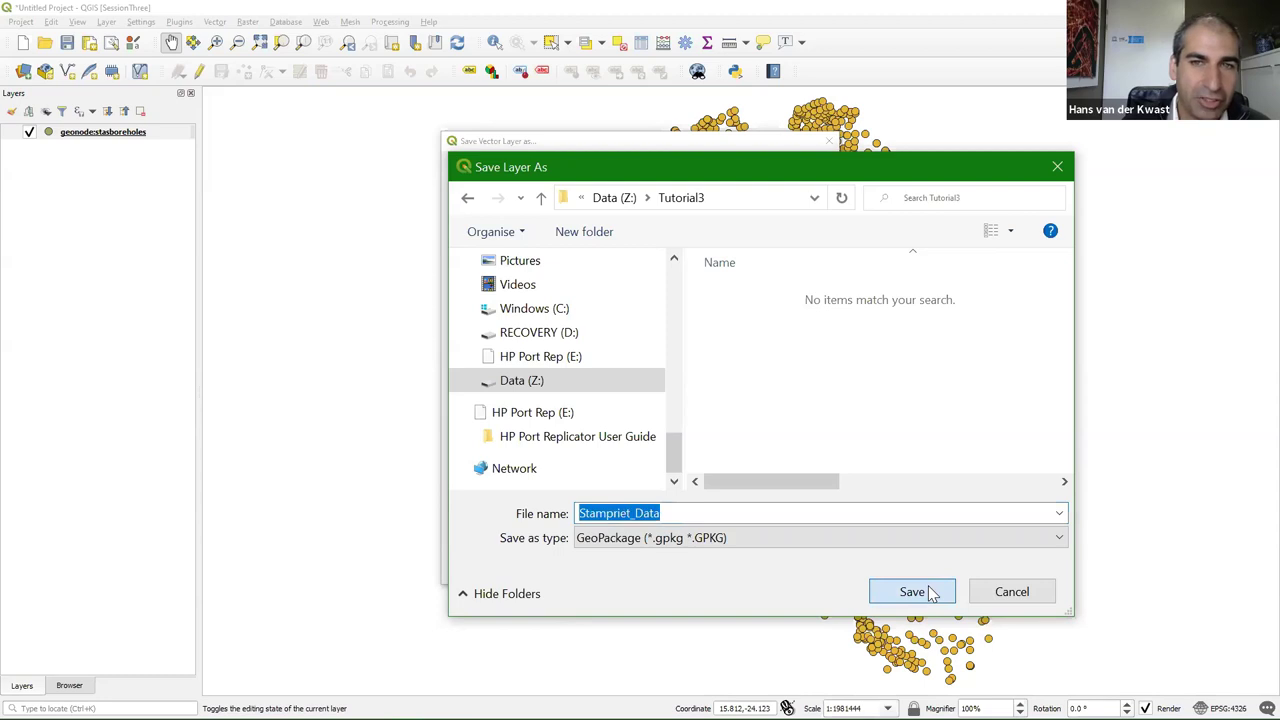
double_click(535, 225)
text(Boreholes)
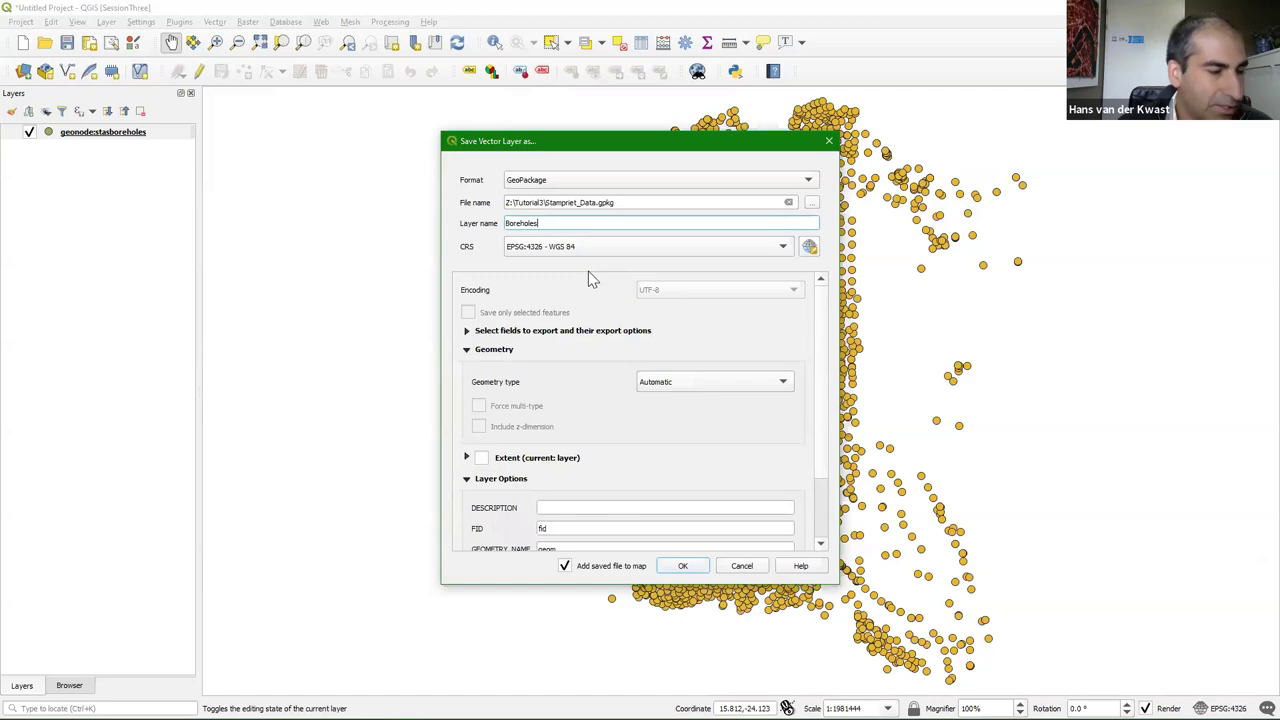
Set the export CRS to WGS 84 / UTM zone 34S (EPSG:32734) and run it
click(810, 249)
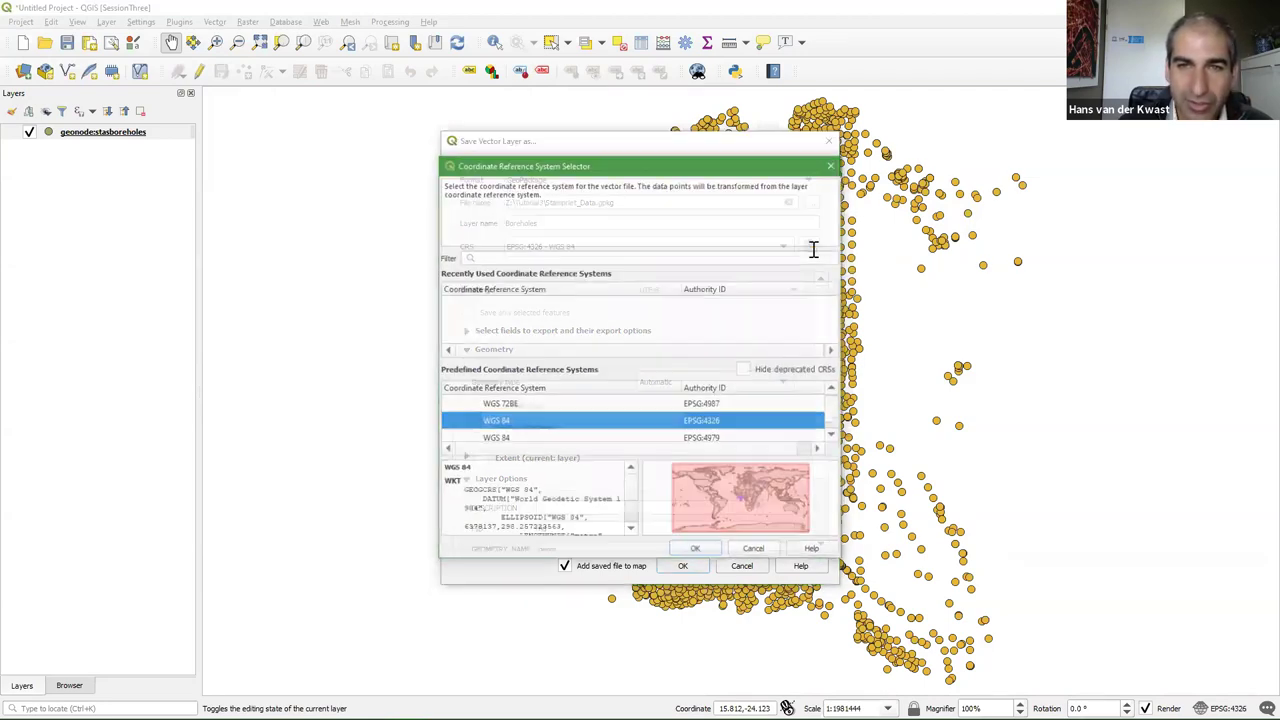
click(556, 258)
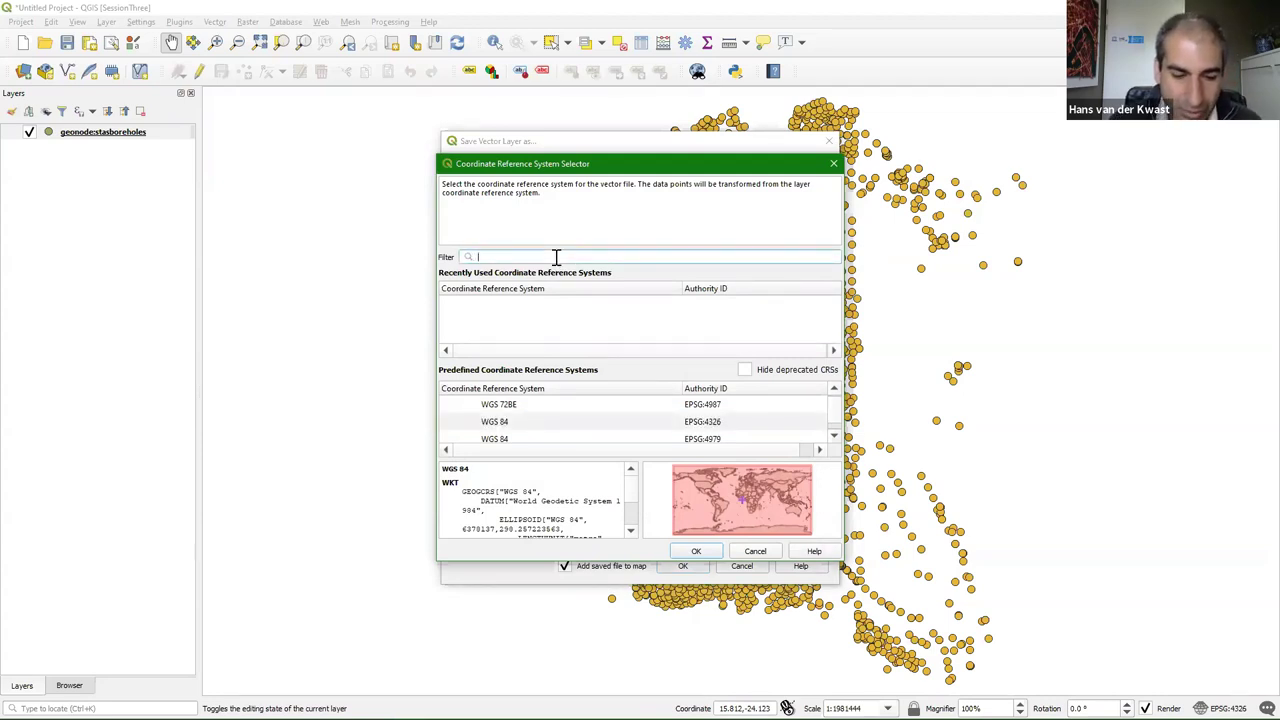
text(32)
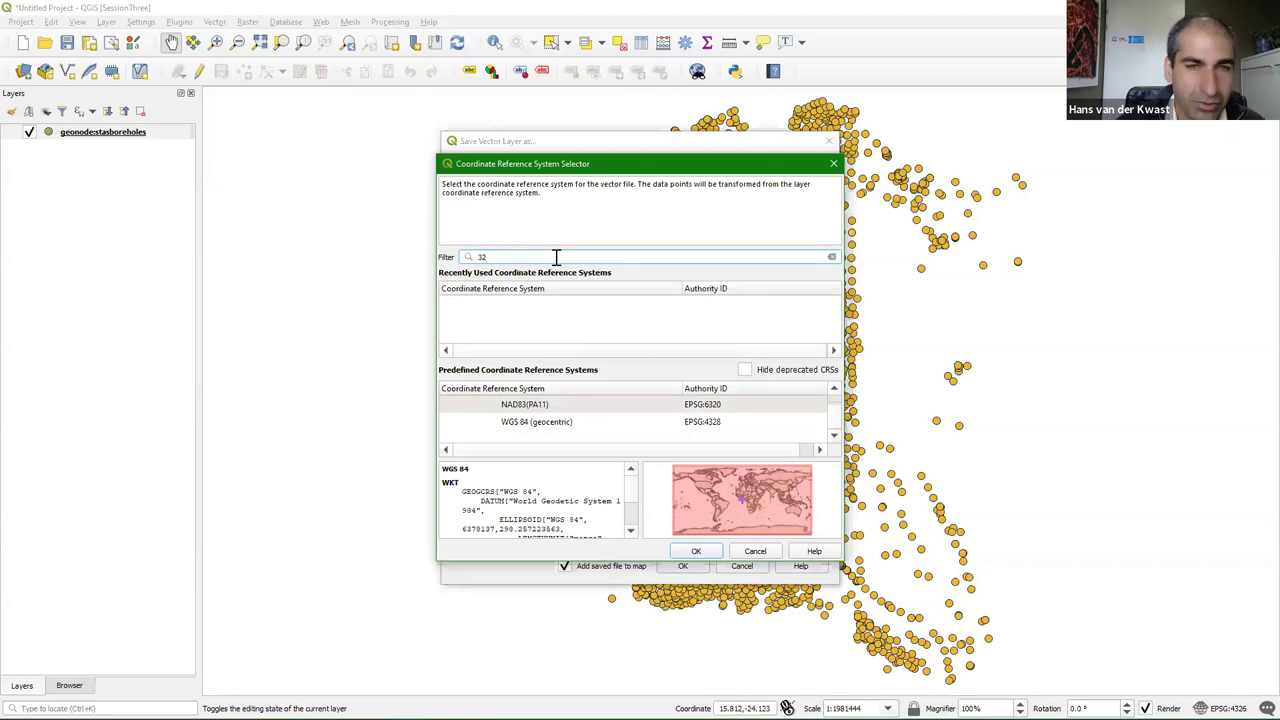
text(7)
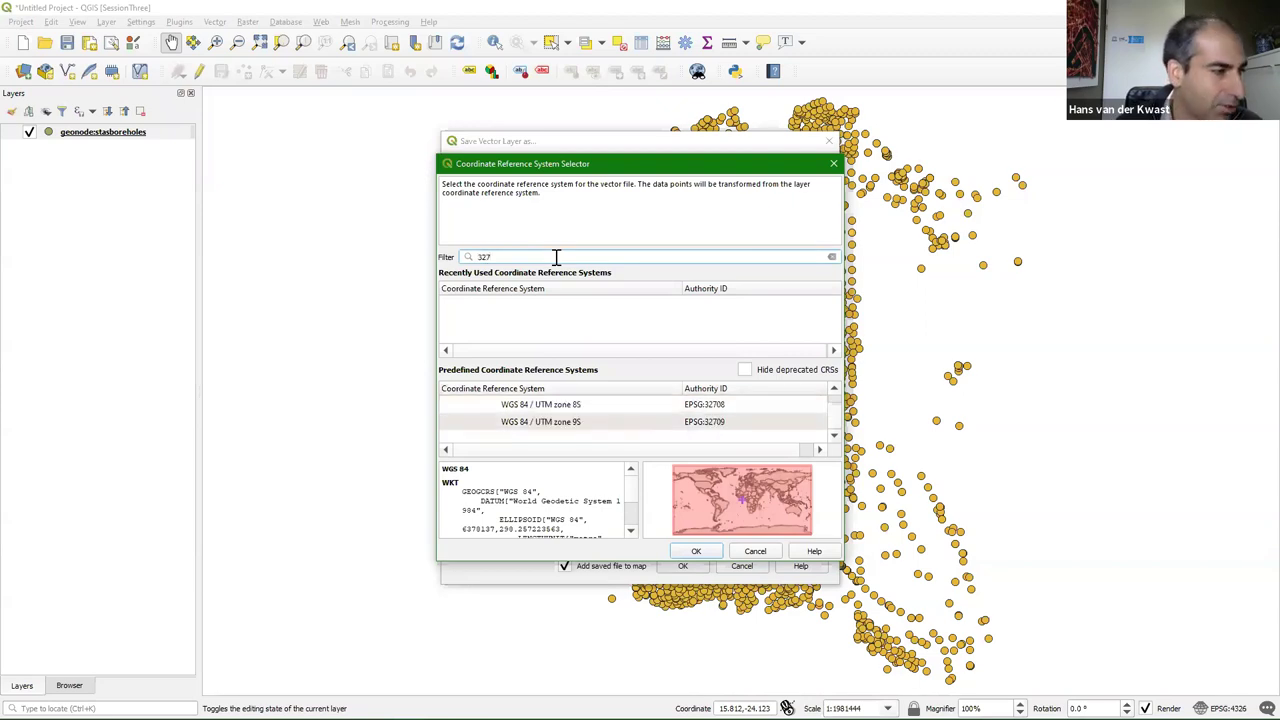
text(34)
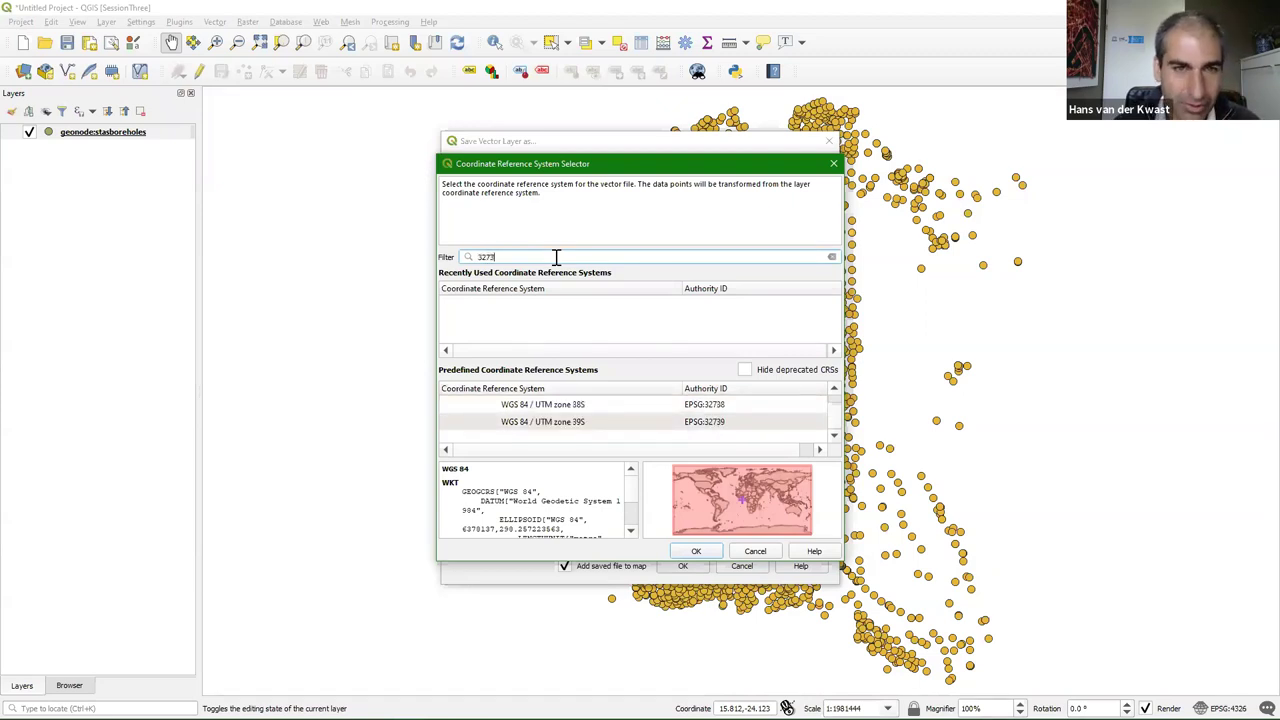
click(536, 424)
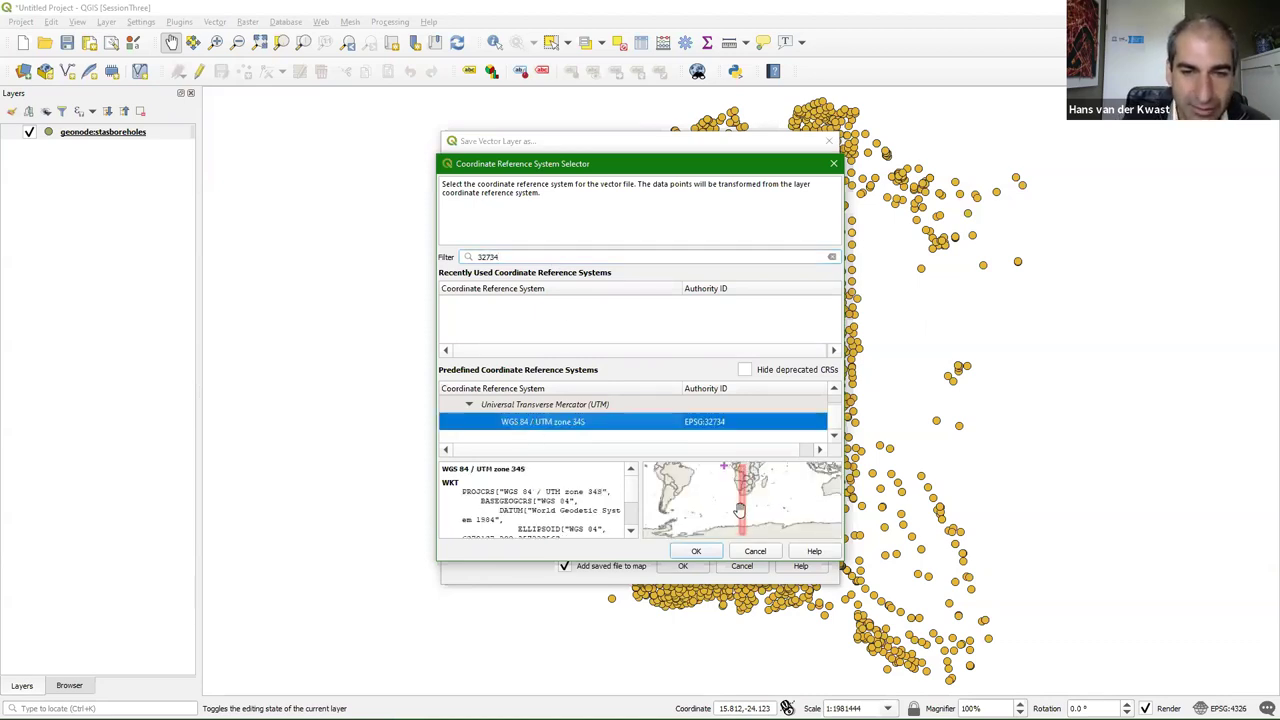
click(706, 557)
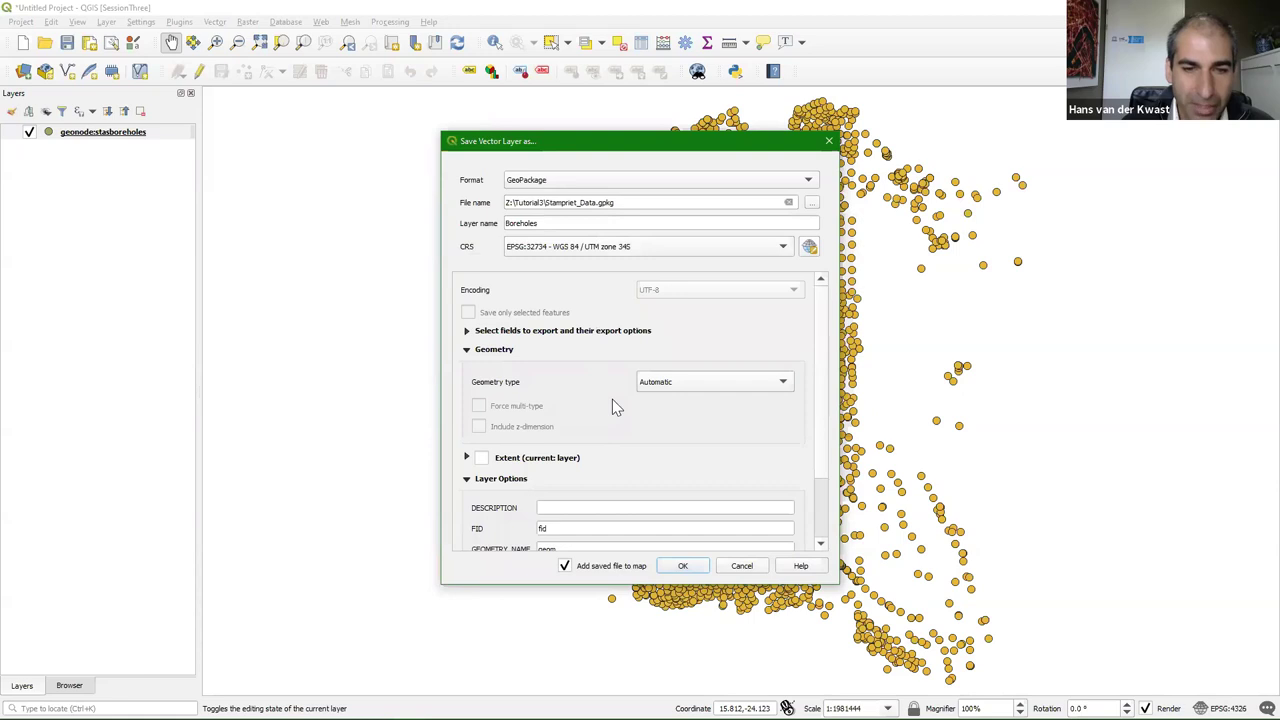
click(686, 570)
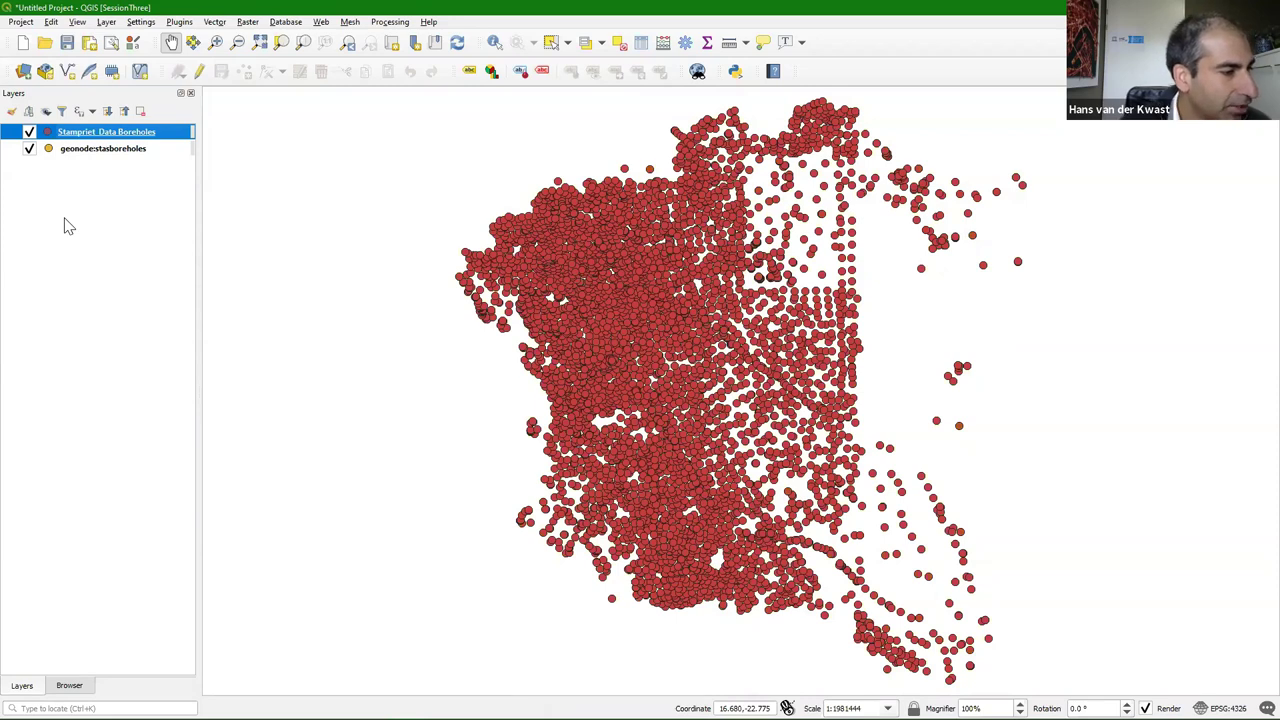
Select the original geonode:stasboreholes layer in the Layers panel
click(95, 152)
Remove the geonode:stasboreholes WFS layer from the project
right_click(95, 155)
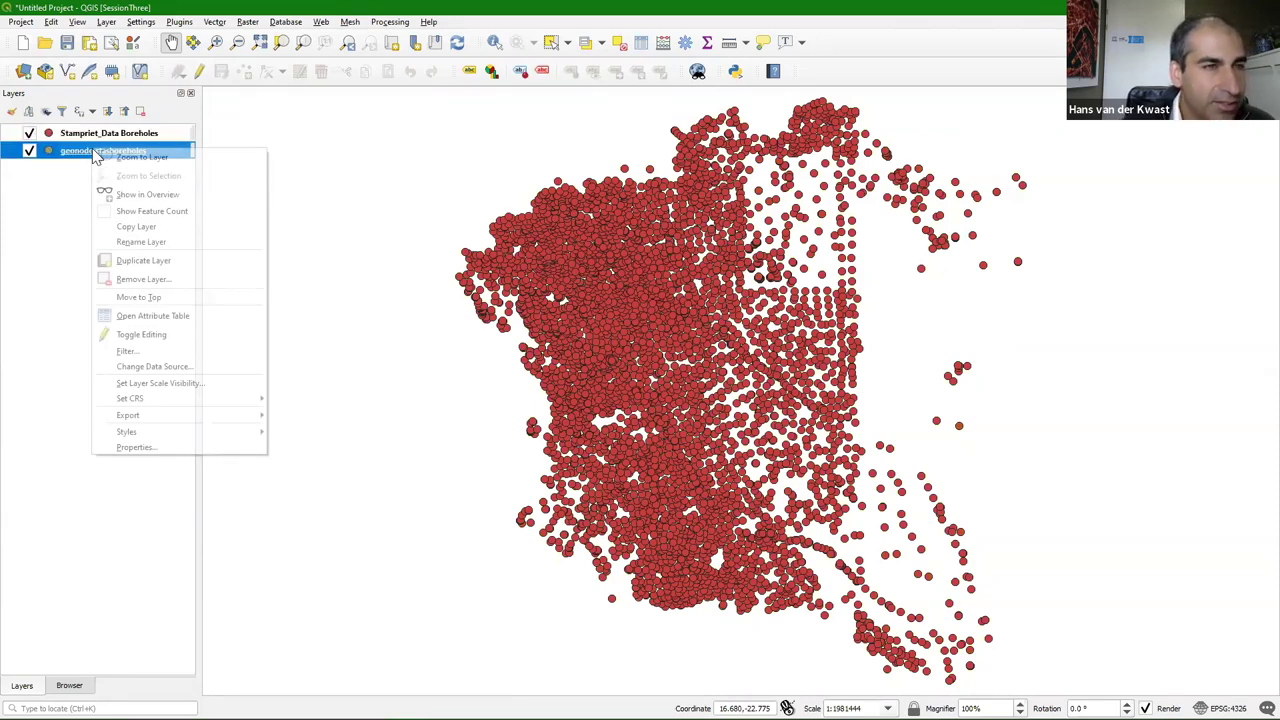
click(153, 280)
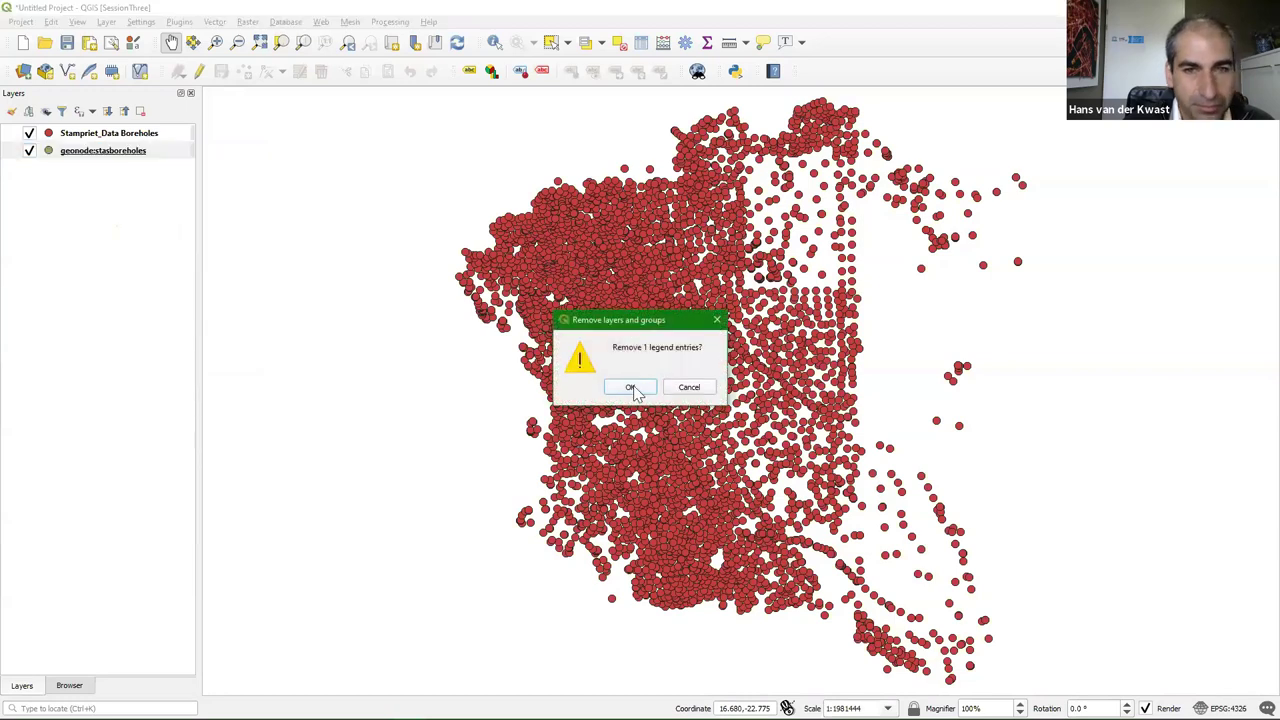
click(628, 386)
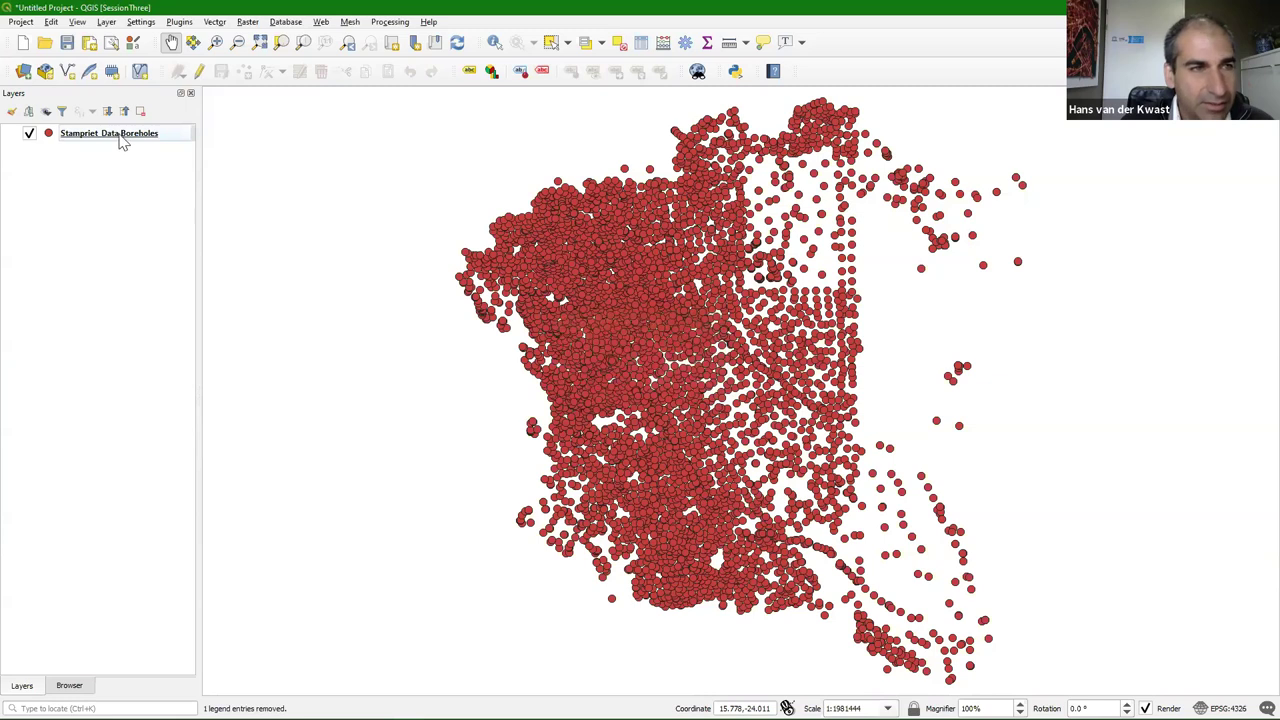
mouse_move(118, 140)
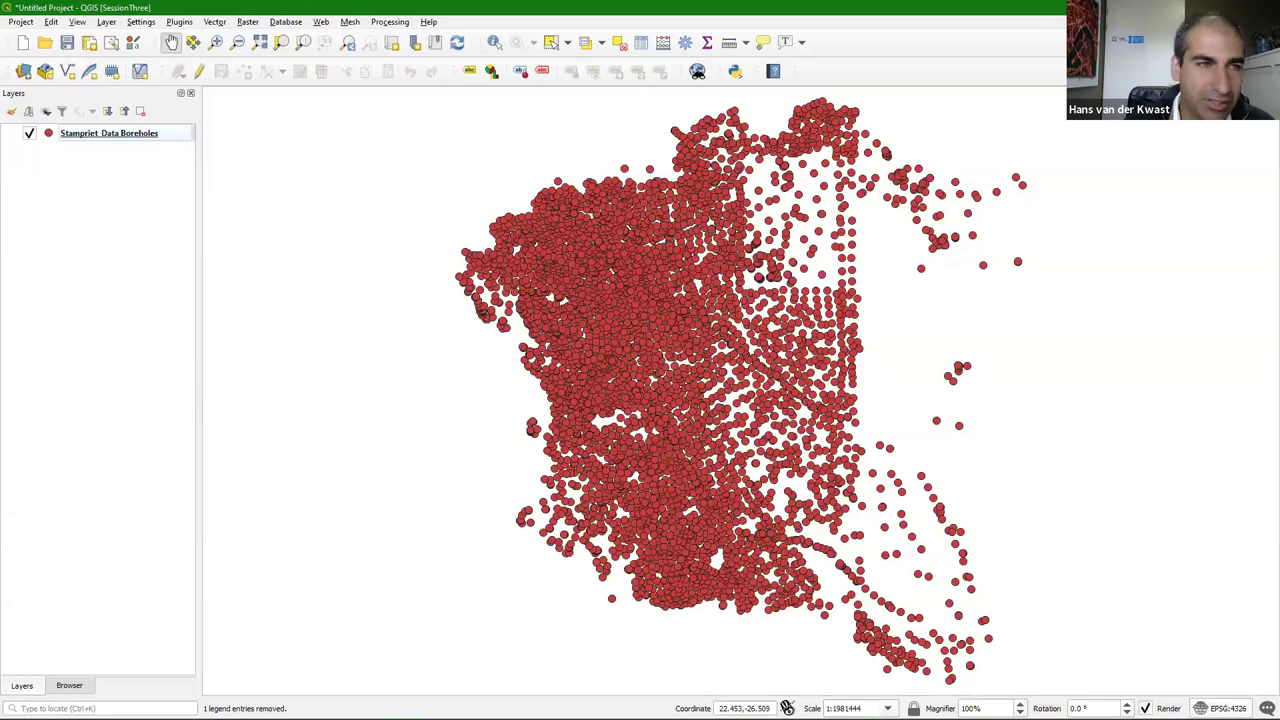
Set the project CRS from the Stampriet_Data Boreholes layer (EPSG:32734)
right_click(93, 138)
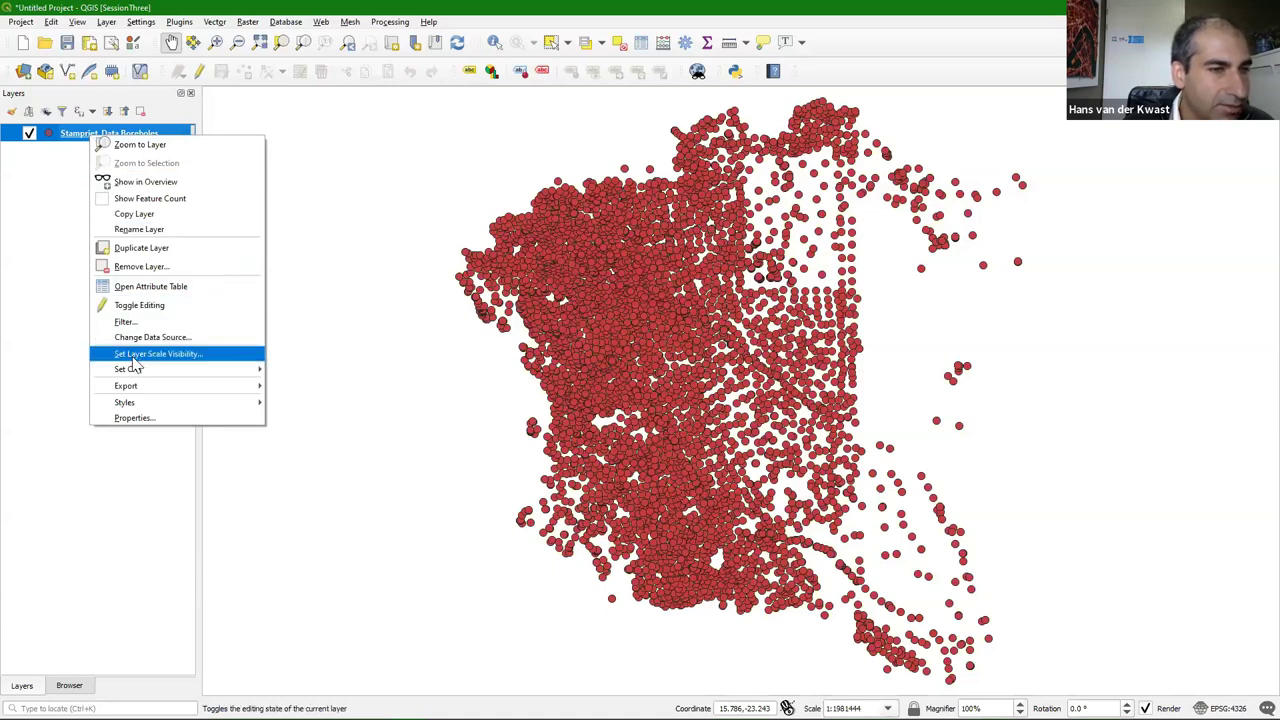
mouse_move(134, 374)
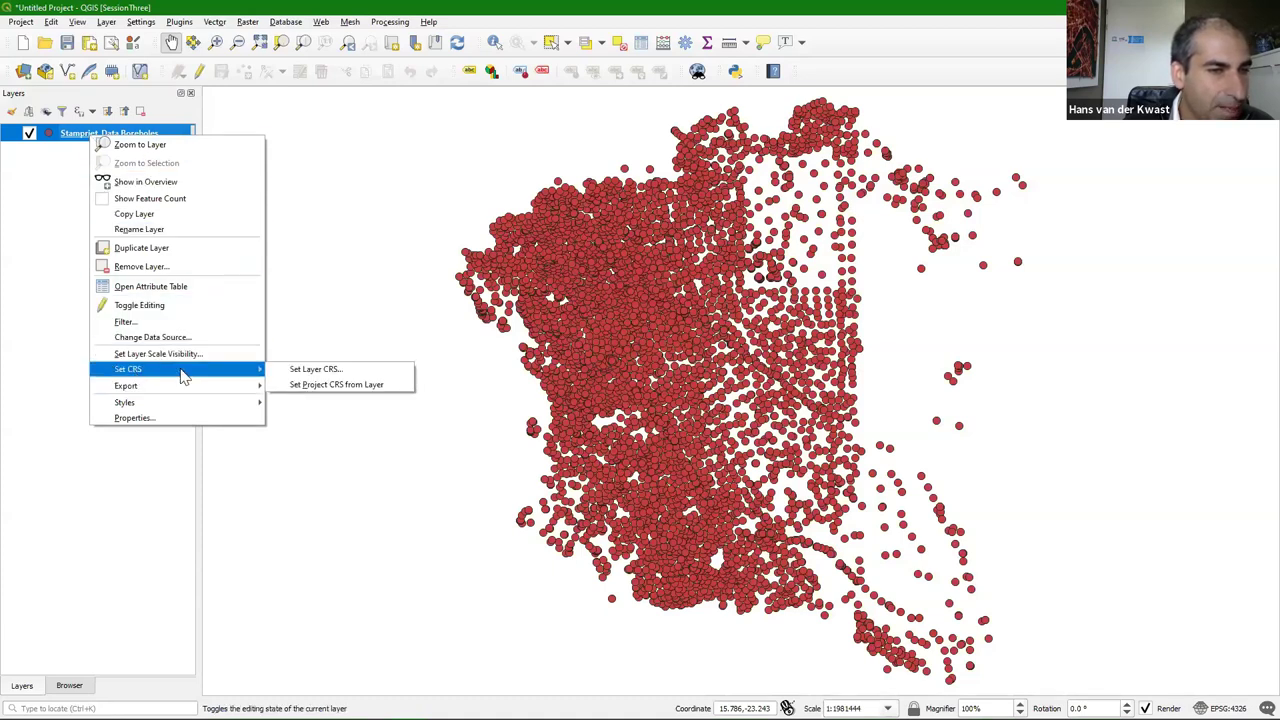
click(383, 388)
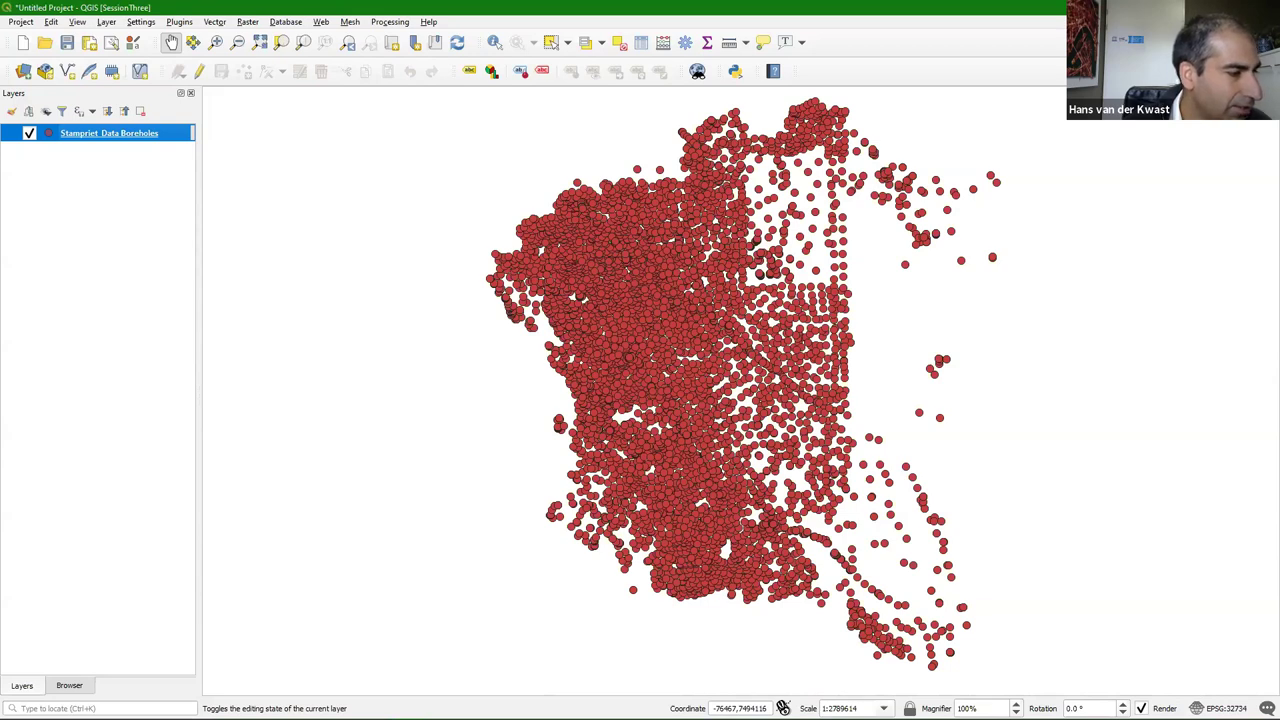
click(21, 22)
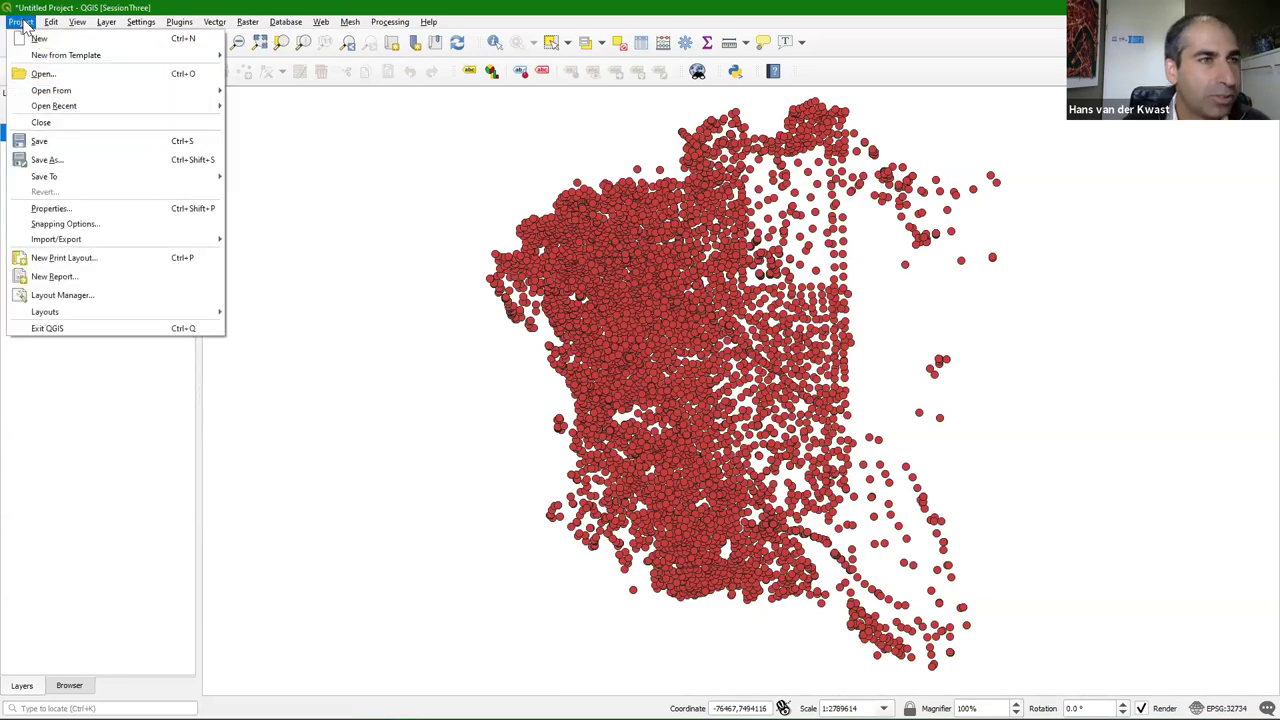
Save the project as Stampriet.qgz in Z:\Tutorial3
click(47, 160)
text(Stampriet)
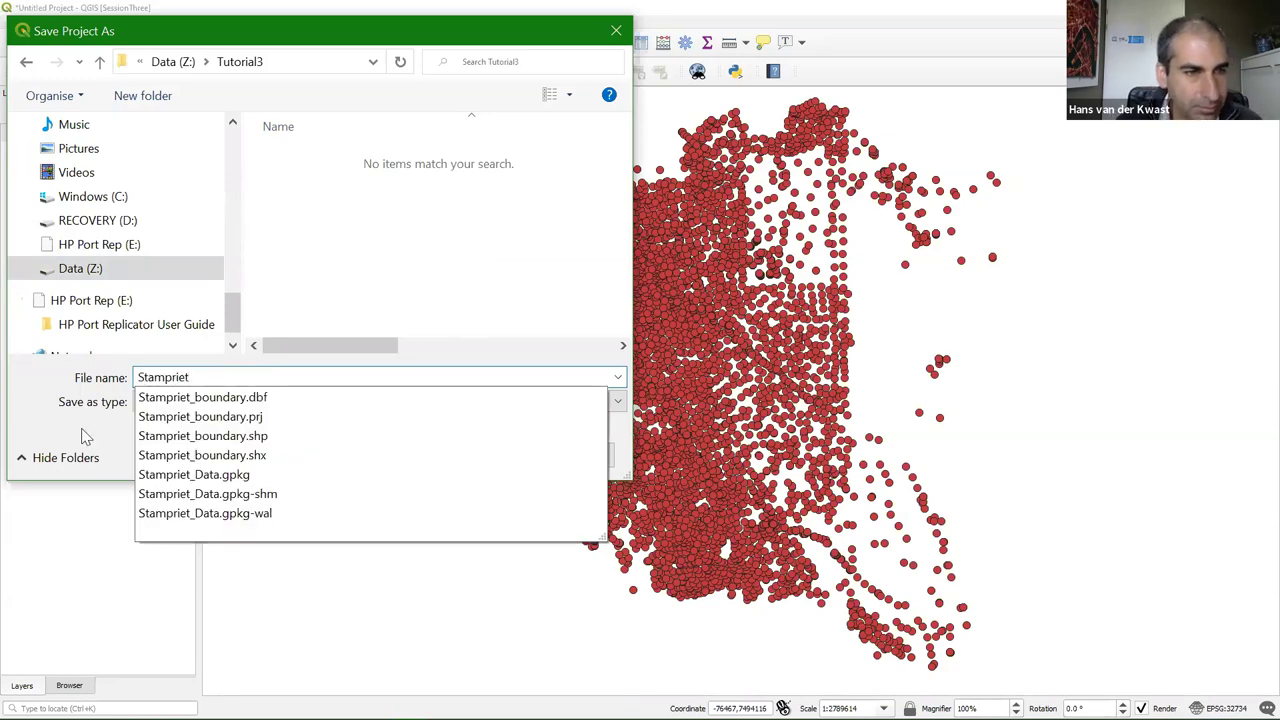
click(86, 434)
click(472, 456)
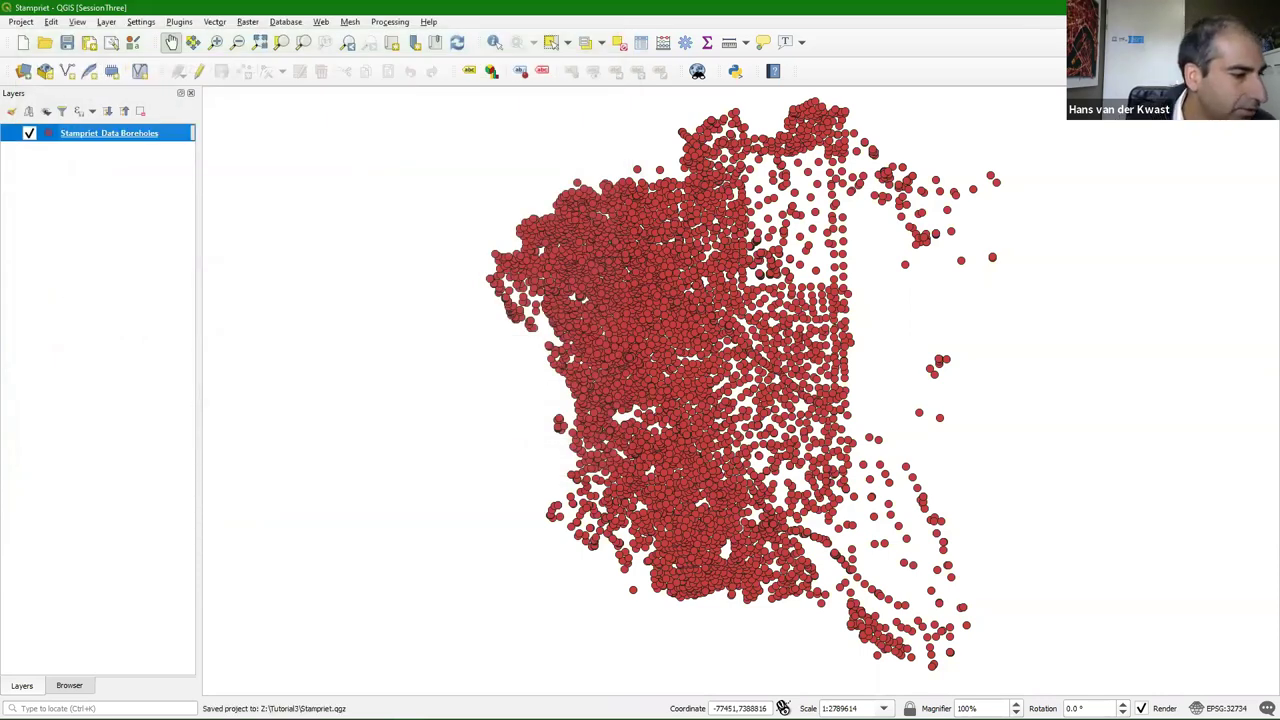
key(alt+Tab)
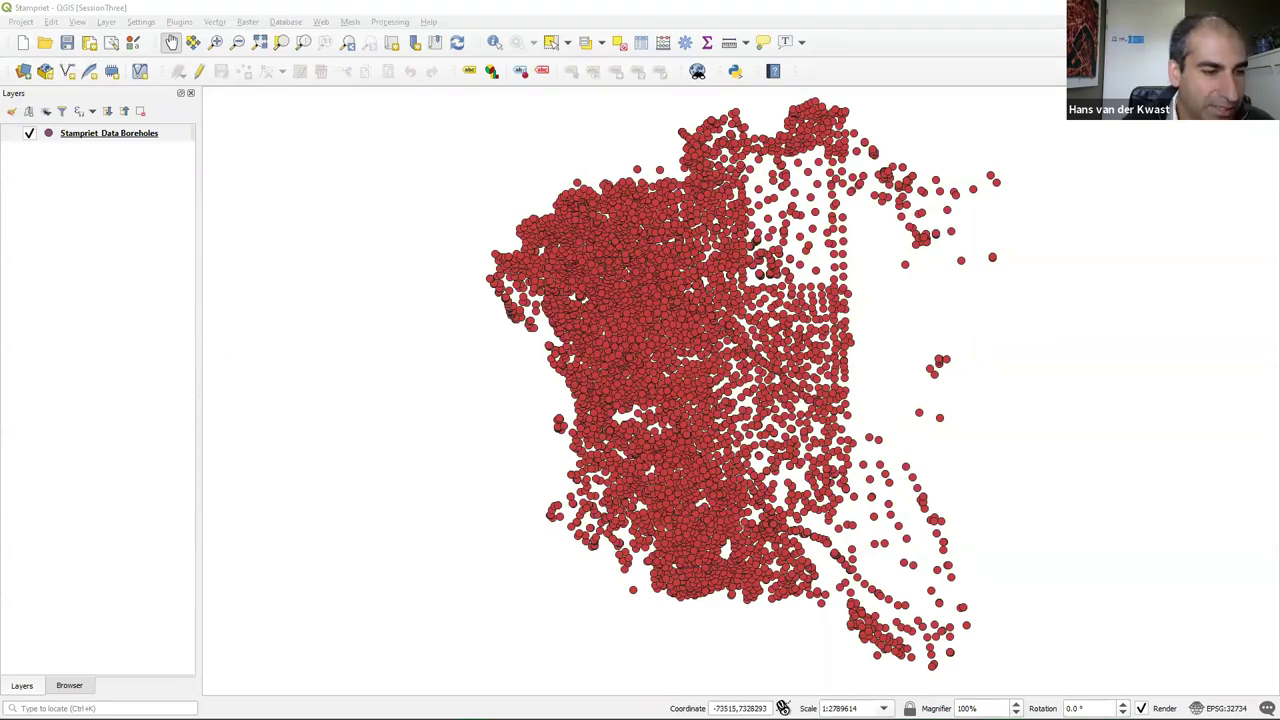
Add Z:\Tutorial3 as a favourite folder in the Browser panel
click(72, 685)
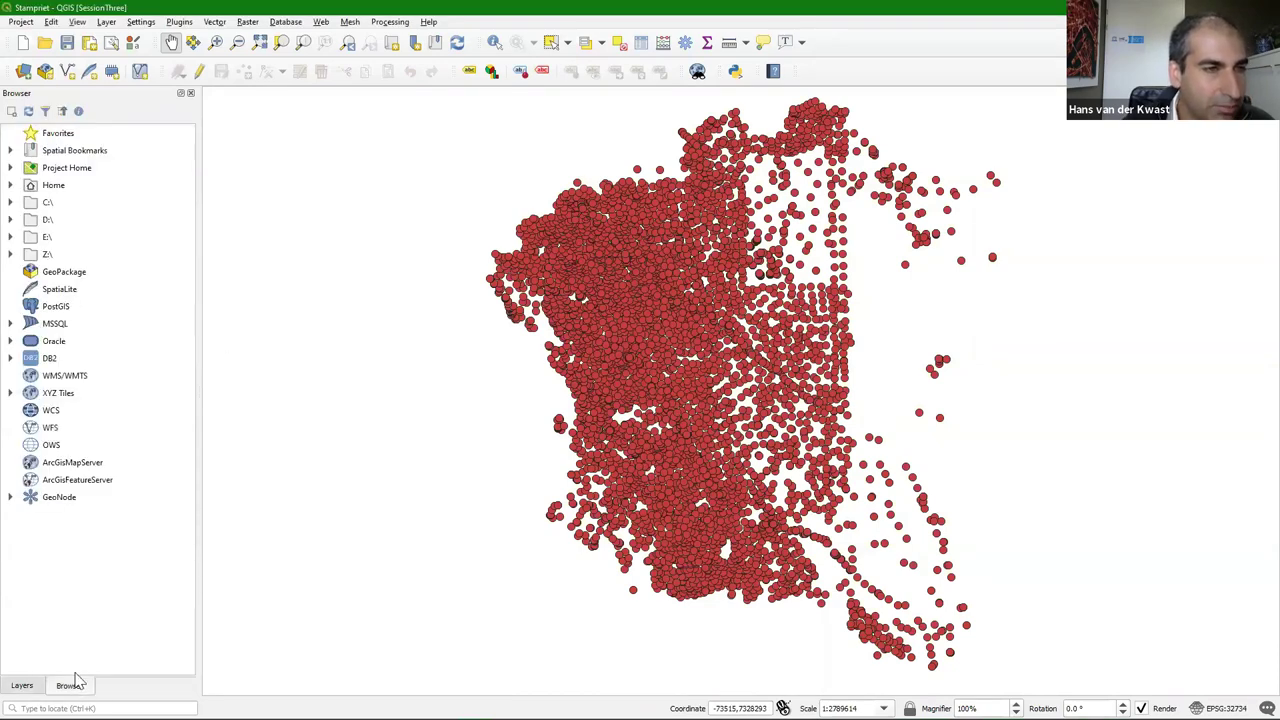
click(10, 254)
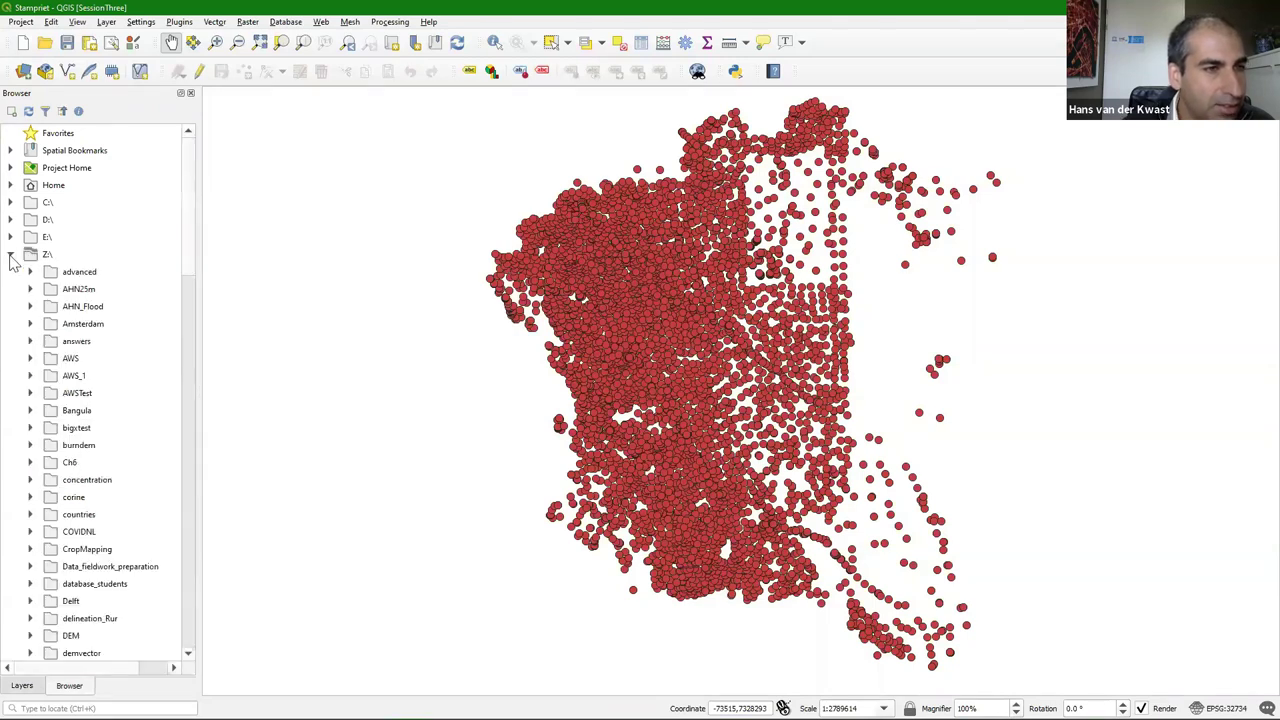
scroll(30, 410, down, 3)
scroll(30, 415, down, 20)
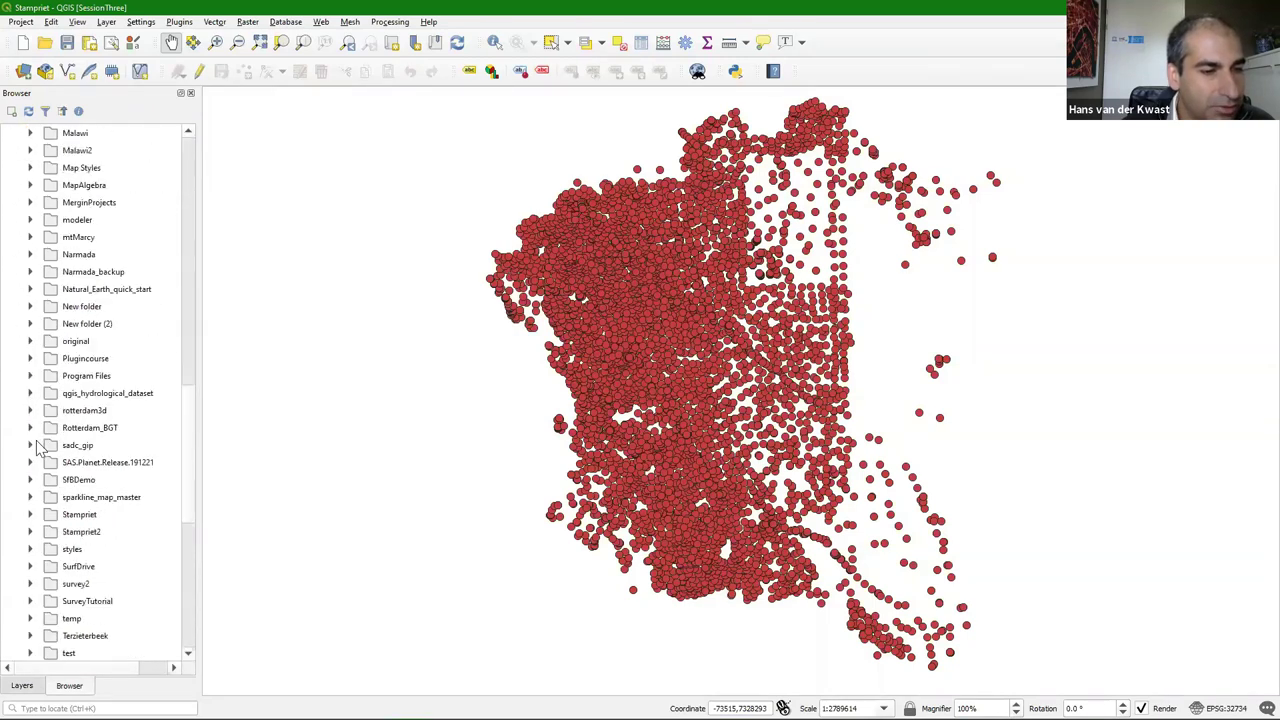
right_click(80, 499)
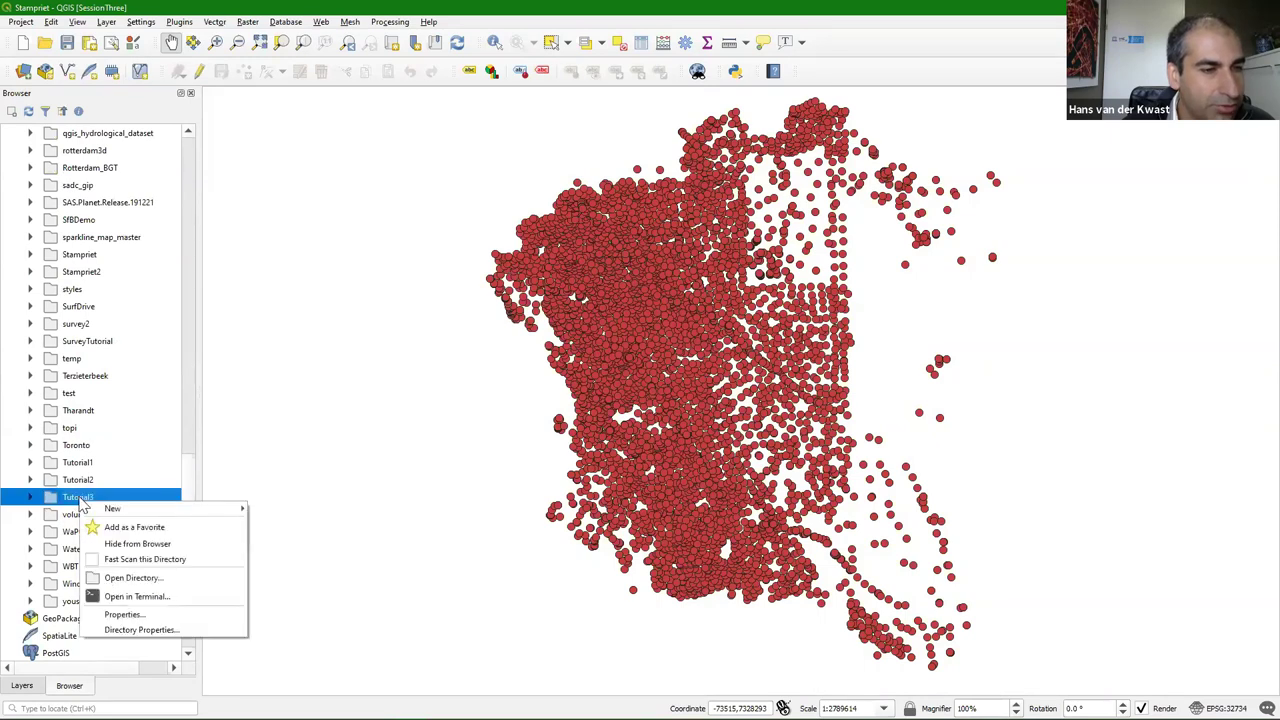
click(117, 531)
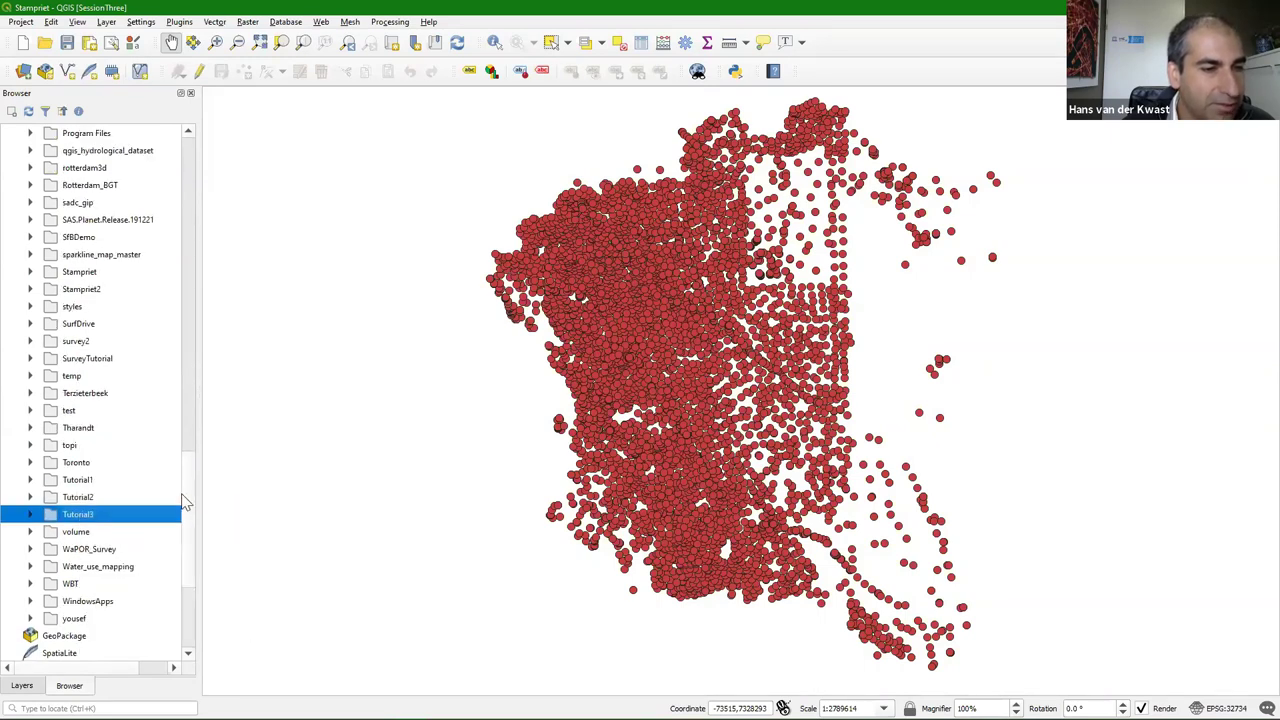
drag(187, 503, 183, 166)
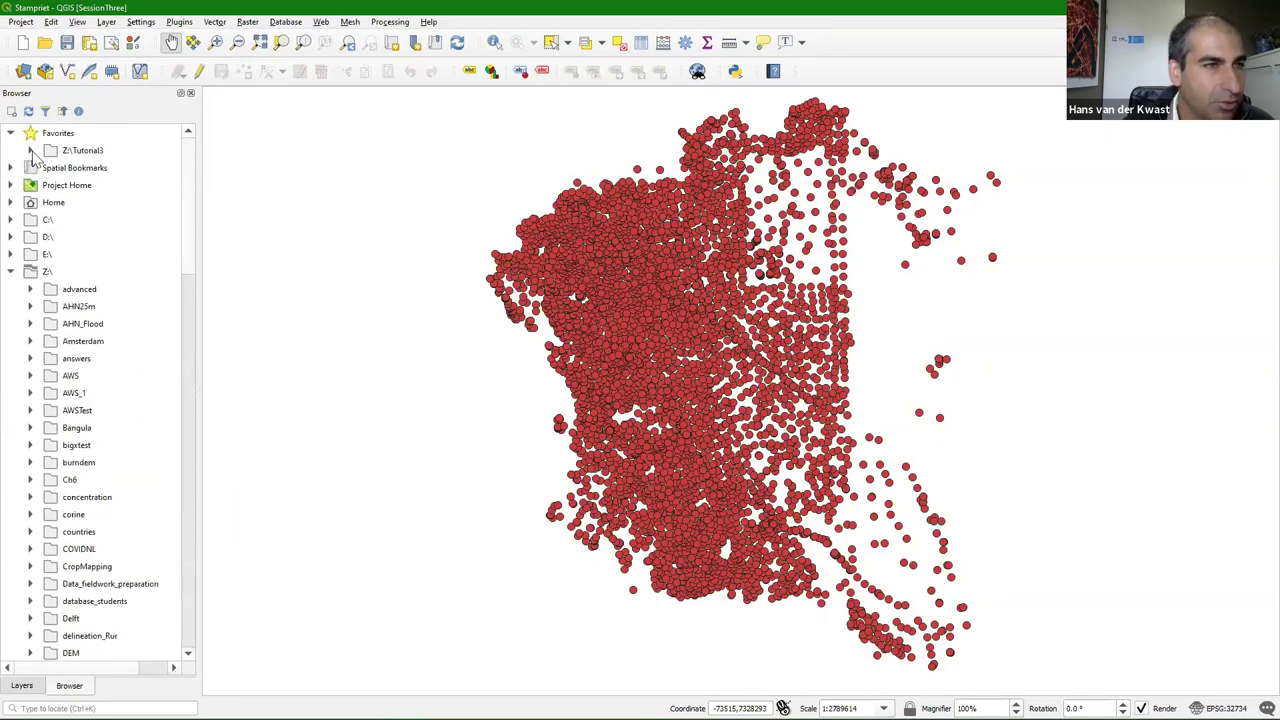
click(9, 272)
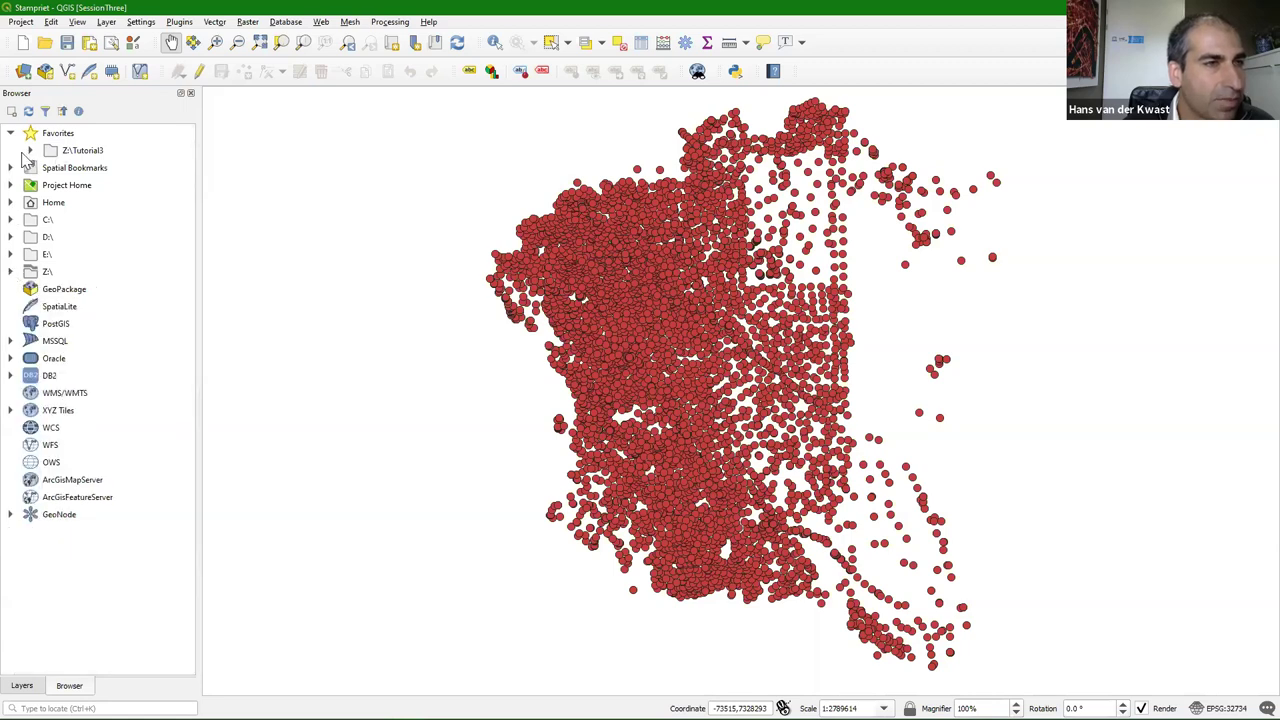
Add Stampriet_boundary.shp from the Tutorial3 favourite to the map
click(30, 151)
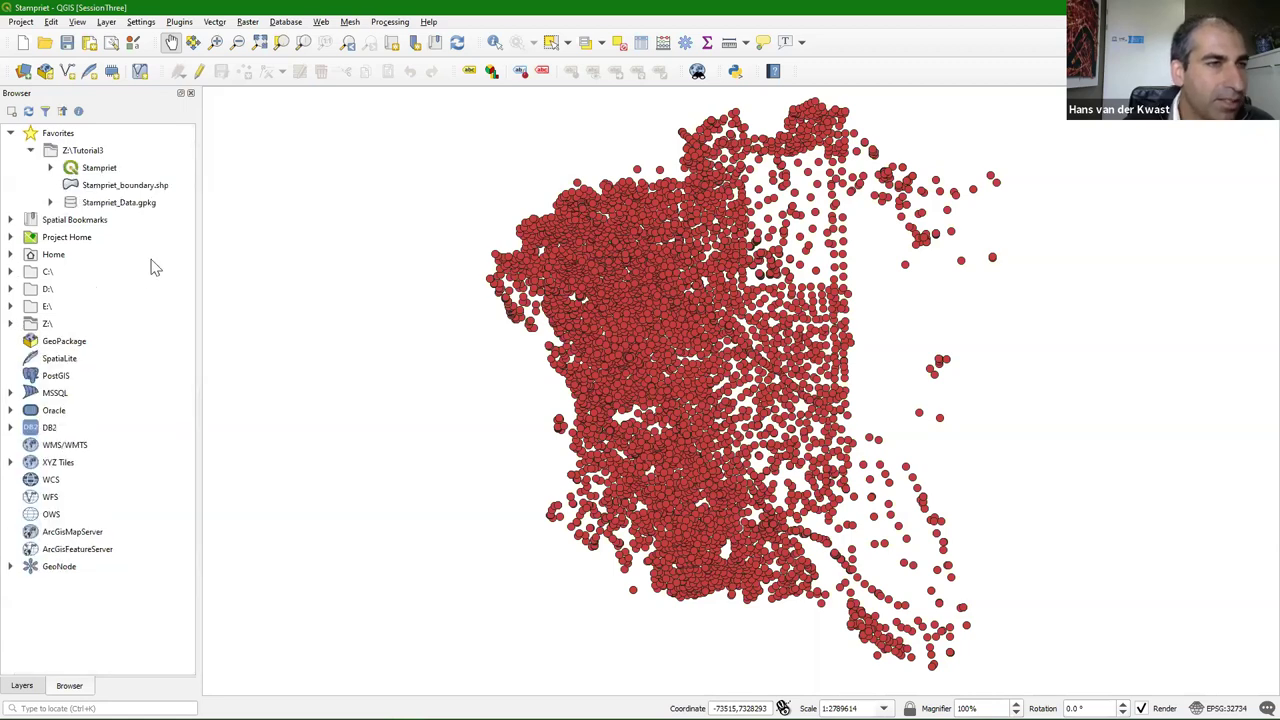
click(50, 203)
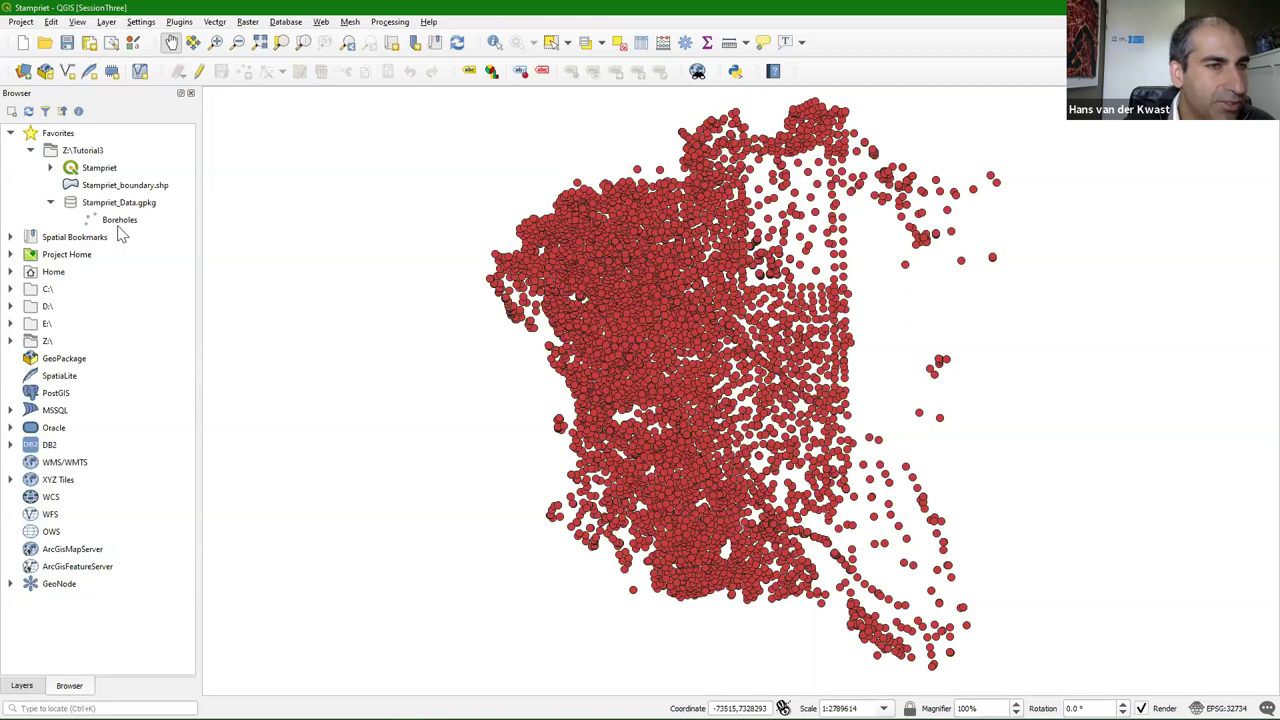
click(105, 187)
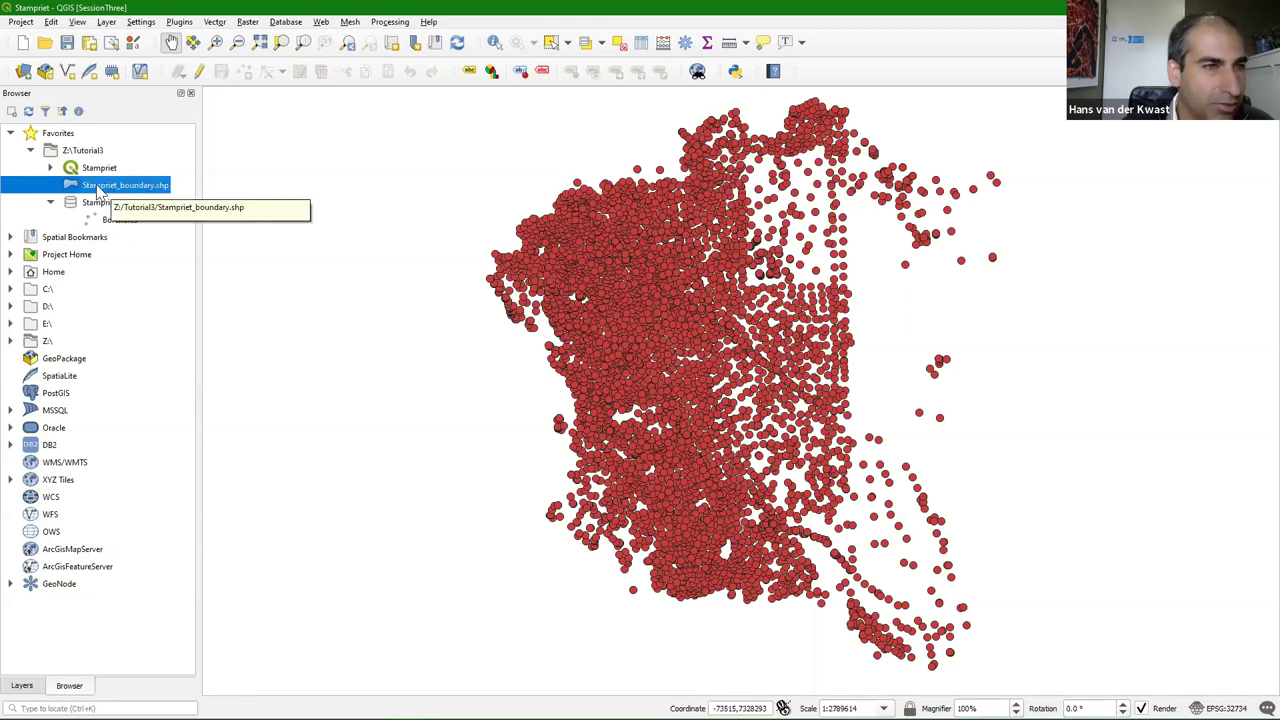
drag(90, 188, 440, 191)
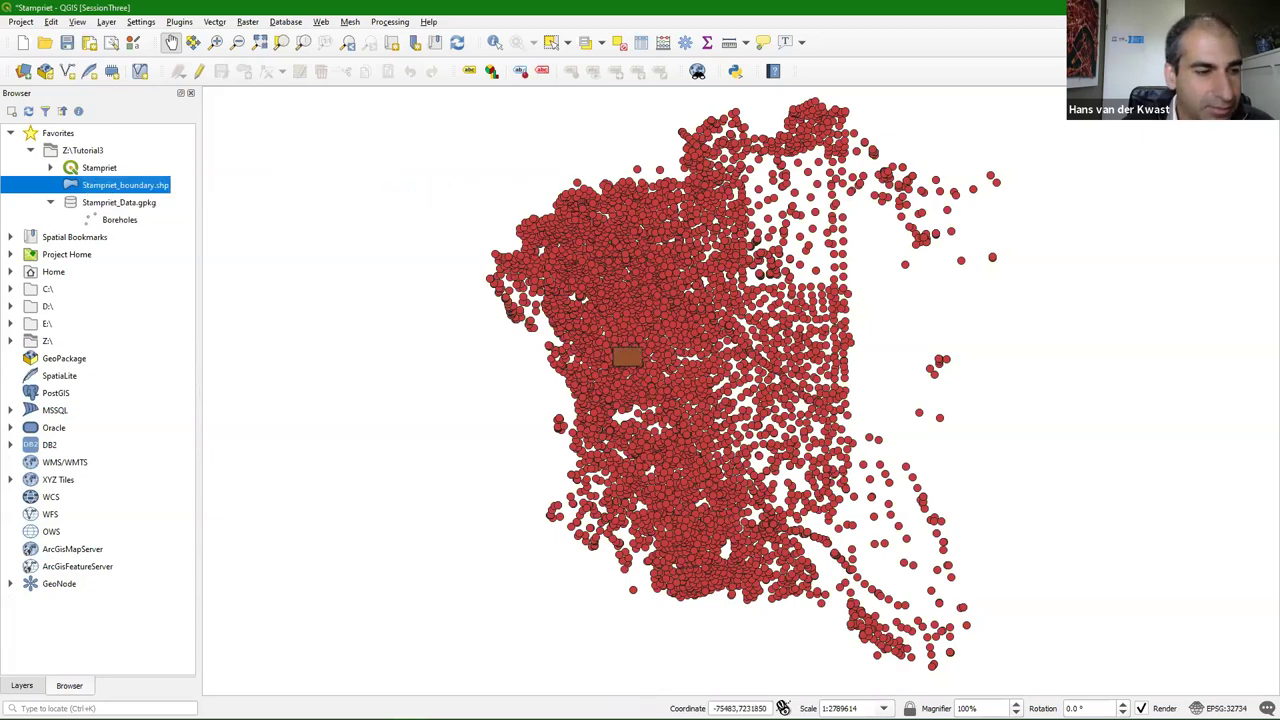
click(22, 685)
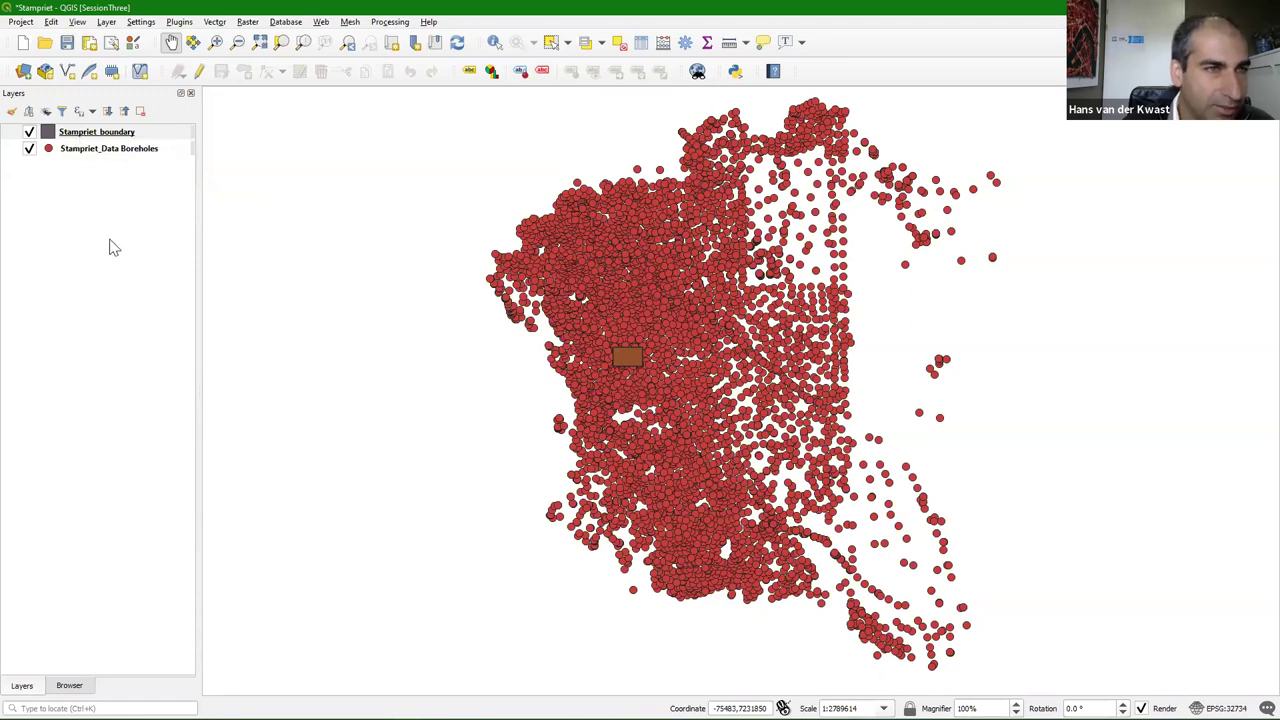
Zoom the map to the Stampriet_boundary layer and bring up its Layer Styling panel
right_click(86, 132)
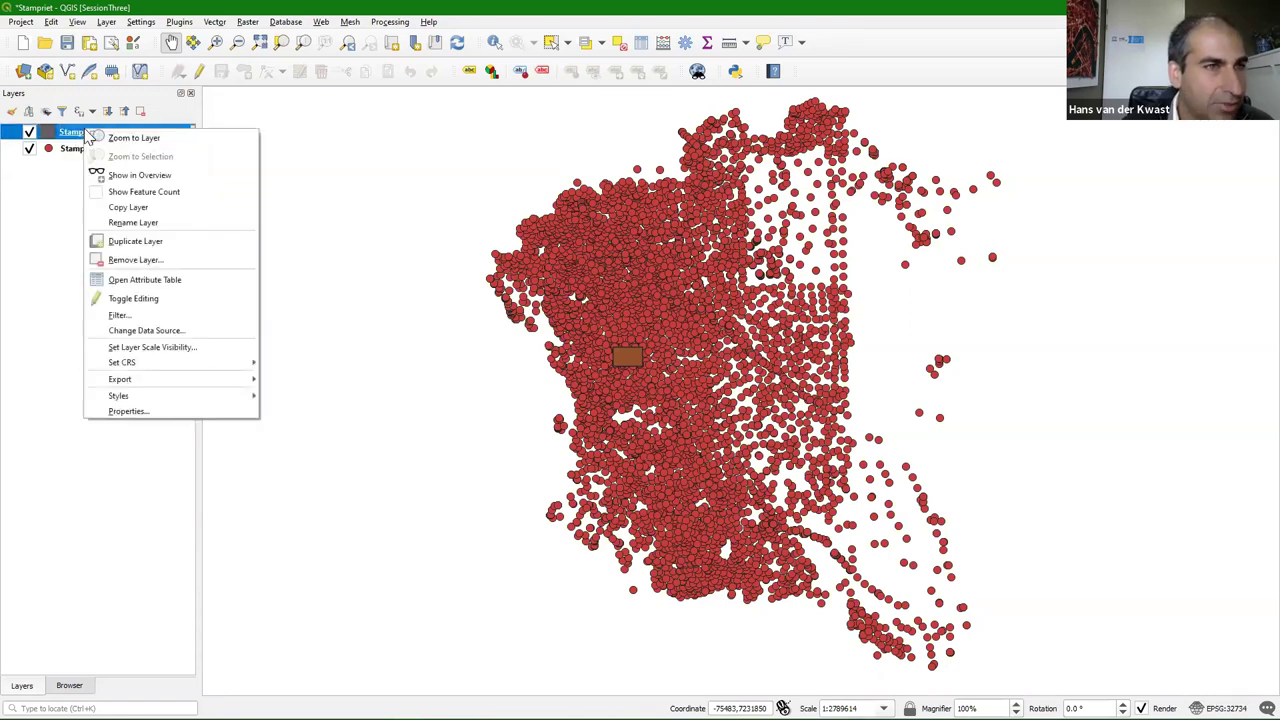
click(146, 141)
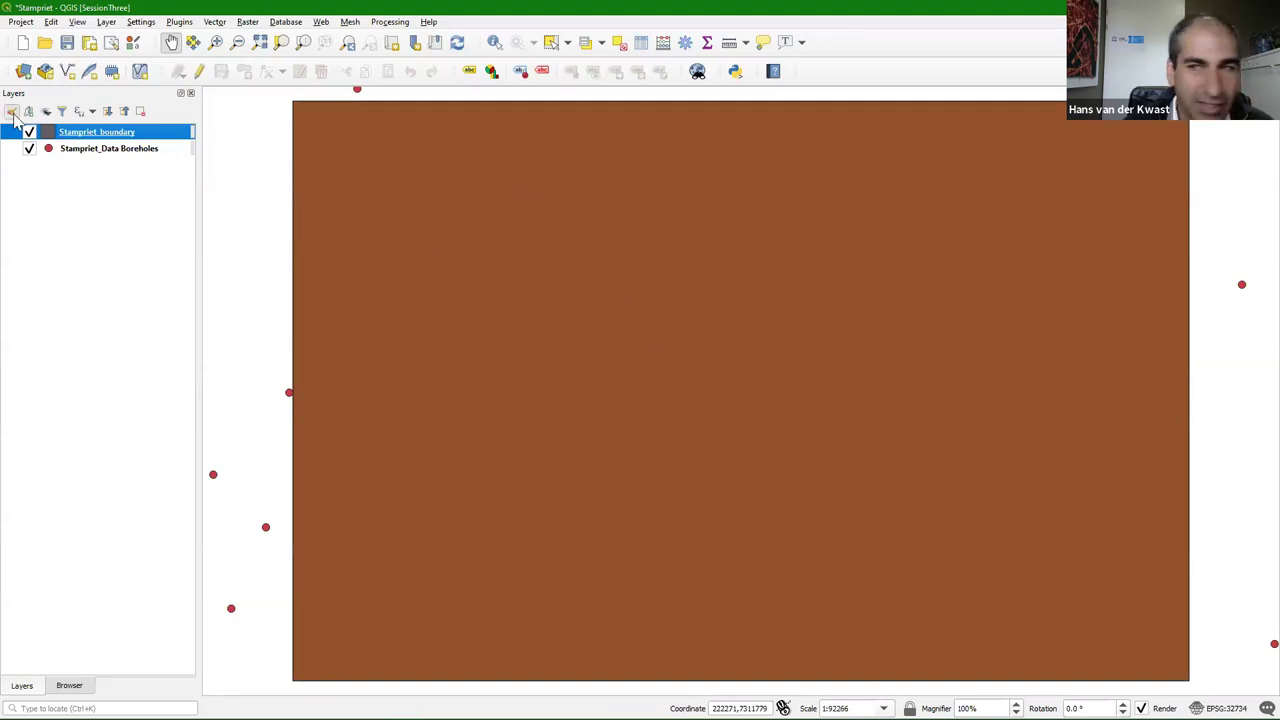
click(12, 112)
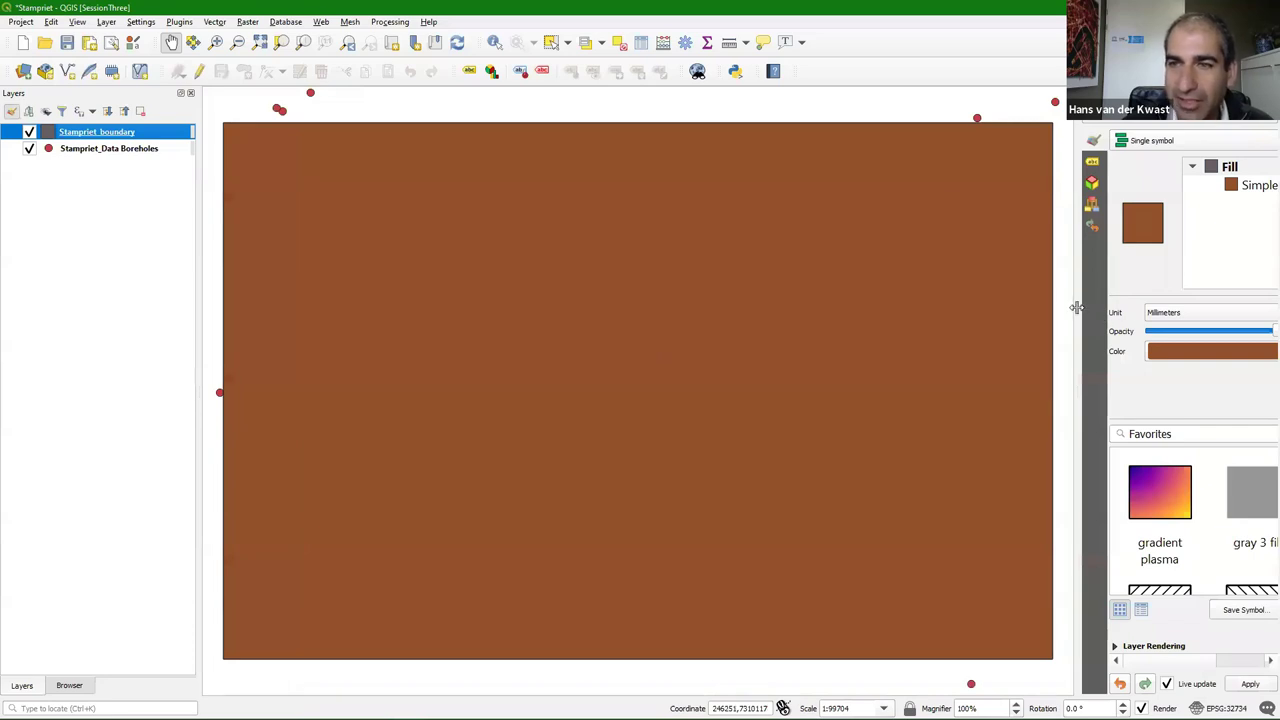
drag(1015, 311, 971, 309)
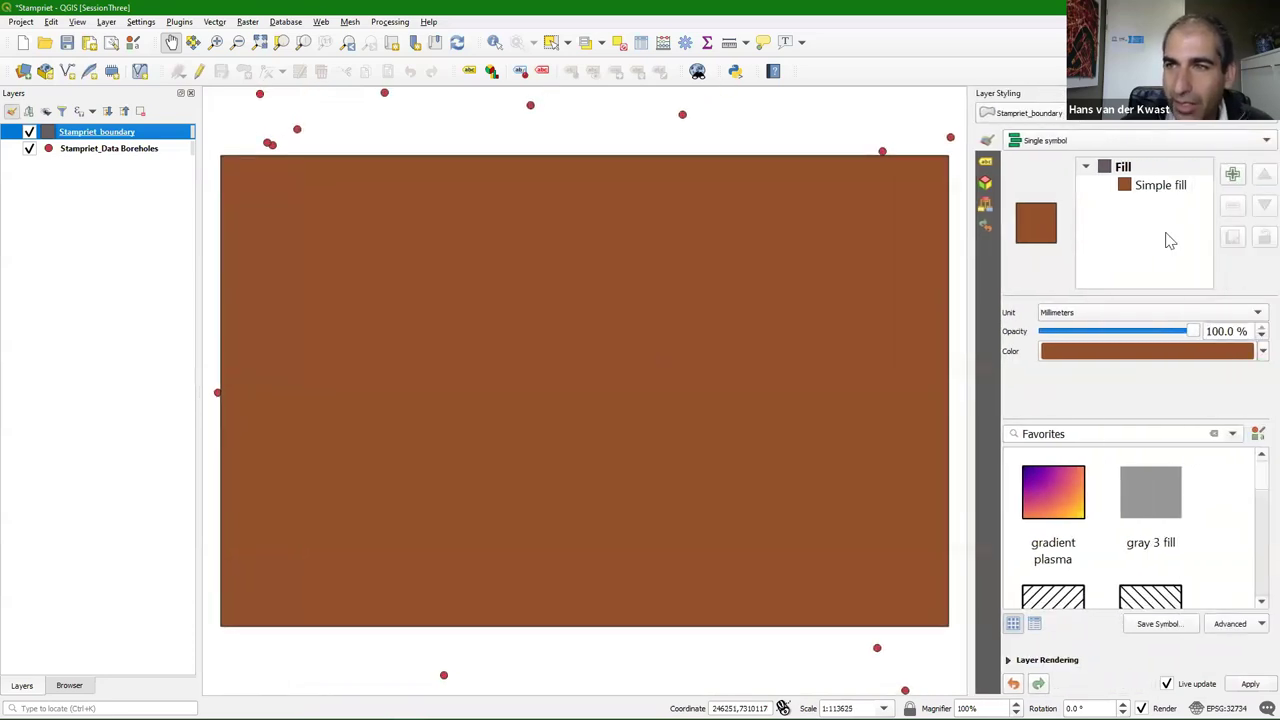
Change the boundary symbol to a red Outline: Simple line, 0.66 mm wide
click(1160, 186)
click(1138, 316)
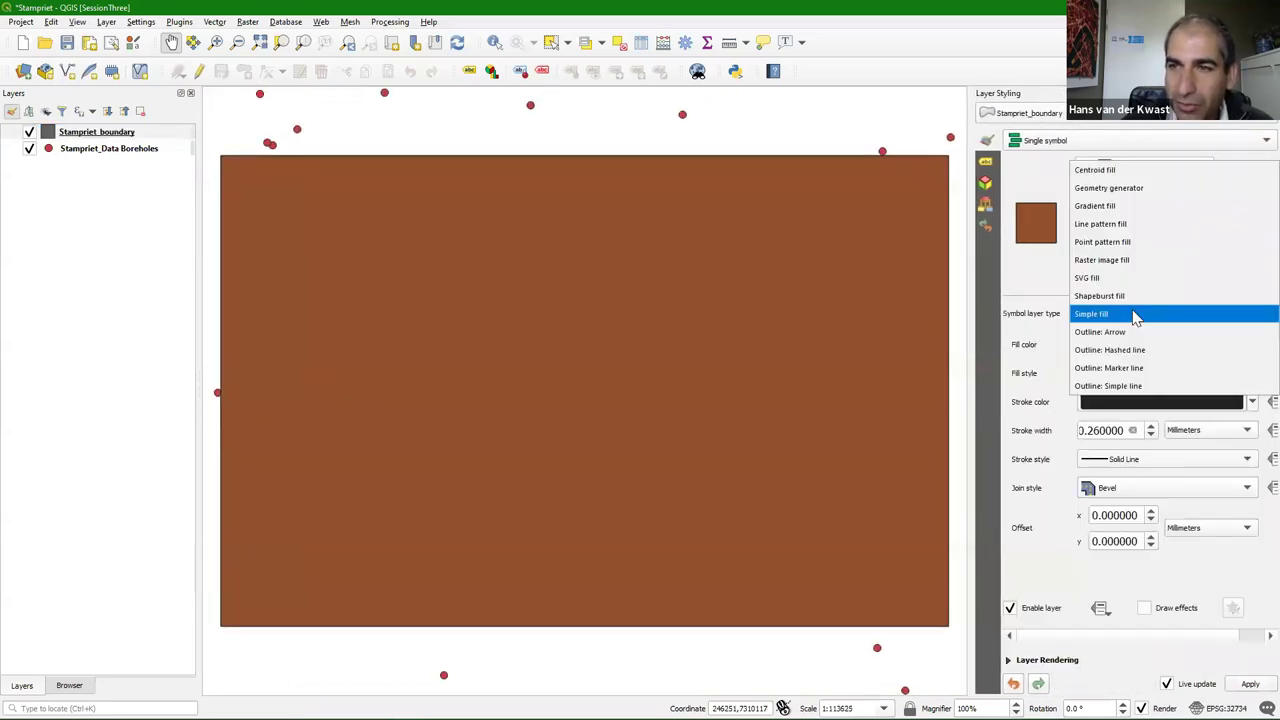
click(1122, 388)
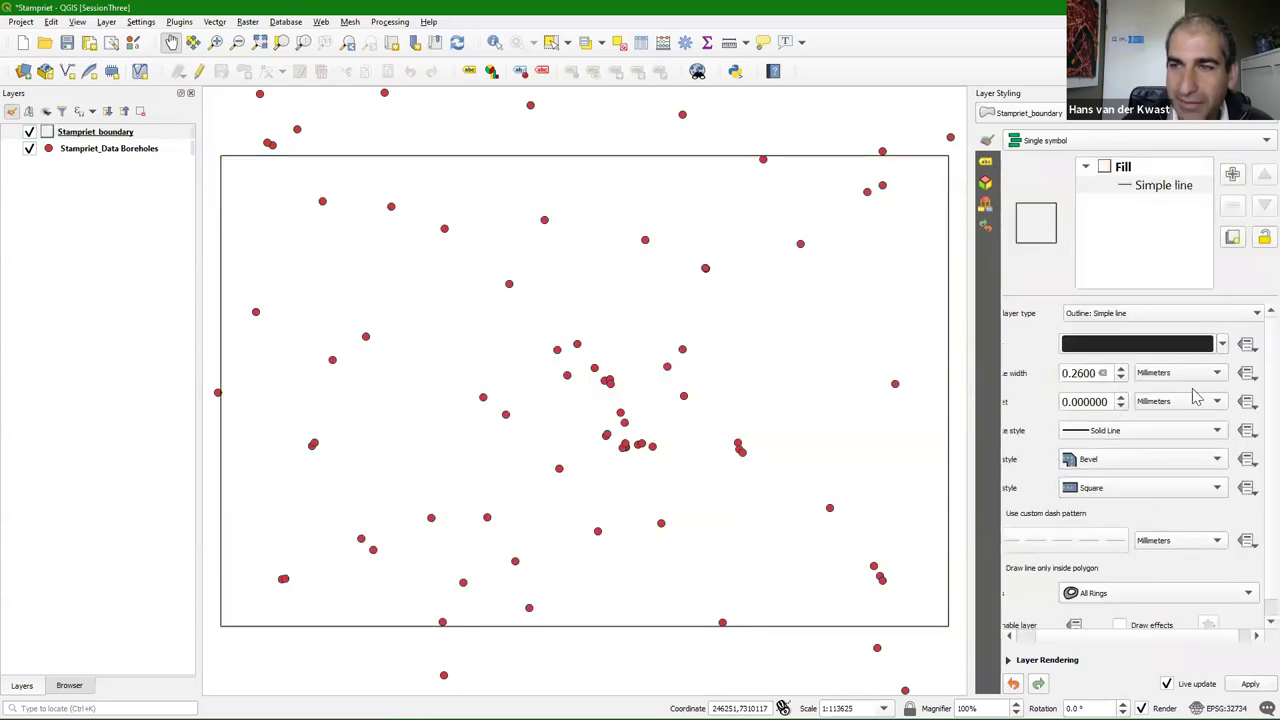
click(1222, 346)
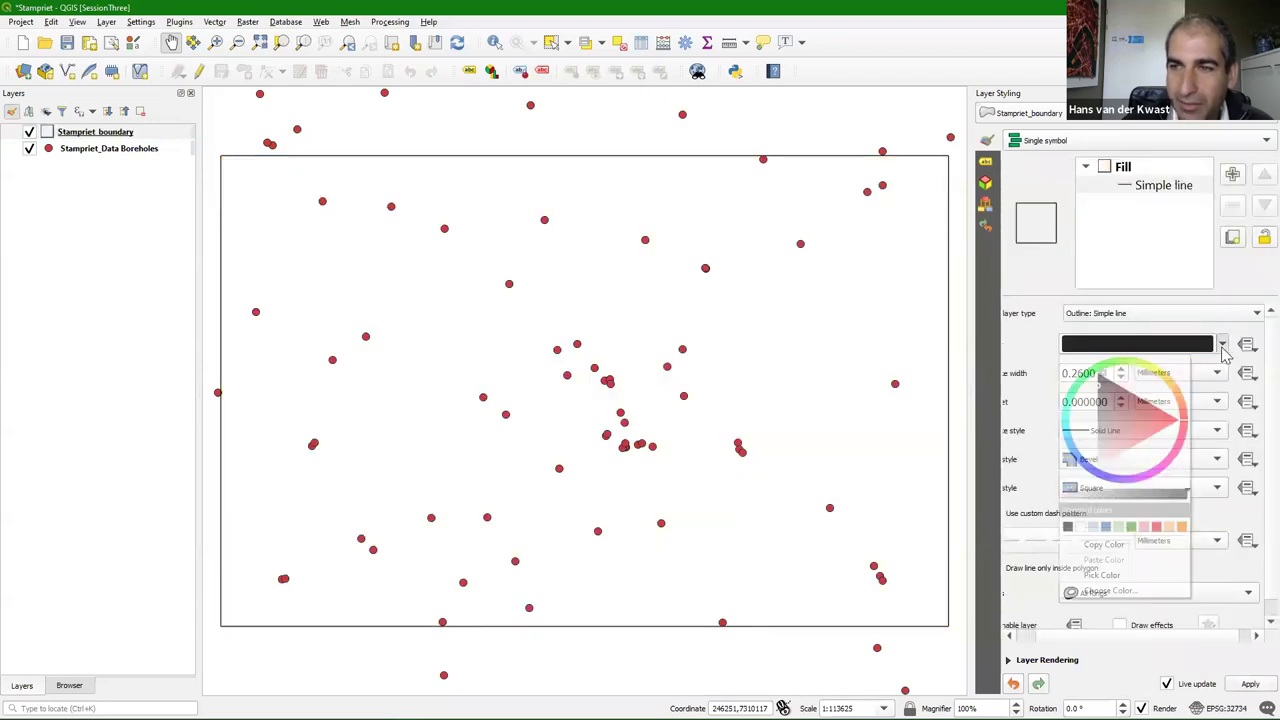
click(1157, 527)
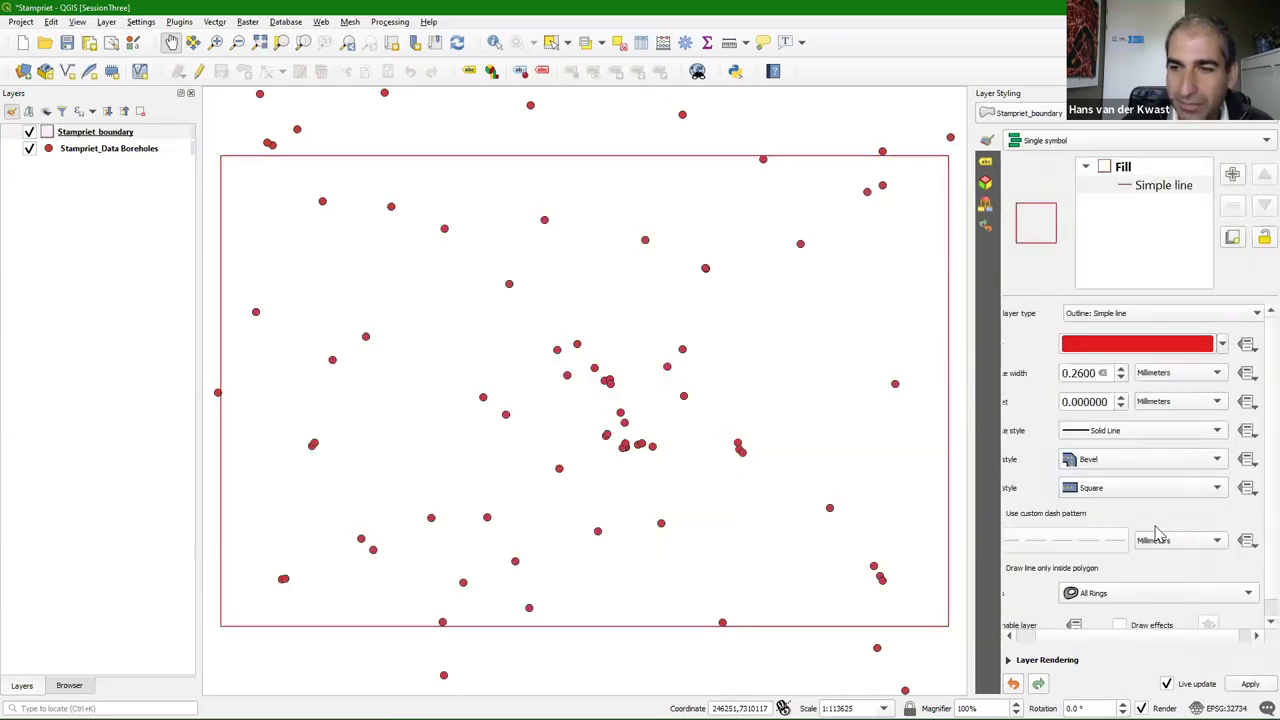
click(1122, 368)
click(1122, 368)
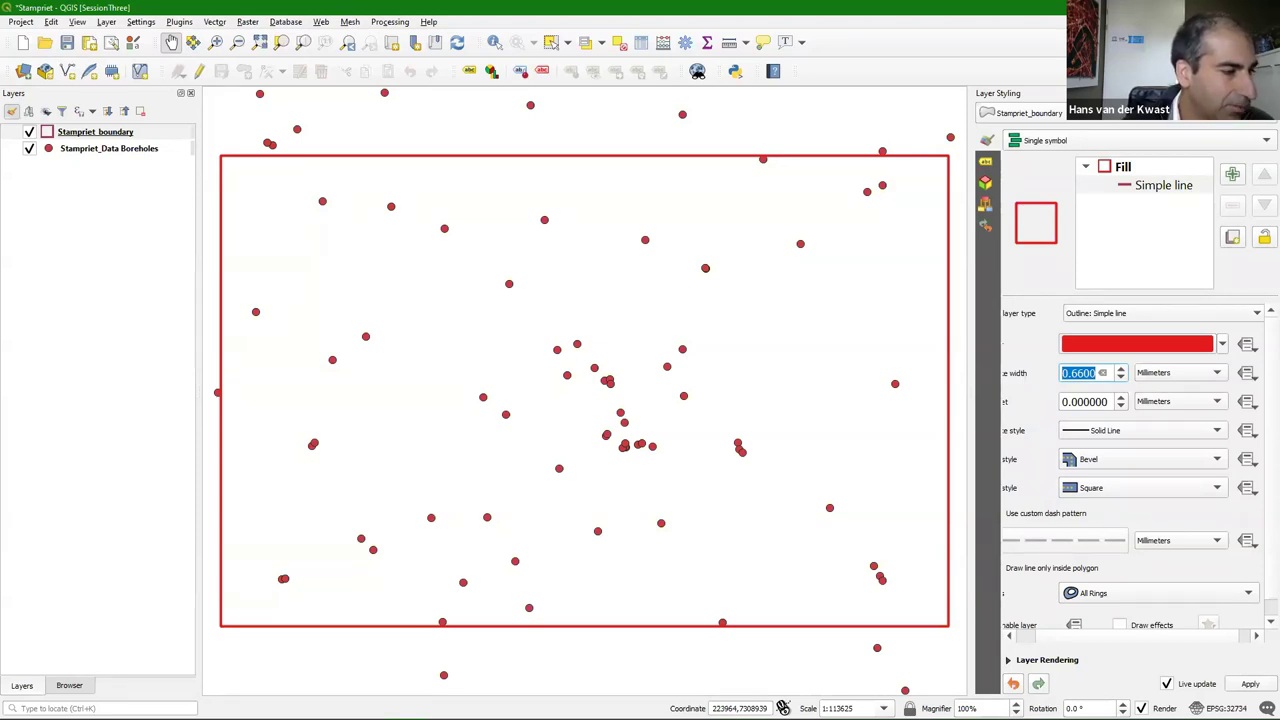
click(218, 24)
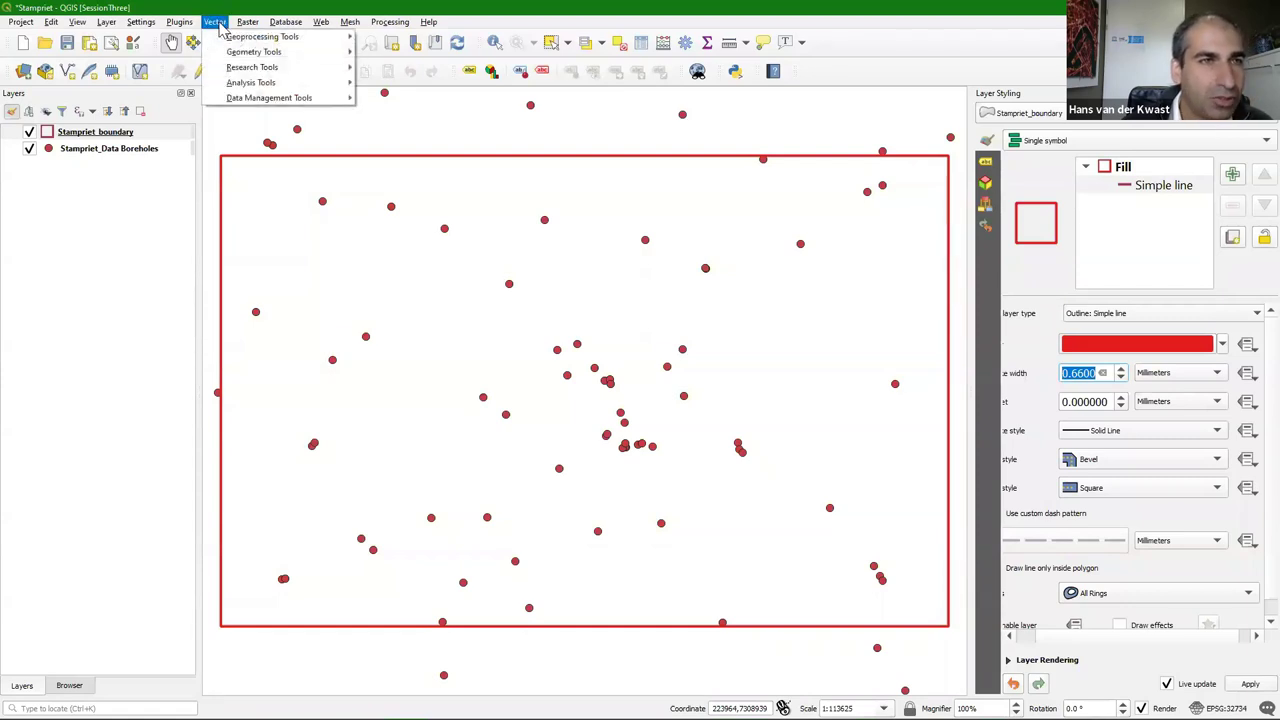
Start the Clip tool with Stampriet_Data Boreholes as the input layer
mouse_move(262, 37)
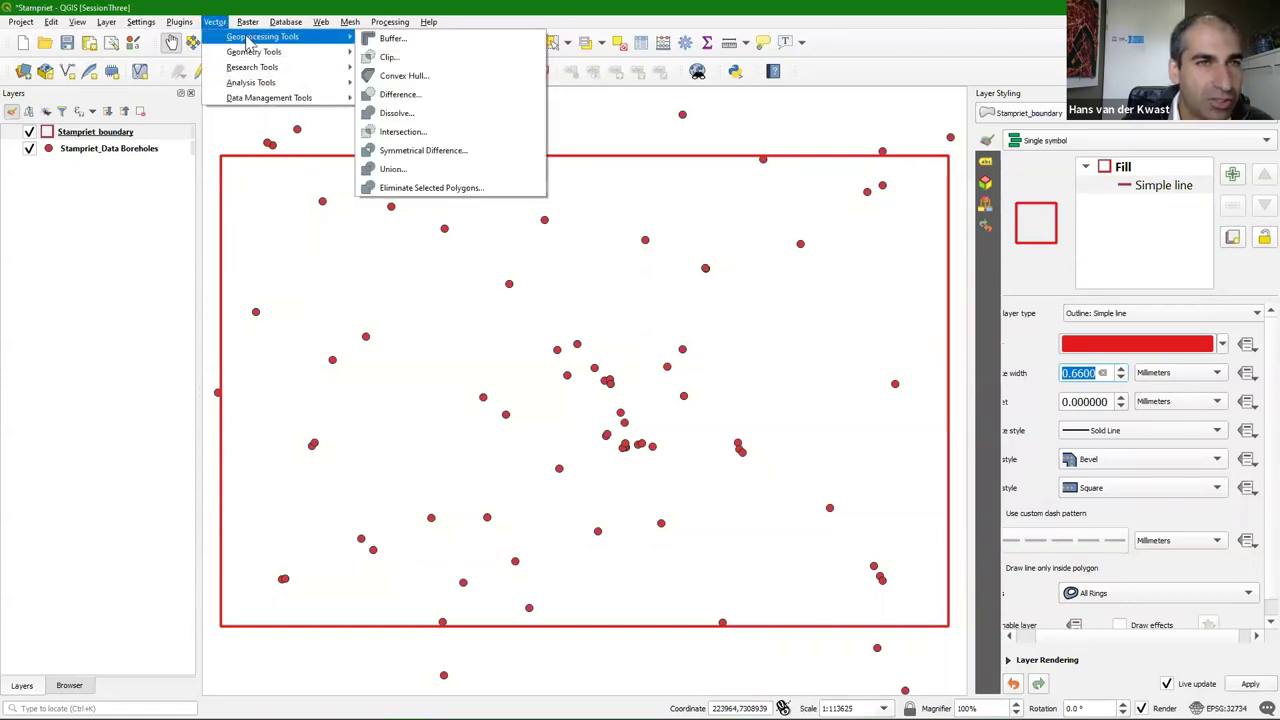
click(400, 58)
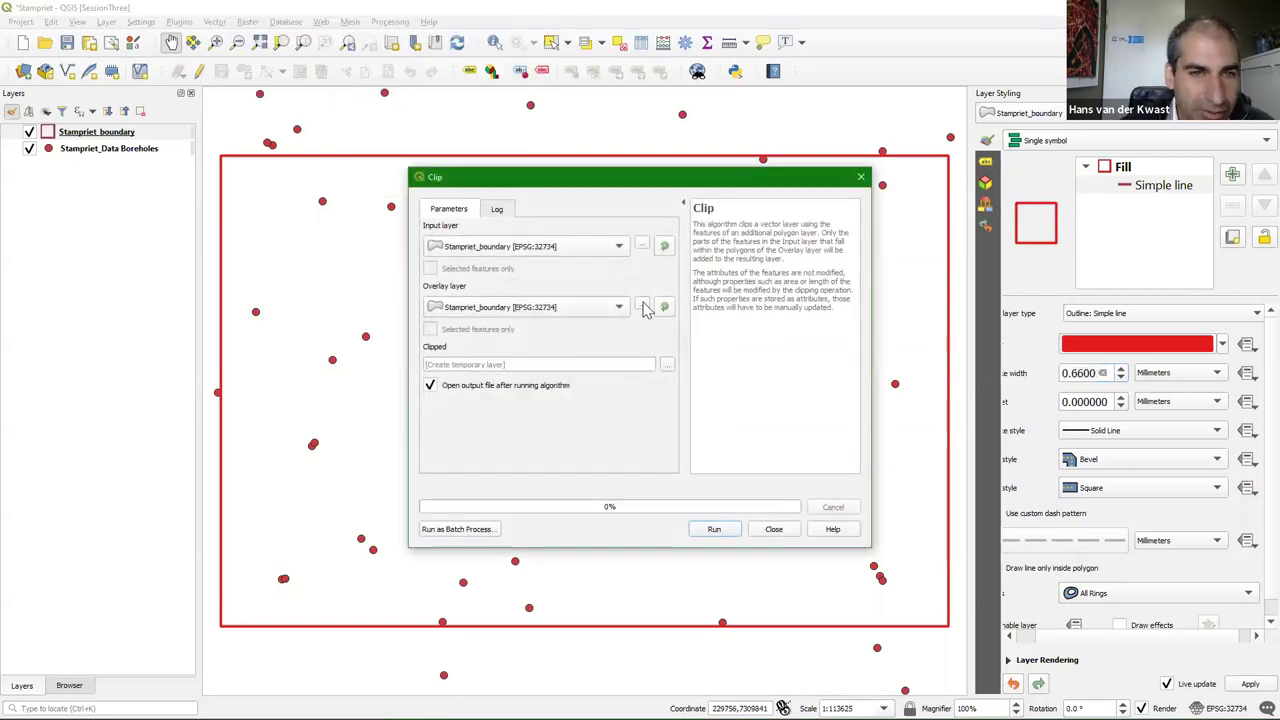
click(619, 252)
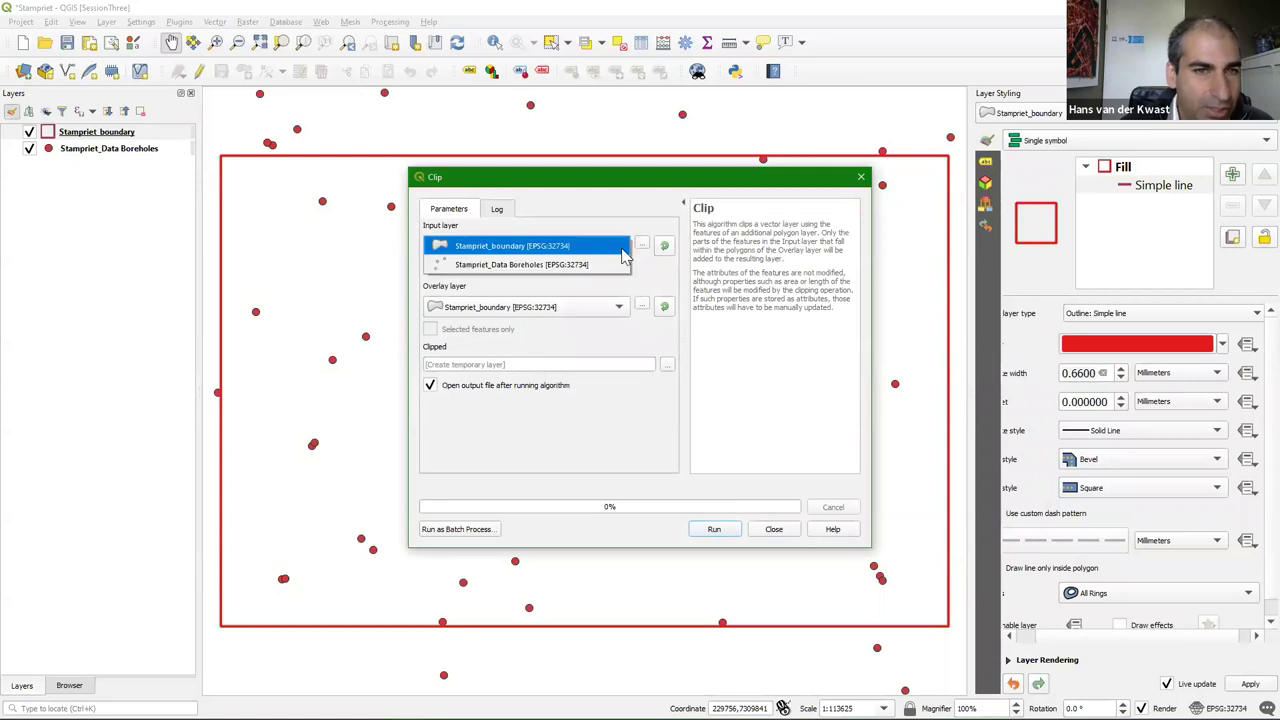
click(493, 263)
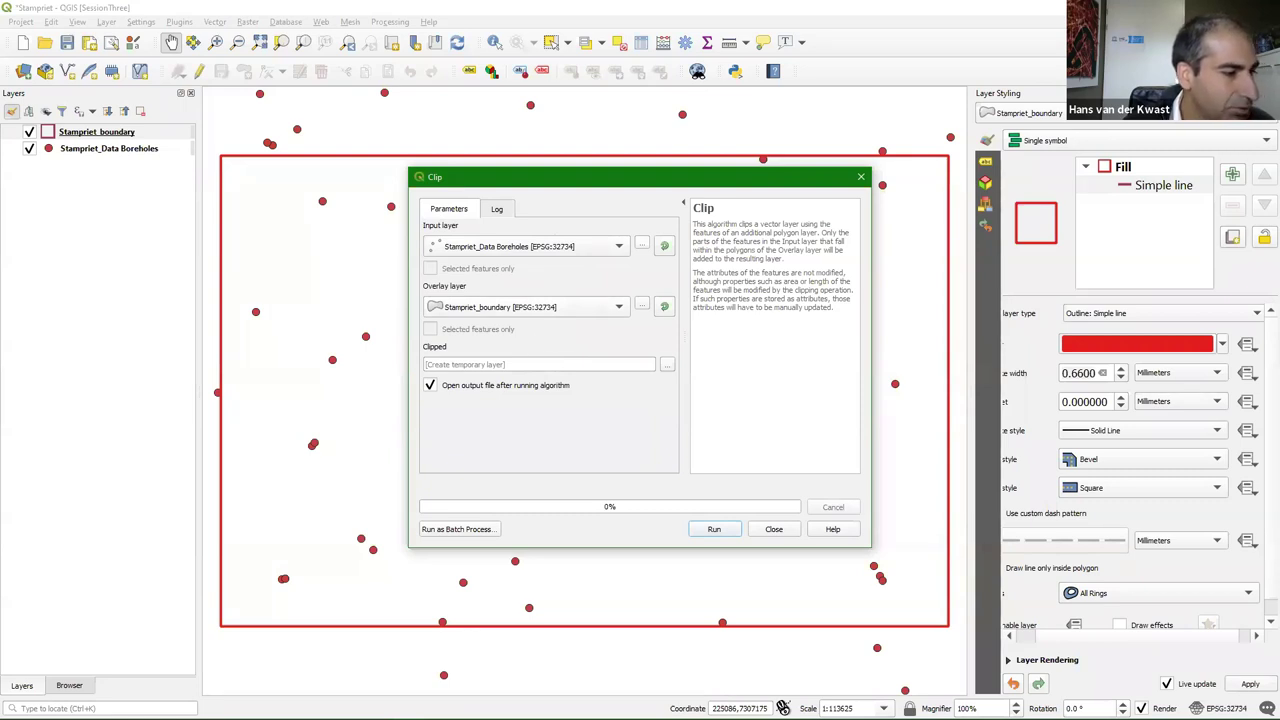
Save the clipped output as boreholes_clipped in Stampriet_Data.gpkg and run the clip
click(668, 372)
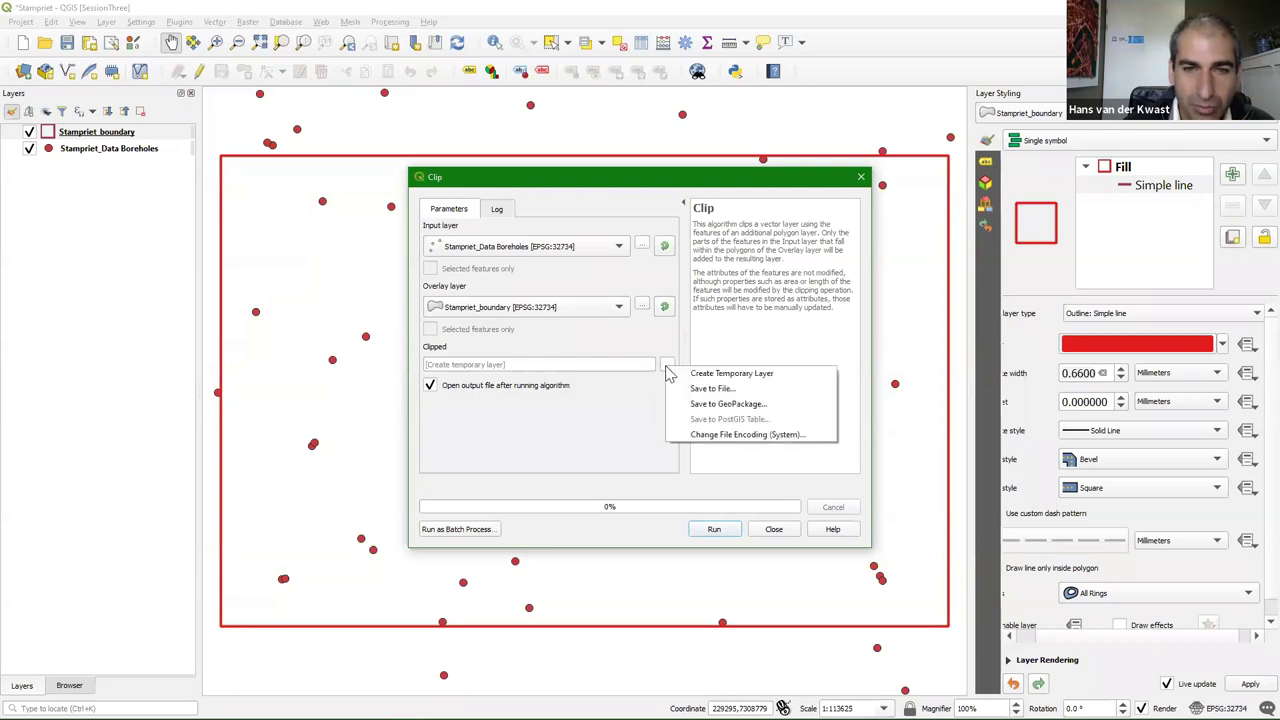
click(714, 410)
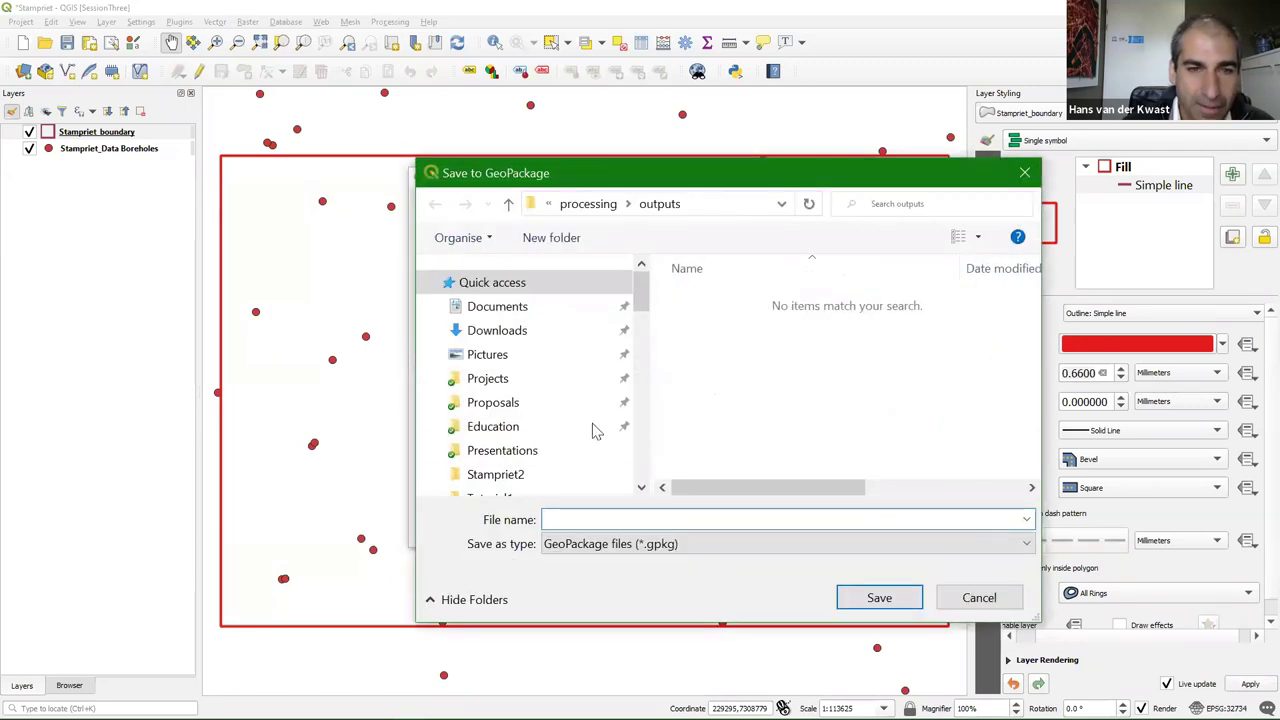
scroll(505, 460, down, 2)
scroll(507, 458, down, 1)
click(495, 388)
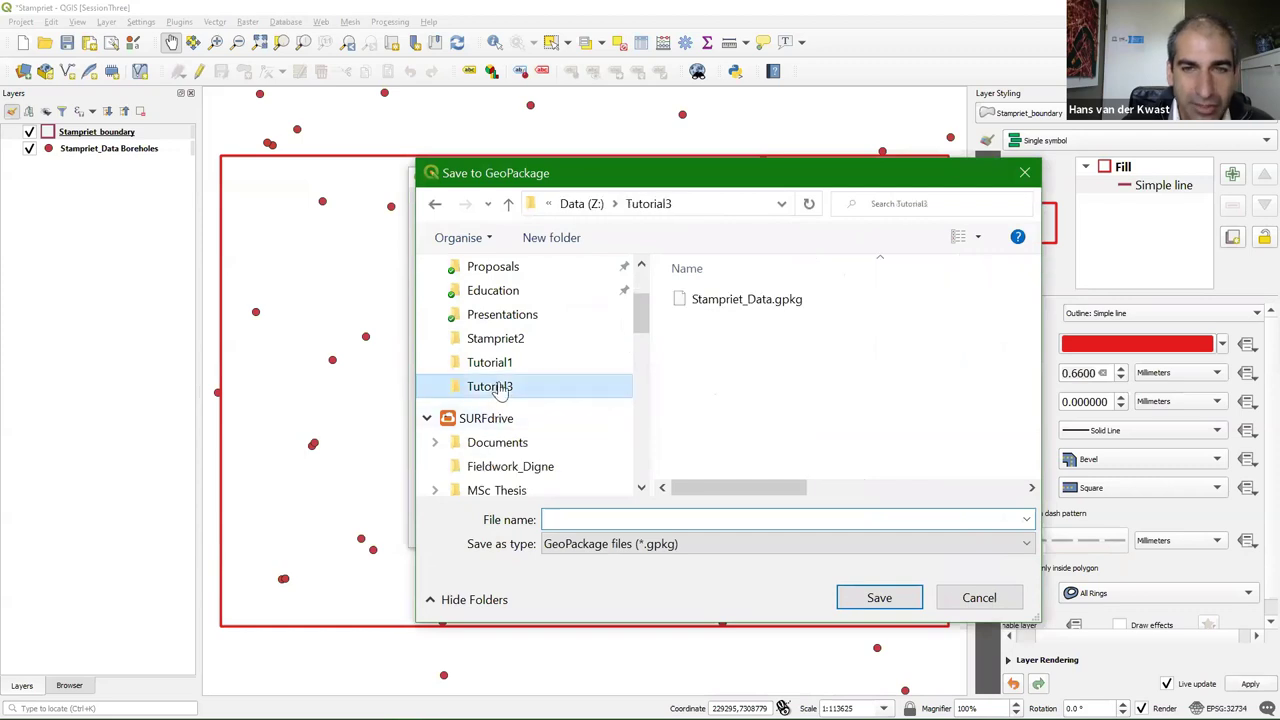
click(766, 302)
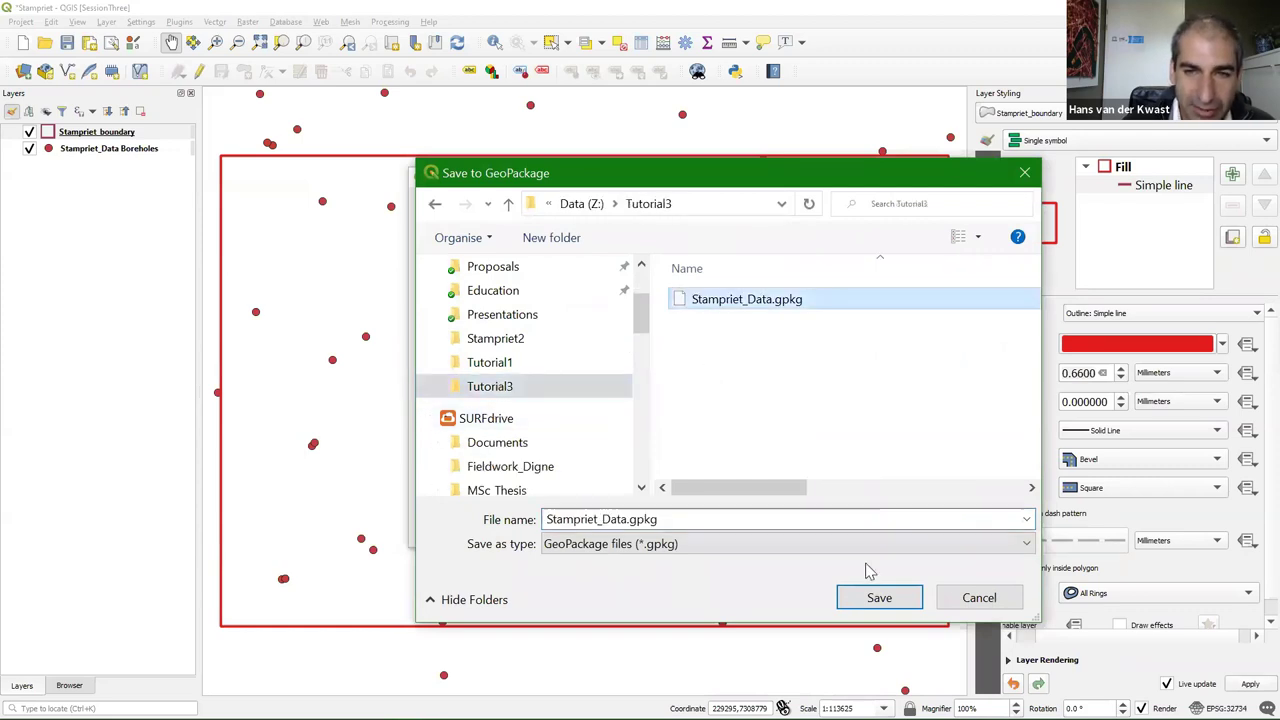
click(877, 600)
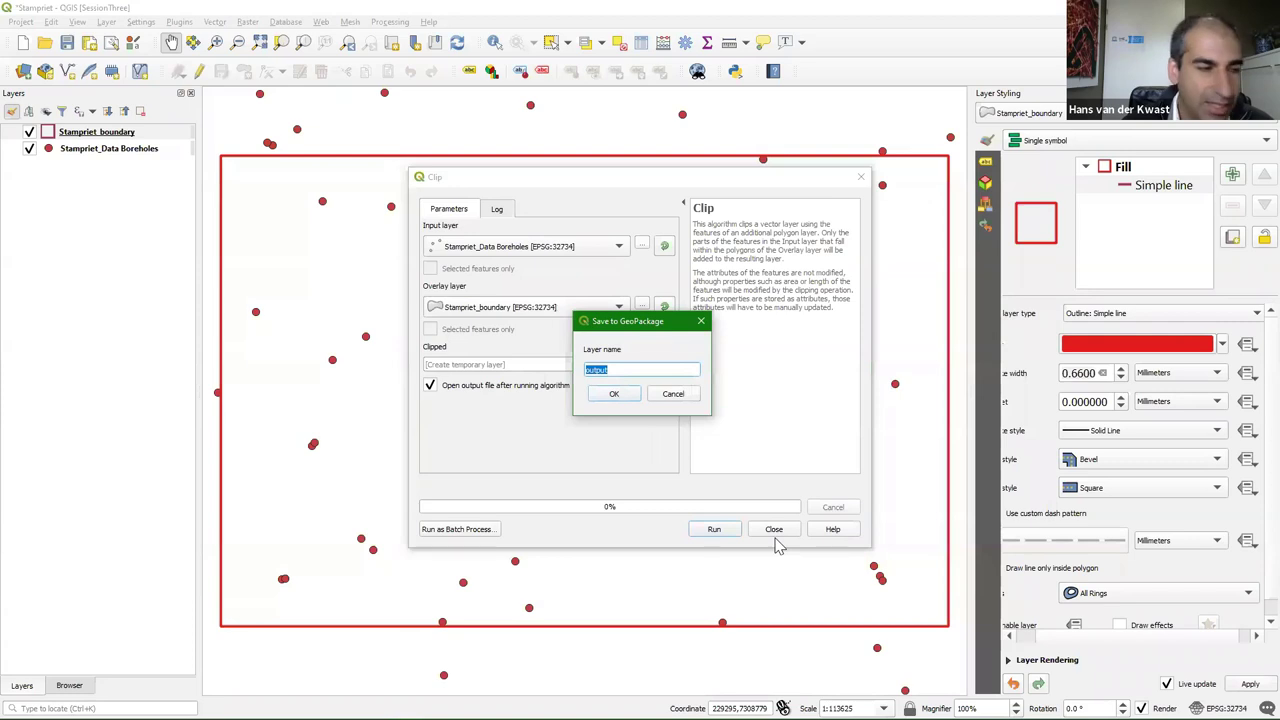
text(boreholes_clipped)
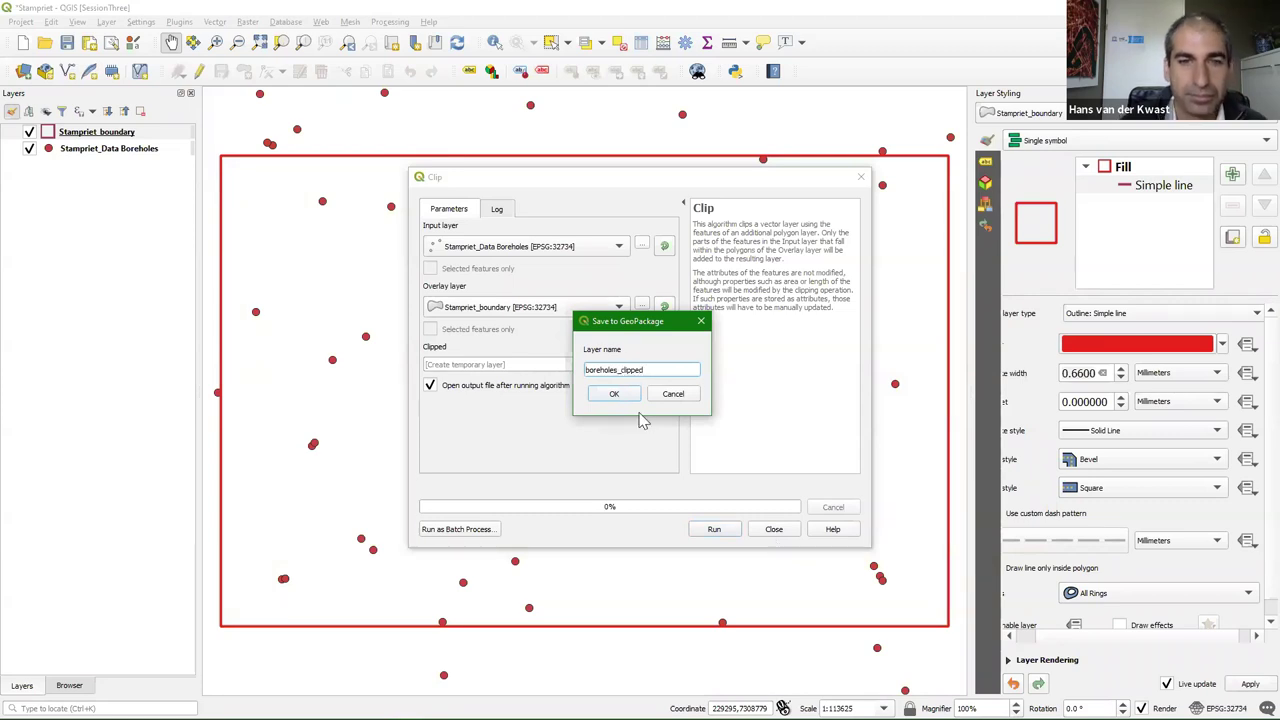
click(614, 394)
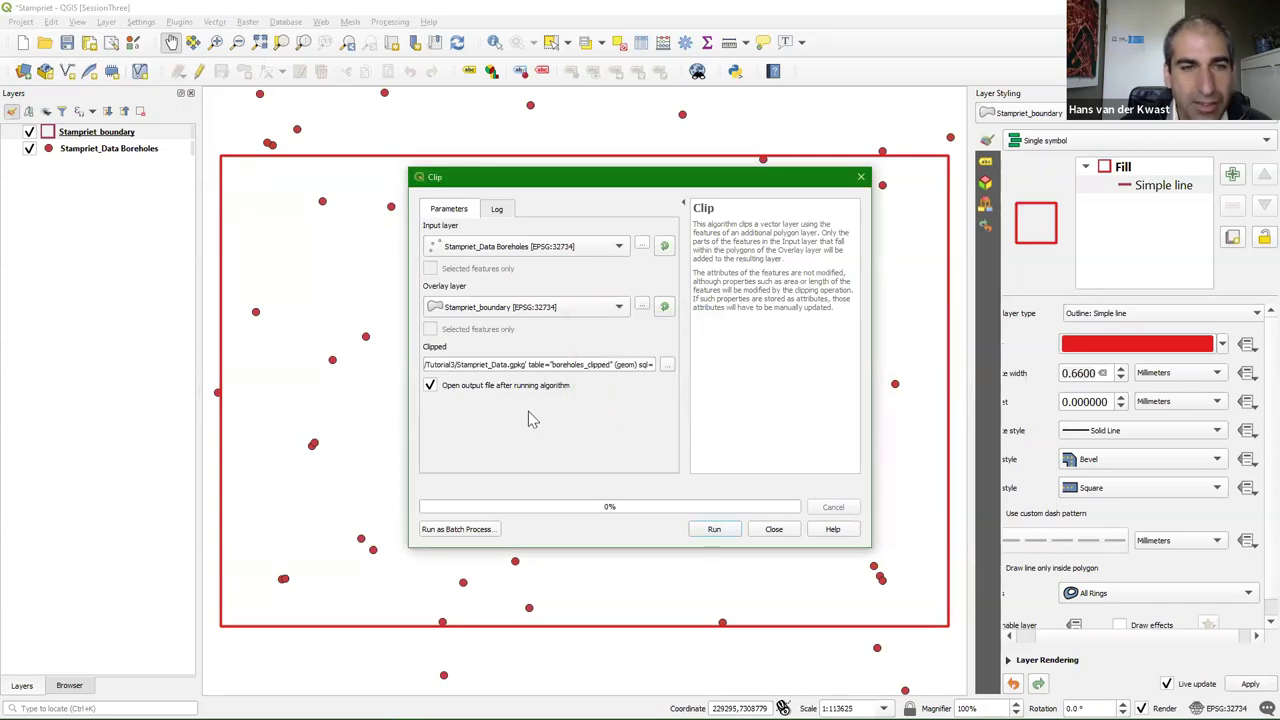
click(713, 531)
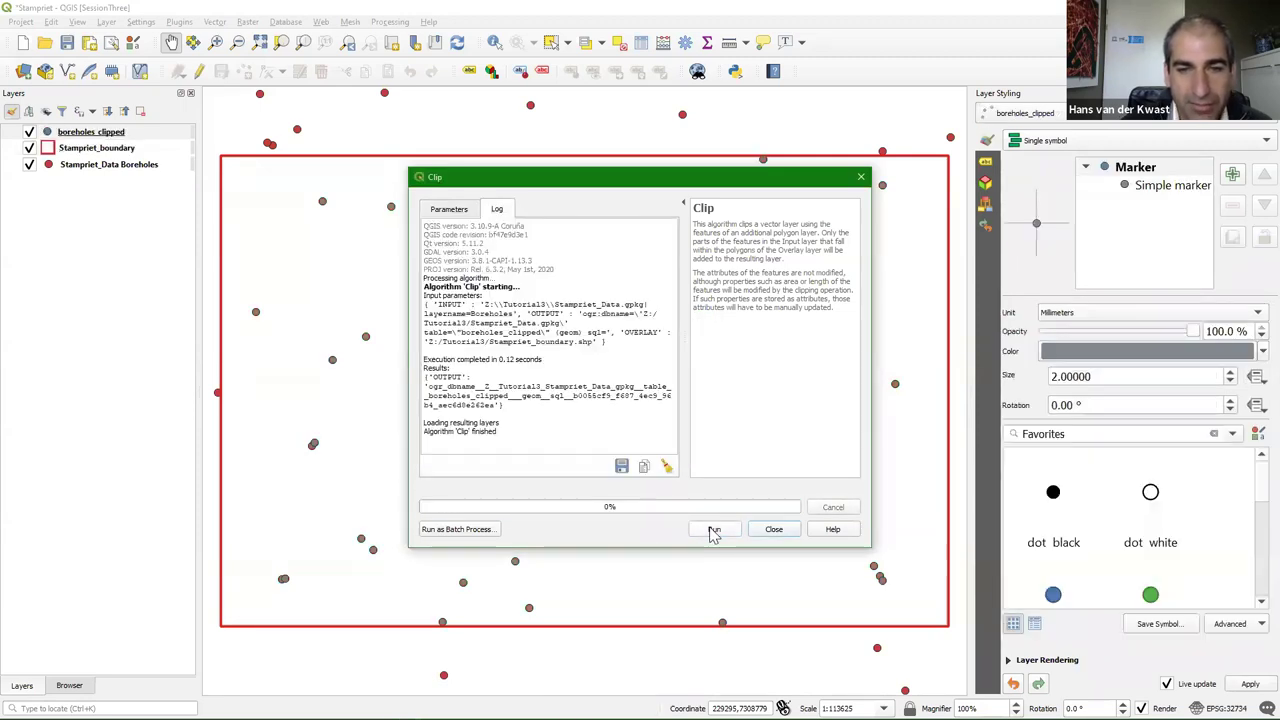
Remove the unclipped Stampriet_Data Boreholes layer and close the Layer Styling panel
click(775, 530)
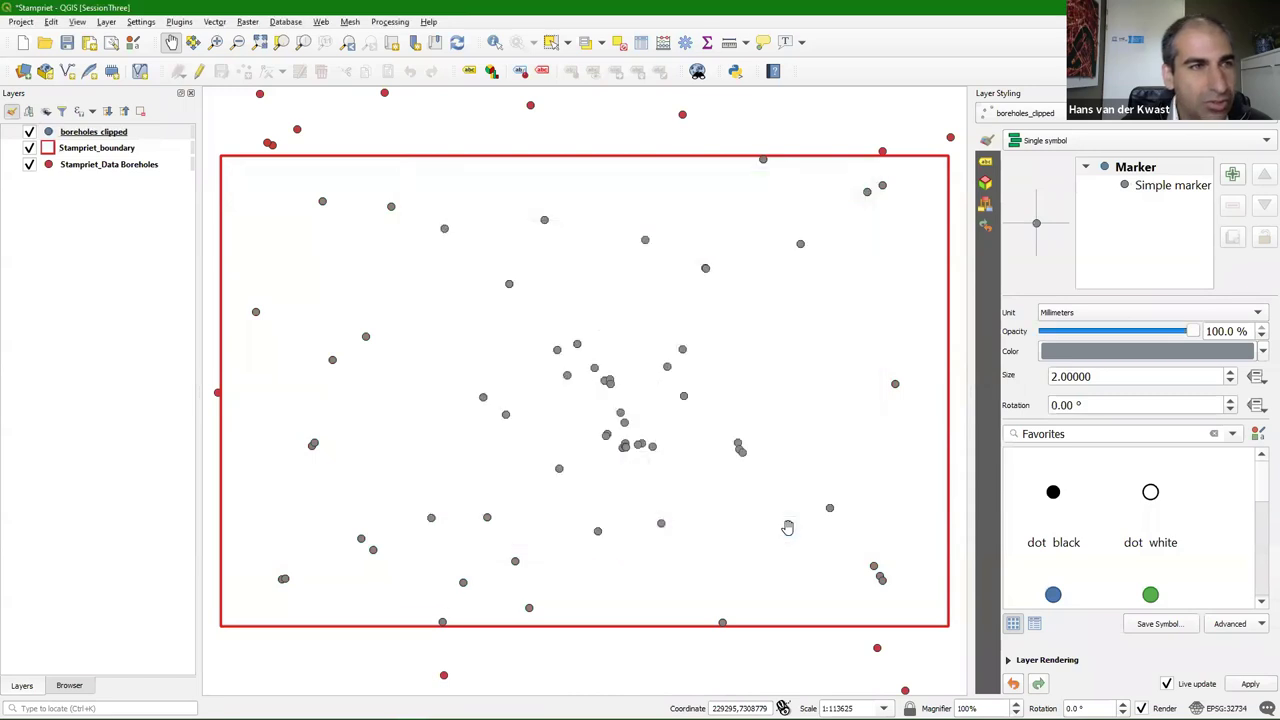
right_click(101, 170)
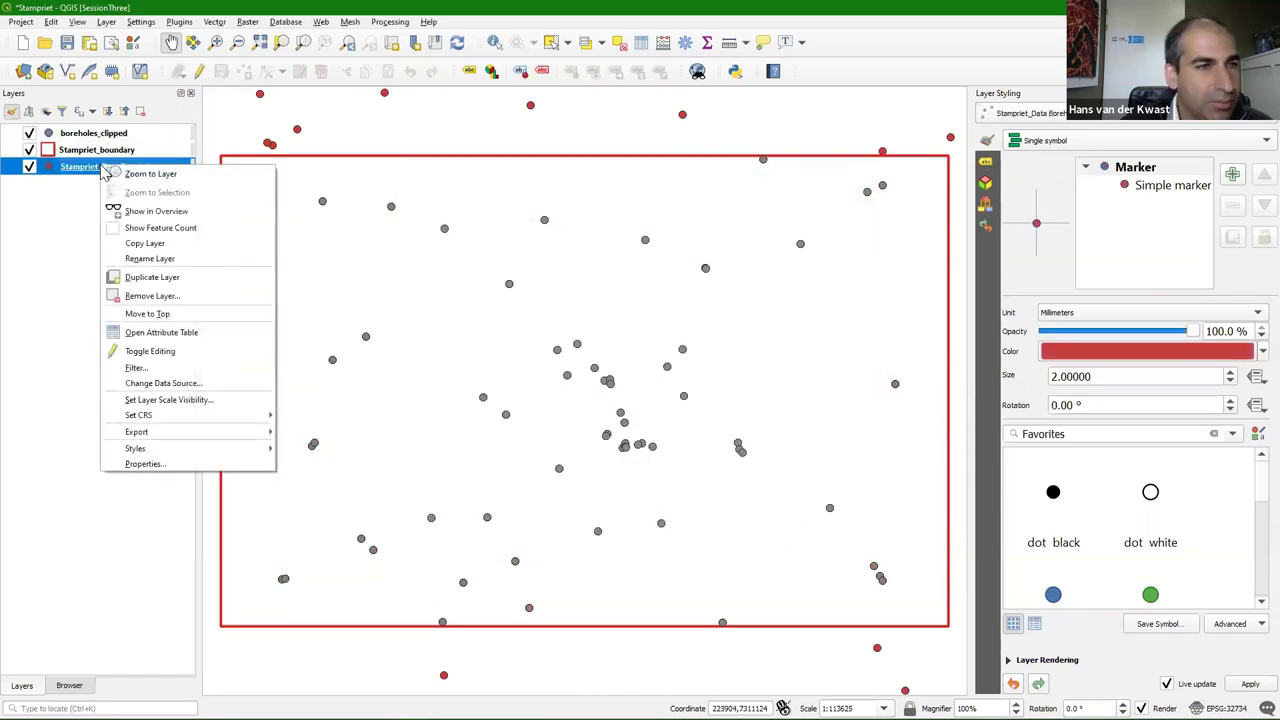
click(160, 298)
click(616, 384)
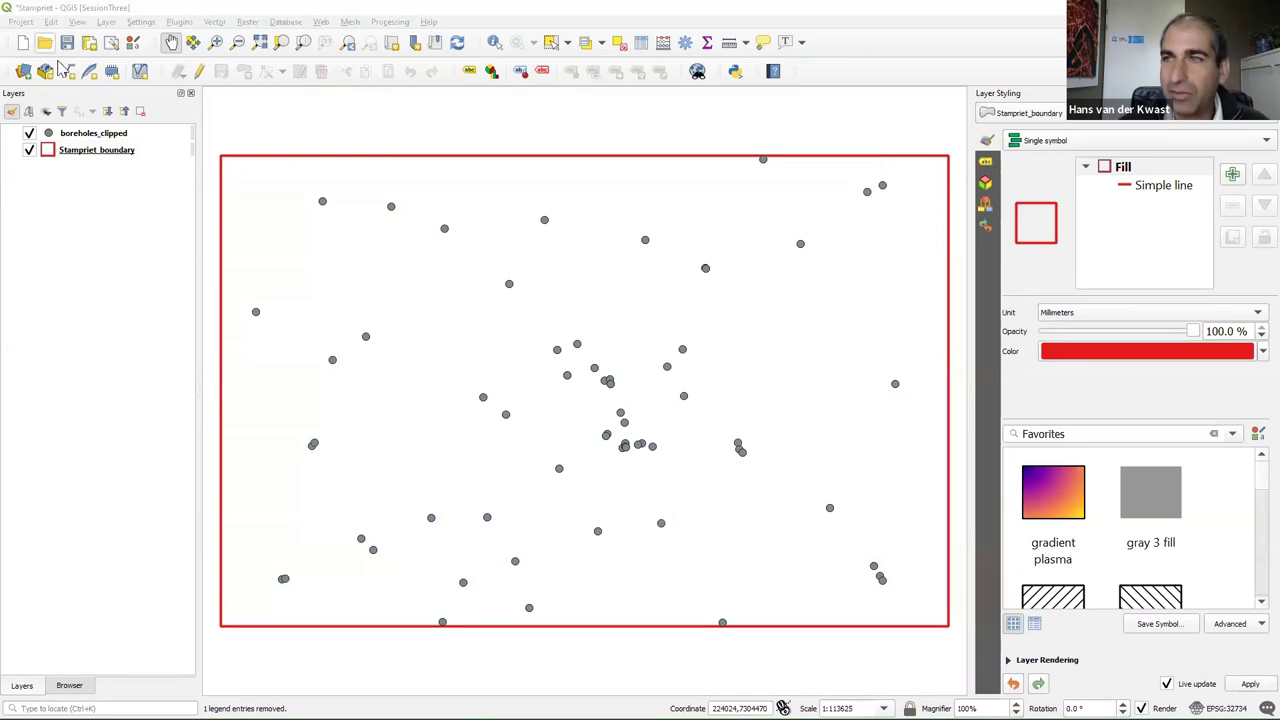
click(1271, 93)
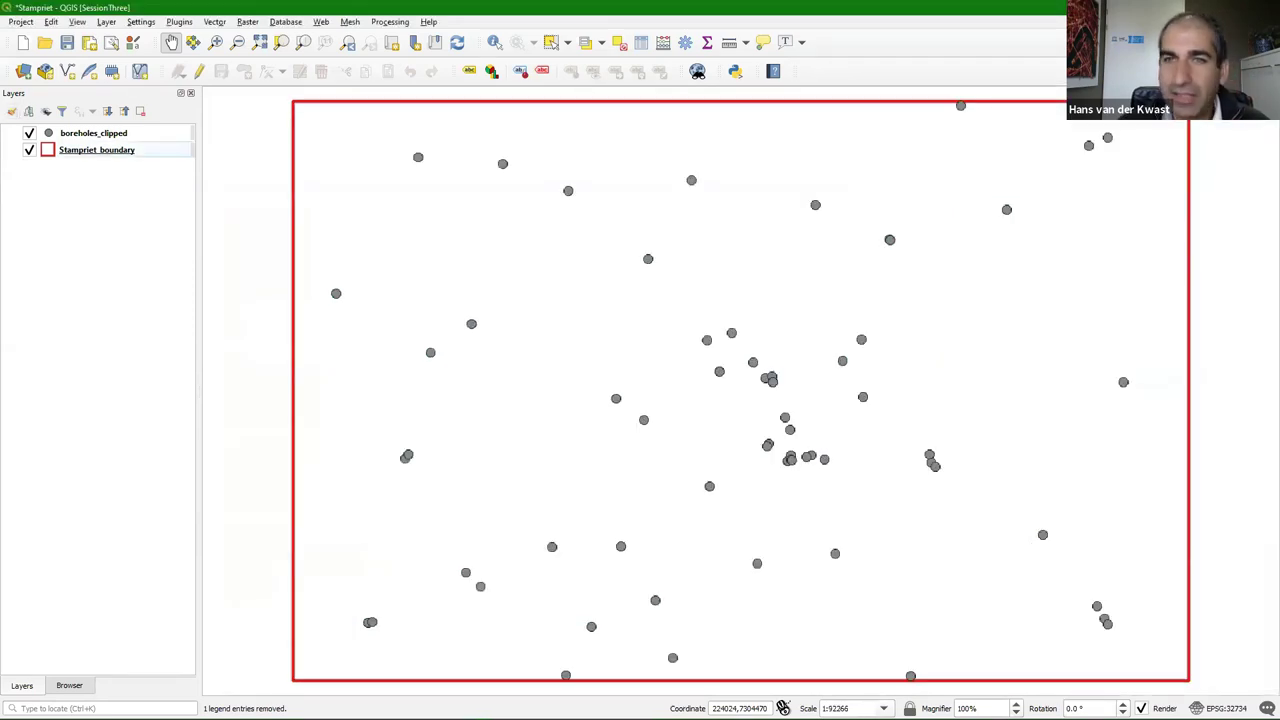
click(390, 21)
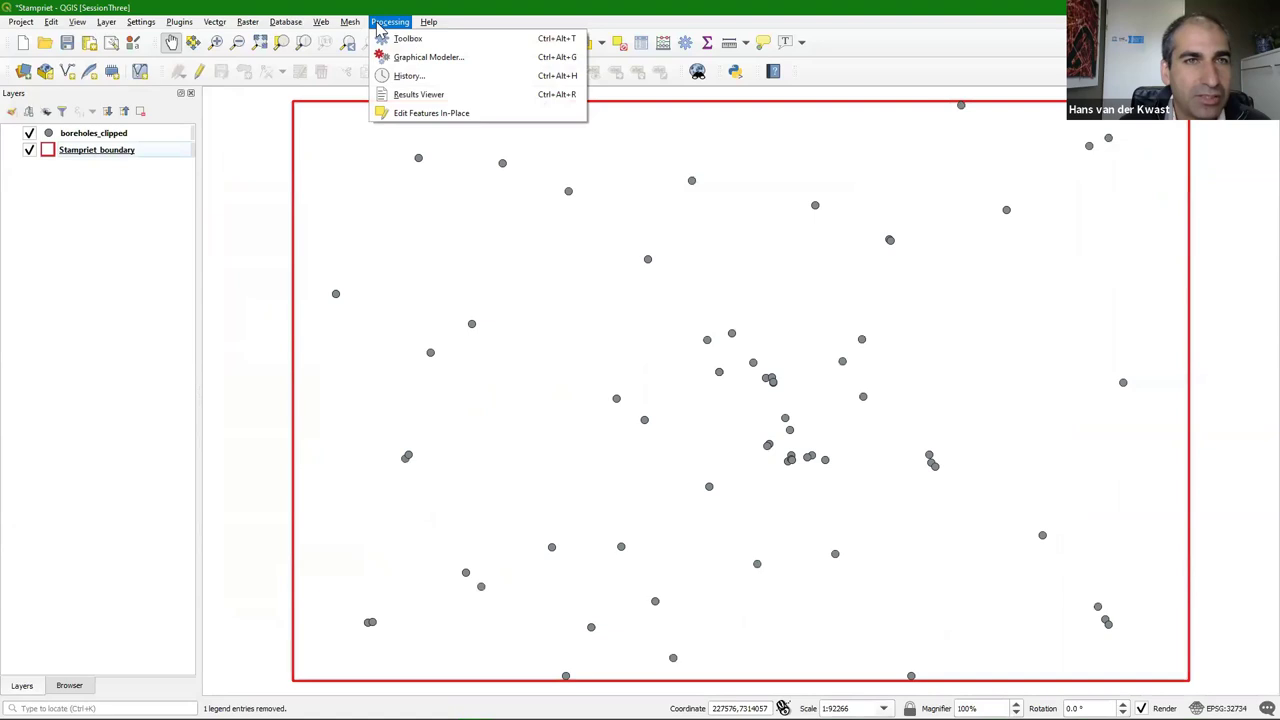
Open Count Points in Polygon from Vector analysis with boreholes_clipped as the points layer
click(408, 39)
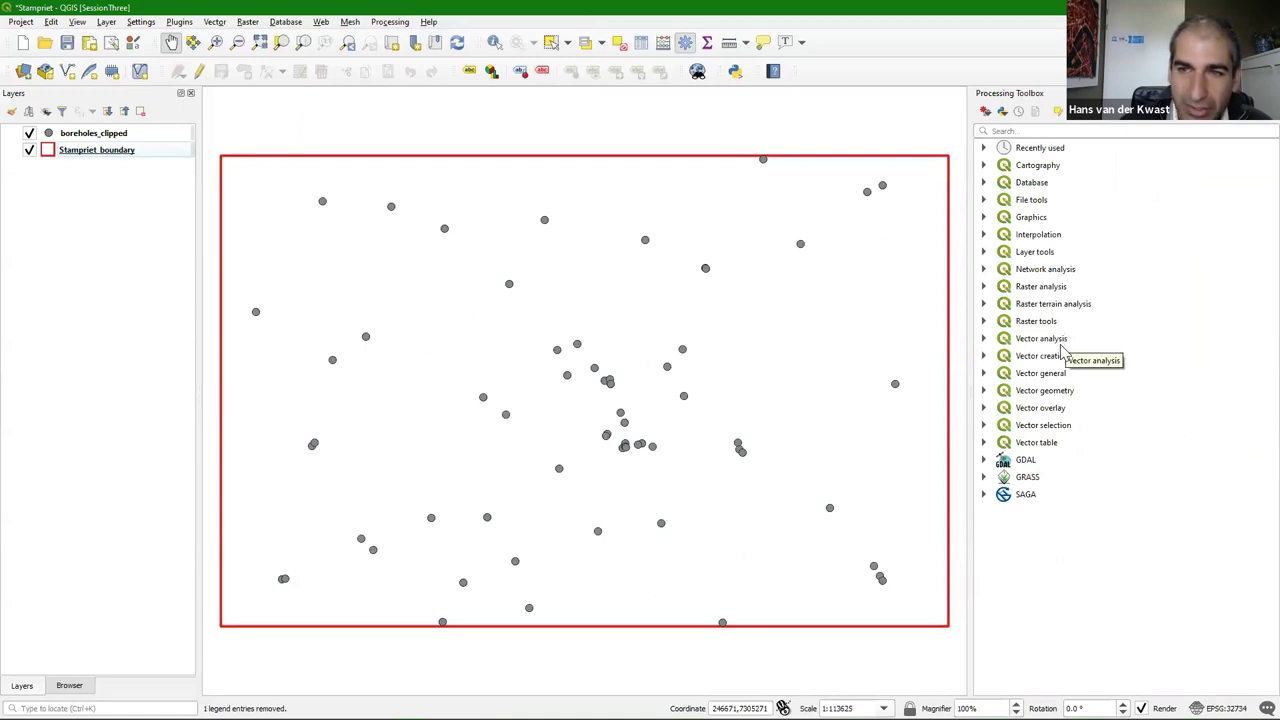
click(984, 340)
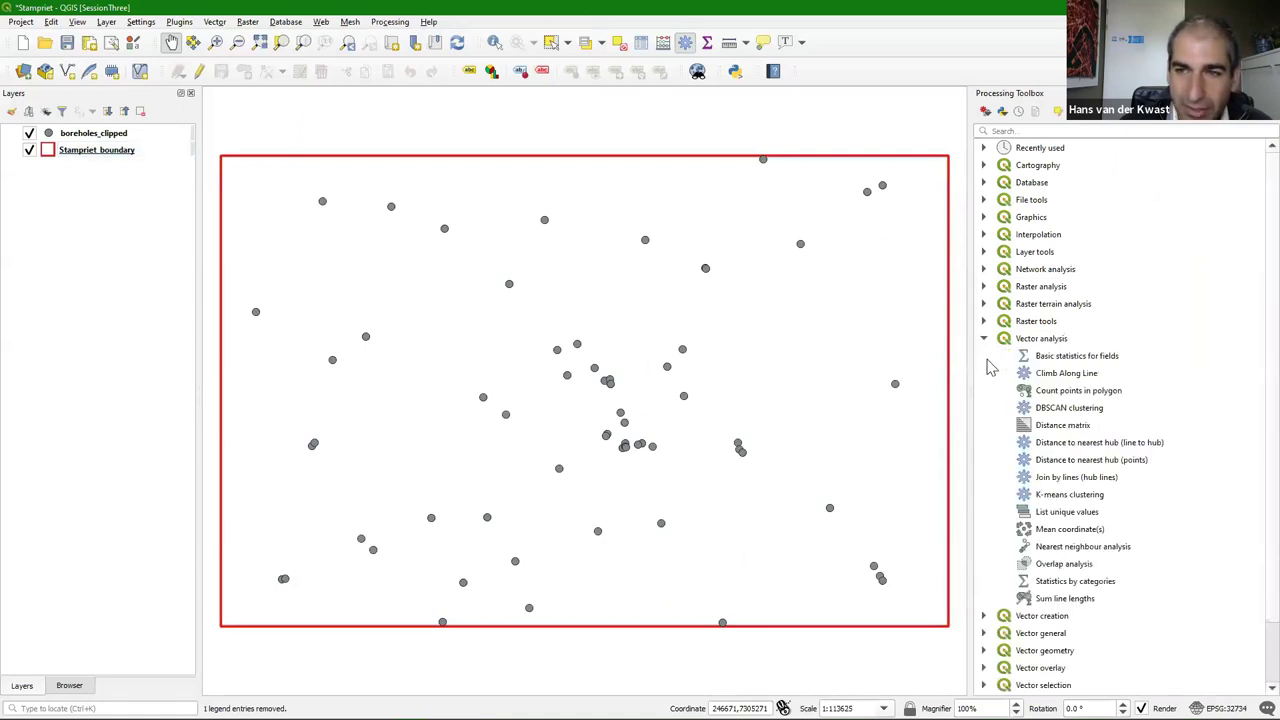
click(1004, 390)
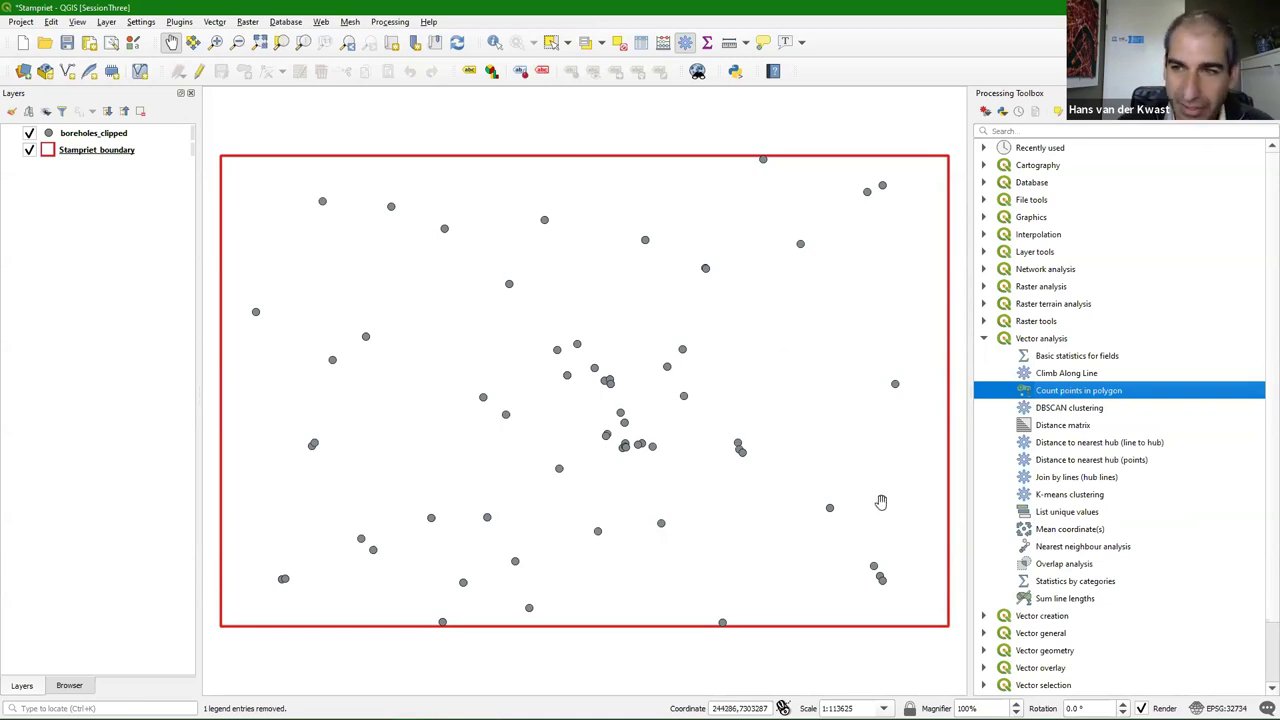
double_click(1077, 394)
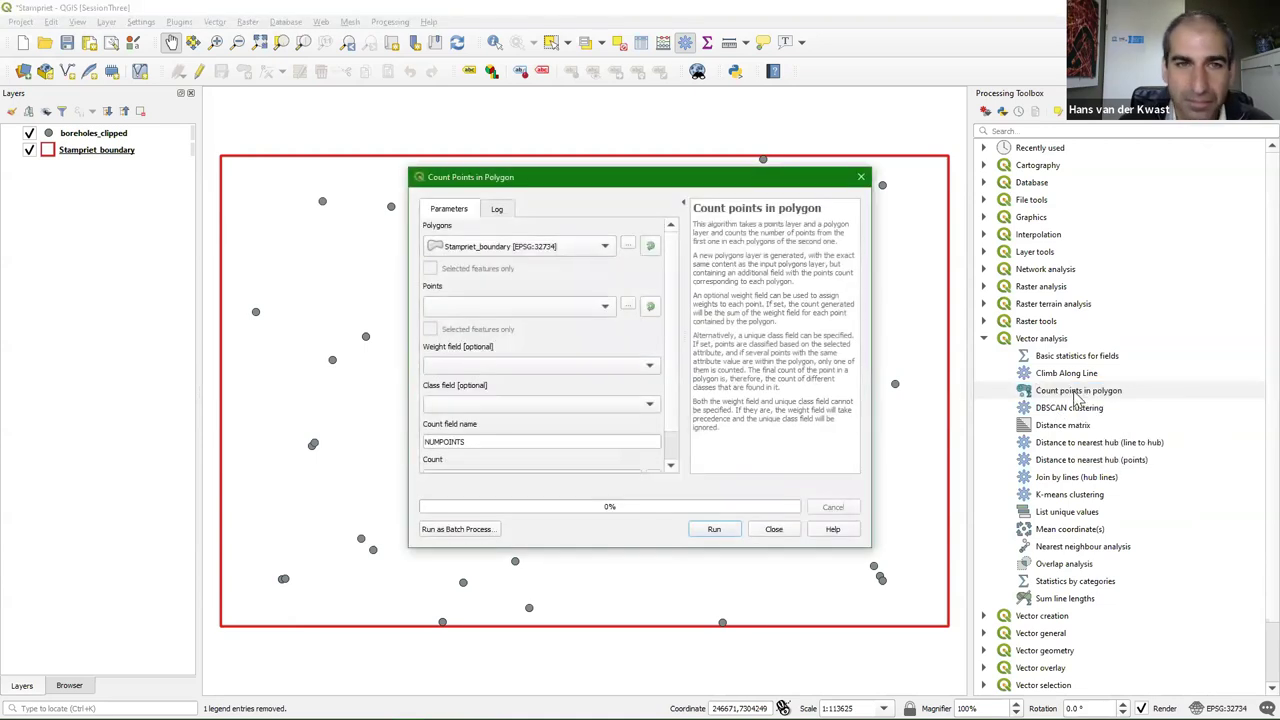
drag(505, 178, 464, 153)
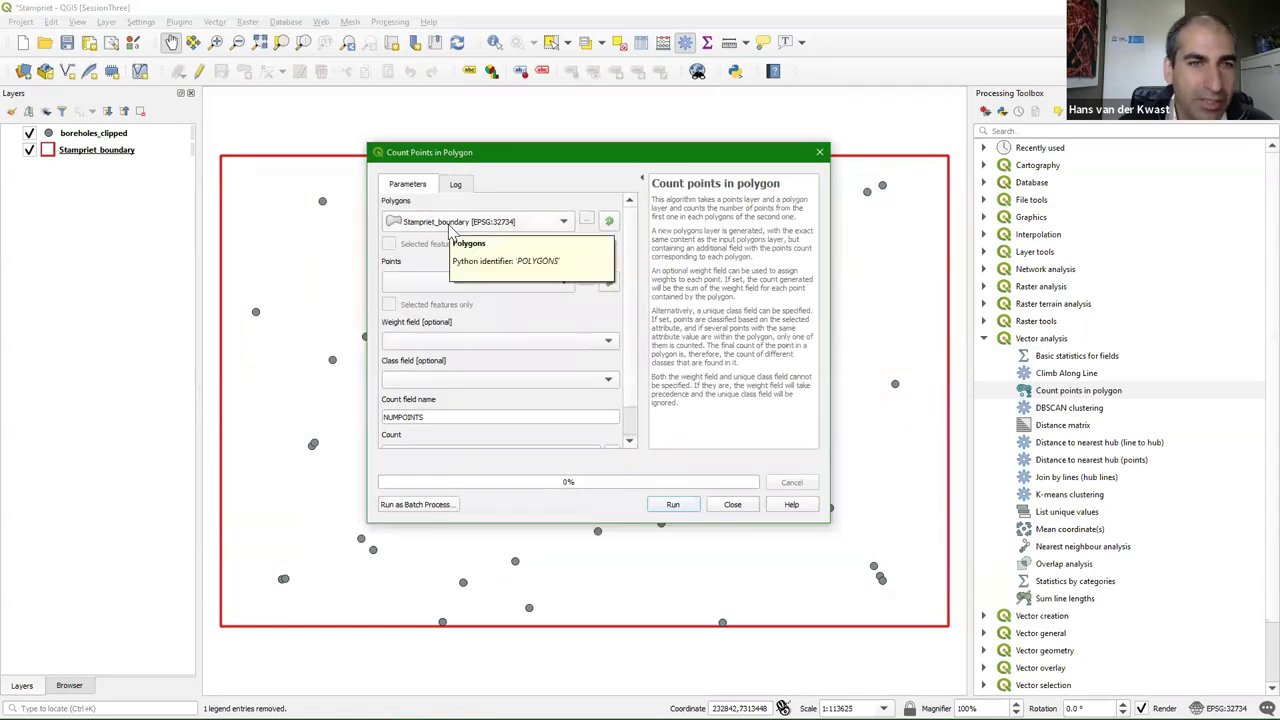
scroll(558, 283, down, 1)
click(478, 288)
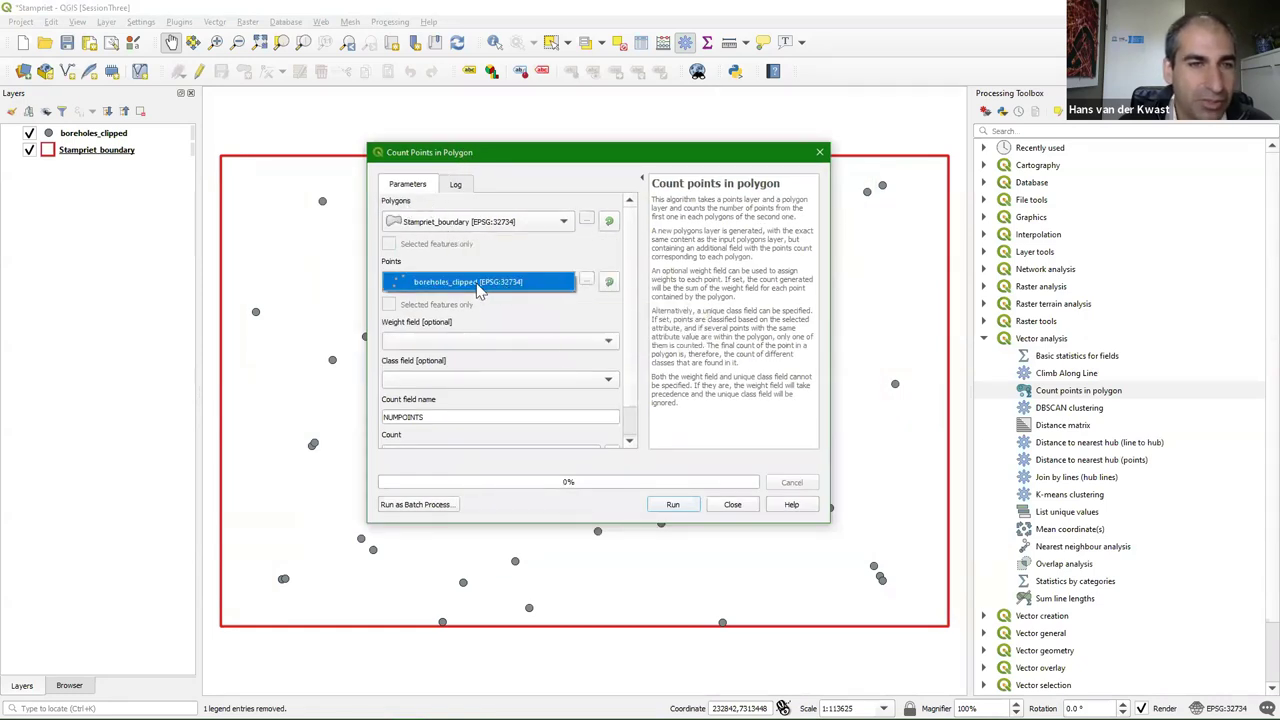
click(478, 286)
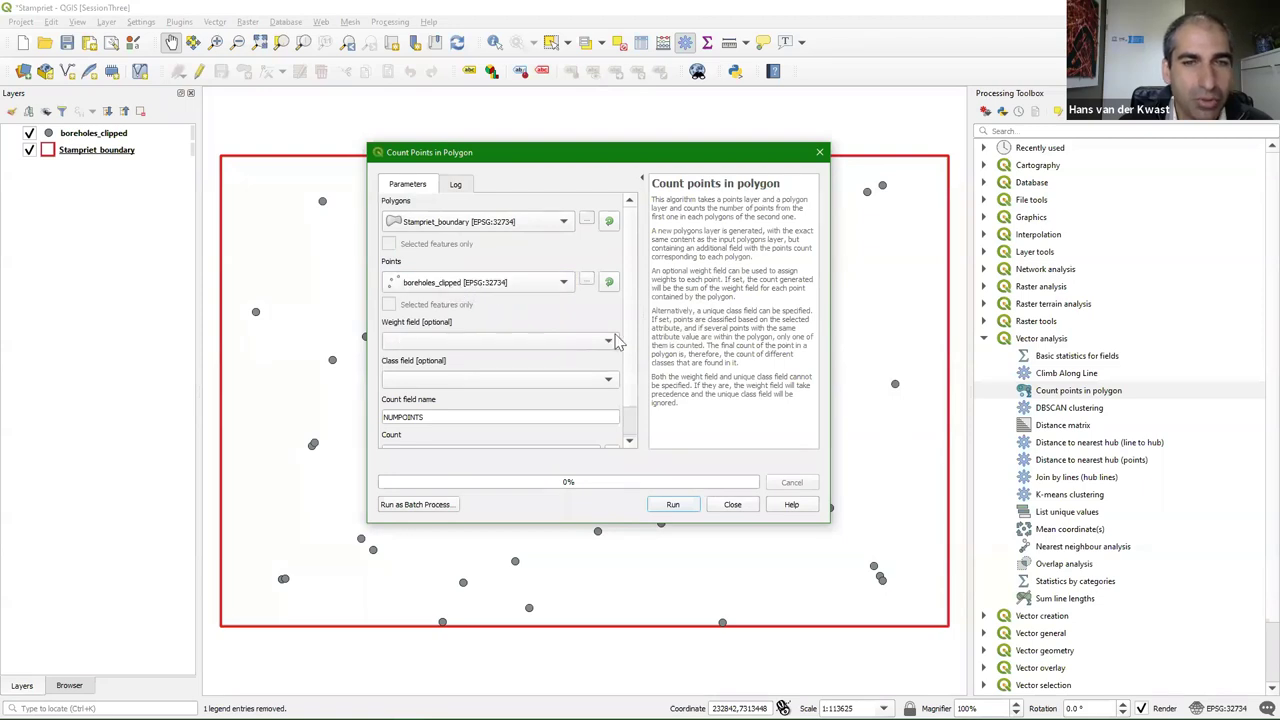
Replace the default NUMPOINTS count field name with 'No of boreholes'
scroll(630, 338, down, 3)
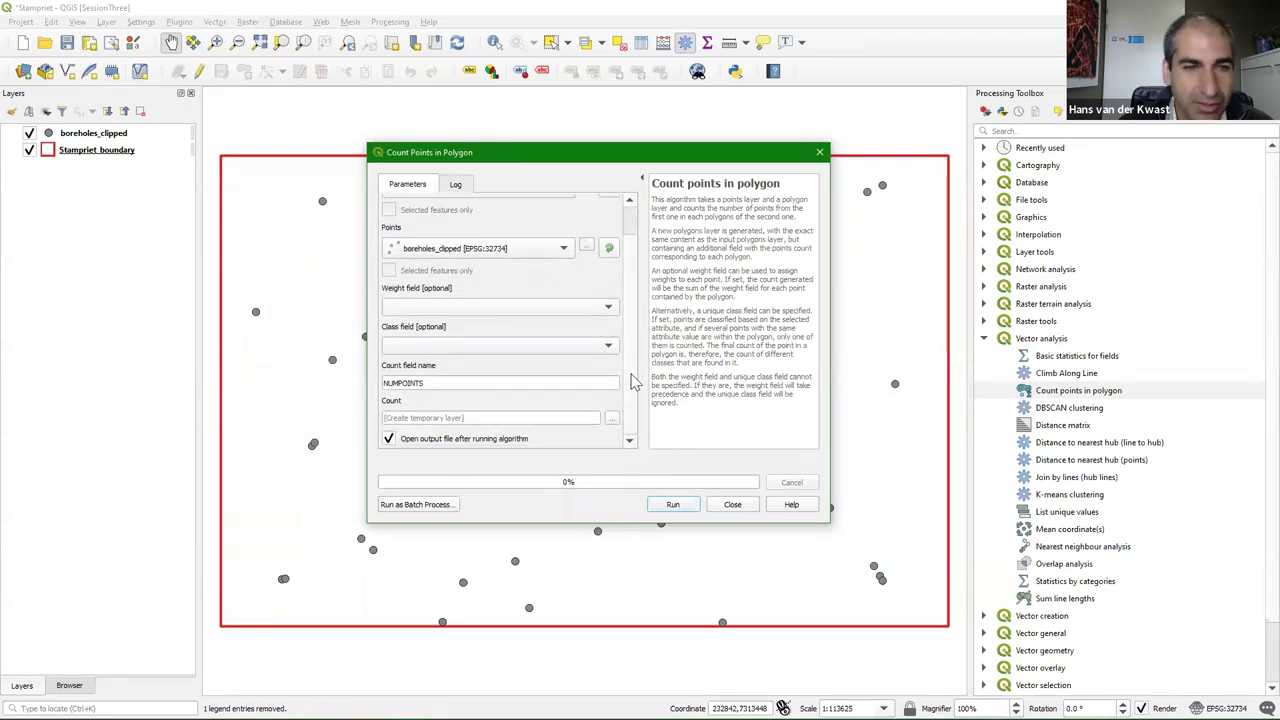
drag(440, 384, 380, 384)
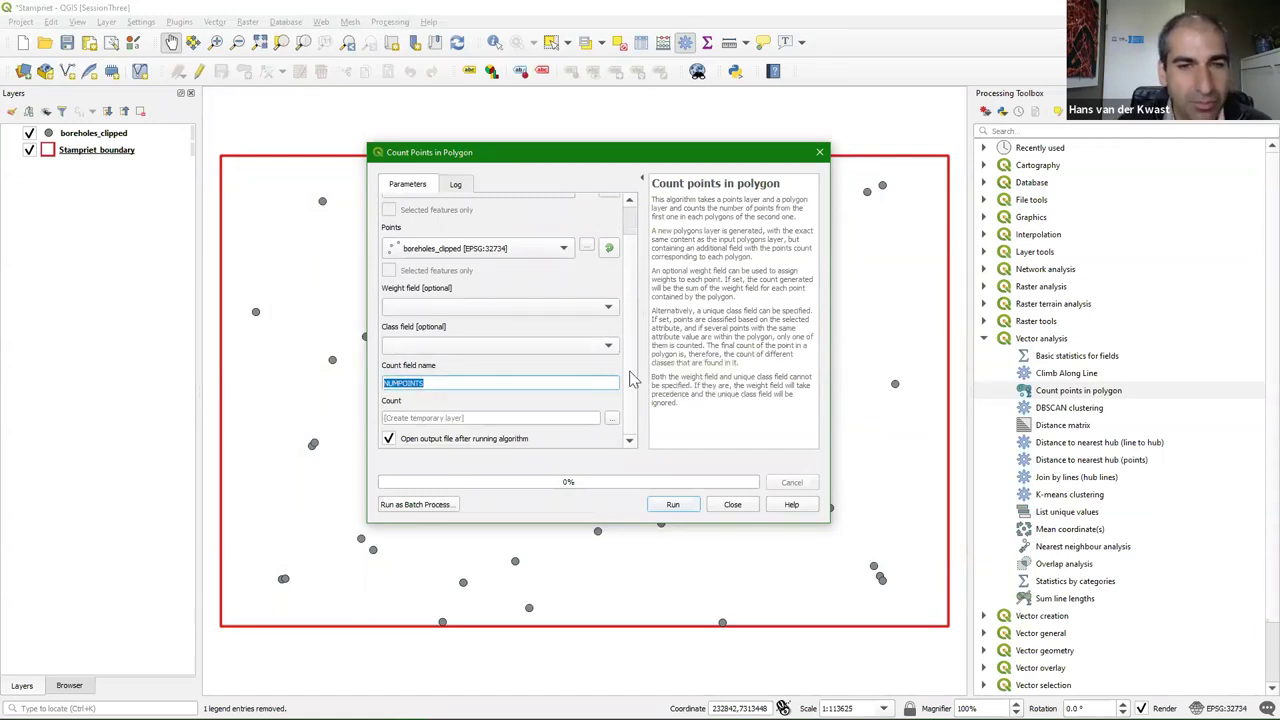
scroll(460, 250, up, 1)
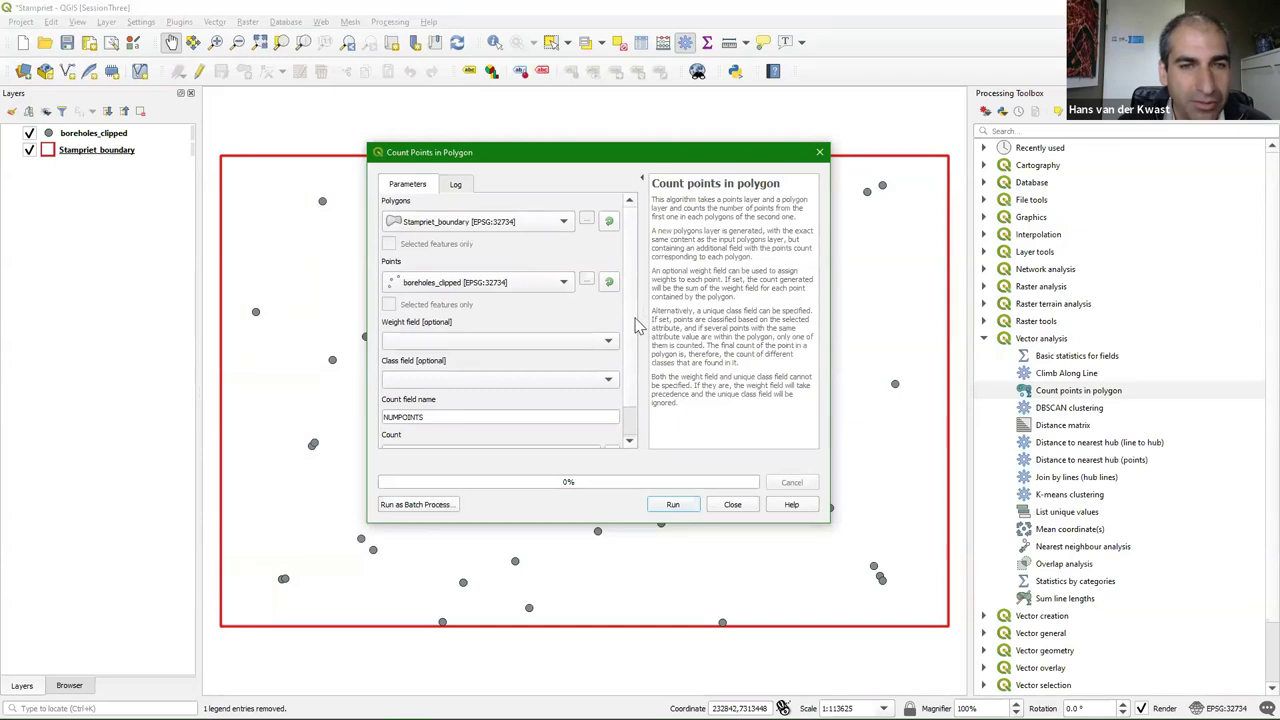
scroll(636, 330, down, 1)
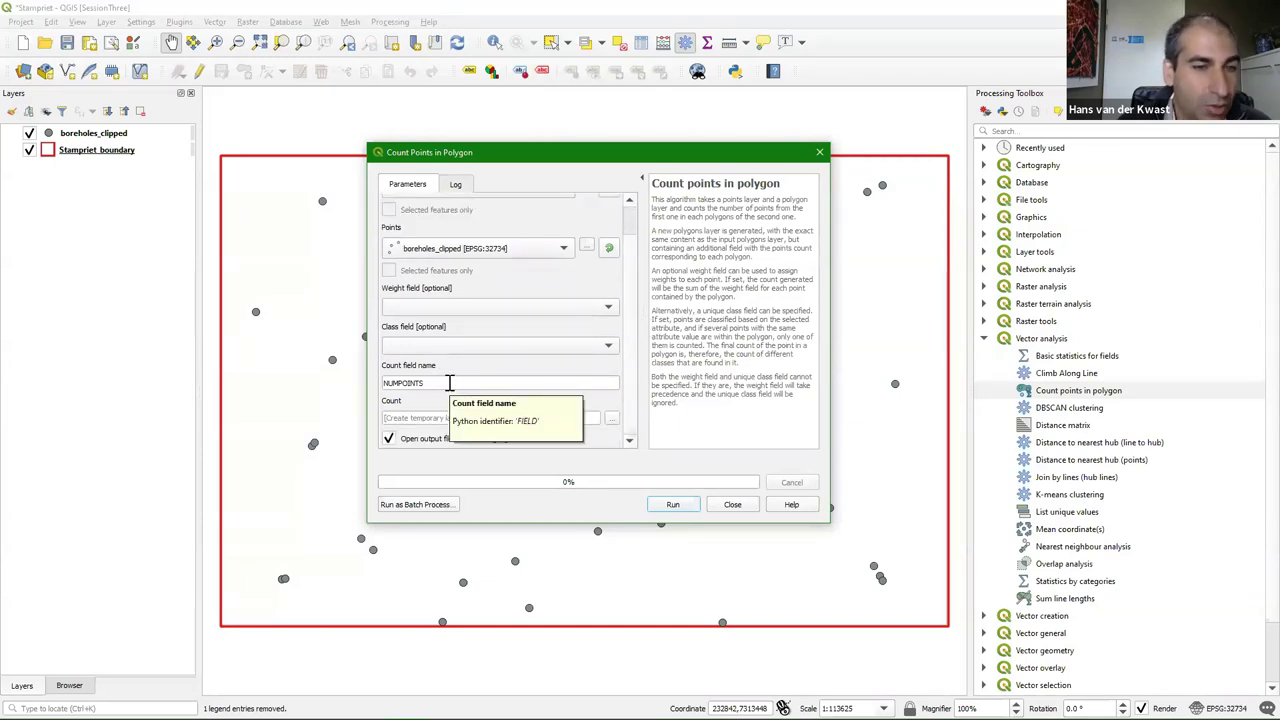
drag(449, 385, 380, 384)
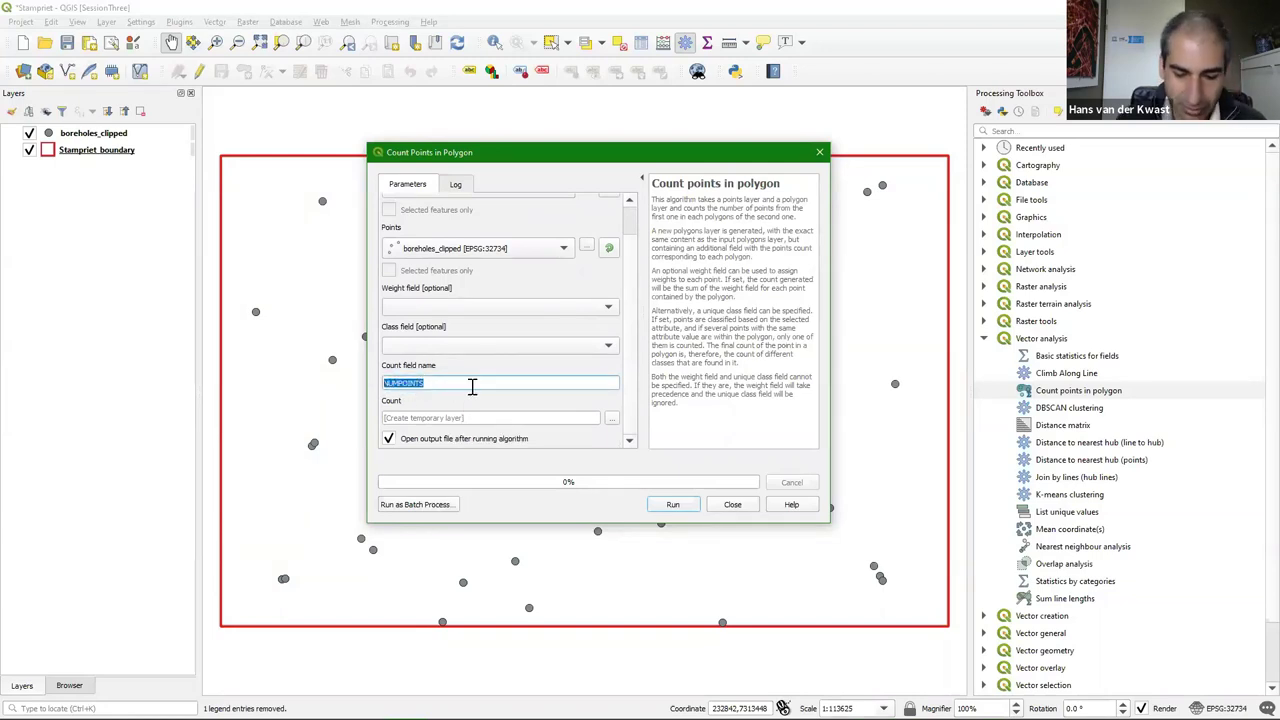
text(No of boreholes)
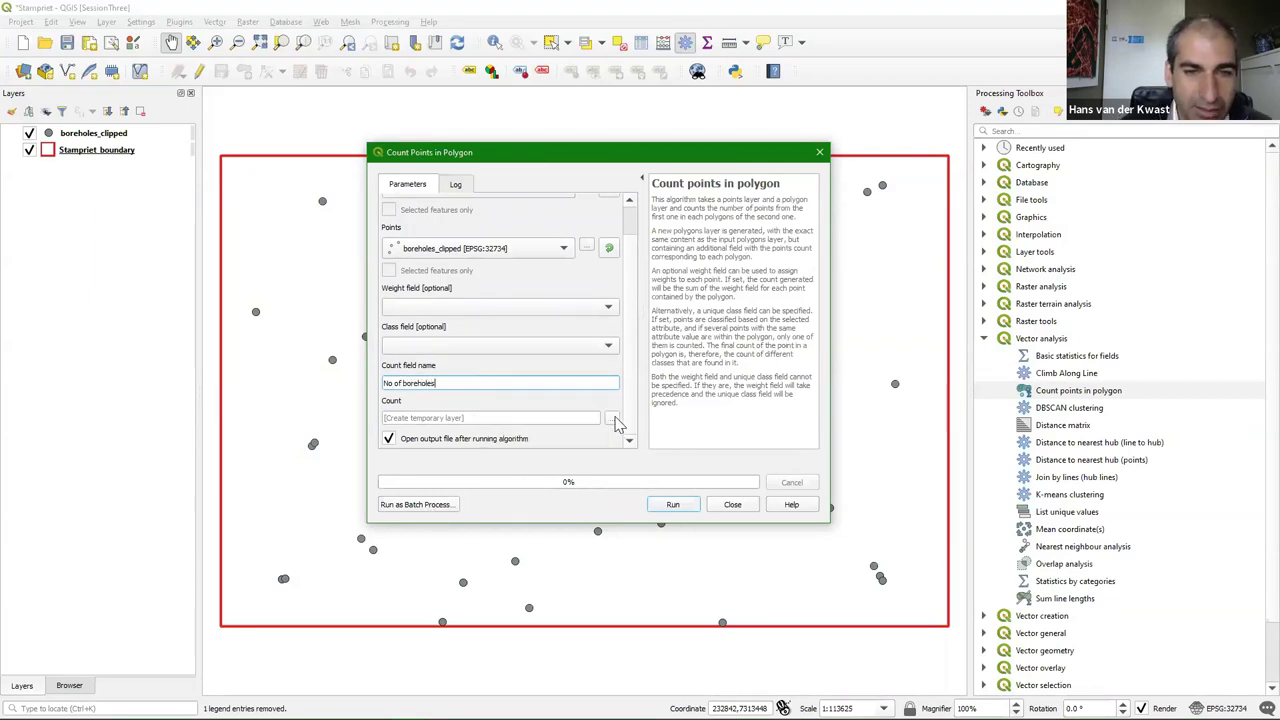
Save the output to Stampriet_Data.gpkg as layer 'Stampriet study area' and run the count
click(612, 418)
click(676, 457)
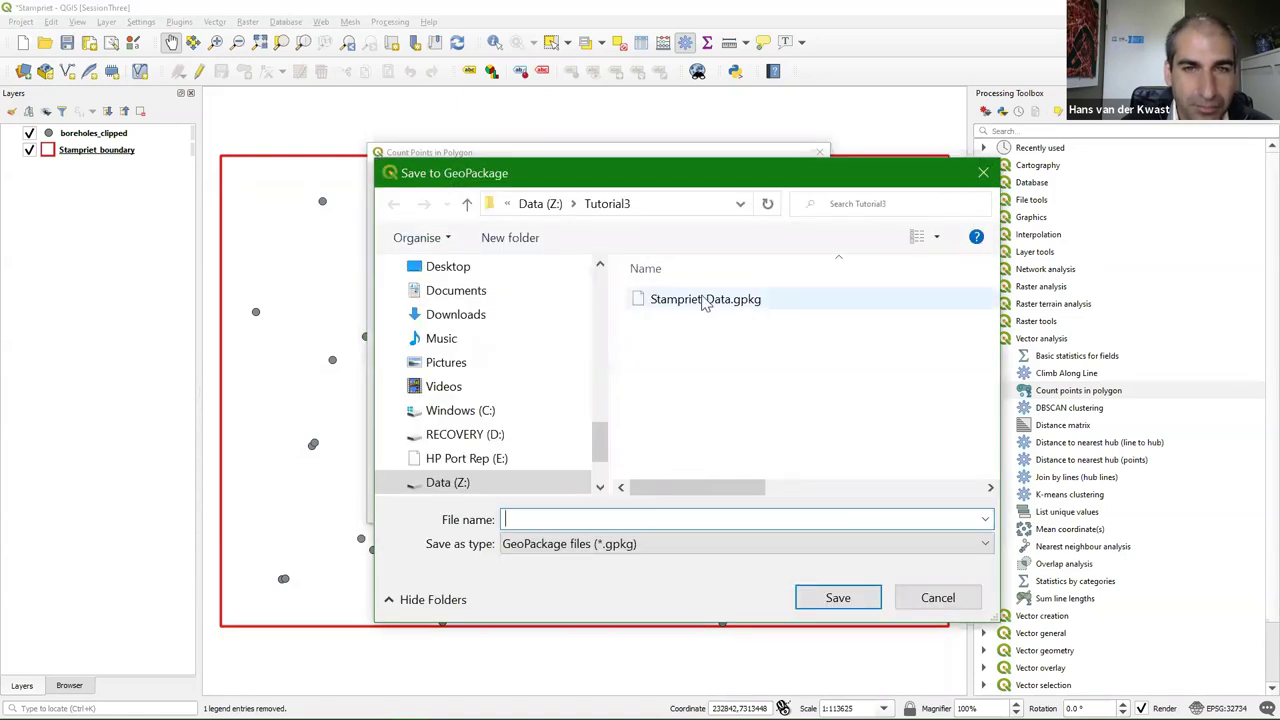
click(705, 300)
click(837, 597)
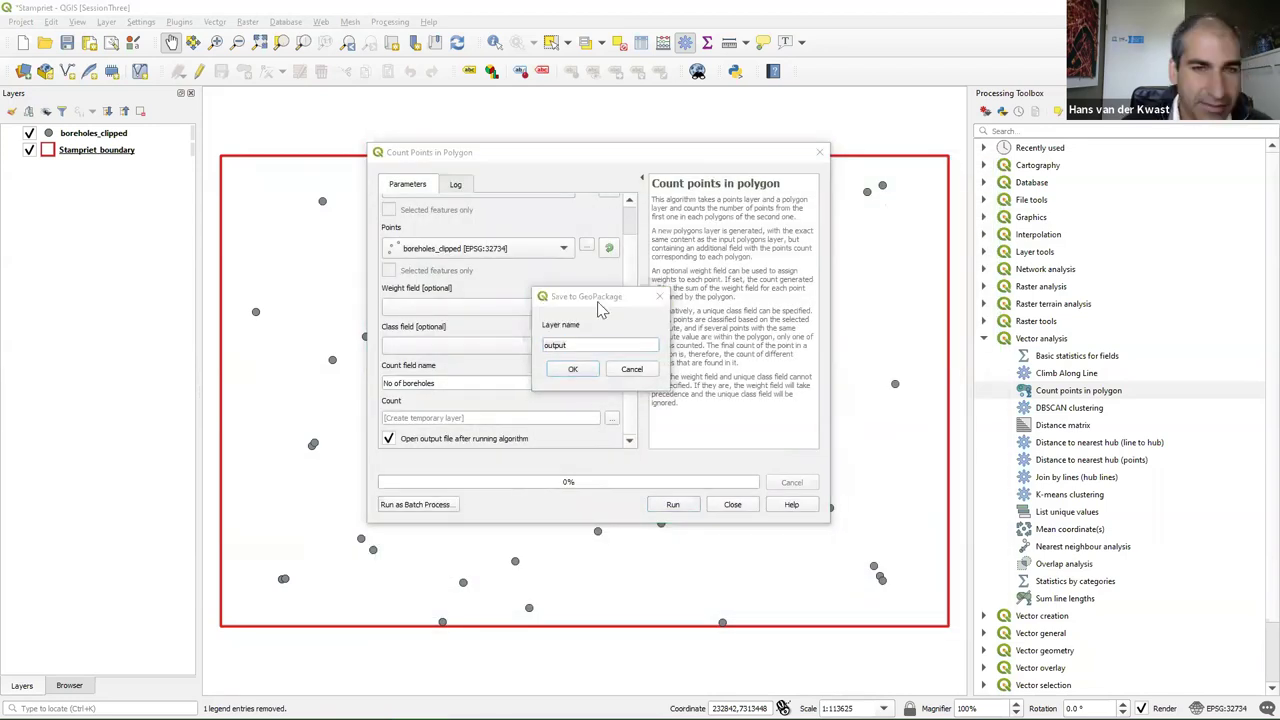
click(584, 347)
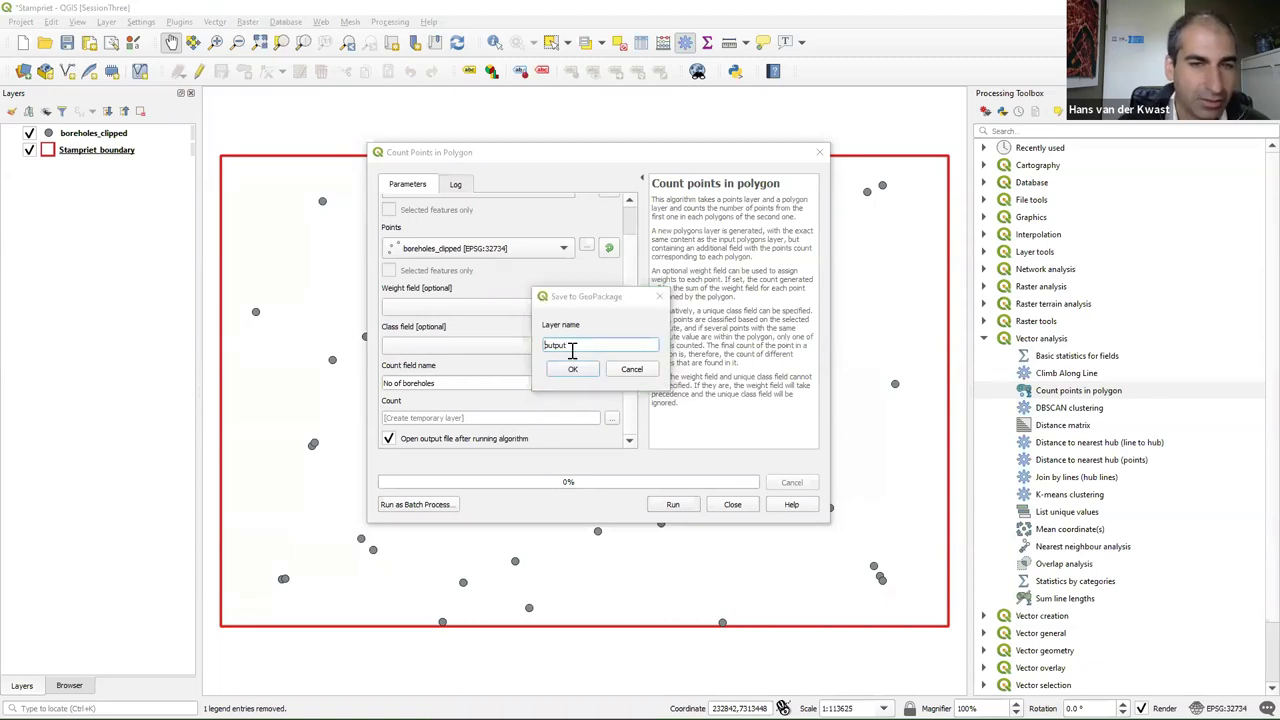
double_click(556, 343)
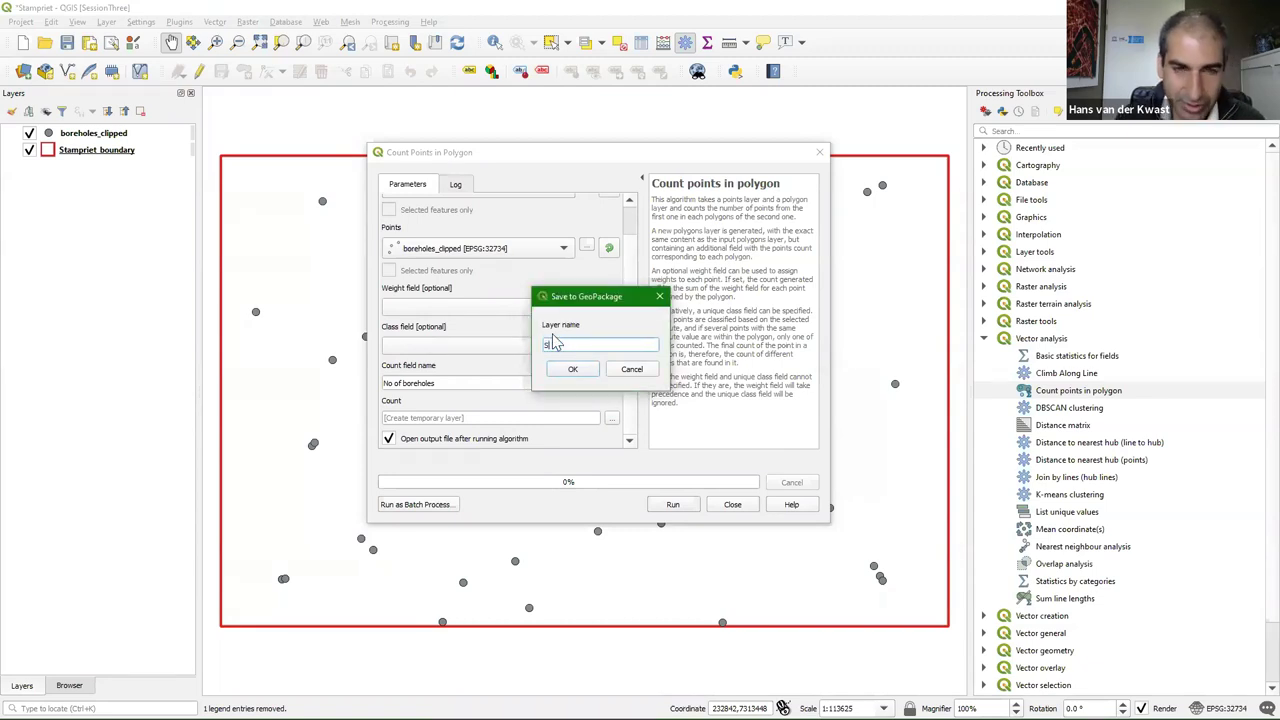
text(Stampriet study area)
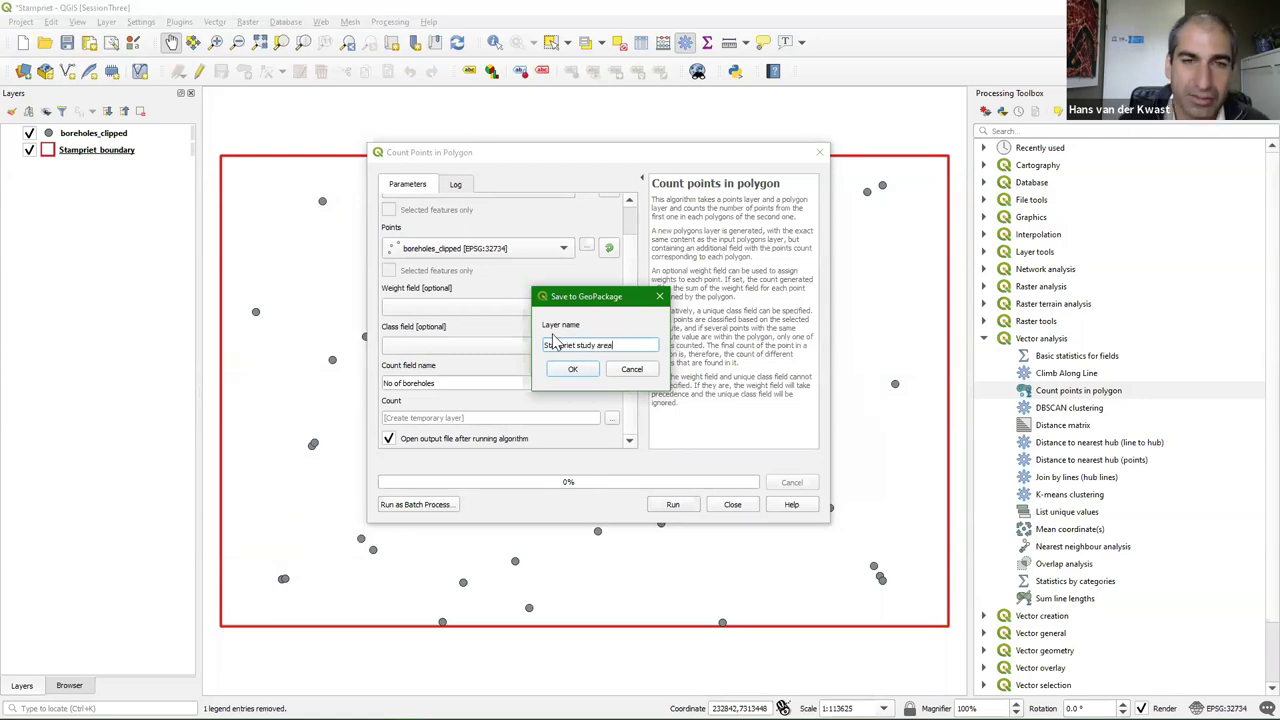
click(572, 371)
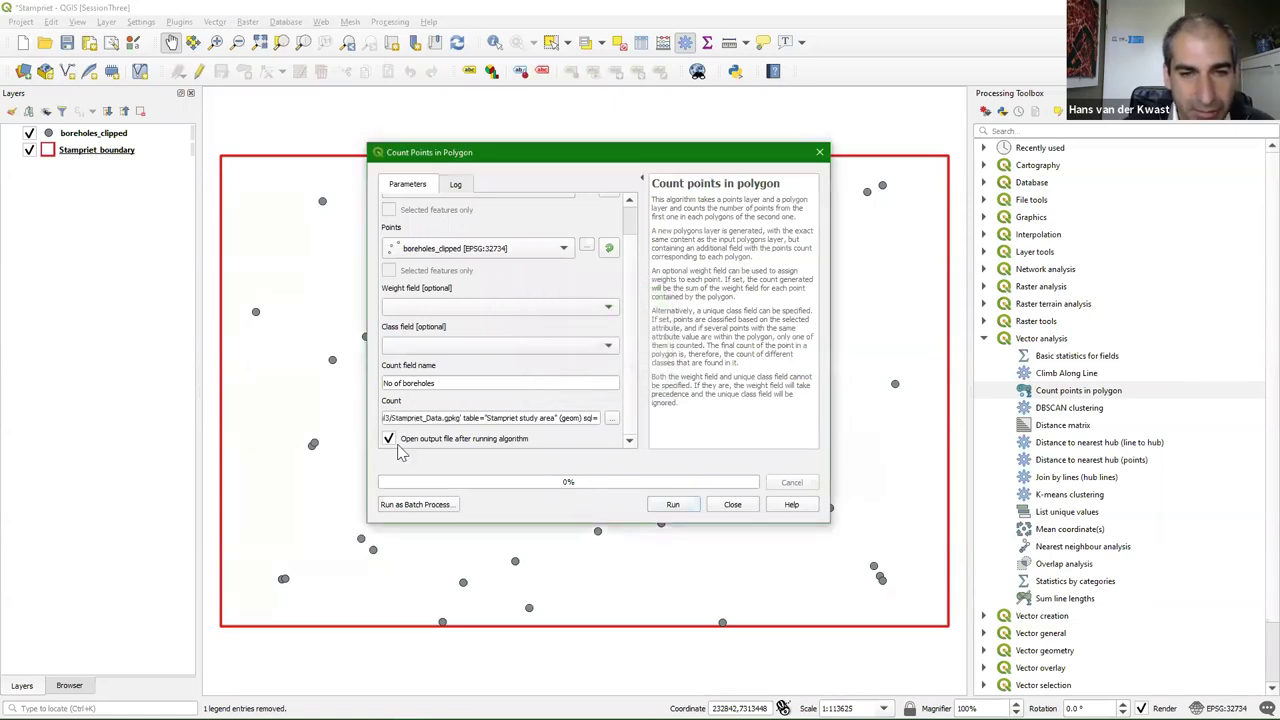
click(672, 504)
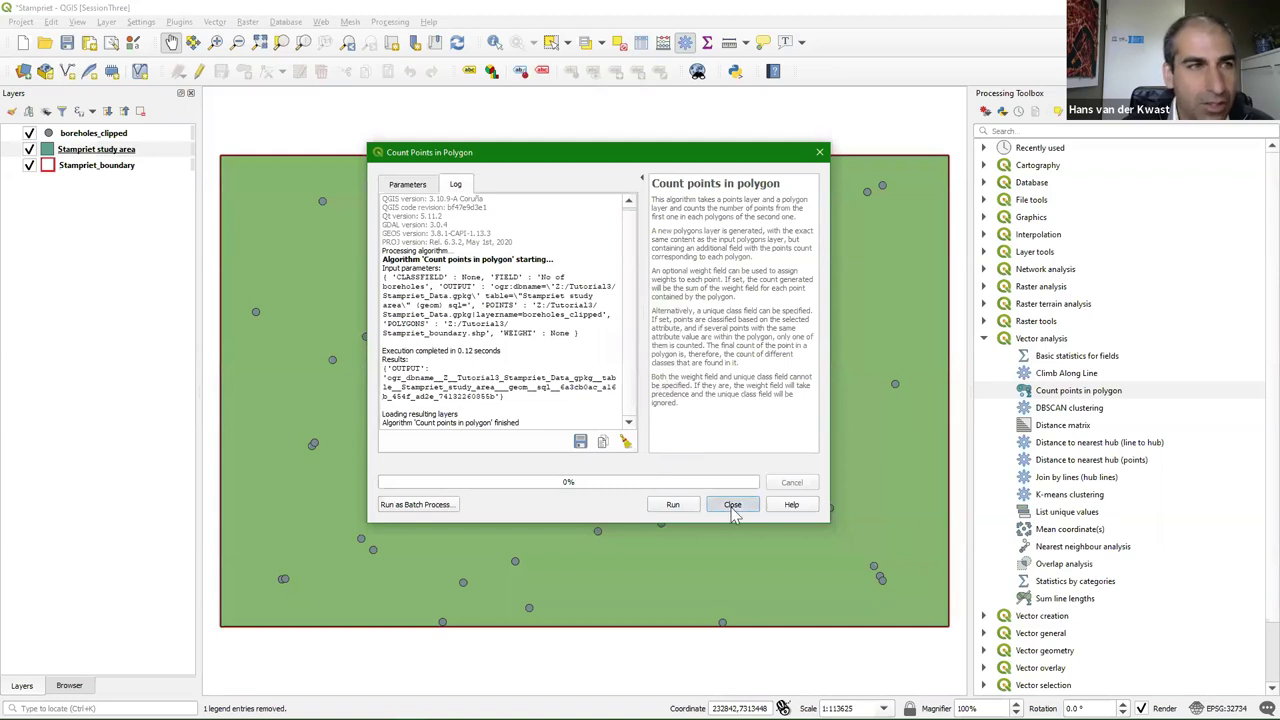
Copy the Stampriet_boundary style and paste it onto the Stampriet study area layer
click(733, 505)
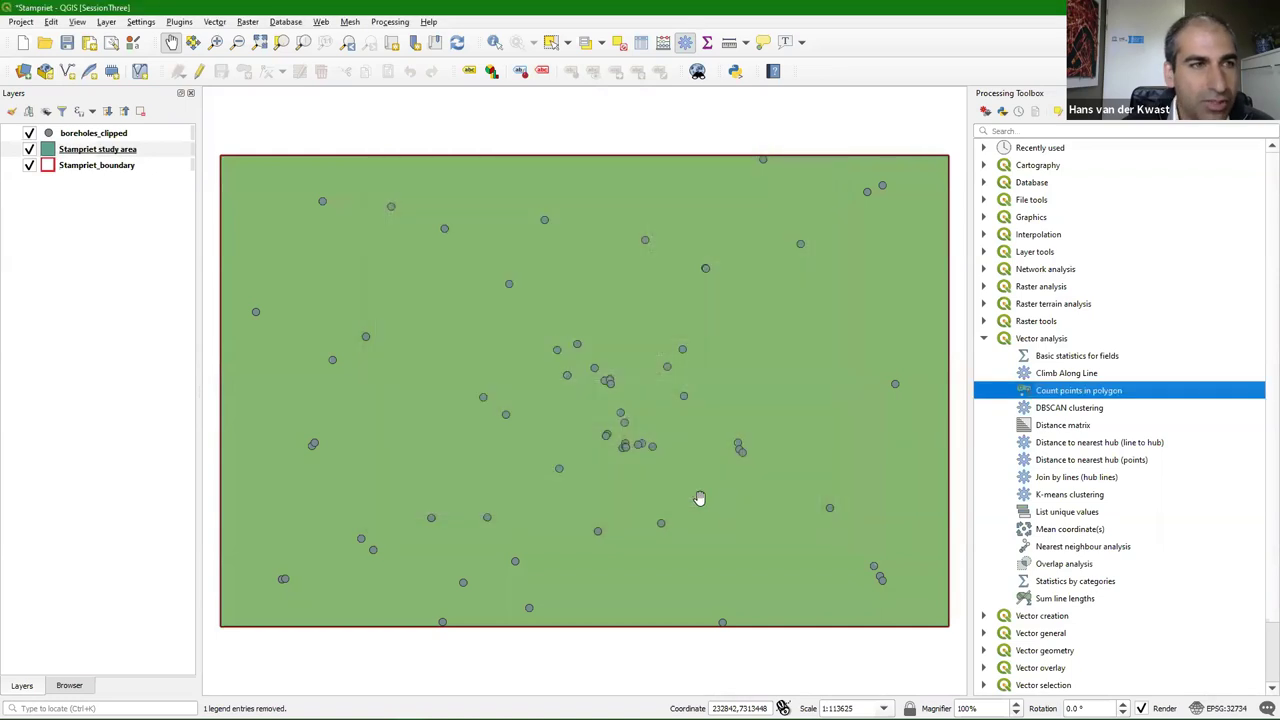
right_click(96, 169)
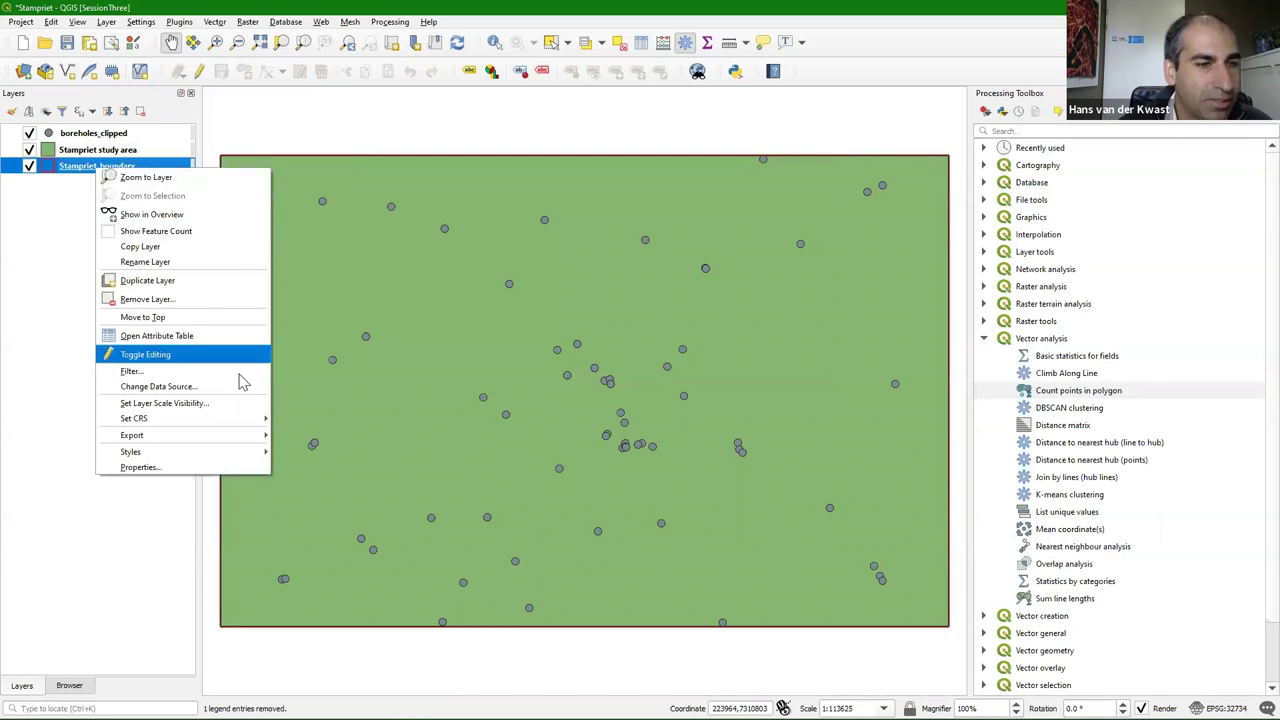
mouse_move(185, 456)
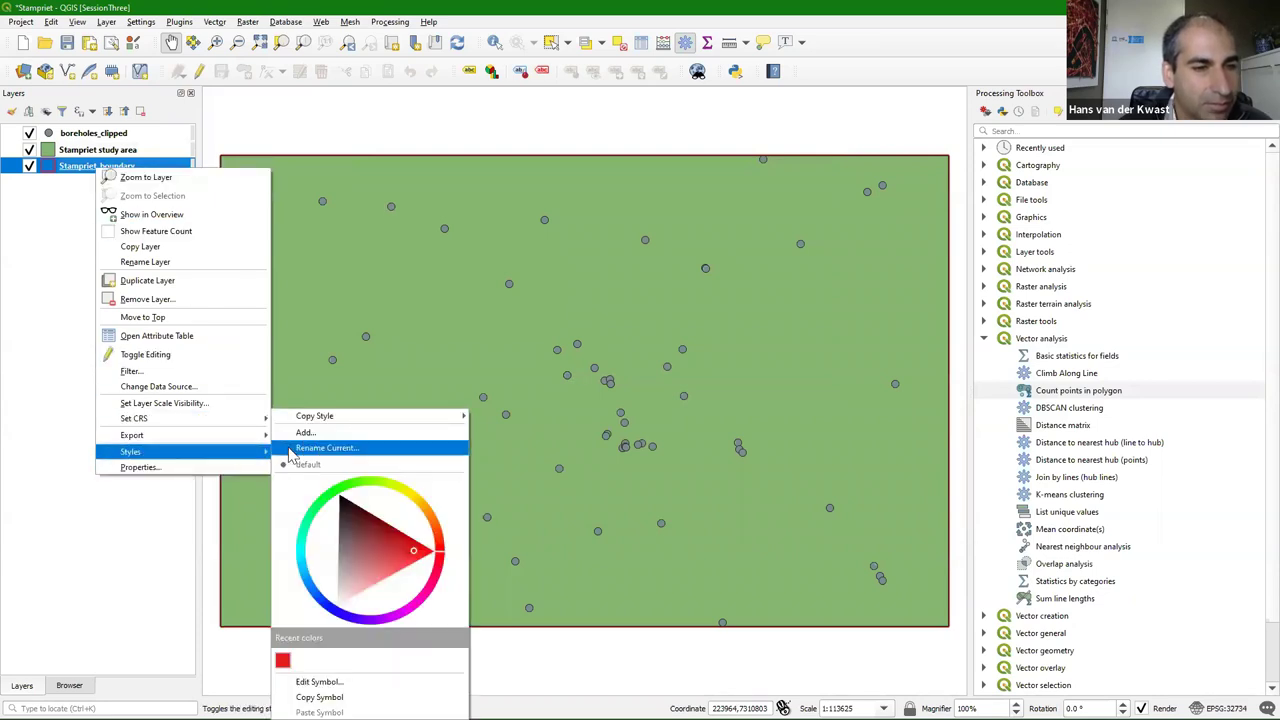
mouse_move(315, 416)
click(490, 418)
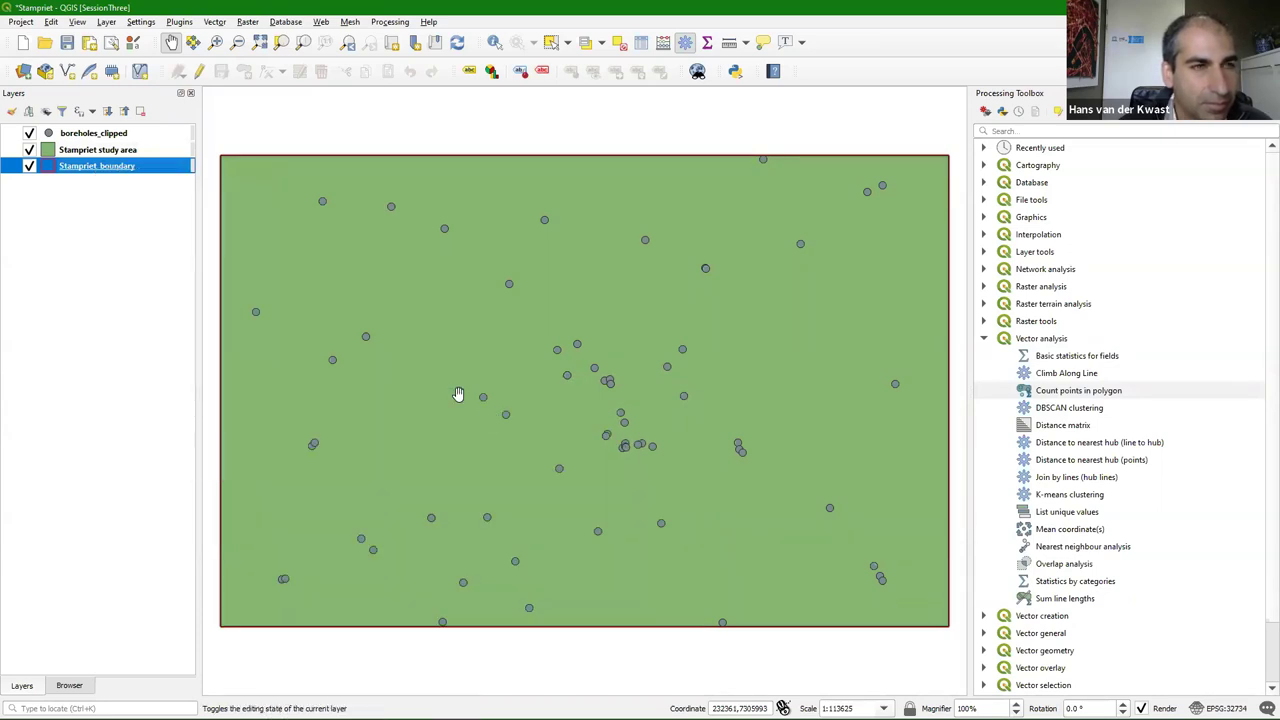
right_click(75, 152)
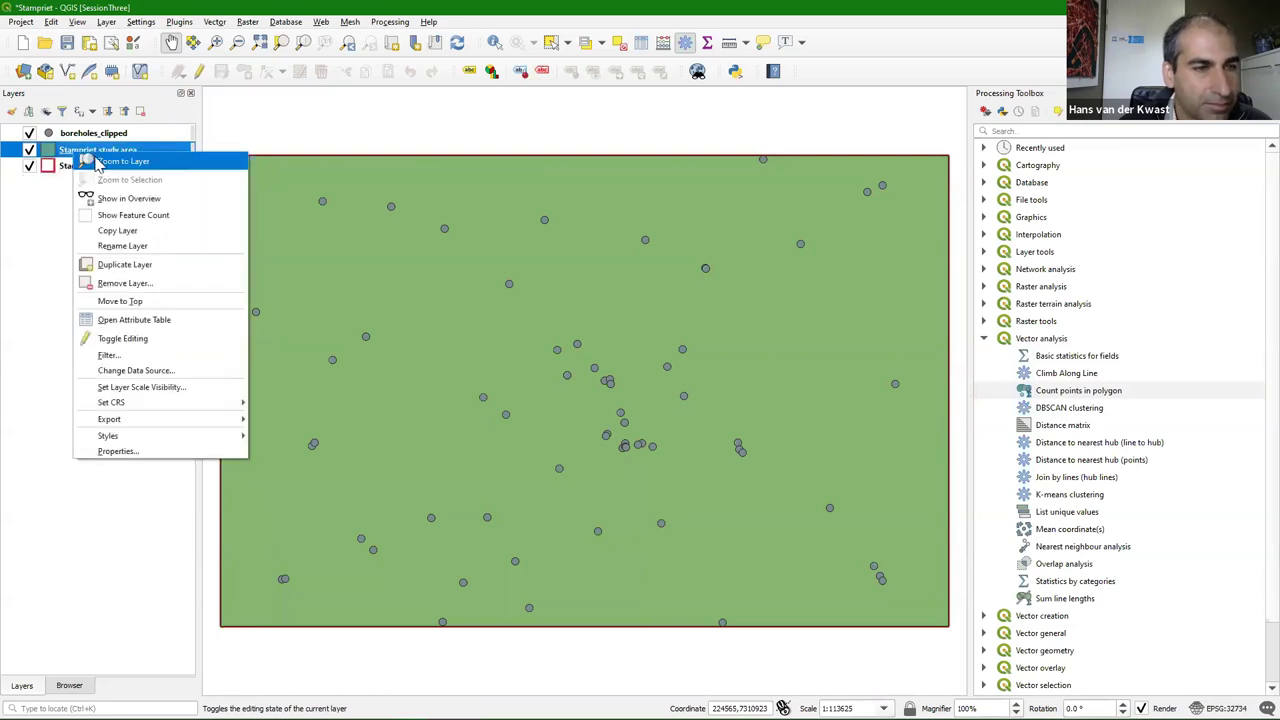
mouse_move(236, 437)
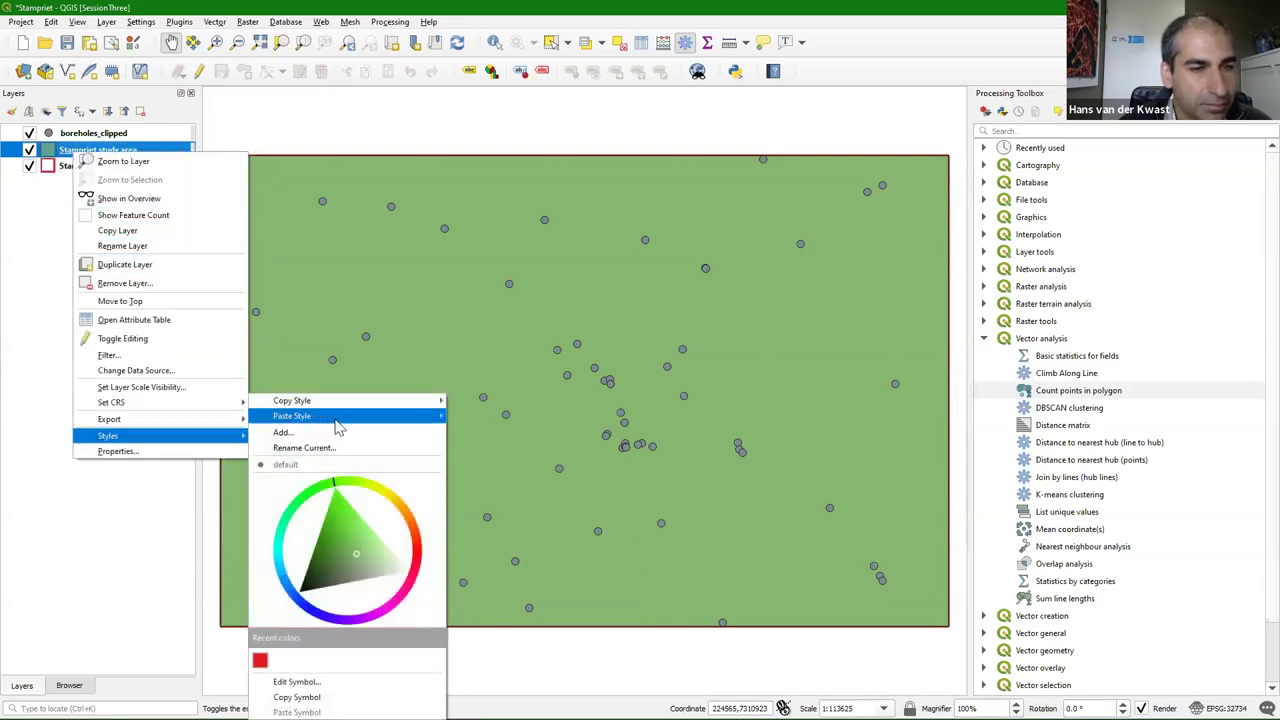
mouse_move(338, 426)
click(490, 416)
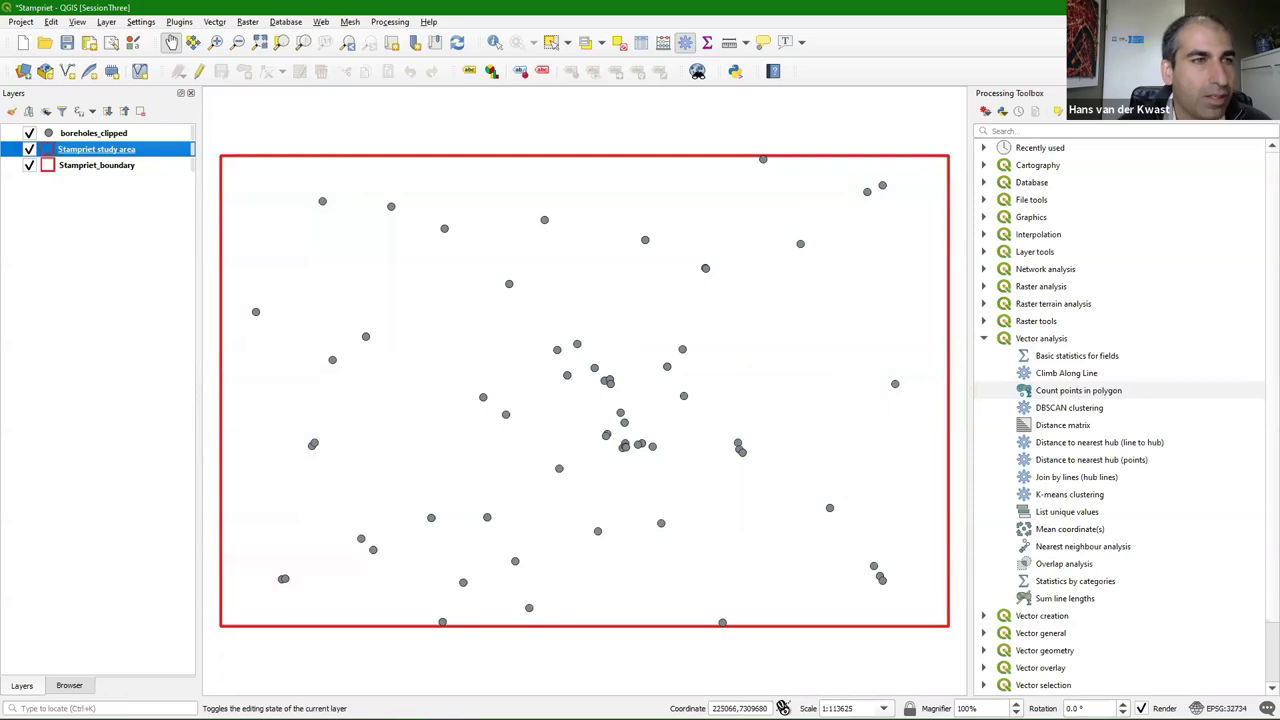
Remove the Stampriet_boundary layer from the project
click(97, 167)
right_click(99, 170)
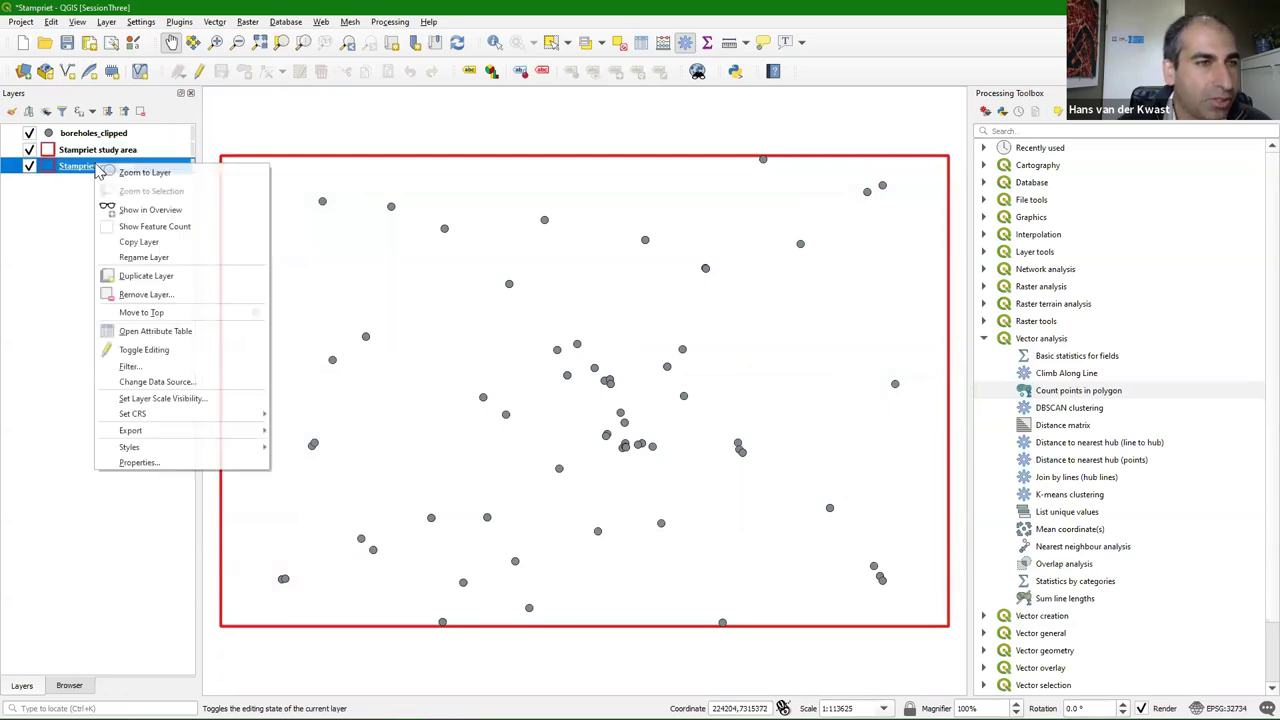
click(168, 296)
click(623, 386)
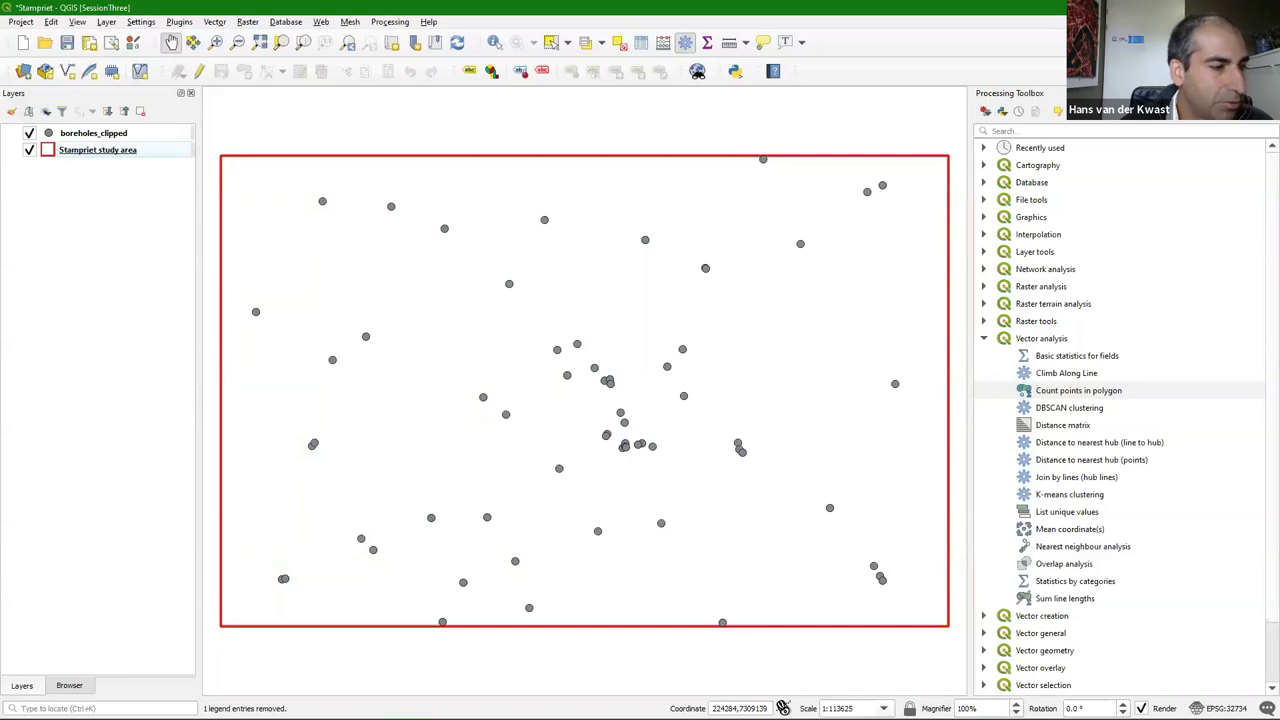
Open the Stampriet study area attribute table (64 boreholes), move it aside, and toggle editing on
right_click(91, 152)
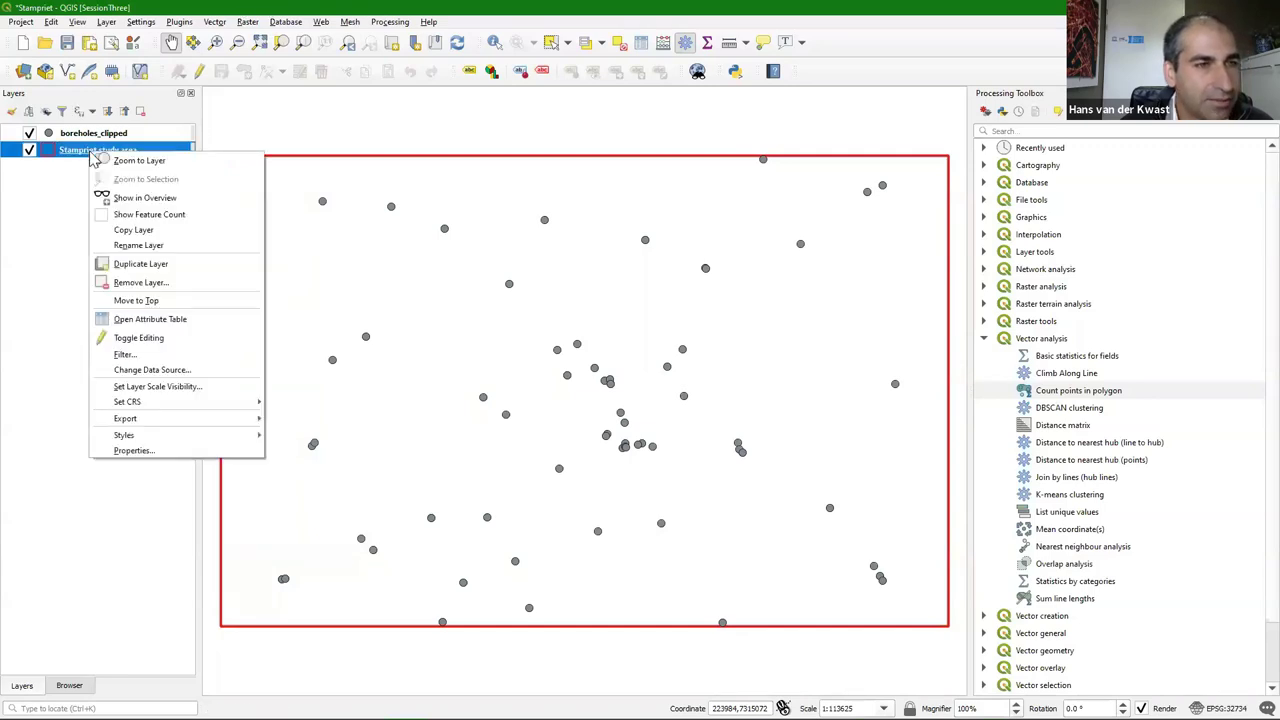
click(167, 319)
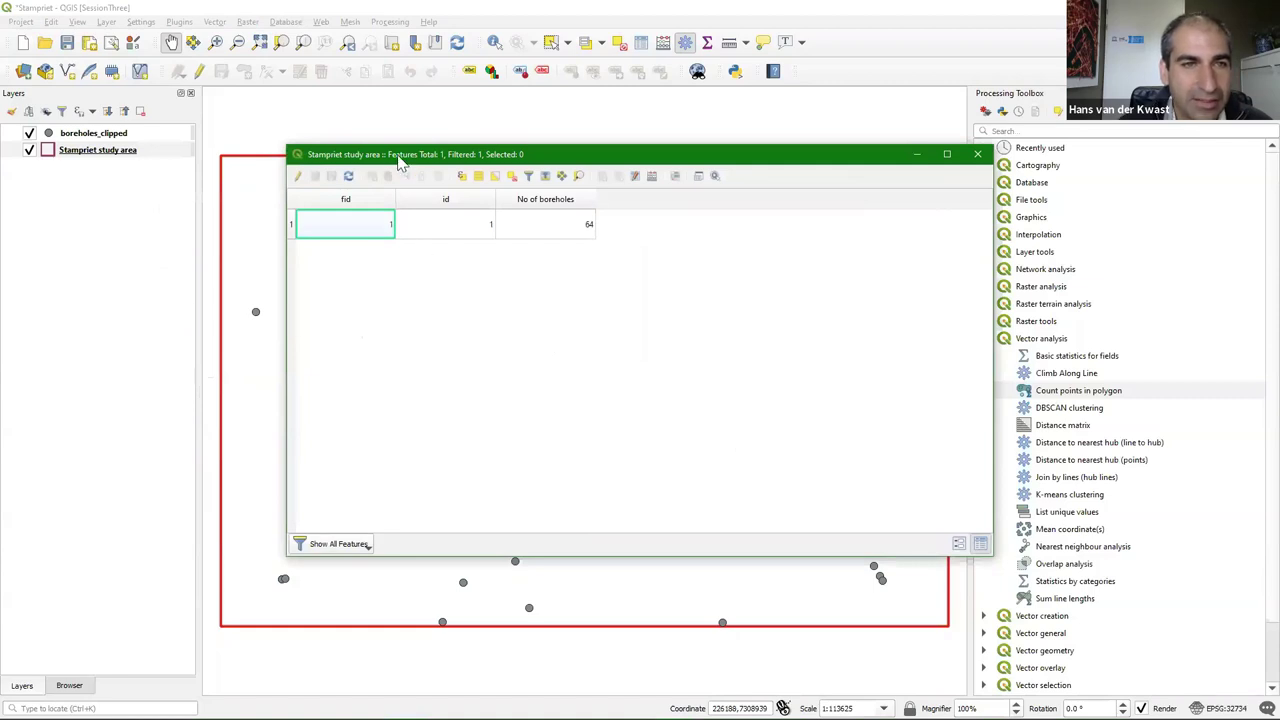
drag(398, 162, 454, 327)
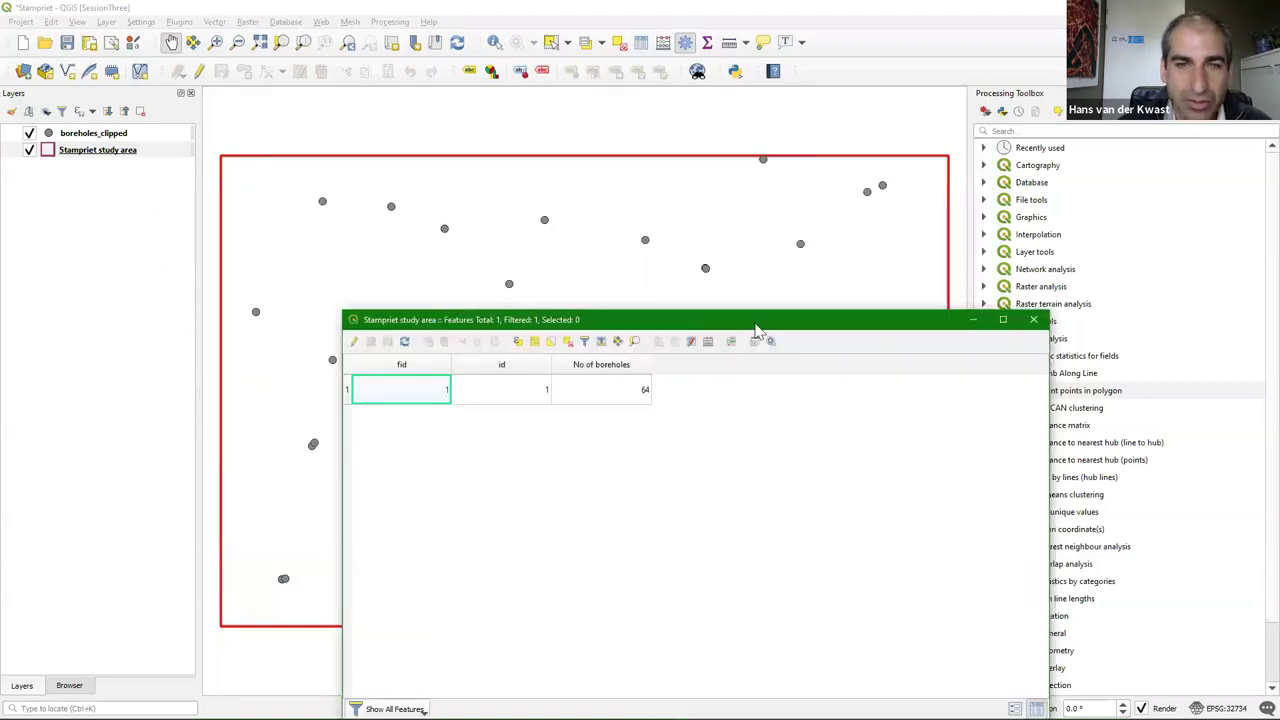
drag(757, 330, 647, 183)
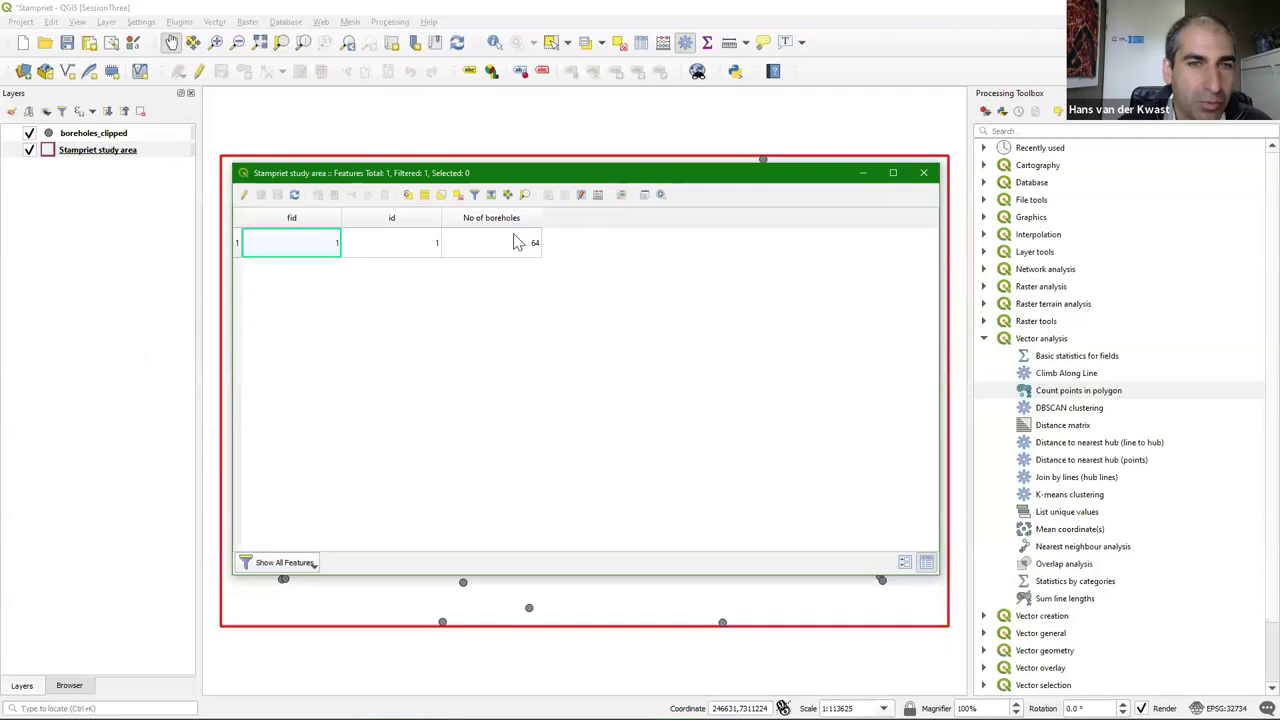
drag(516, 240, 177, 251)
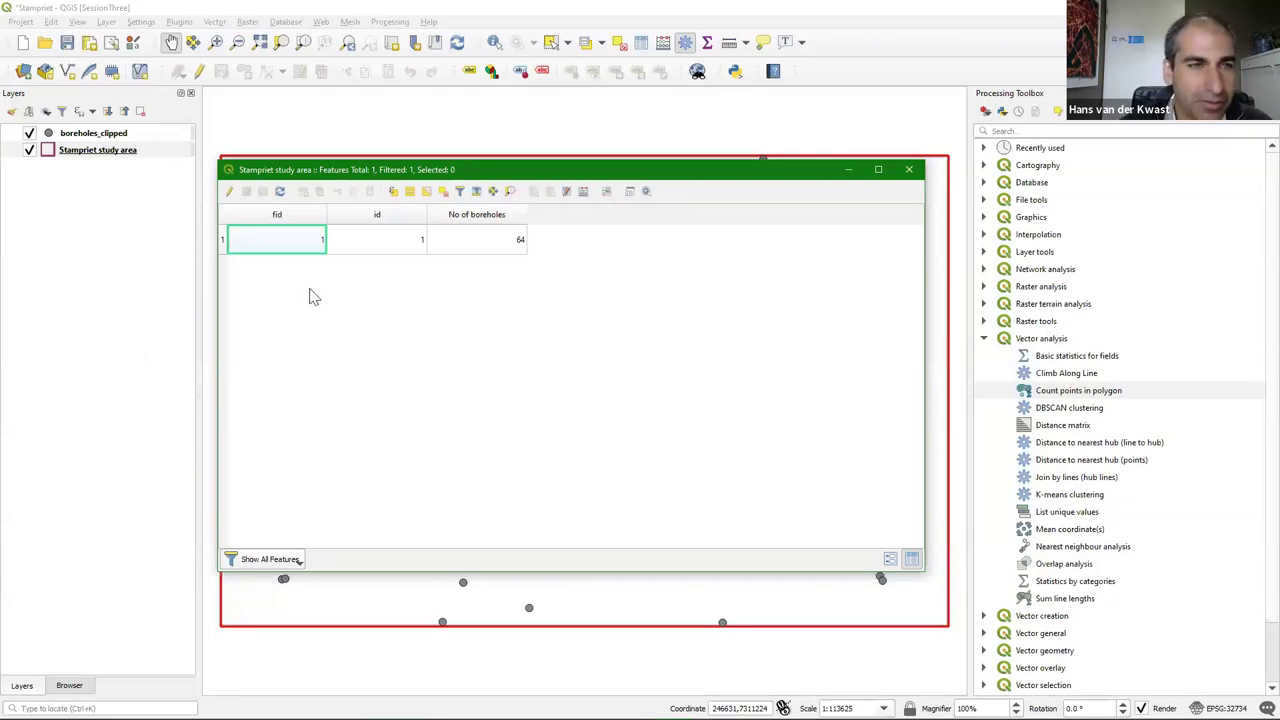
click(230, 192)
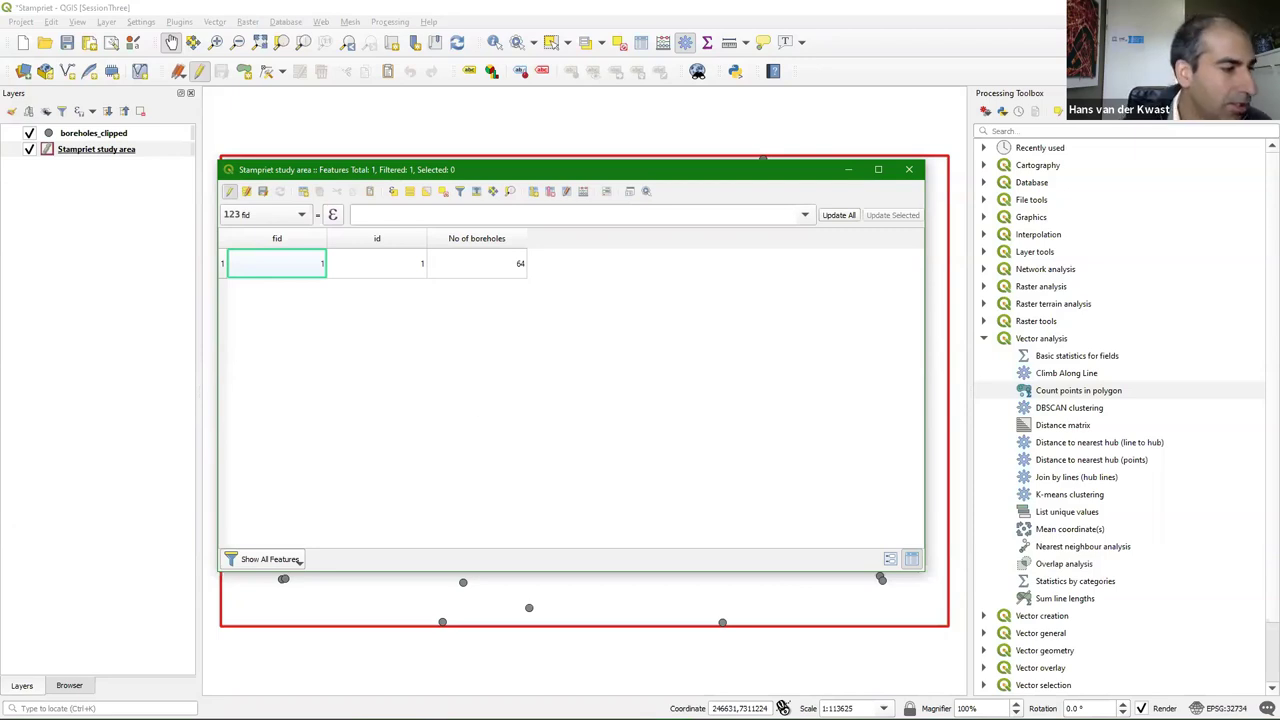
In the Field Calculator, start a new decimal-number field named Area (km2)
click(584, 192)
click(461, 225)
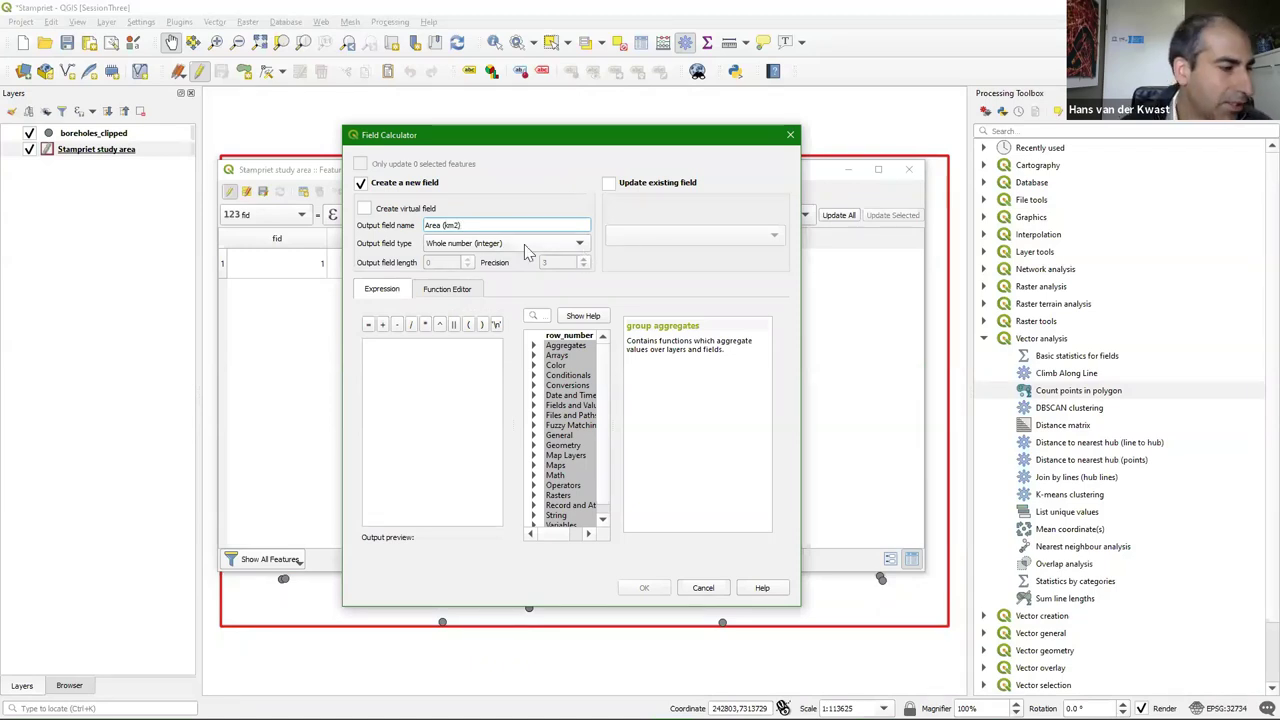
click(527, 247)
click(494, 270)
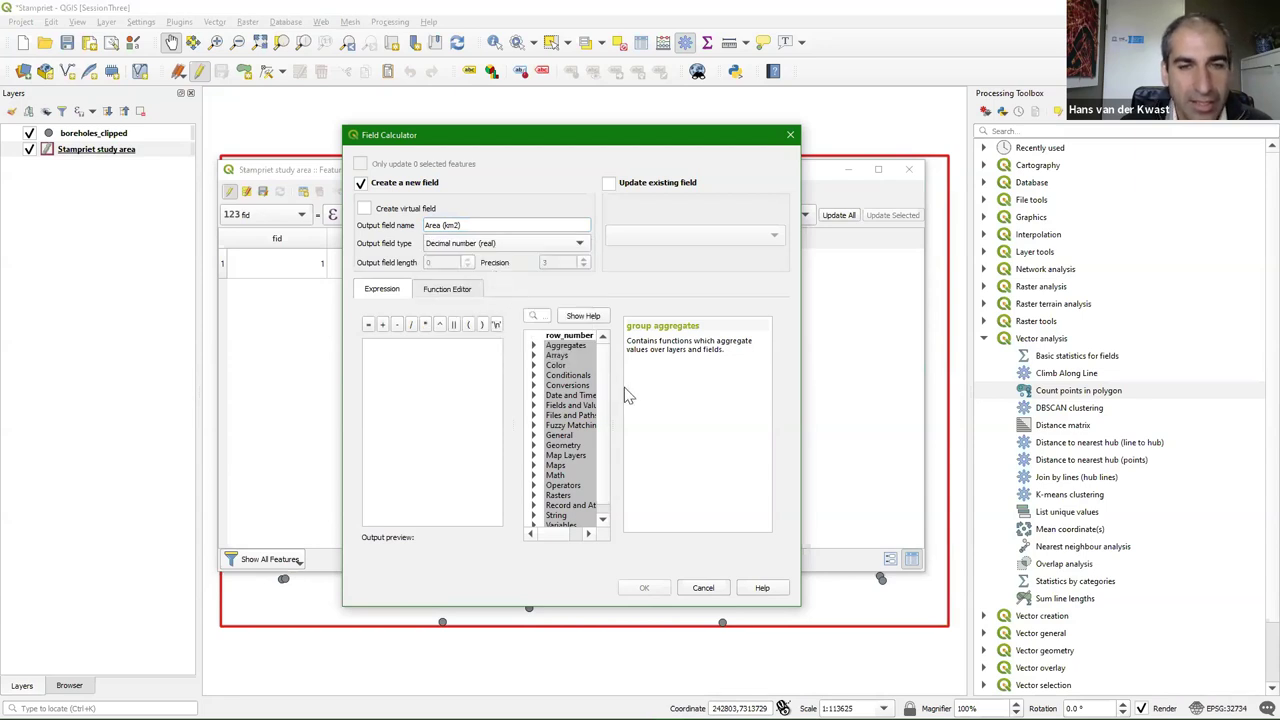
drag(802, 410, 940, 412)
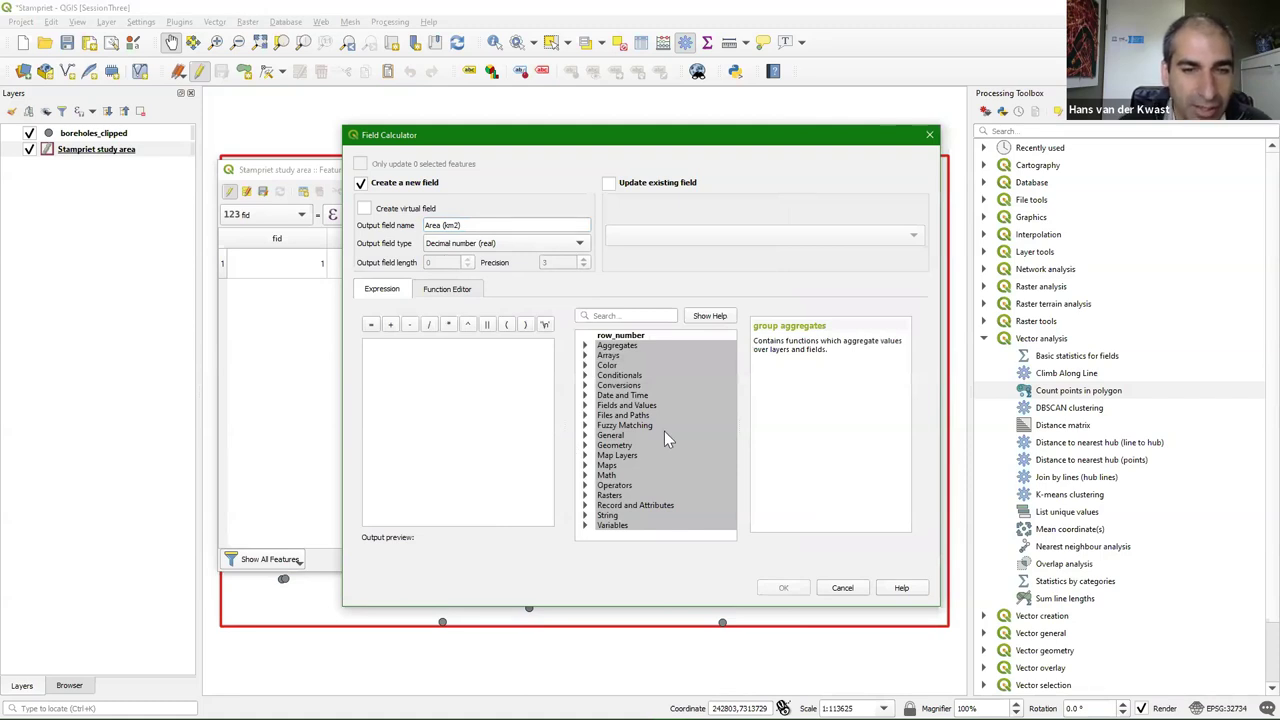
Use the expression $area / 1000000 and create the field, giving about 309.27 km2
click(586, 446)
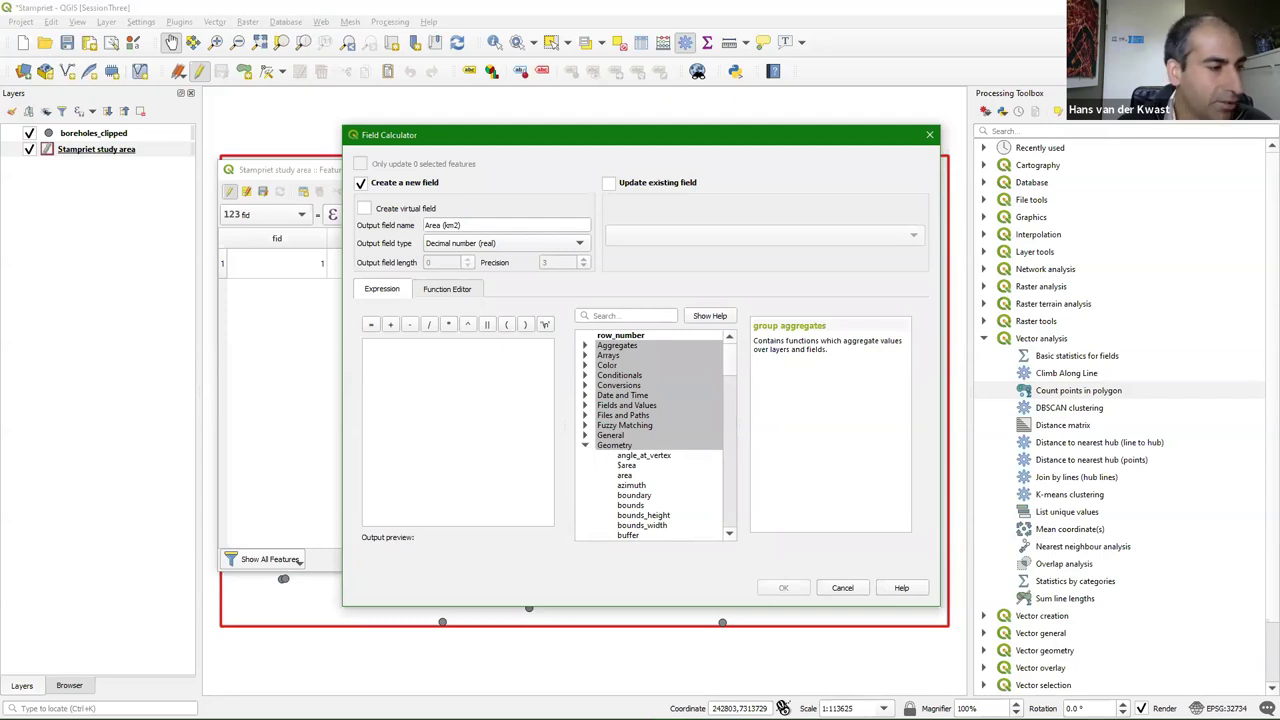
click(627, 465)
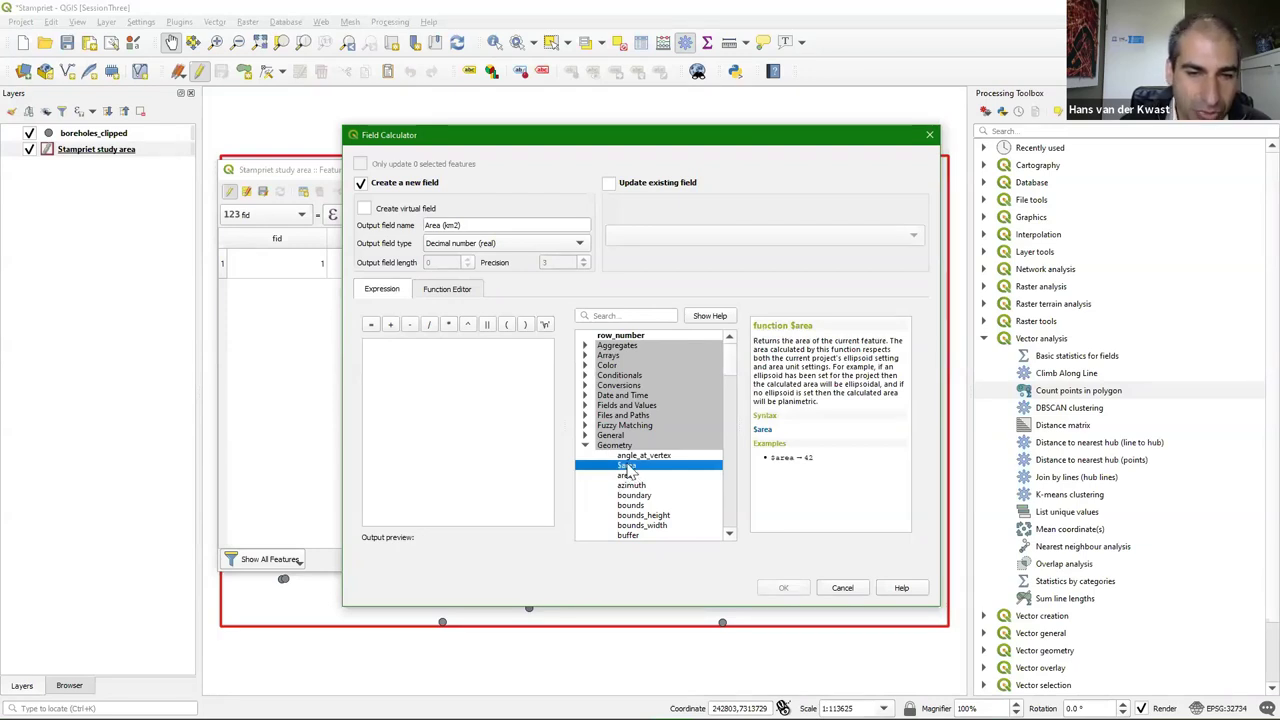
double_click(627, 467)
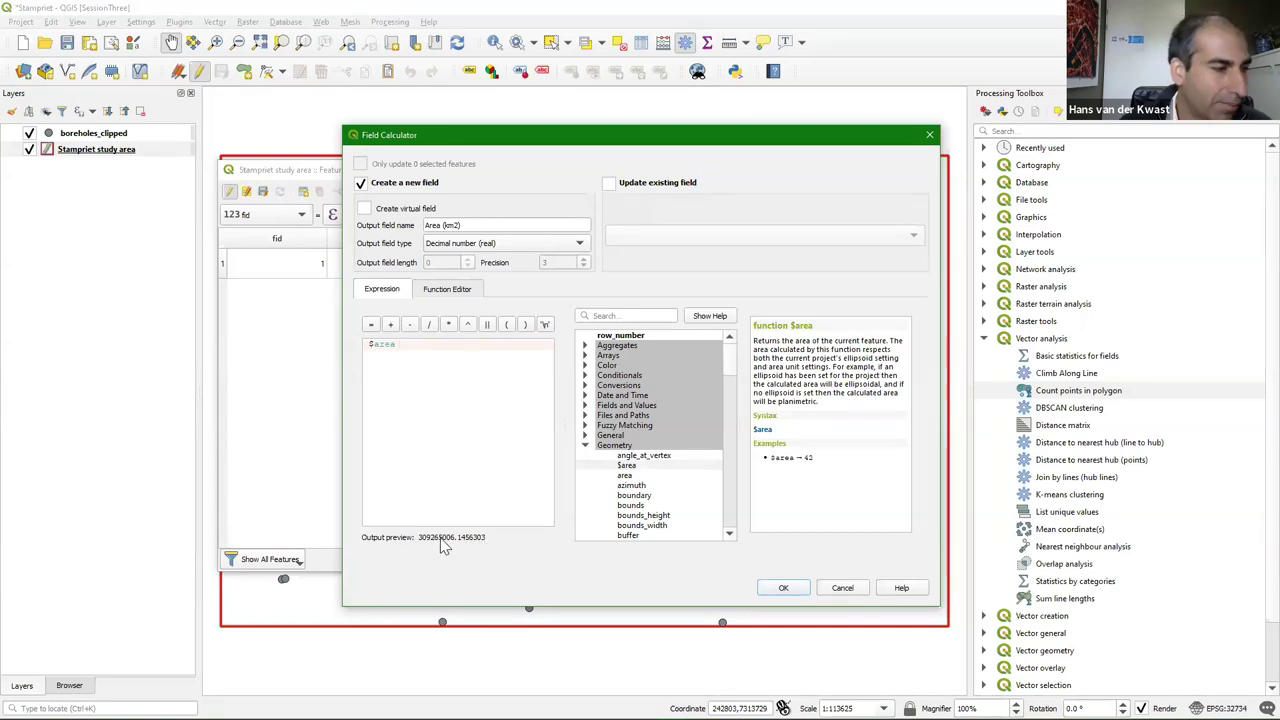
click(428, 326)
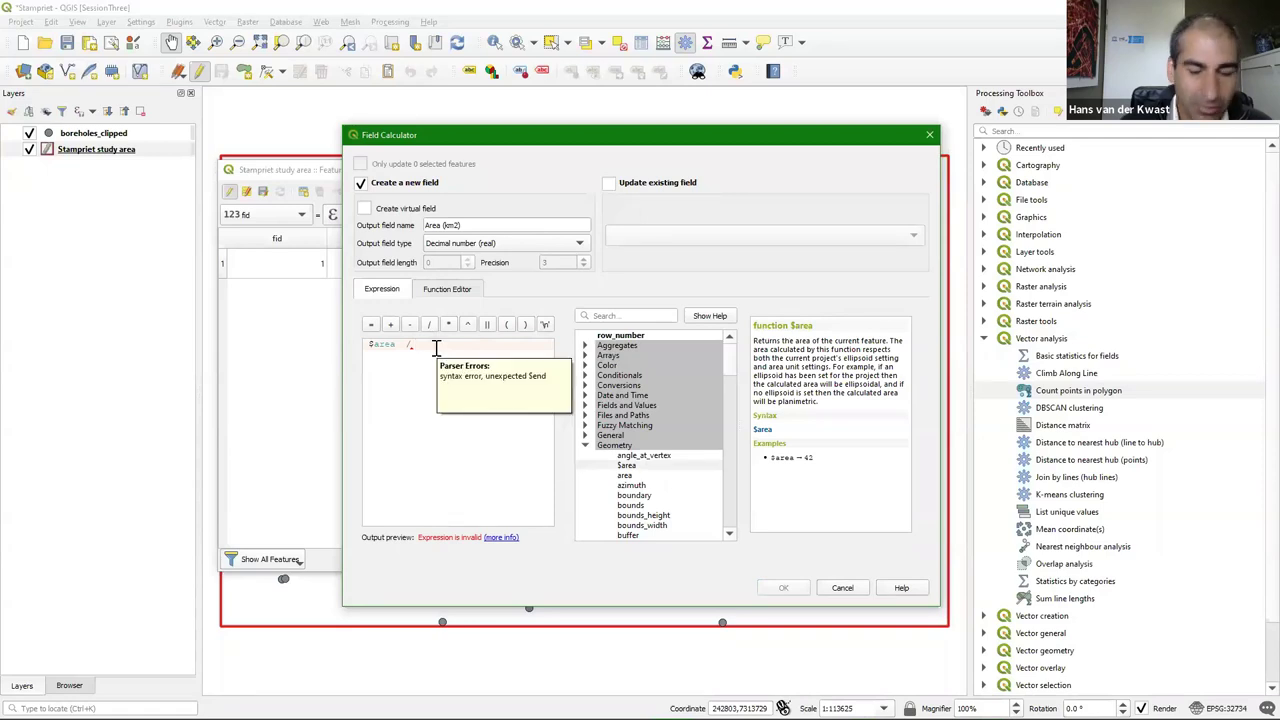
text(1)
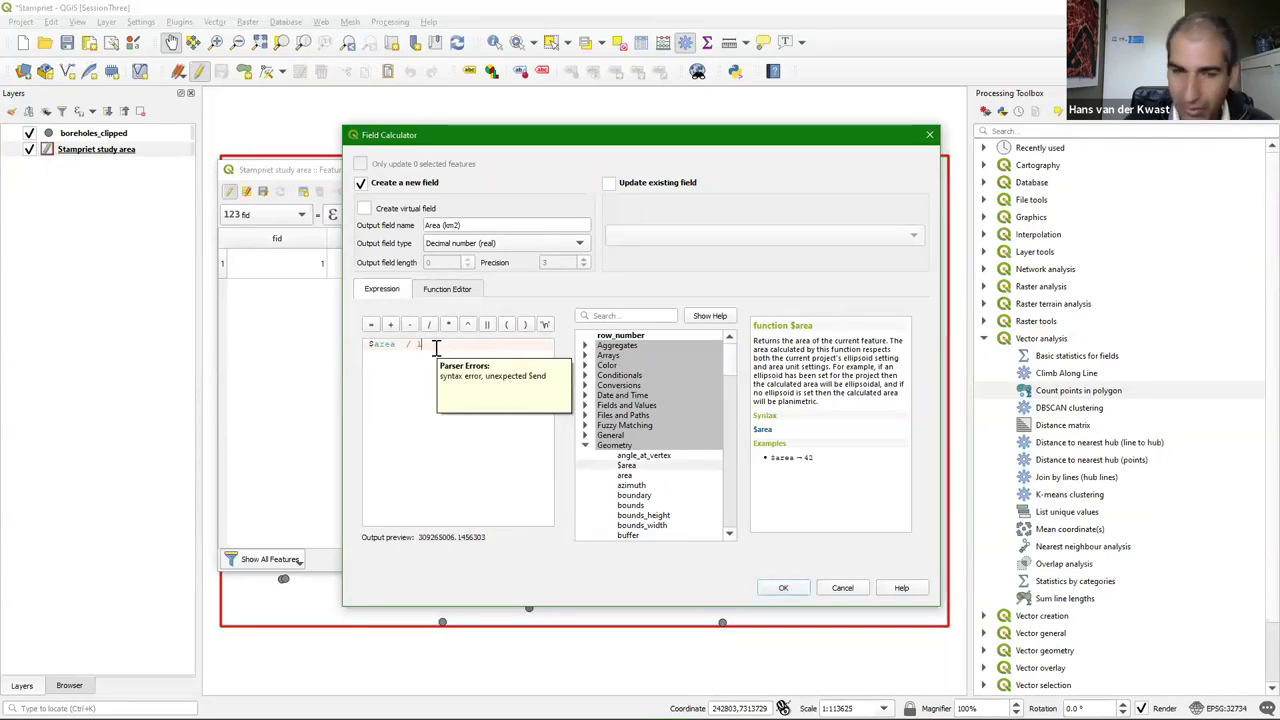
text(1)
key(BackSpace)
text(000000)
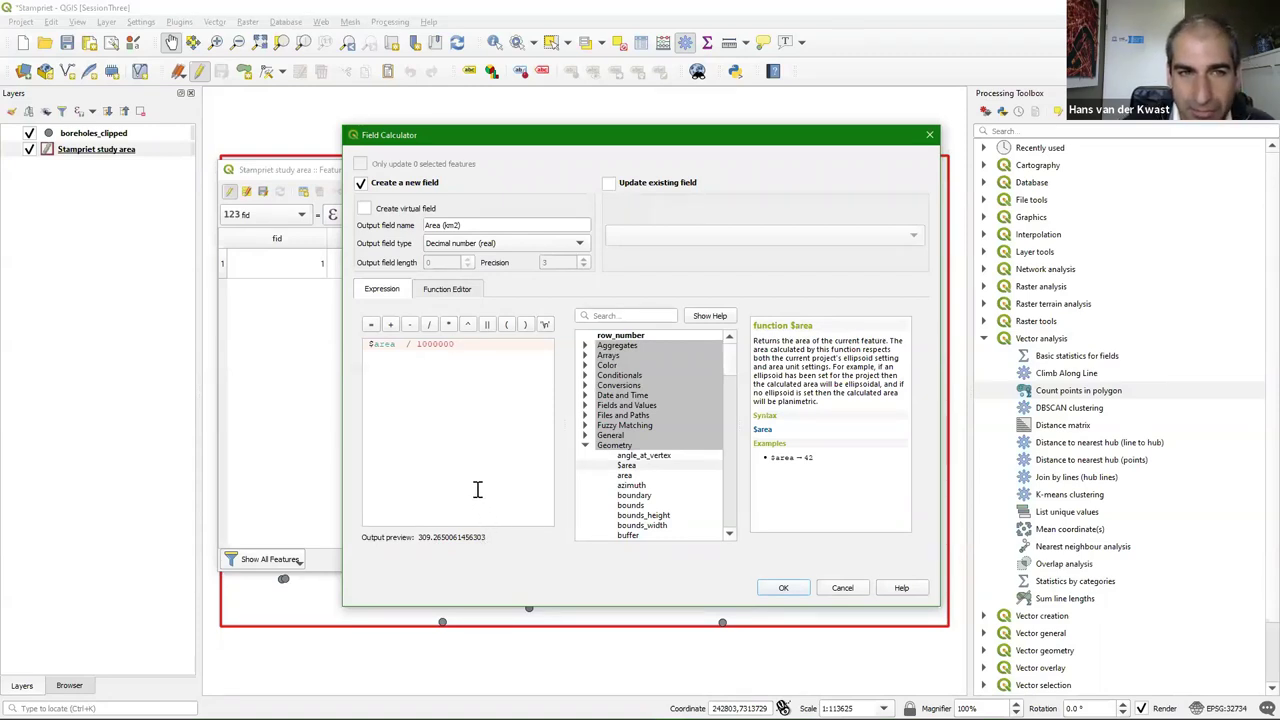
click(784, 588)
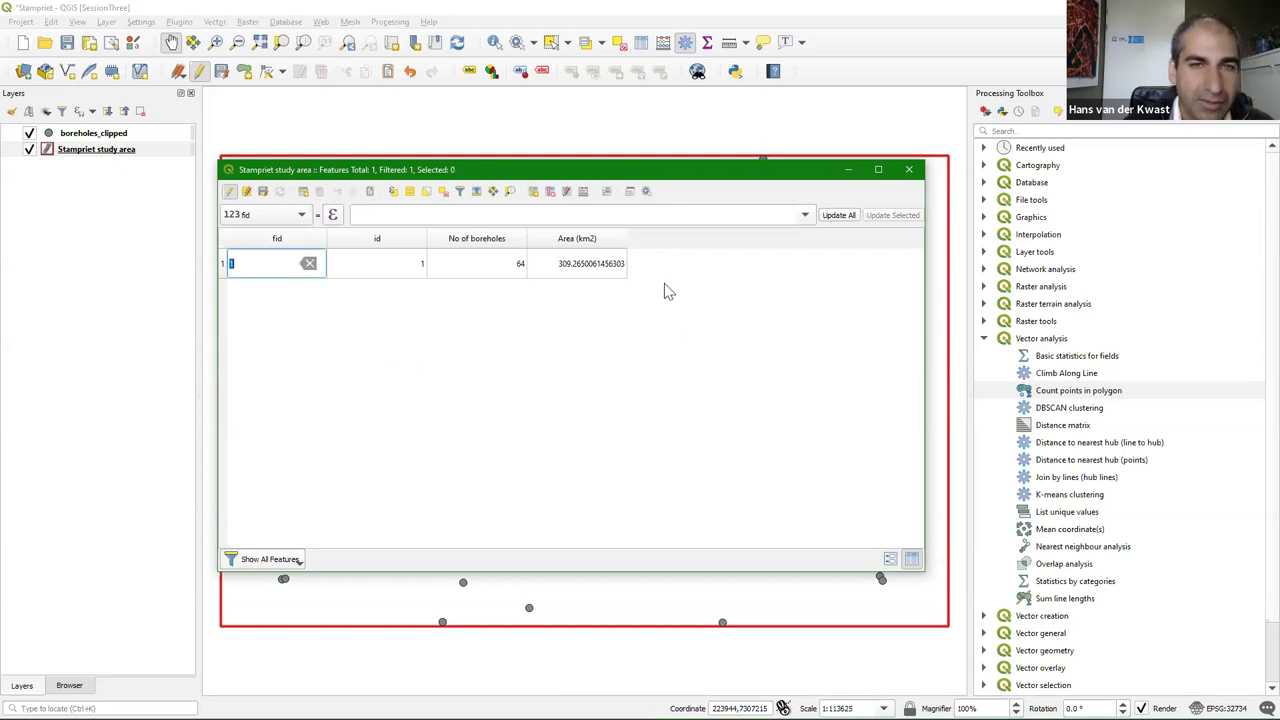
Create decimal field 'Borehole density per km2' as "No of boreholes" / "Area (km2)", about 0.207
click(586, 194)
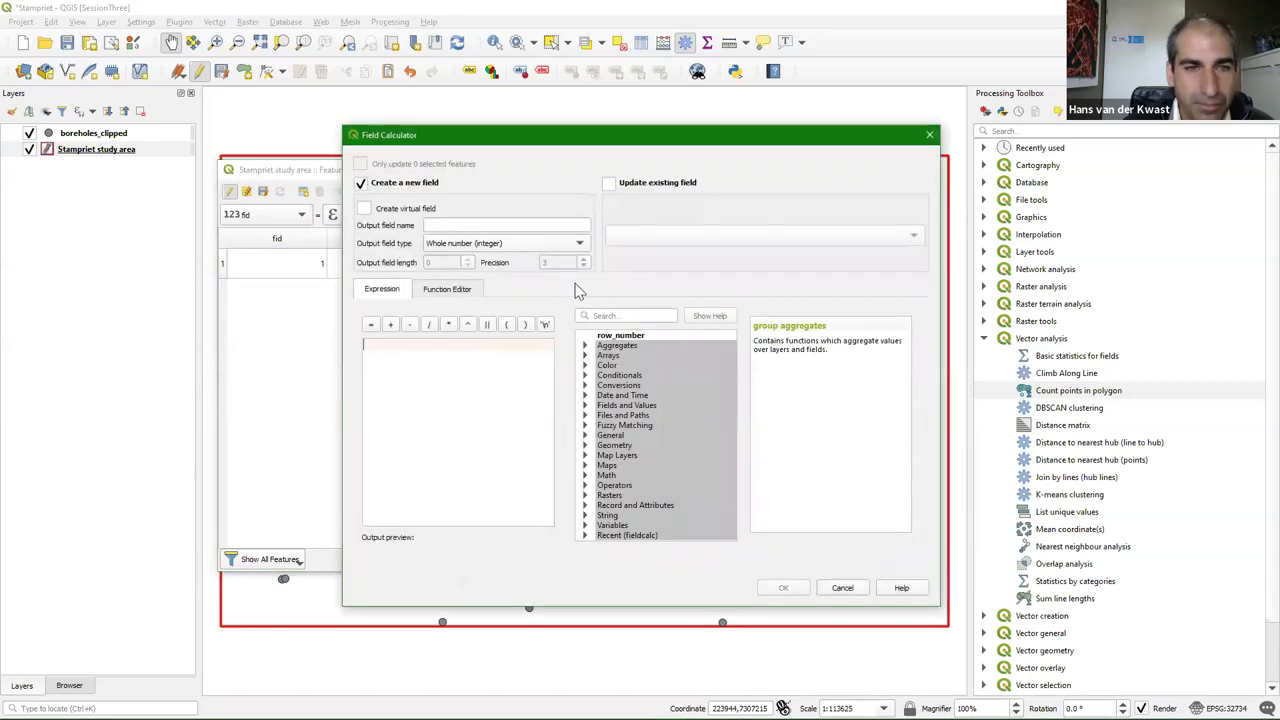
click(446, 224)
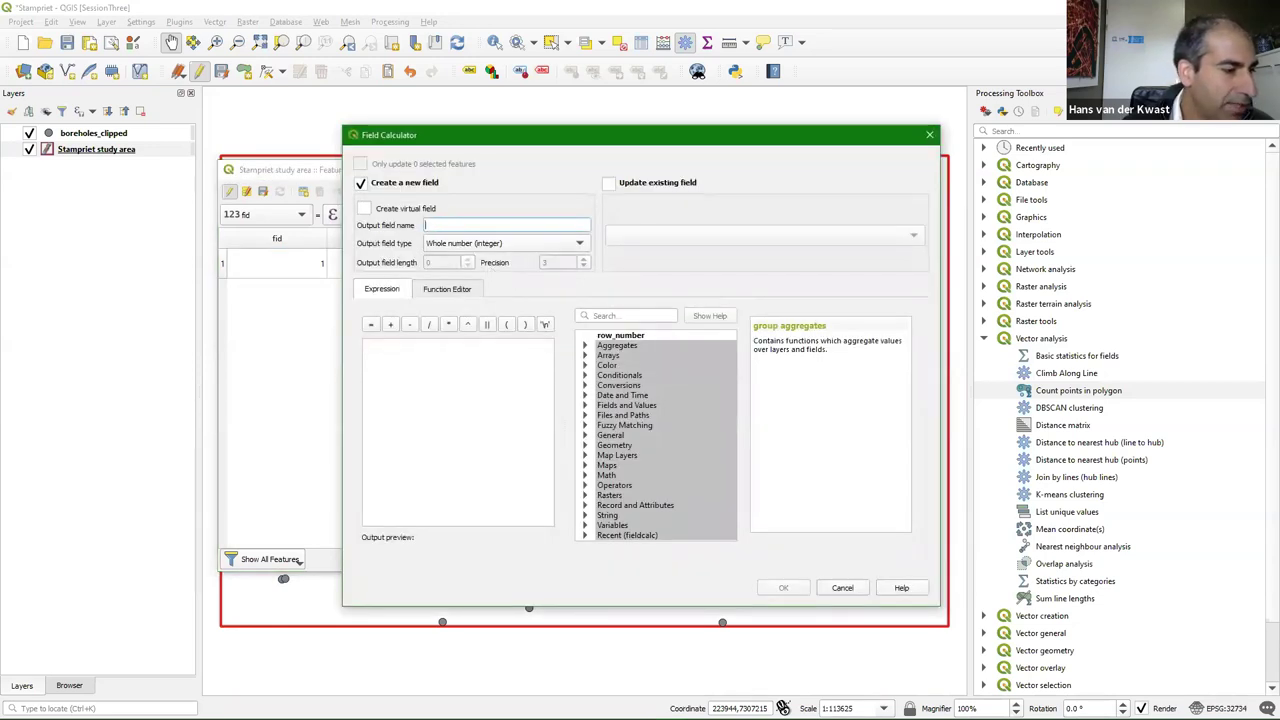
text(Borehole )
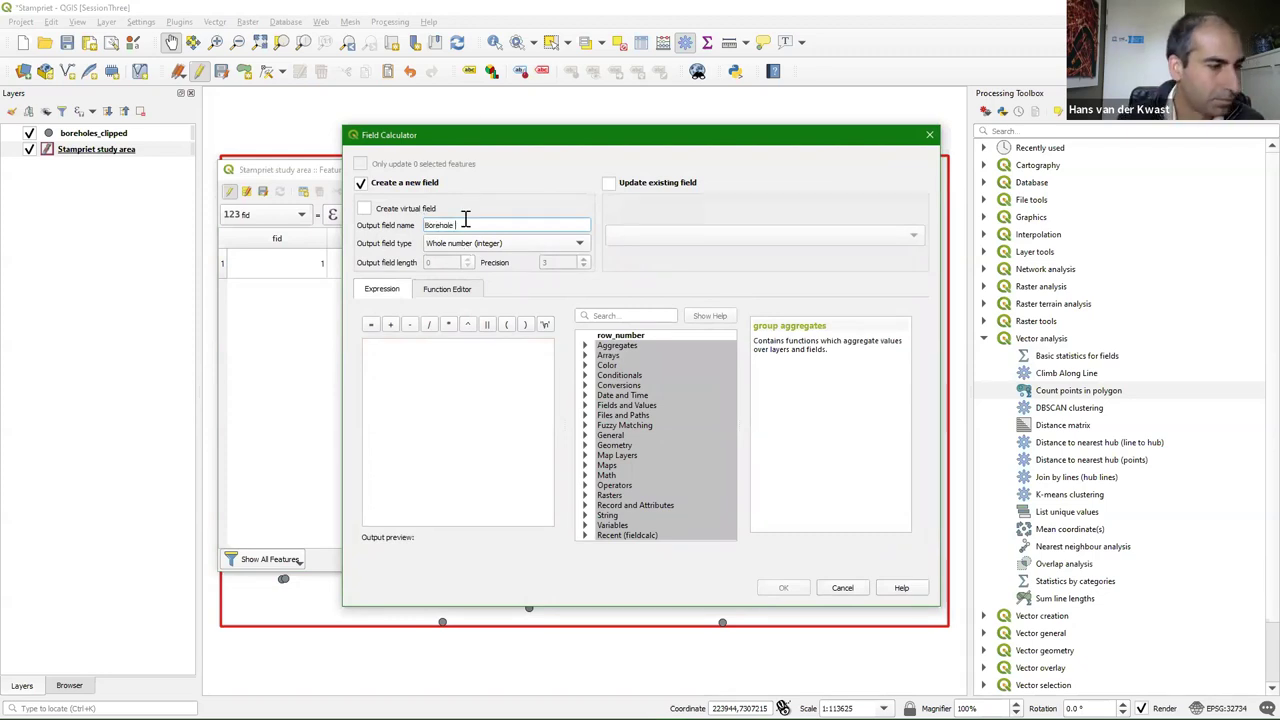
text(depsity per km2)
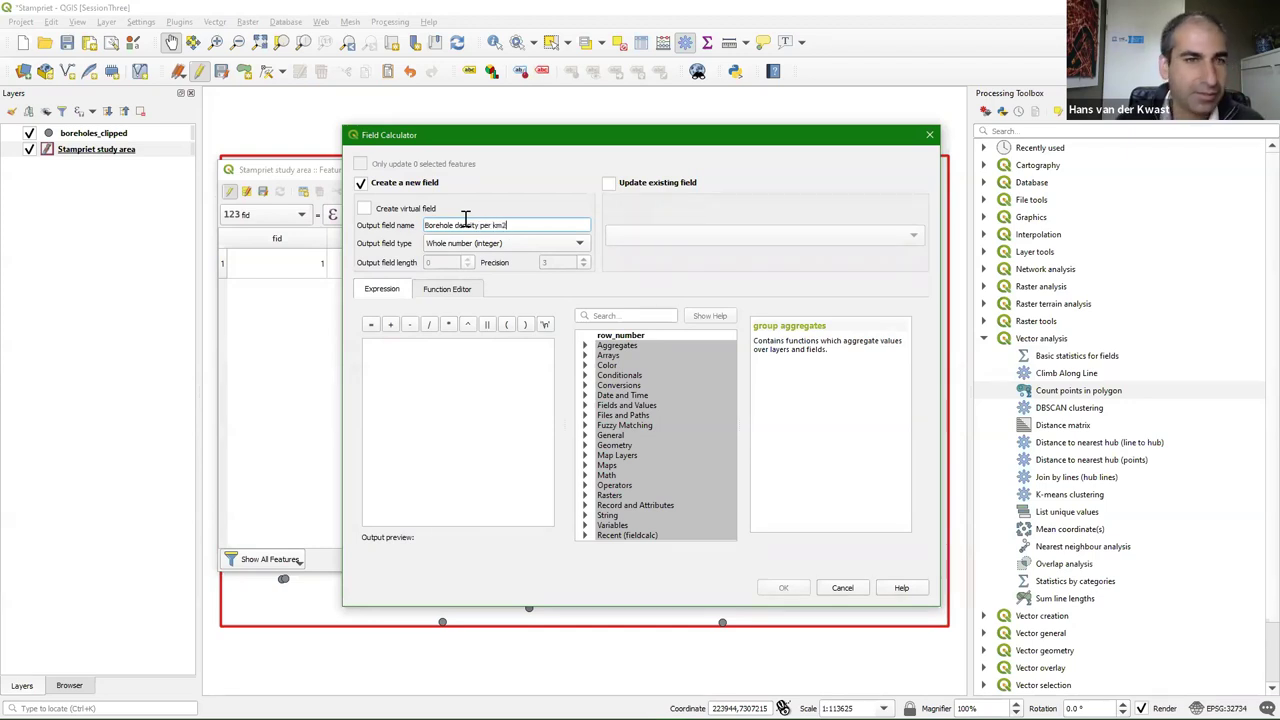
click(476, 246)
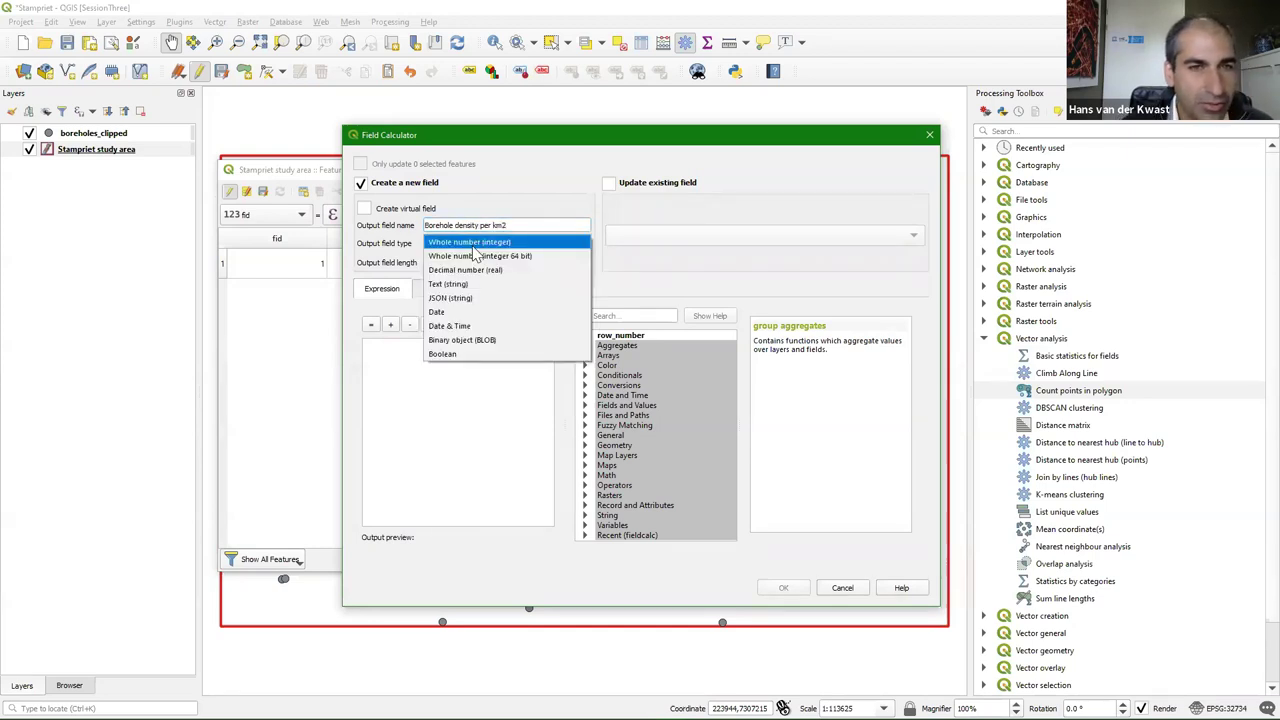
click(469, 272)
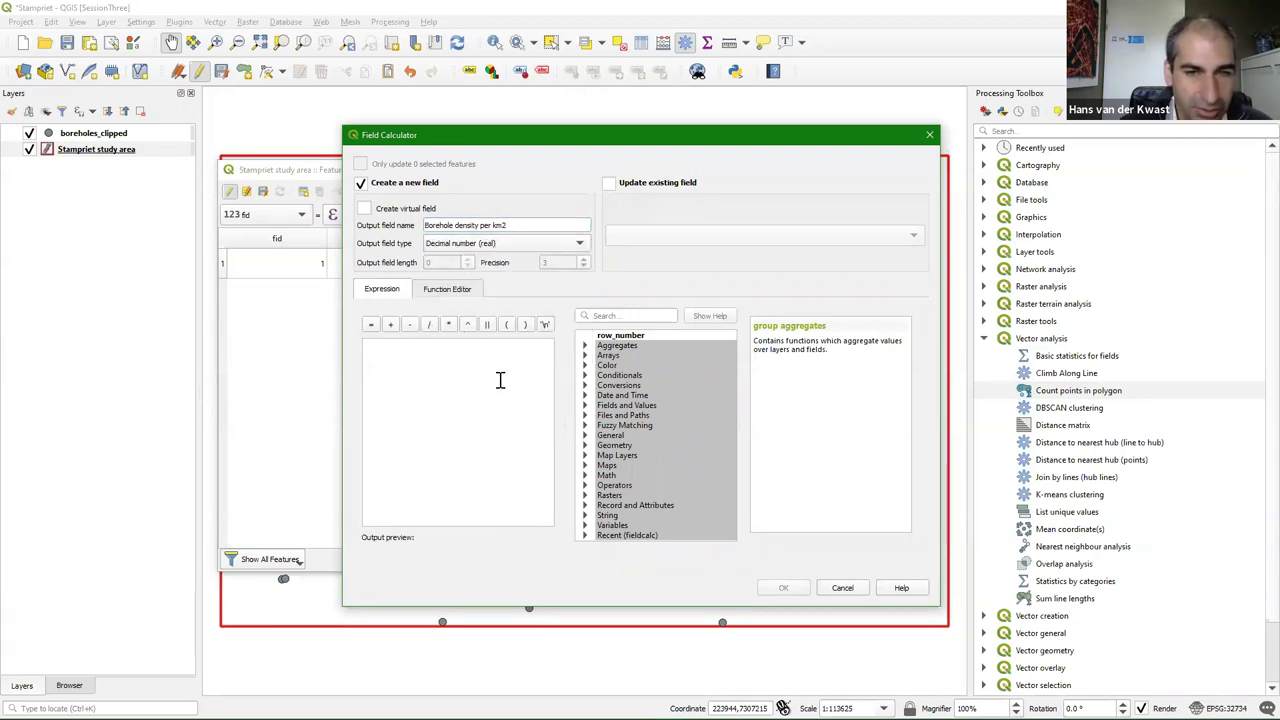
click(587, 406)
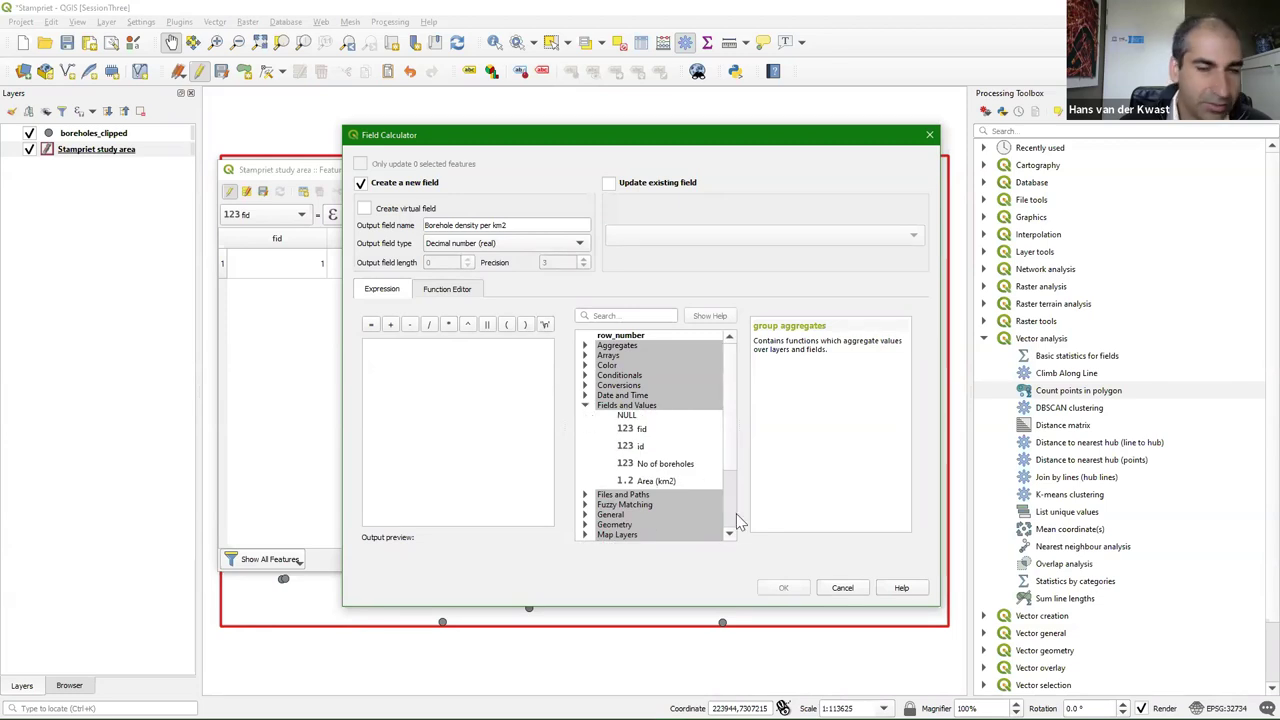
double_click(662, 464)
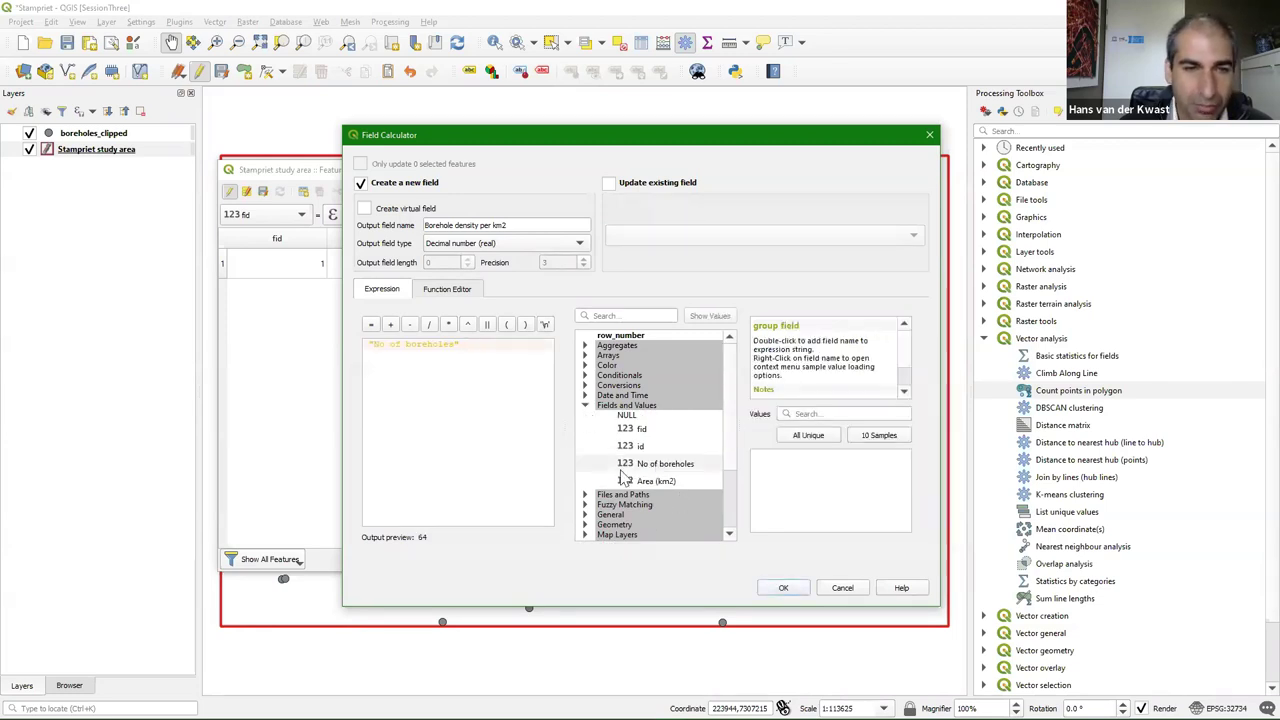
click(429, 325)
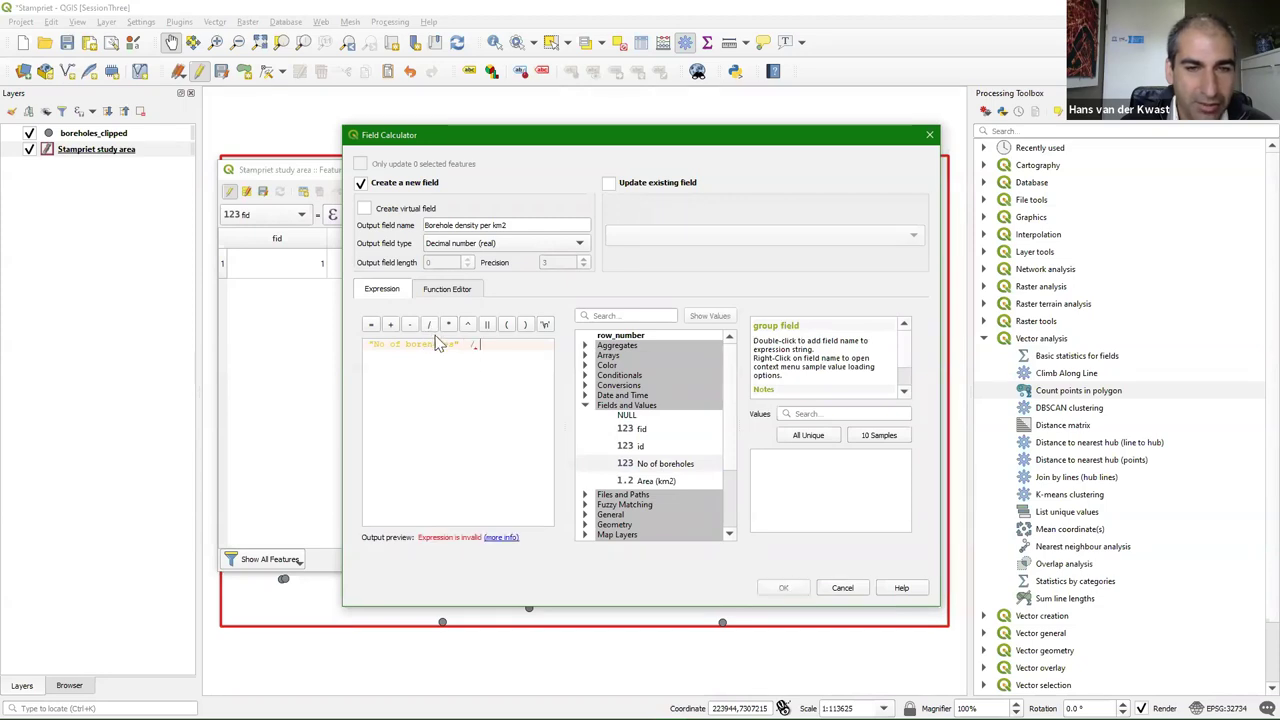
double_click(659, 485)
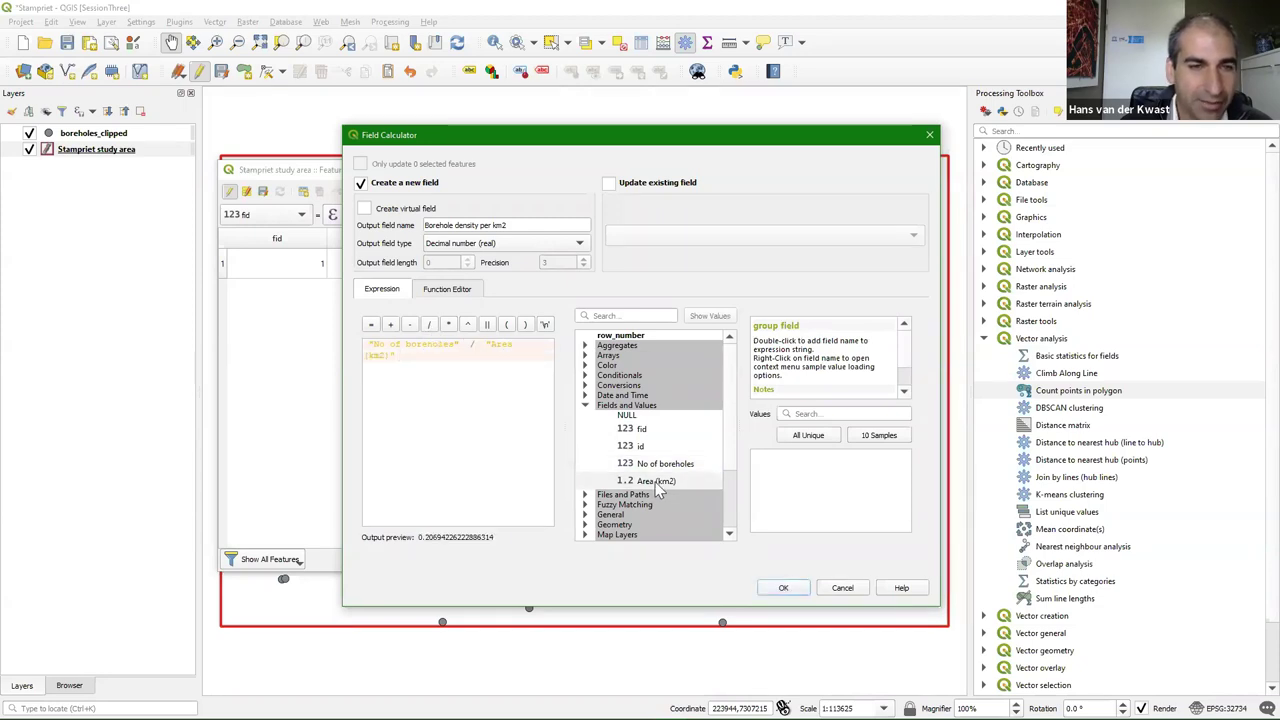
scroll(441, 386, up, 1)
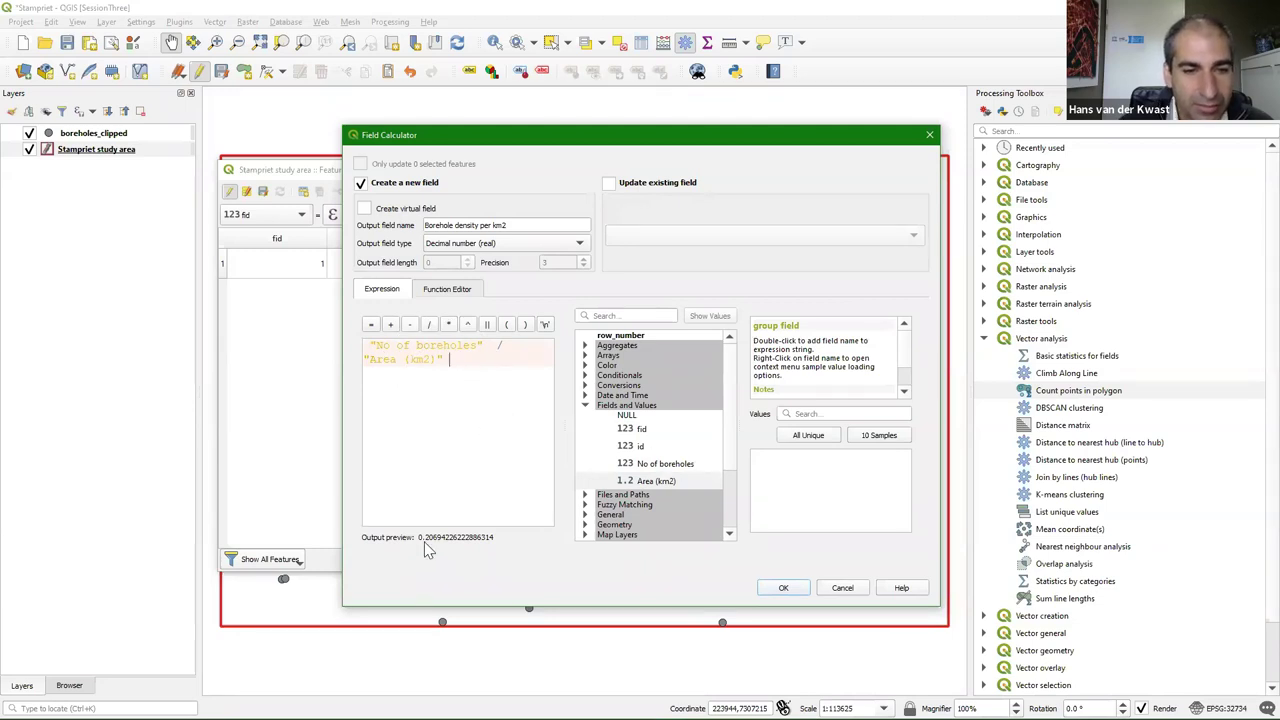
click(781, 588)
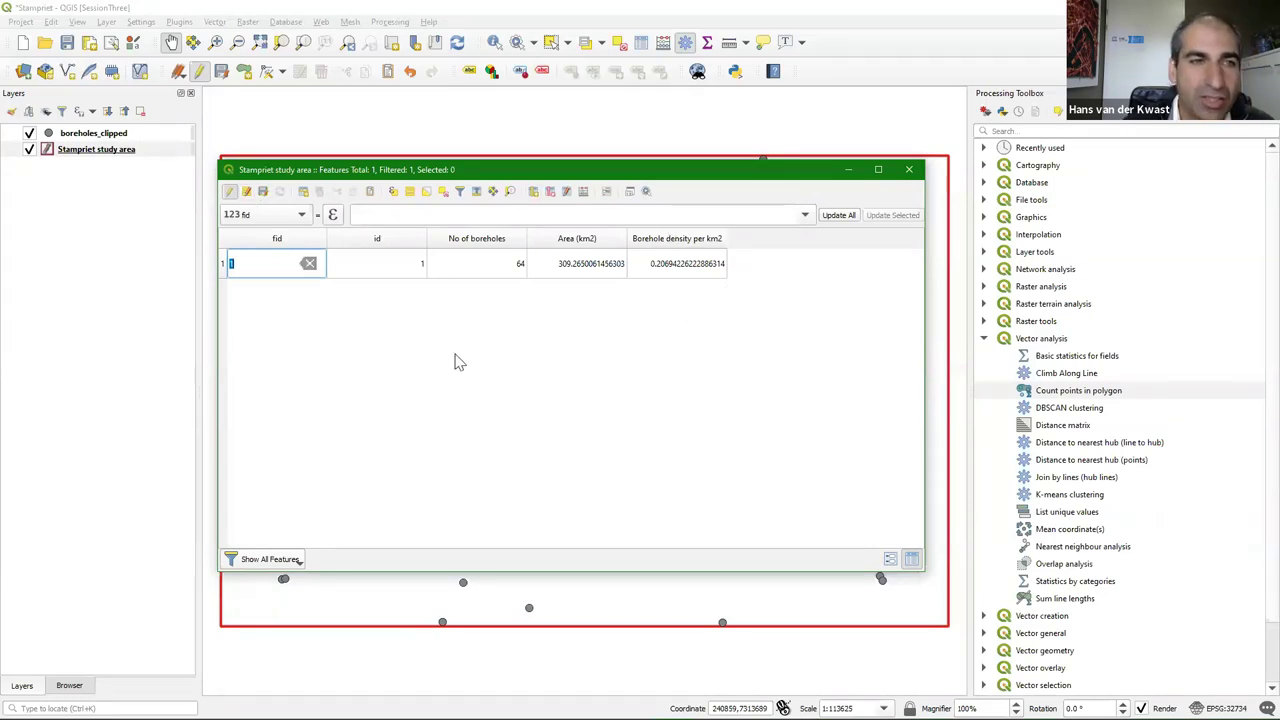
Stop editing with Save to keep the new fields, then close the attribute table
click(229, 193)
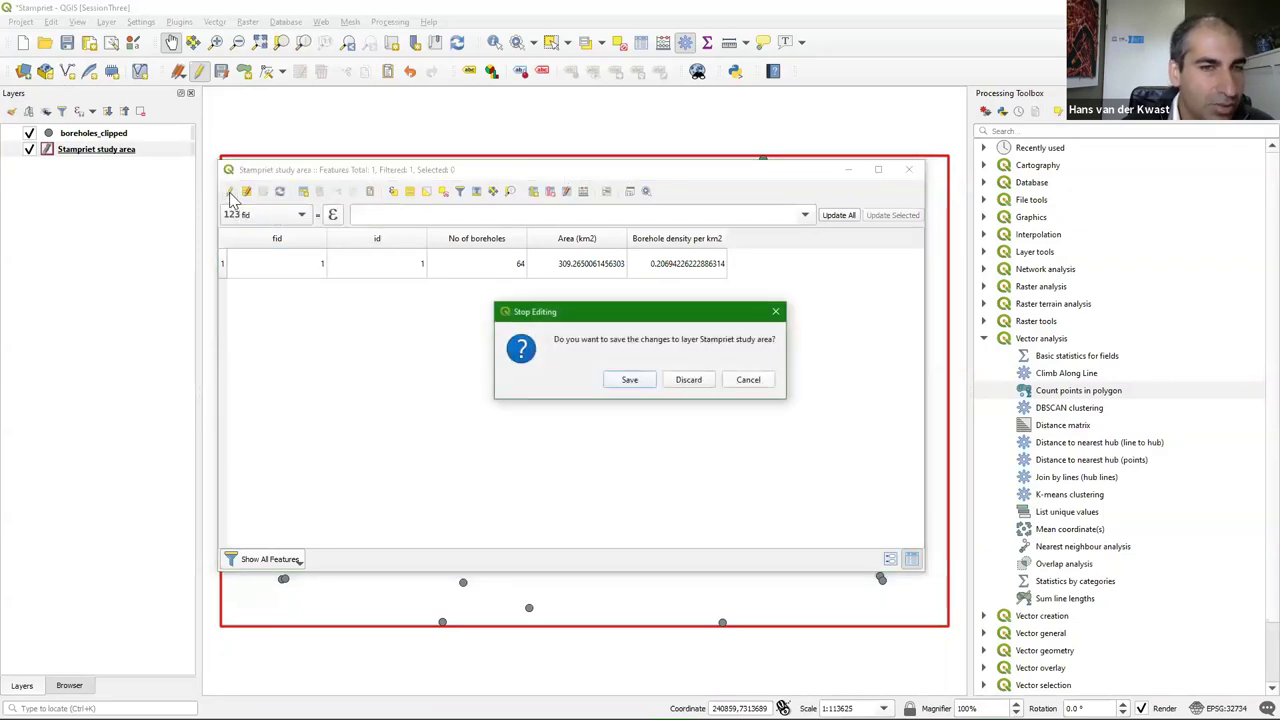
click(628, 381)
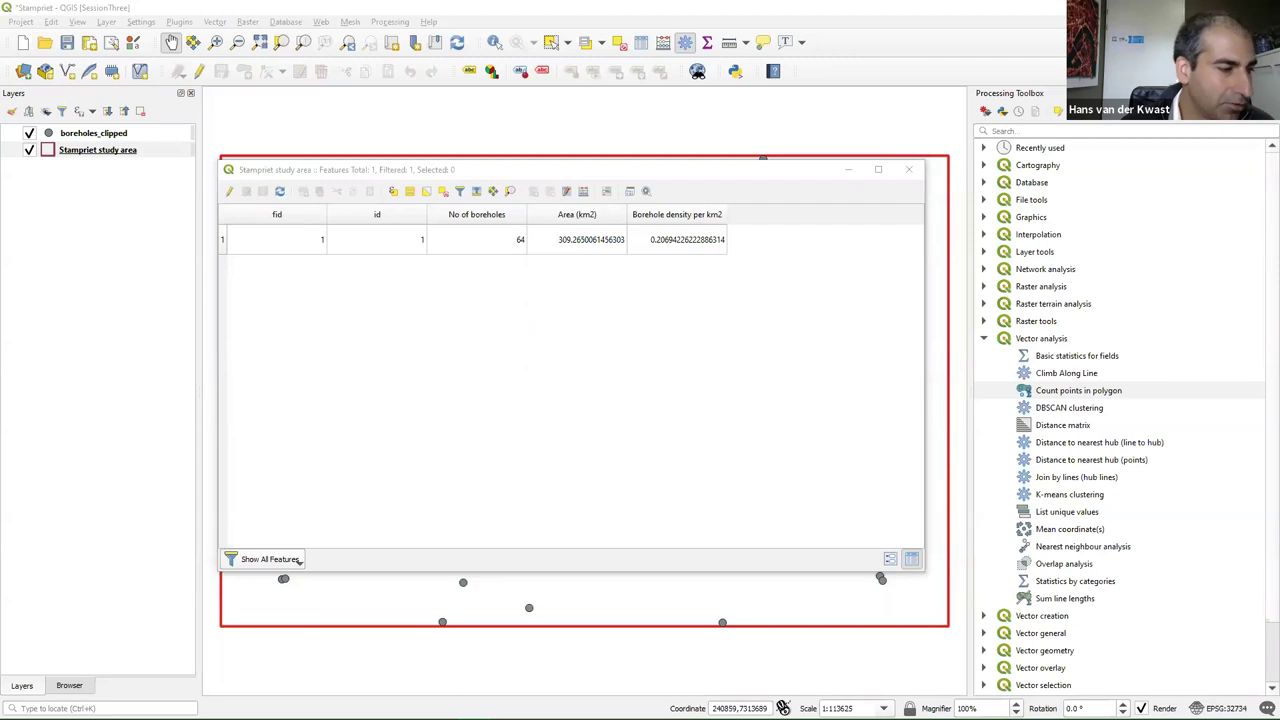
click(910, 172)
click(910, 172)
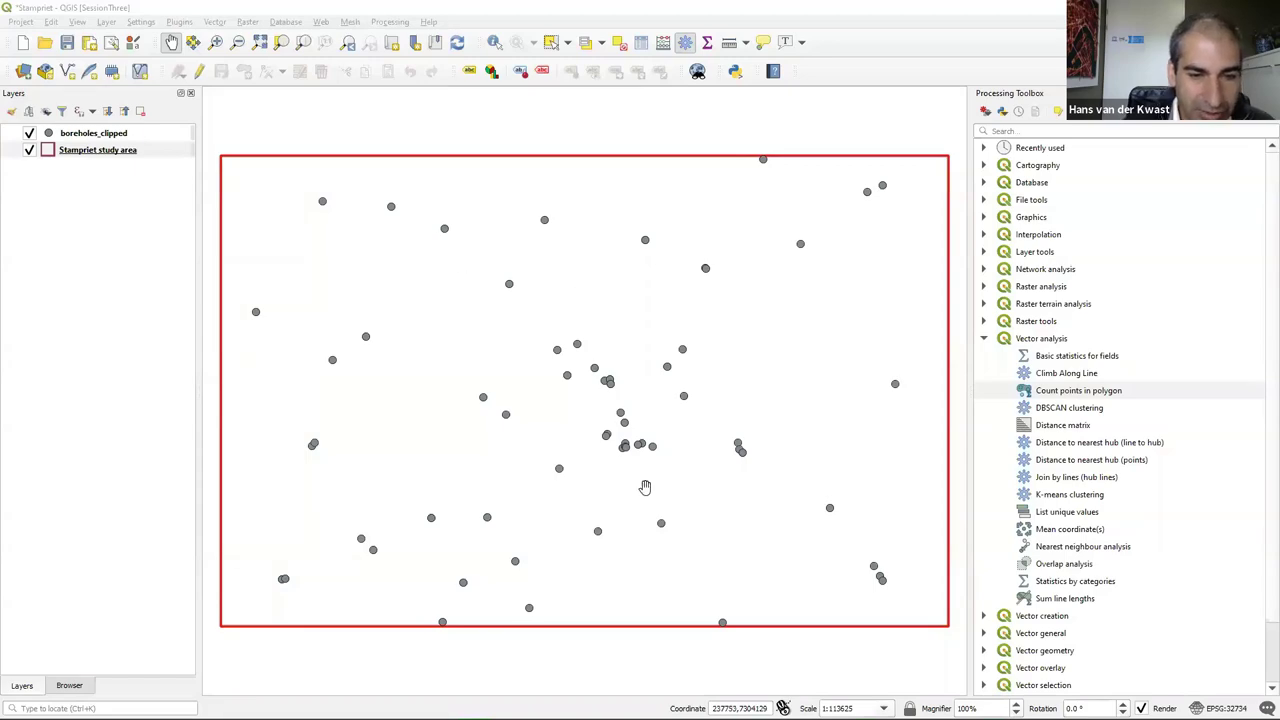
Switch from QGIS to the Firefox window showing USGS EarthExplorer
key(alt+Tab)
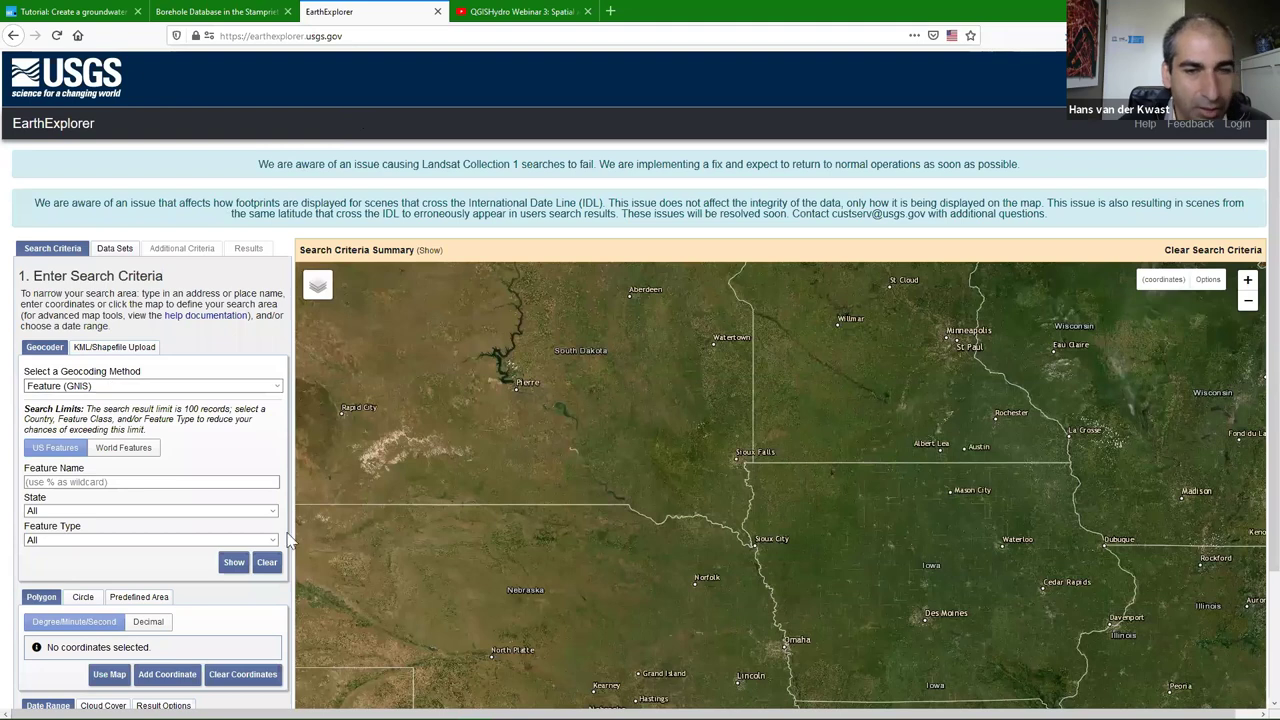
click(115, 249)
scroll(155, 591, down, 2)
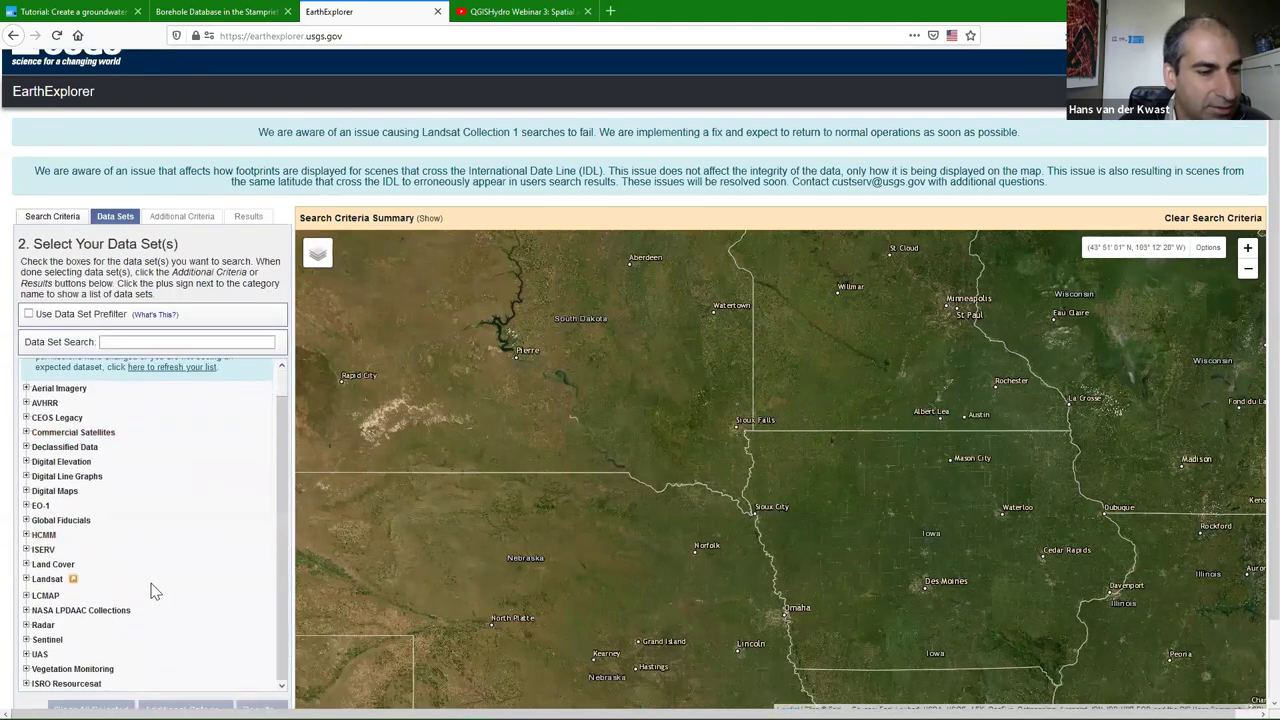
scroll(85, 537, down, 1)
scroll(130, 520, down, 1)
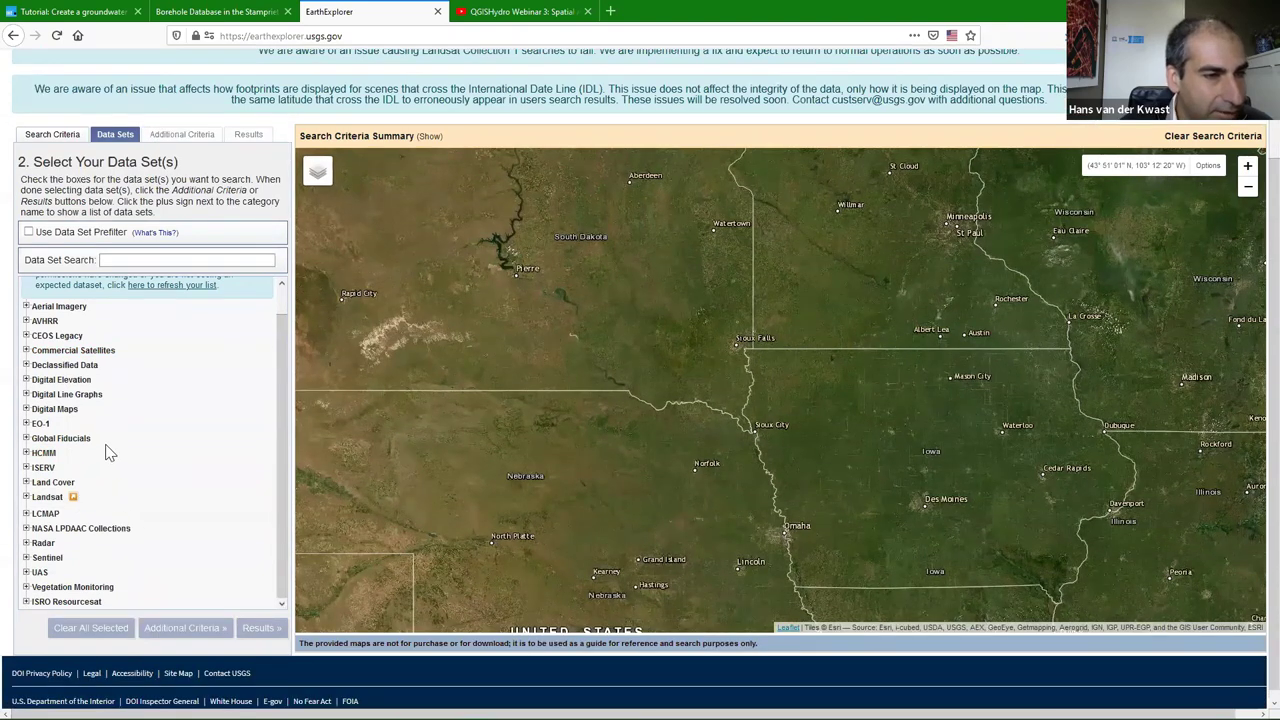
click(26, 371)
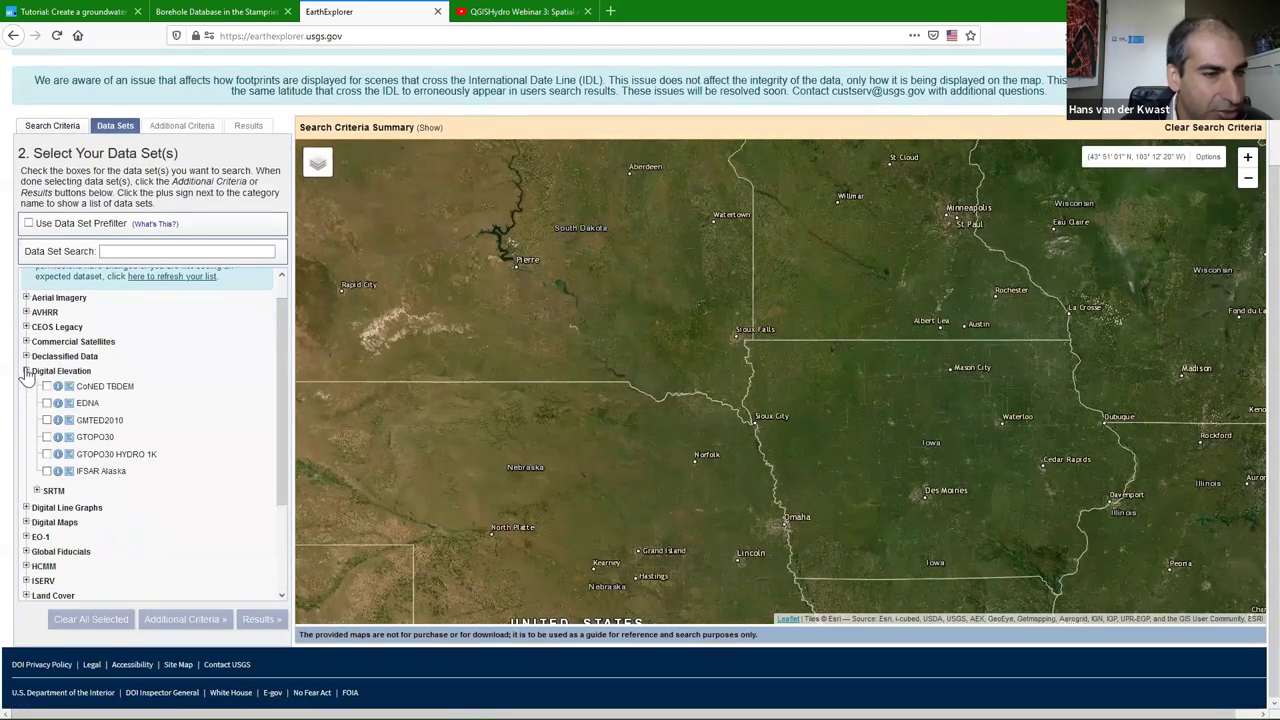
click(36, 491)
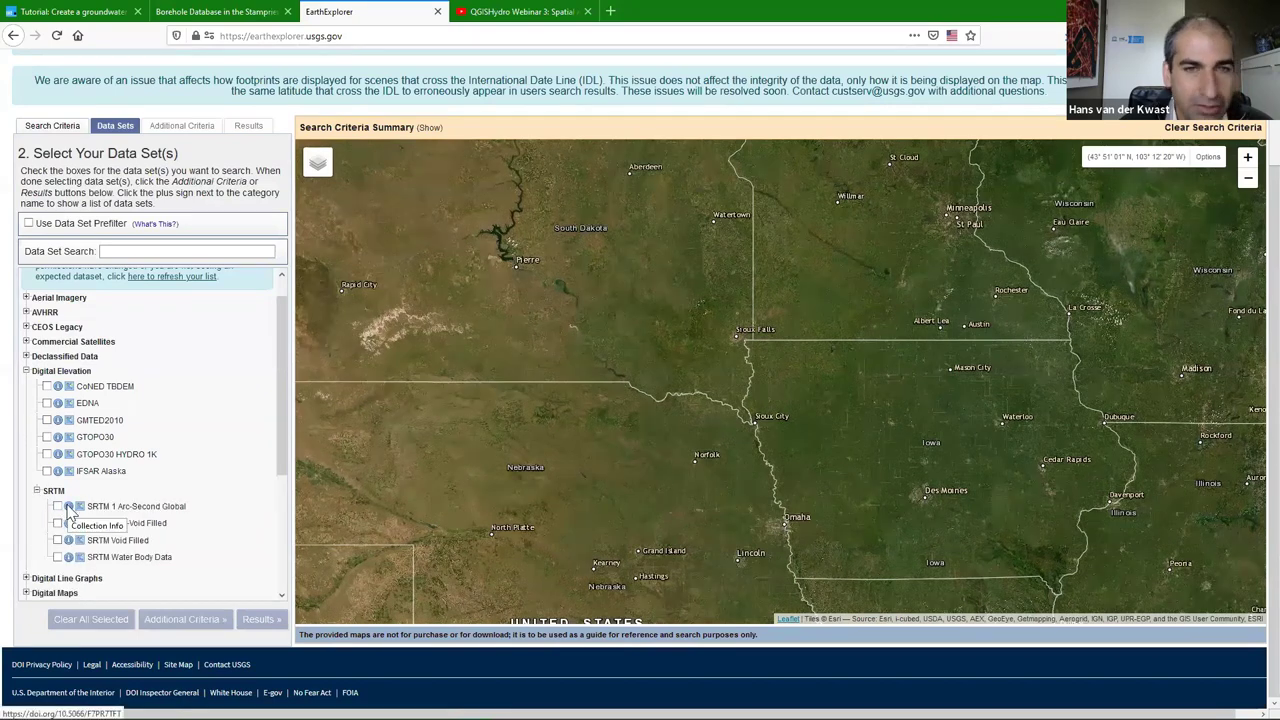
click(68, 508)
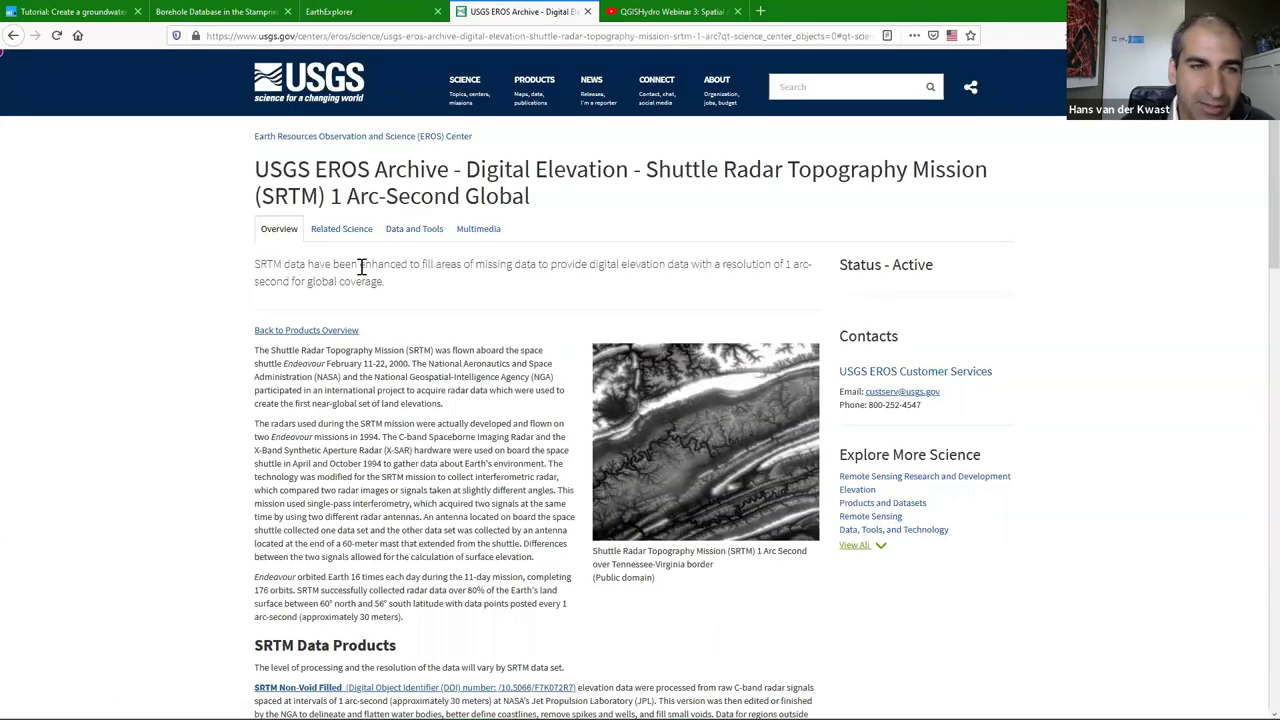
scroll(360, 270, down, 2)
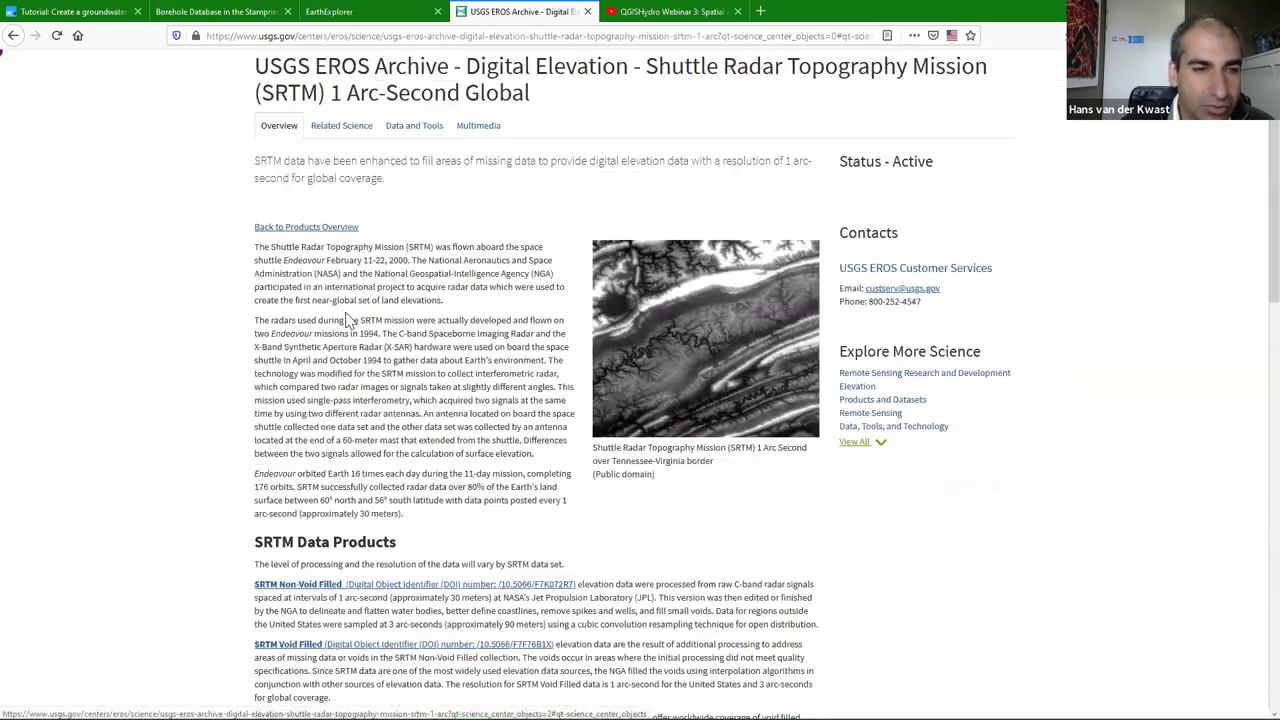
scroll(320, 345, down, 8)
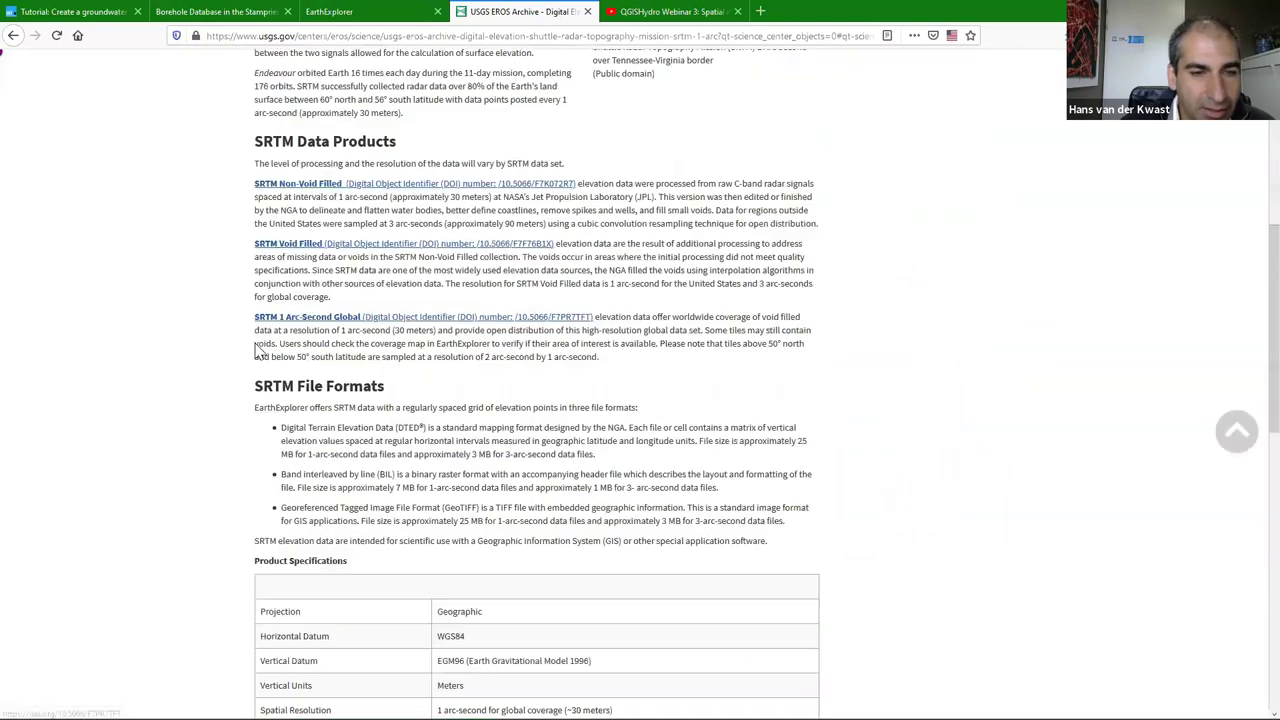
scroll(258, 350, down, 5)
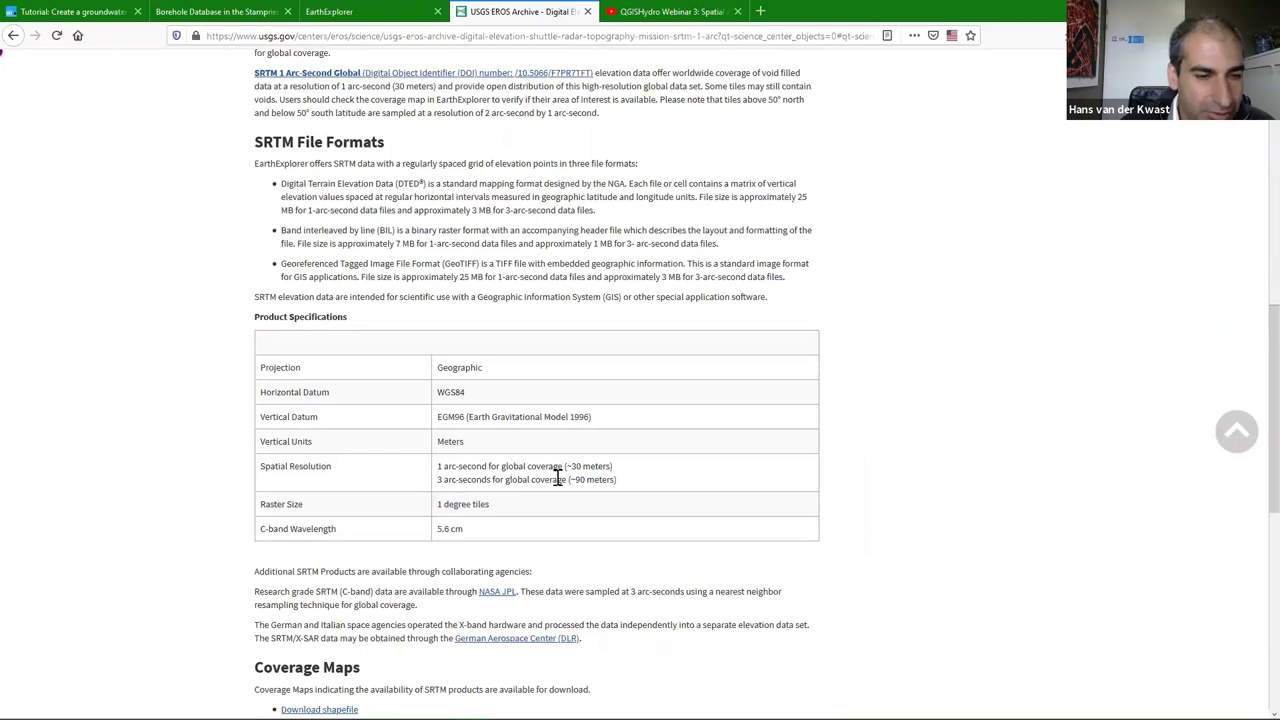
scroll(691, 486, down, 5)
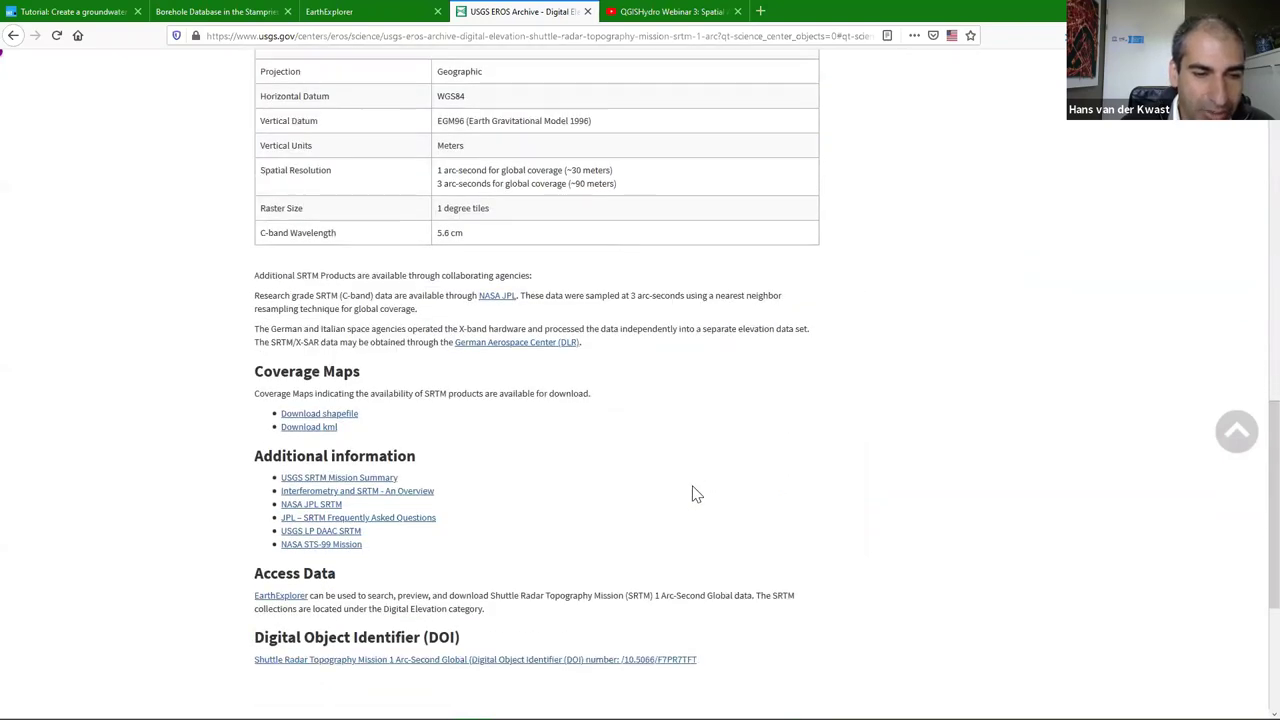
scroll(690, 491, up, 15)
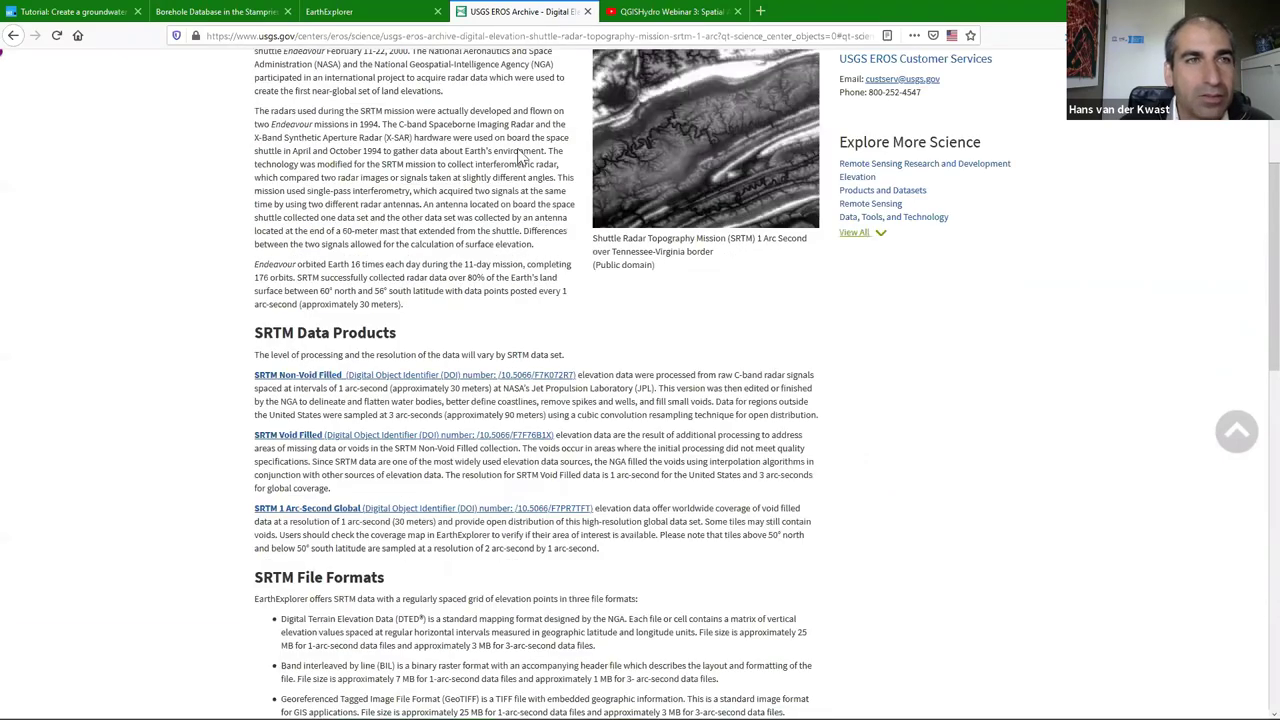
scroll(496, 420, up, 6)
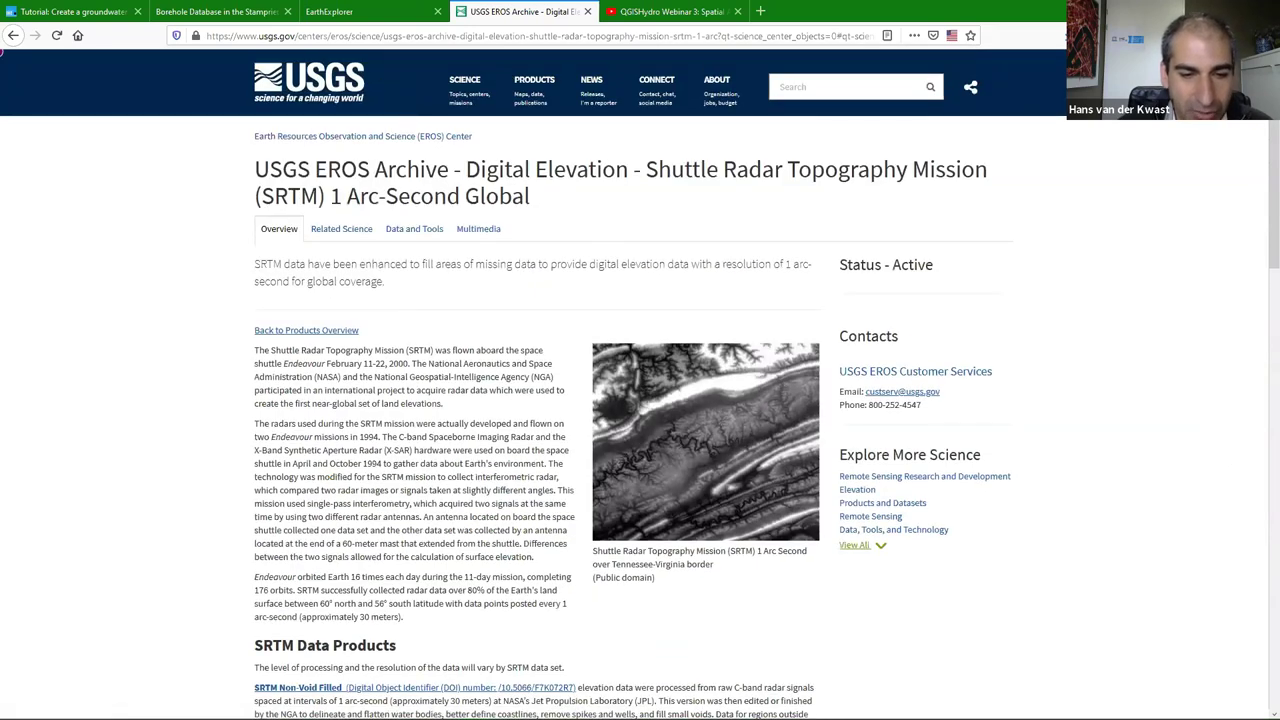
Search the plugin manager for 'srt' and install the SRTM-Downloader plugin
click(408, 707)
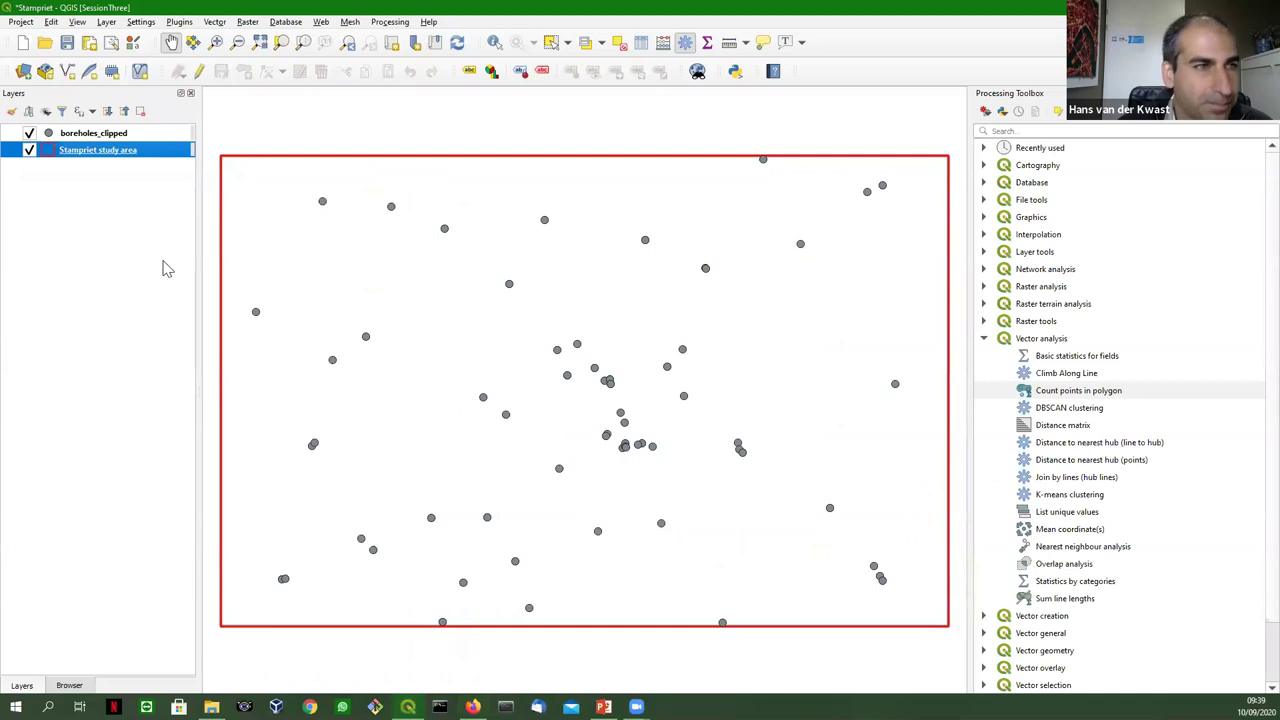
click(180, 22)
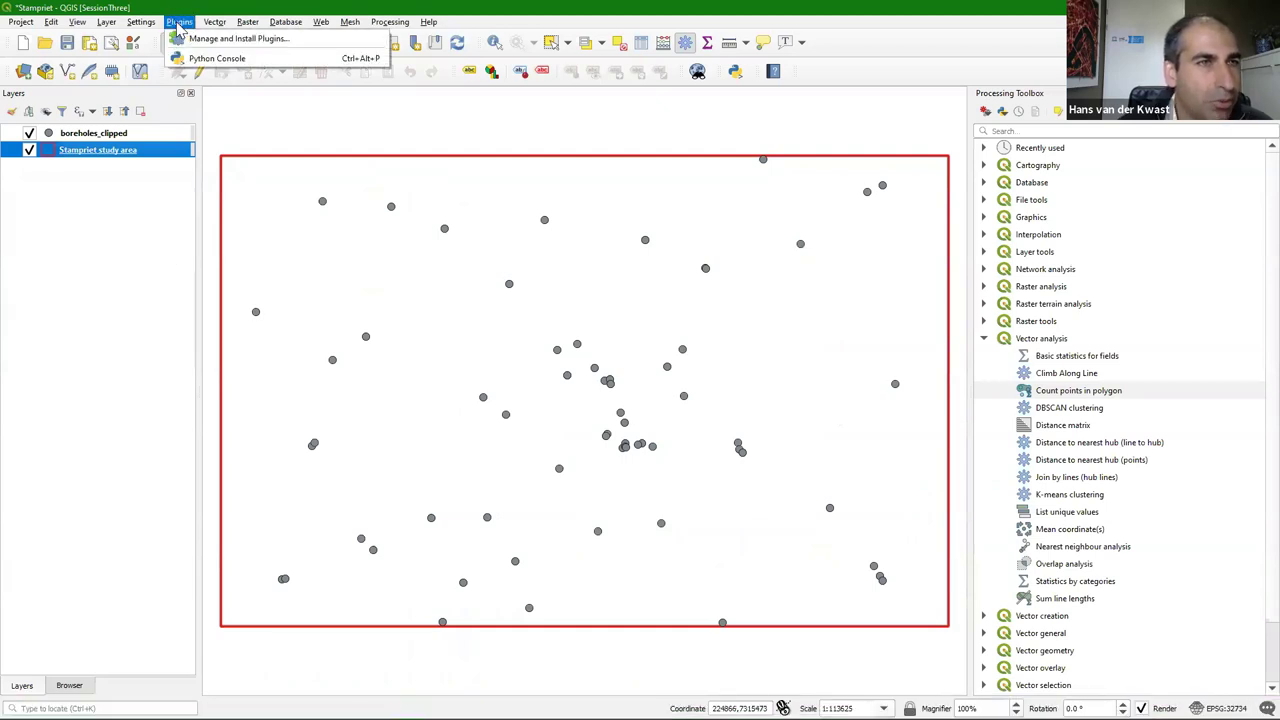
click(238, 40)
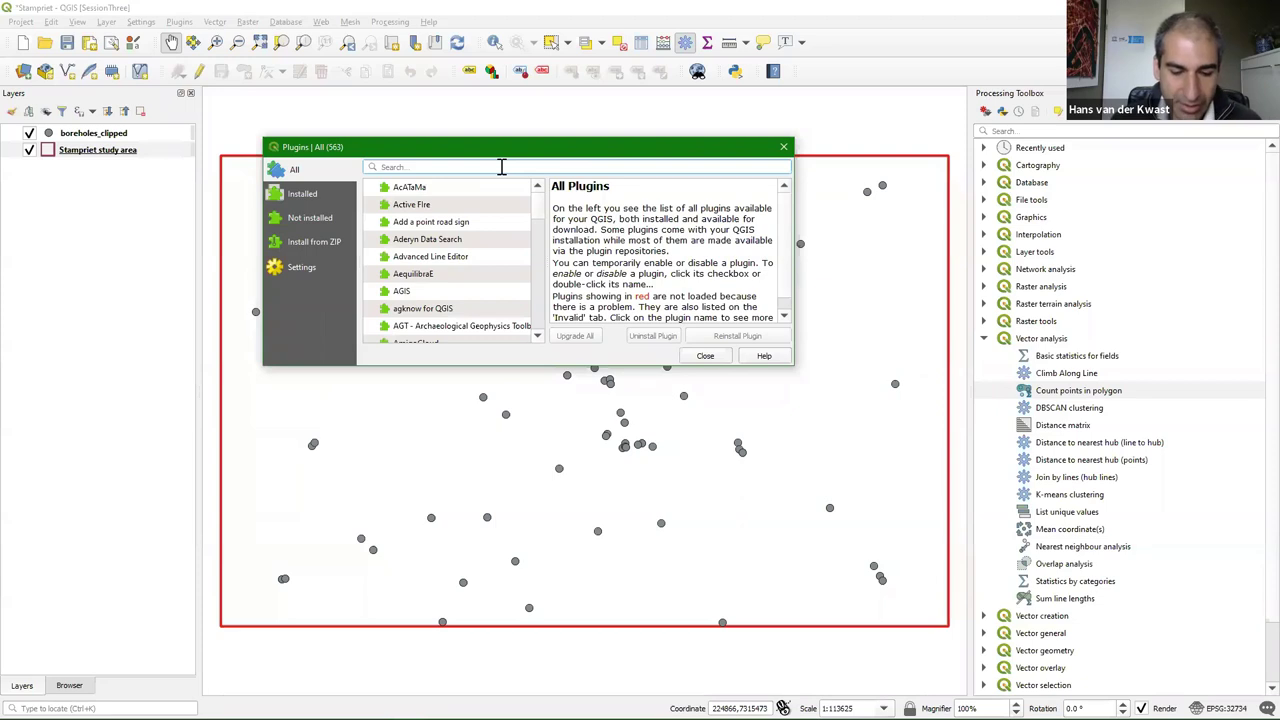
text(srt)
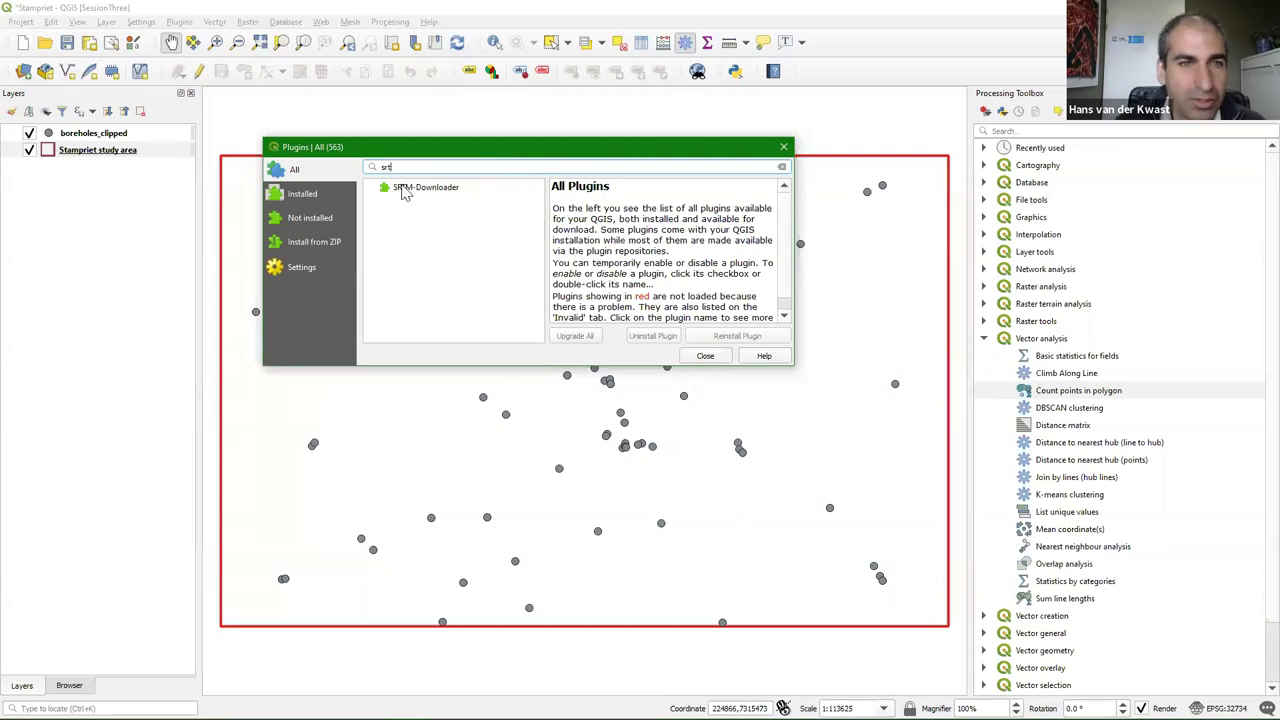
click(405, 188)
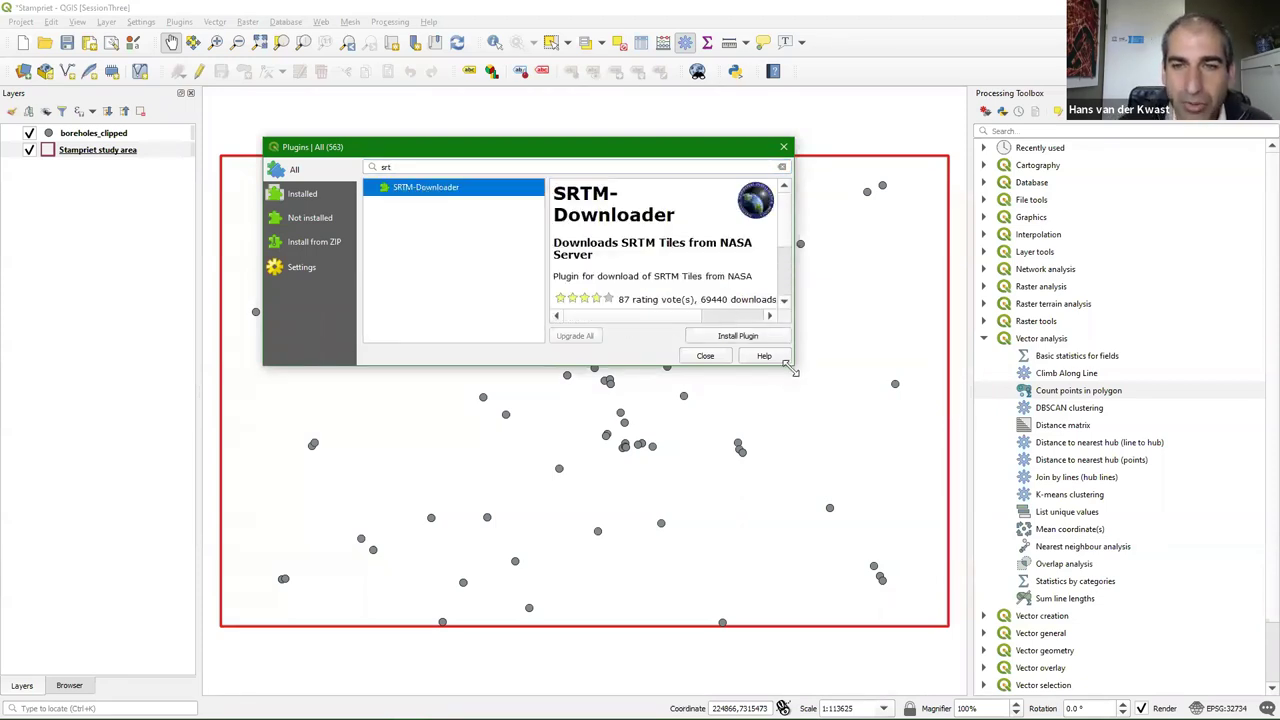
drag(790, 366, 918, 426)
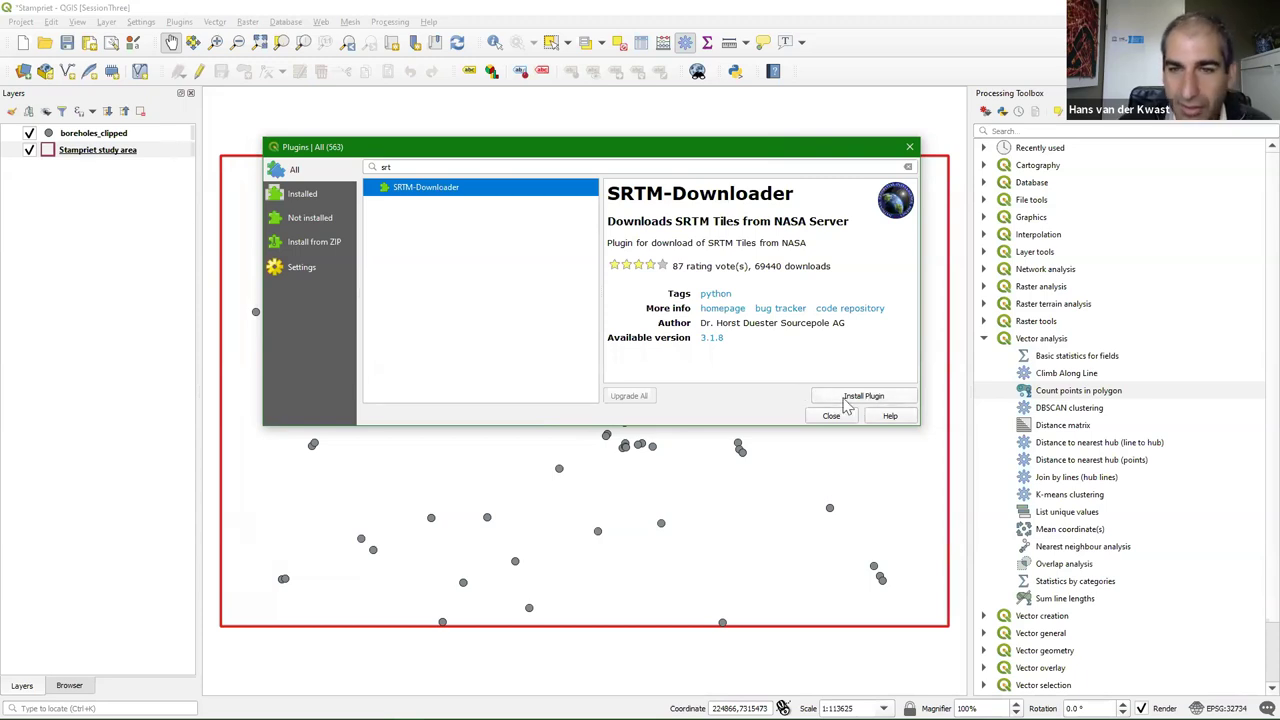
click(875, 398)
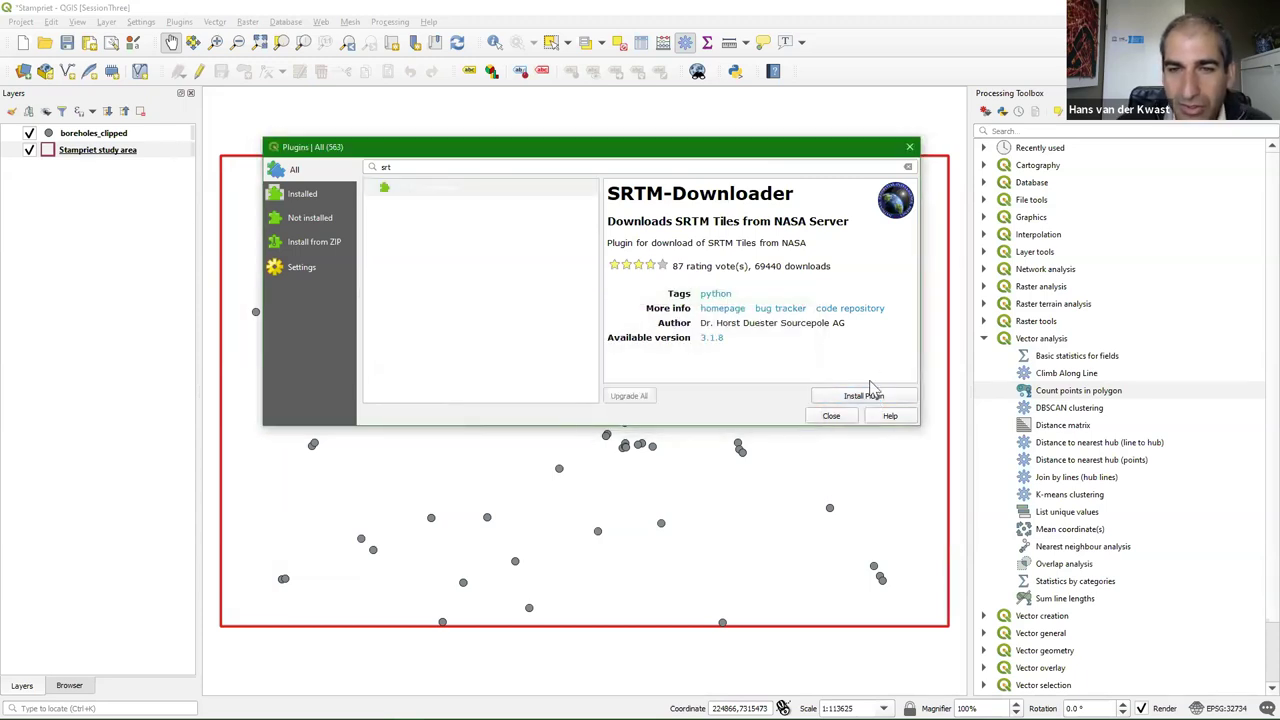
click(831, 417)
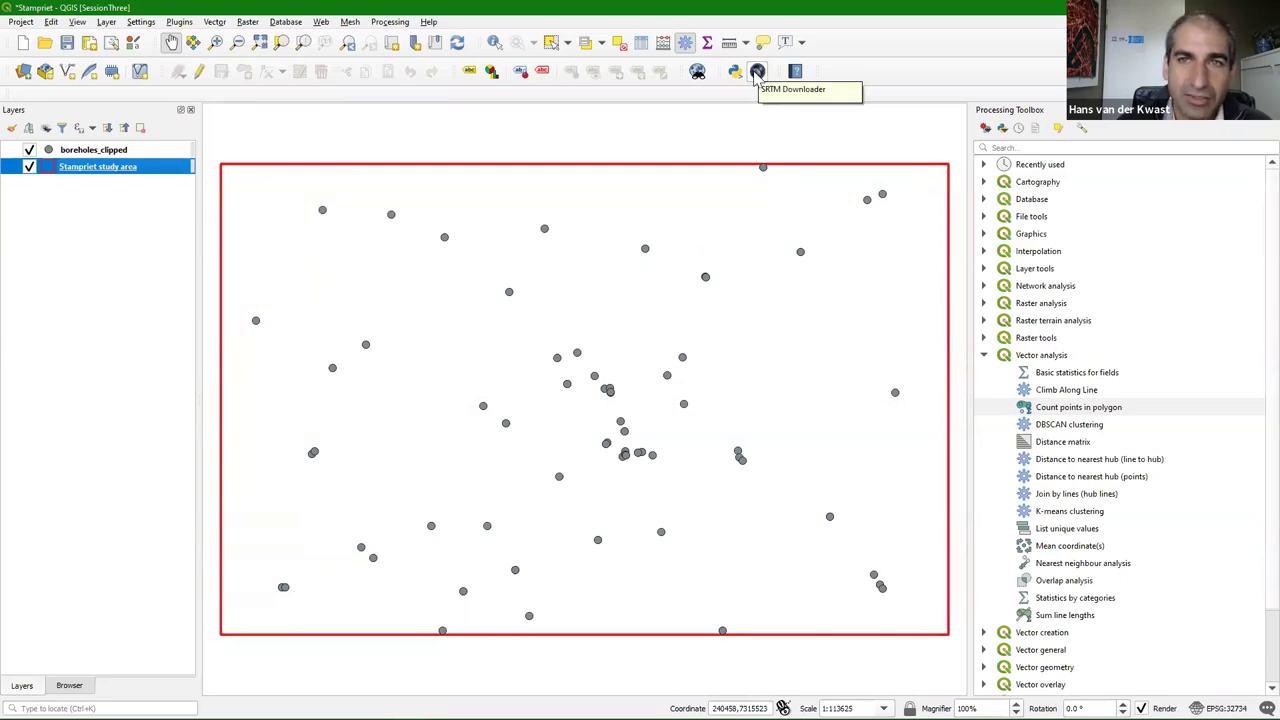
Set the SRTM Downloader extent from the canvas, output to Z:/Tutorial3, and start downloading
click(758, 76)
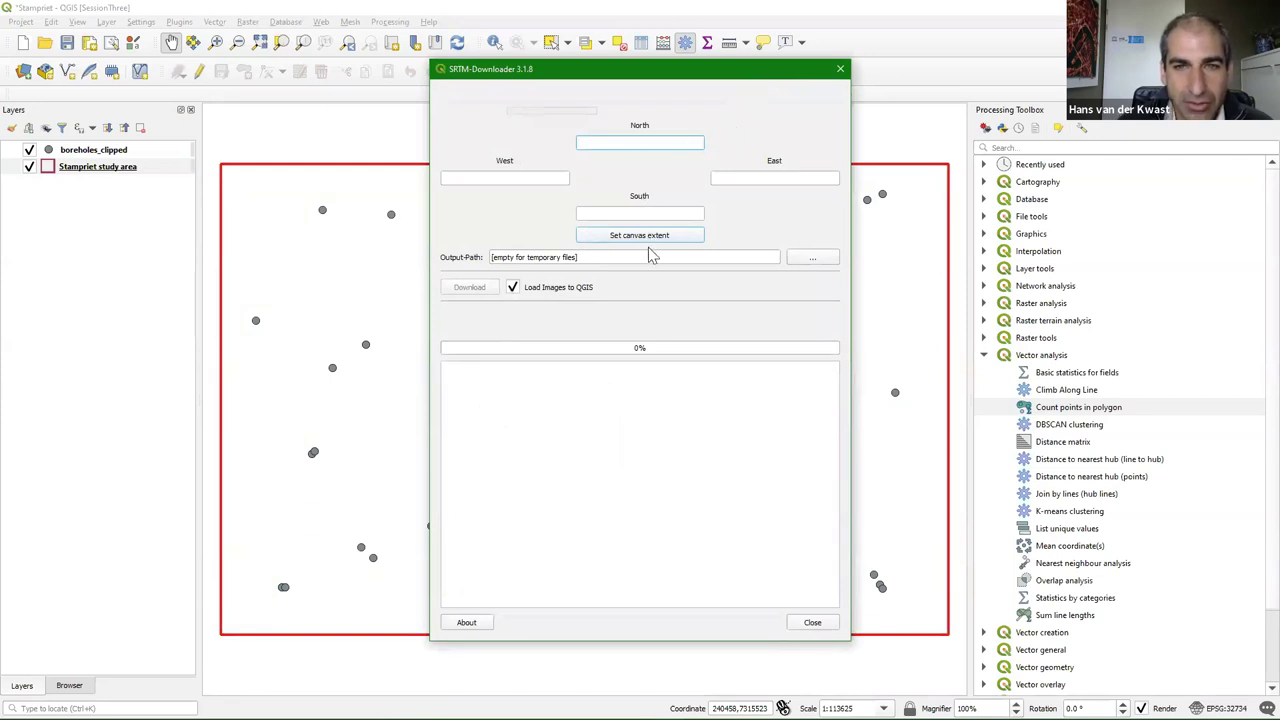
click(615, 238)
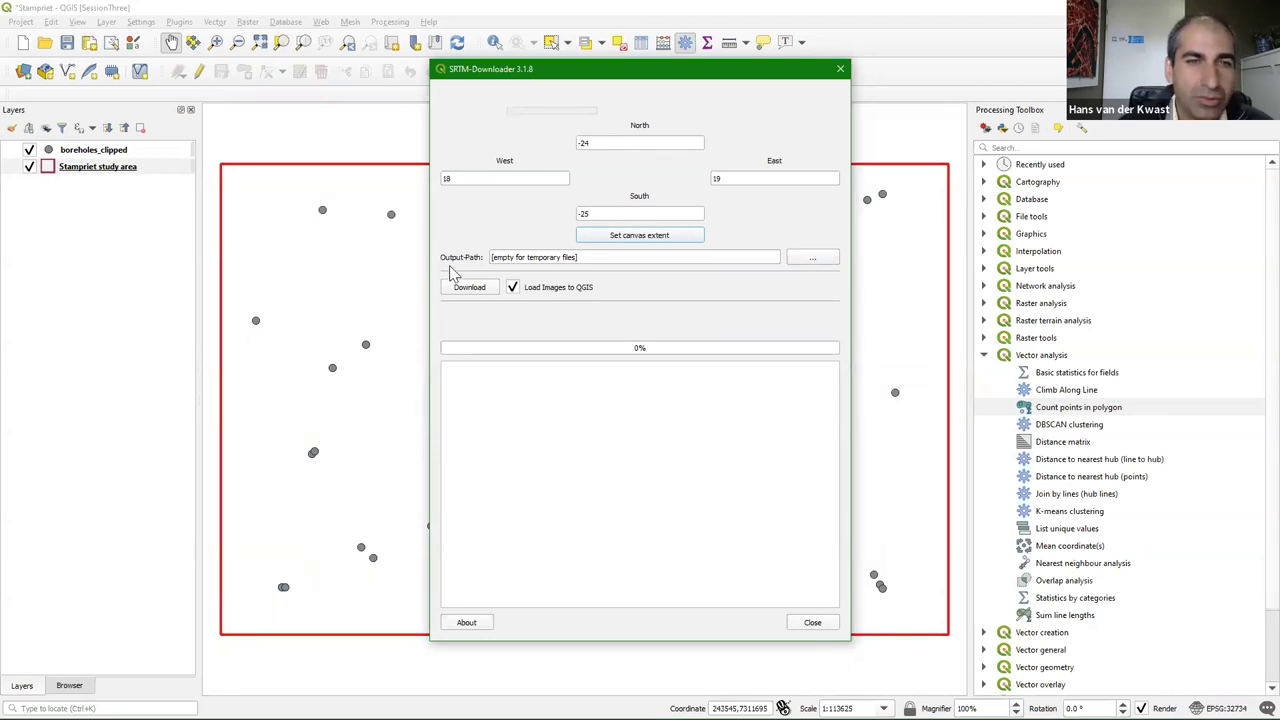
click(814, 258)
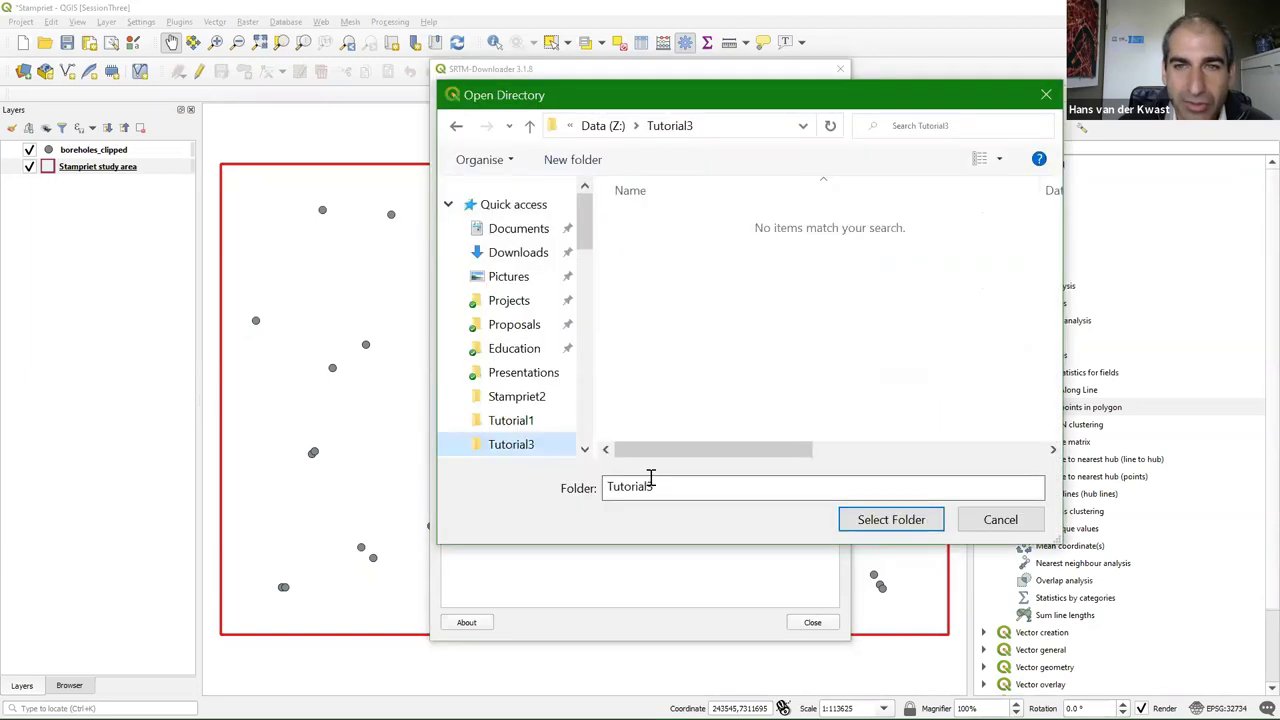
click(650, 486)
click(880, 524)
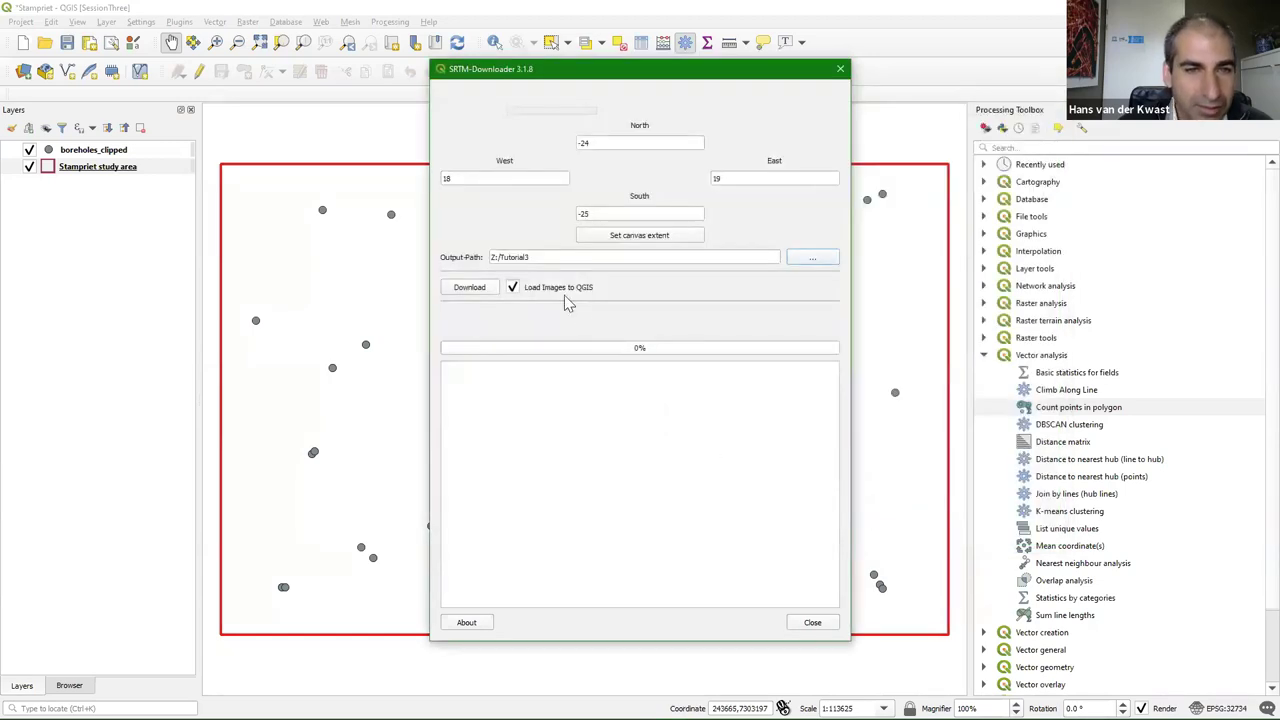
click(471, 289)
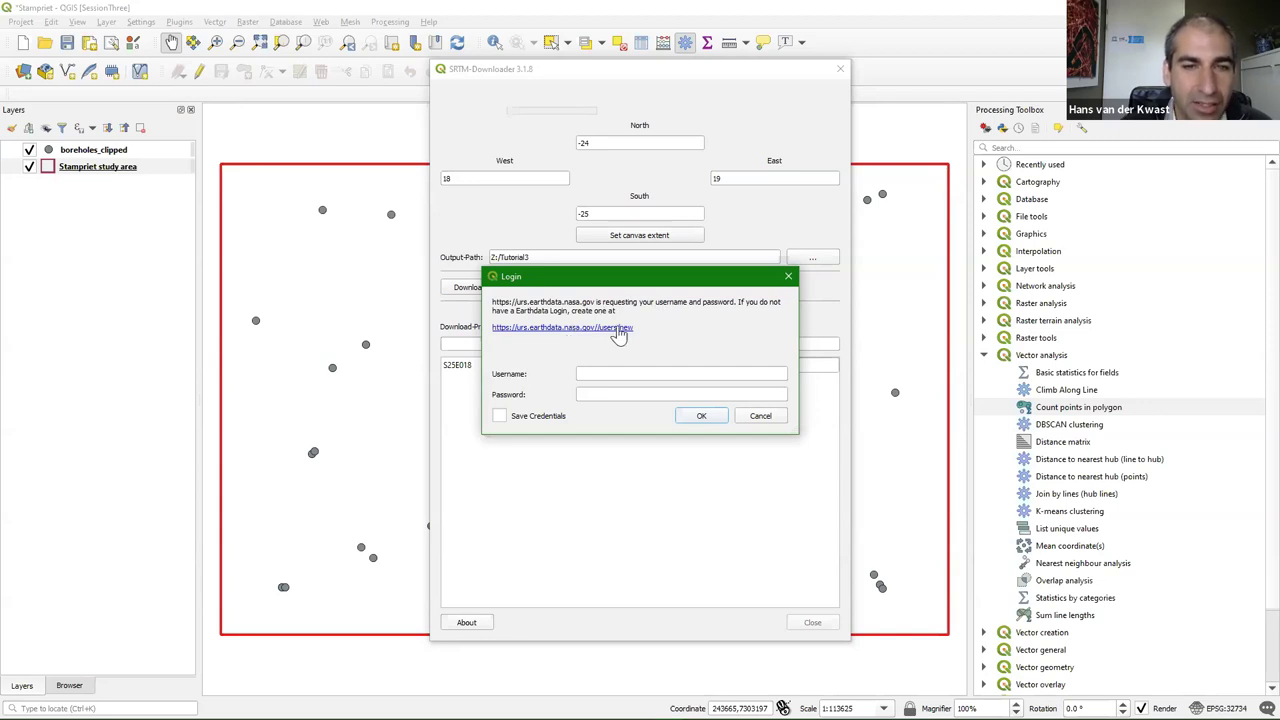
Log in to Earthdata with the account username and password, then confirm the completed S25E018 download
click(621, 373)
click(607, 394)
text(•••••••••••••••)
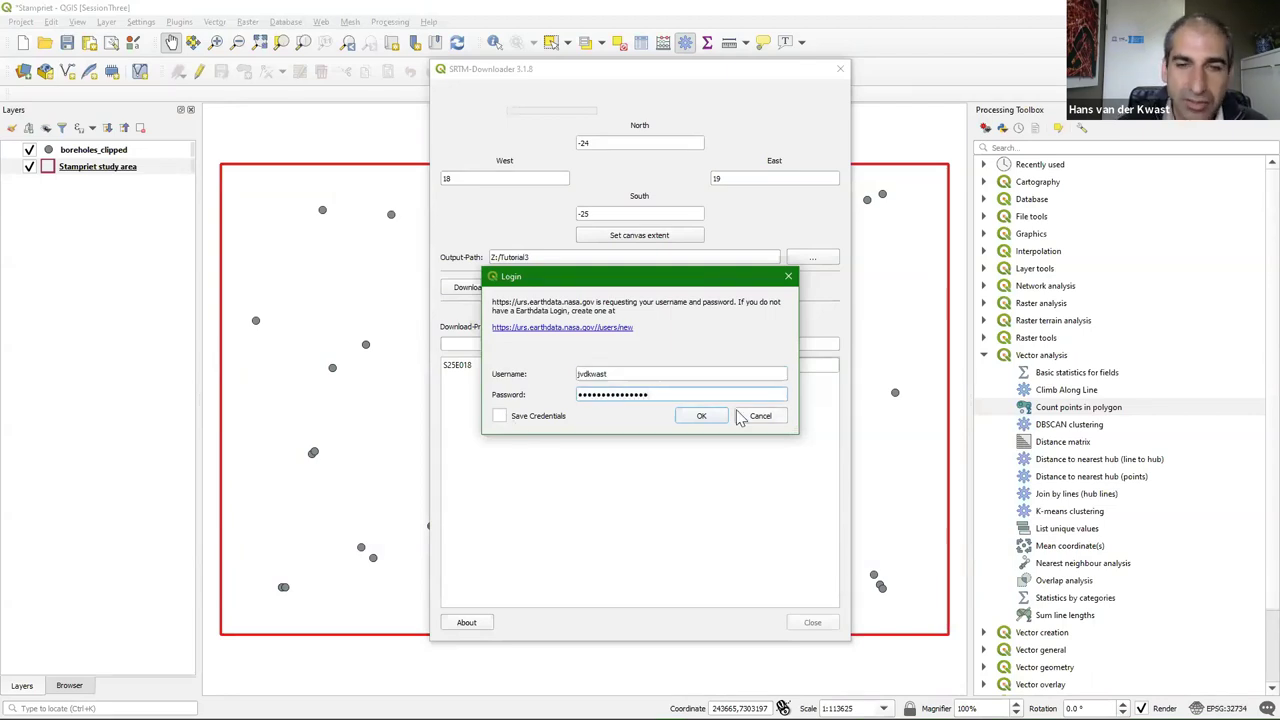
click(700, 417)
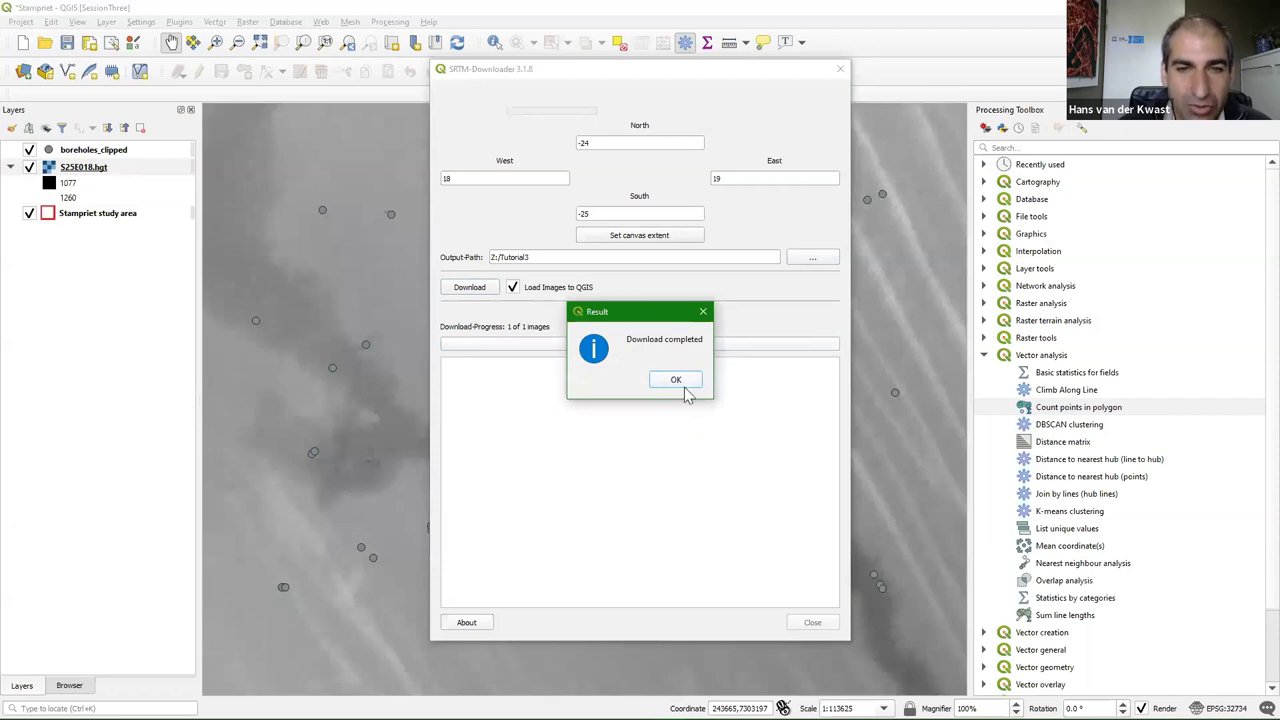
click(688, 388)
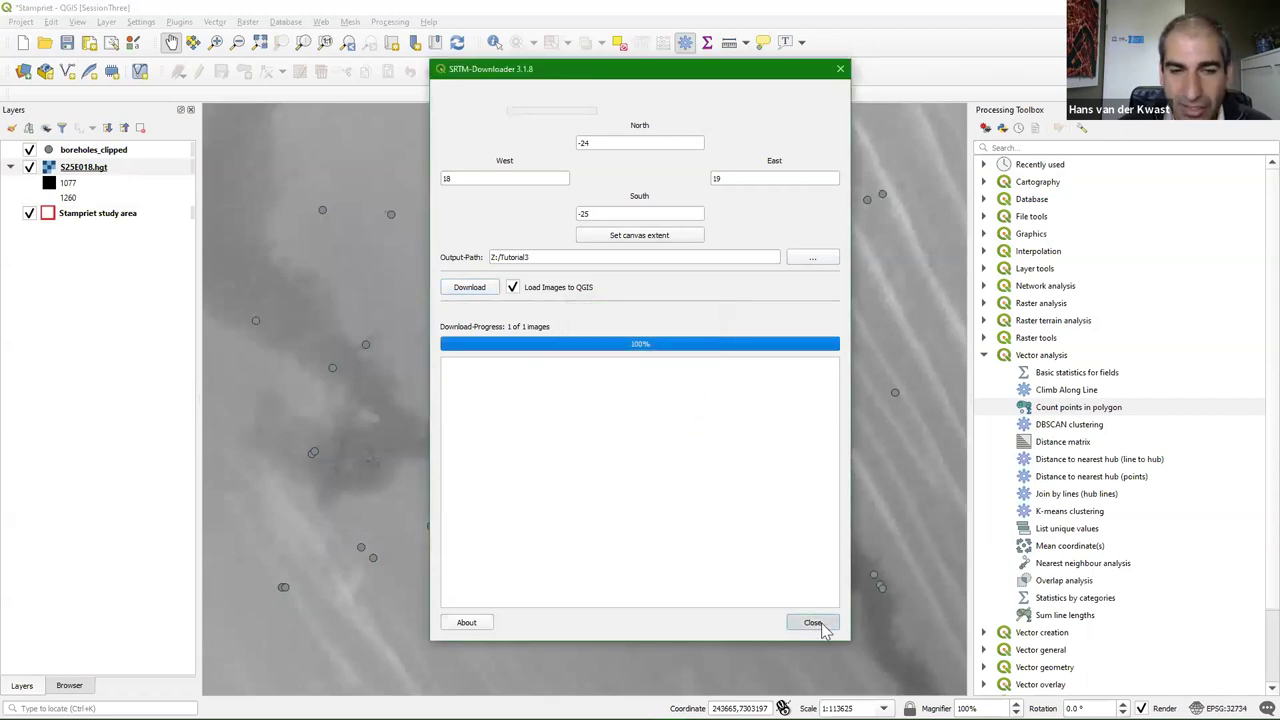
Close the SRTM-Downloader and move the Stampriet study area layer above S25E018.hgt
click(818, 622)
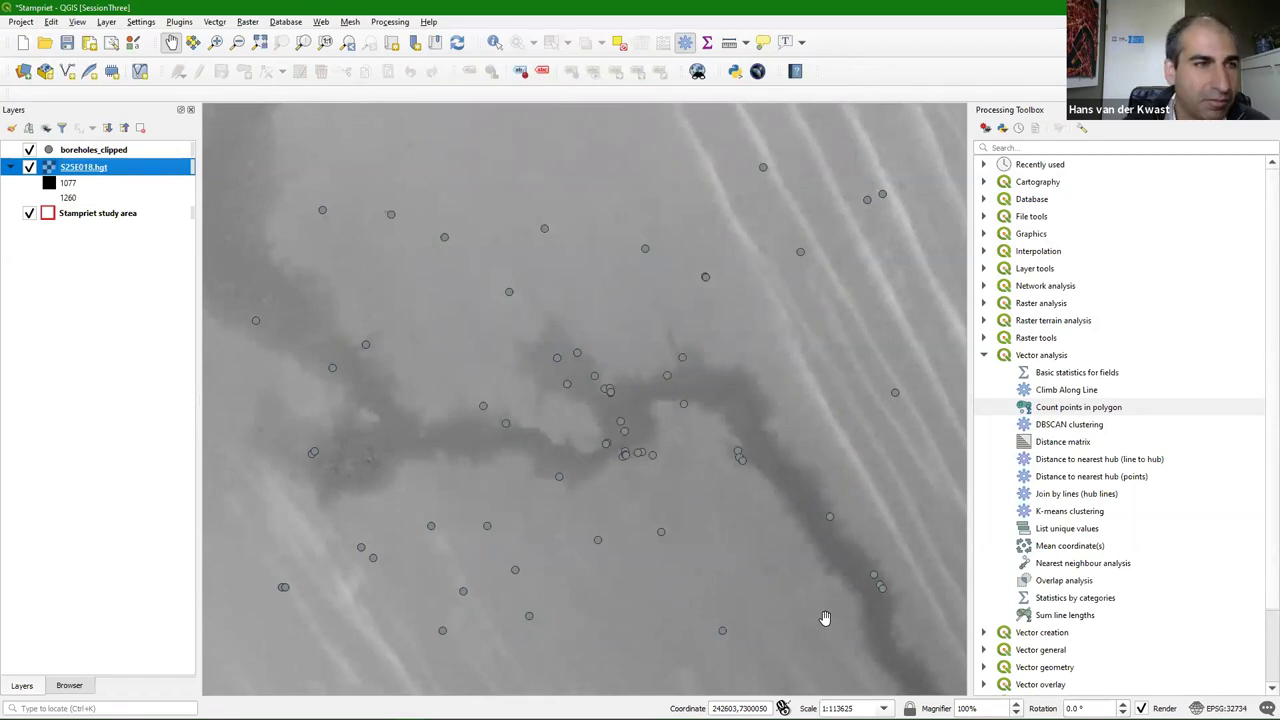
click(115, 215)
drag(138, 167, 131, 174)
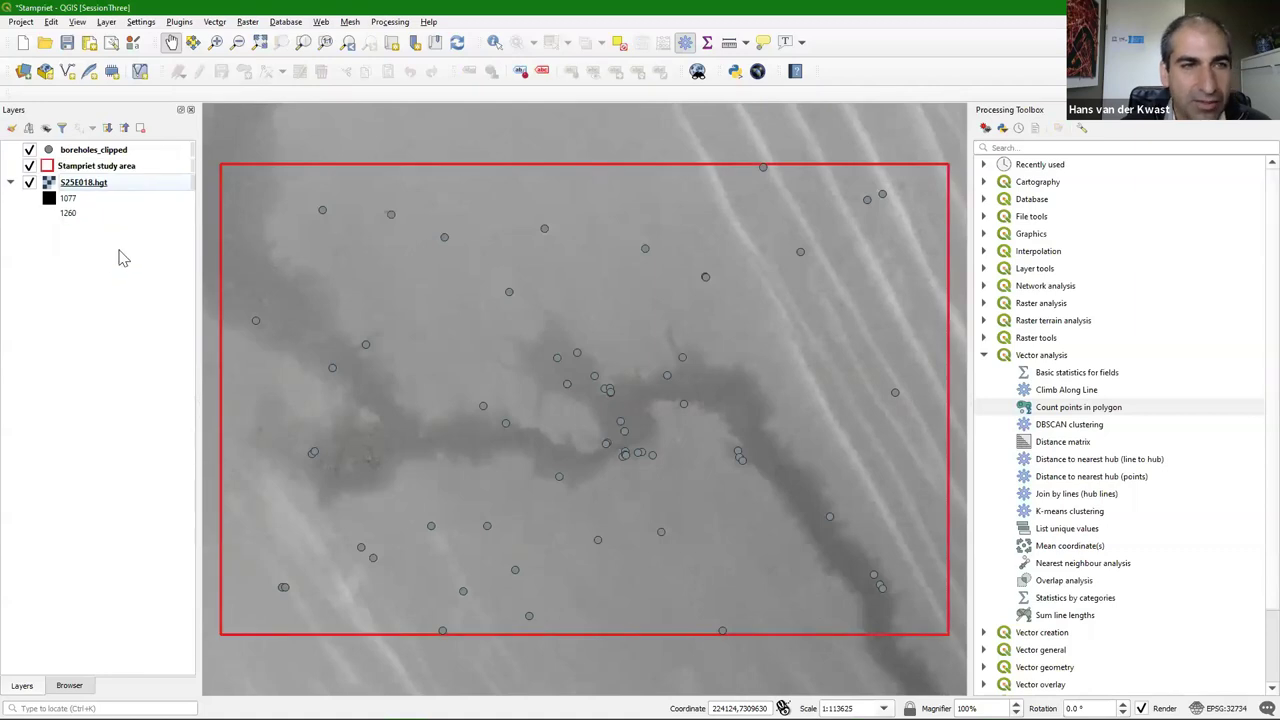
Zoom out to view the S25E018.hgt tile and check its file location
scroll(437, 259, down, 1)
scroll(437, 259, down, 2)
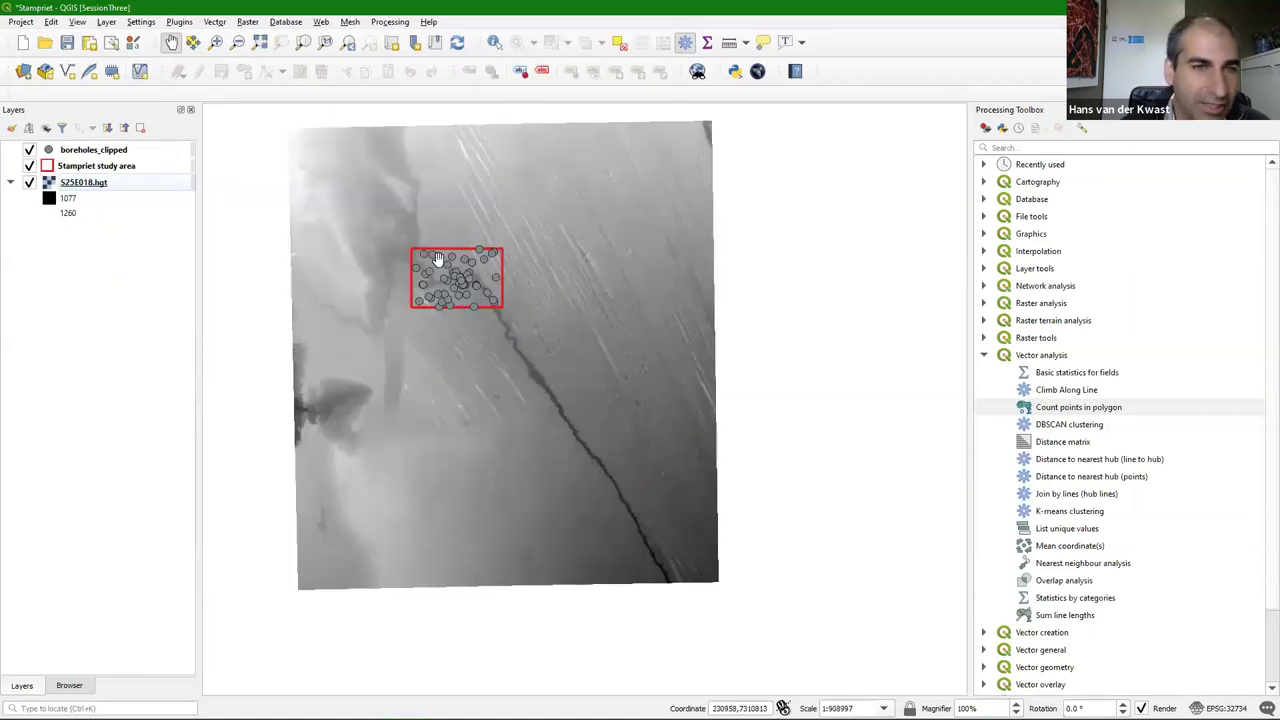
scroll(437, 259, up, 1)
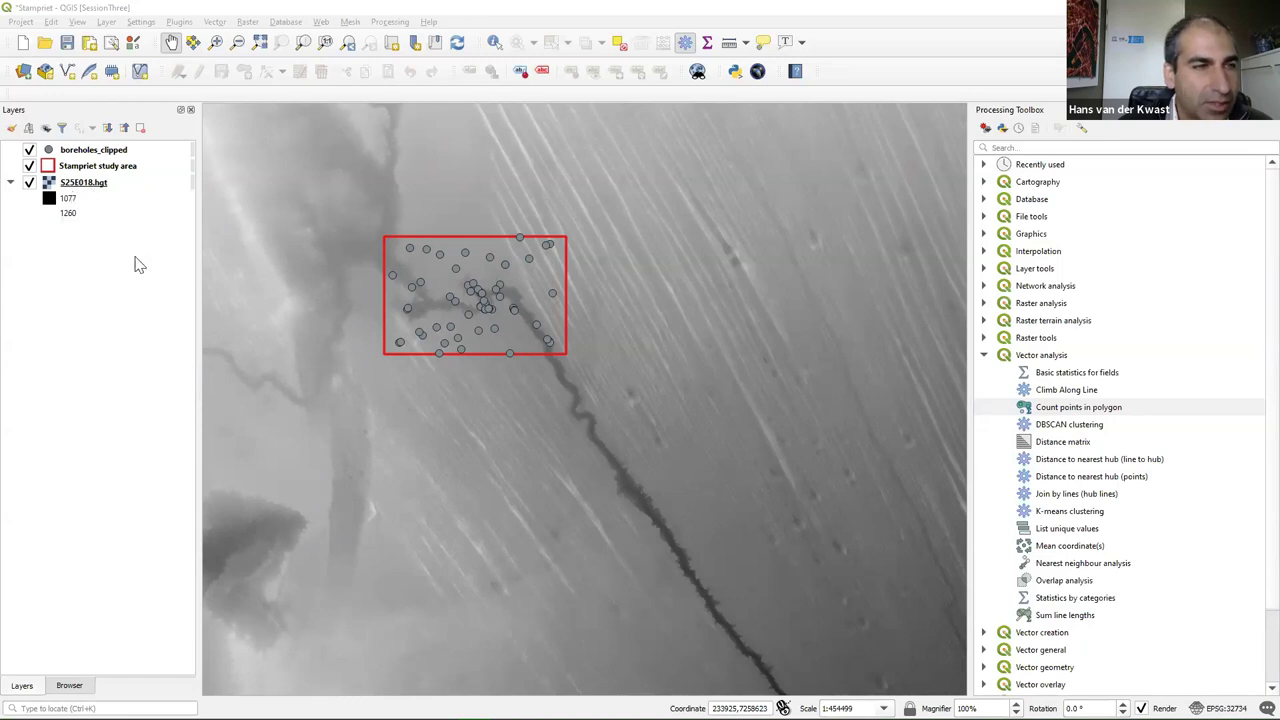
click(100, 190)
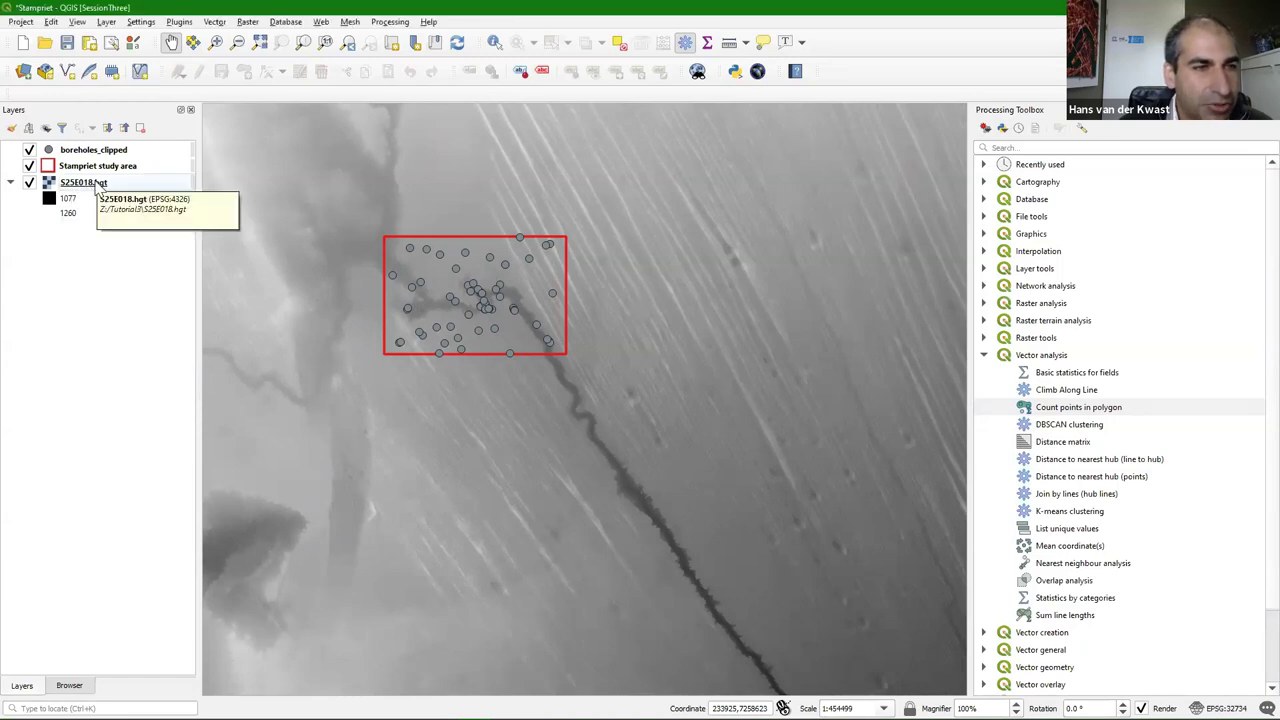
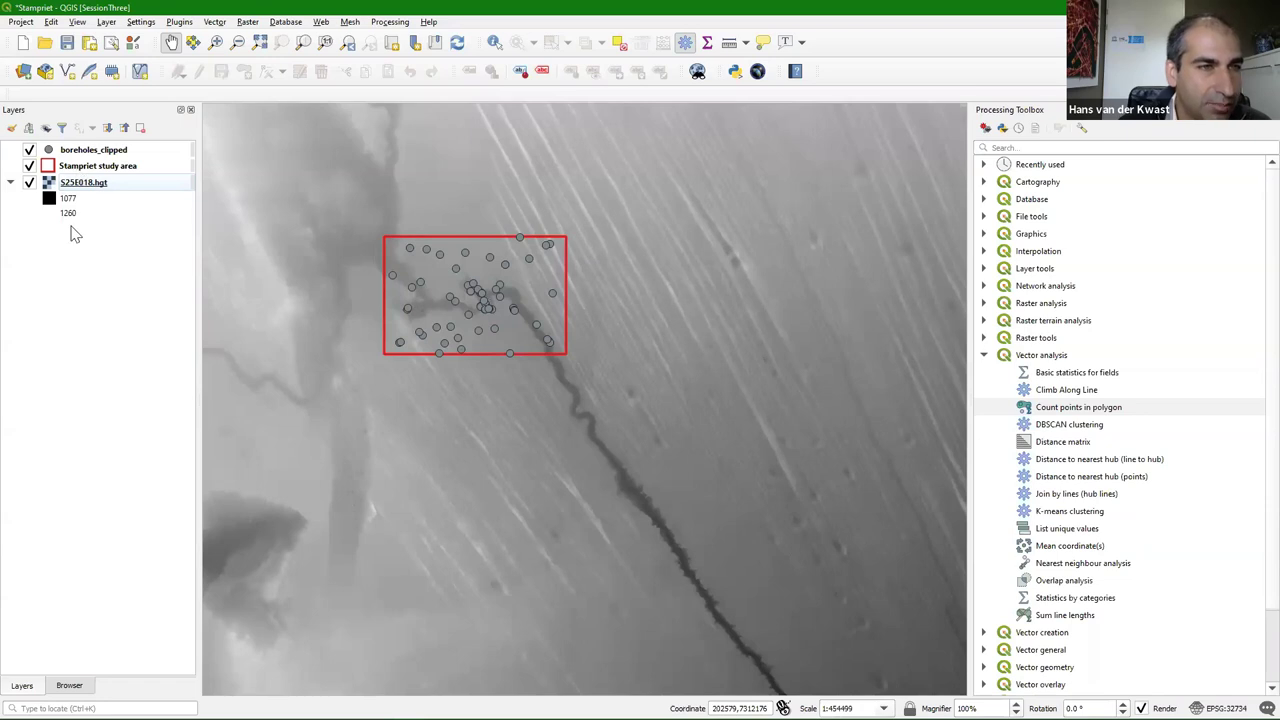
Start saving S25E018.hgt as GeoPackage into the existing Stampriet_Data.gpkg file
right_click(82, 184)
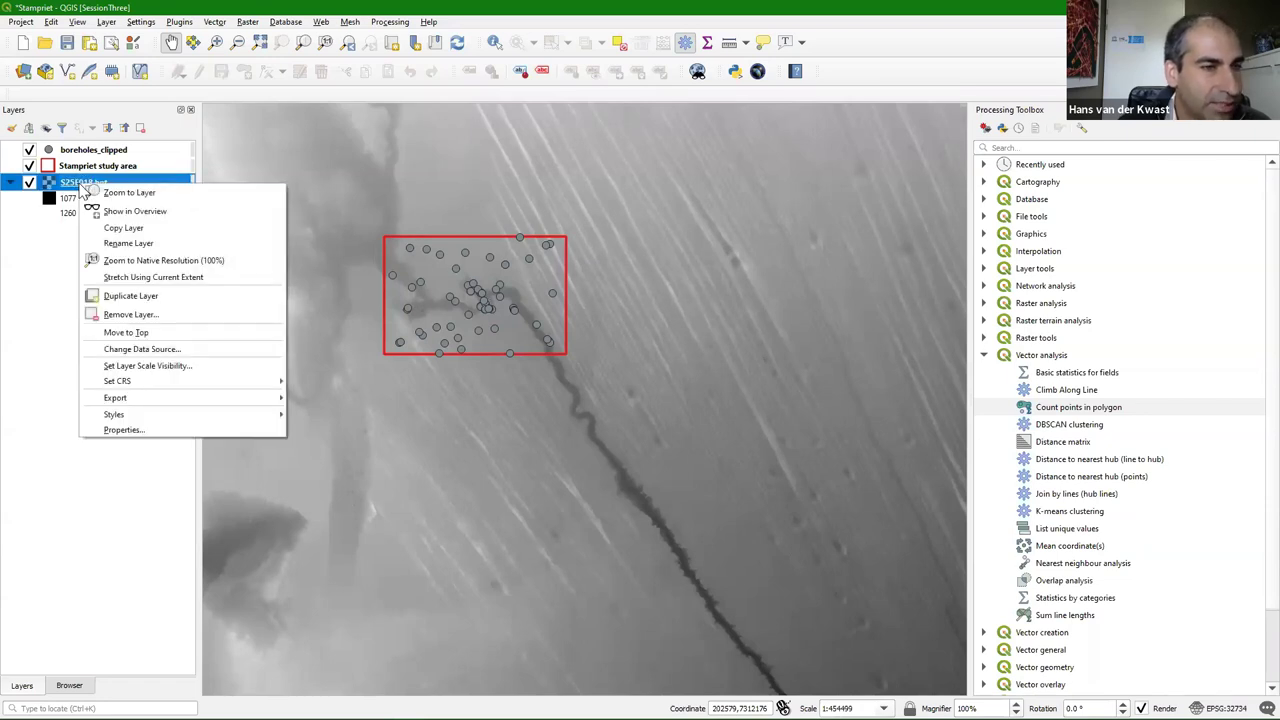
mouse_move(200, 402)
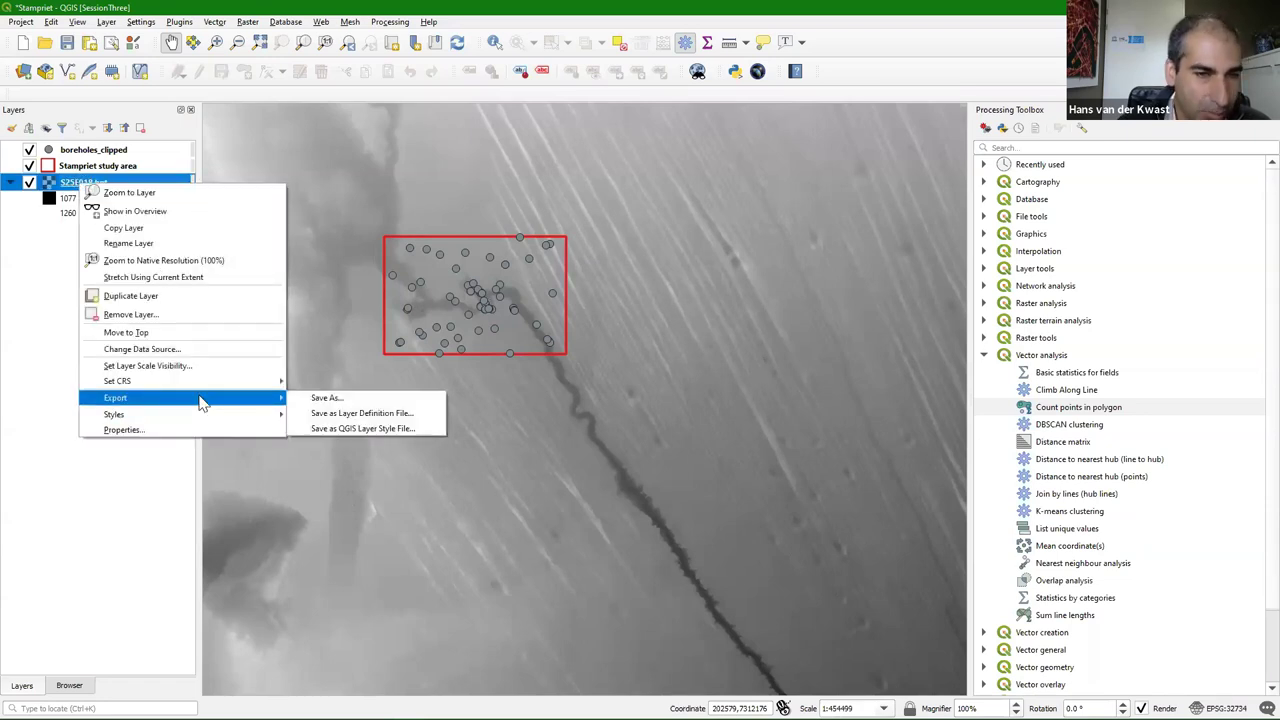
click(337, 398)
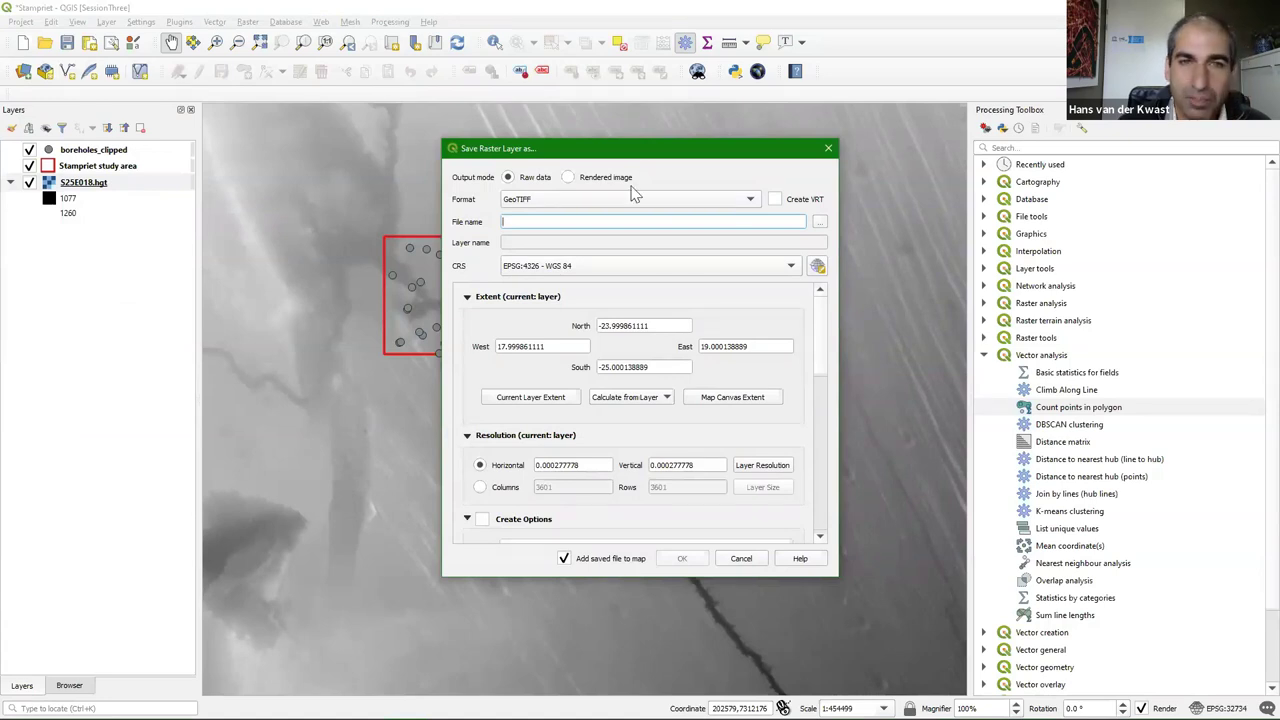
click(752, 205)
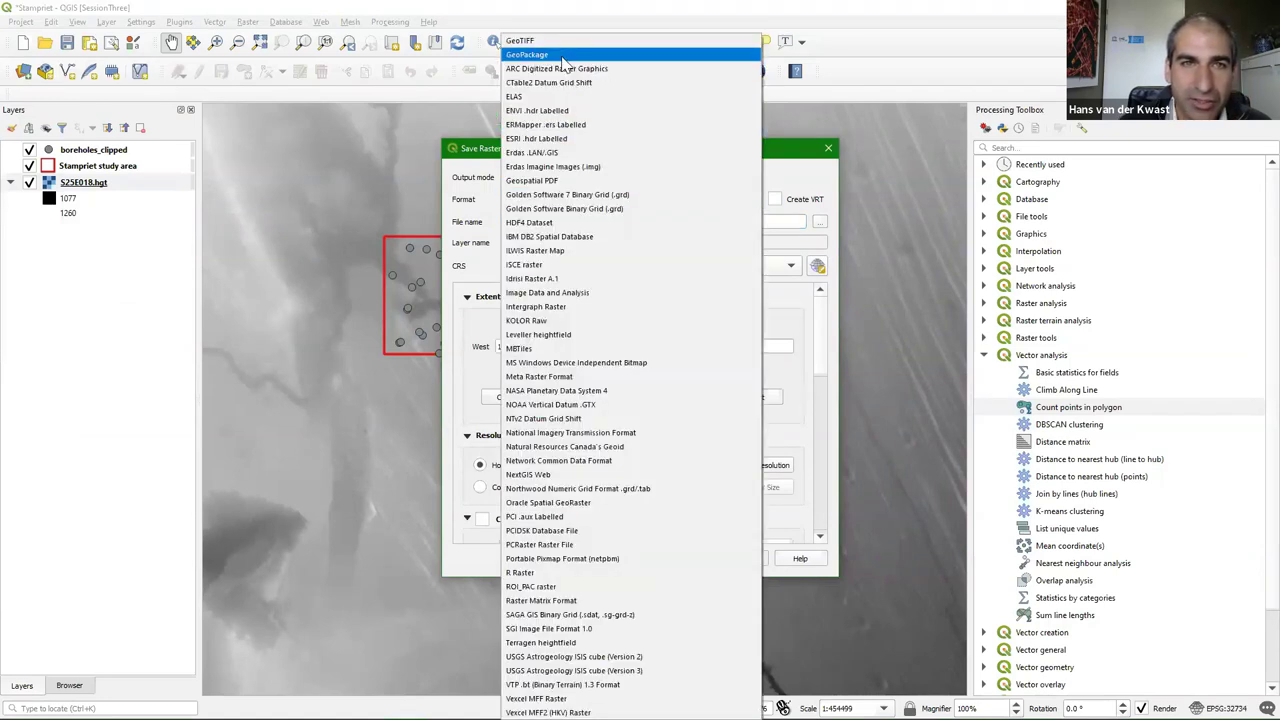
click(565, 50)
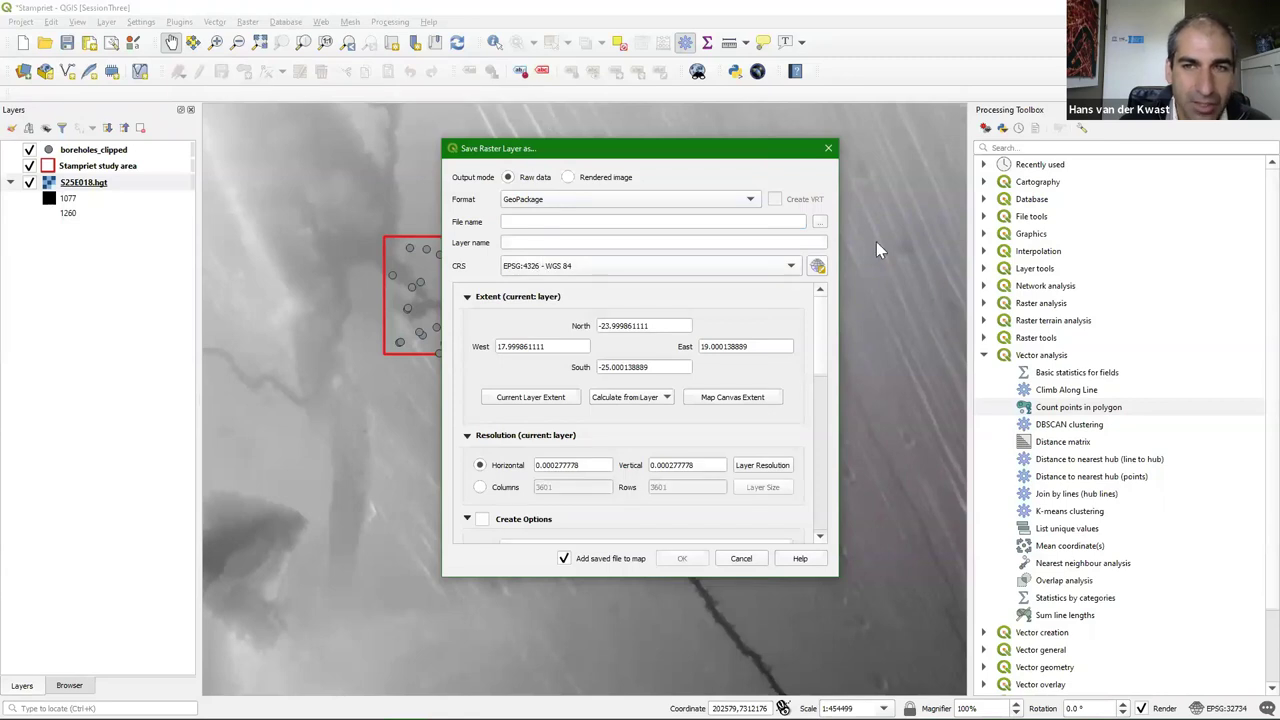
click(819, 221)
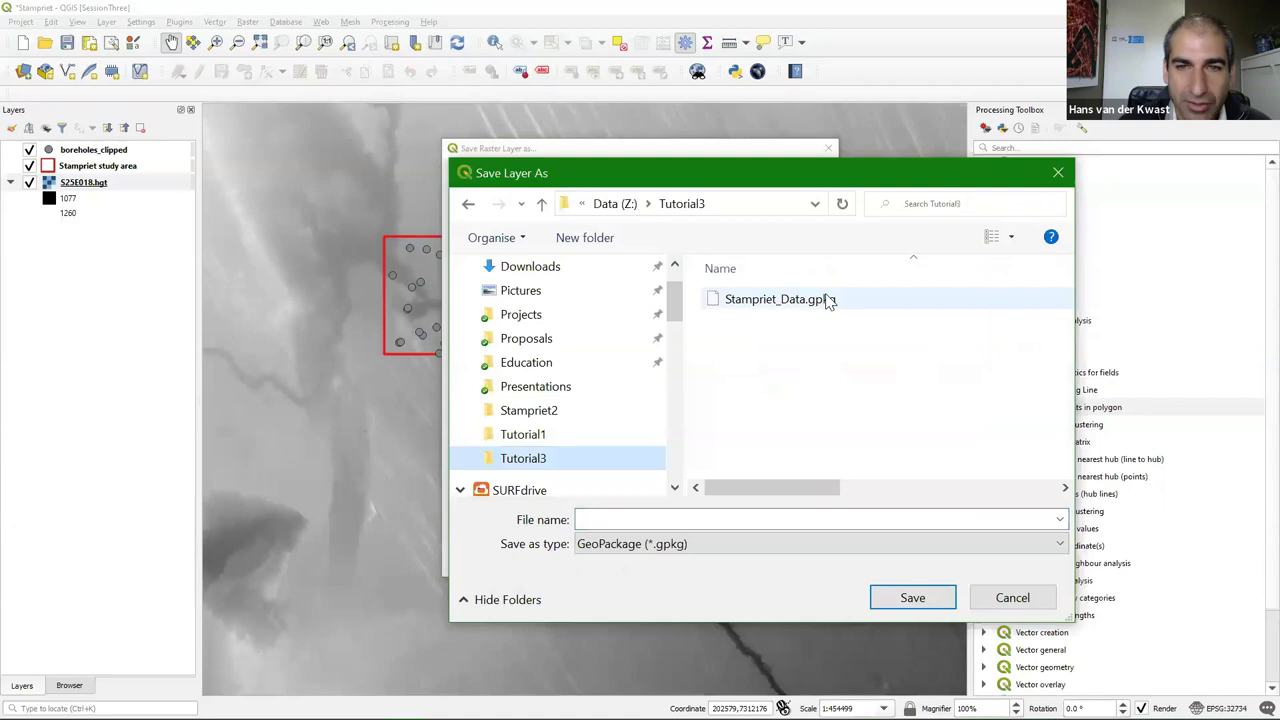
click(828, 300)
click(915, 605)
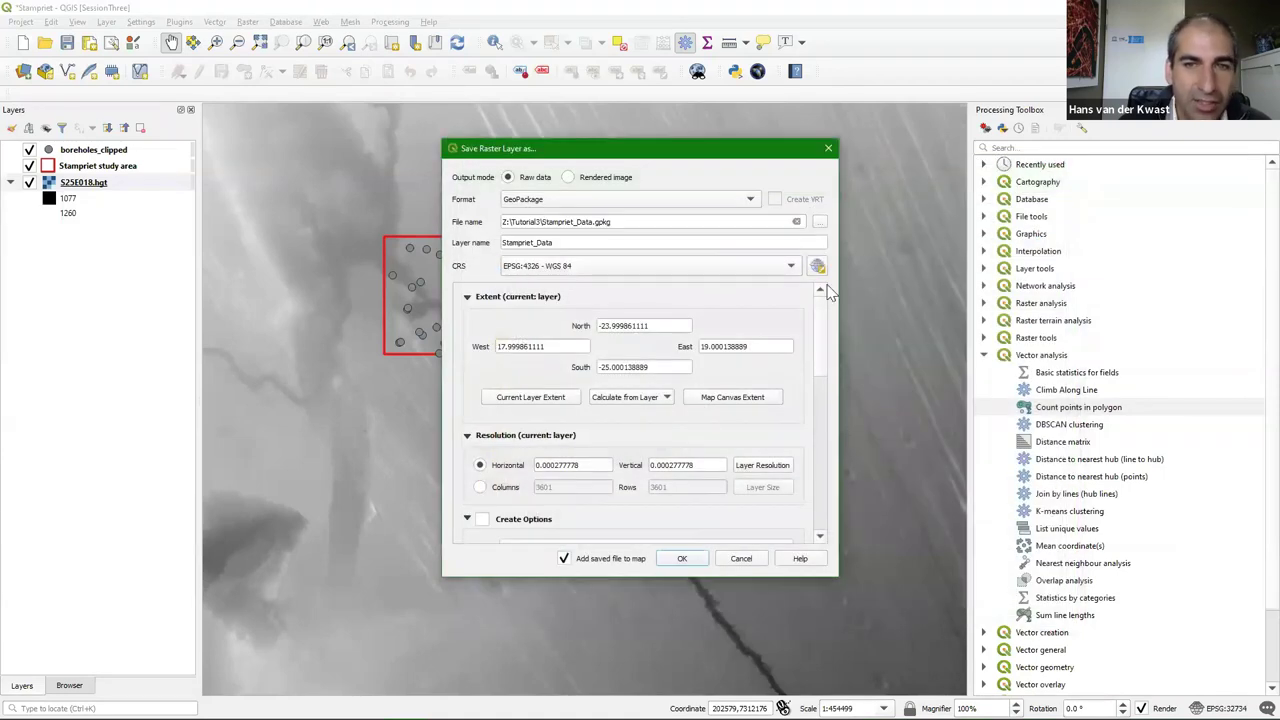
Set the output CRS to EPSG:32734 and take the extent from the Stampriet study area
click(793, 266)
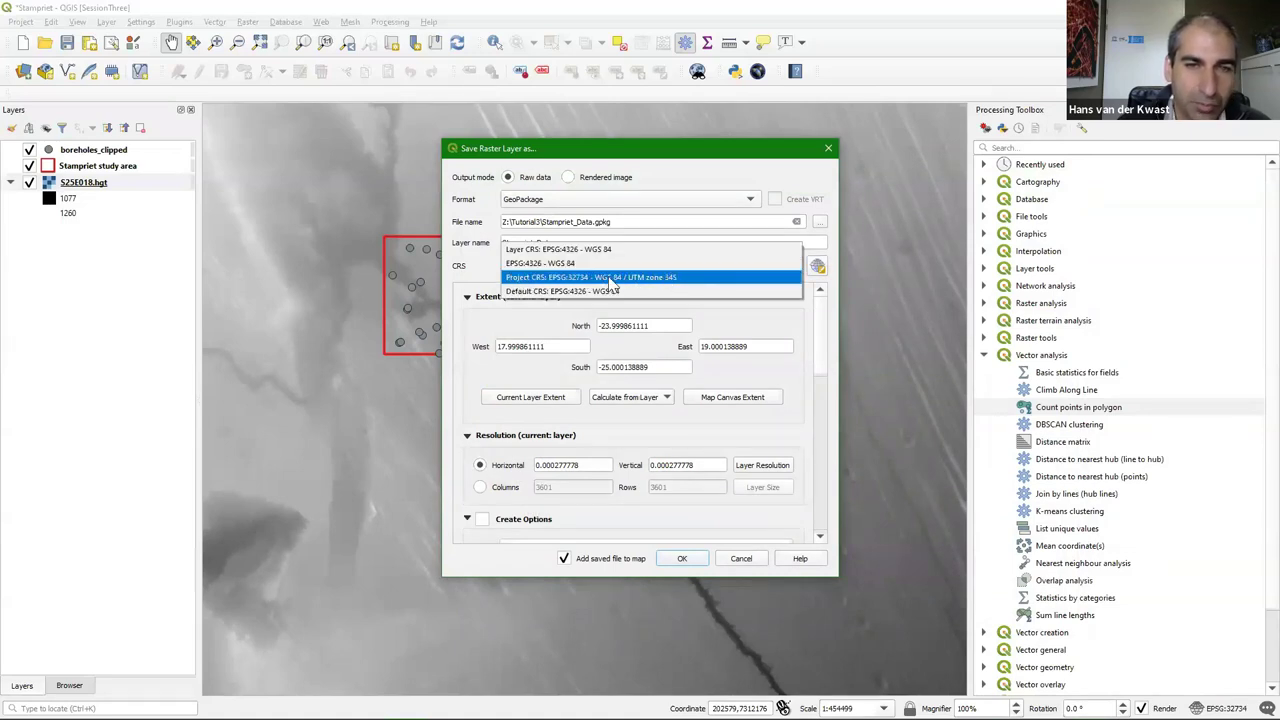
click(603, 278)
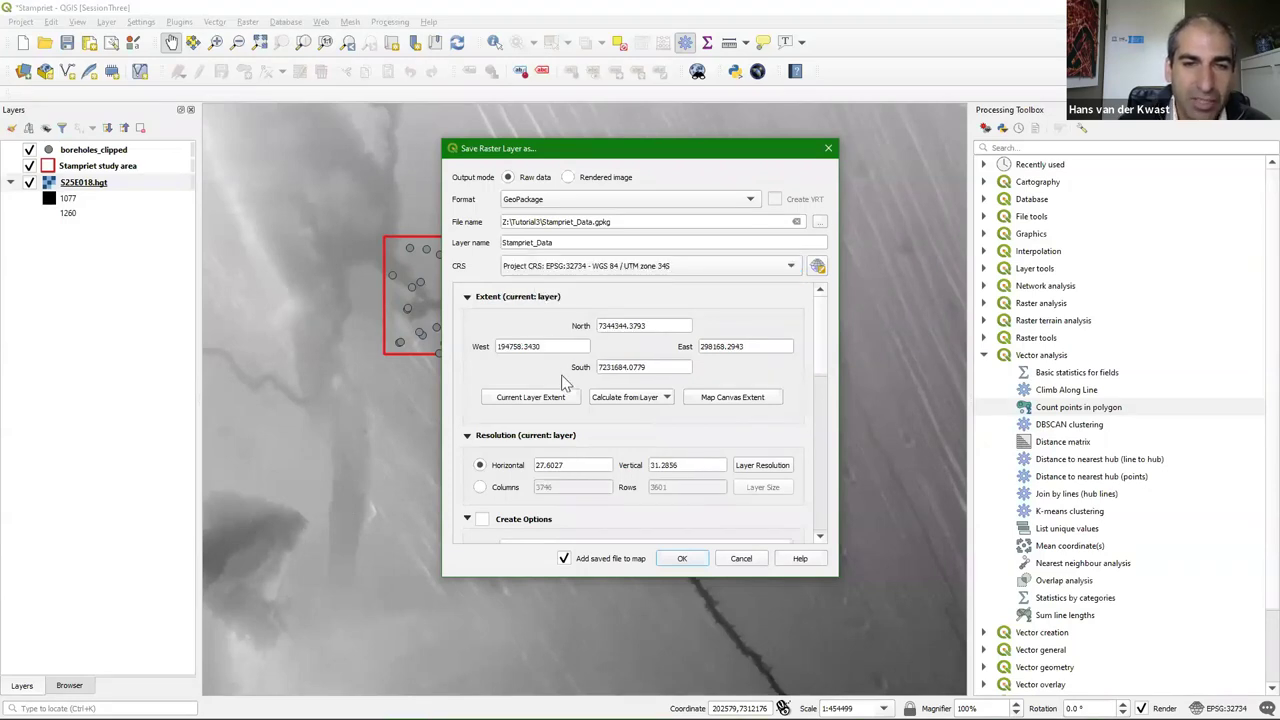
click(666, 398)
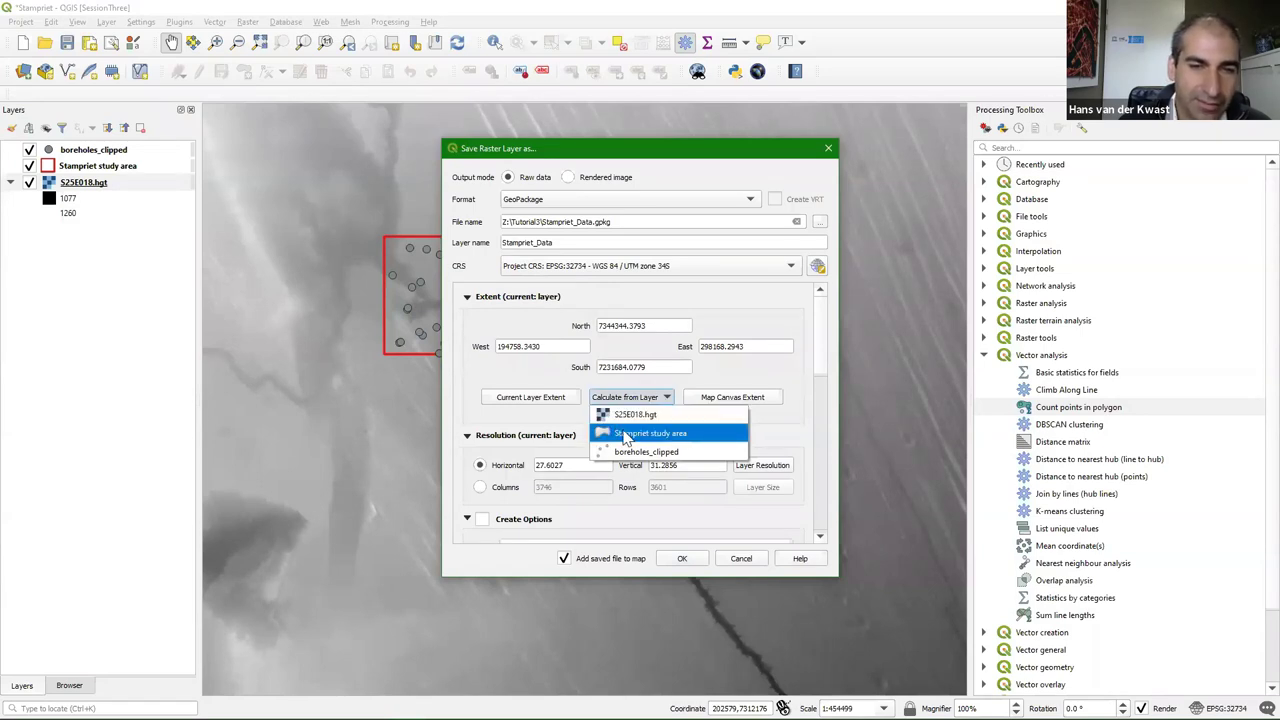
click(625, 437)
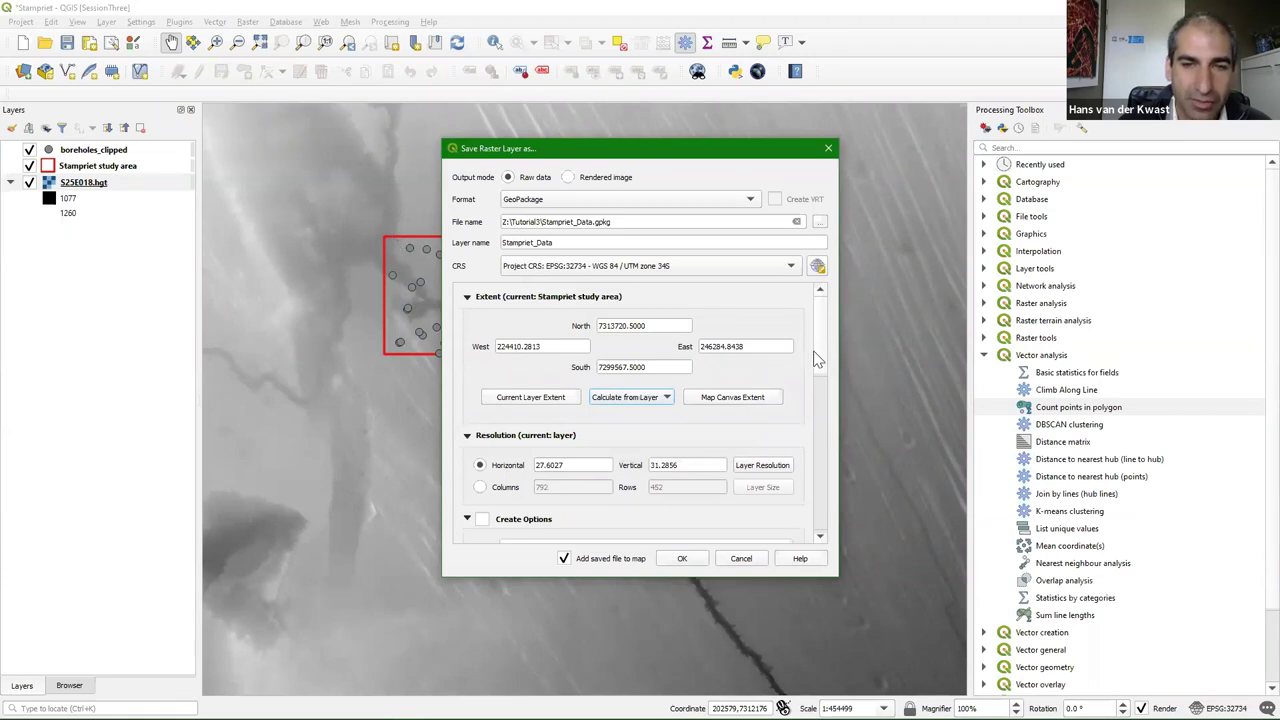
Set the horizontal and vertical resolution to 30
scroll(820, 355, down, 5)
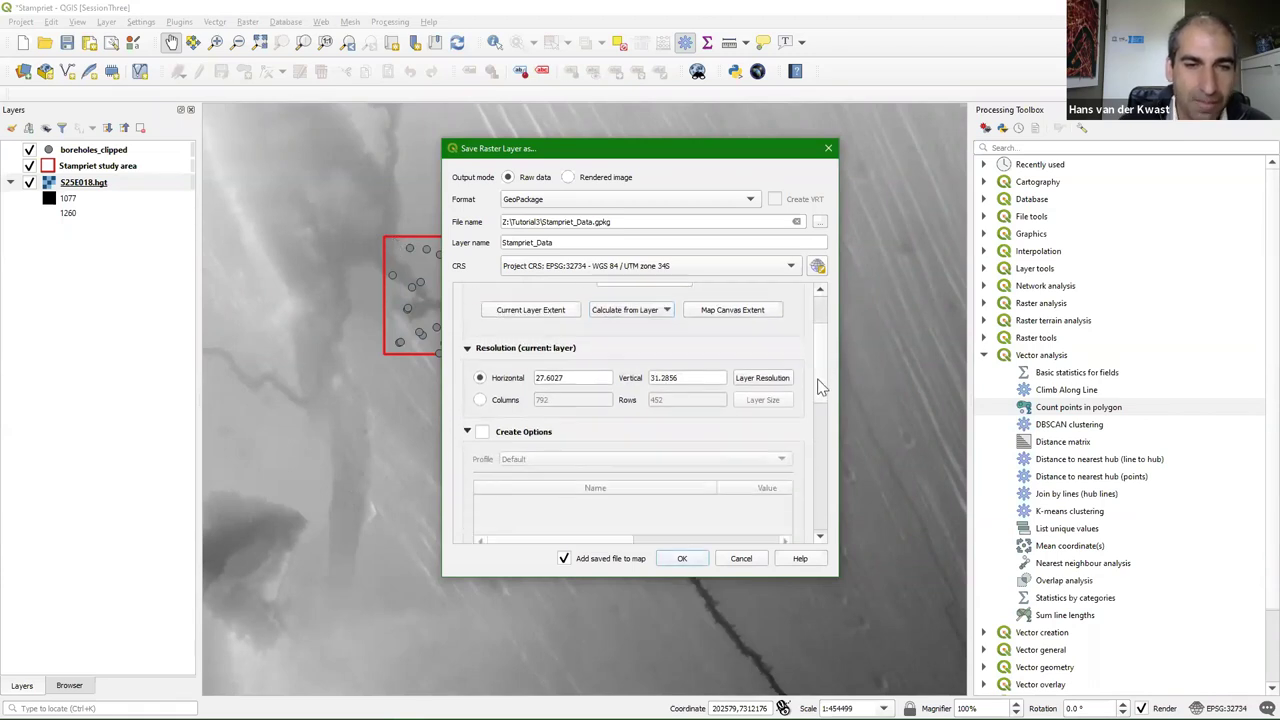
drag(580, 354, 536, 356)
text(30)
click(696, 357)
drag(696, 357, 642, 360)
text(30)
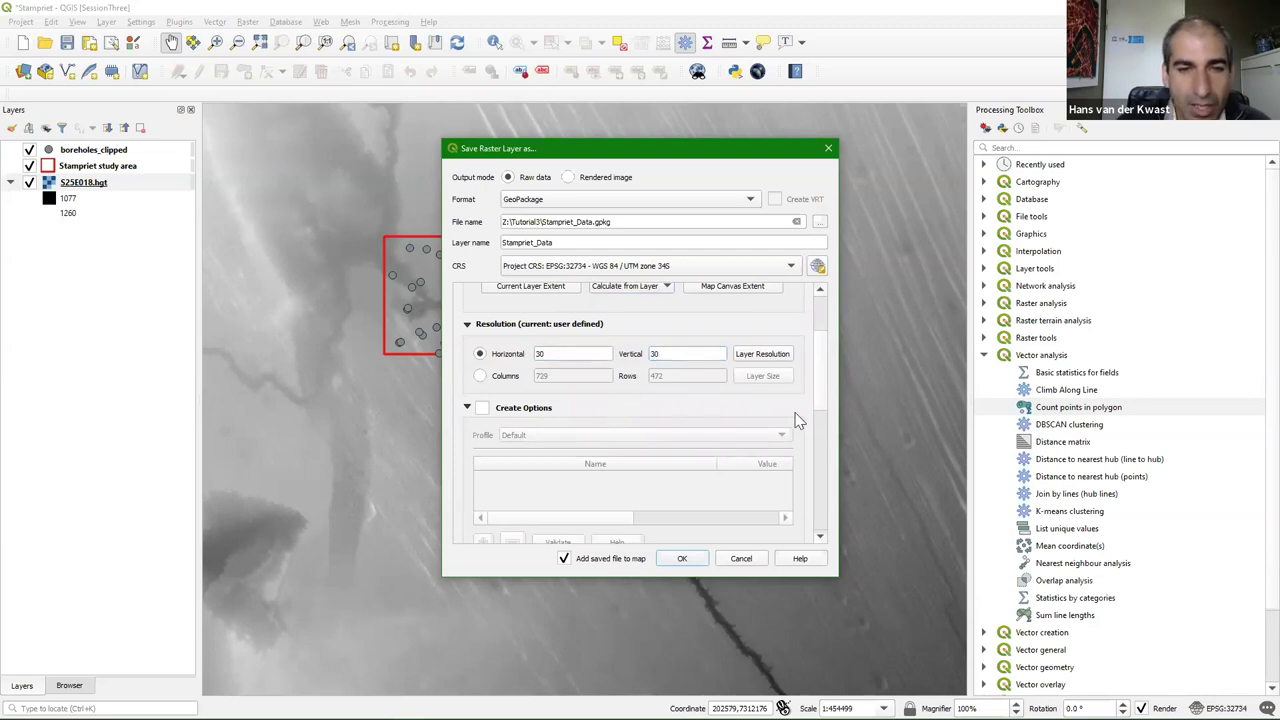
scroll(816, 437, down, 2)
Add -9999 as a custom no-data value and run the export to Stampriet_Data
scroll(816, 437, down, 5)
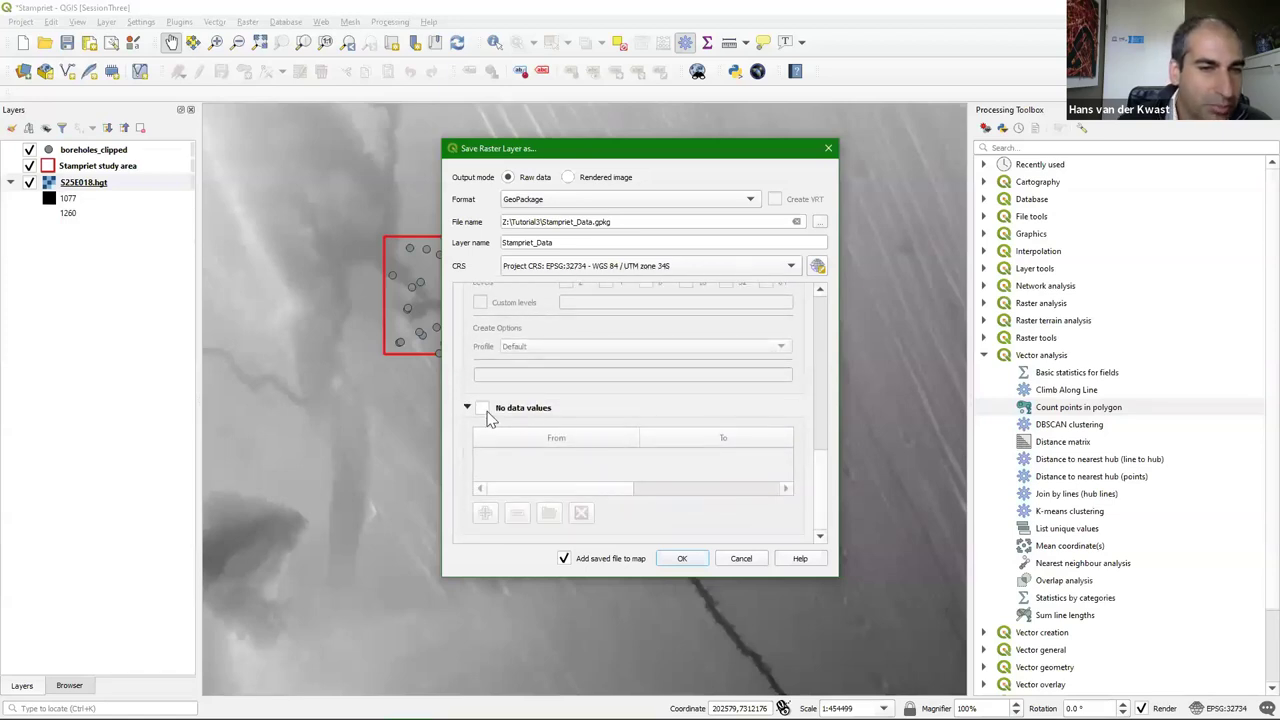
click(481, 409)
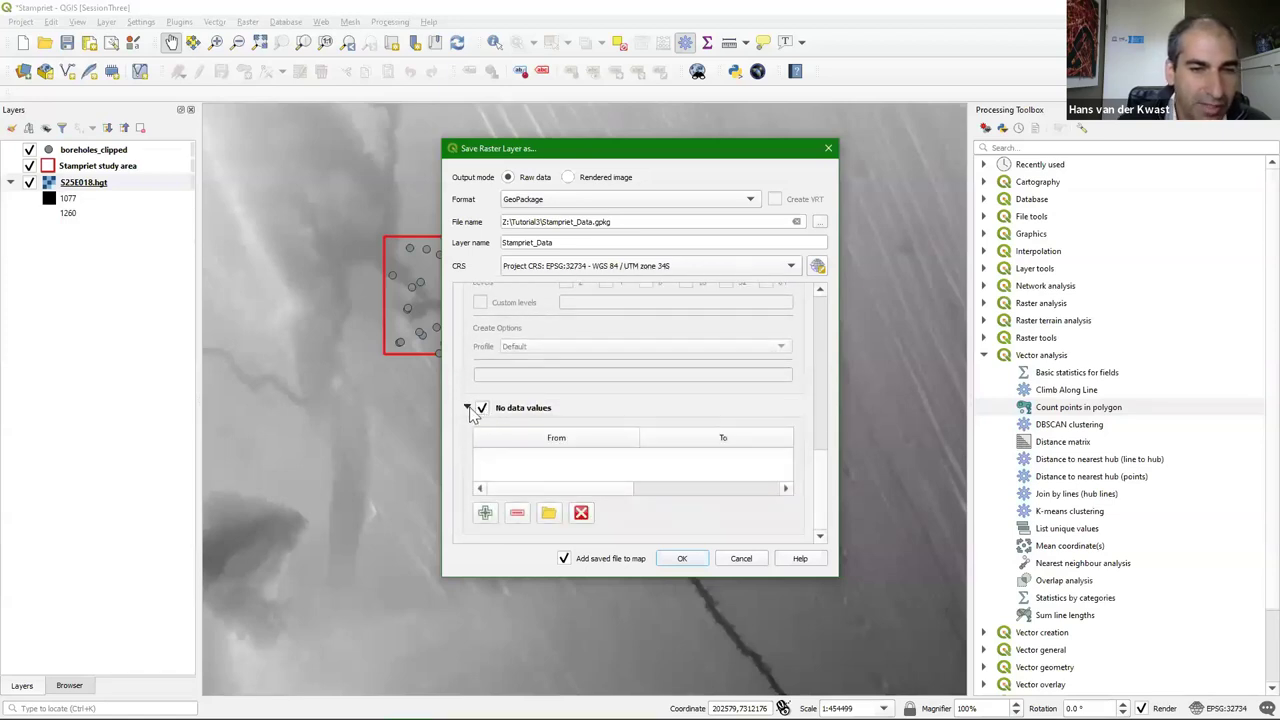
click(486, 512)
double_click(515, 454)
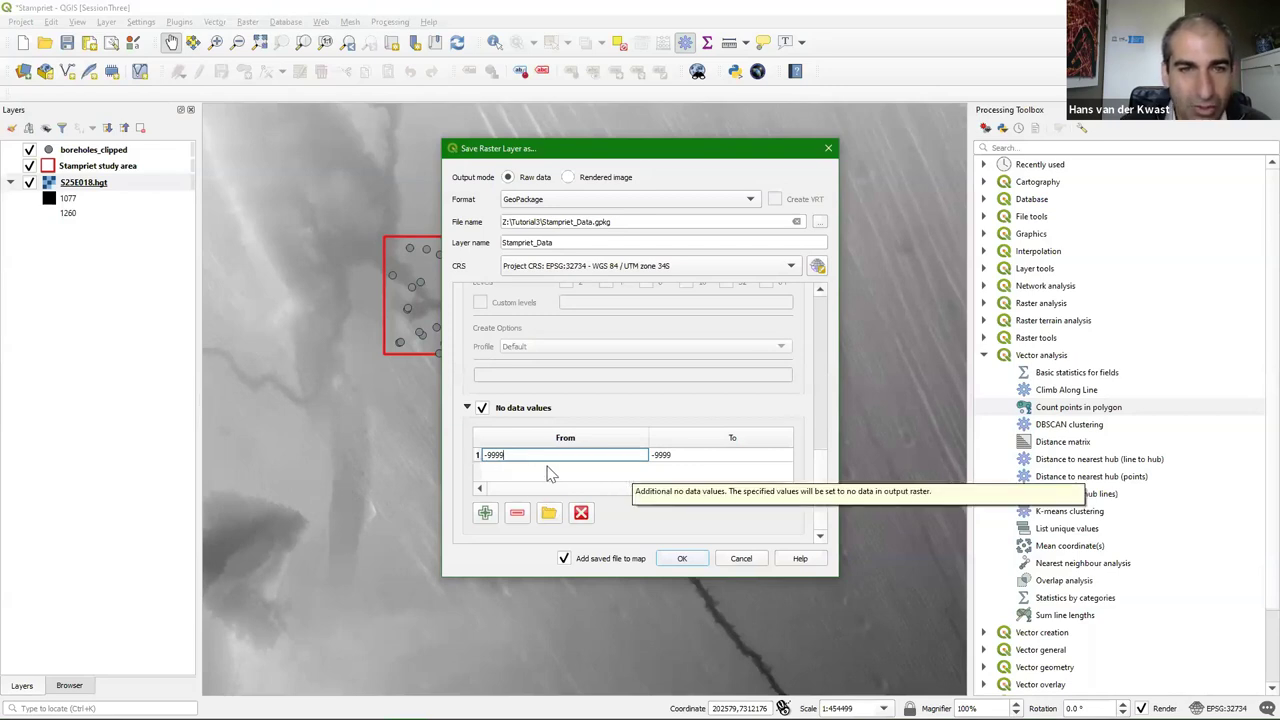
click(682, 558)
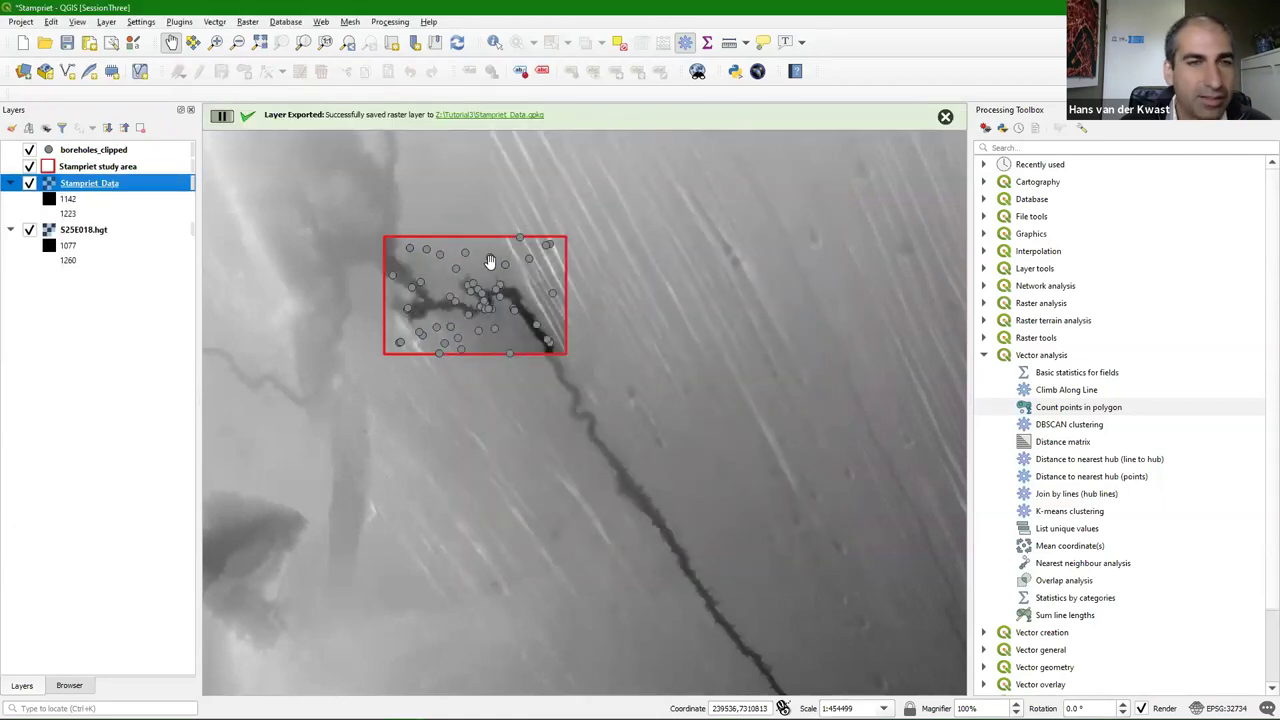
Remove the S25E018.hgt layer and zoom the map to the Stampriet study area
scroll(370, 300, up, 1)
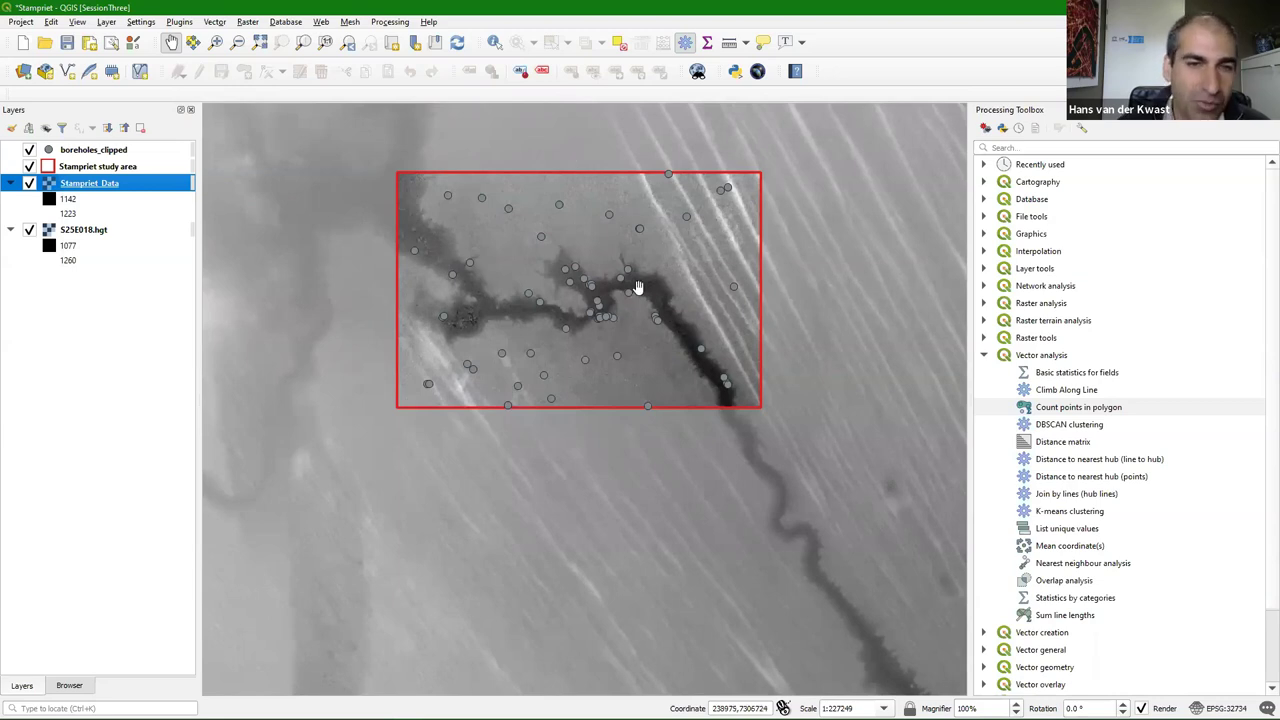
click(86, 232)
right_click(87, 233)
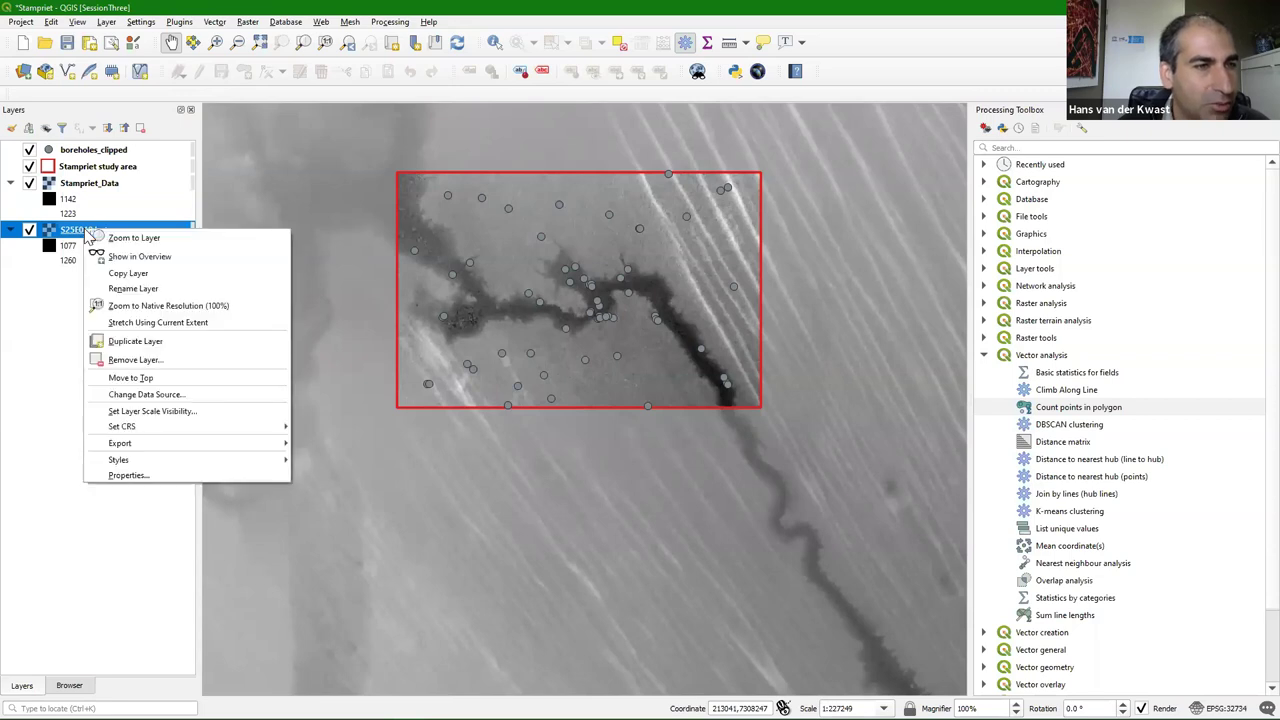
click(150, 360)
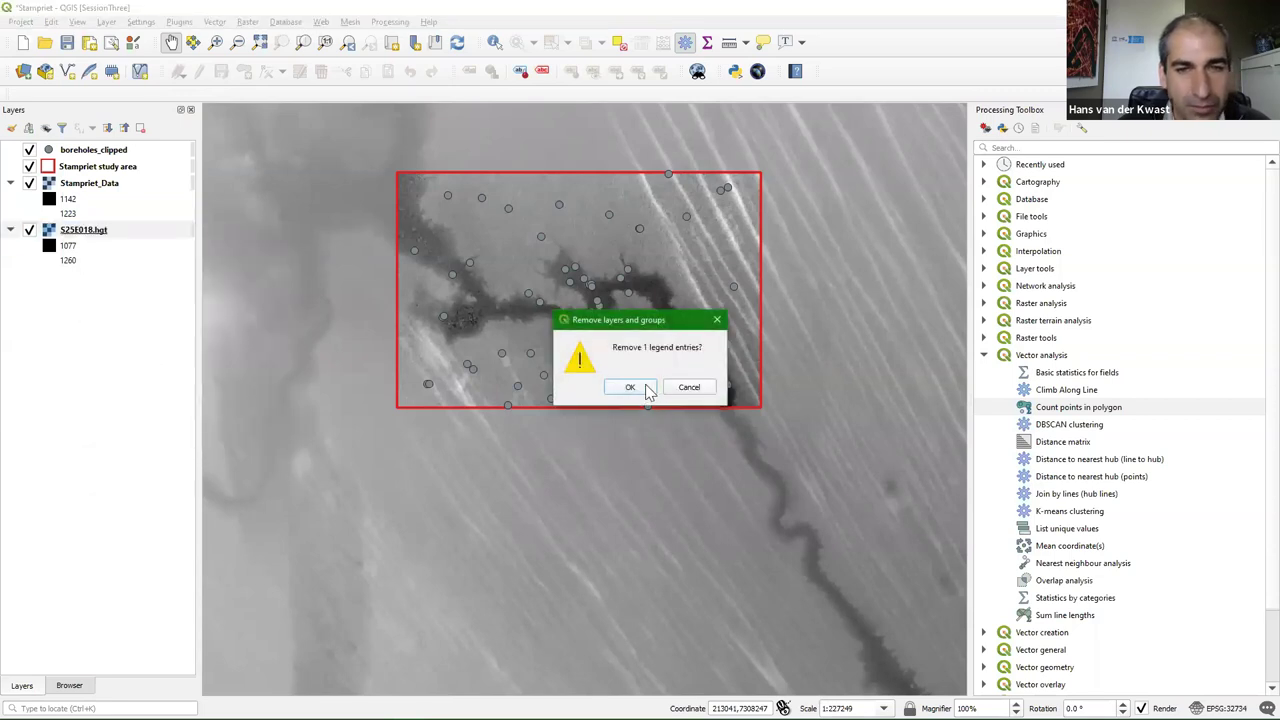
click(645, 387)
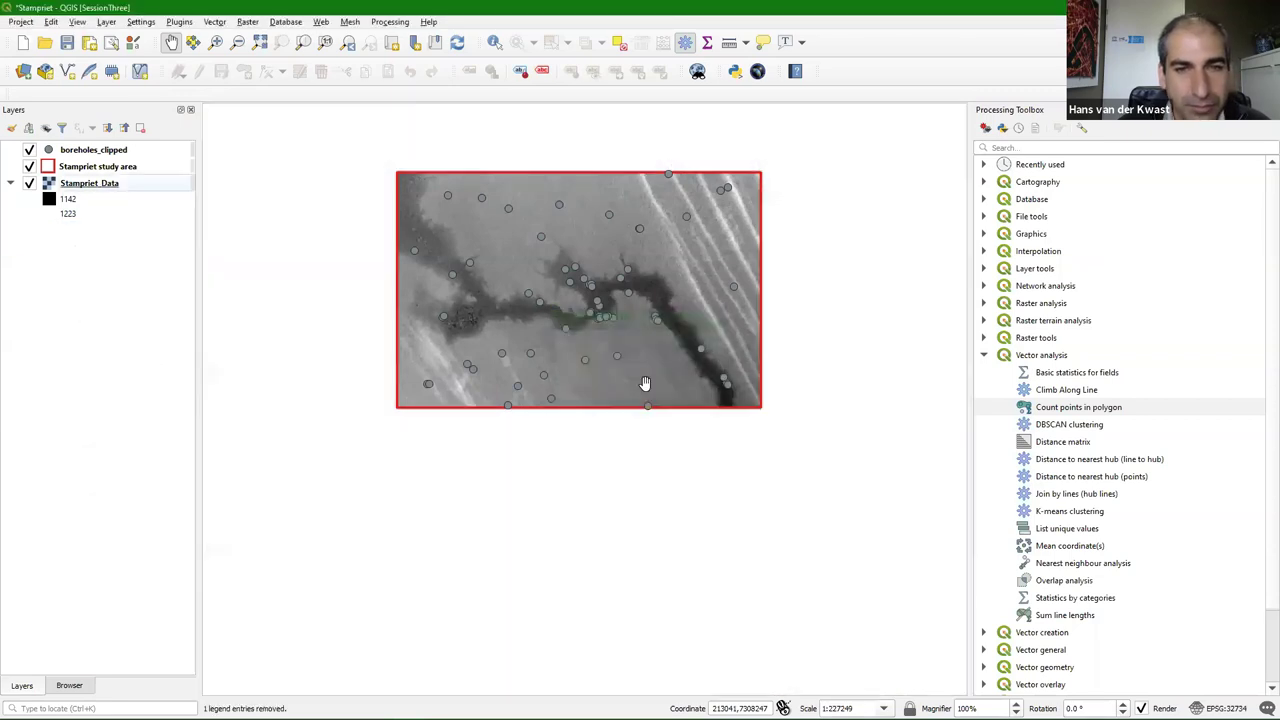
right_click(125, 168)
click(150, 178)
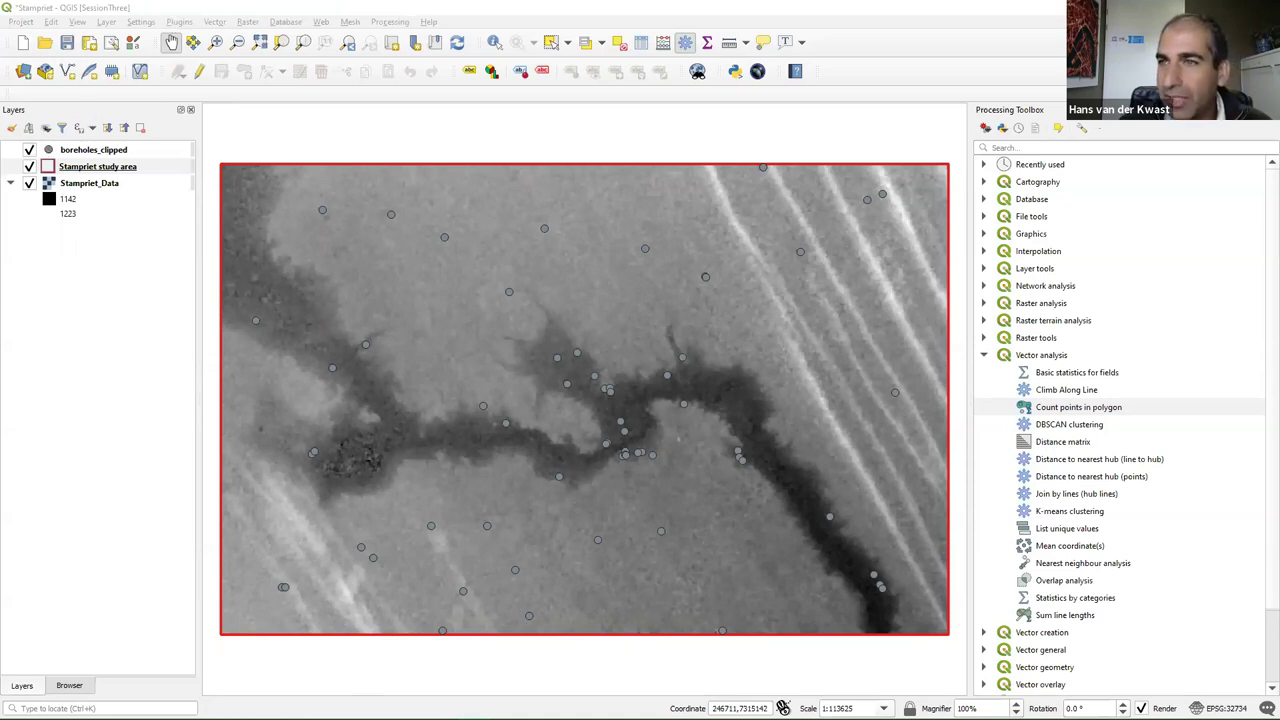
Select Stampriet_Data, hide the Processing Toolbox with Ctrl+Alt+T, and show its Layer Styling panel
click(80, 185)
key(ctrl+alt+t)
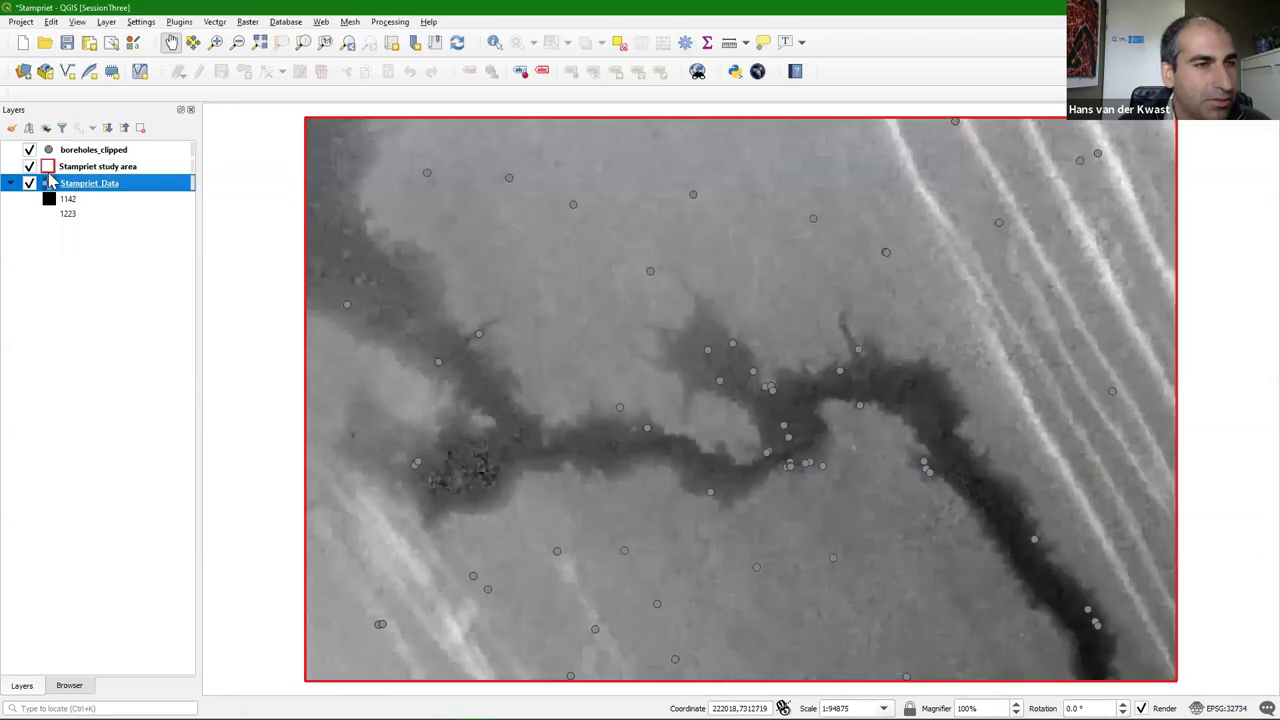
click(13, 128)
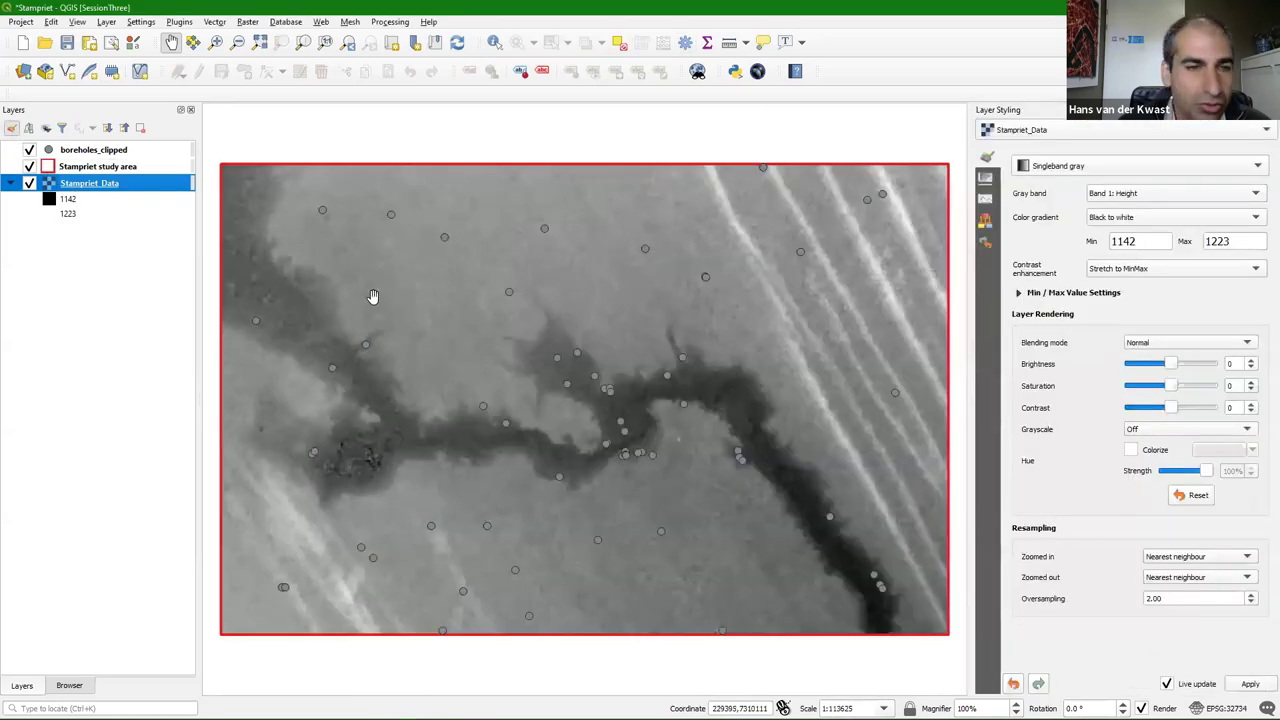
Render Stampriet_Data as singleband pseudocolor with the cpt-city Topography 'elevation' ramp as a standard gradient
click(1057, 170)
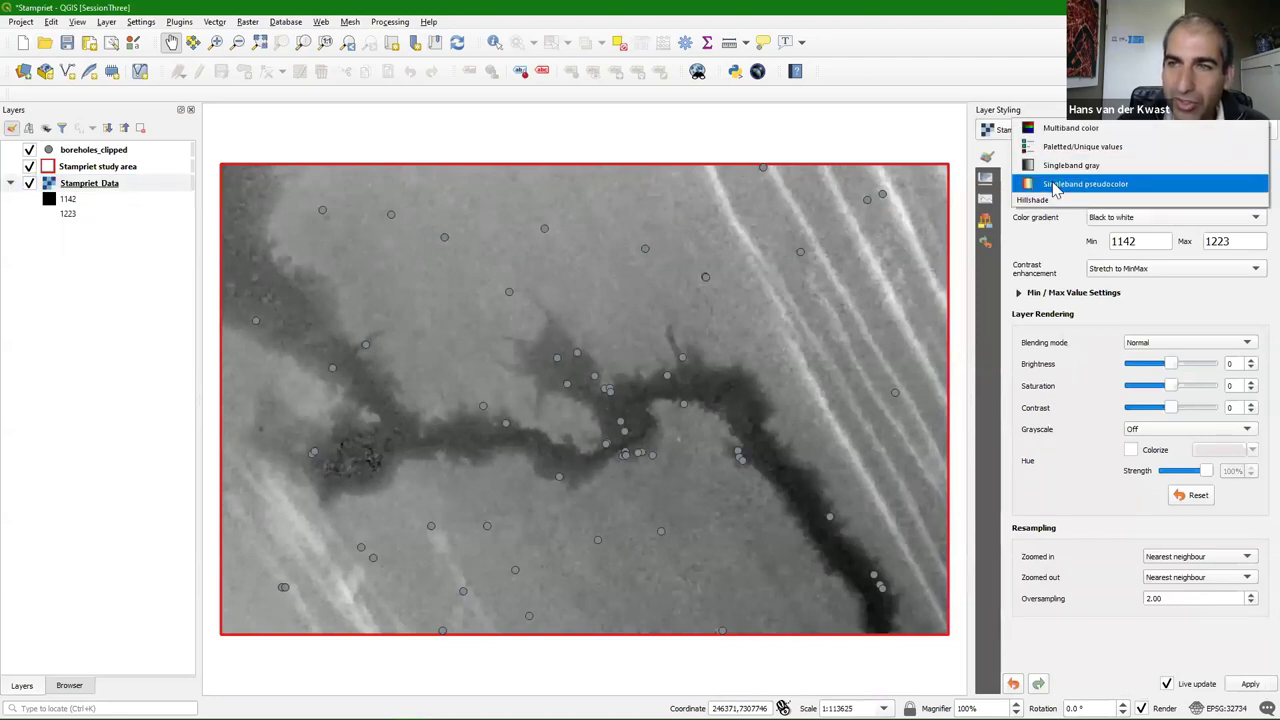
click(1055, 186)
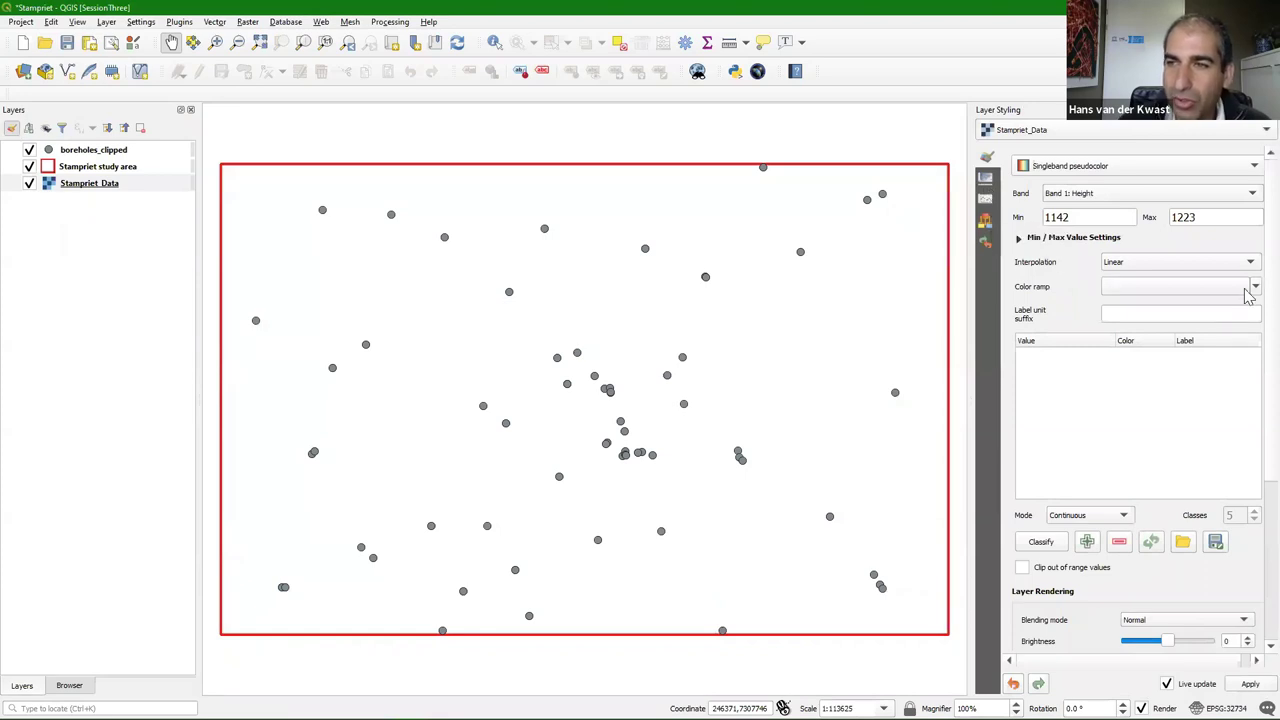
click(1254, 288)
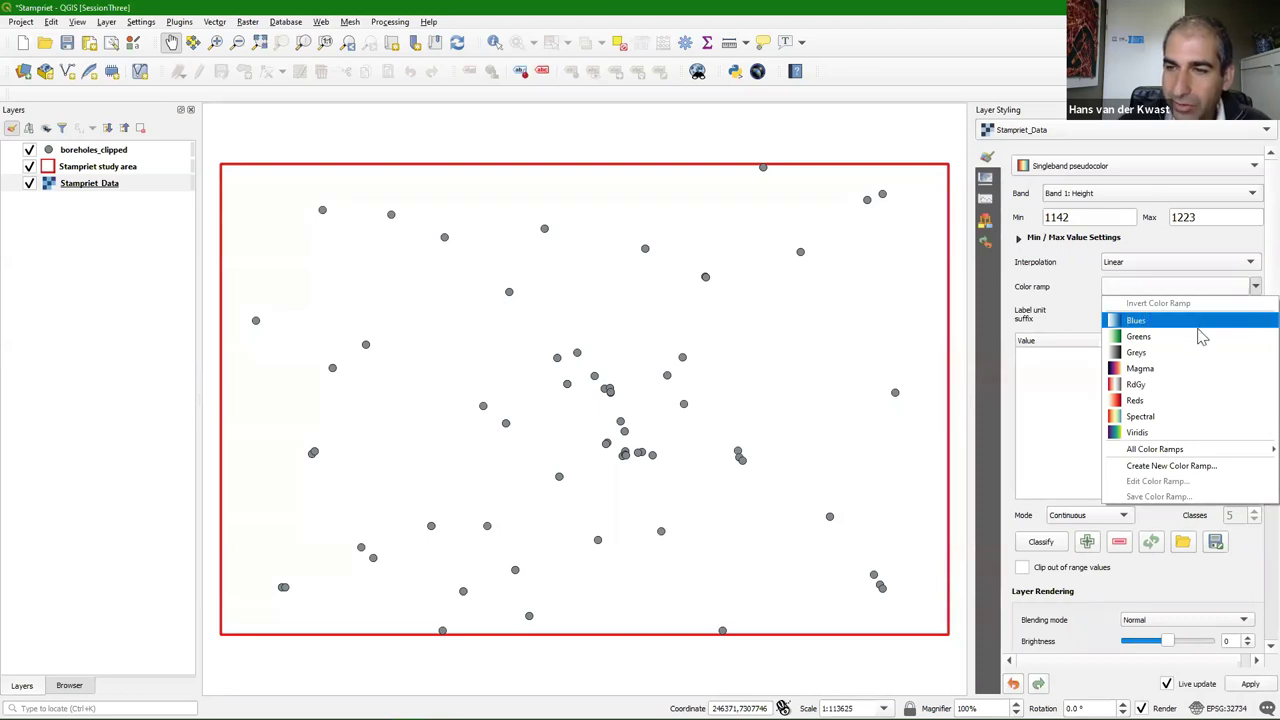
click(1145, 467)
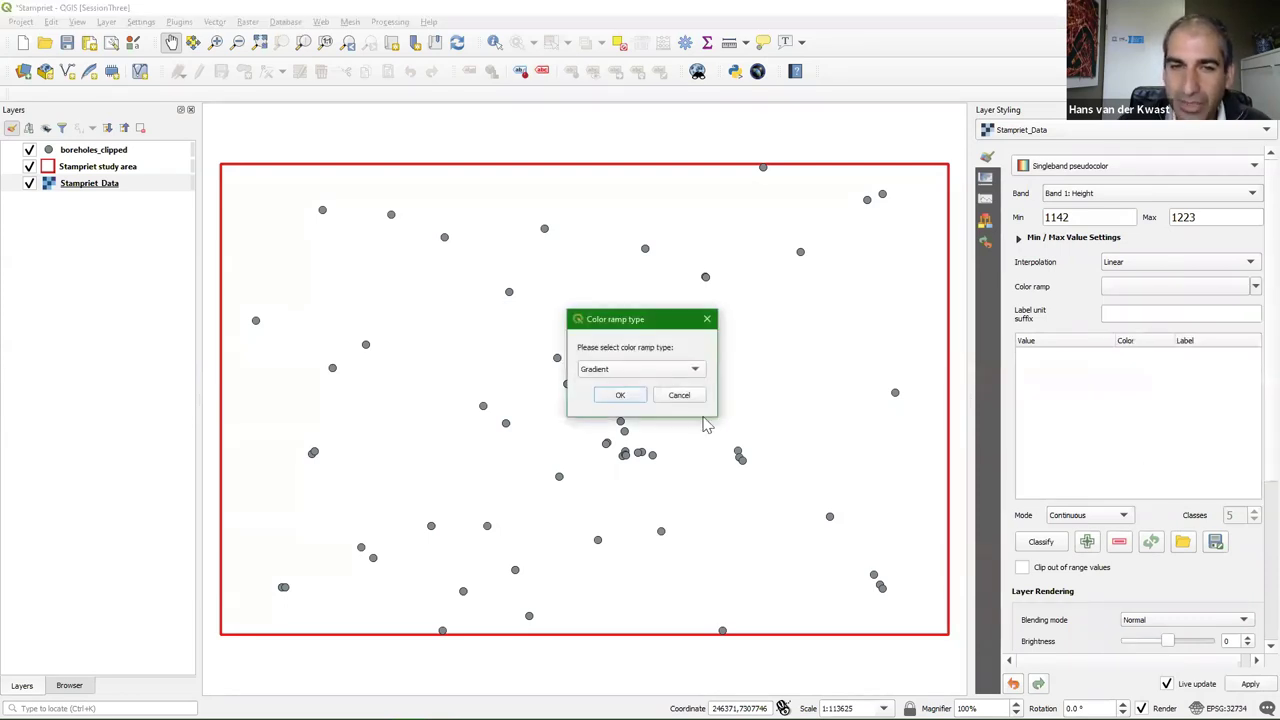
click(695, 378)
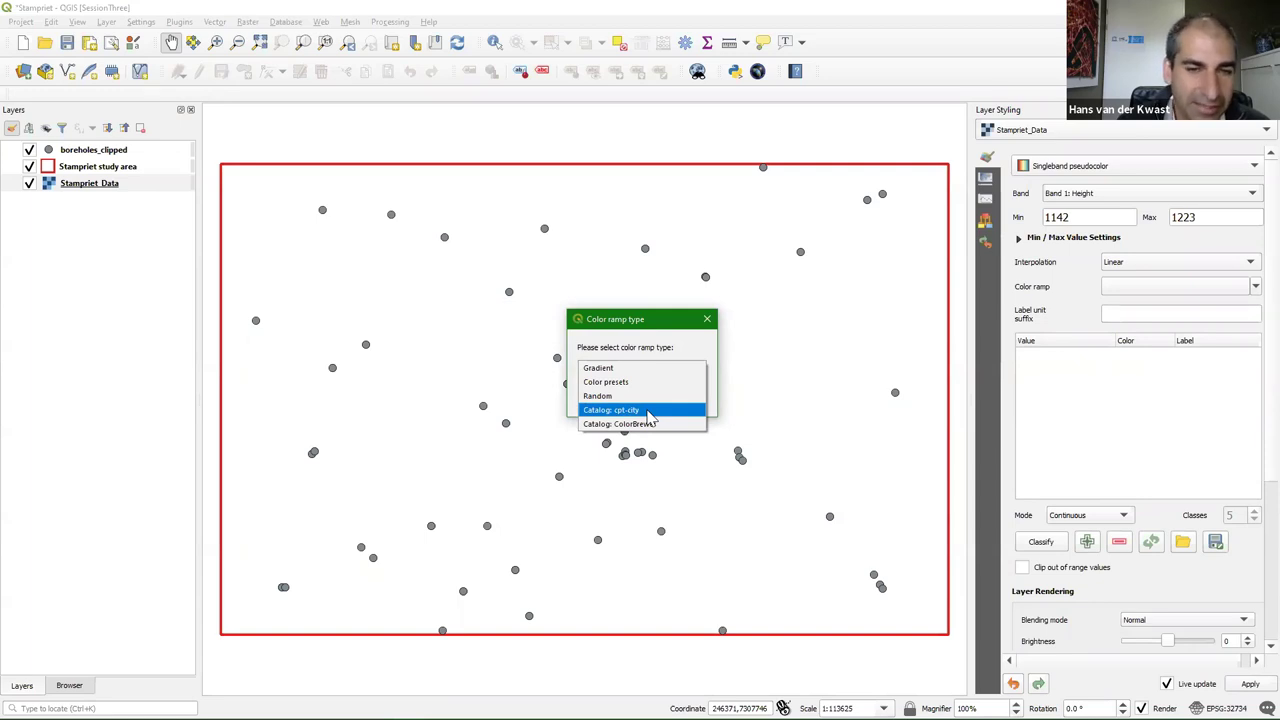
click(648, 410)
click(620, 395)
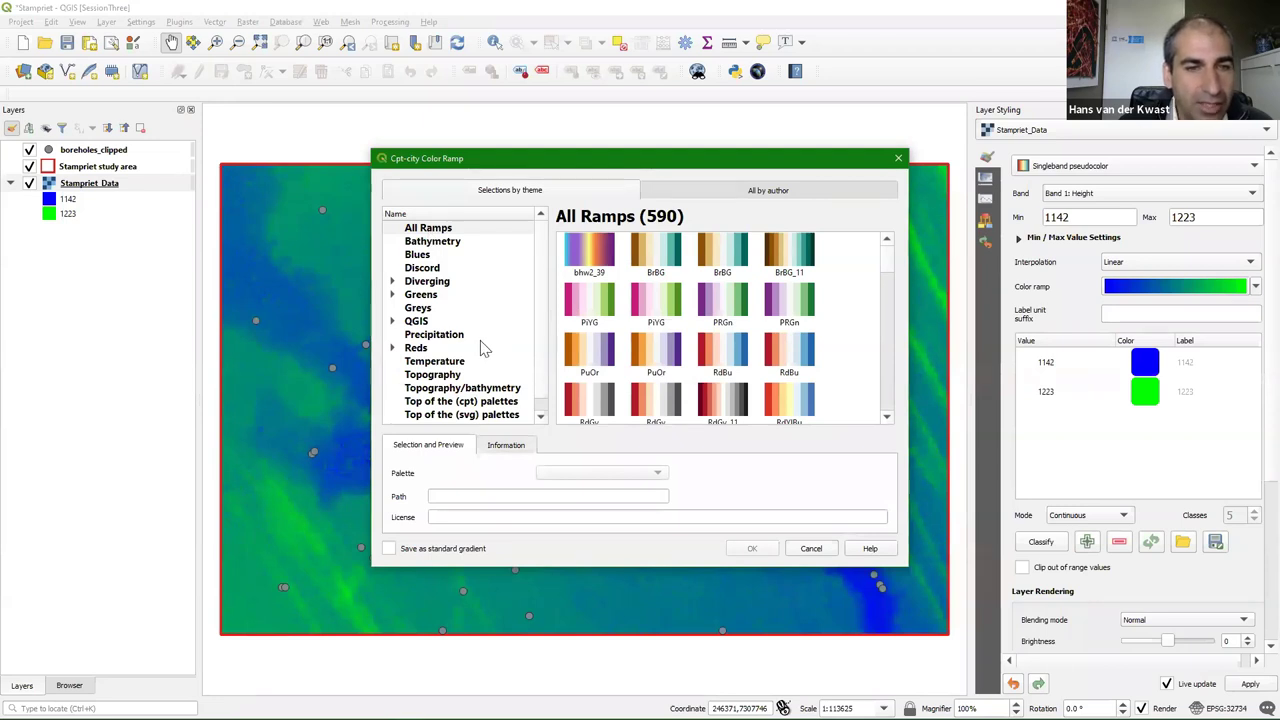
click(422, 377)
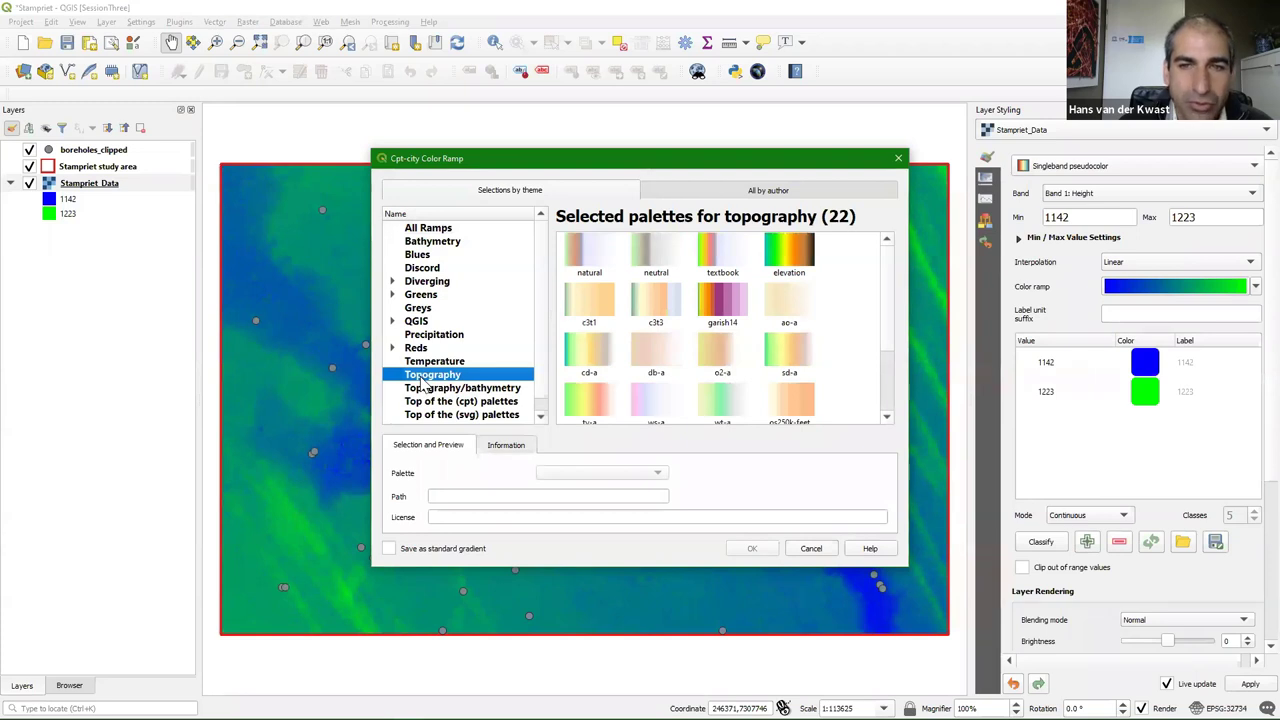
click(795, 255)
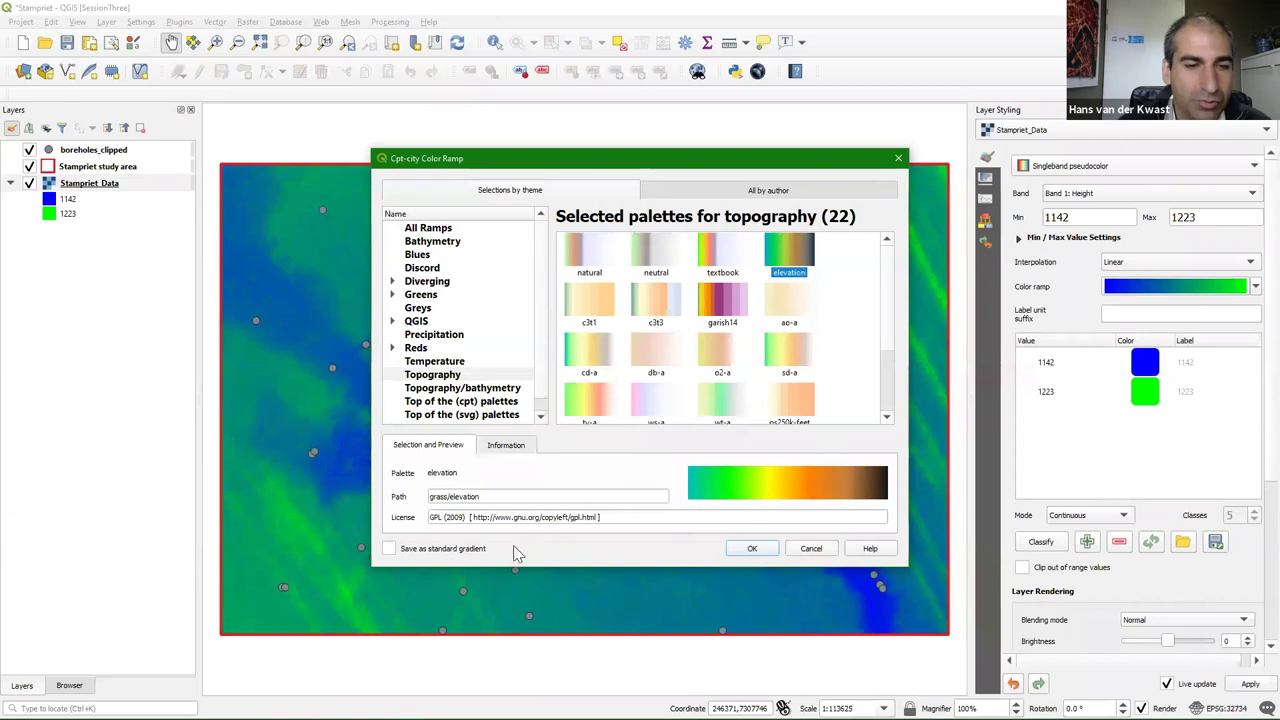
click(389, 548)
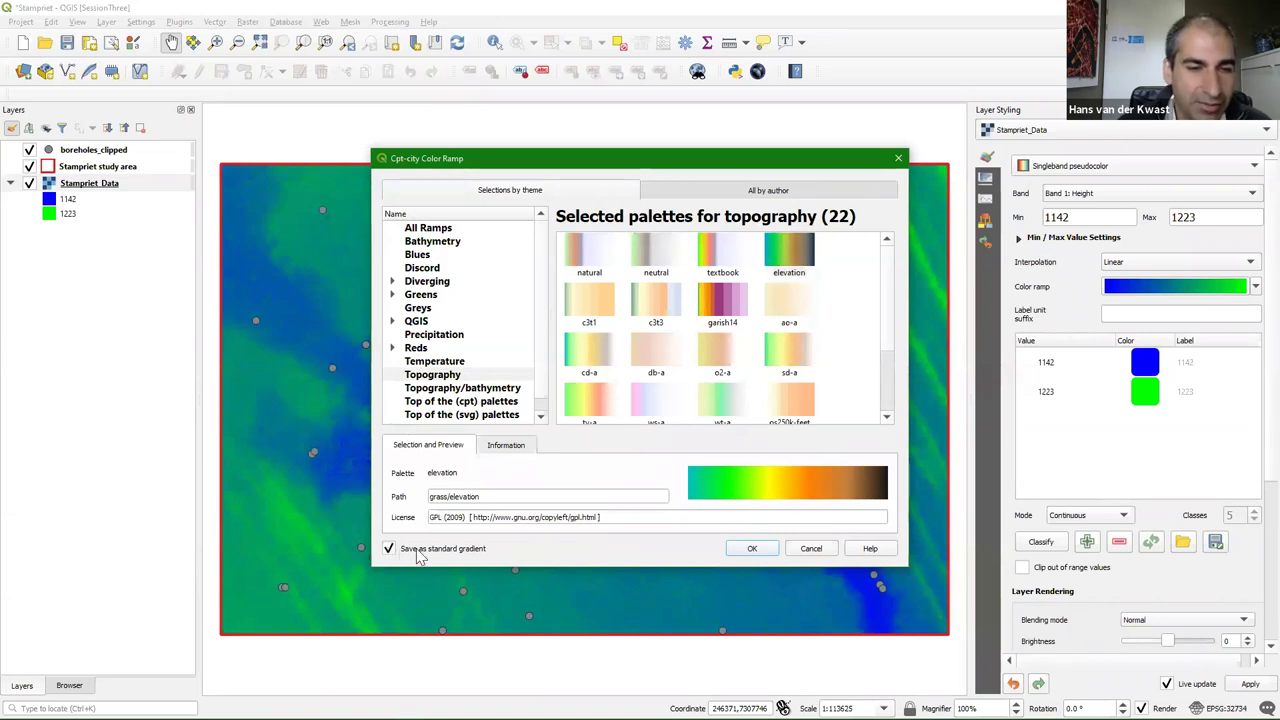
click(752, 548)
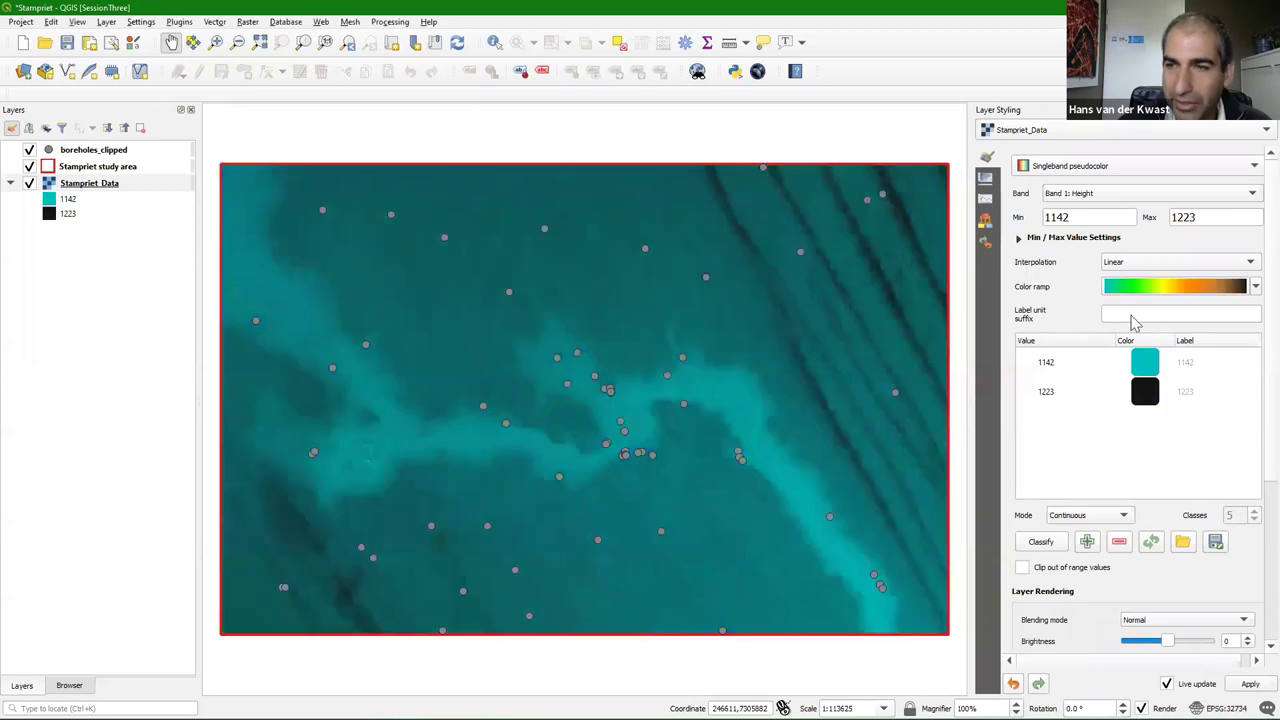
Classify the elevation ramp into classes from 1142 to 1223
click(1041, 544)
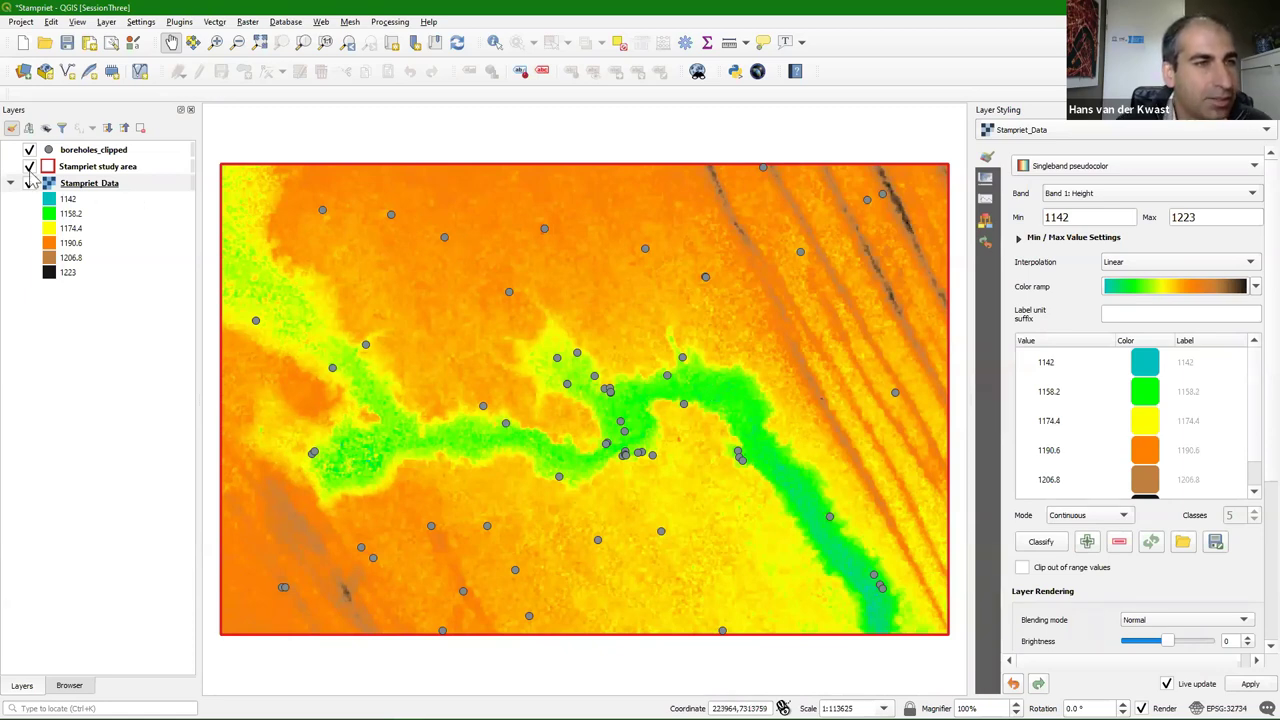
right_click(106, 188)
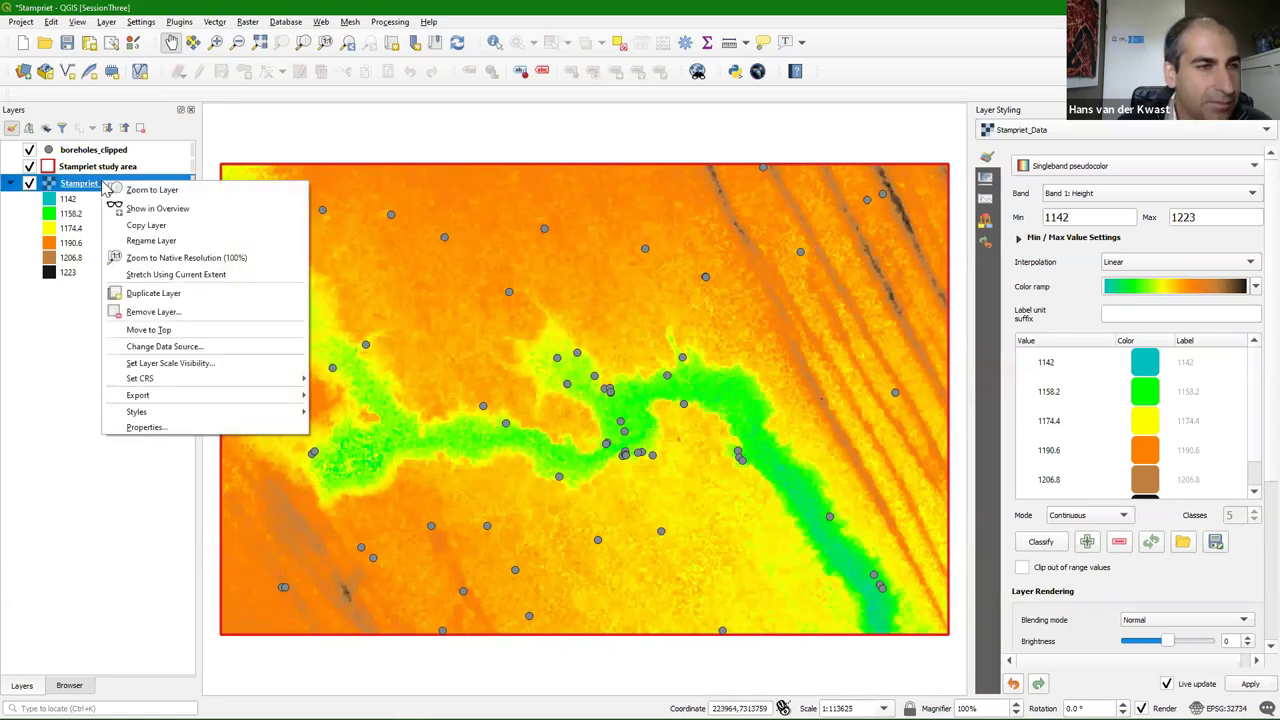
Duplicate Stampriet_Data, hide the original, and rename the original to DEM
key(Escape)
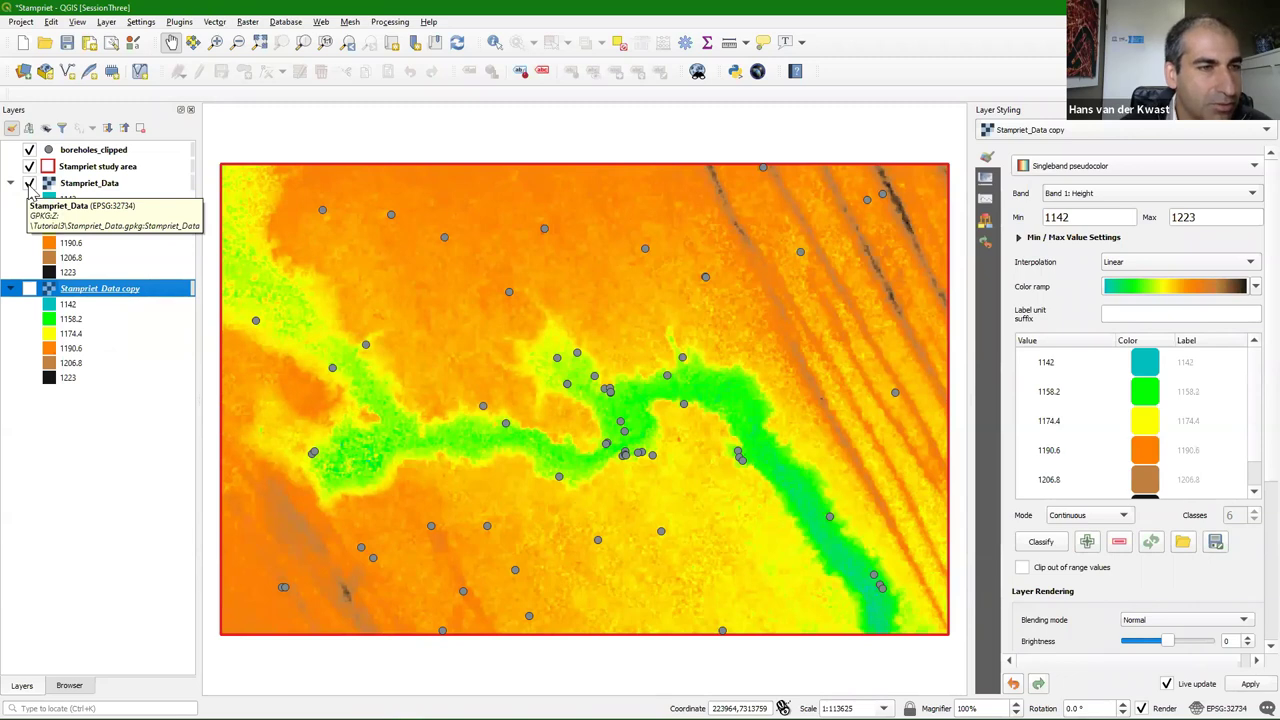
click(30, 290)
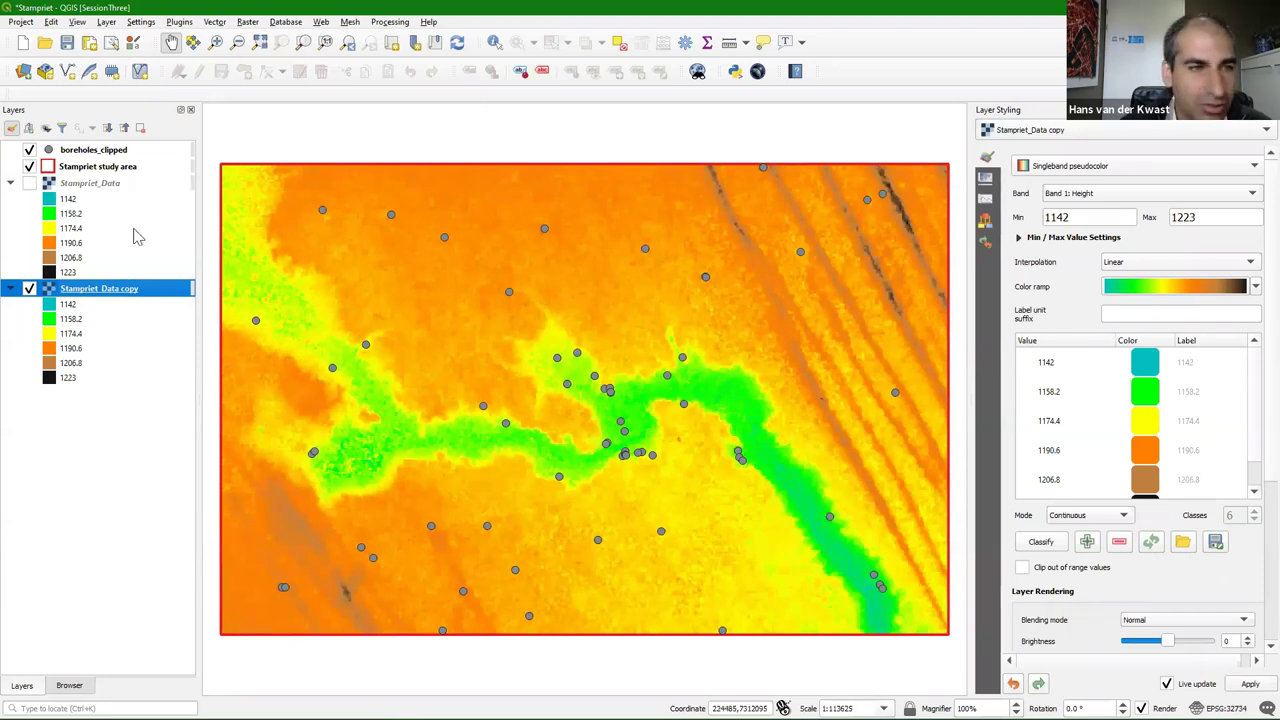
click(106, 190)
right_click(106, 192)
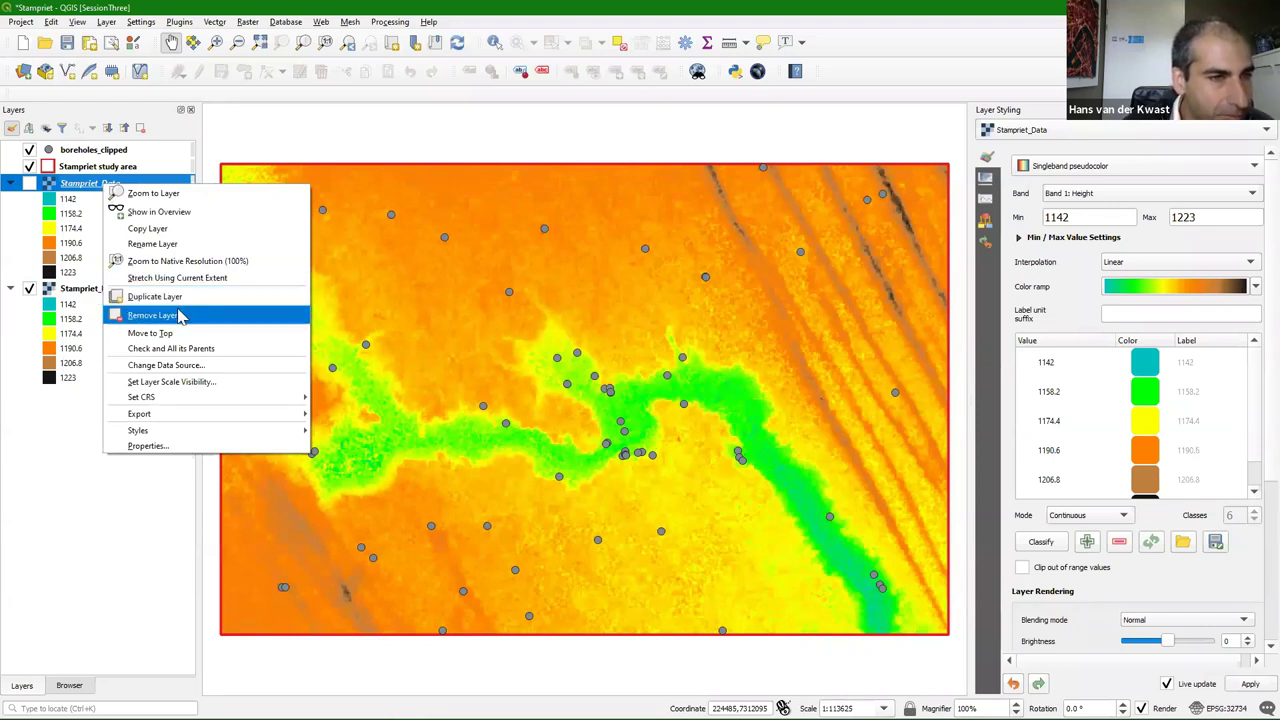
click(152, 244)
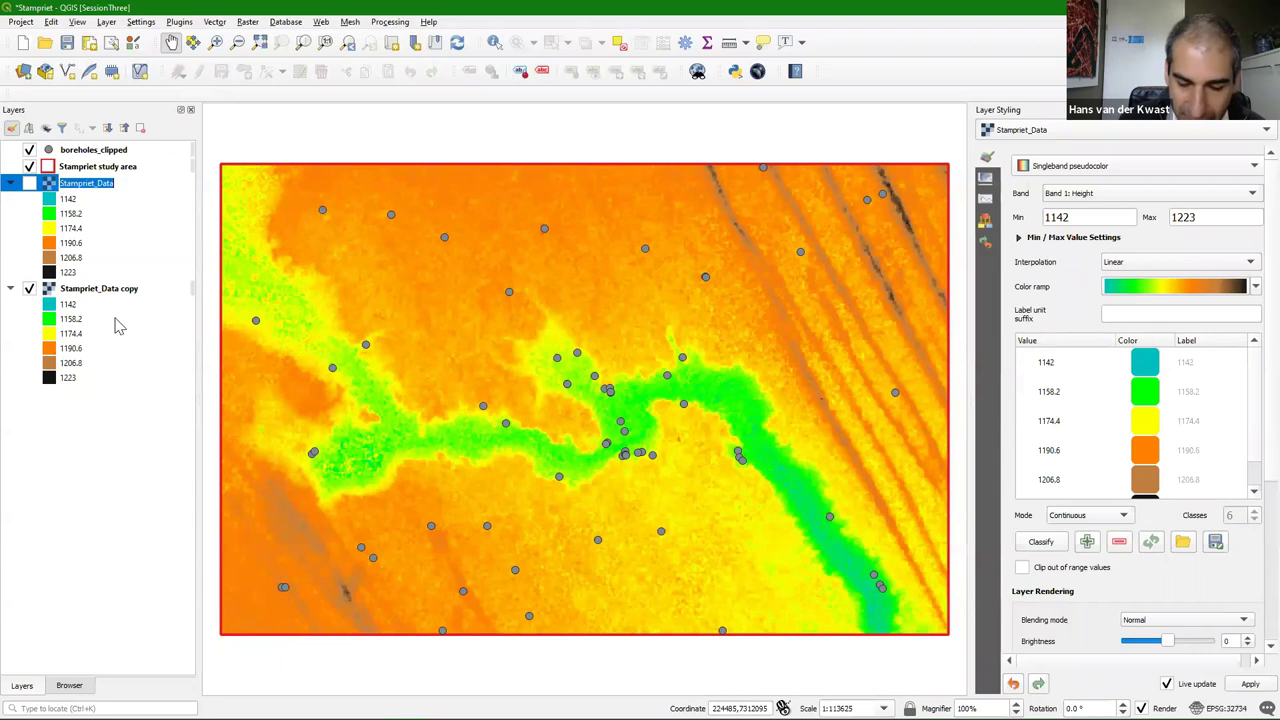
text(DEM)
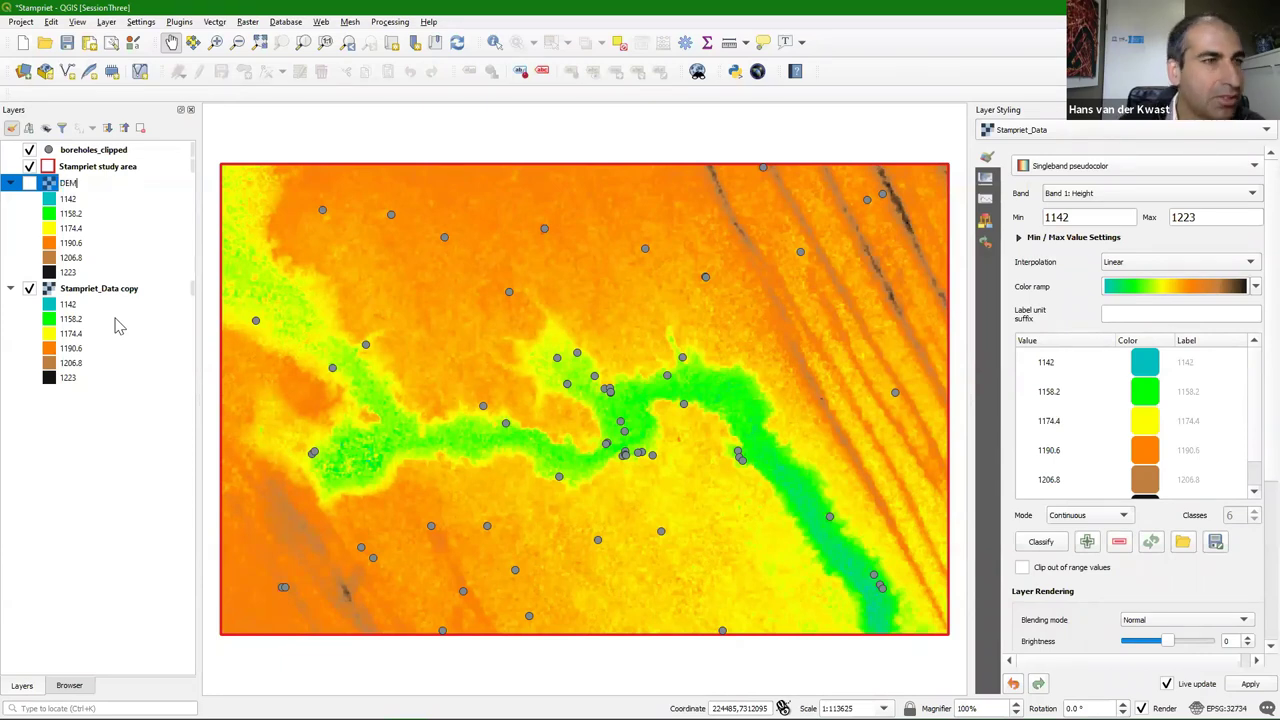
click(105, 291)
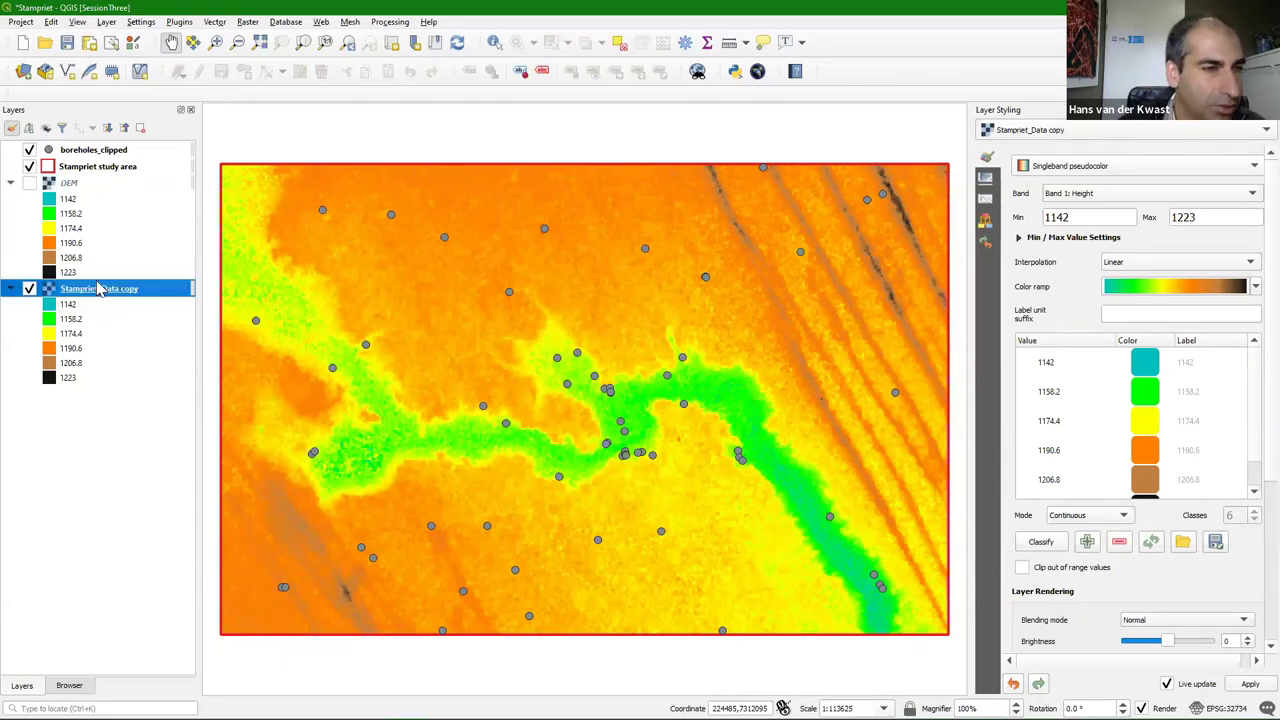
Rename the duplicated layer to Hillshade
right_click(99, 288)
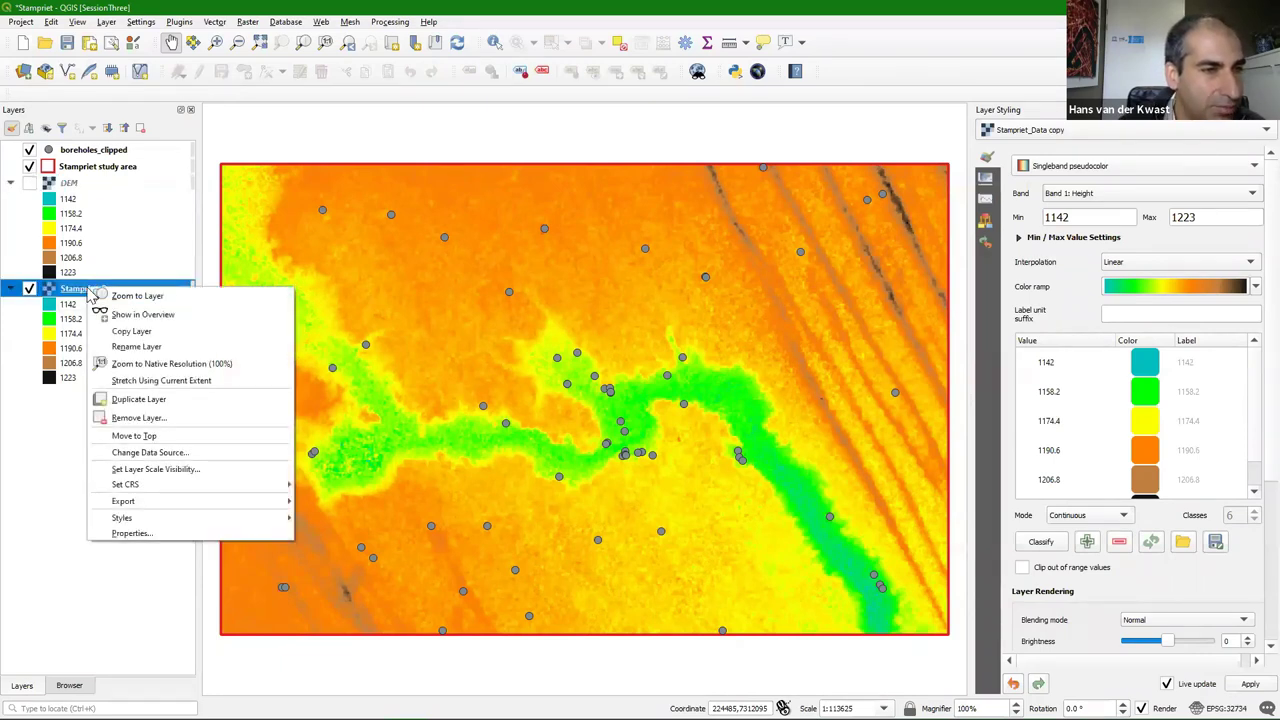
click(137, 347)
text(Hillshade)
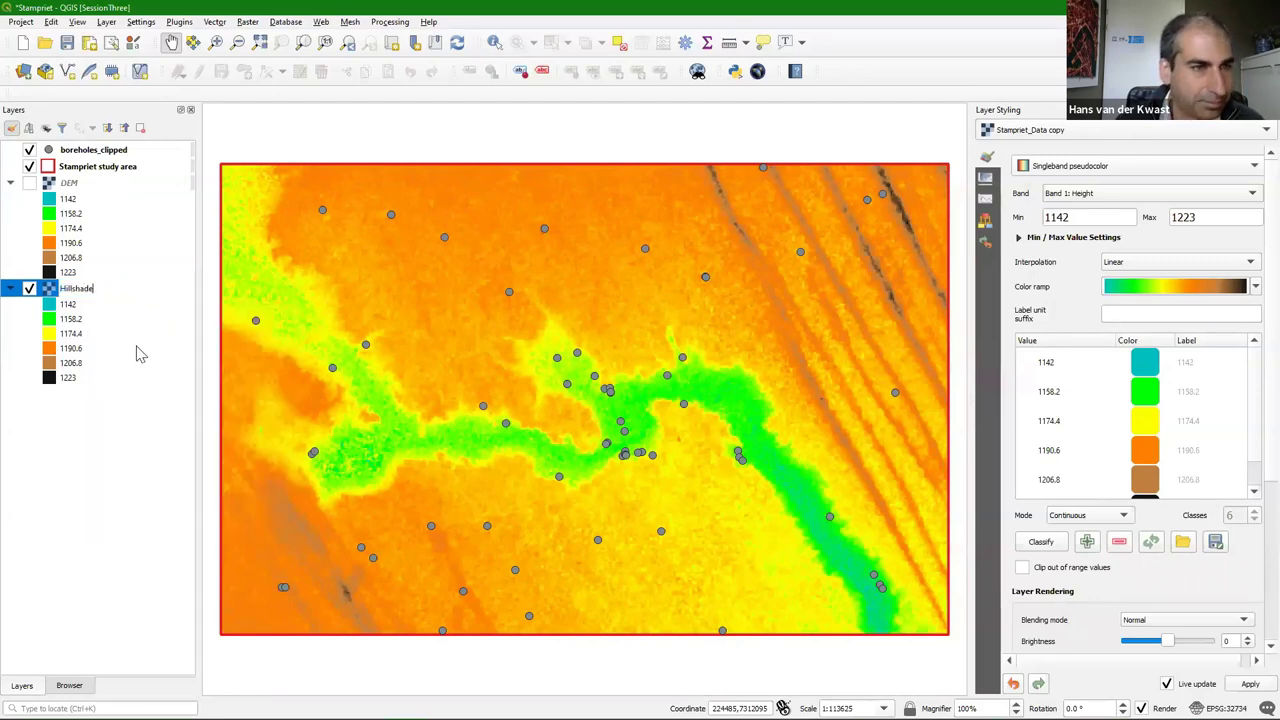
key(Return)
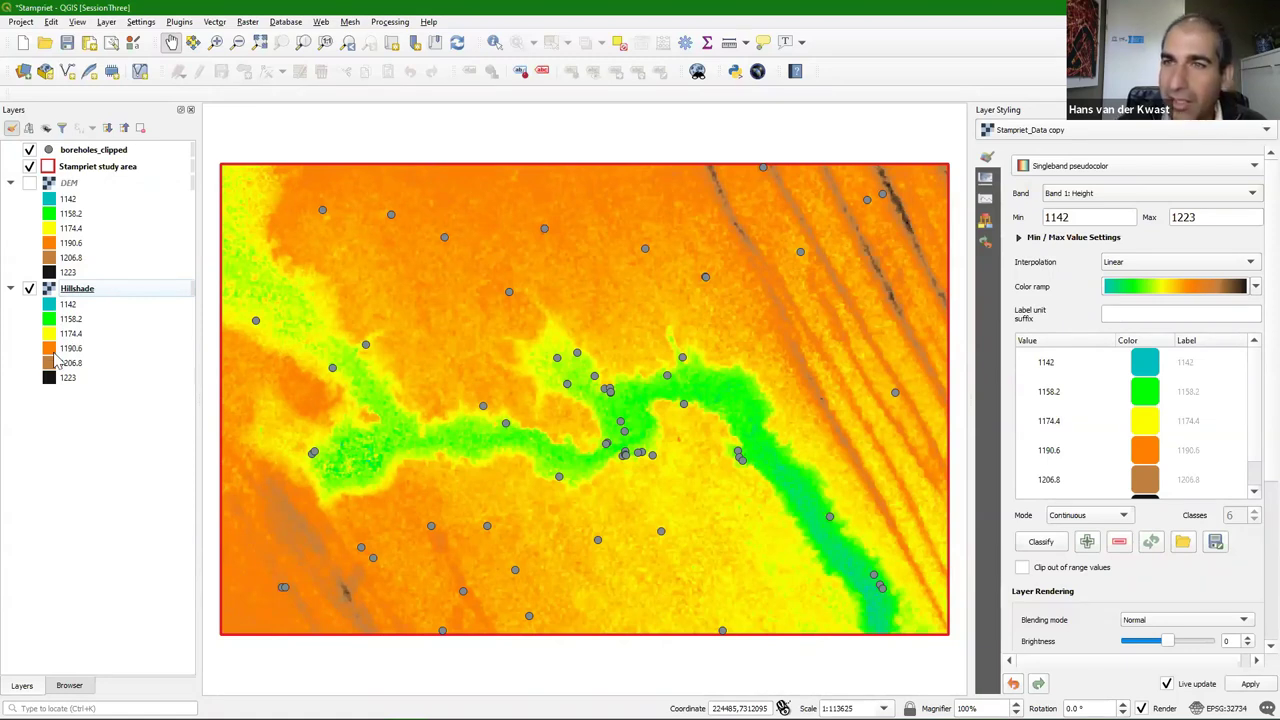
Render the Hillshade layer as a hillshade with Bilinear zoomed-in and Average zoomed-out resampling
click(1055, 170)
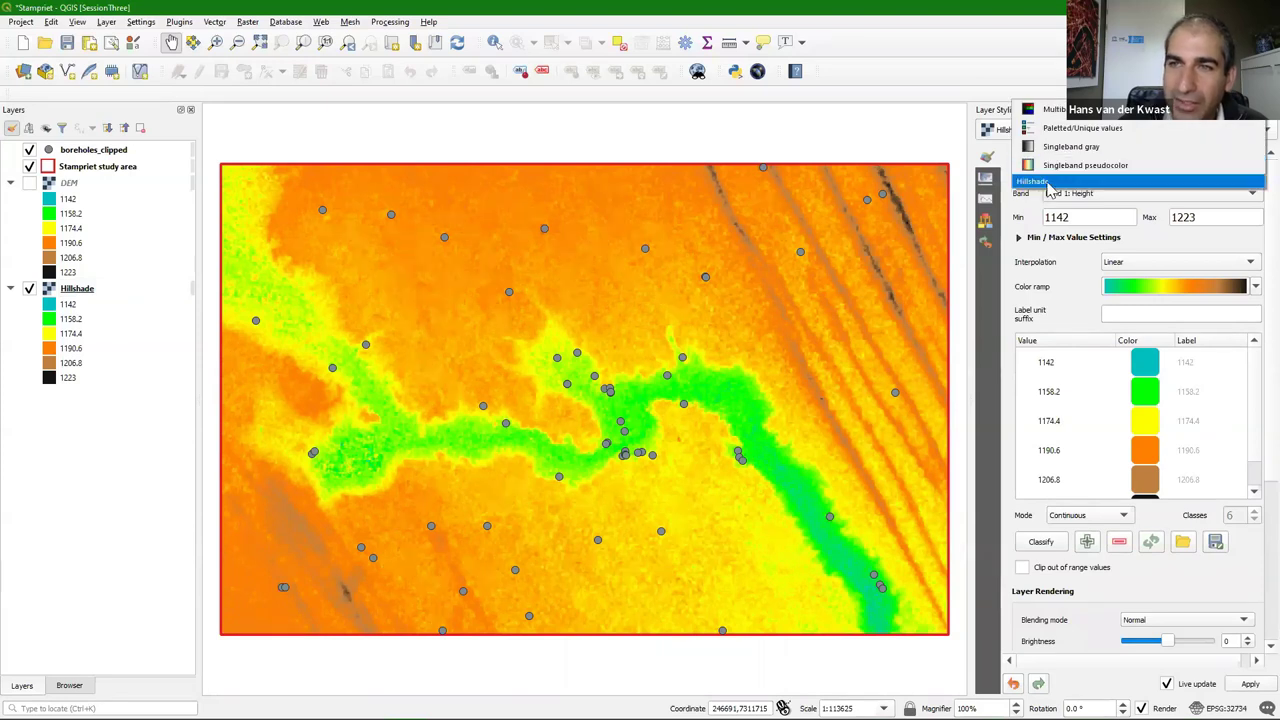
click(1042, 184)
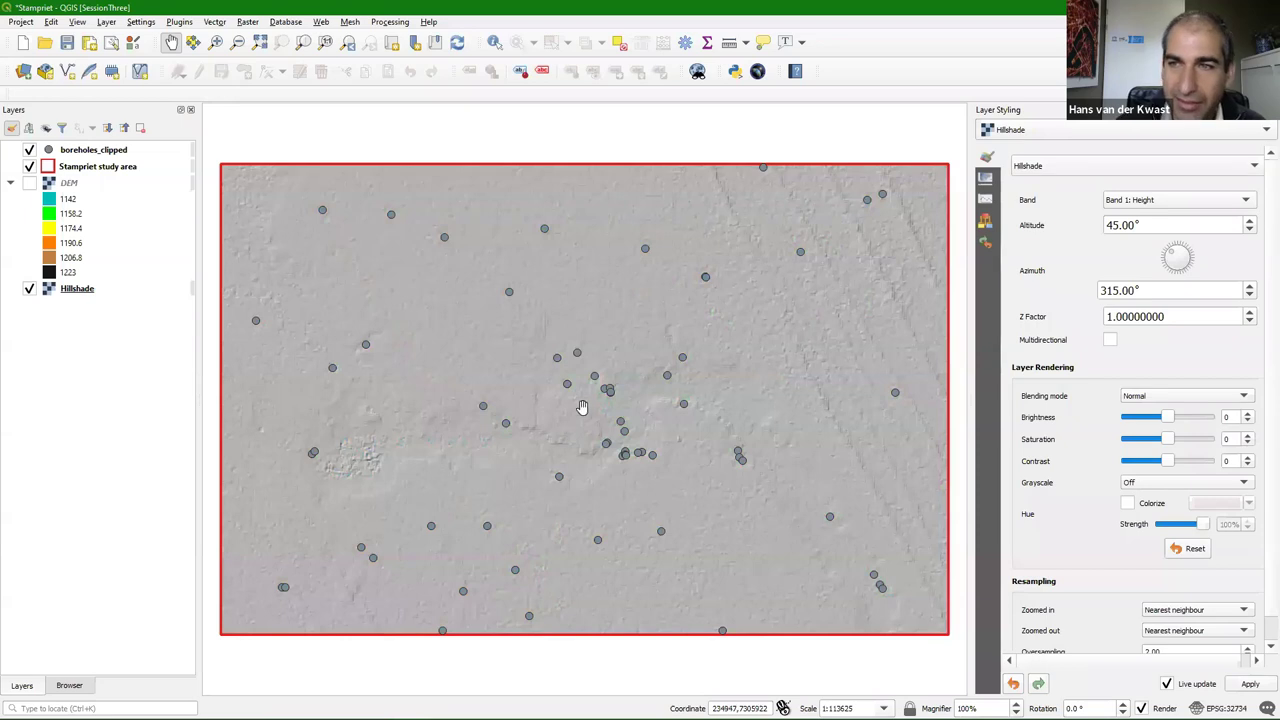
scroll(620, 441, up, 2)
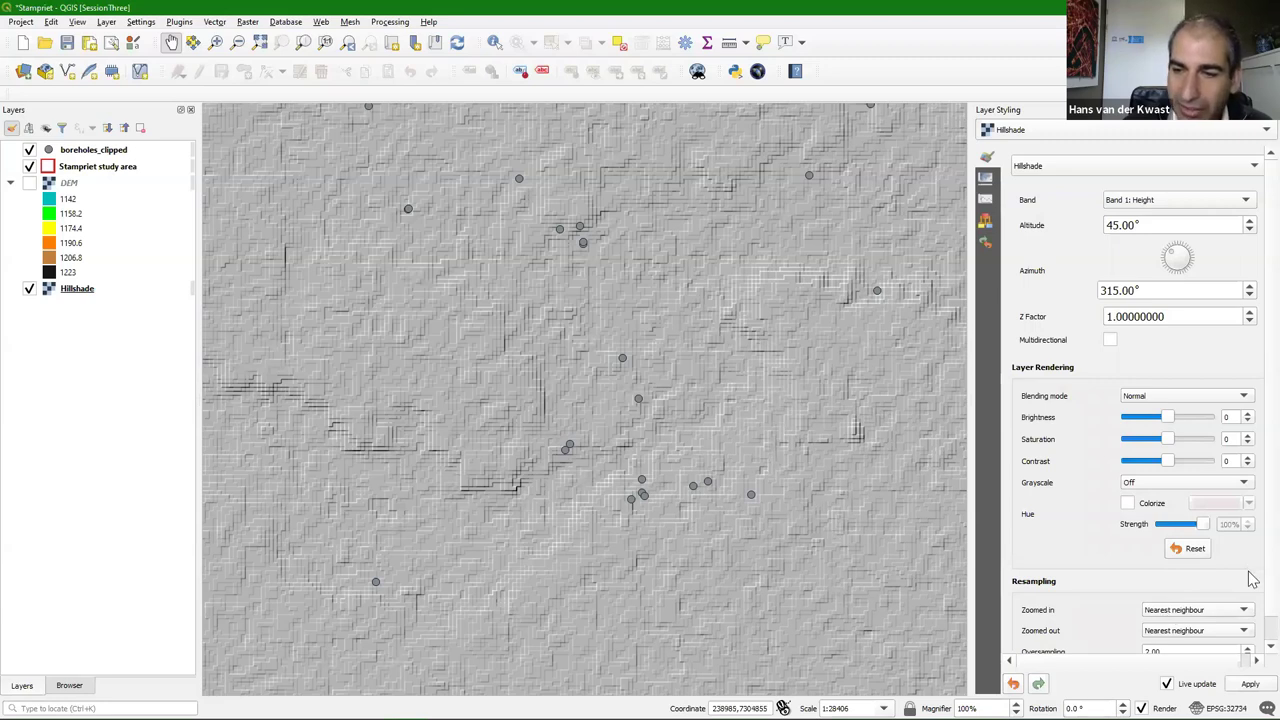
scroll(1252, 578, down, 1)
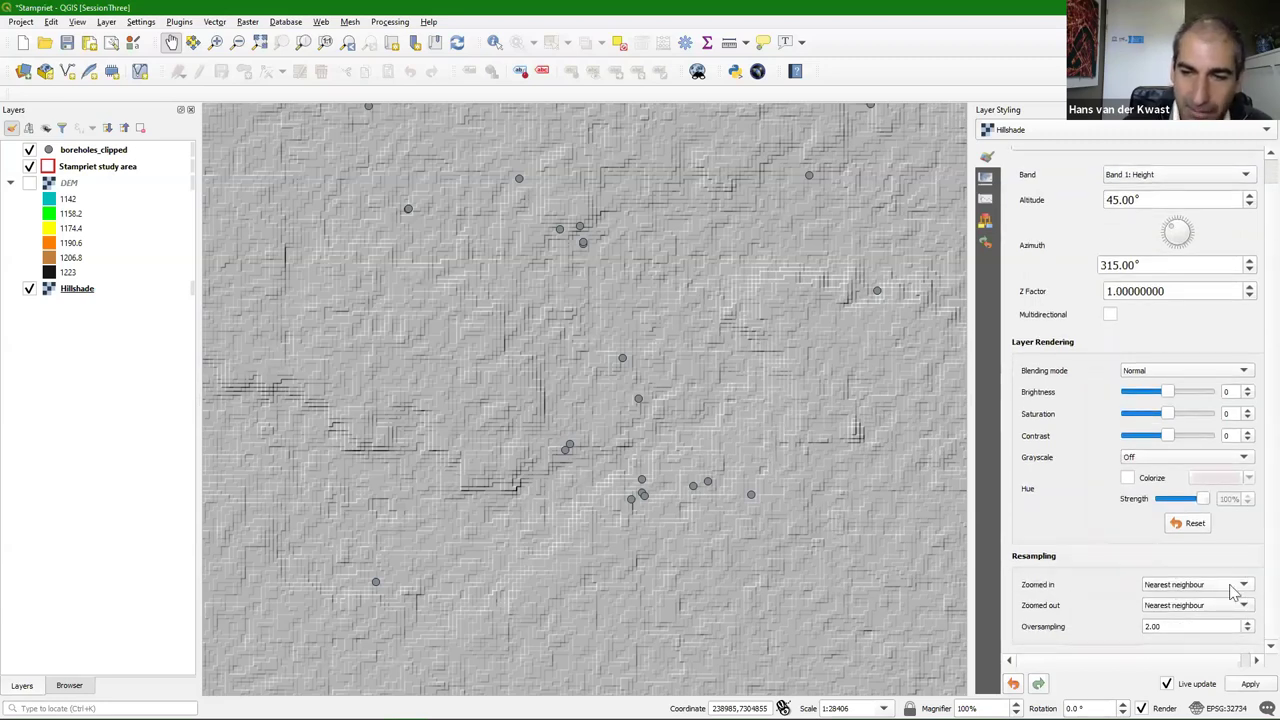
click(1235, 586)
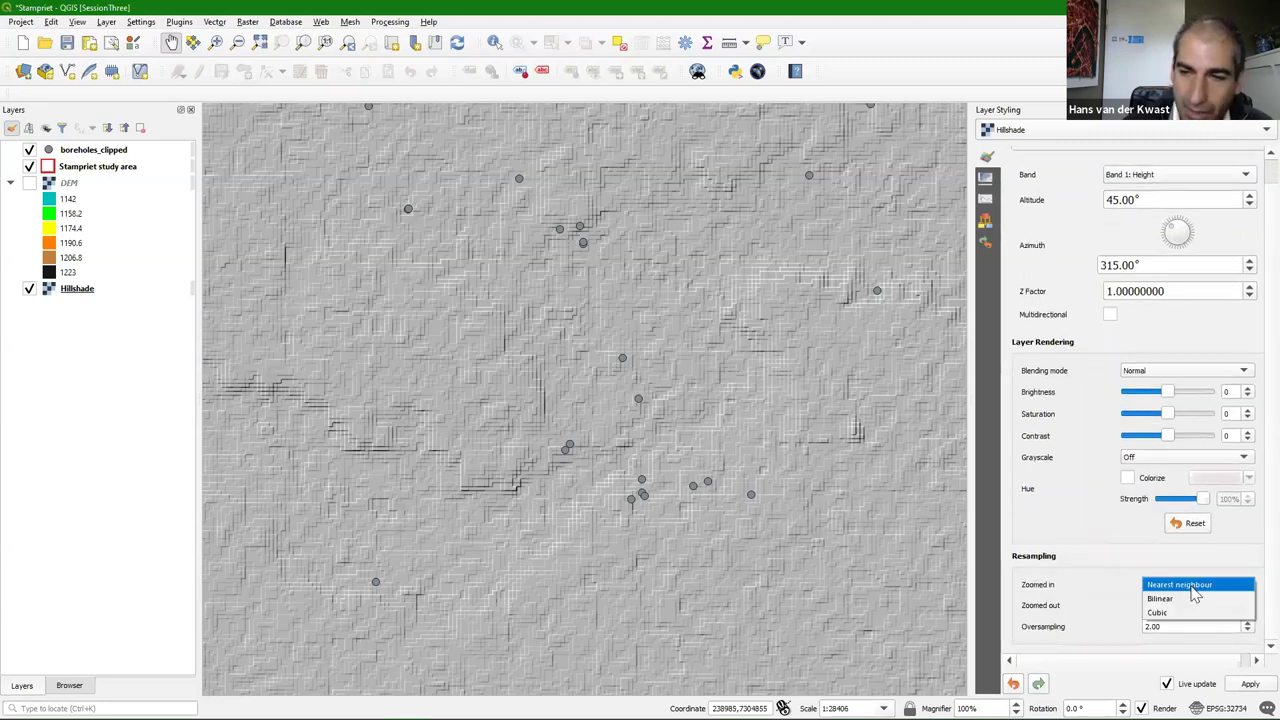
click(1172, 599)
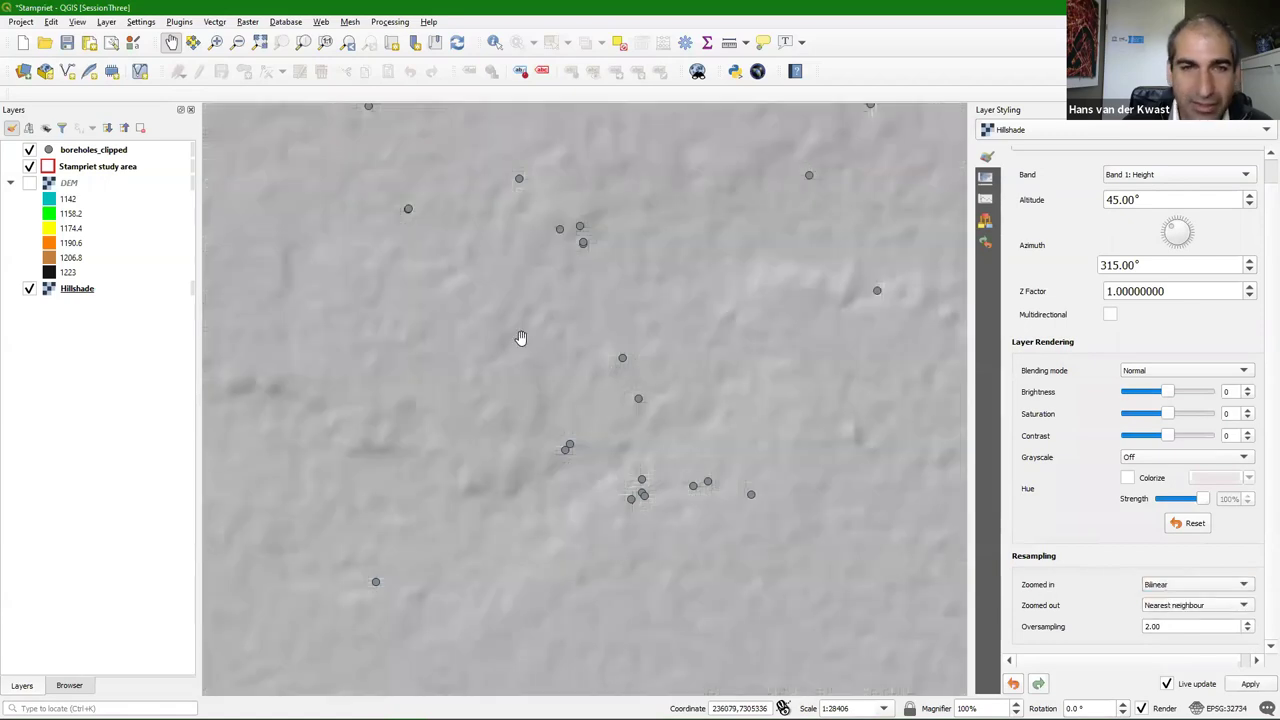
click(1174, 606)
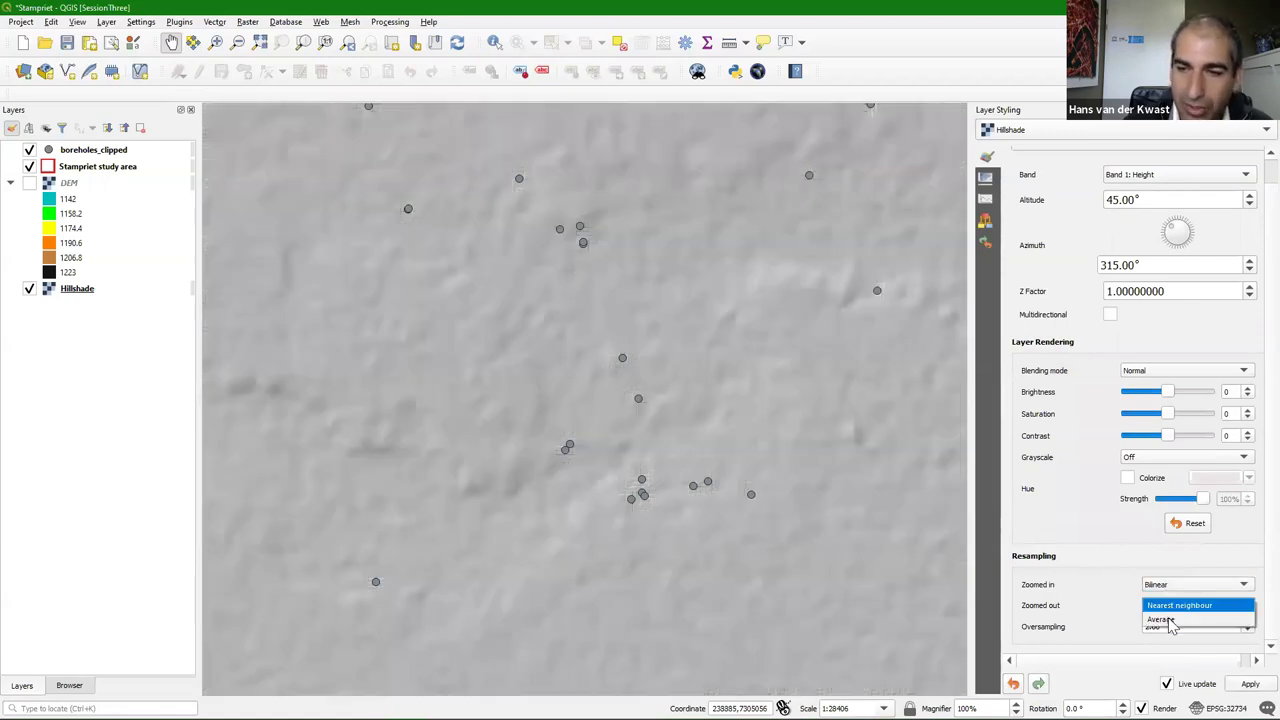
click(1170, 620)
Recentre the study area and make the DEM layer visible again
scroll(566, 354, down, 2)
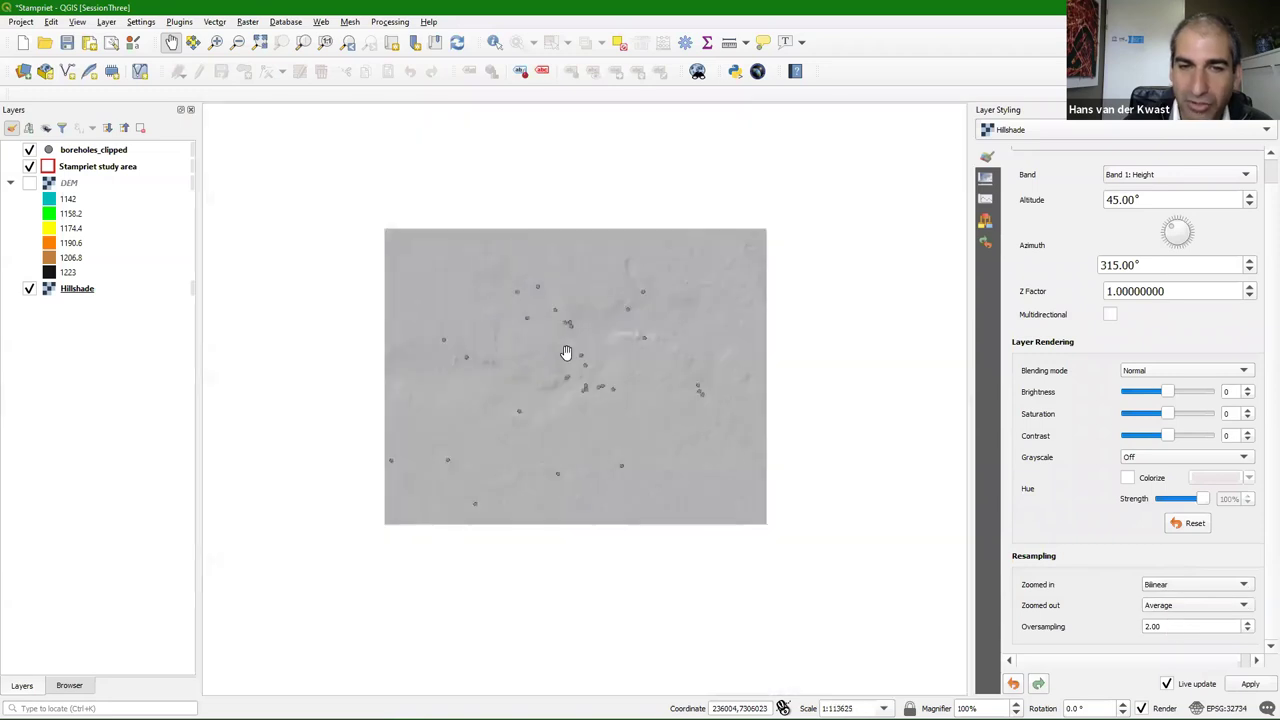
drag(555, 300, 531, 354)
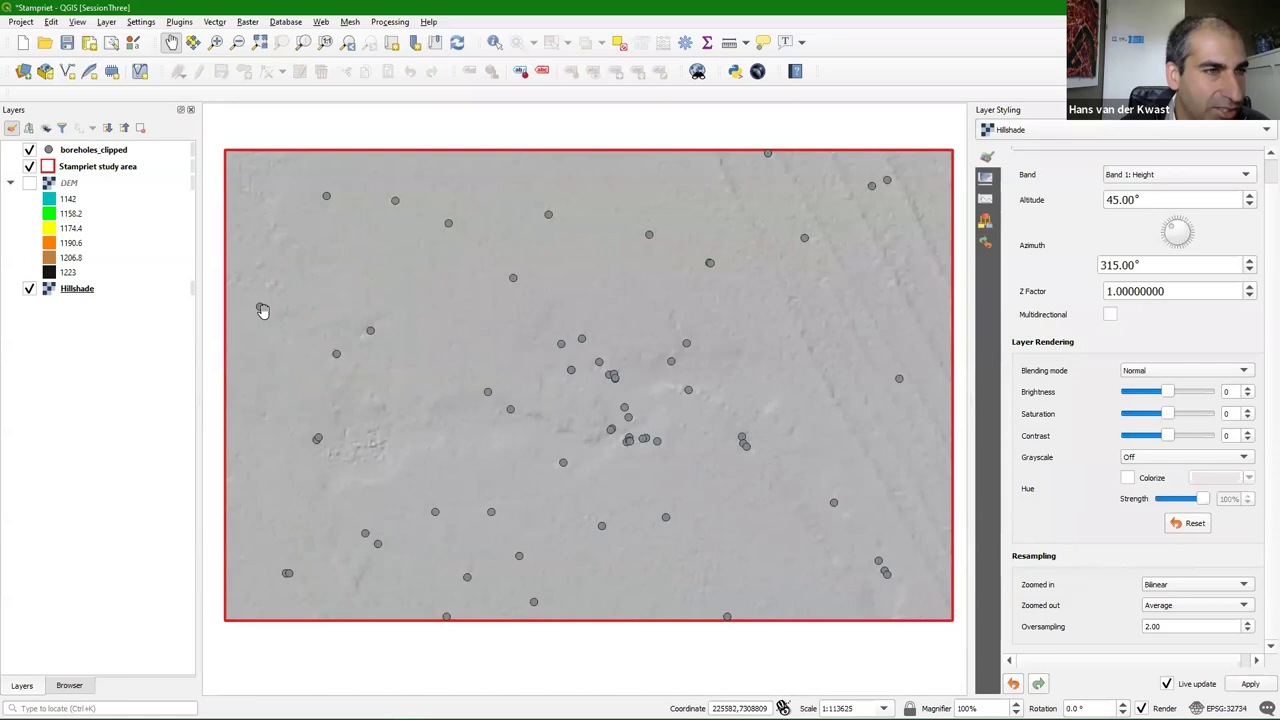
click(29, 183)
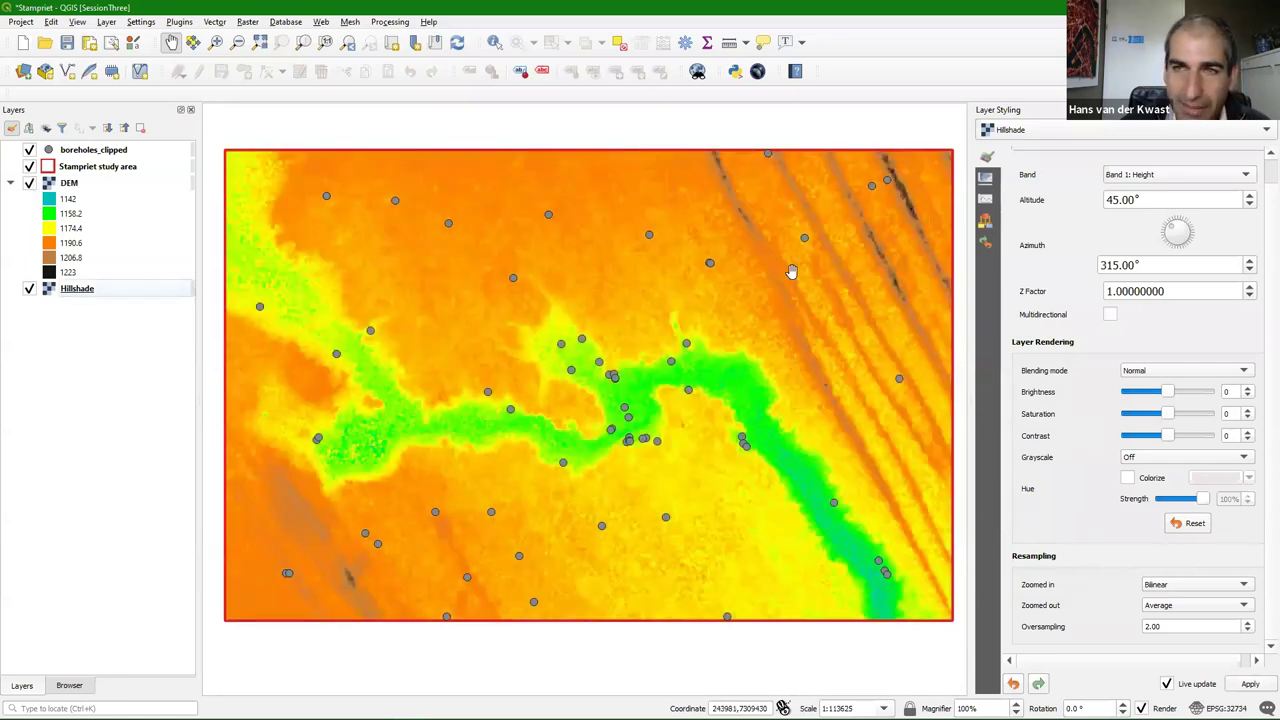
Set the DEM layer's blending mode to Multiply over the hillshade
click(69, 186)
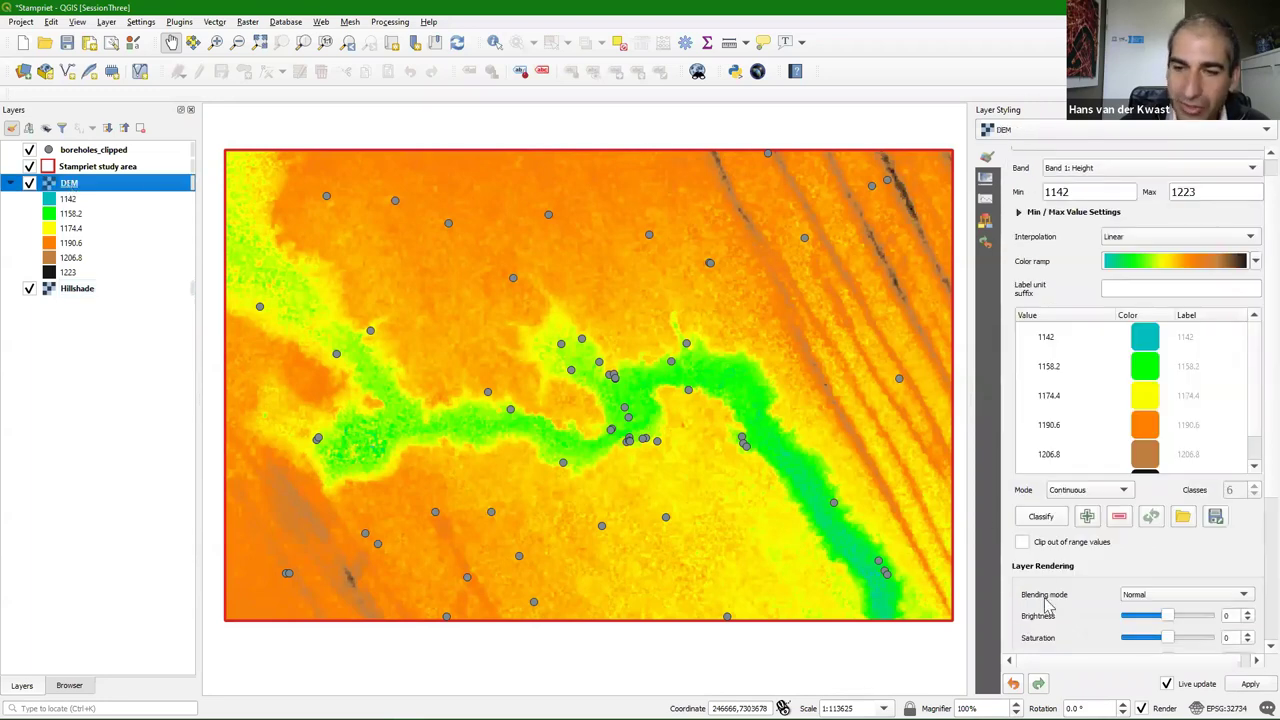
click(1186, 596)
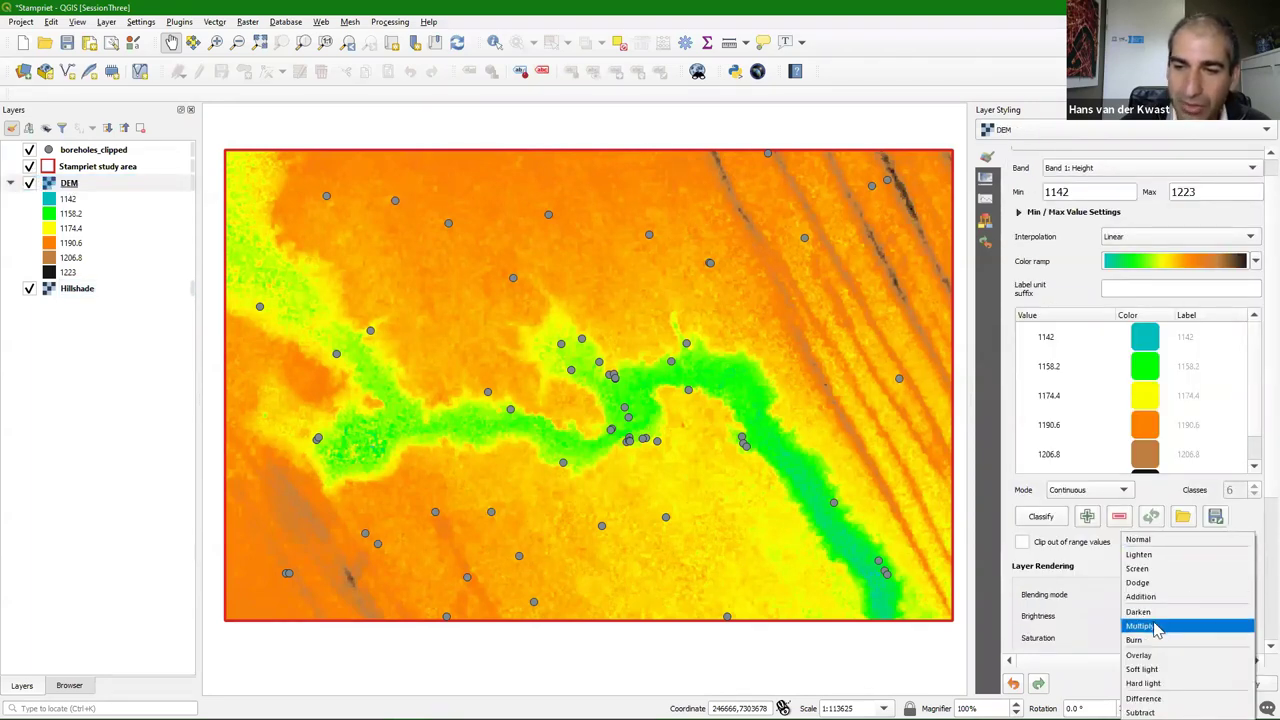
click(1158, 626)
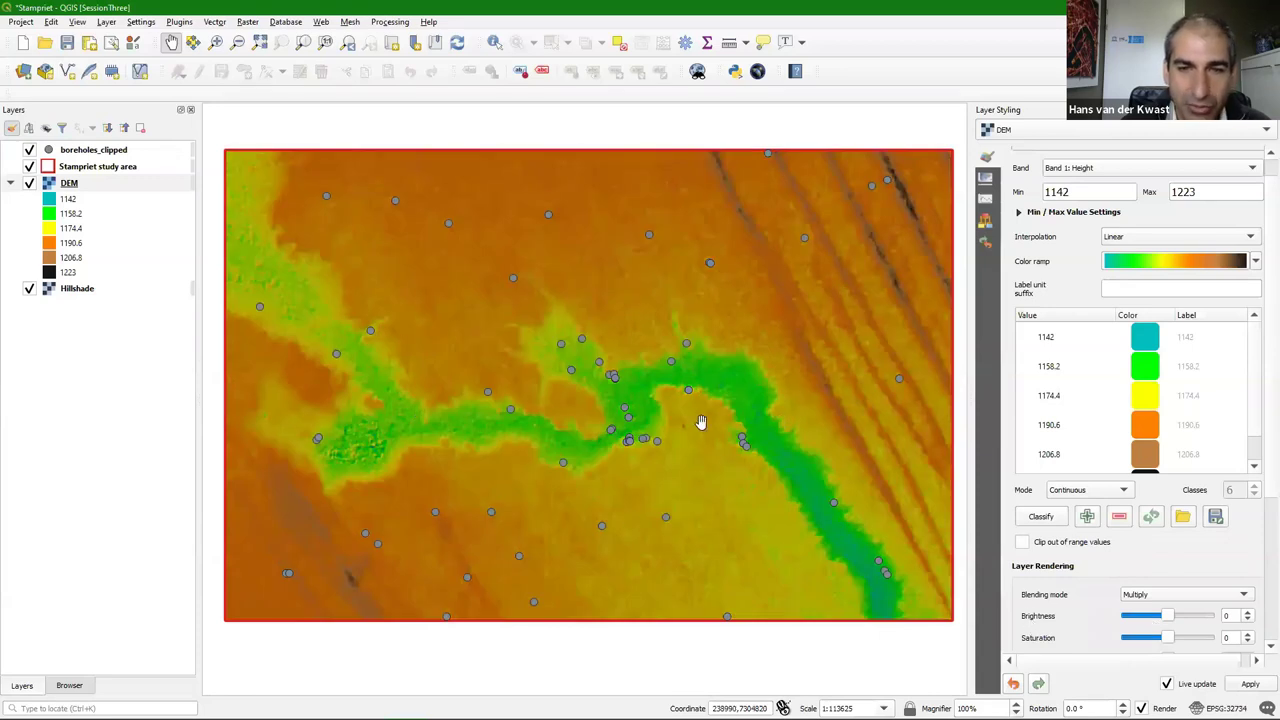
scroll(580, 386, up, 1)
scroll(593, 397, up, 1)
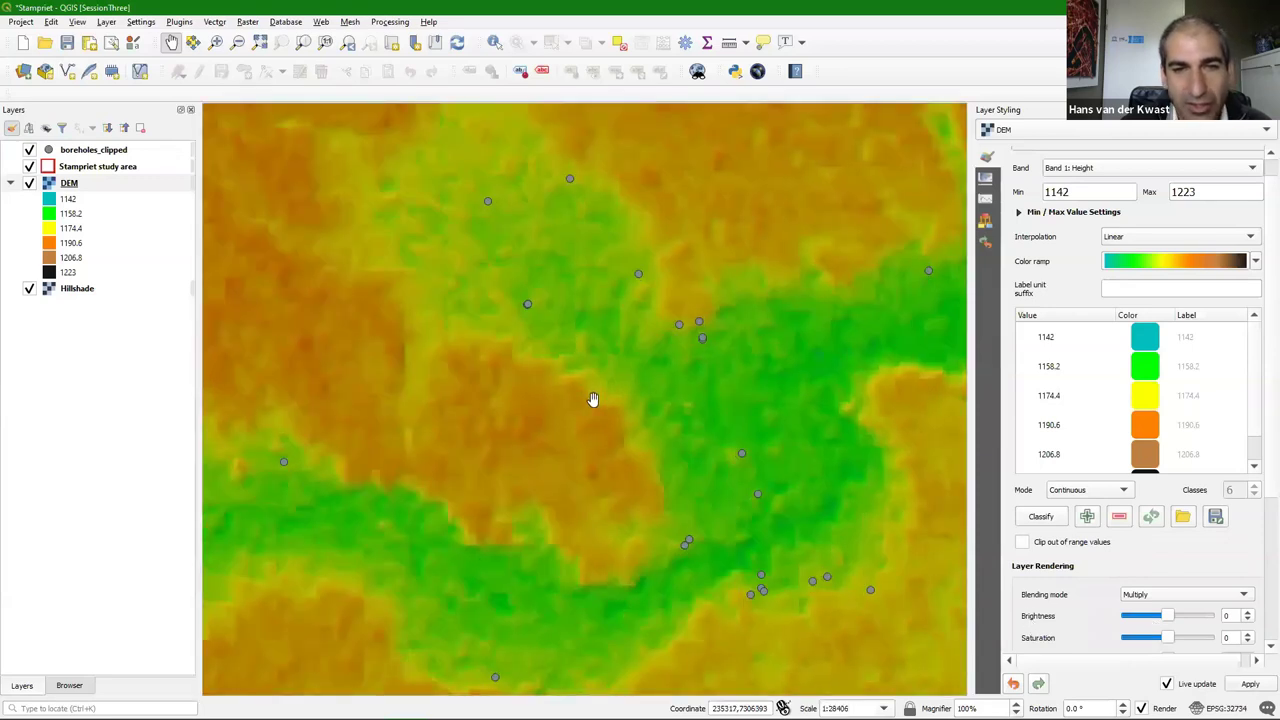
scroll(593, 399, down, 2)
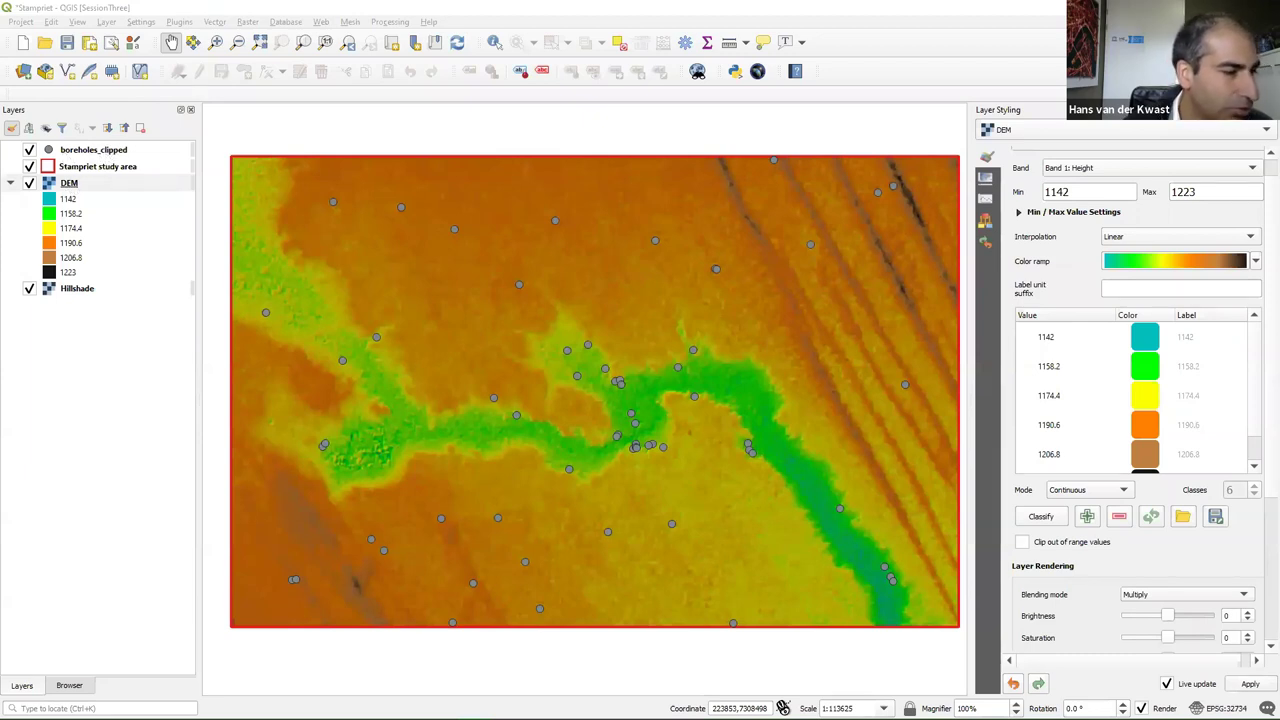
Search the plugin manager for 'point sam' and install the Point sampling tool plugin
click(180, 21)
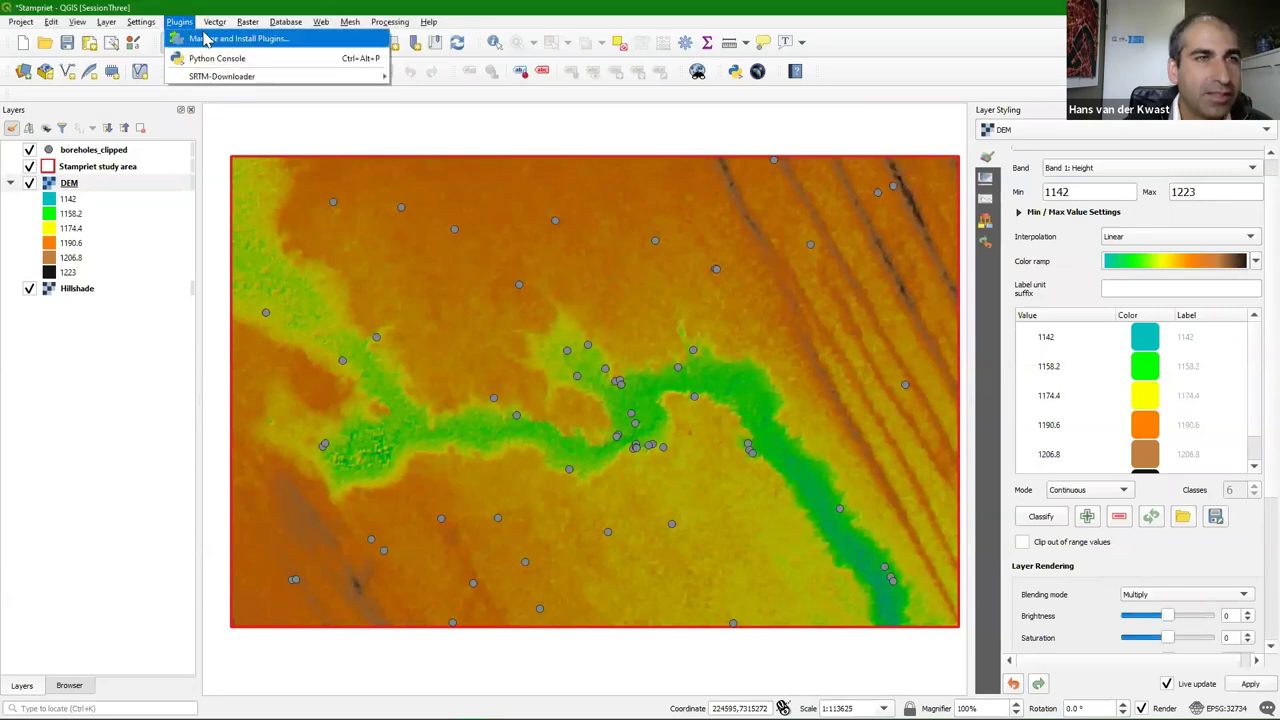
click(205, 38)
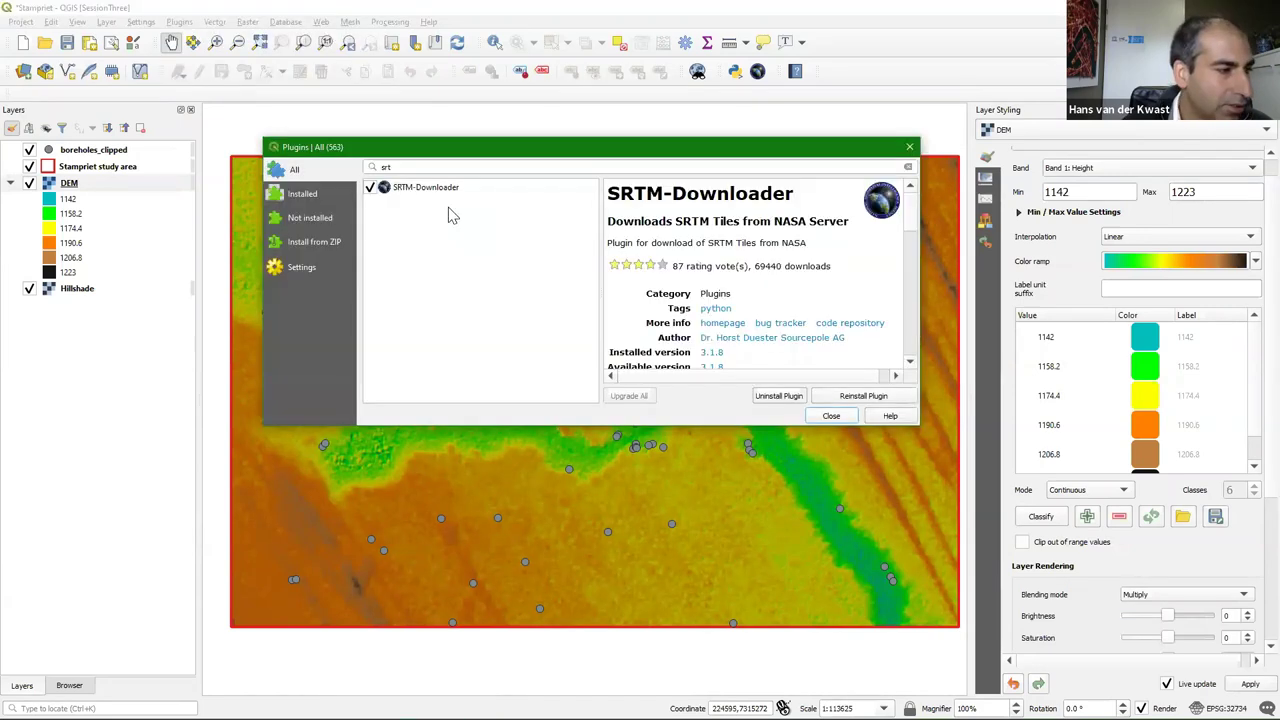
double_click(356, 166)
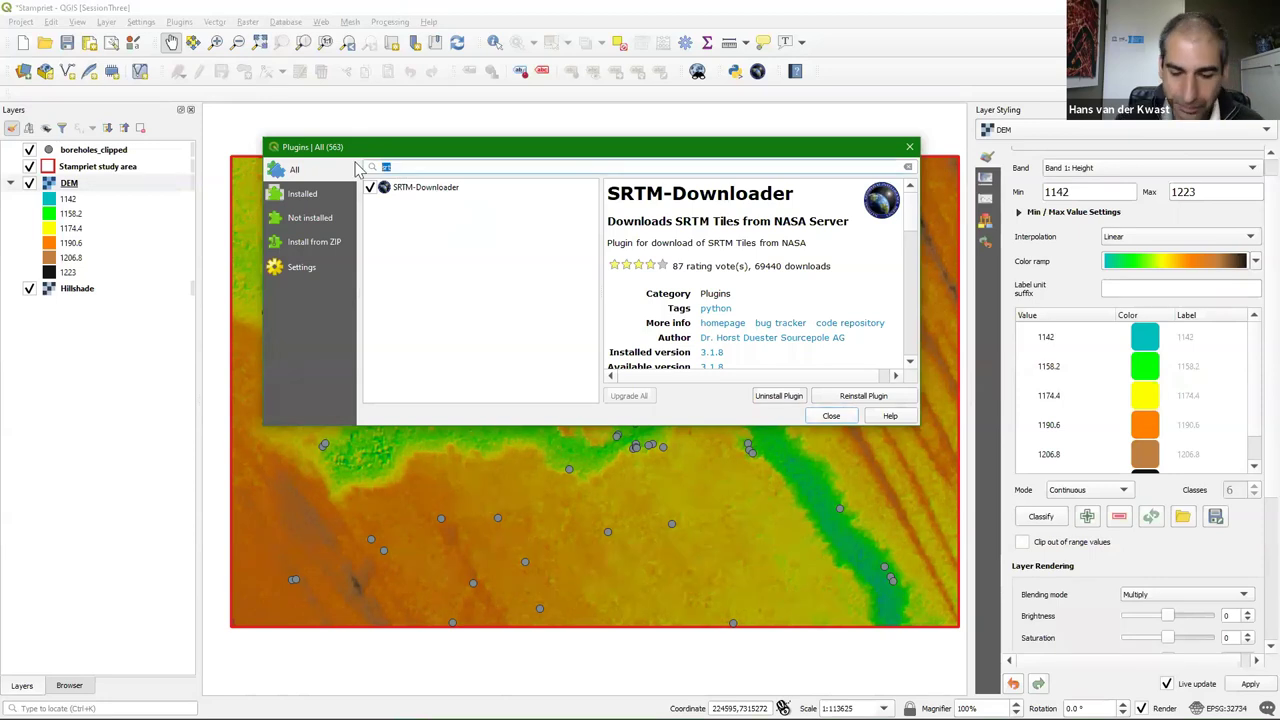
text(point sam)
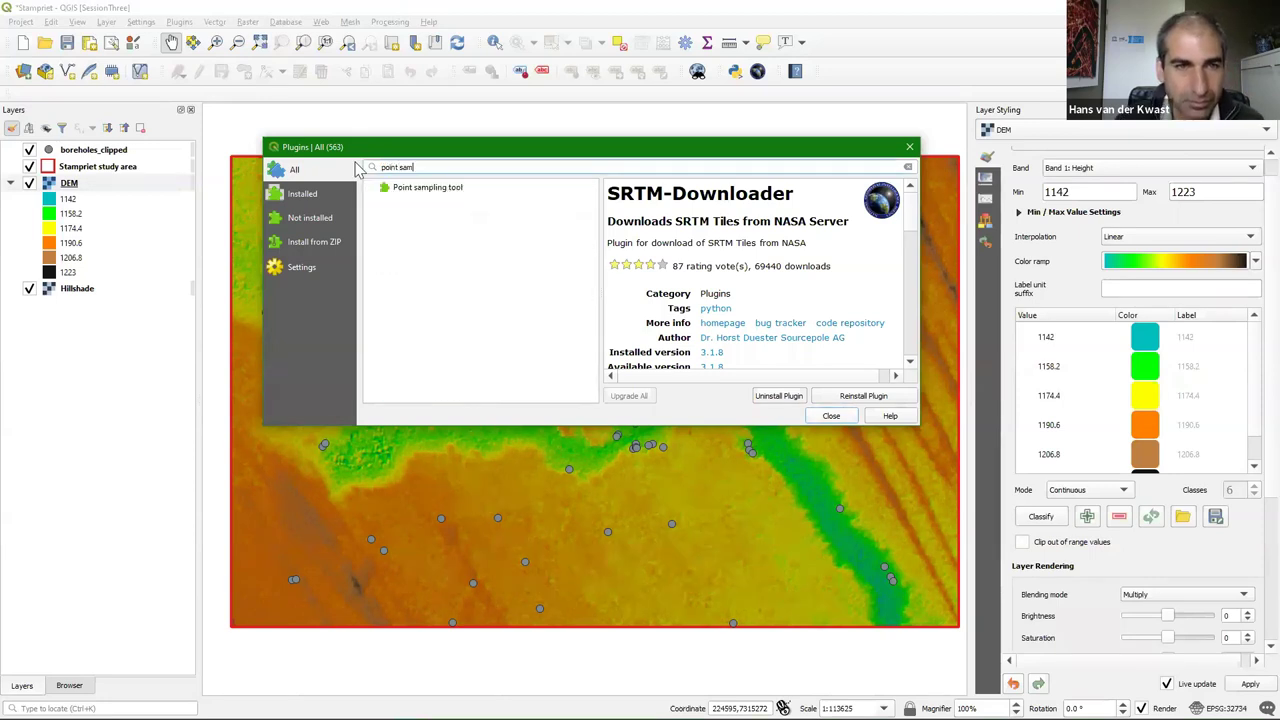
click(406, 188)
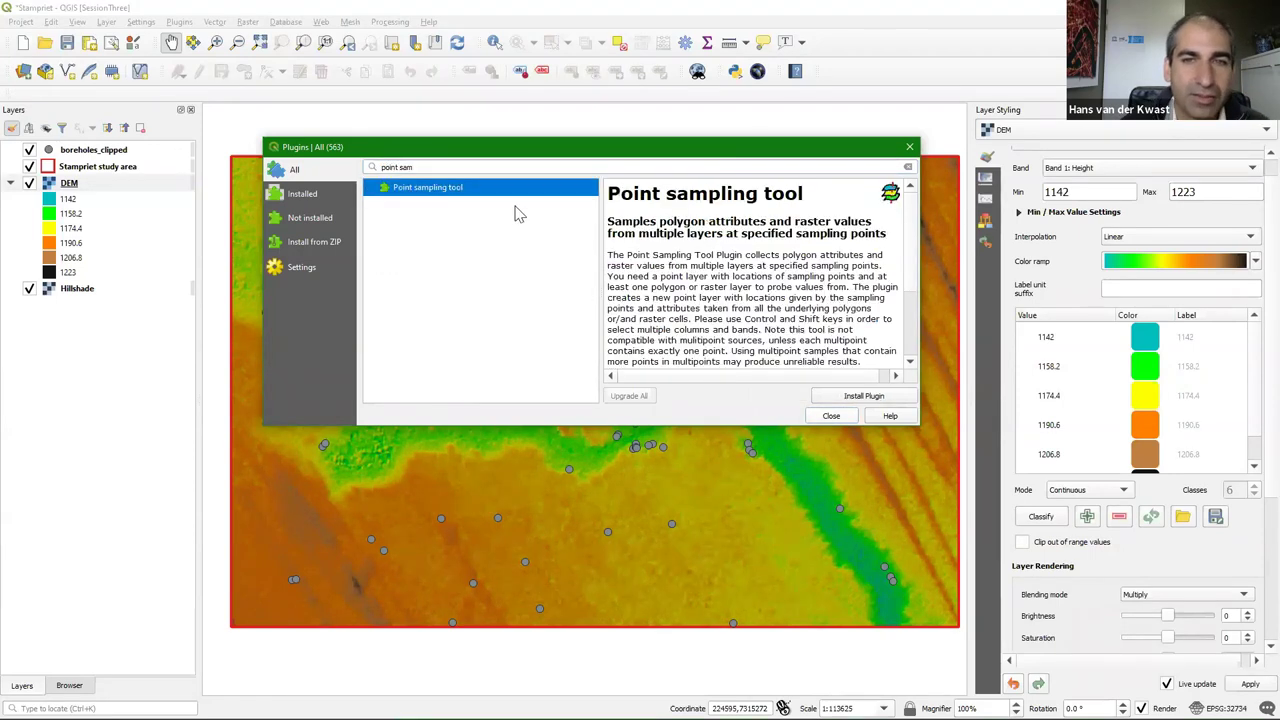
click(855, 396)
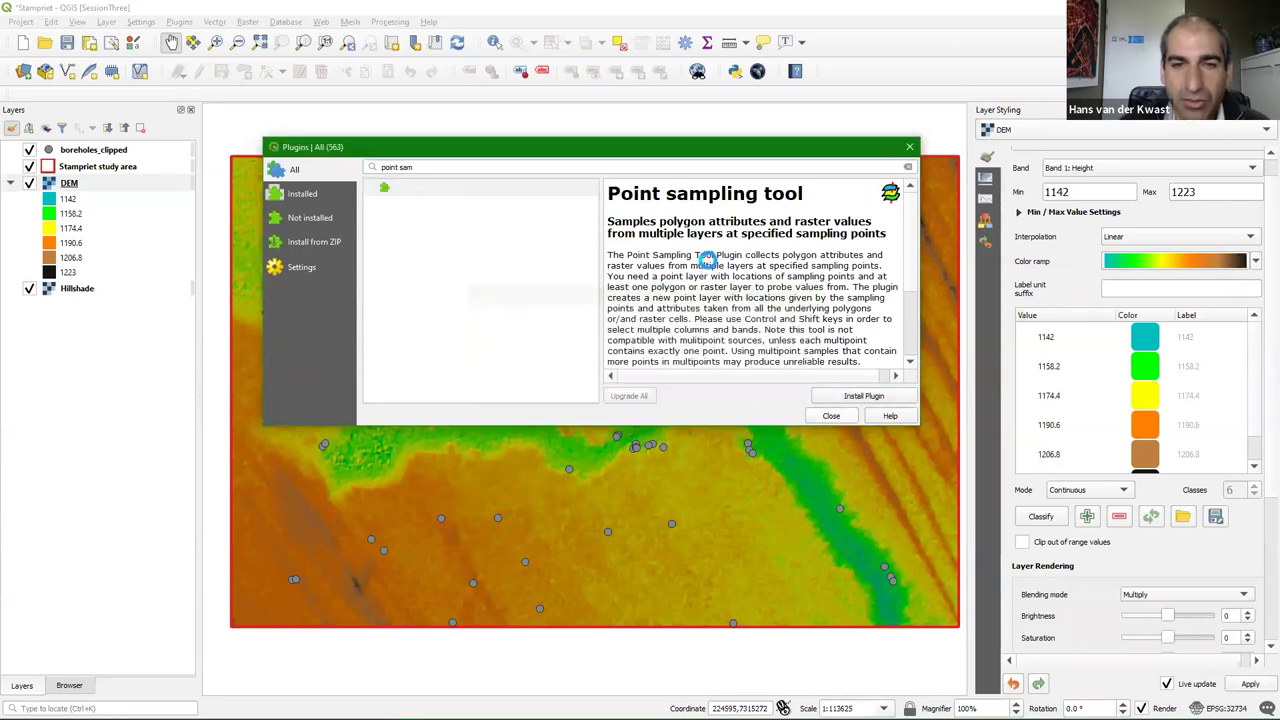
click(830, 417)
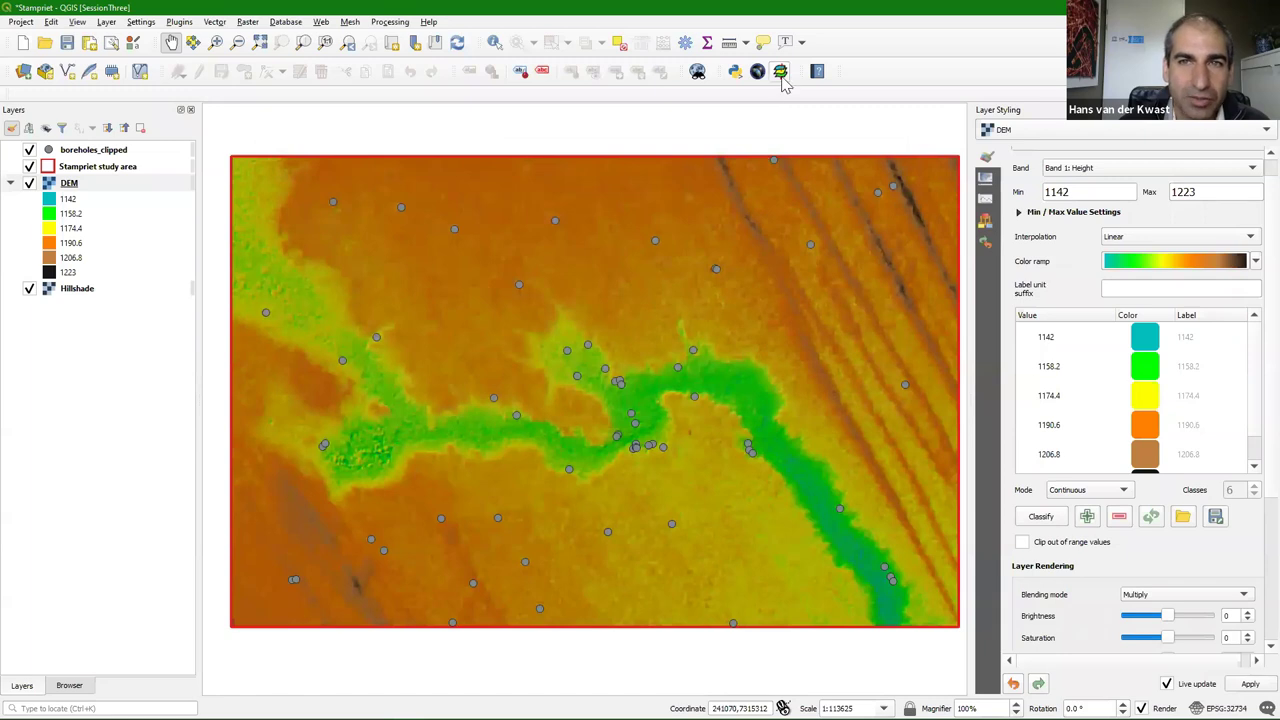
In the Point Sampling Tool, choose the boreholes_clipped fields plus DEM : Band 1: Height as values to sample
click(781, 73)
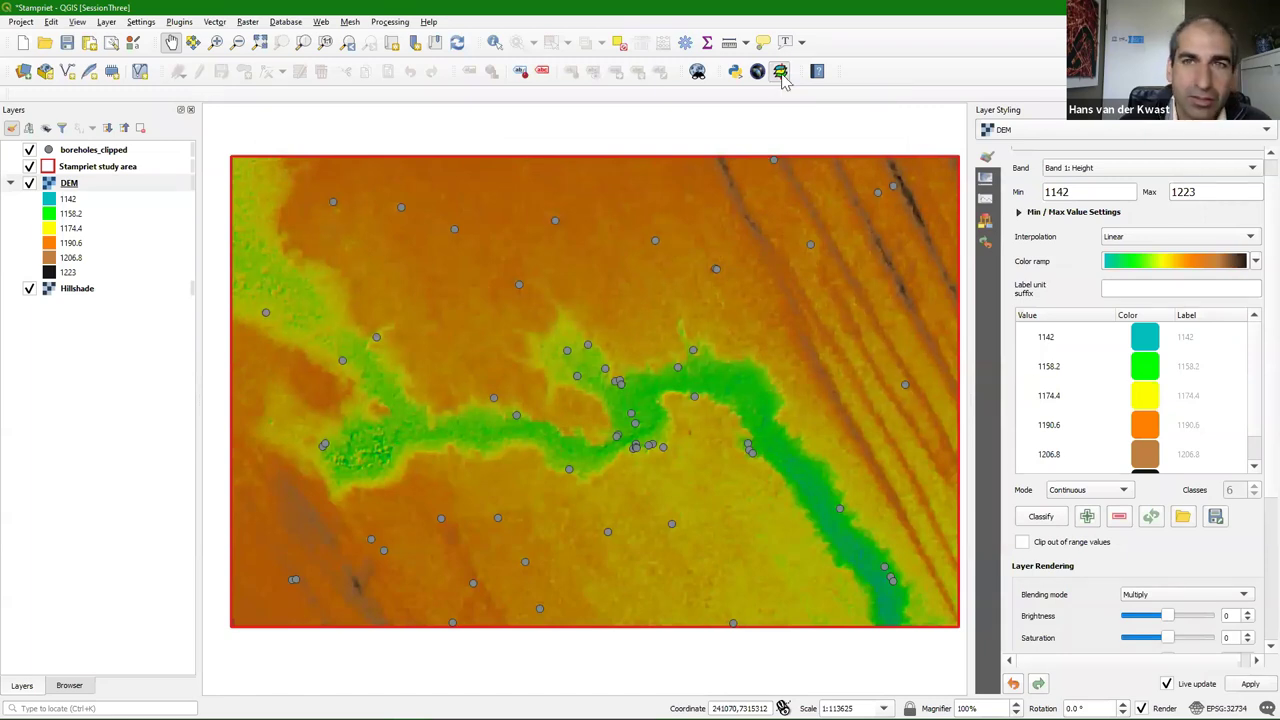
drag(651, 194, 607, 171)
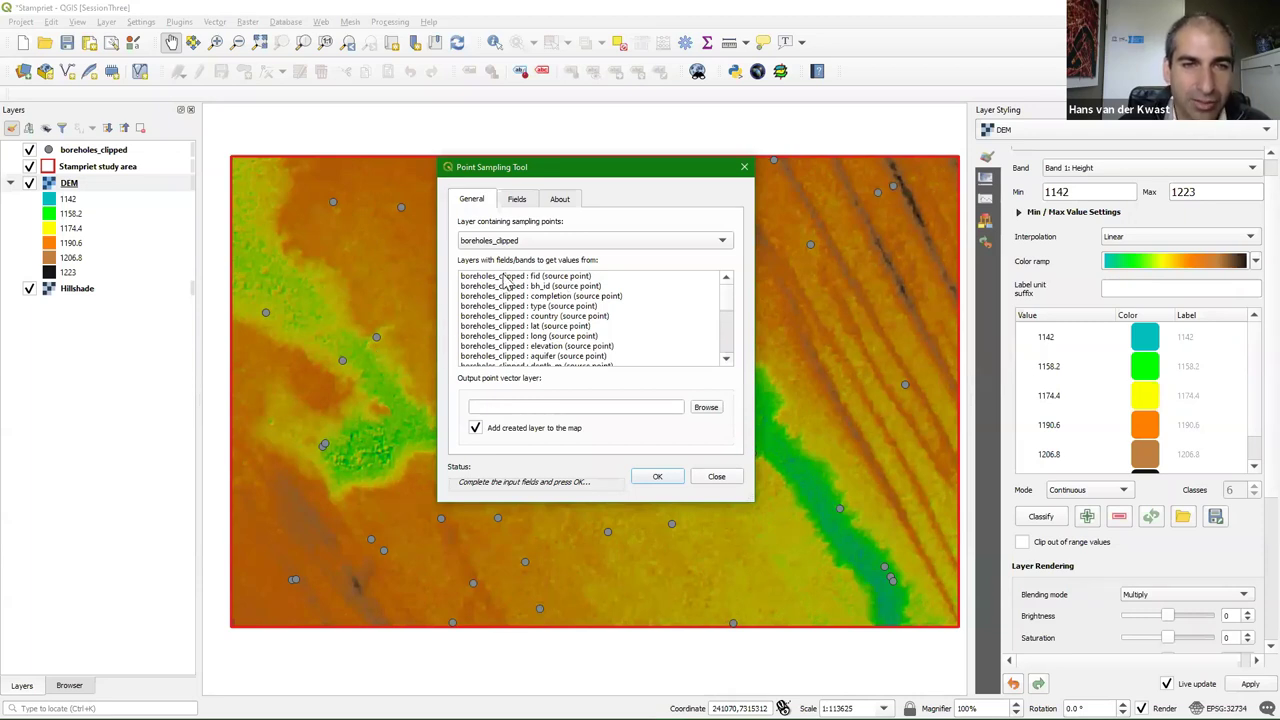
scroll(728, 314, down, 3)
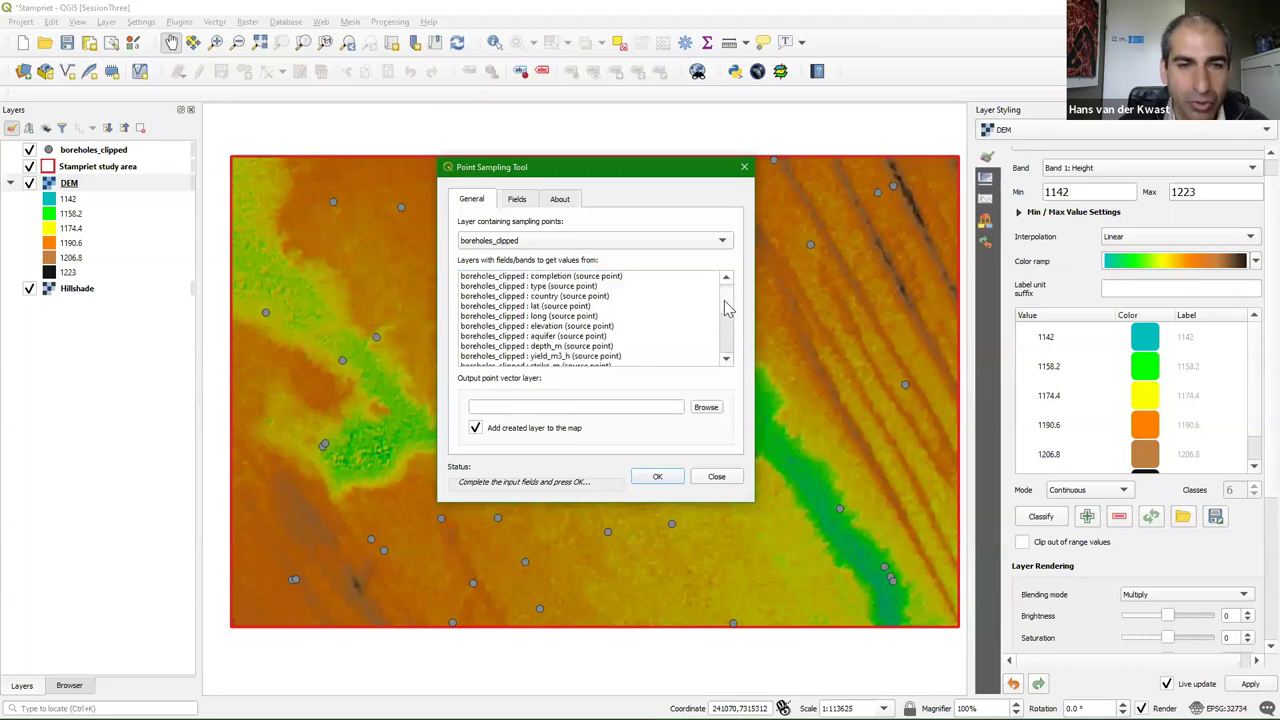
drag(728, 314, 727, 339)
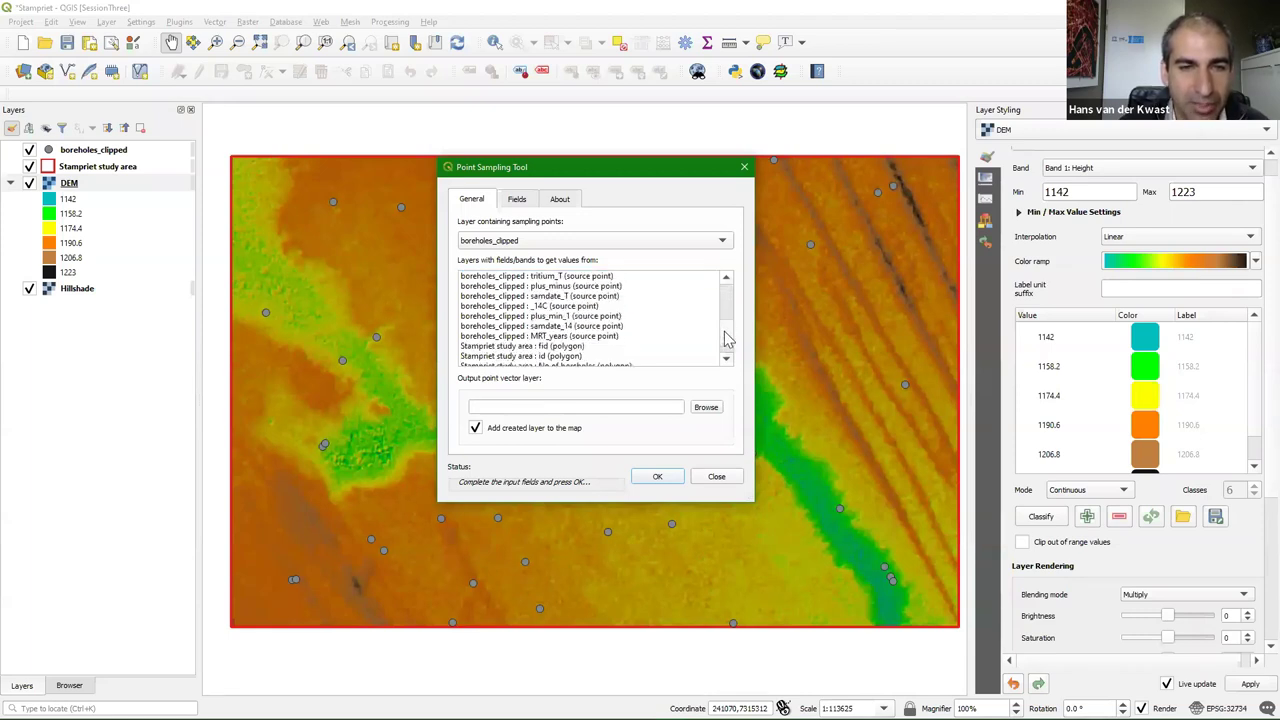
shift+click(505, 339)
drag(727, 343, 728, 357)
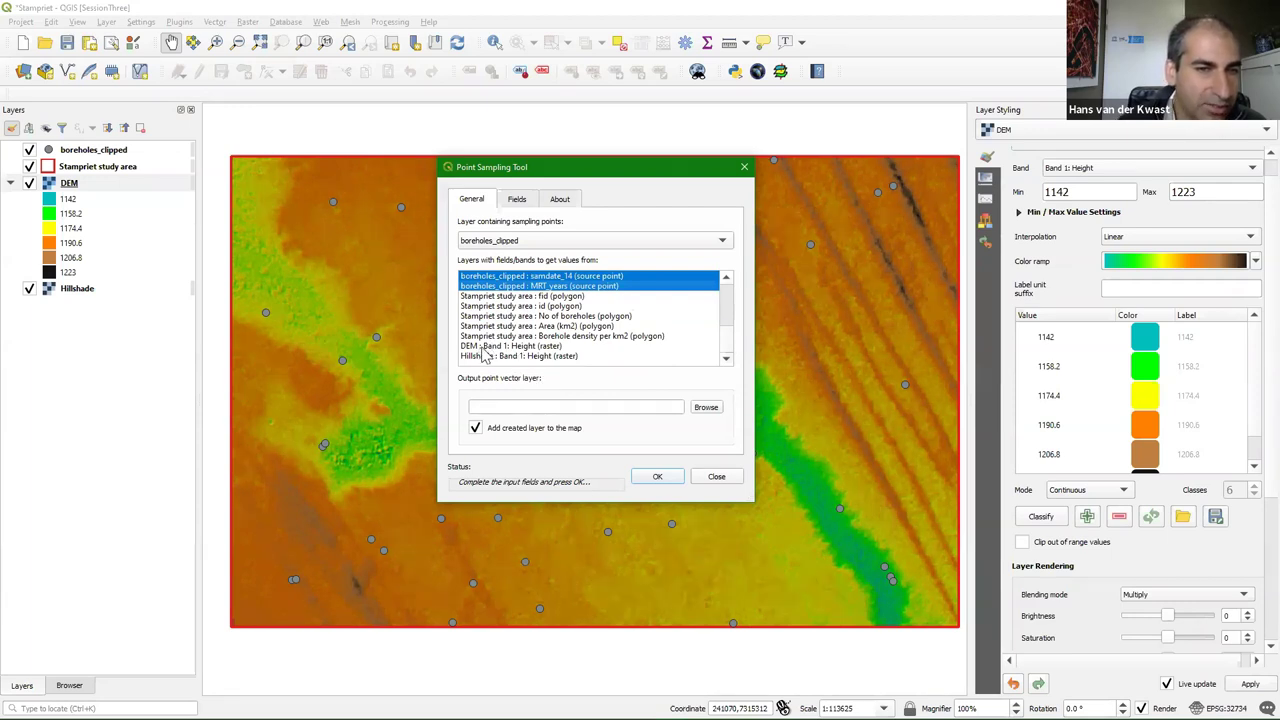
click(482, 346)
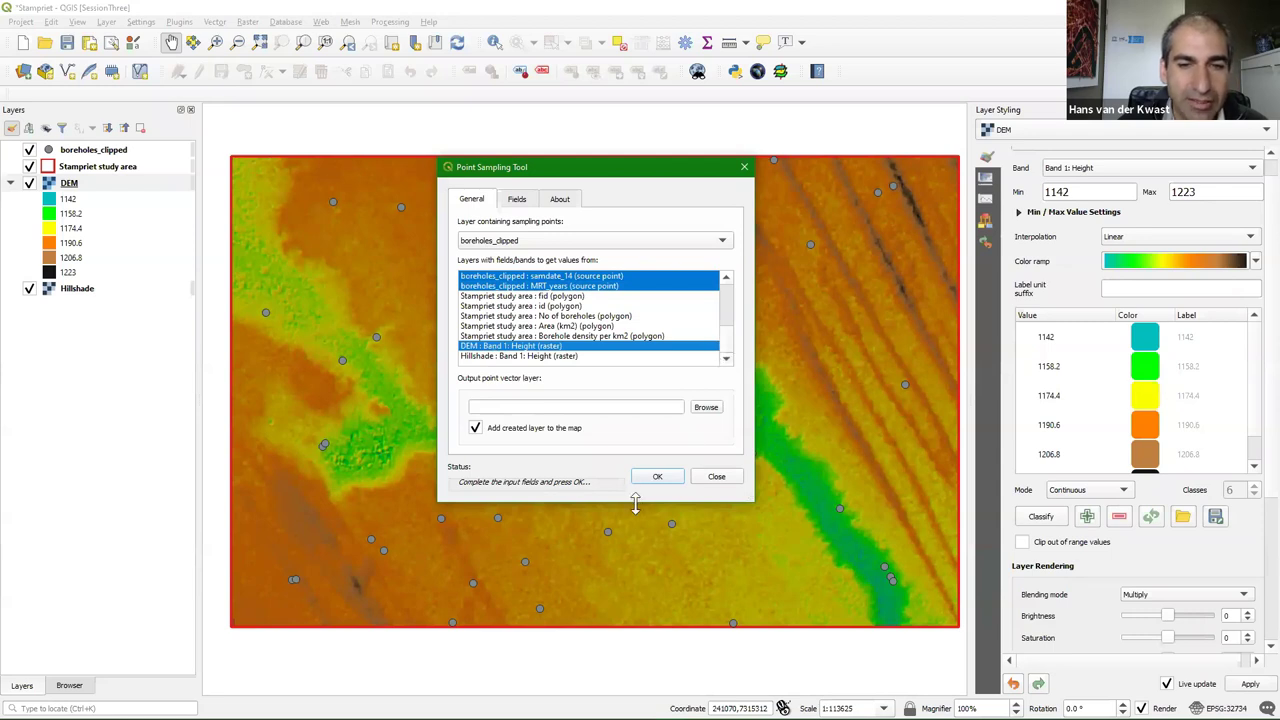
drag(635, 505, 635, 662)
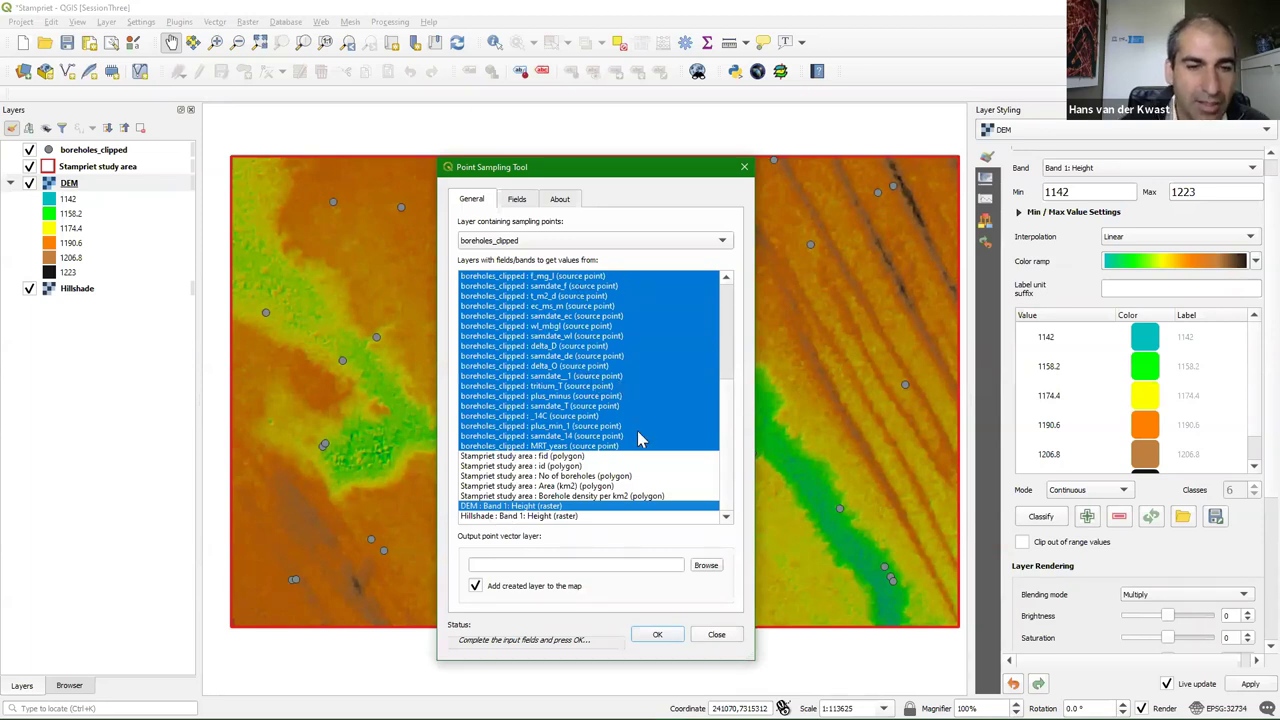
click(706, 566)
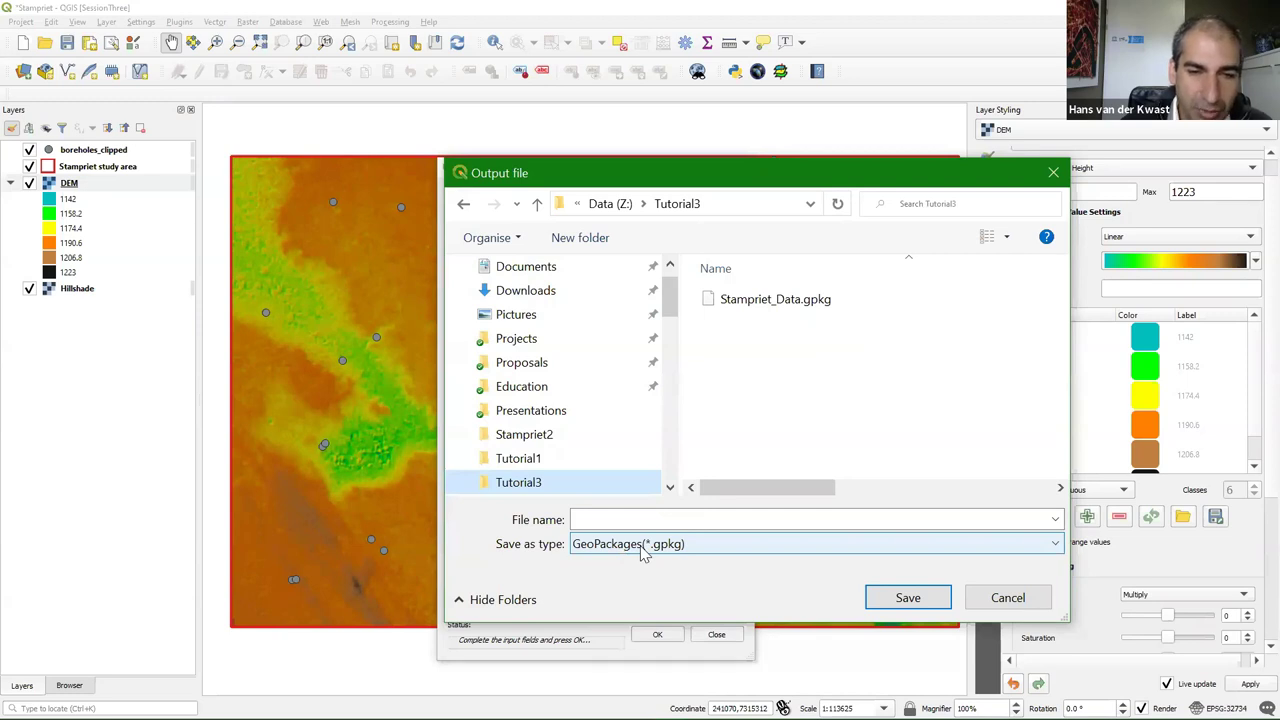
Set the output file to Shapefiles (*.shp) format, named Boreholes_Z, in Z:/Tutorial3
click(645, 553)
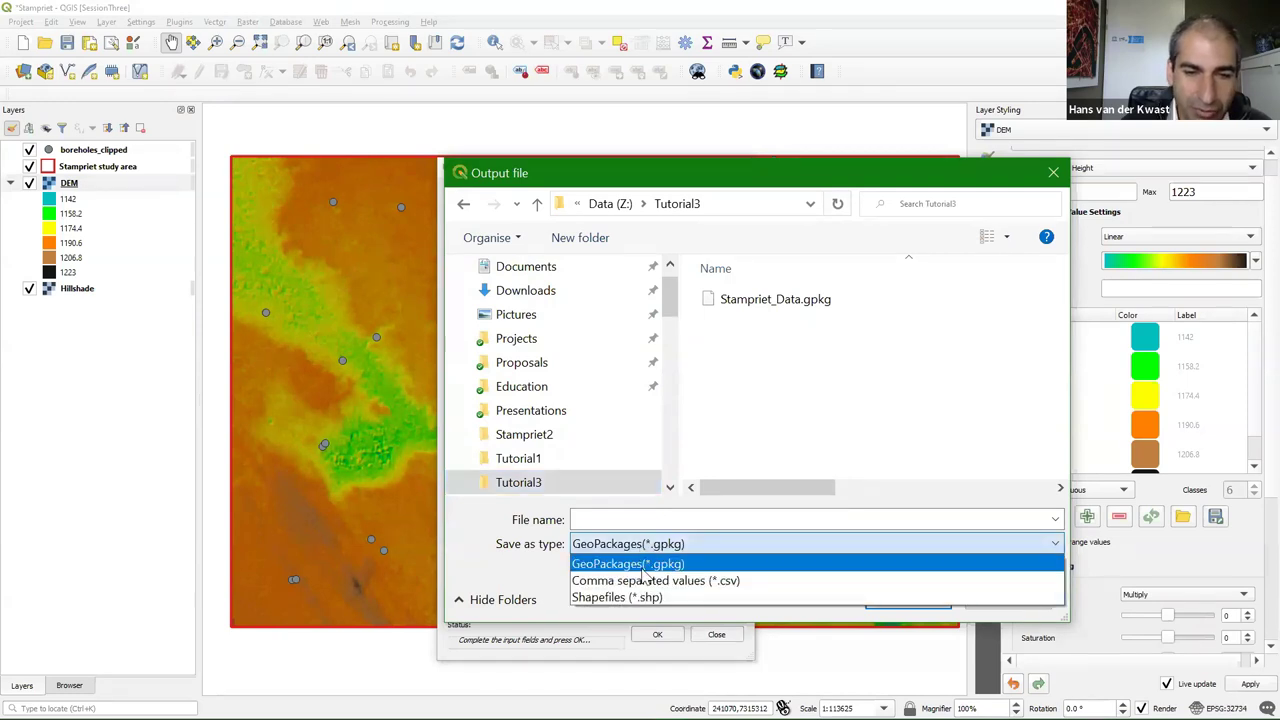
click(594, 600)
click(620, 519)
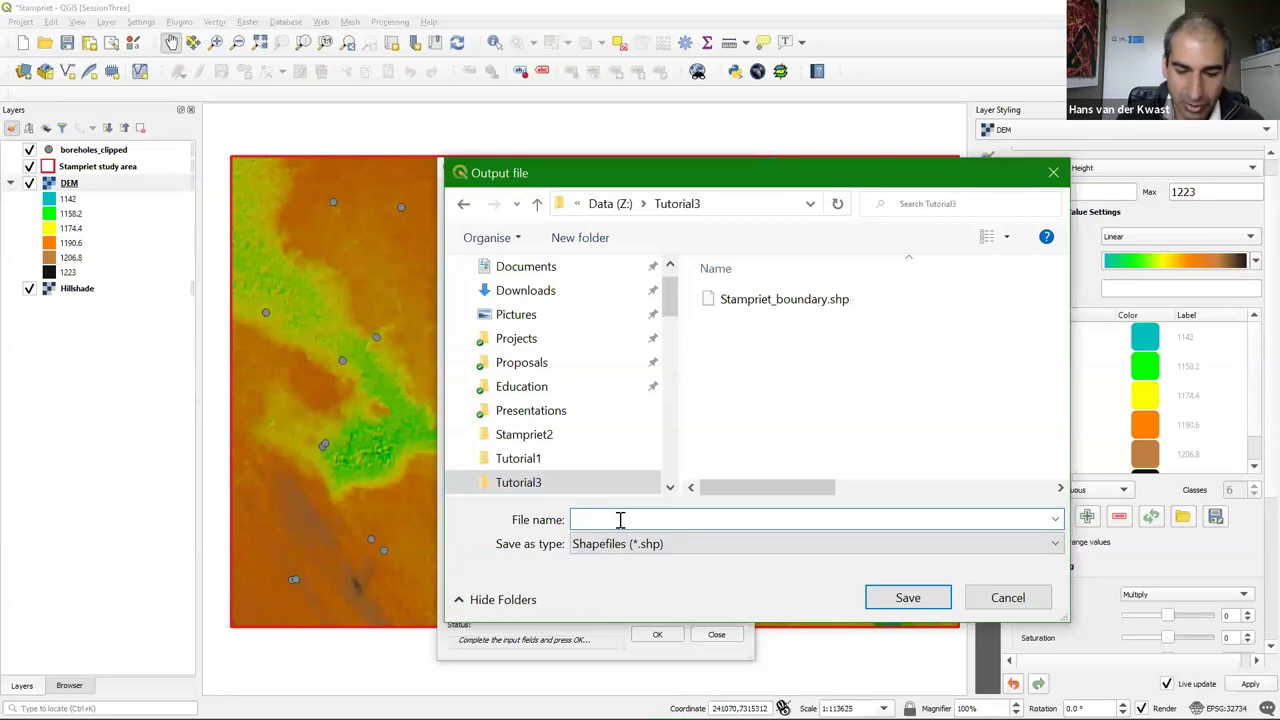
text(Boreholes_Z)
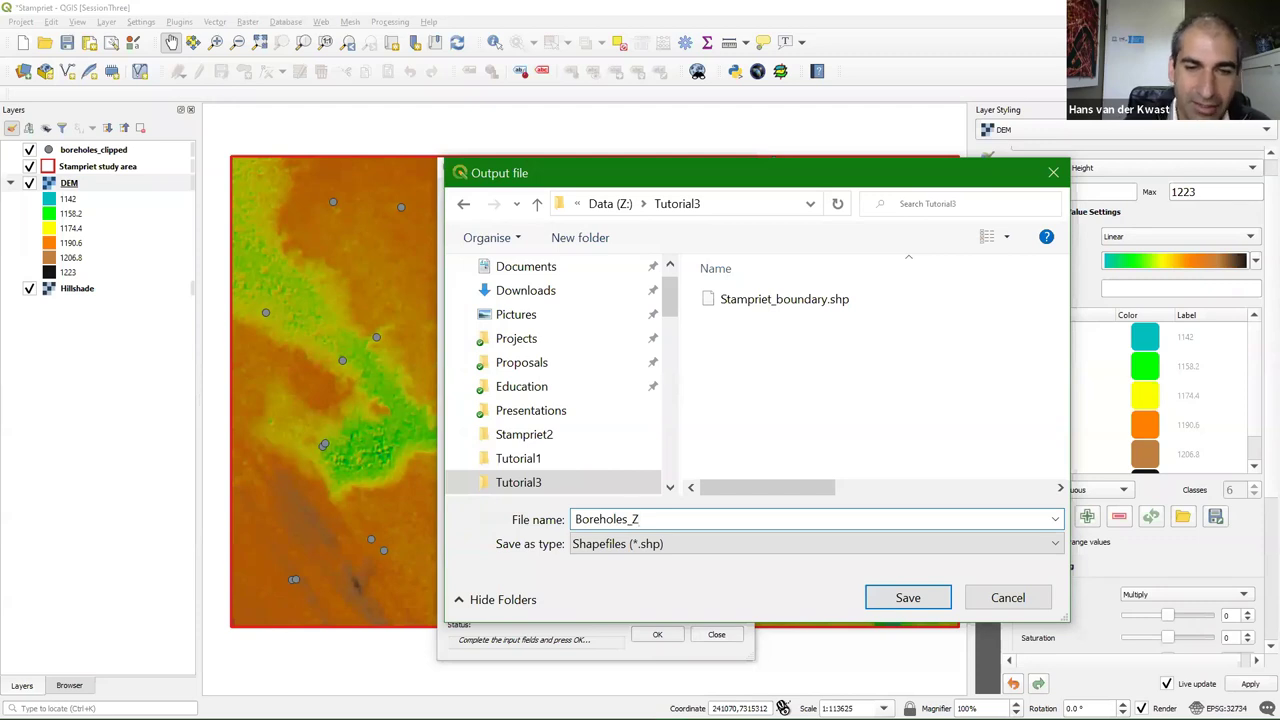
click(900, 603)
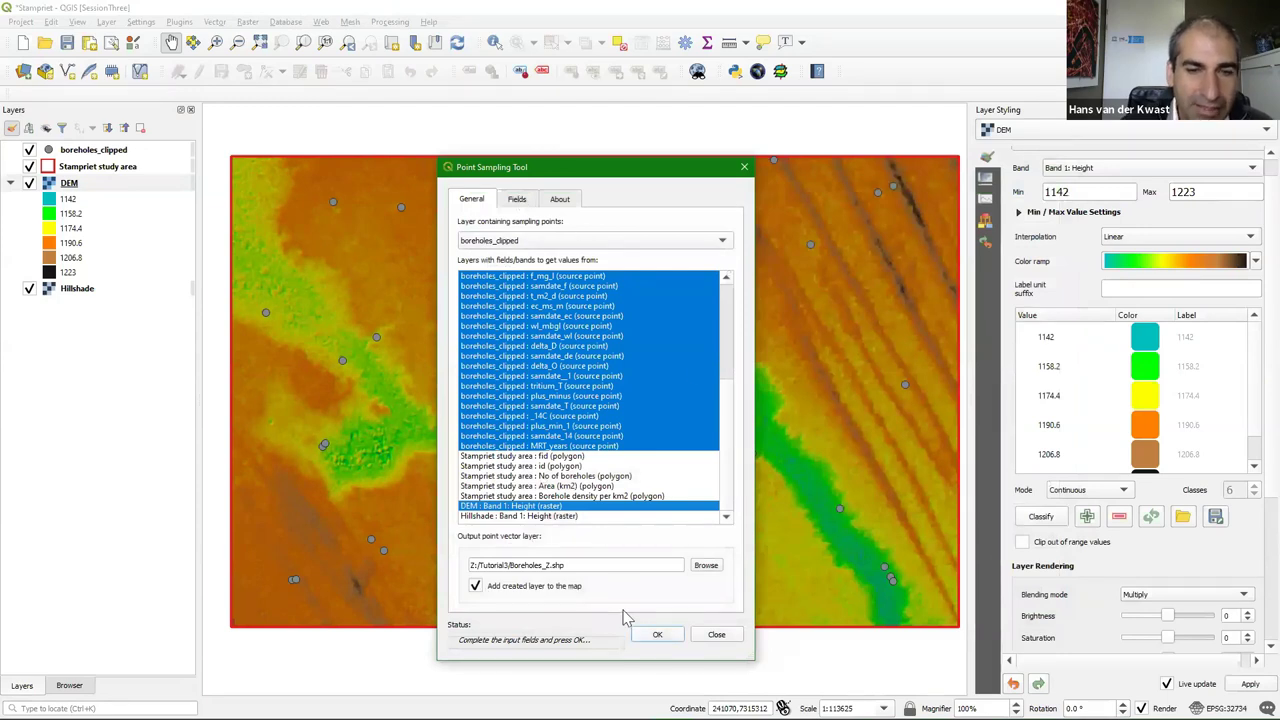
Rename the sampled DEM output field to Z_DEM, run the sampling, and close the tool
click(517, 202)
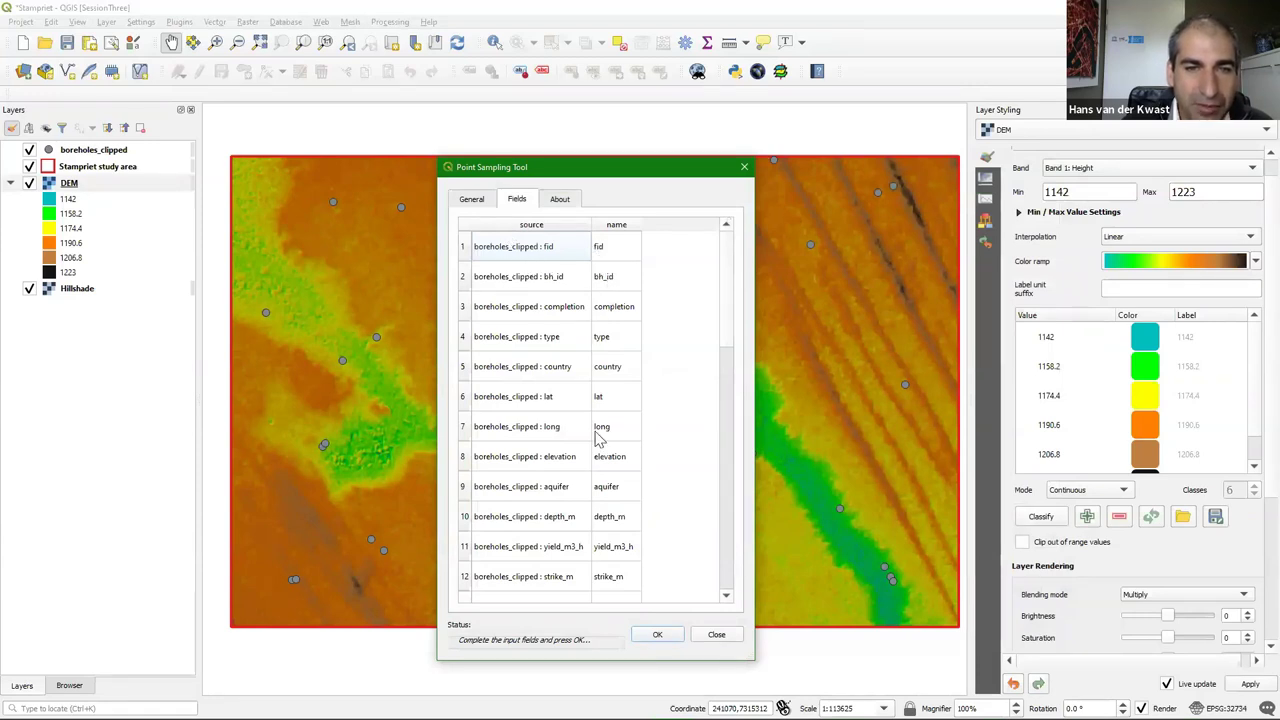
drag(725, 340, 740, 600)
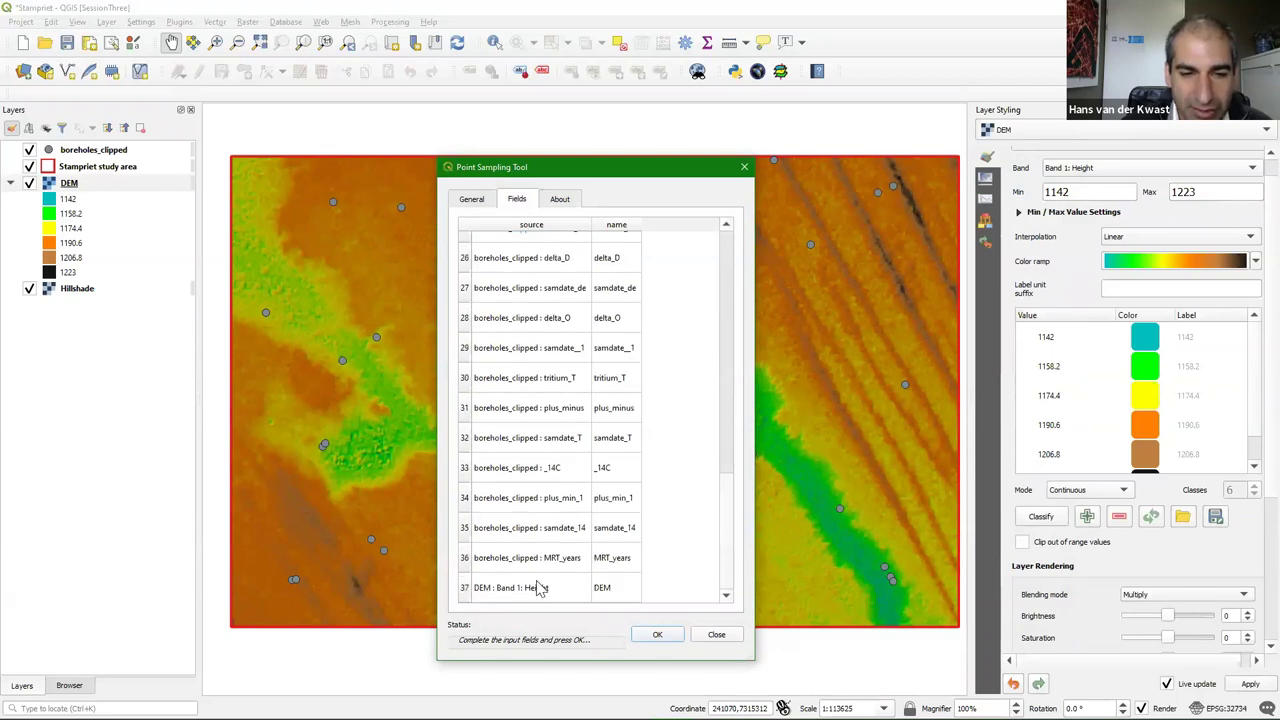
click(610, 592)
click(614, 590)
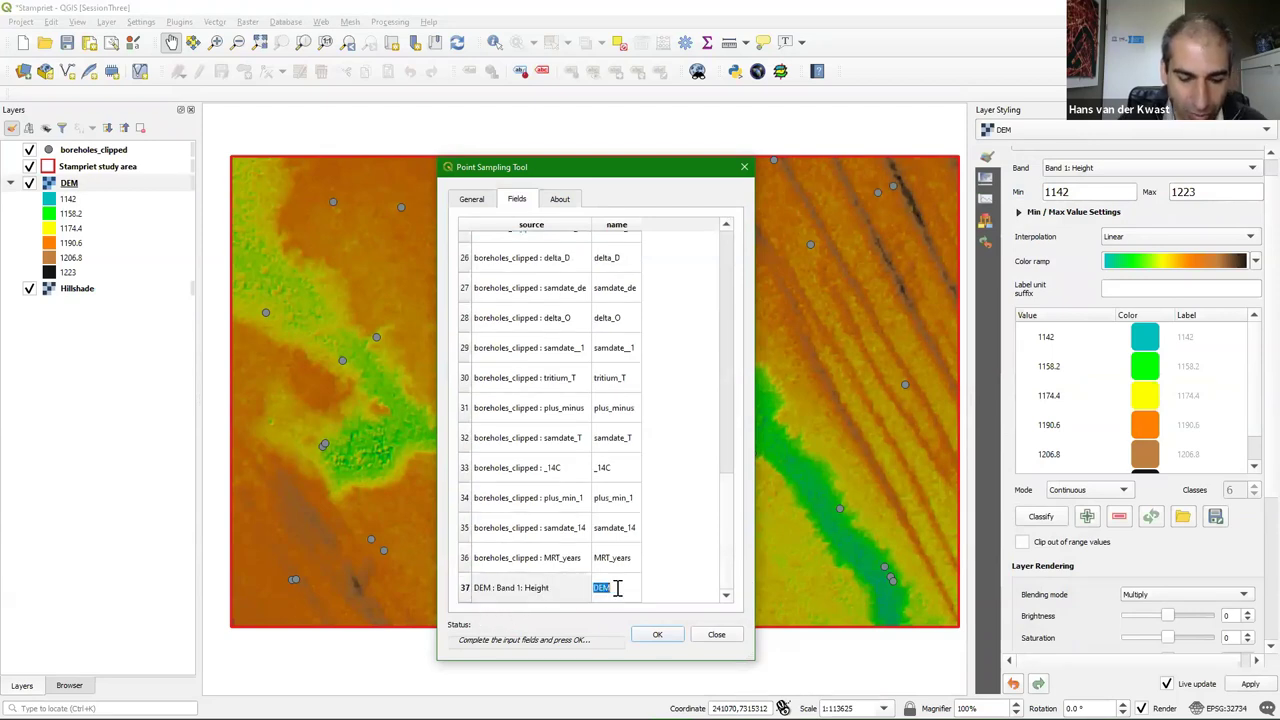
text(Z)
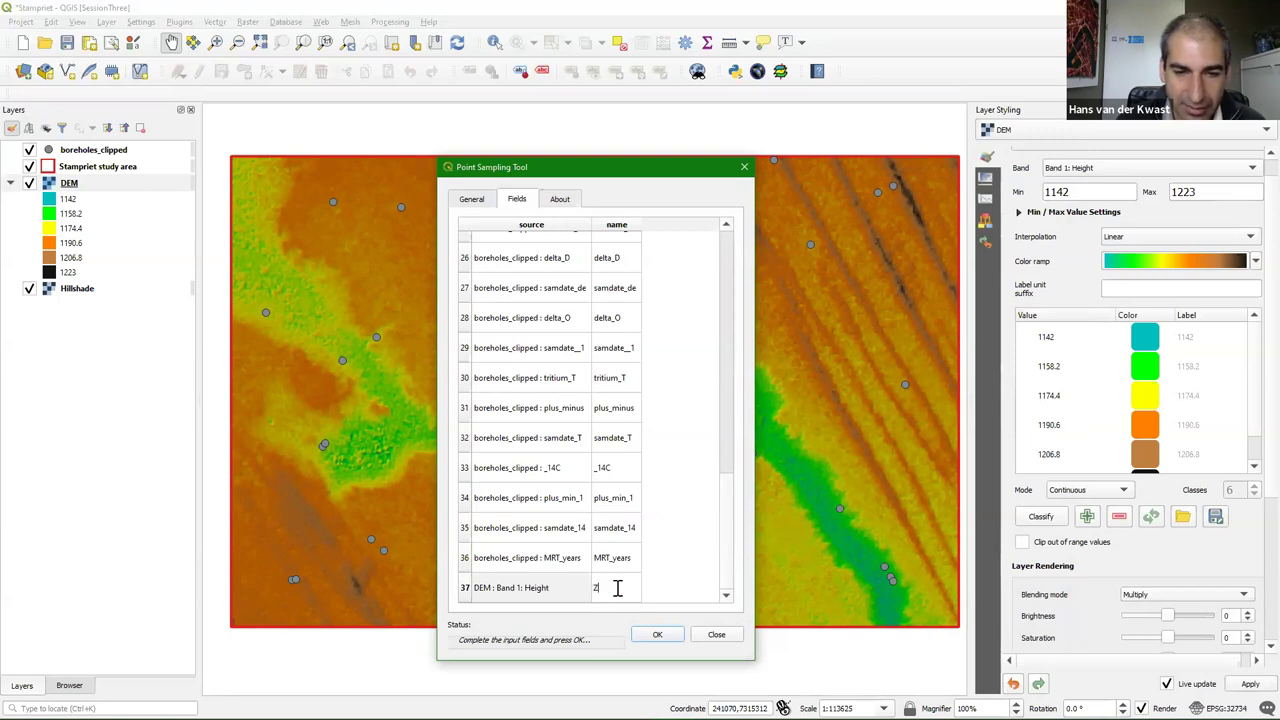
text(_DEM)
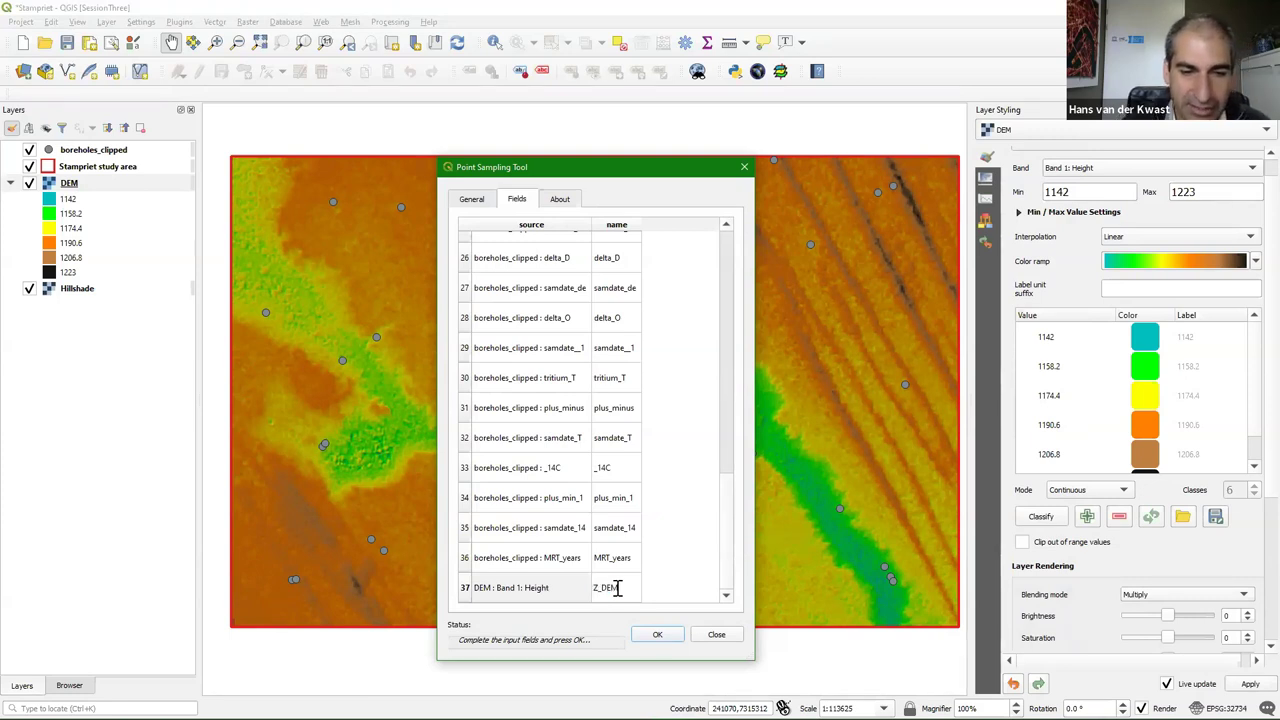
click(663, 637)
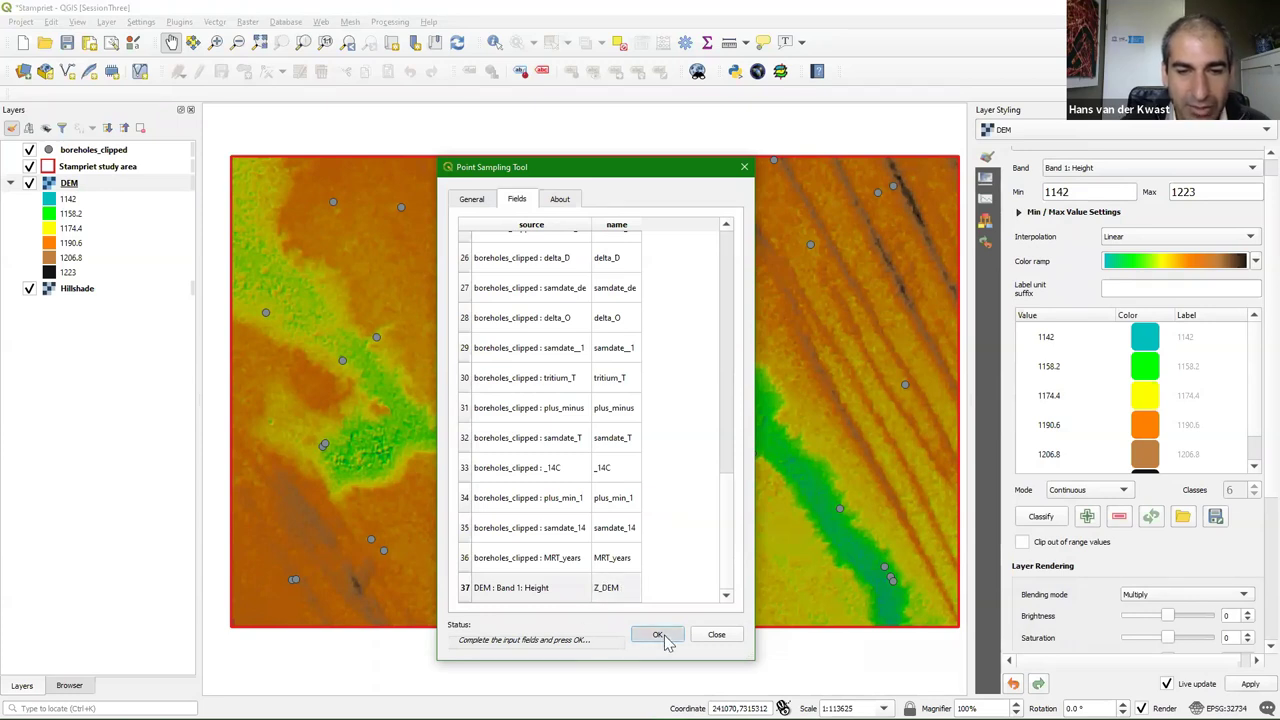
click(726, 637)
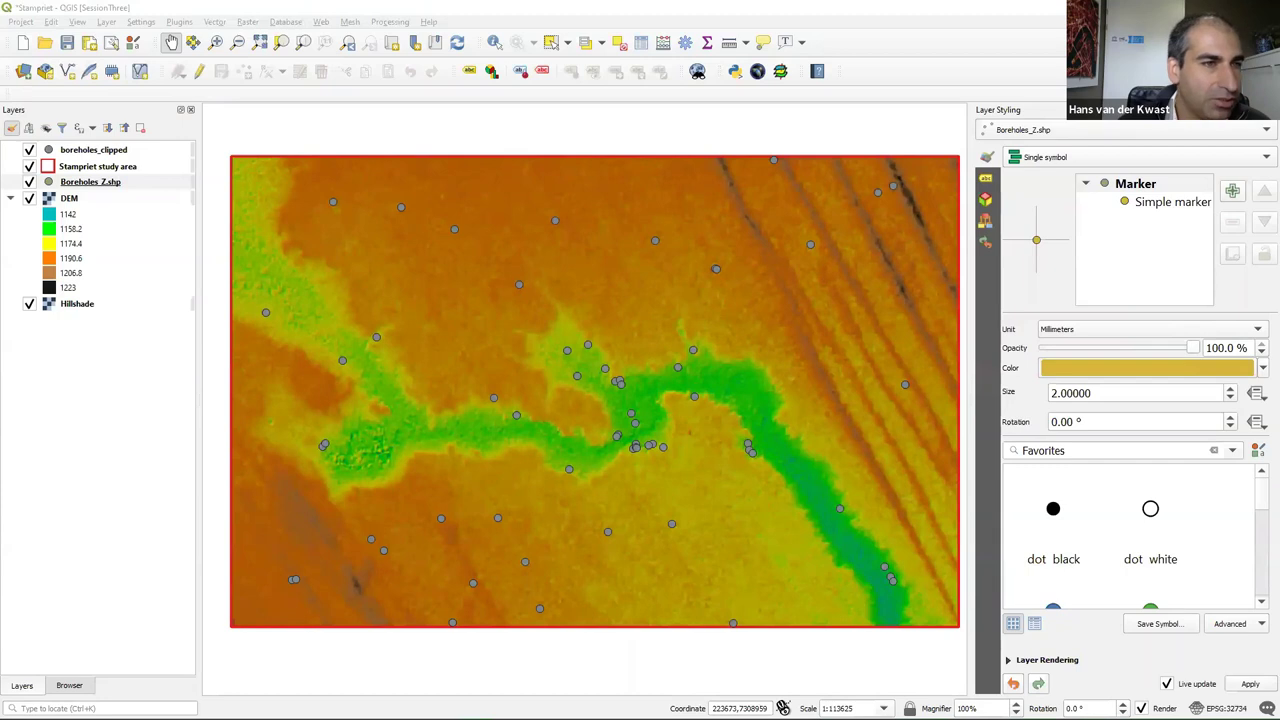
Remove the boreholes_clipped layer from the project, then open Boreholes_Z.shp's layer context menu
click(92, 151)
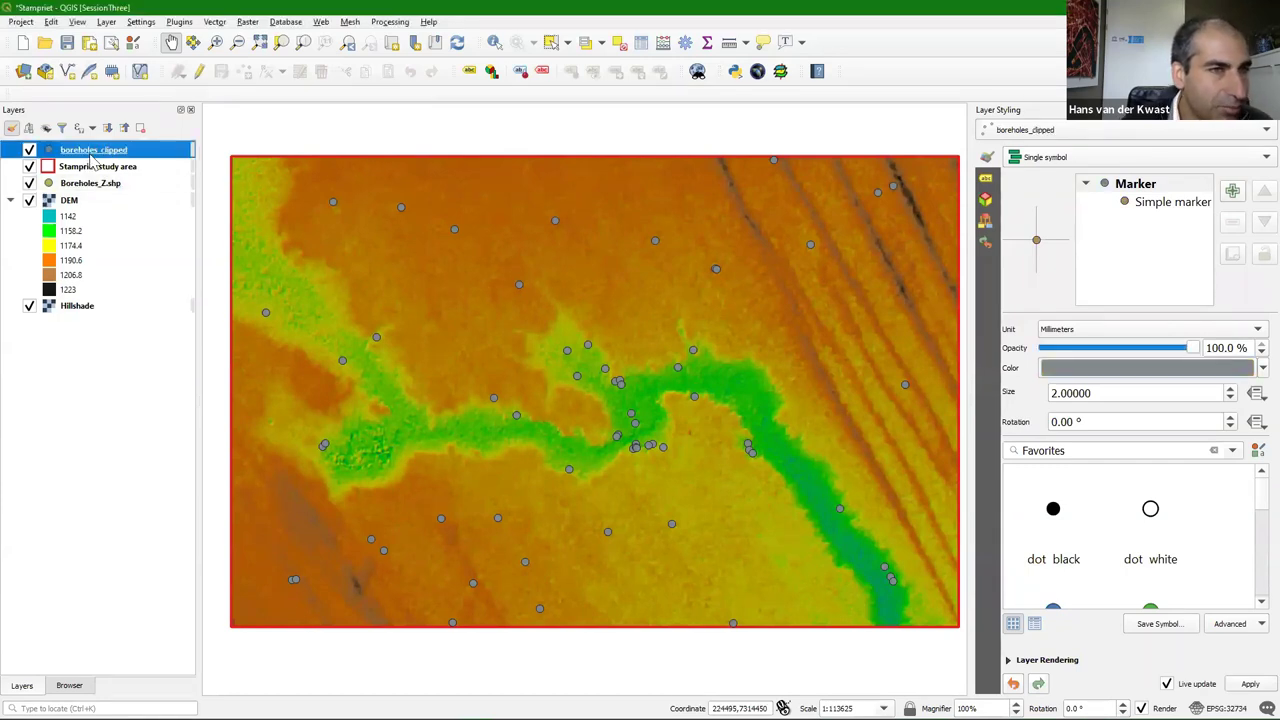
right_click(94, 153)
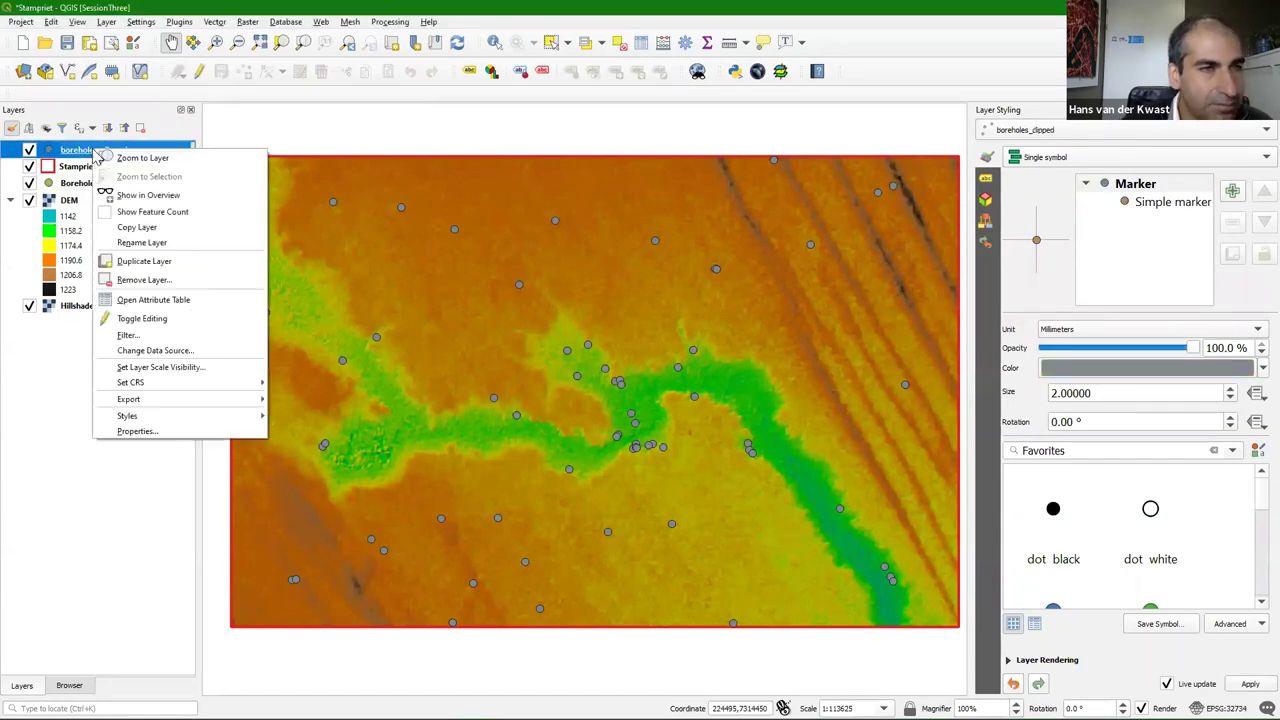
click(163, 281)
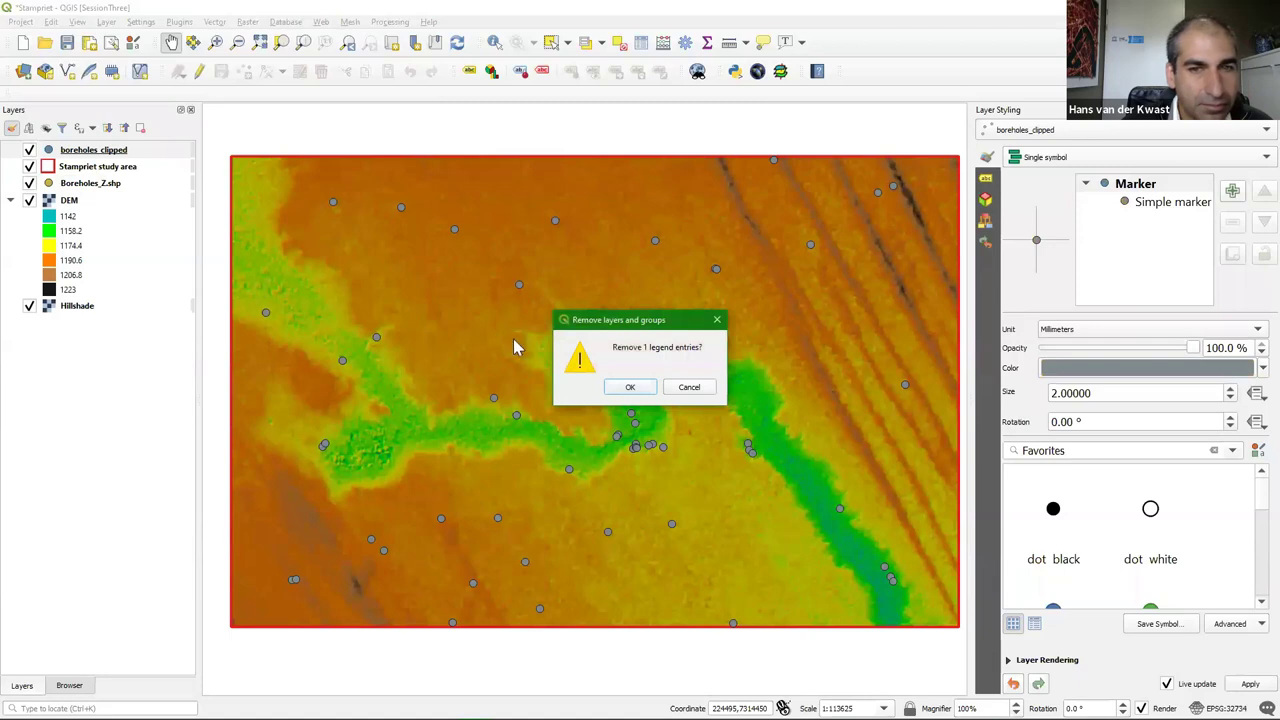
click(619, 383)
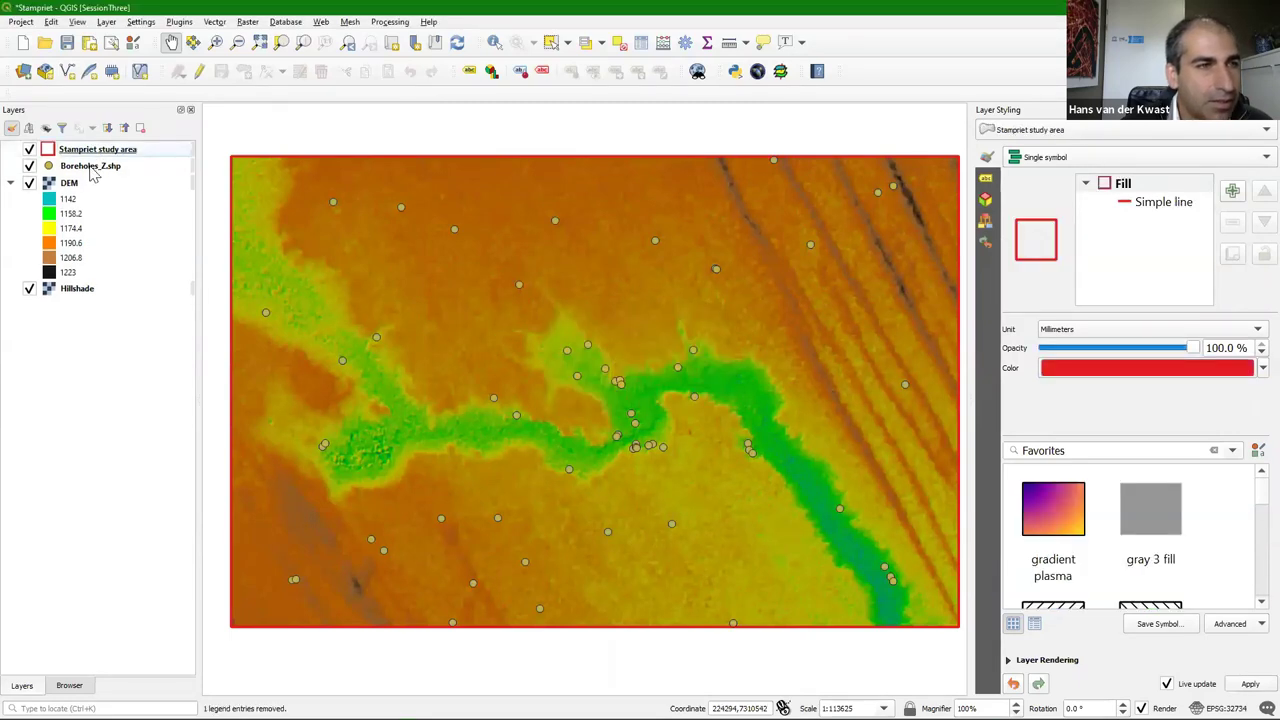
click(91, 169)
right_click(91, 172)
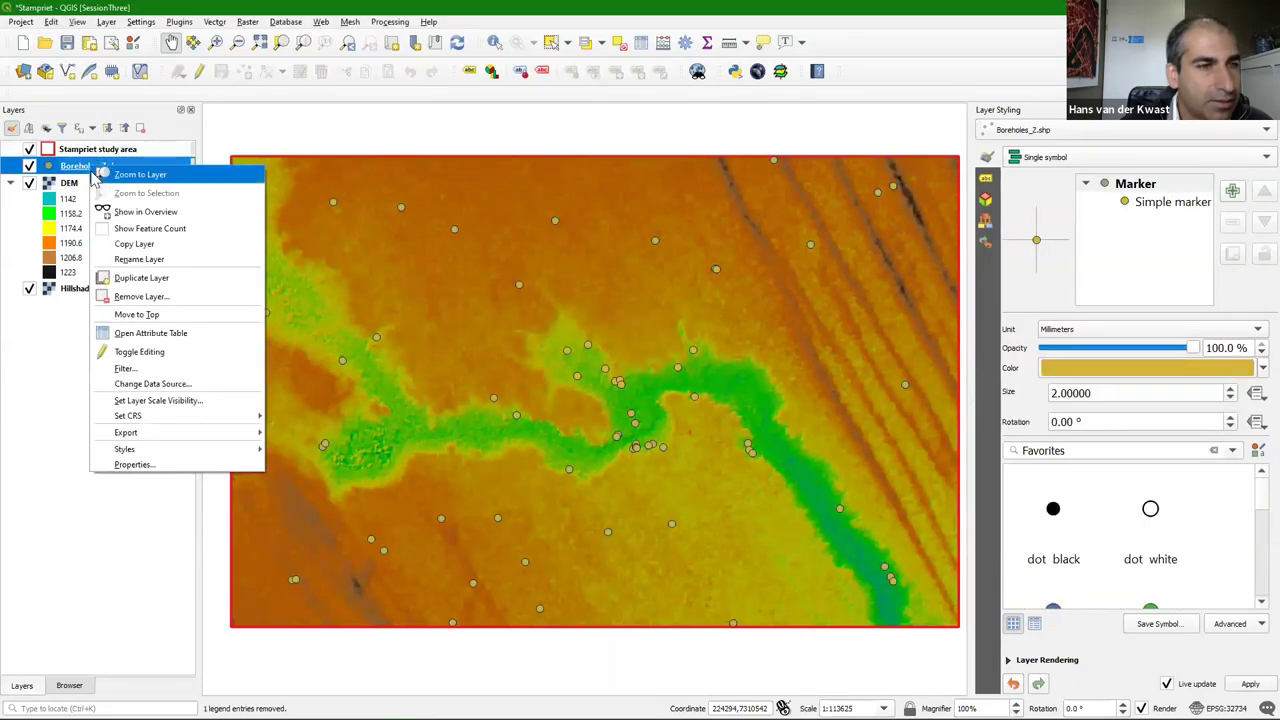
Open the Boreholes_Z.shp attribute table, enlarge it, and browse the 64 boreholes' columns and rows
click(160, 340)
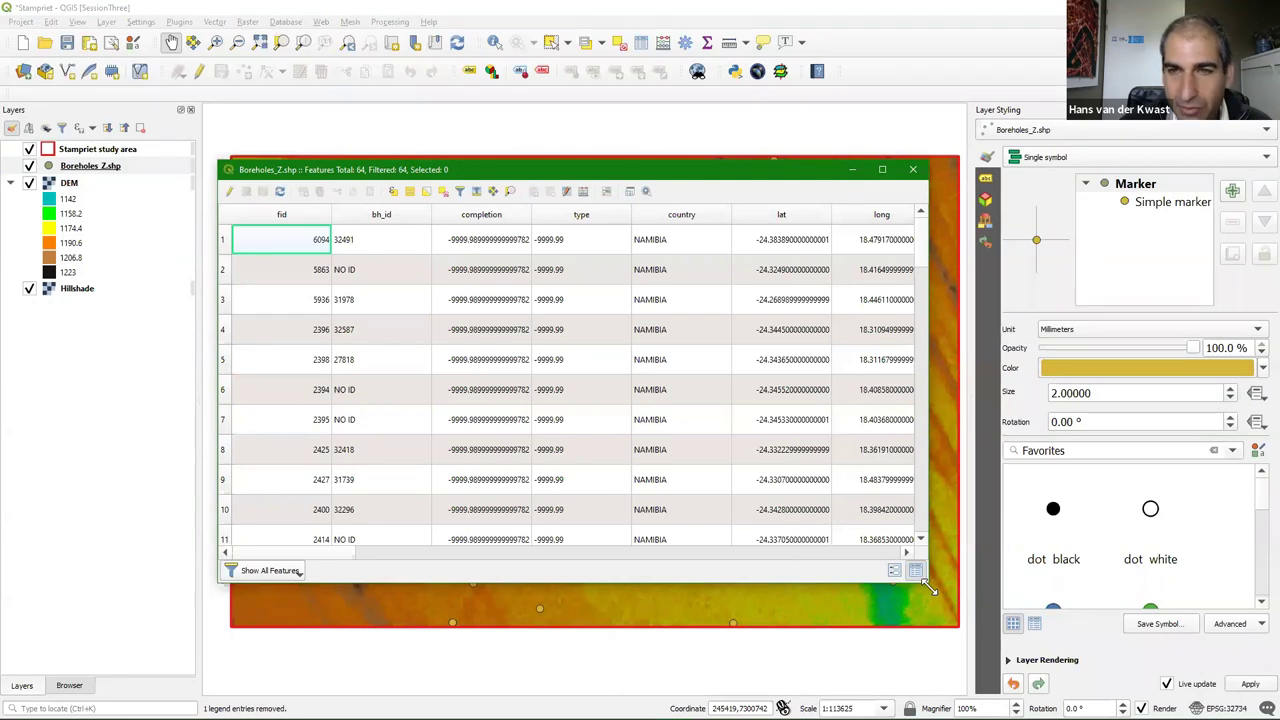
drag(930, 590, 1220, 645)
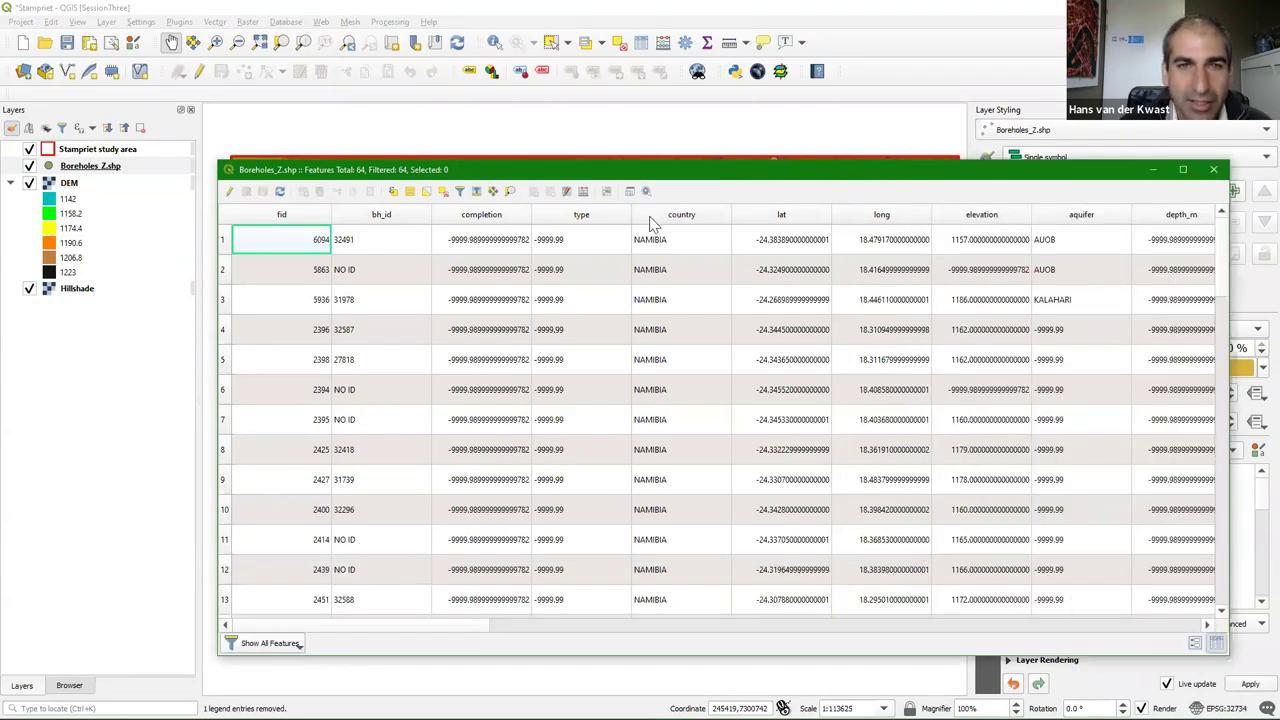
drag(655, 175, 557, 116)
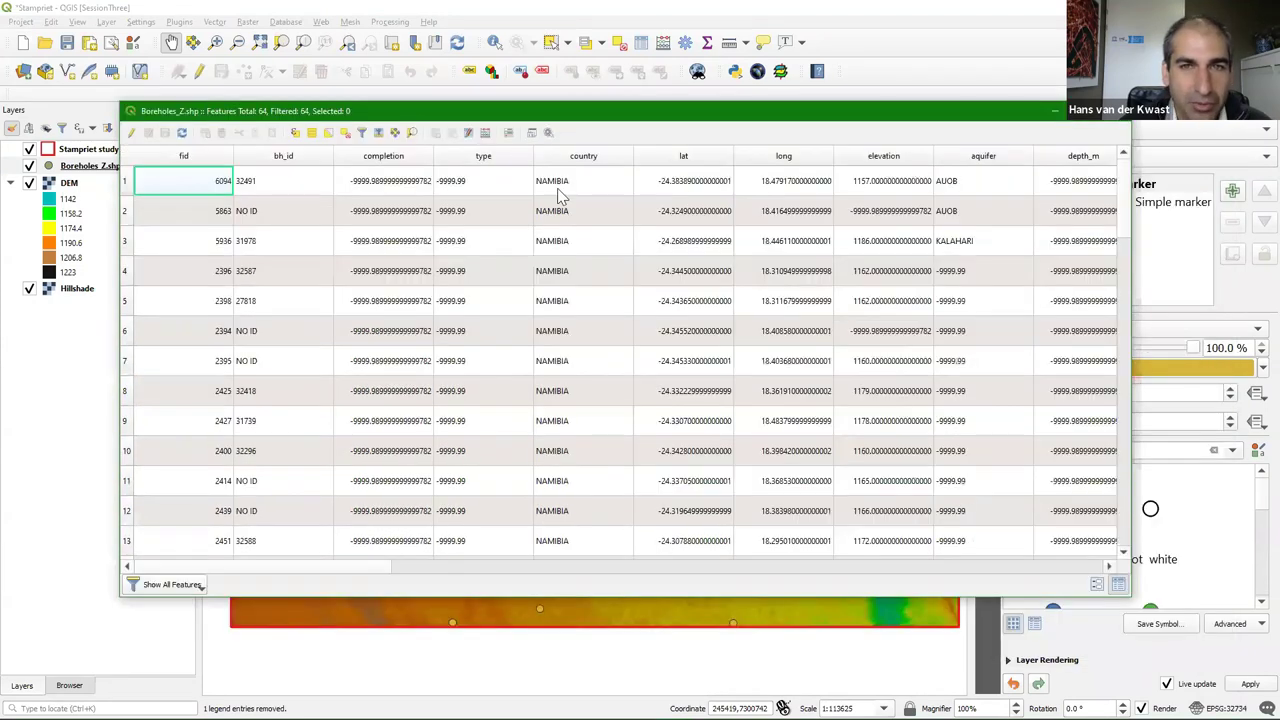
drag(363, 567, 505, 568)
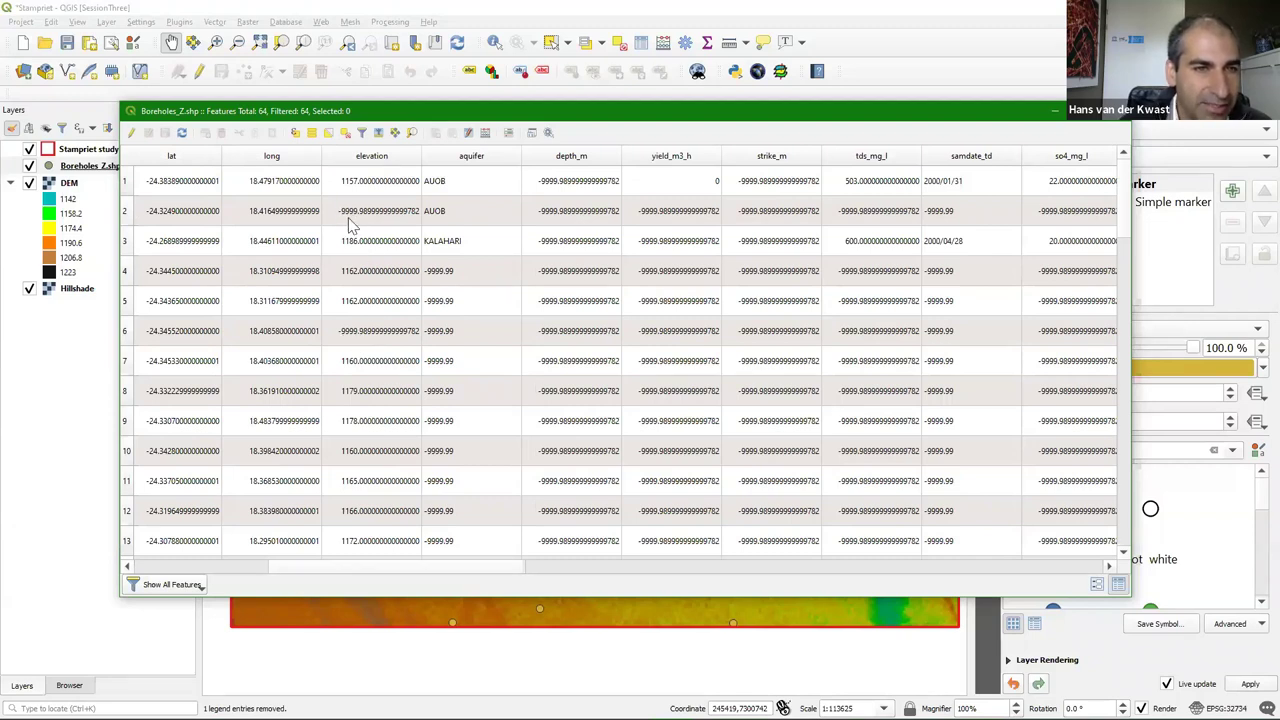
drag(1127, 232, 1058, 222)
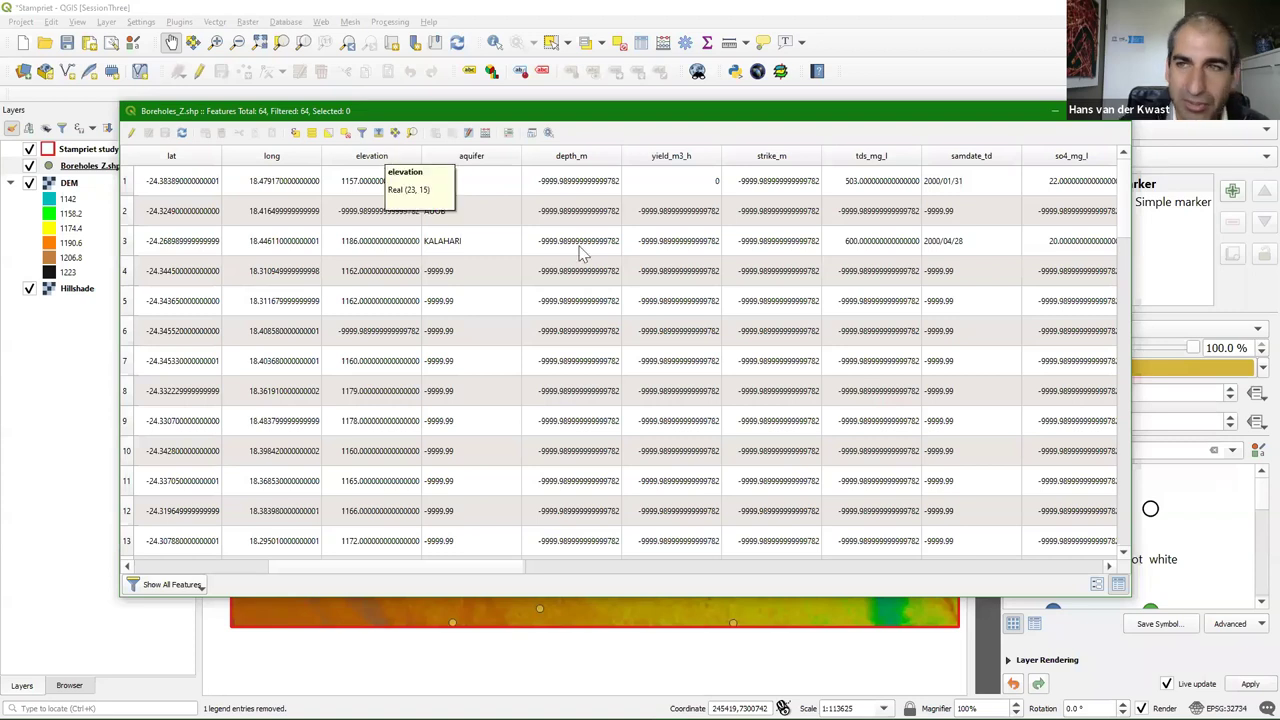
drag(509, 571, 1084, 551)
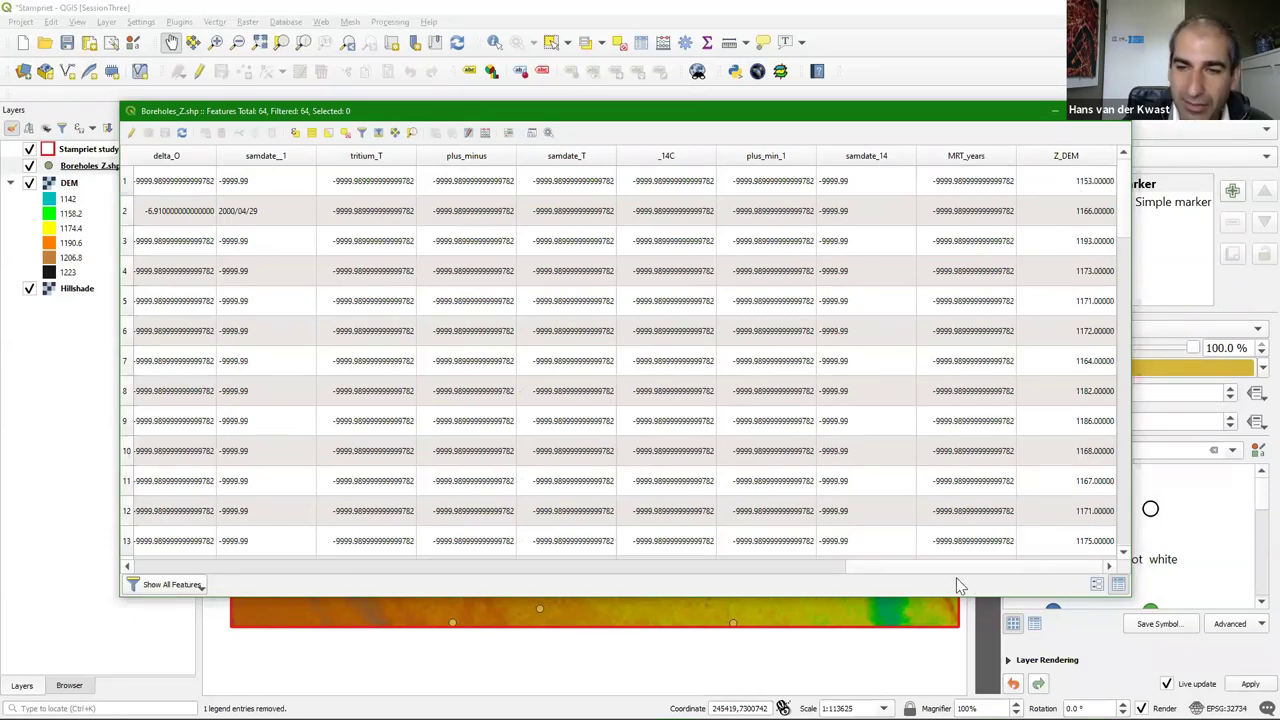
drag(936, 567, 380, 569)
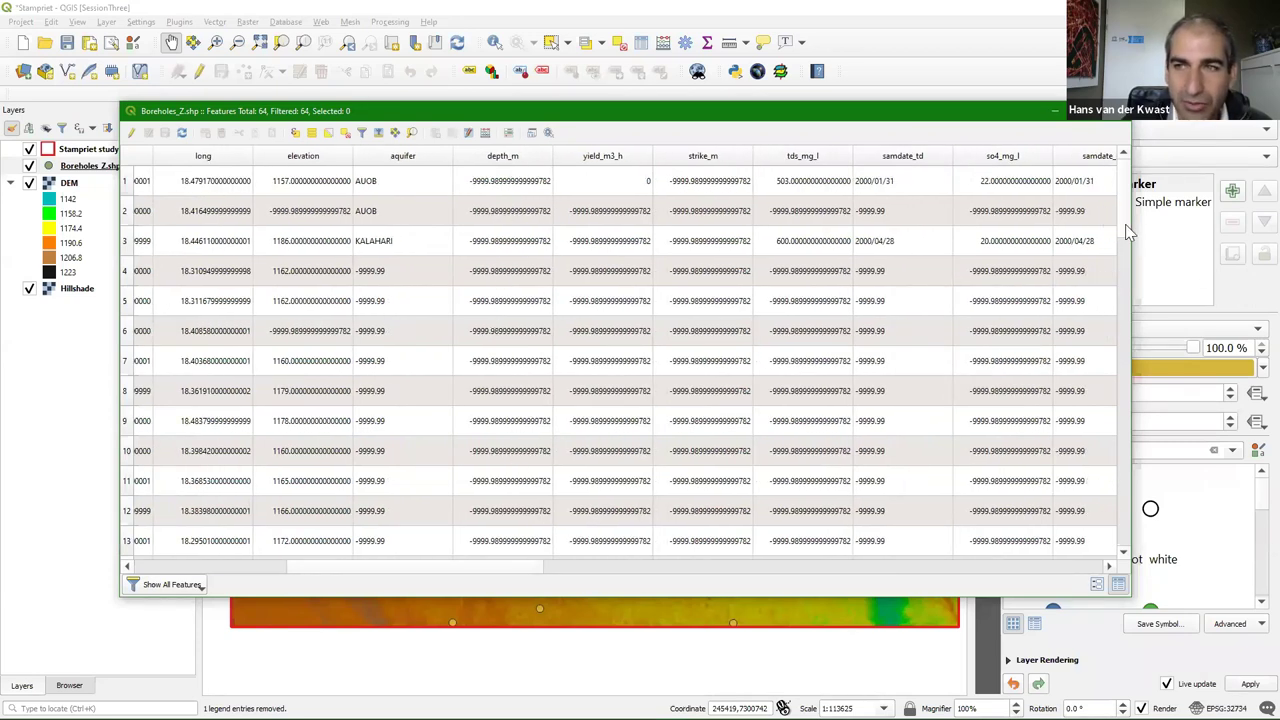
scroll(1128, 232, down, 13)
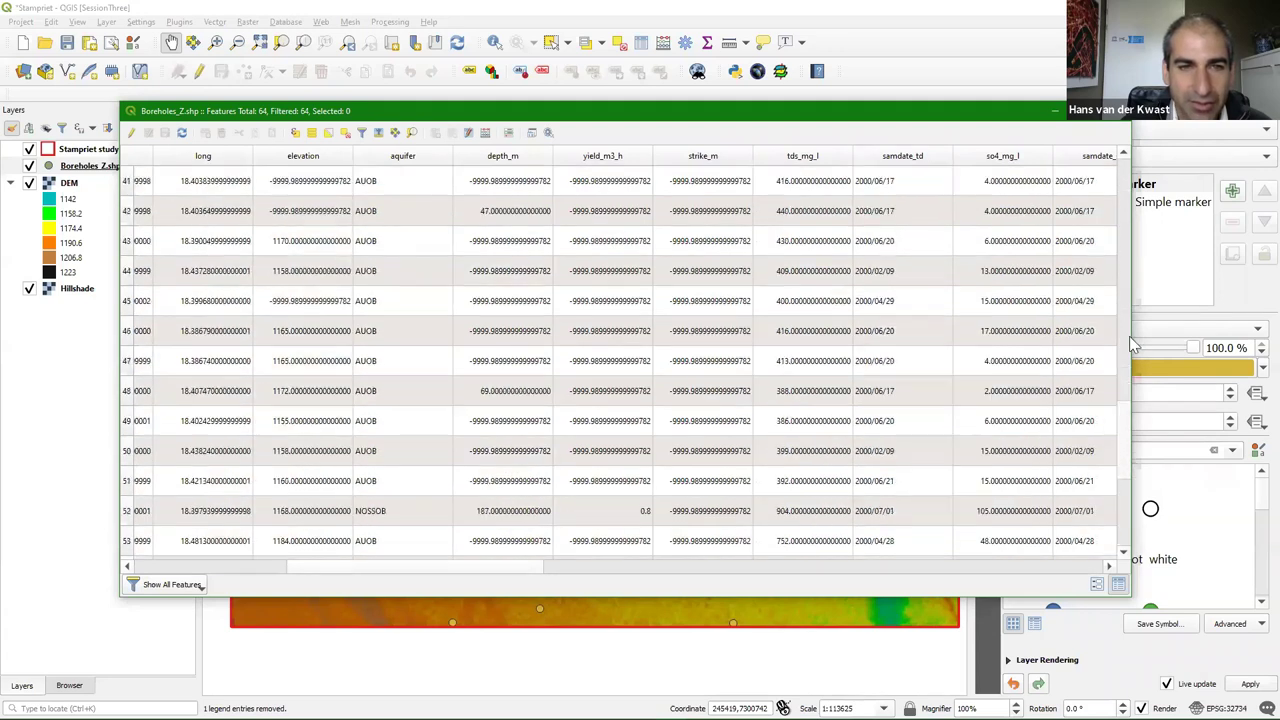
drag(1133, 344, 1148, 196)
drag(524, 568, 96, 490)
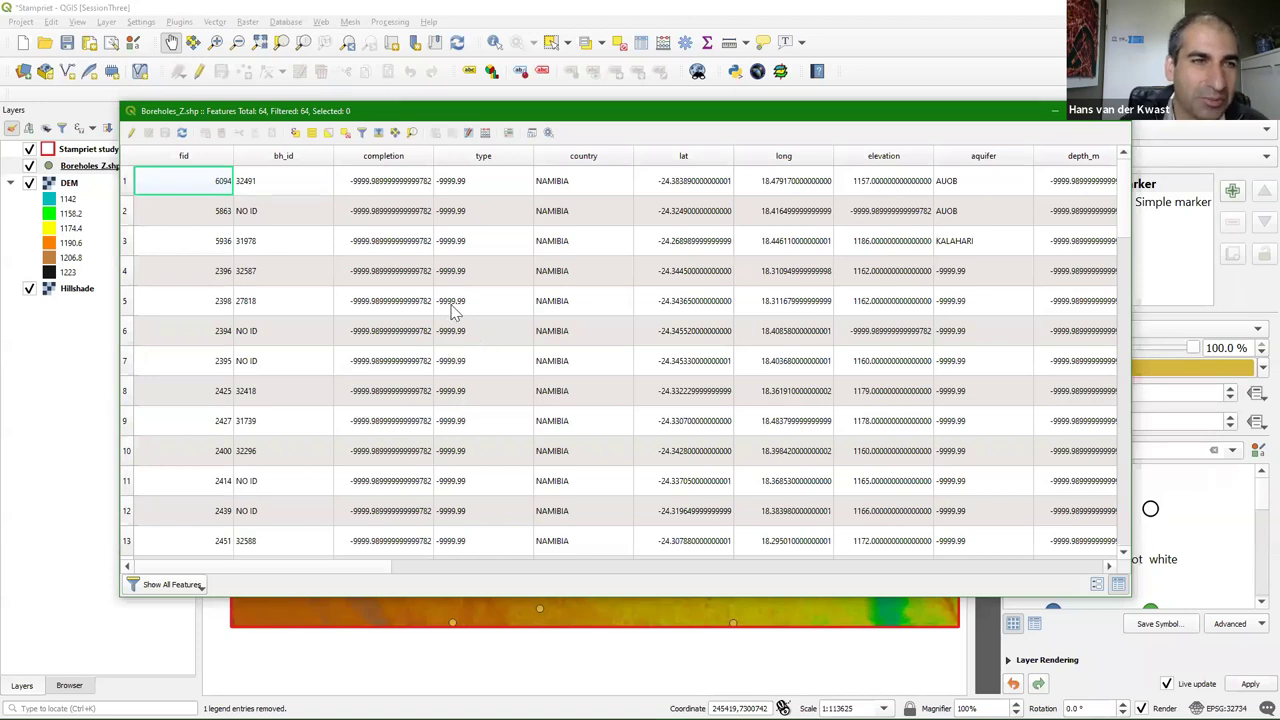
Select features with the expression "elevation" < 0, selecting the 10 placeholder-elevation boreholes
click(296, 134)
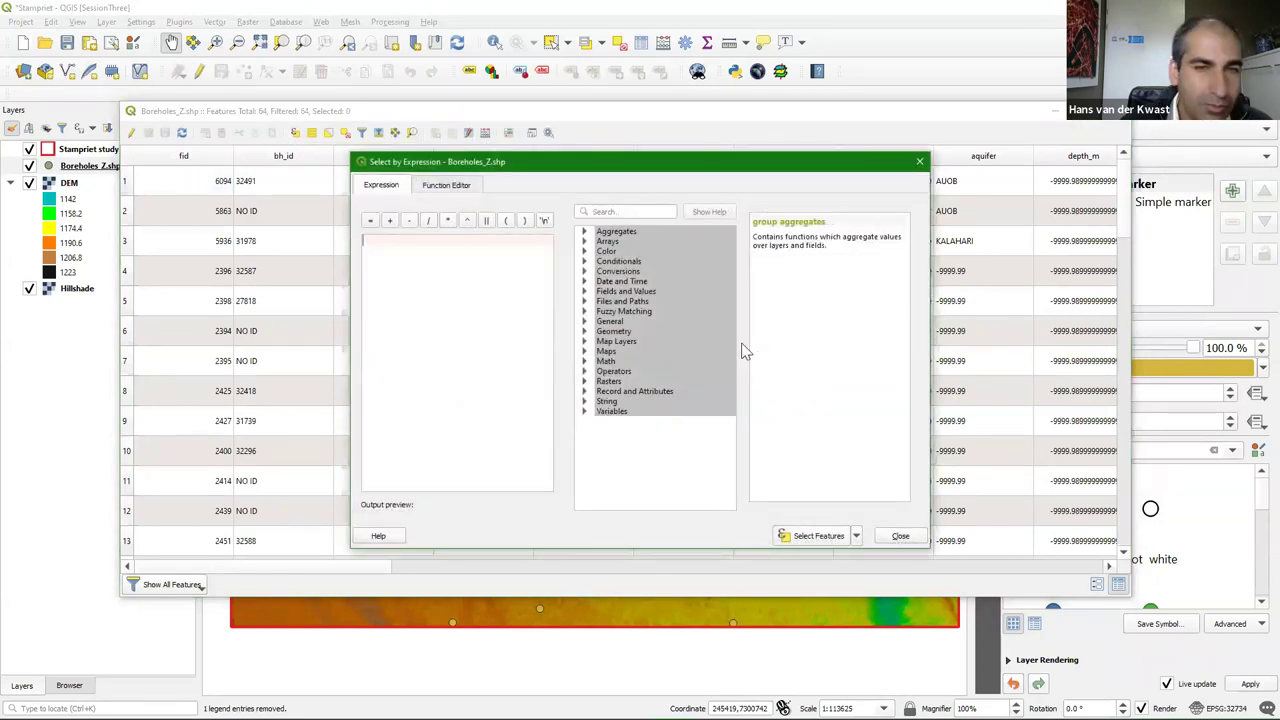
click(585, 292)
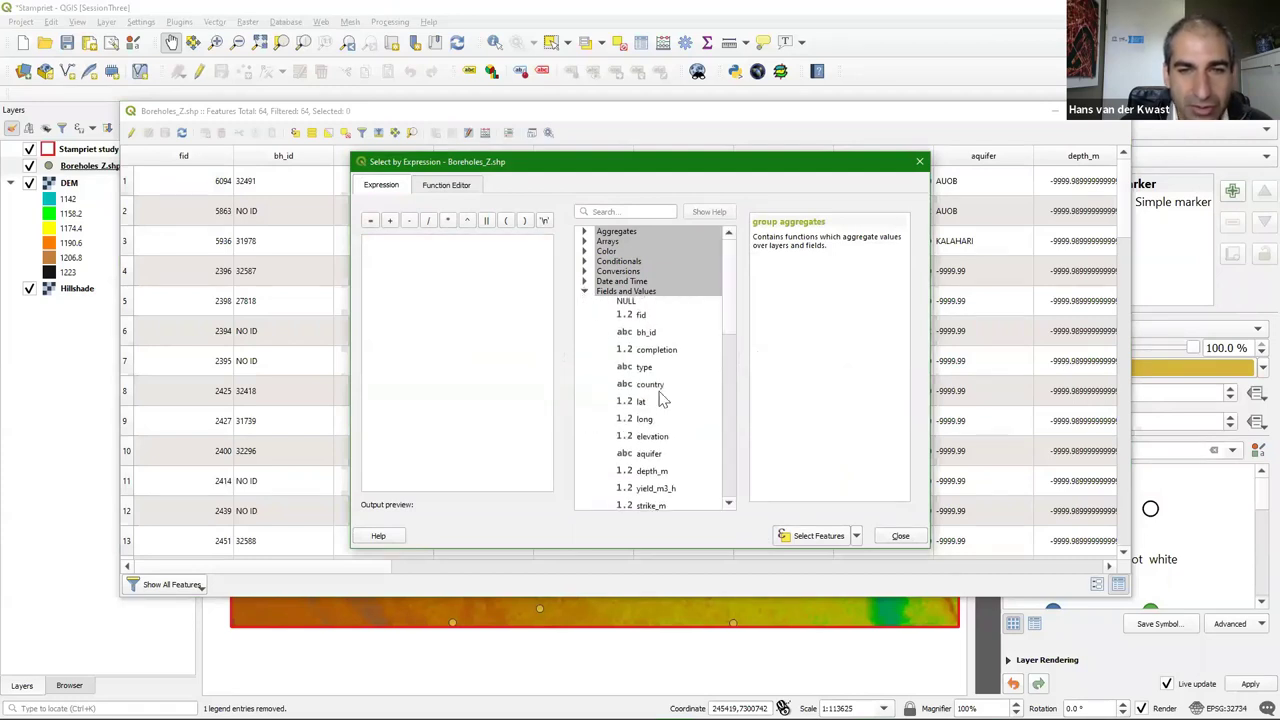
click(662, 439)
double_click(662, 439)
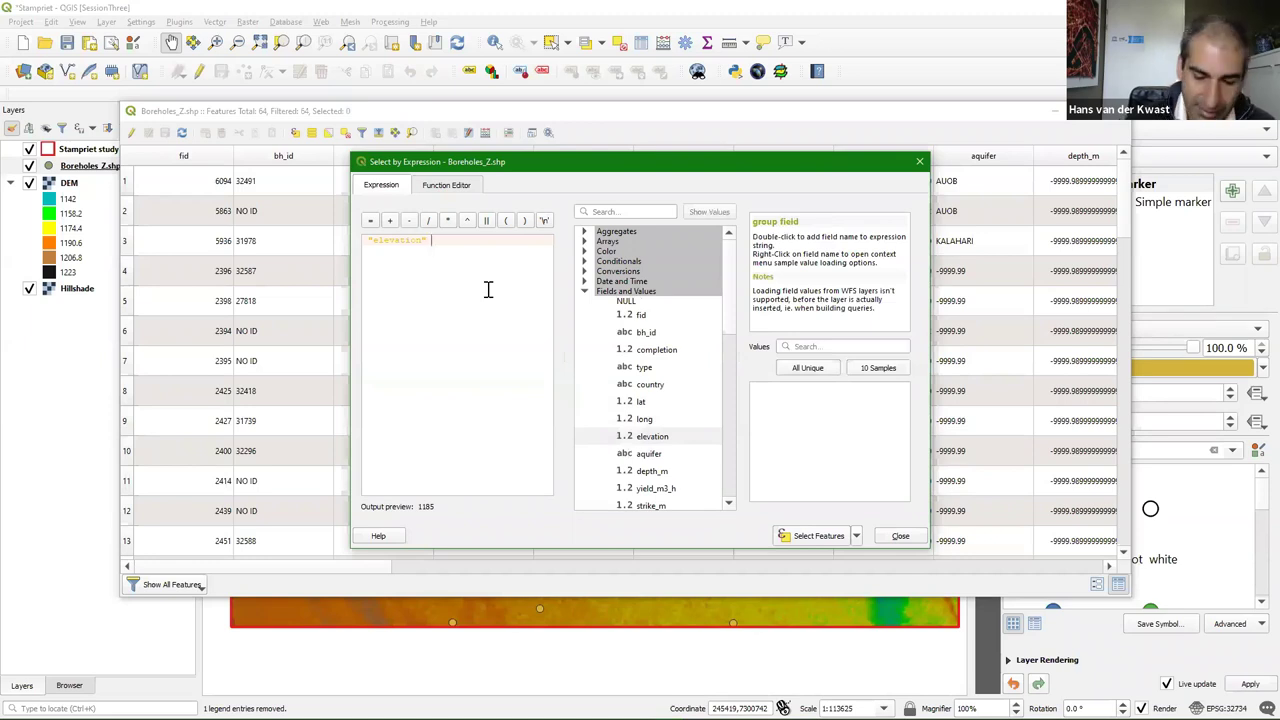
text(>)
text( 0)
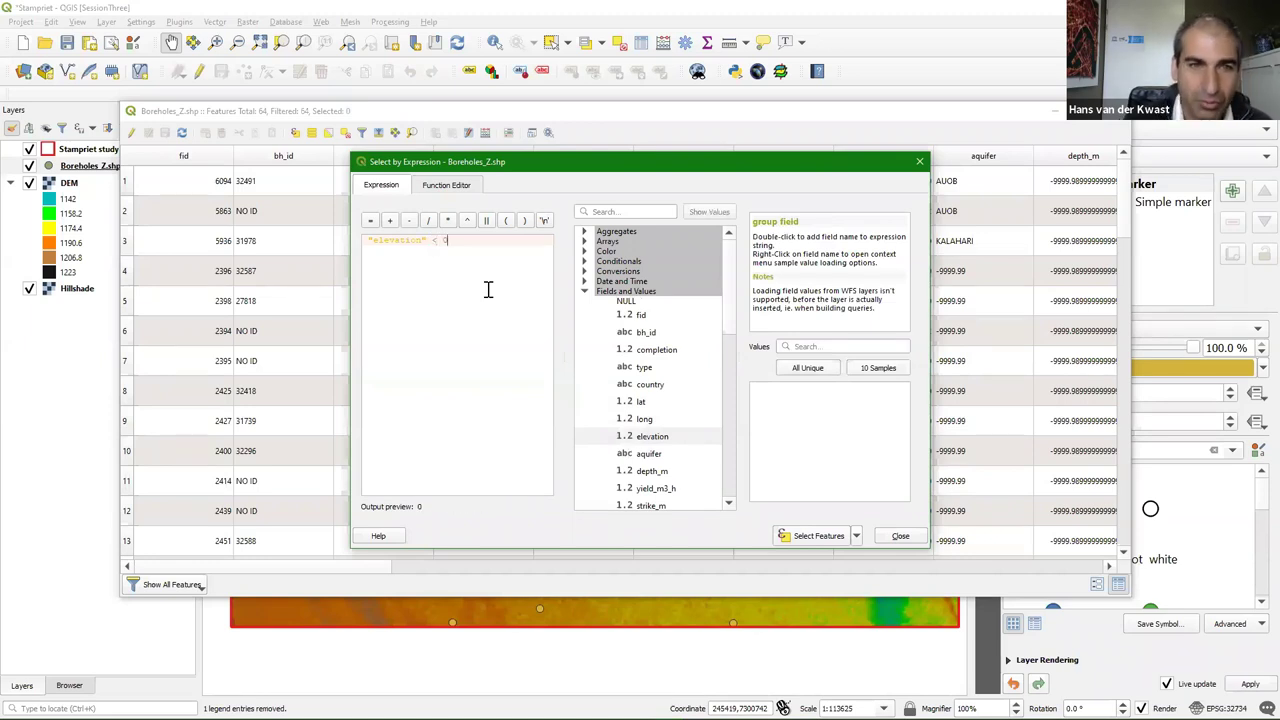
ctrl+scroll(442, 265, up, 2)
click(443, 265)
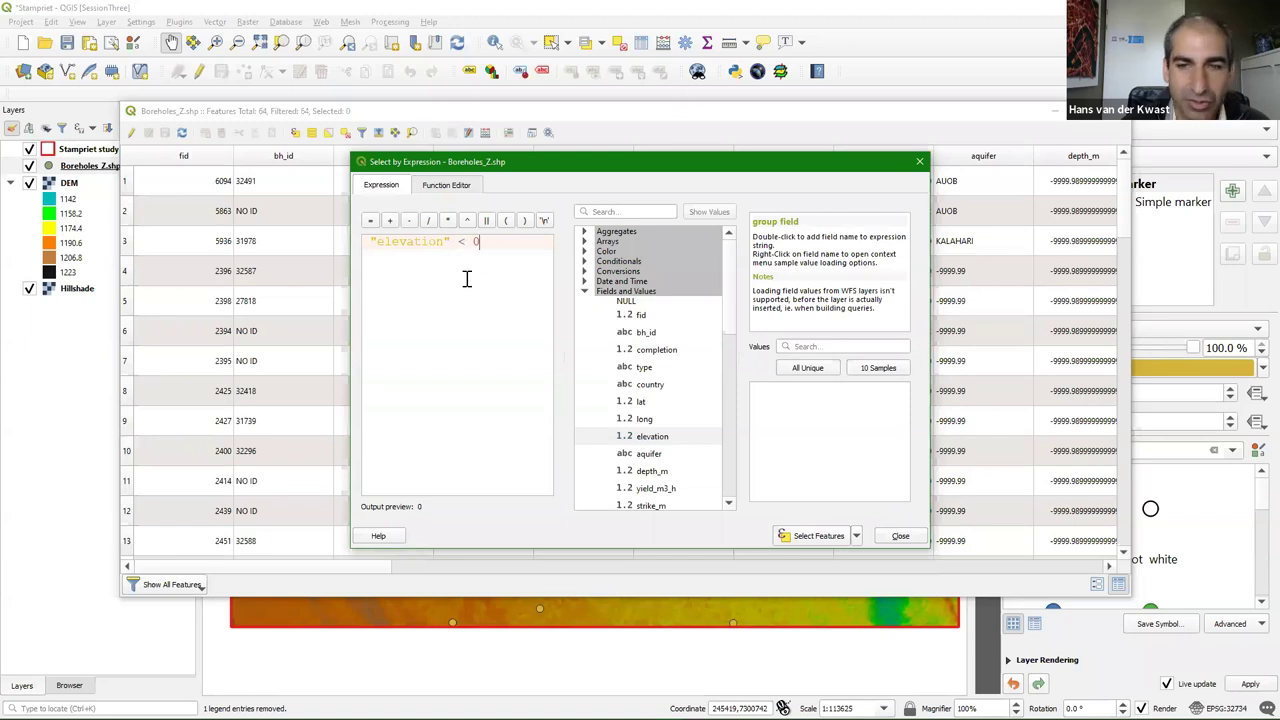
click(812, 537)
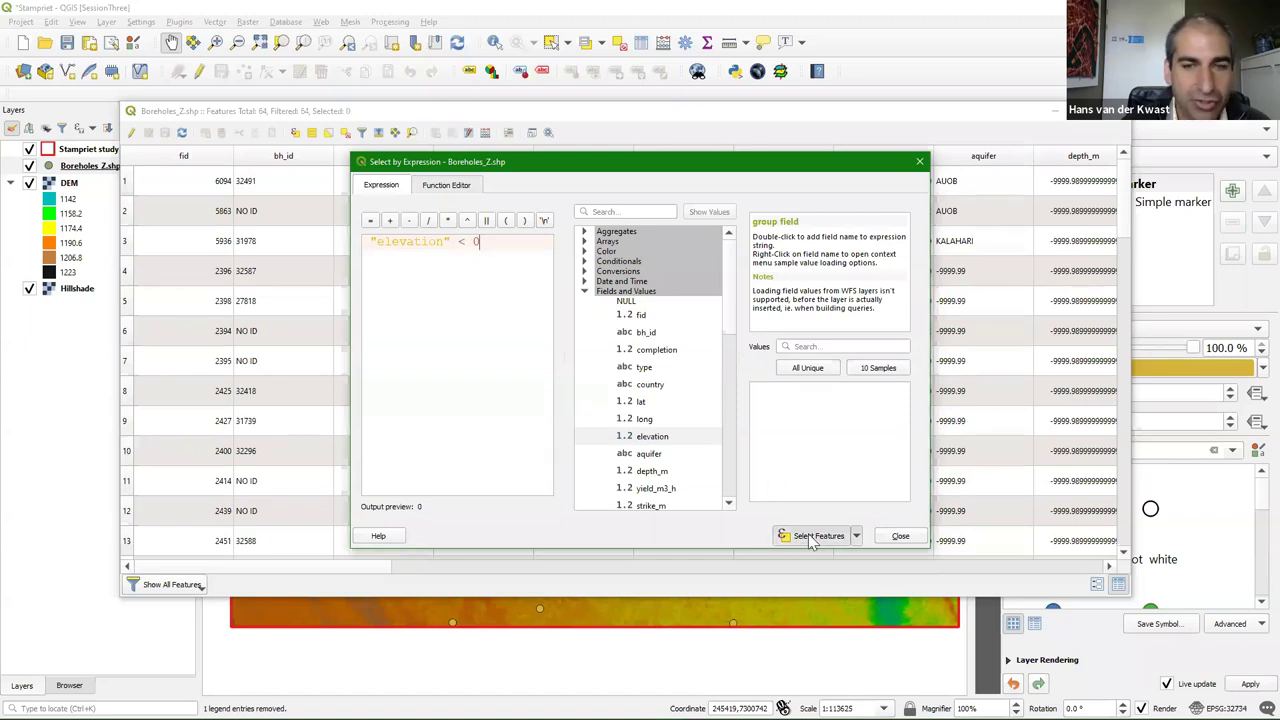
click(900, 537)
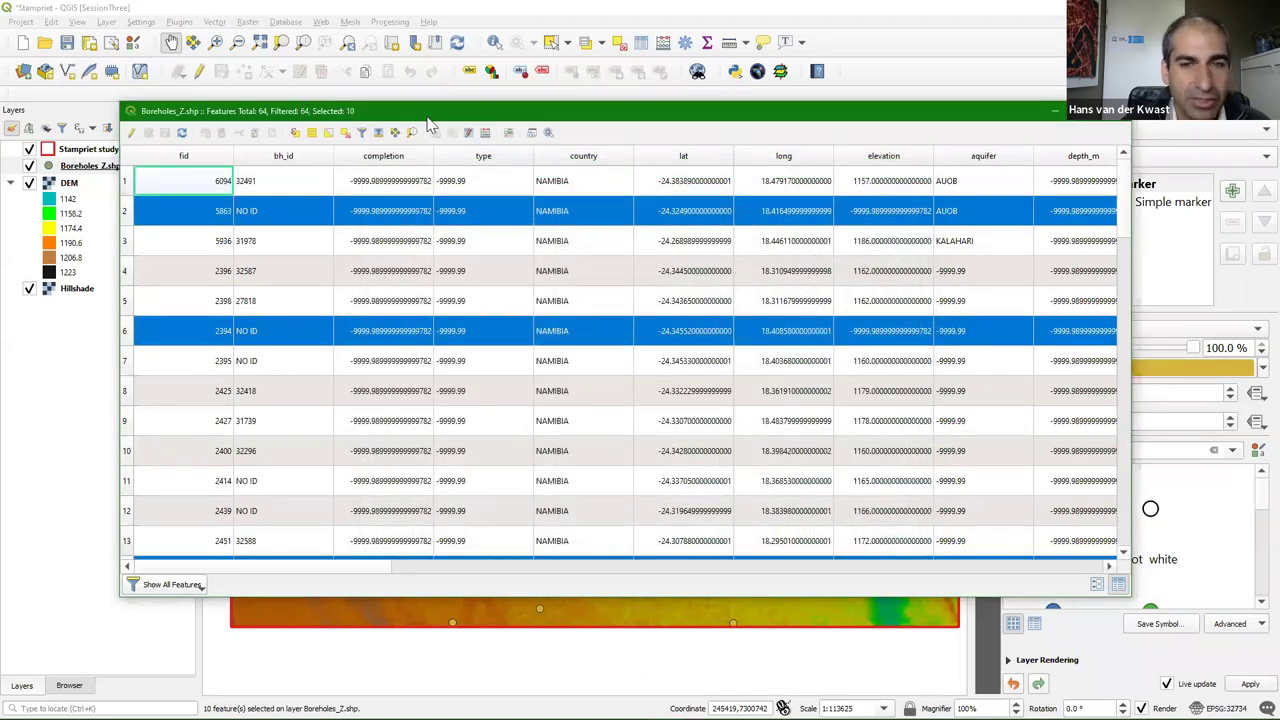
Check the selection on the map, invert it to the 54 valid boreholes, and close the table
drag(428, 121, 556, 553)
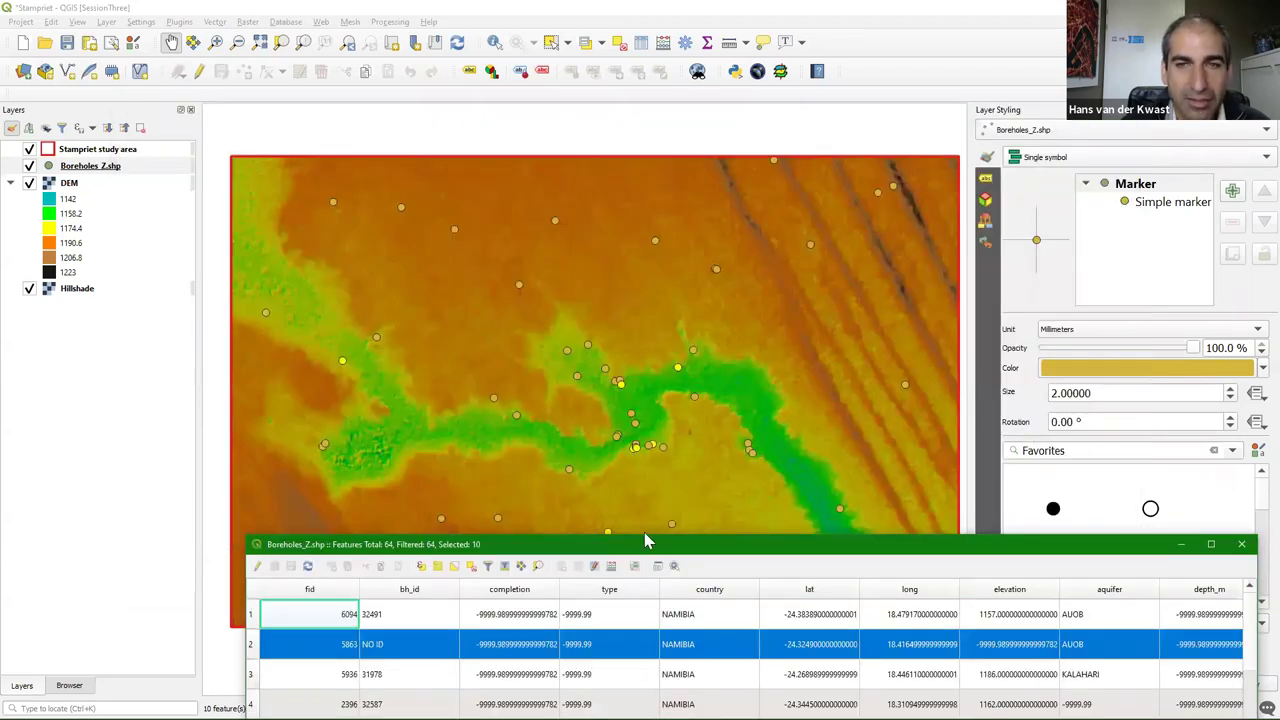
drag(645, 541, 548, 152)
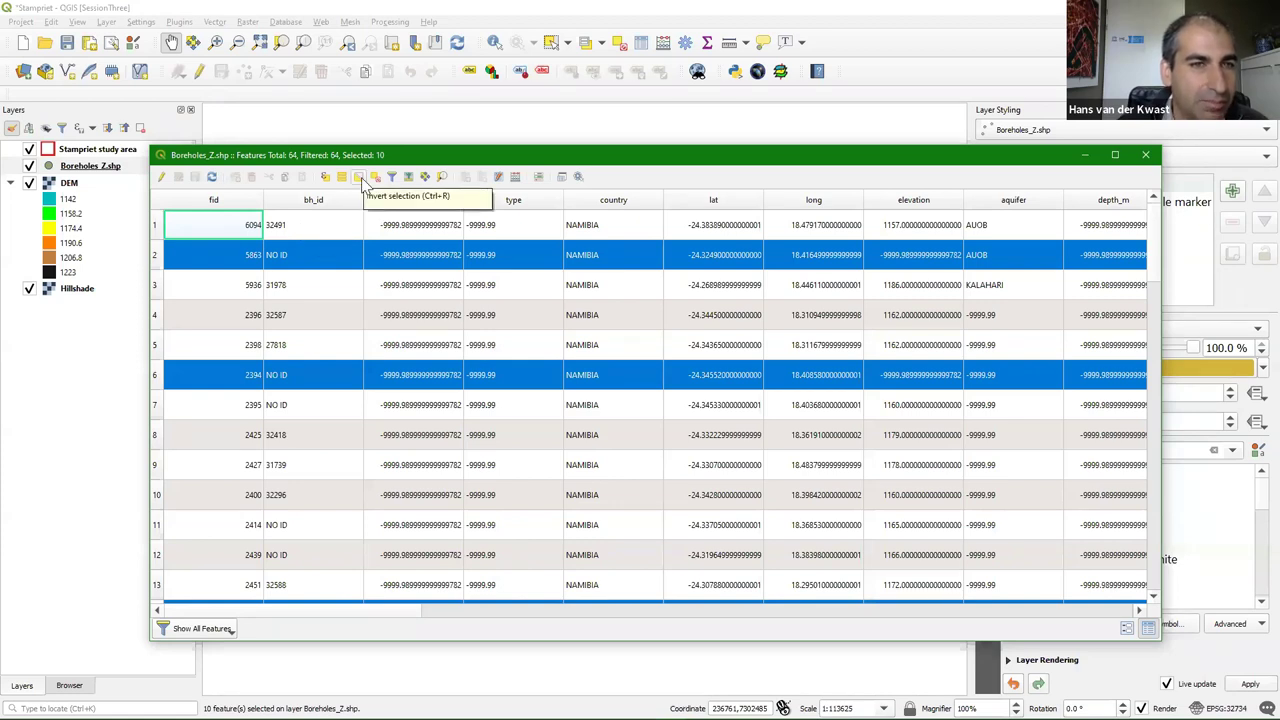
click(362, 180)
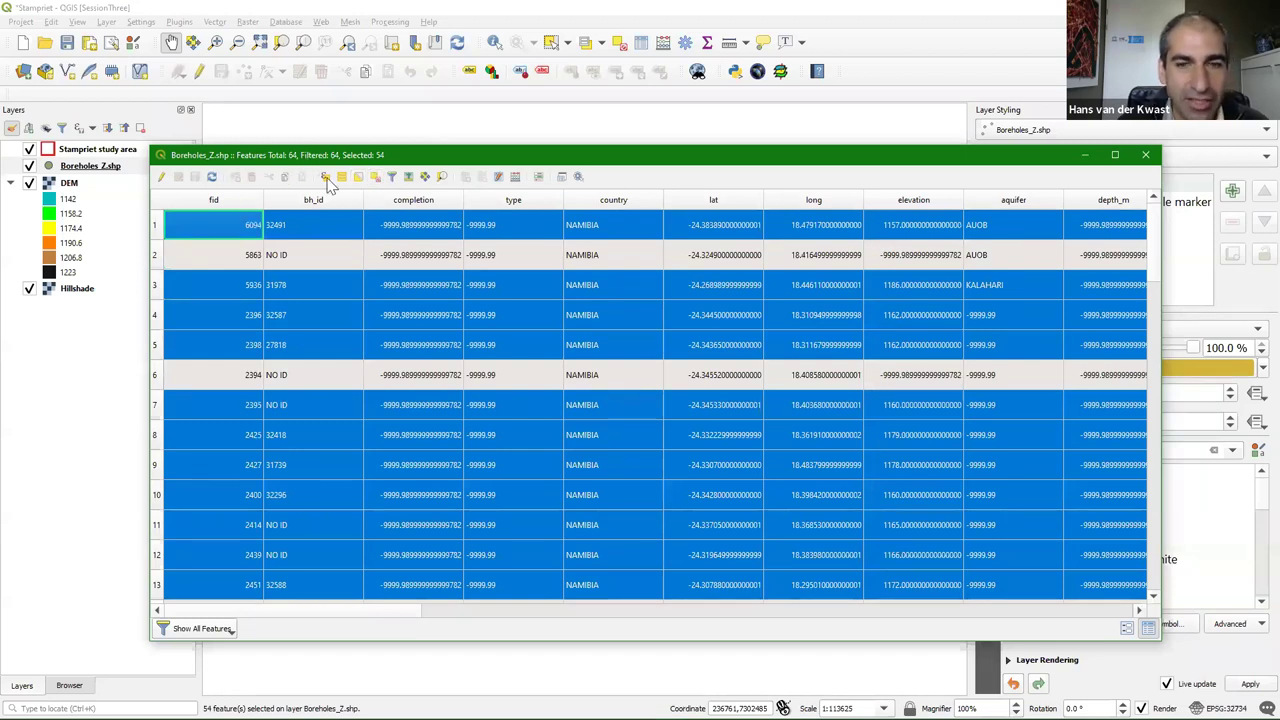
drag(318, 155, 316, 139)
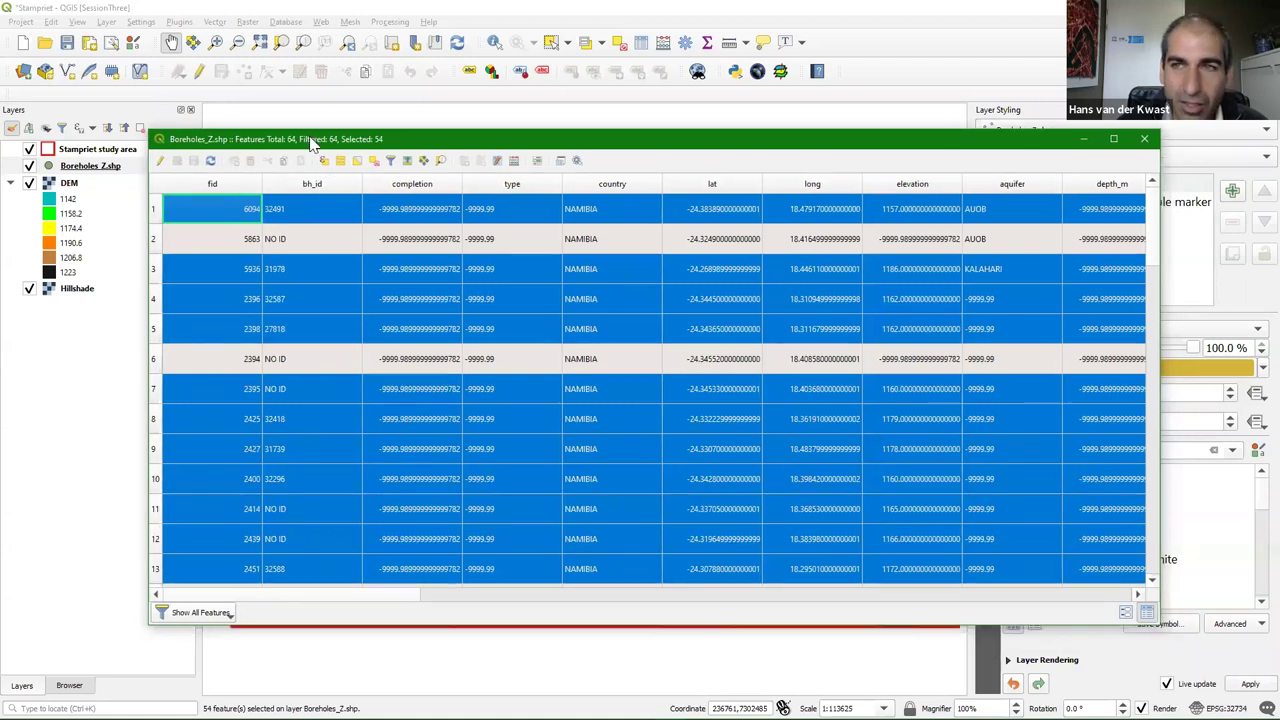
drag(620, 145, 538, 146)
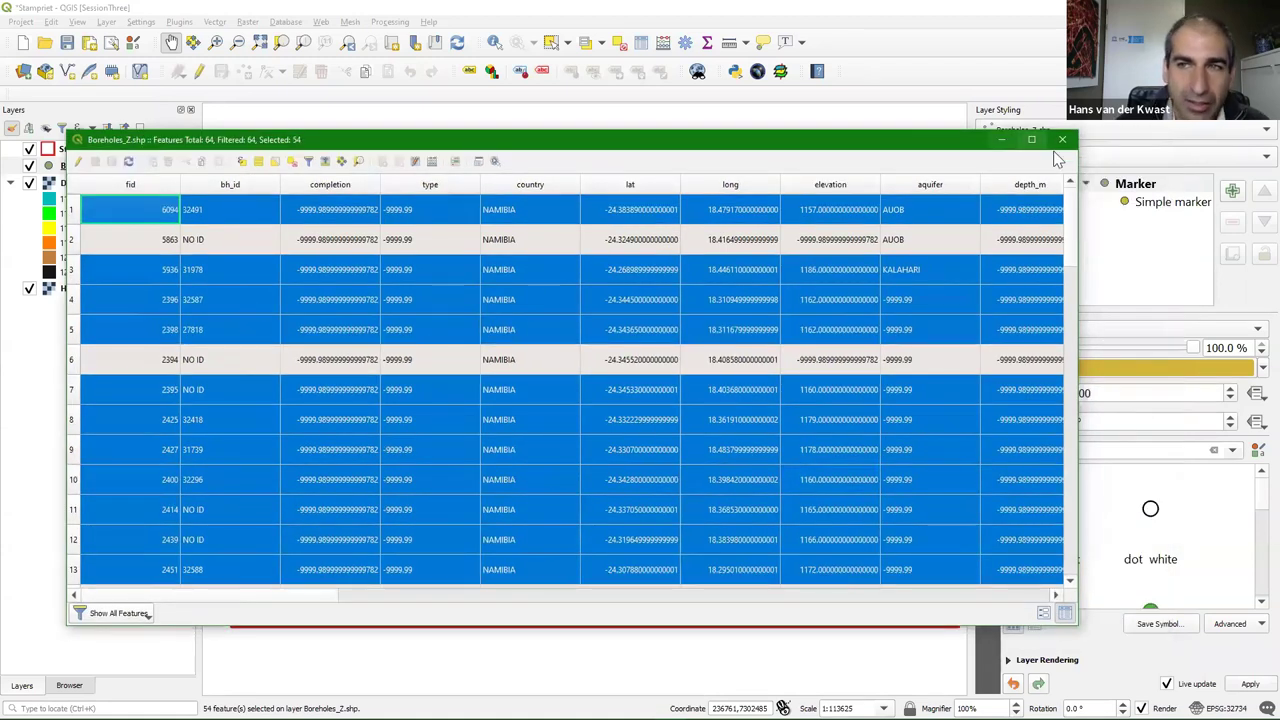
click(1062, 140)
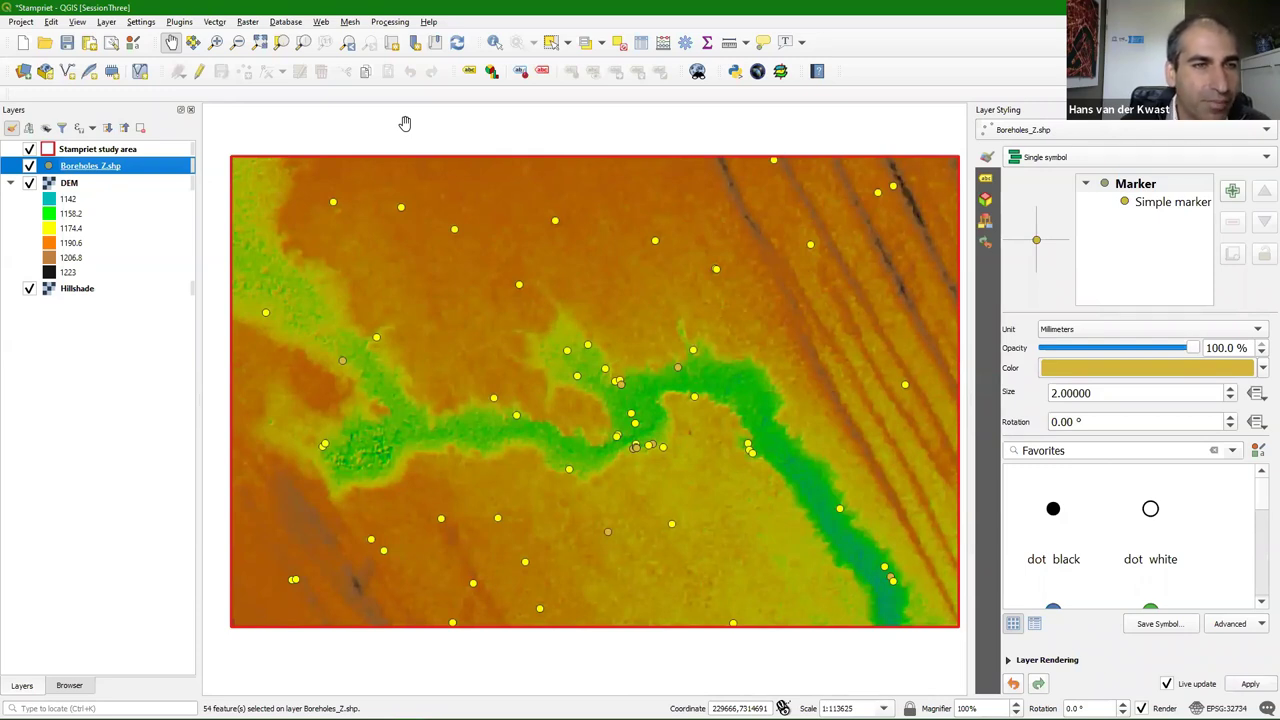
click(179, 22)
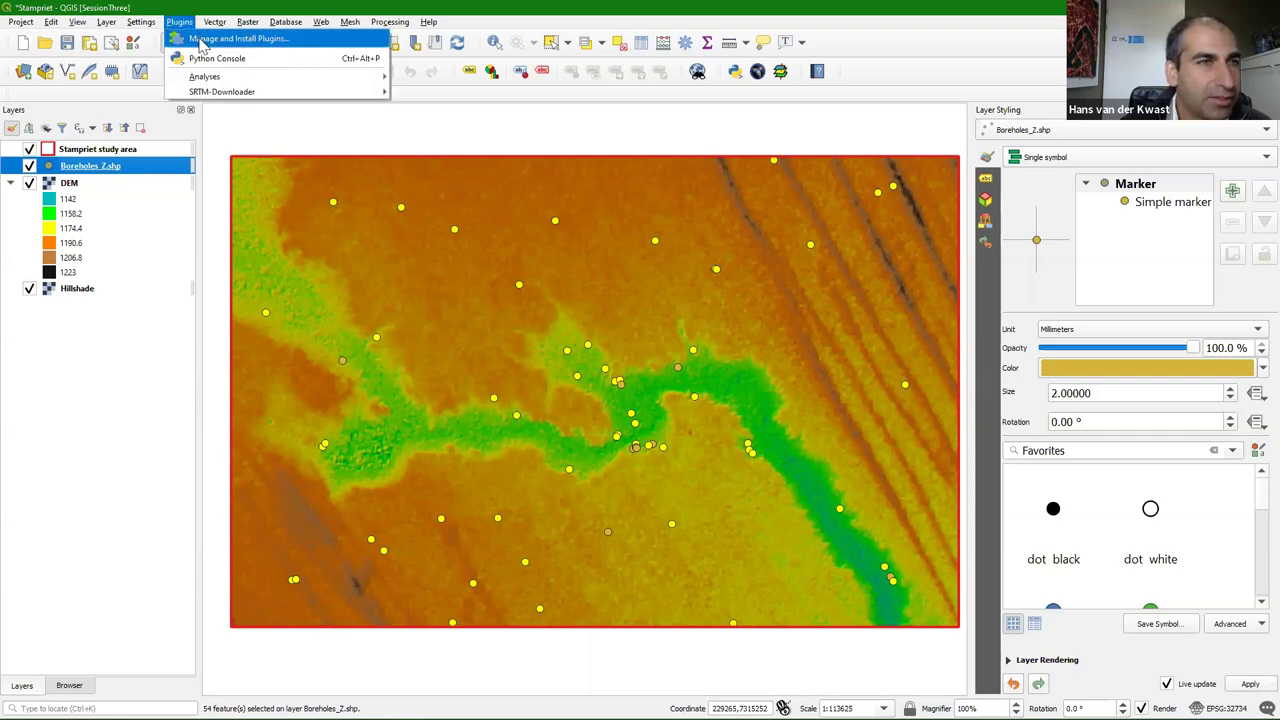
click(201, 40)
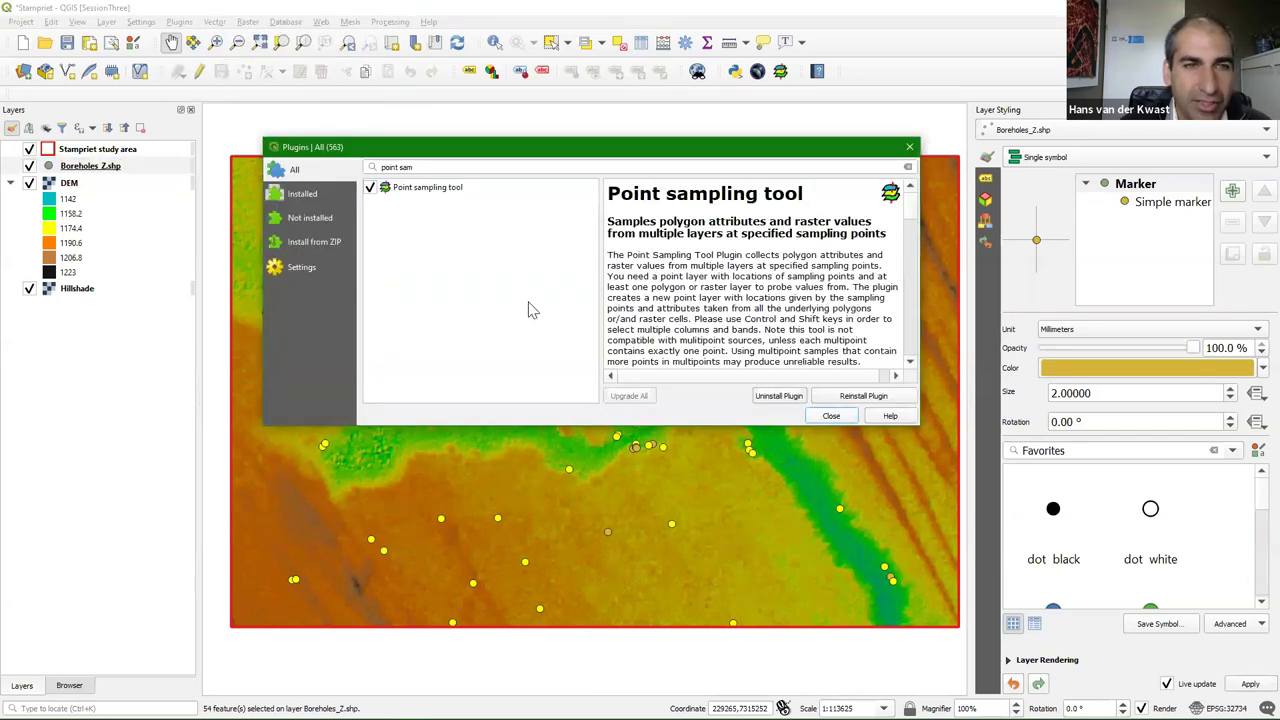
triple_click(412, 167)
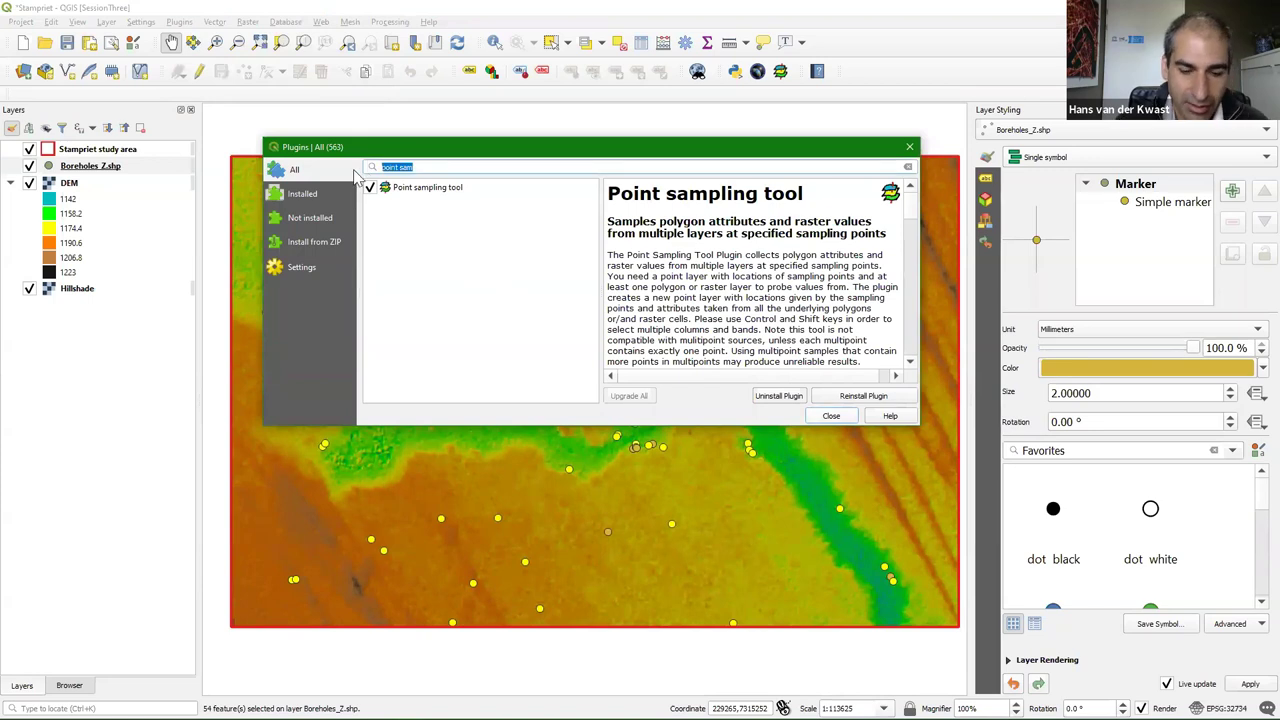
text(data pl)
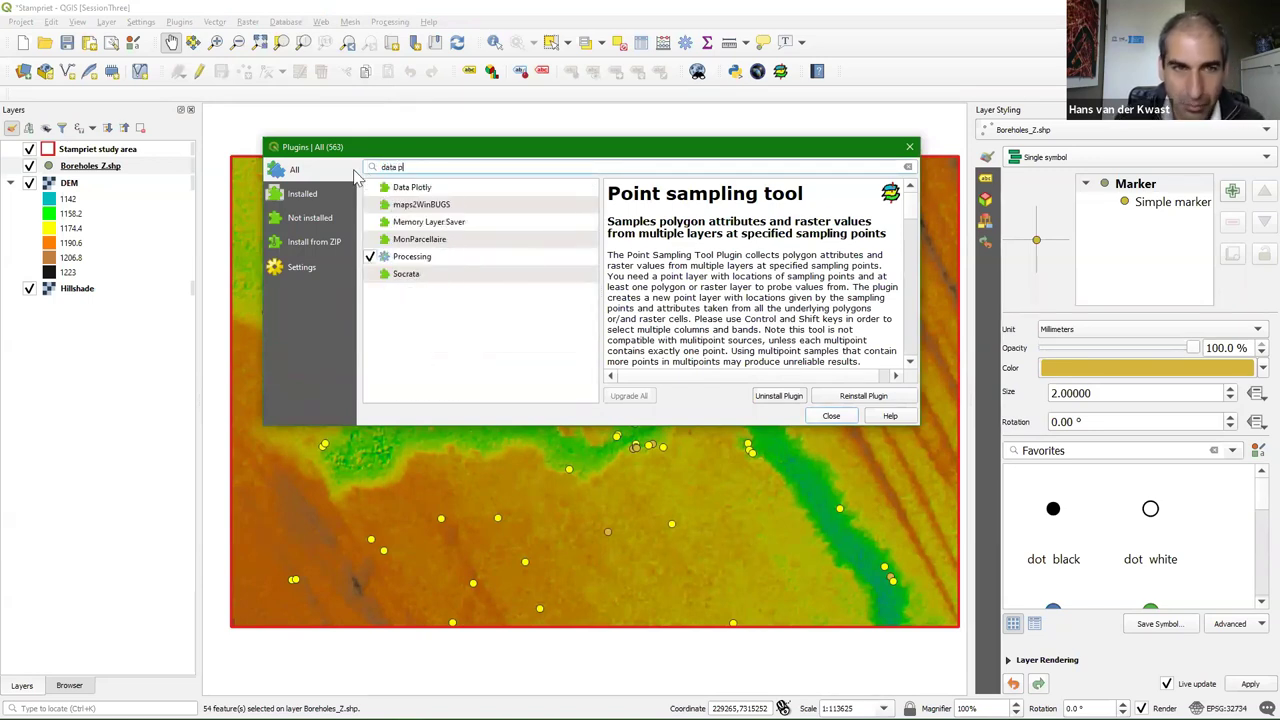
click(405, 188)
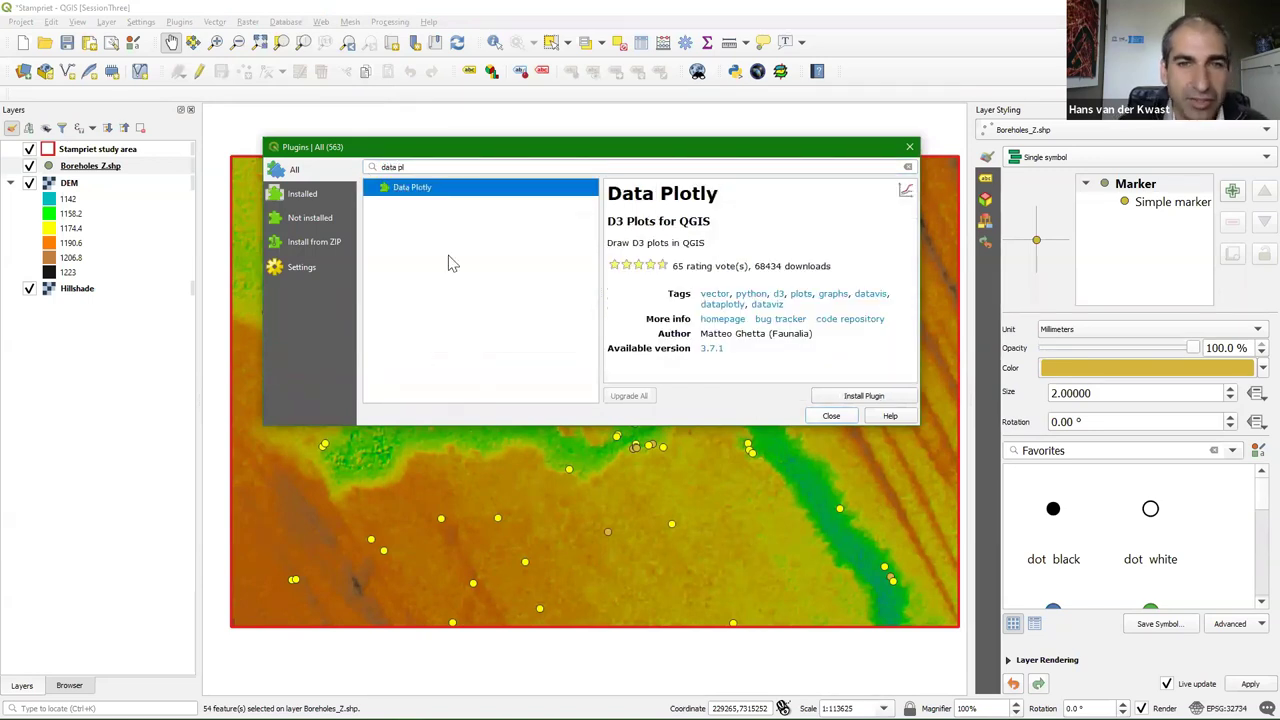
click(866, 396)
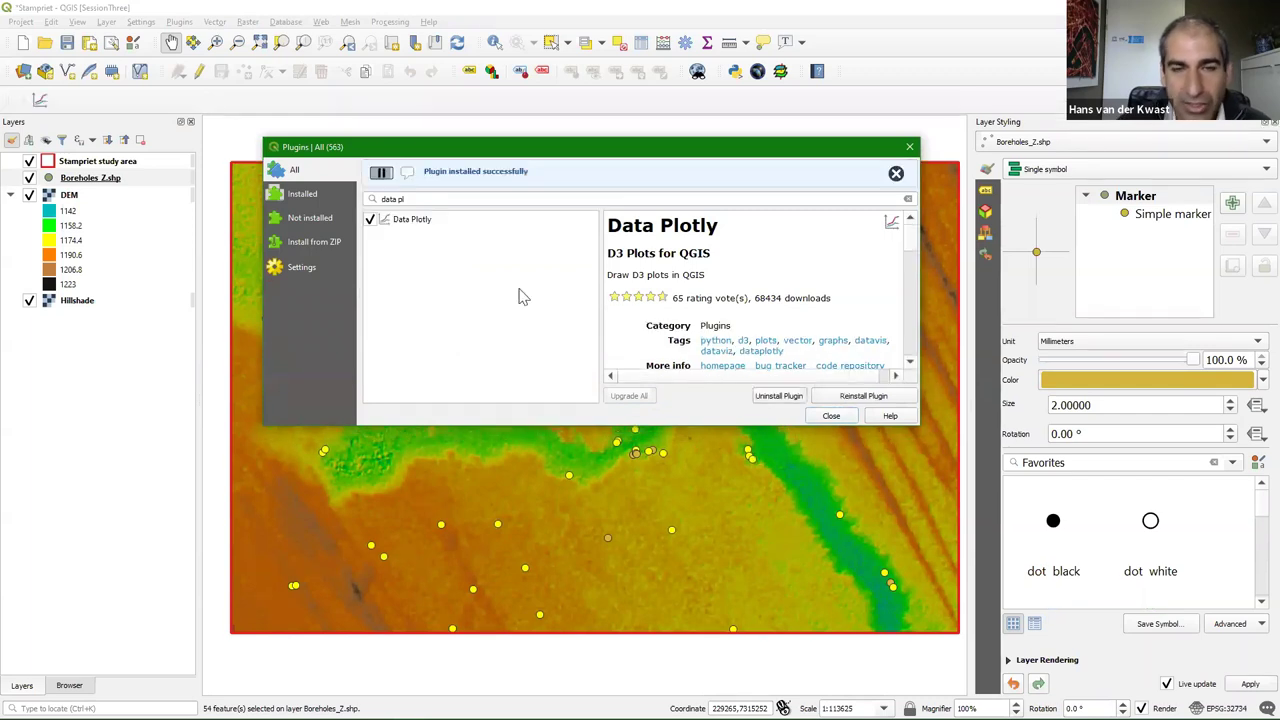
click(829, 417)
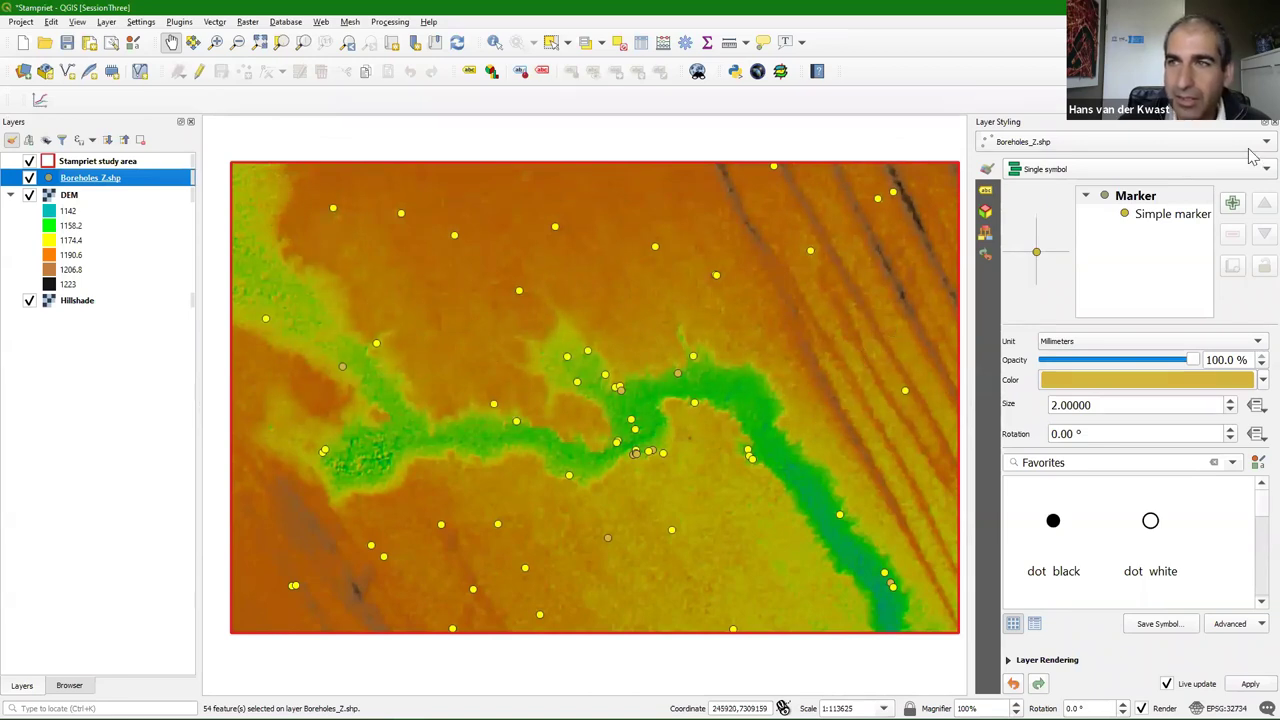
Close Layer Styling and start a Scatter Plot in the DataPlotly panel
click(1266, 124)
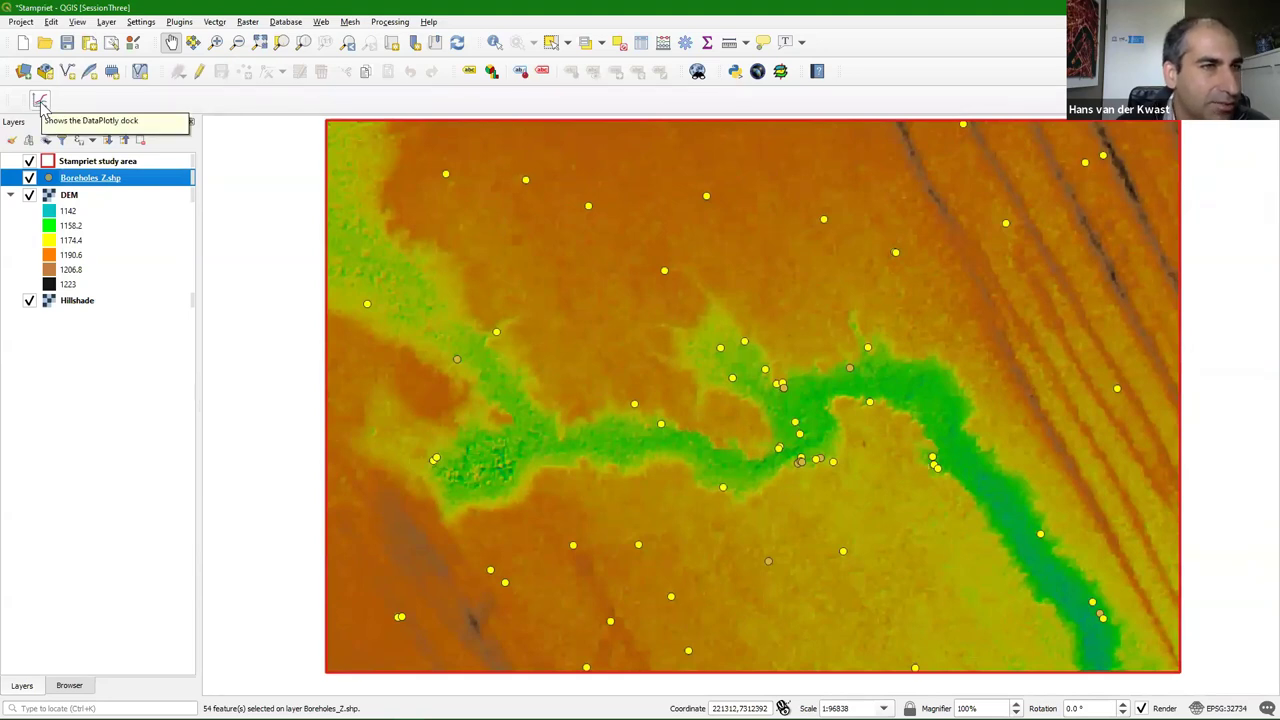
click(40, 101)
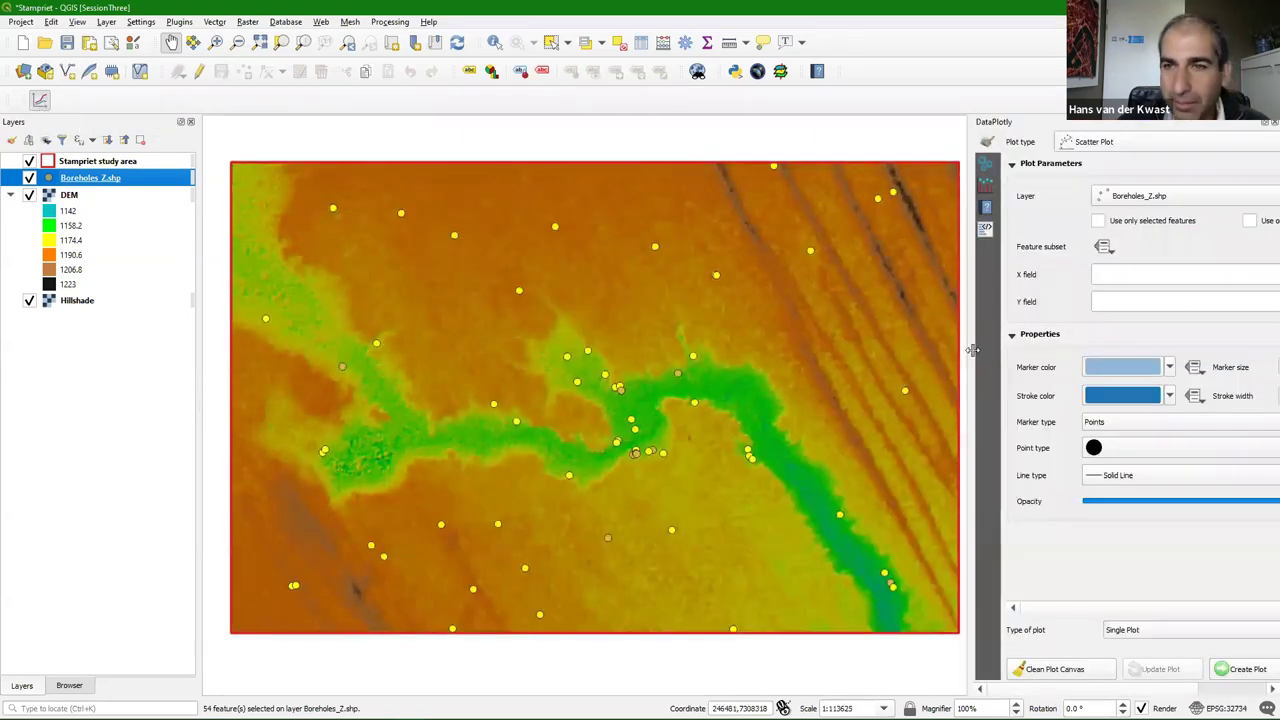
drag(972, 349, 824, 350)
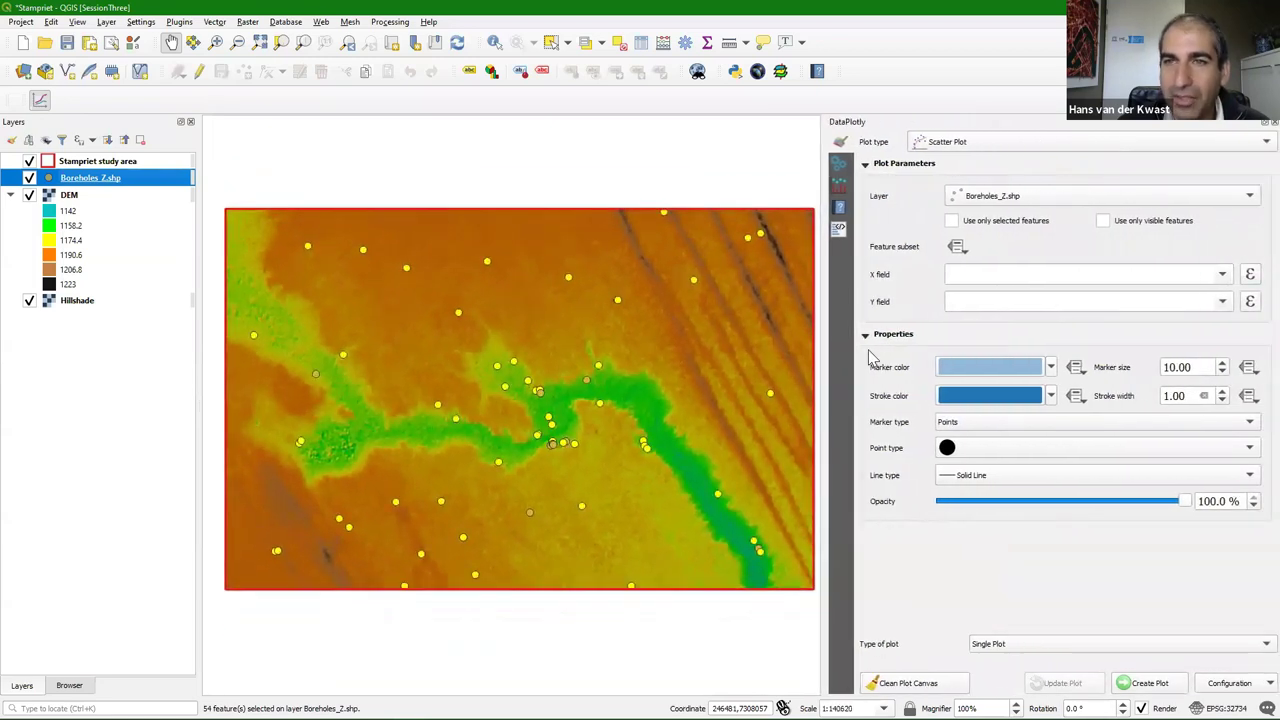
click(948, 148)
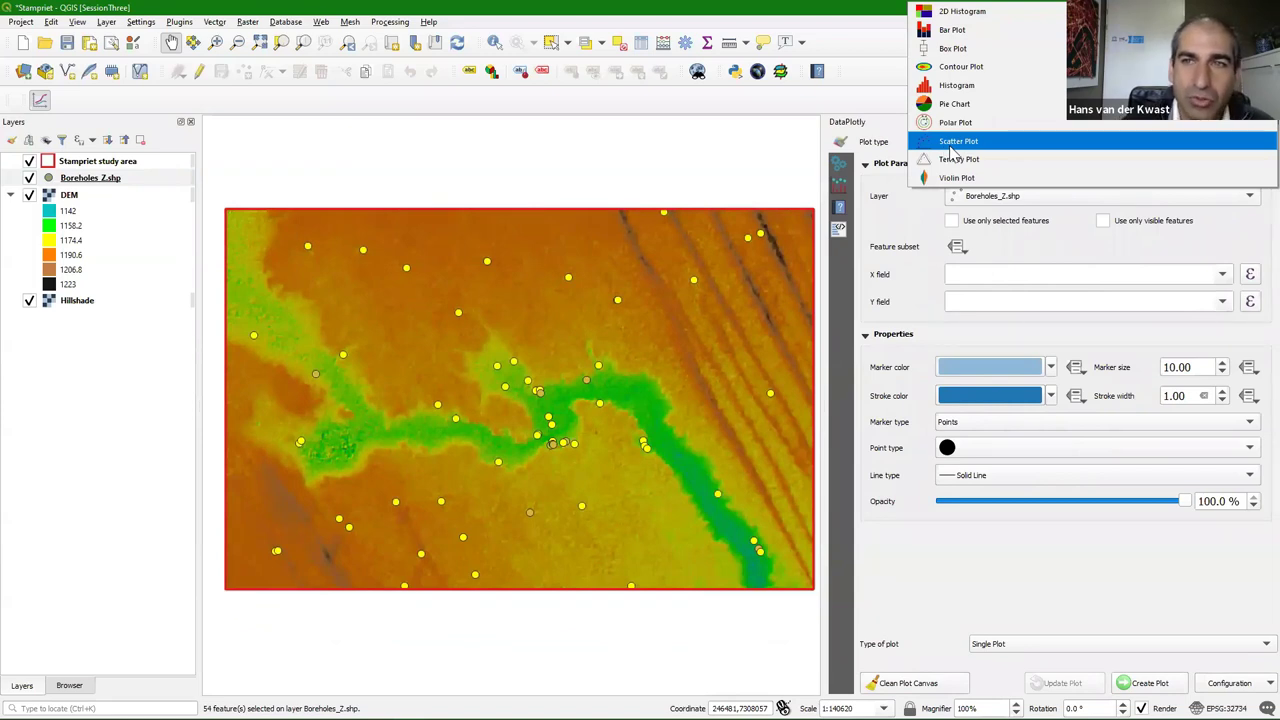
click(948, 142)
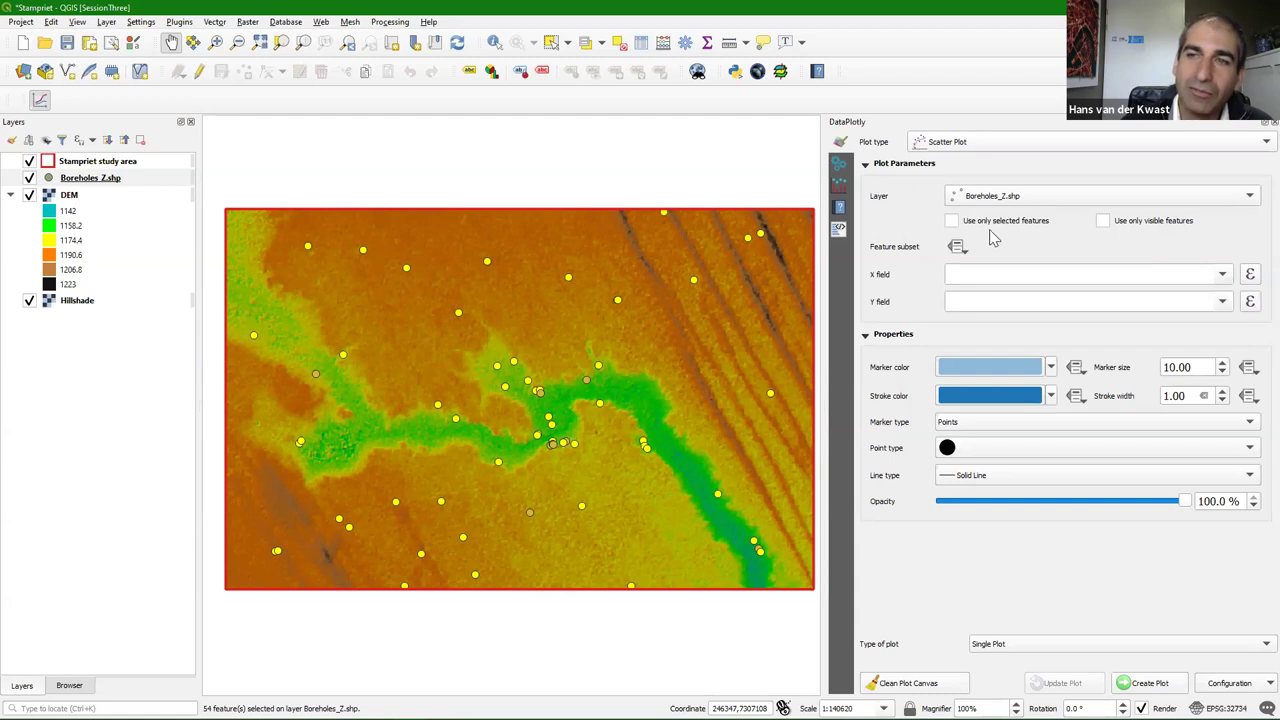
Use only selected features, with elevation as the X field and Z_DEM as the Y field
click(951, 221)
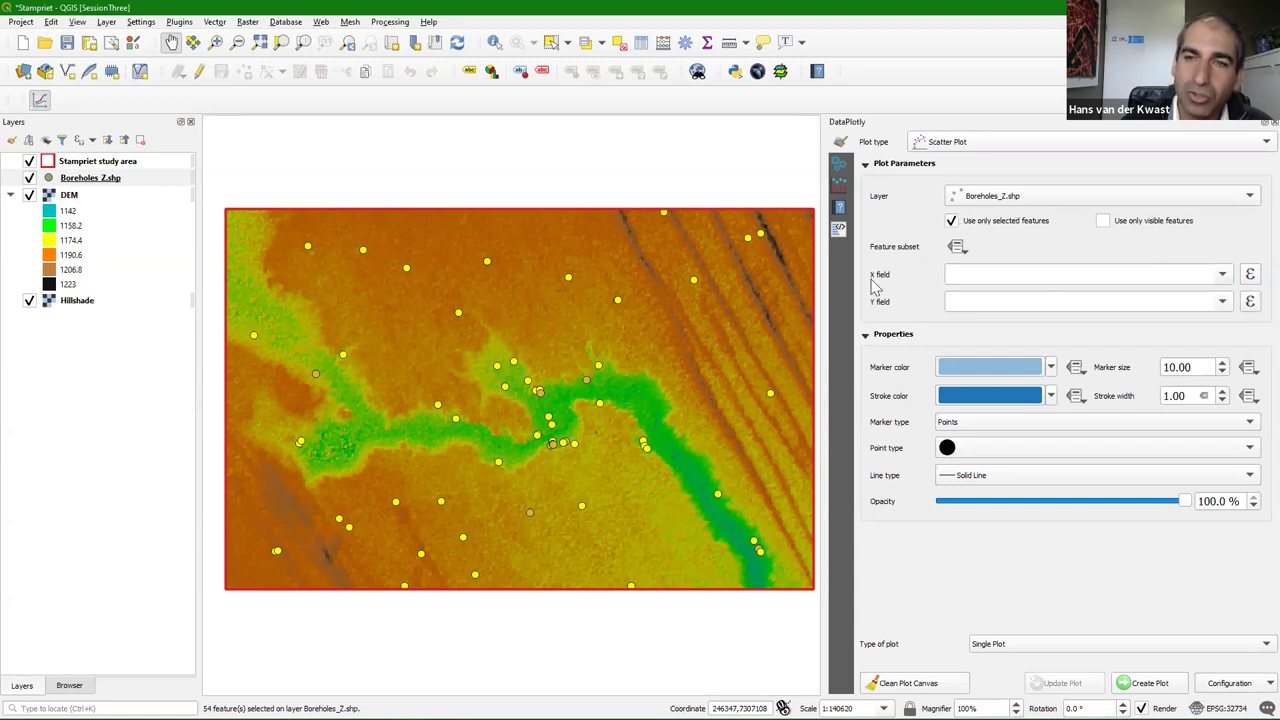
click(1222, 274)
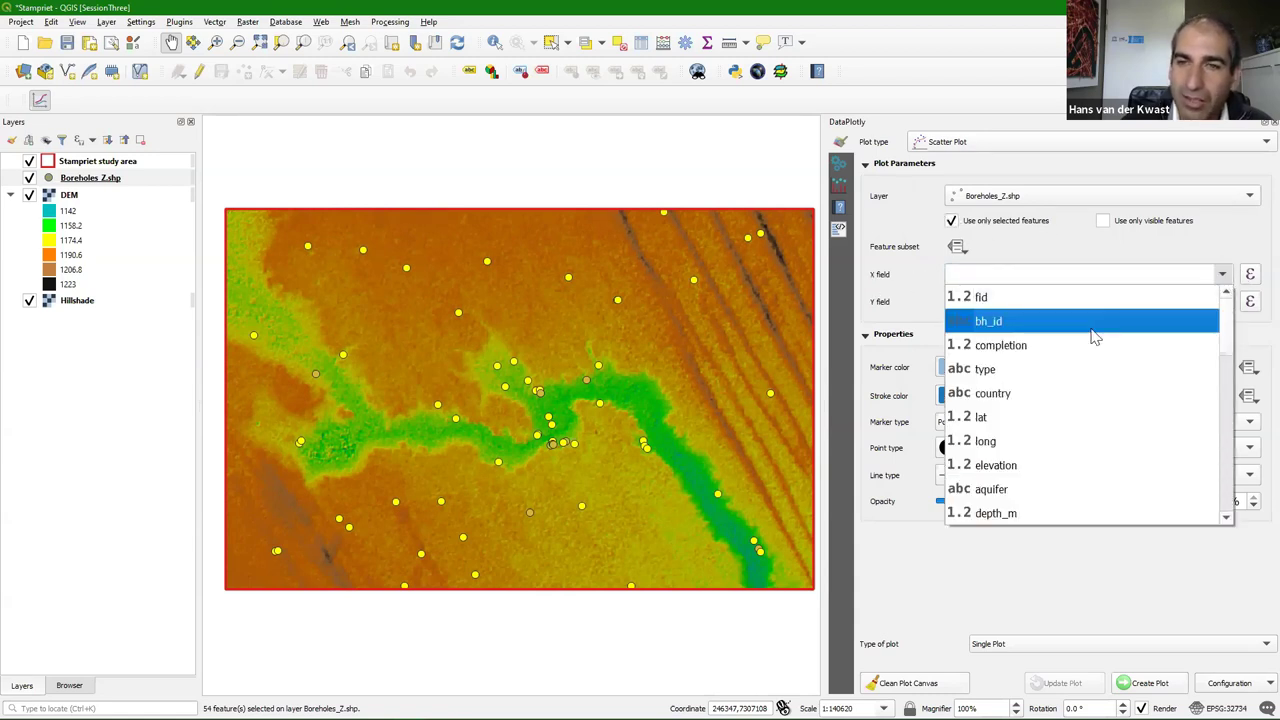
click(995, 465)
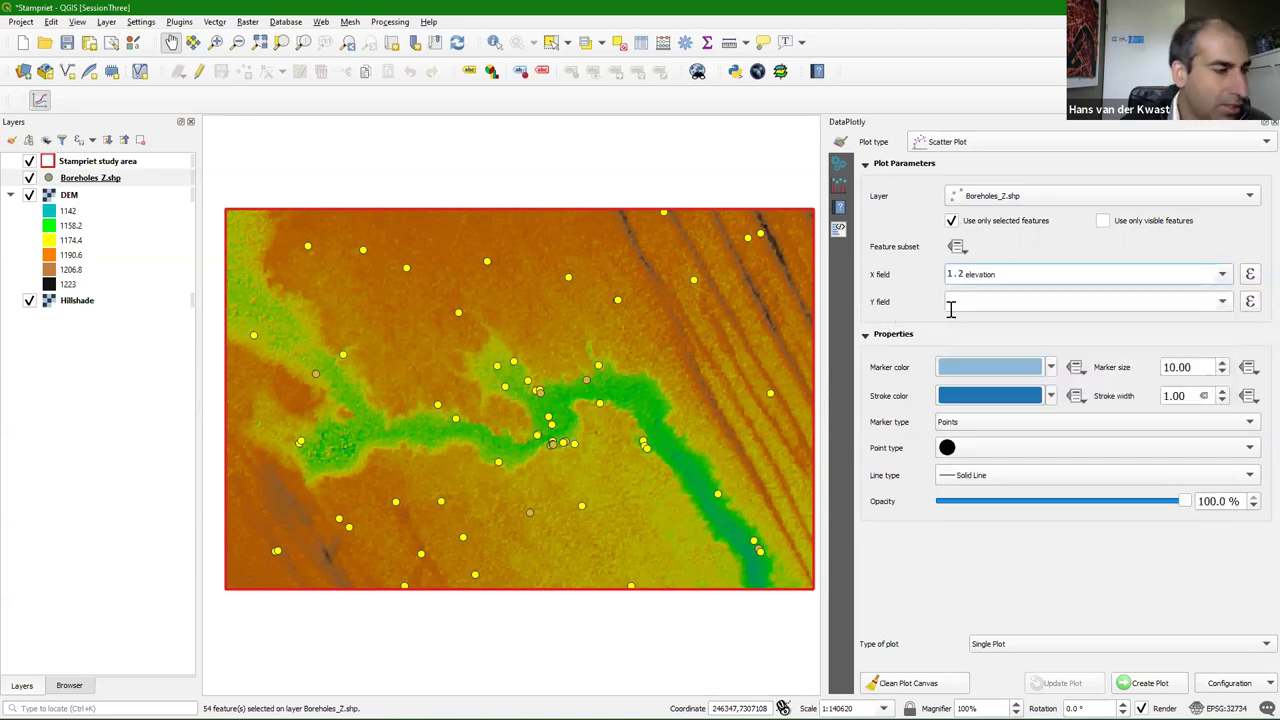
click(1222, 301)
scroll(1055, 482, down, 5)
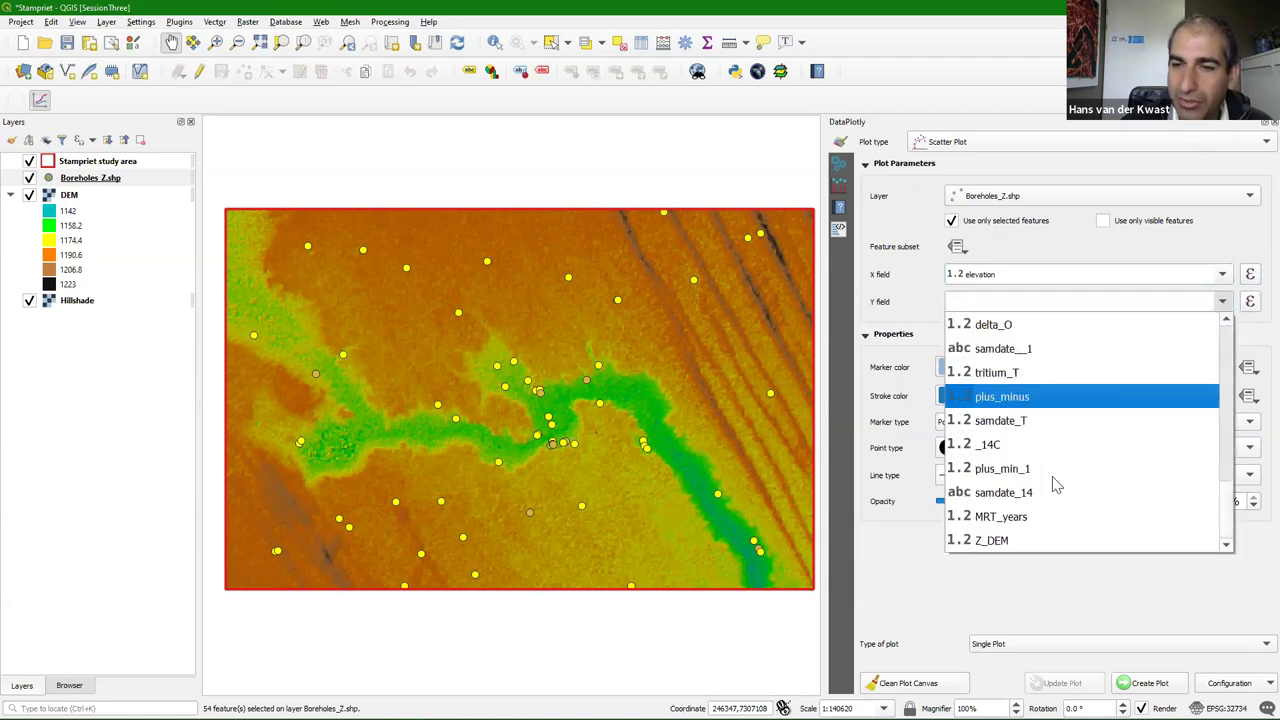
click(993, 541)
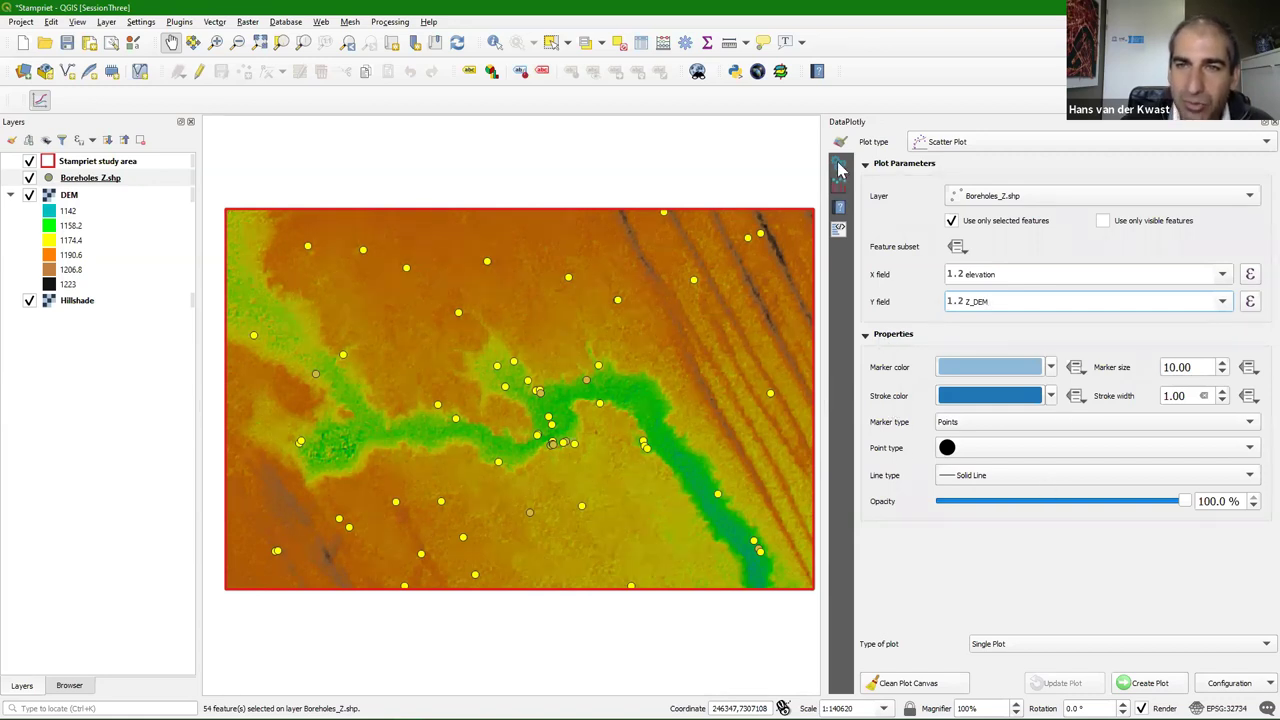
click(839, 164)
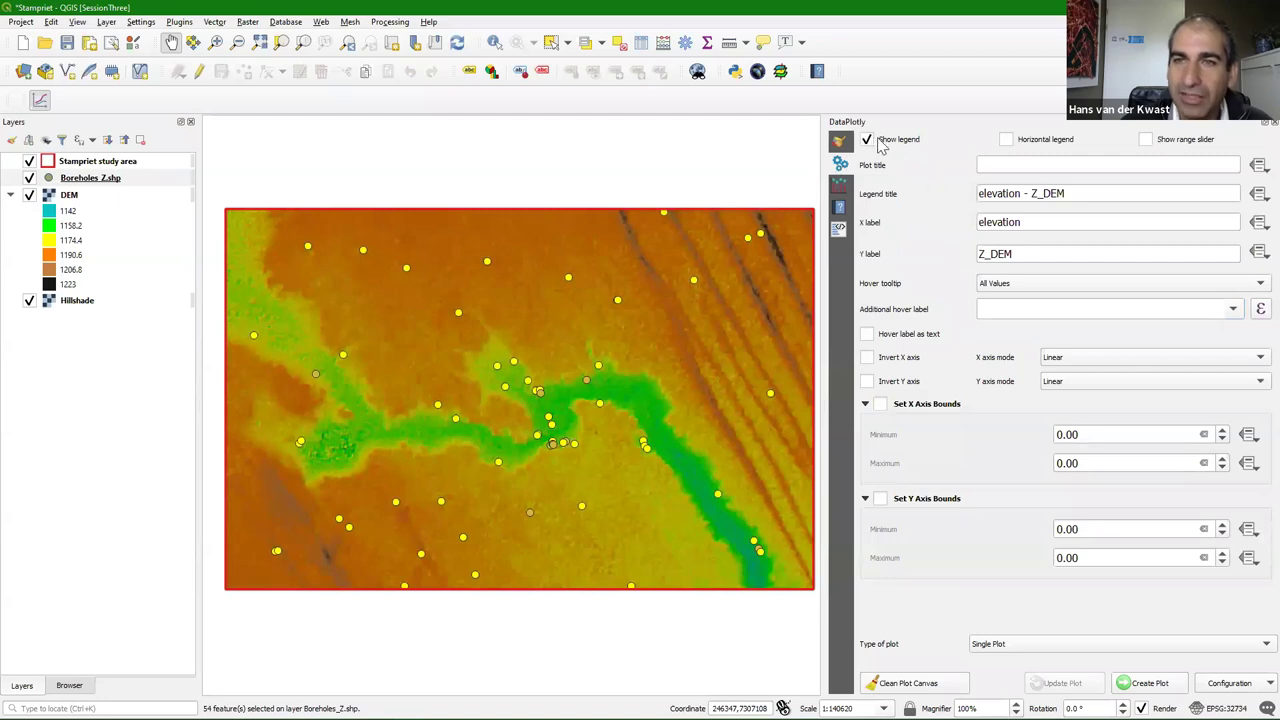
Hide the legend, set legend title 'Borehole vs DEM elevation' and X label 'Borehole elevation (m)'
click(867, 140)
drag(1094, 194, 957, 198)
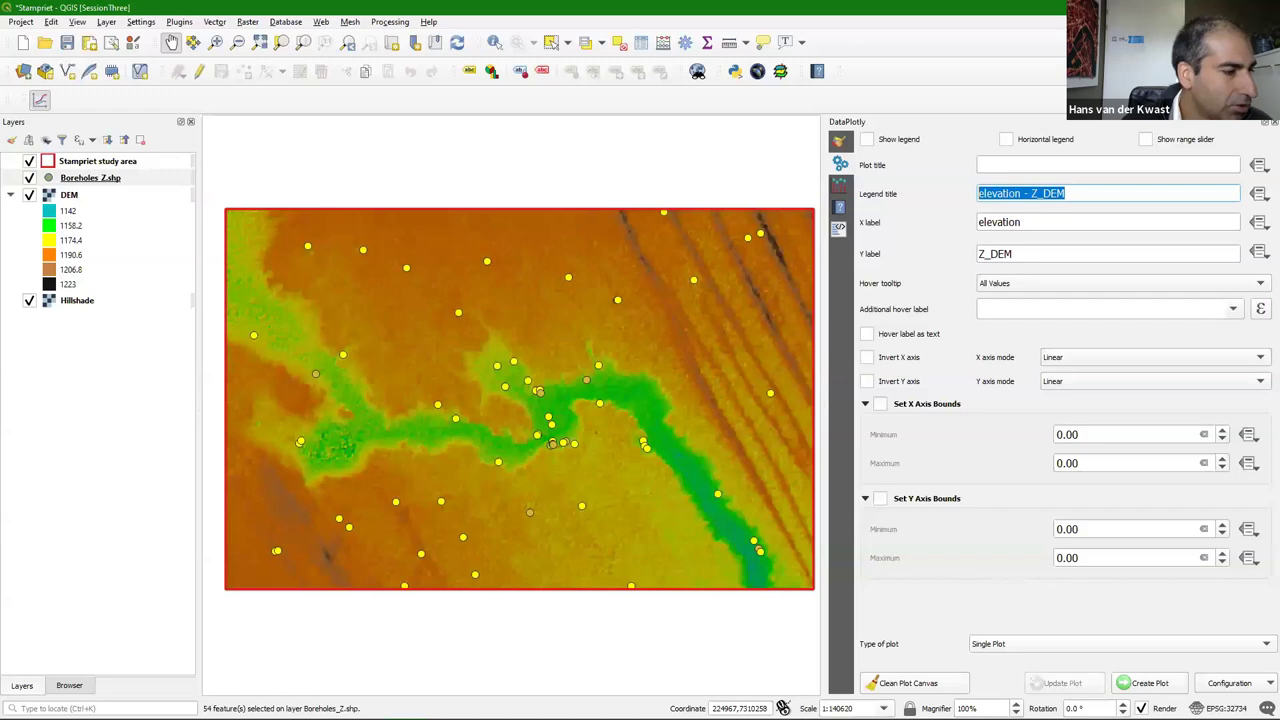
text(Borehole )
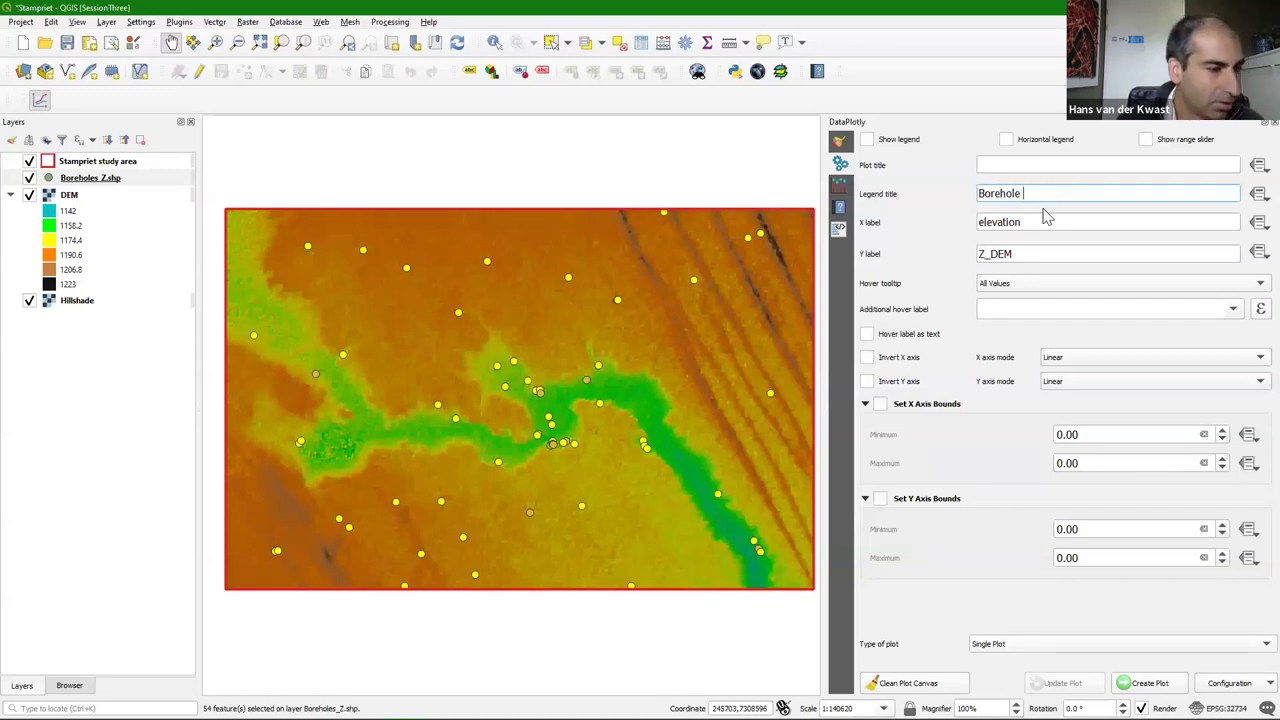
text(vs DEM e)
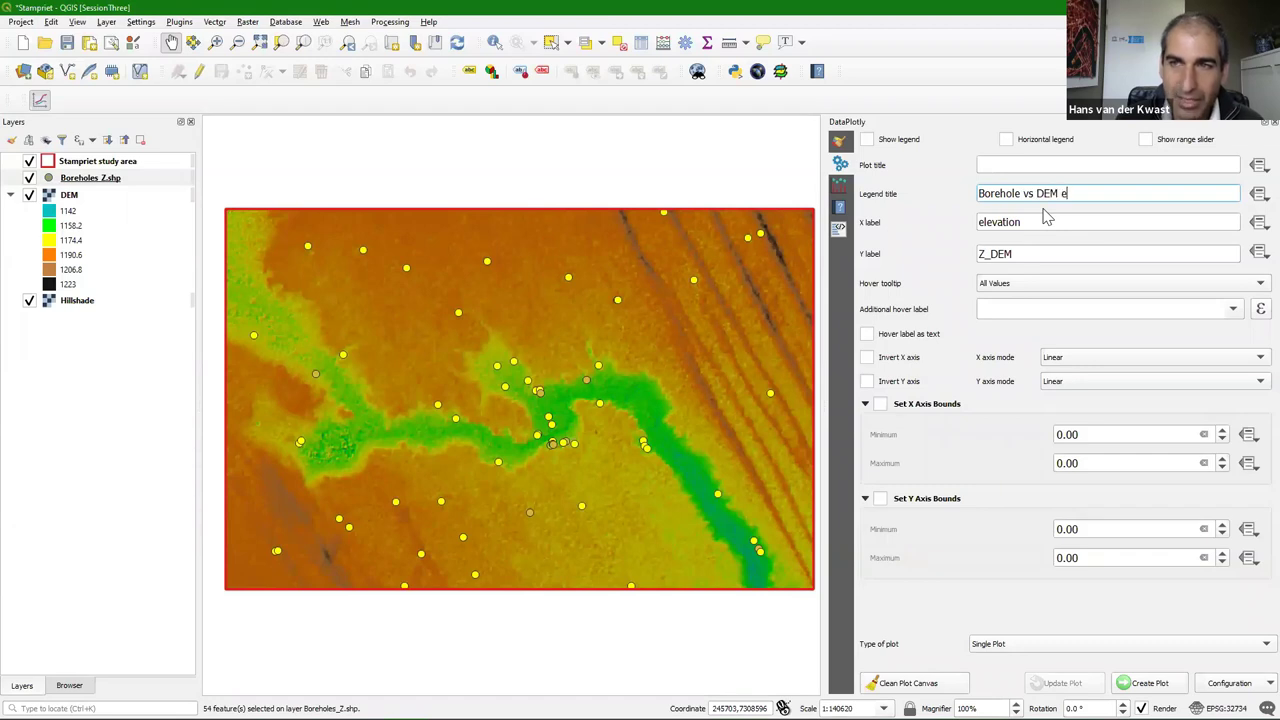
text(levation)
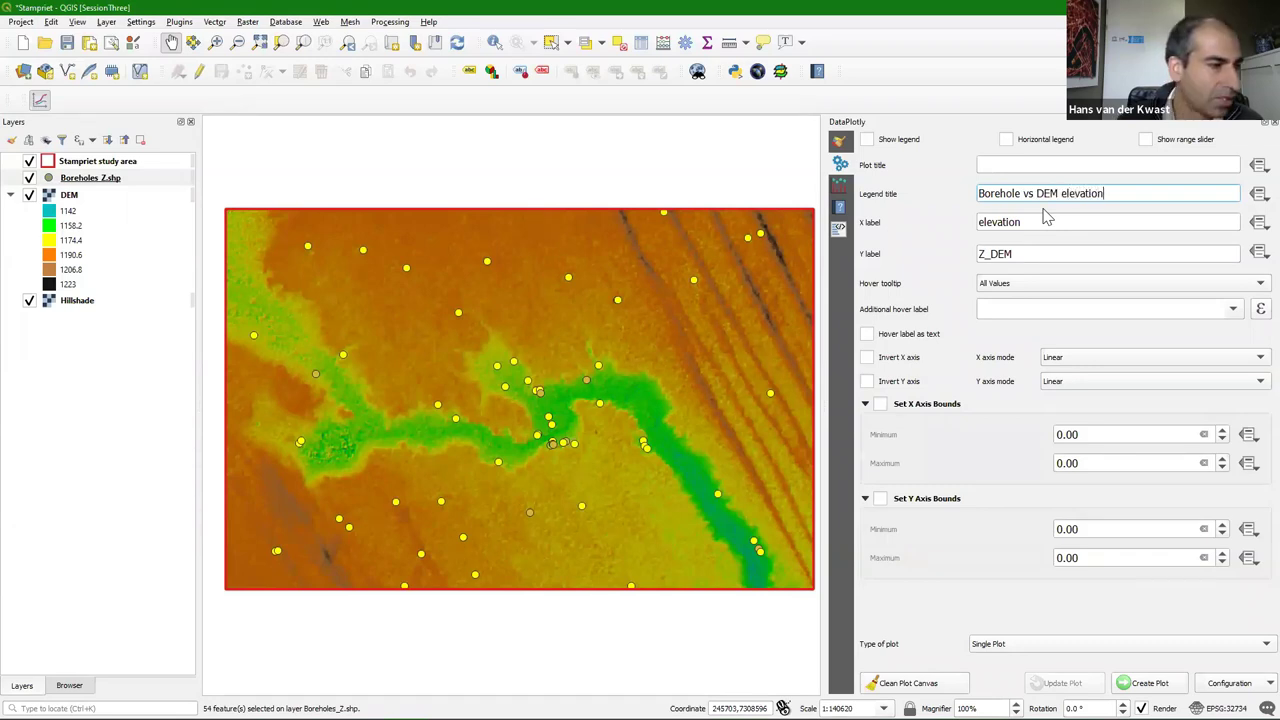
double_click(1046, 220)
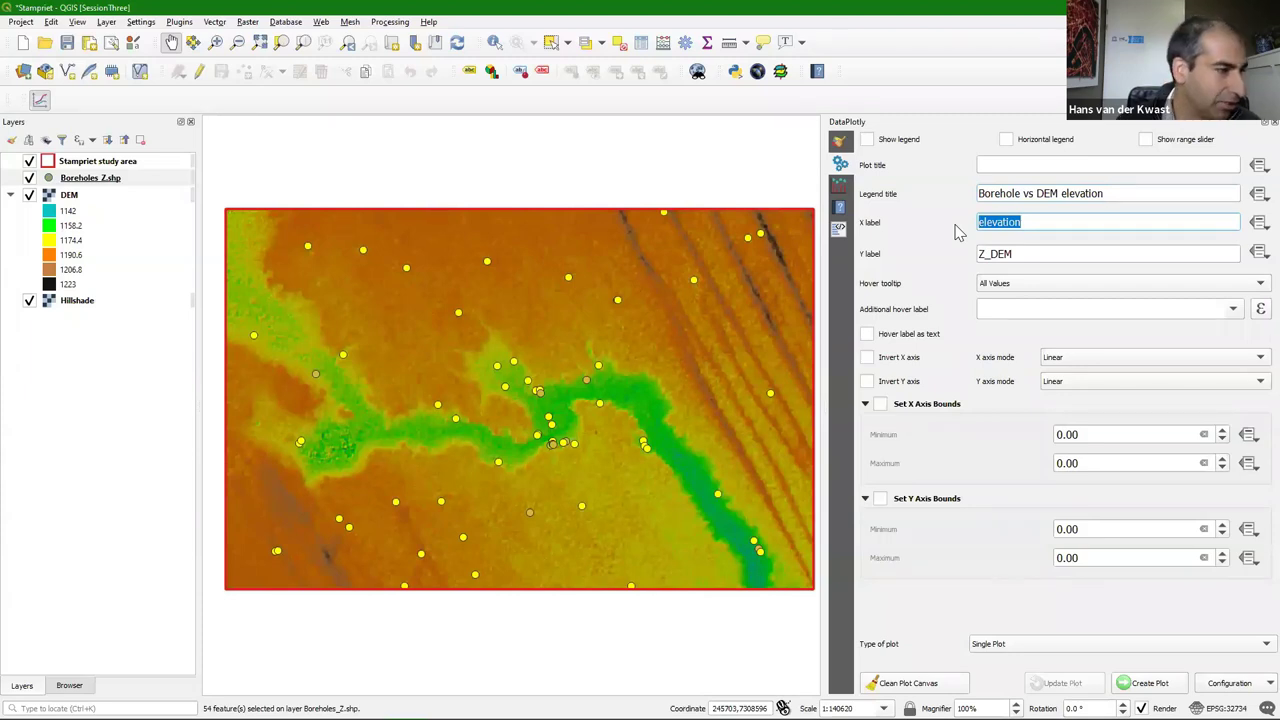
text(Bor)
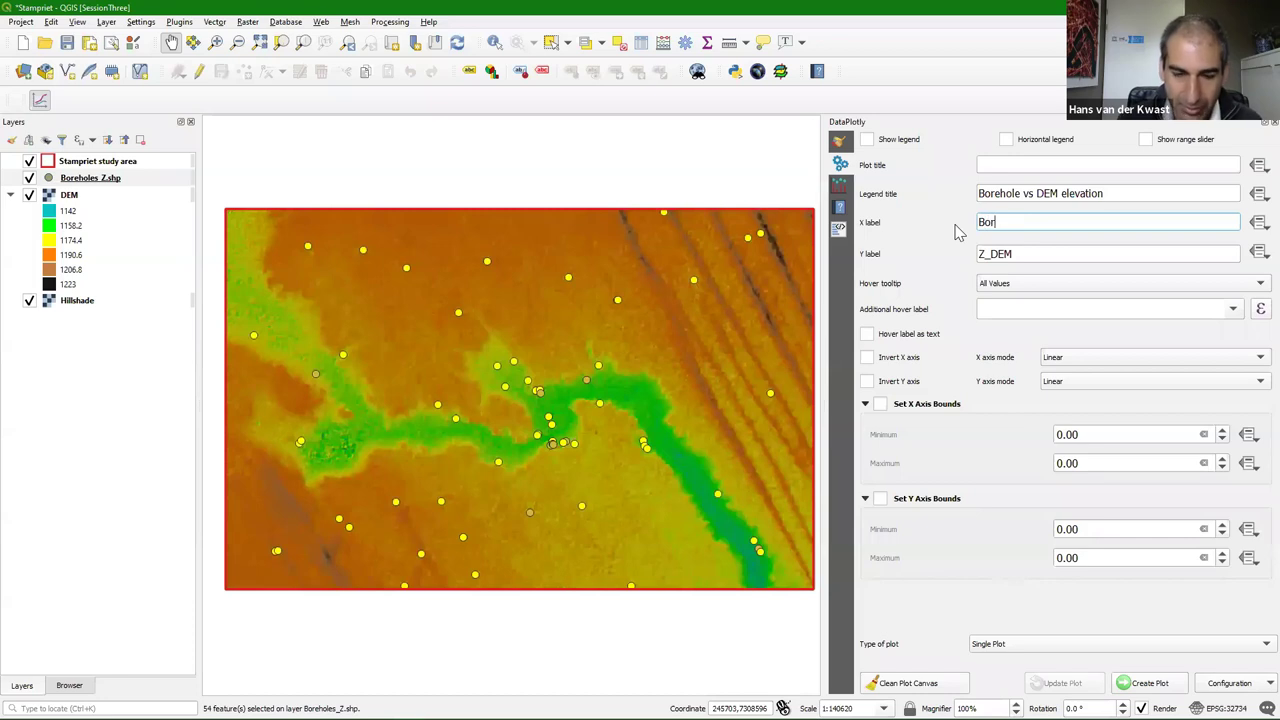
text(ehole eleva)
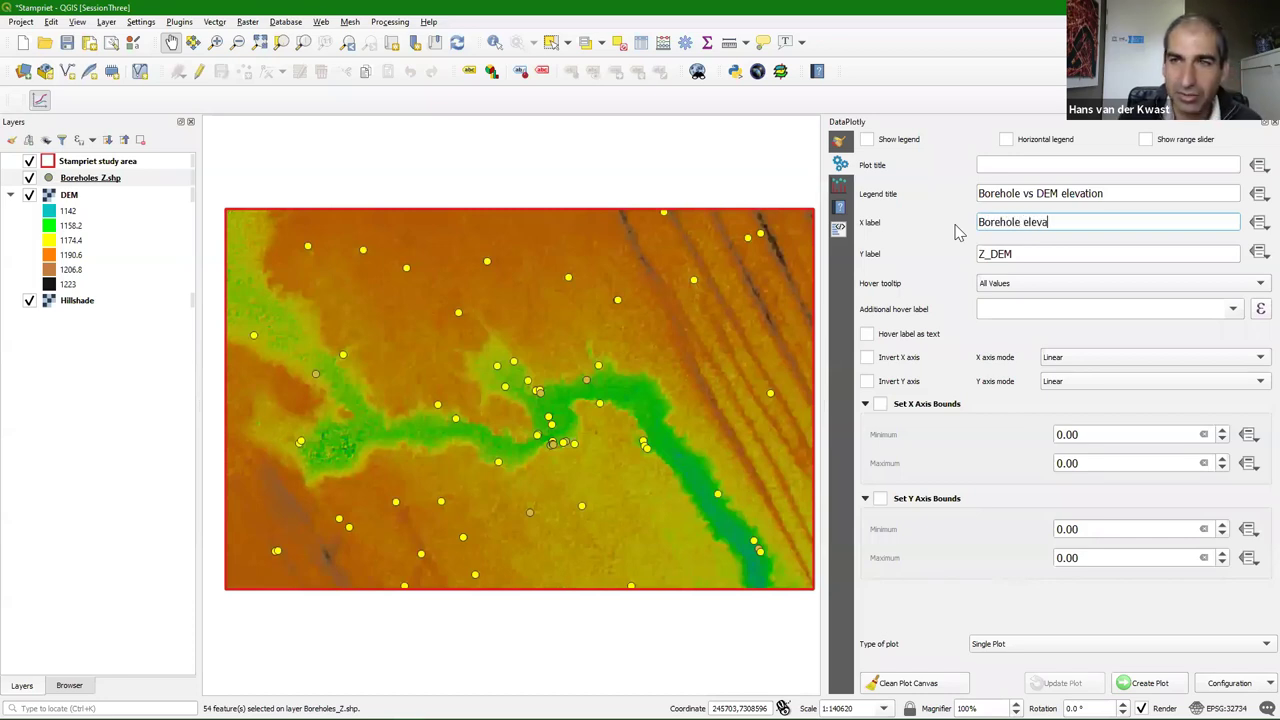
text(tion (m))
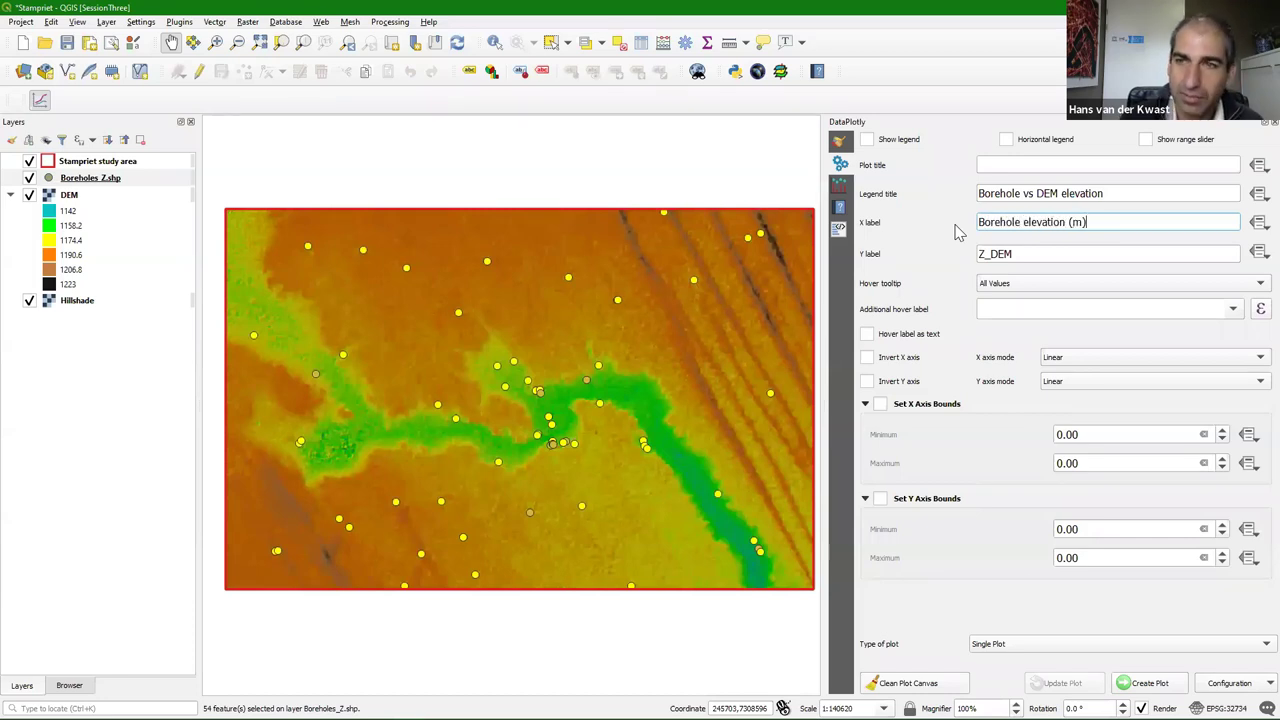
Replace the Z_DEM Y-axis label with 'DEM elevation (m)'
click(1023, 251)
double_click(966, 255)
click(1010, 253)
drag(1002, 253, 930, 254)
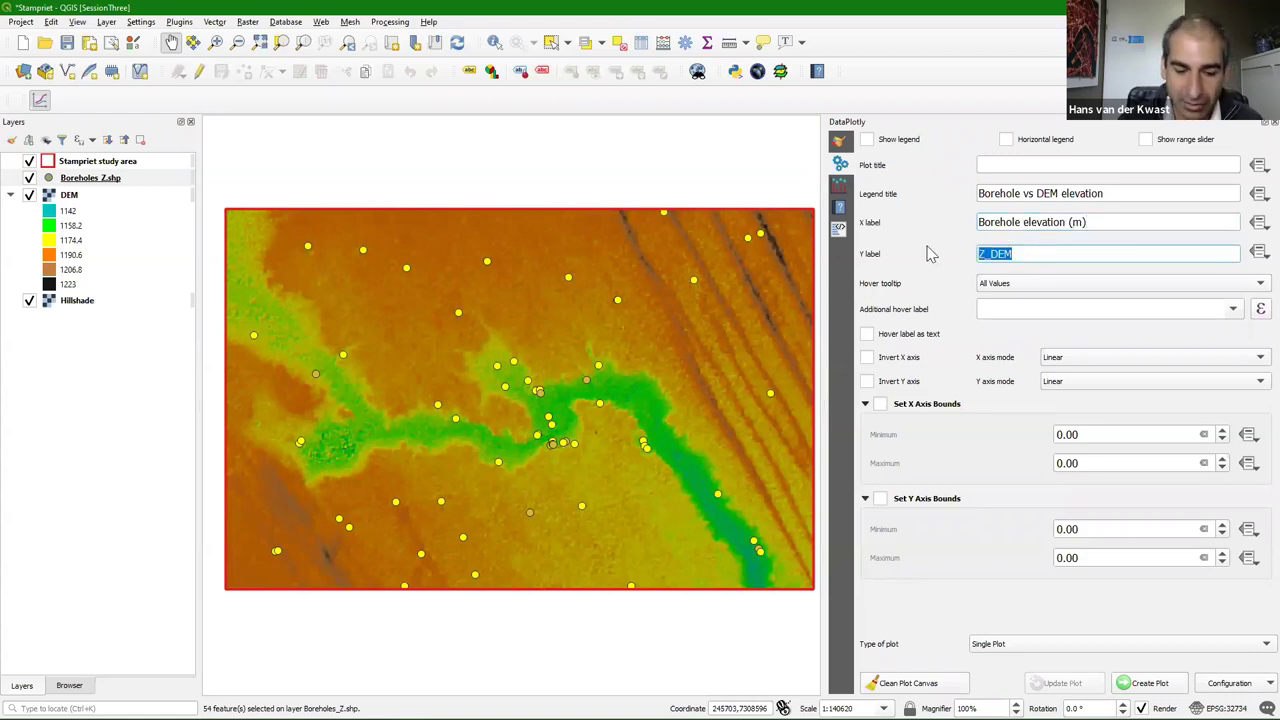
text(DEM elevation (m)
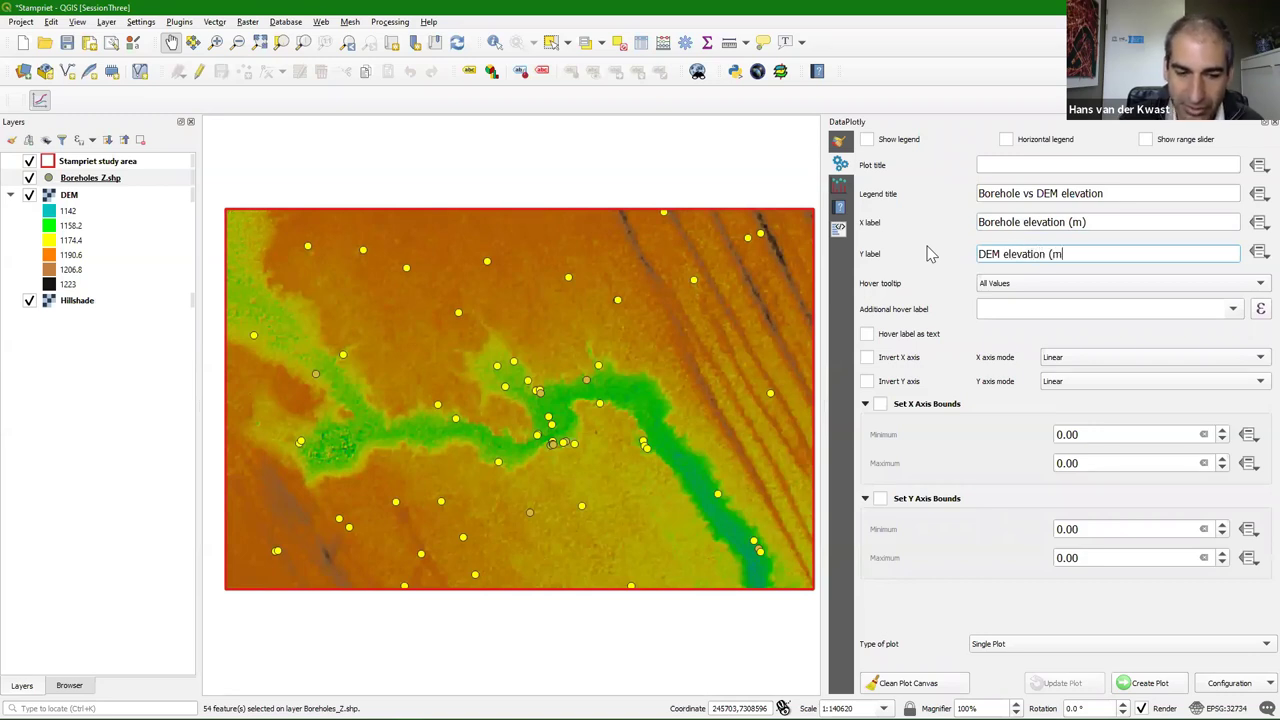
text())
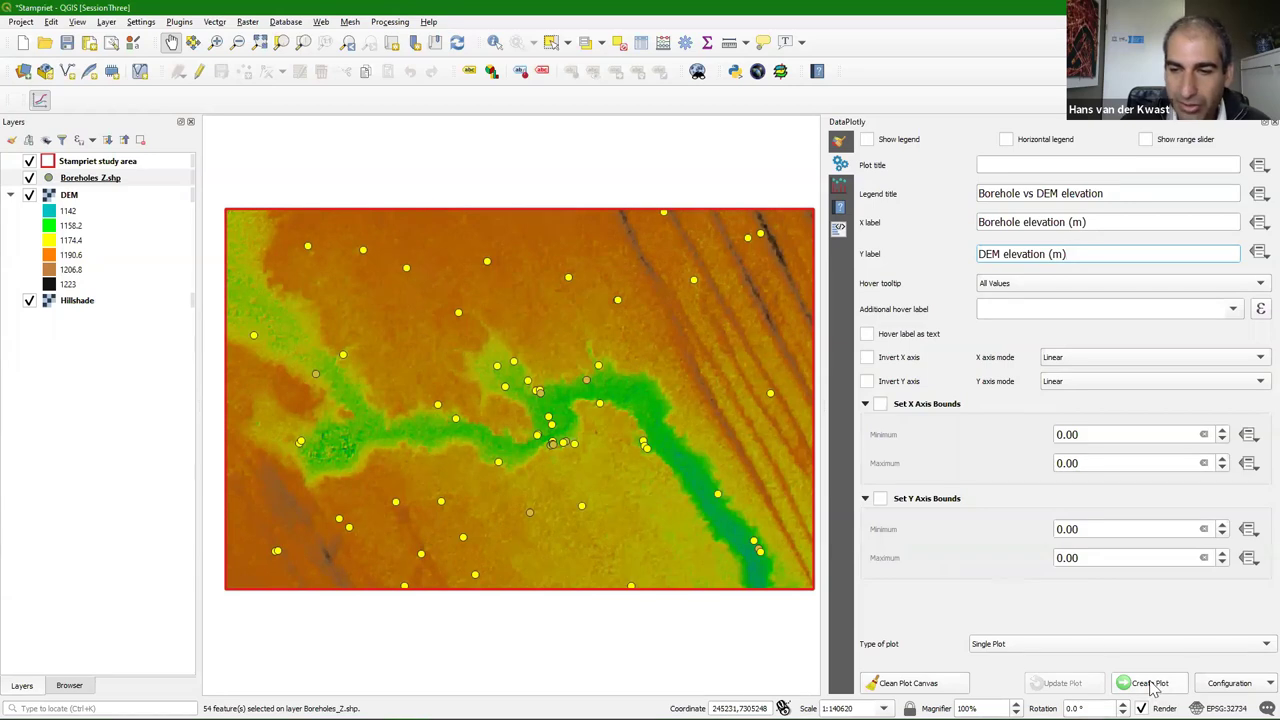
Create the DataPlotly scatter plot of borehole elevation against DEM elevation
click(1147, 685)
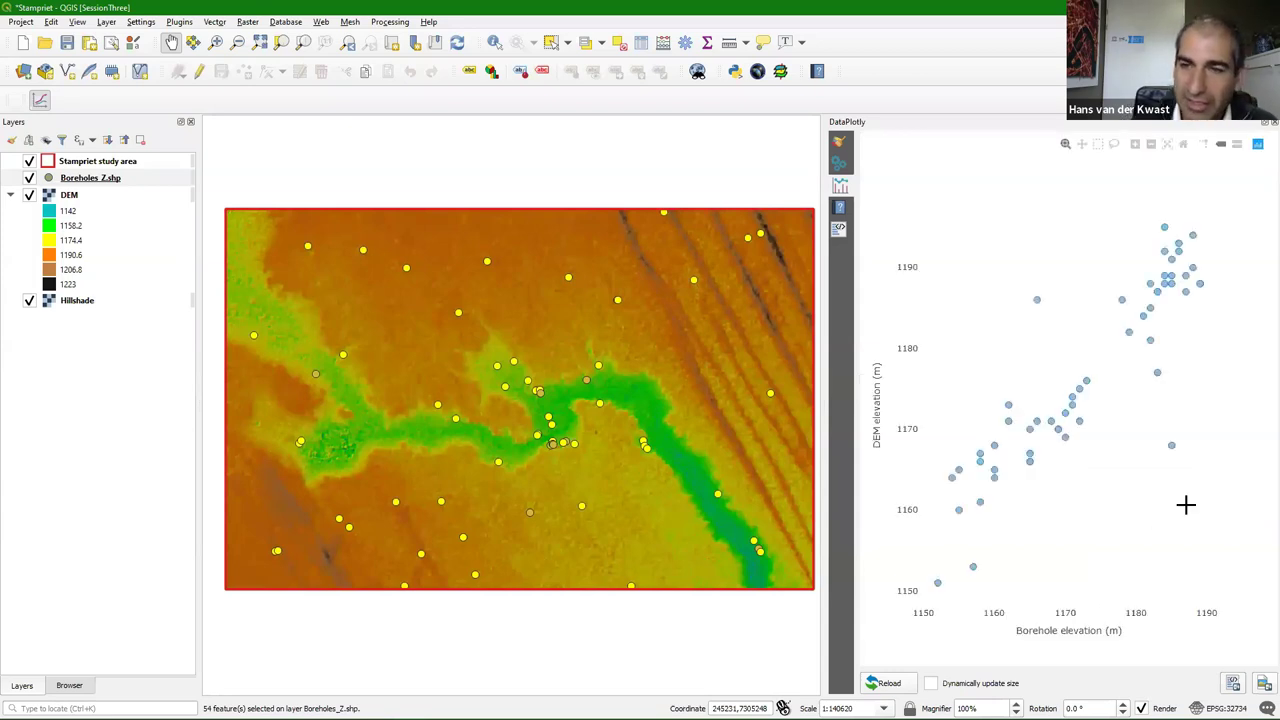
mouse_move(925, 598)
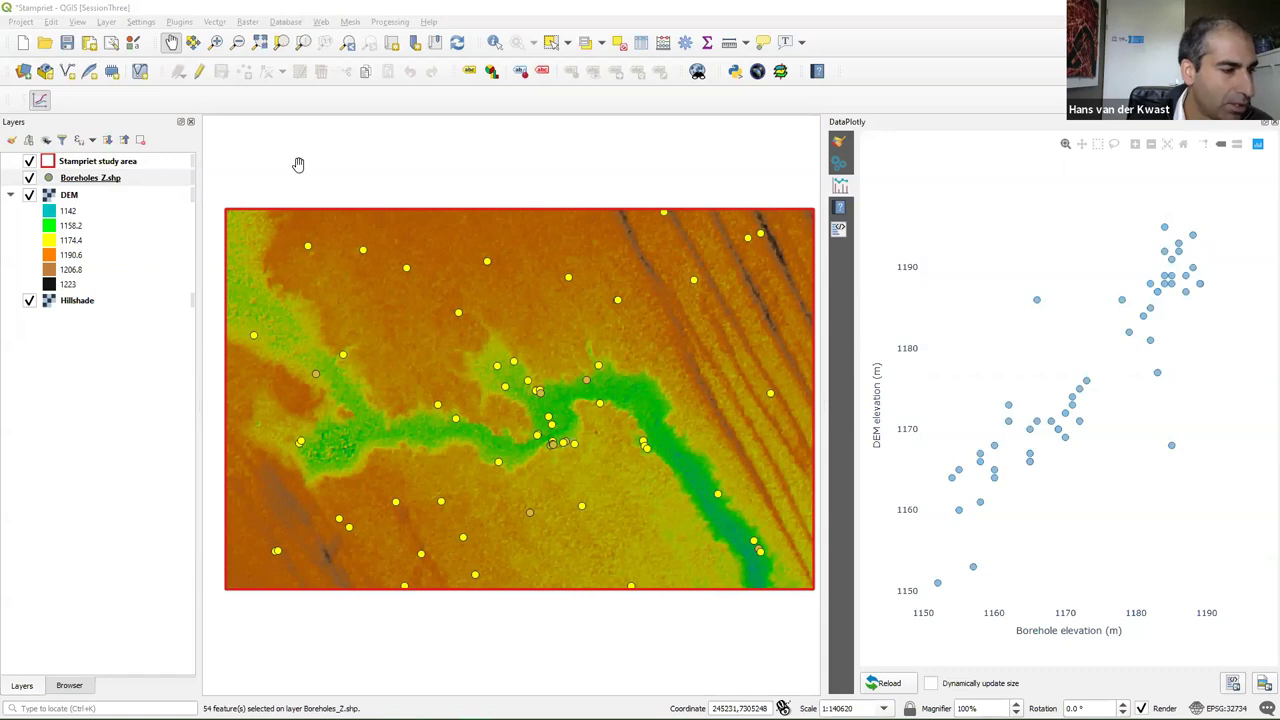
Close the DataPlotly panel and open the Boreholes_Z attribute table in edit mode with nothing selected
click(1272, 122)
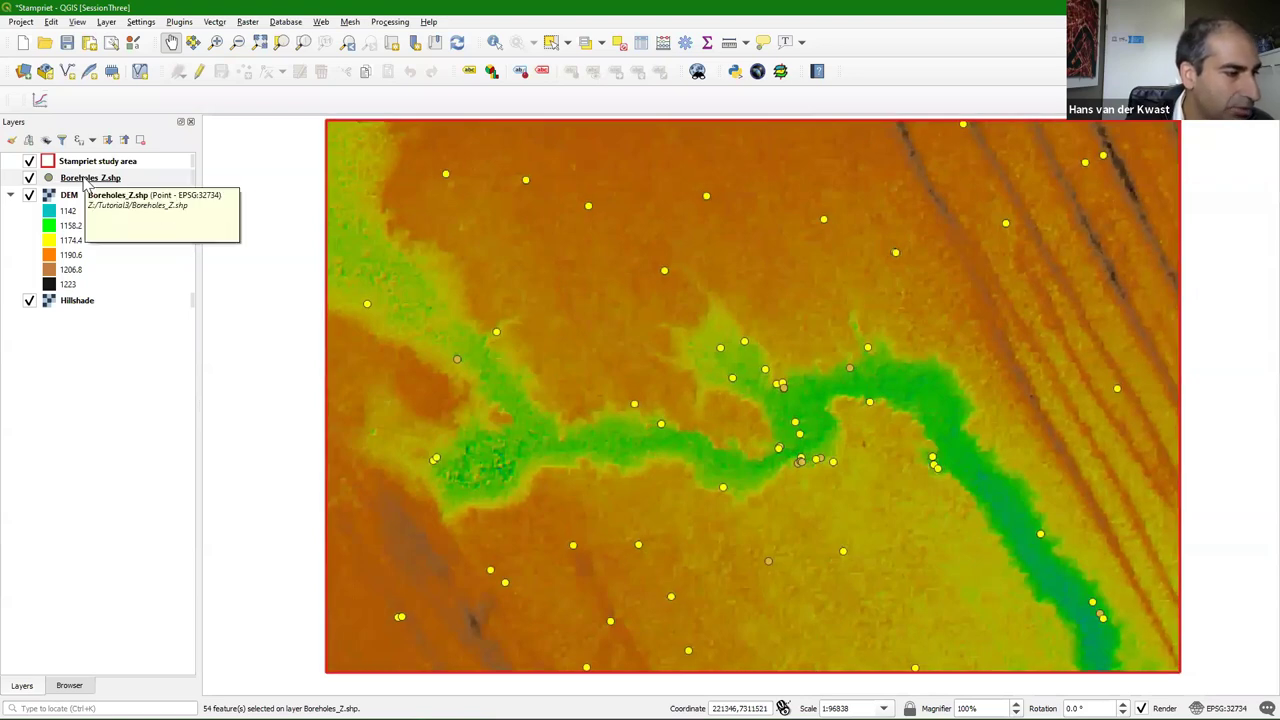
right_click(88, 184)
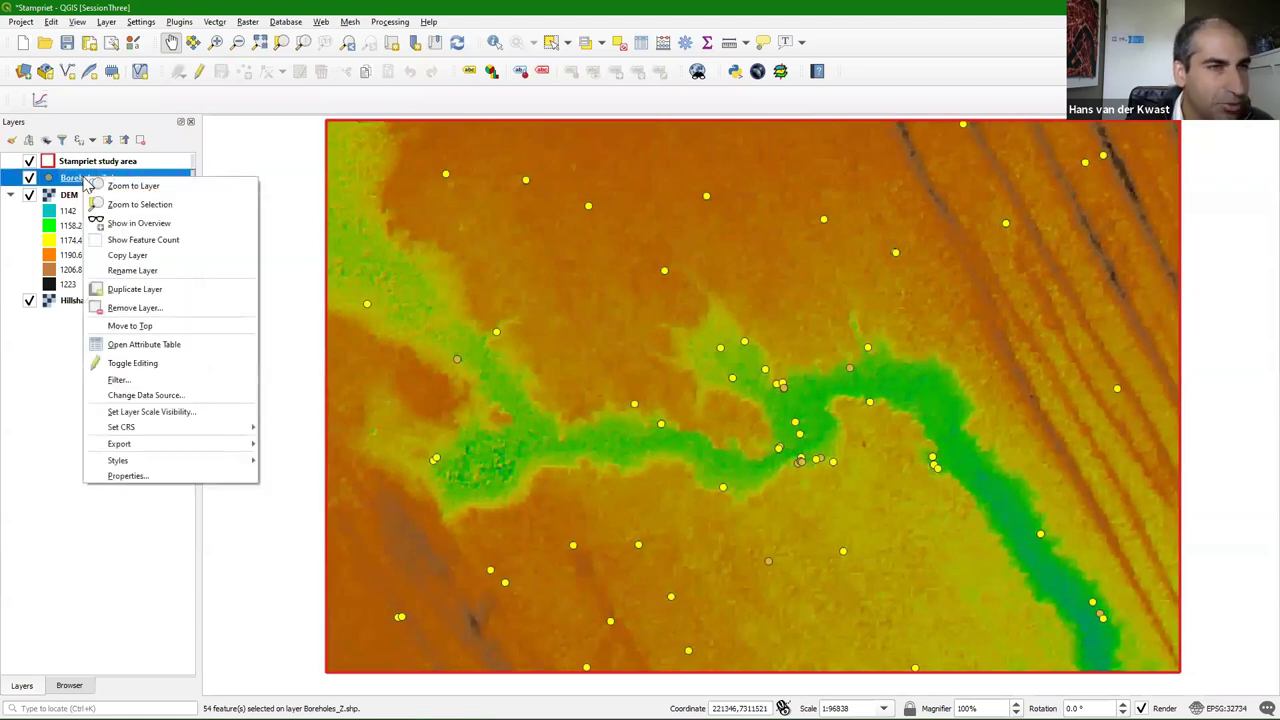
click(152, 345)
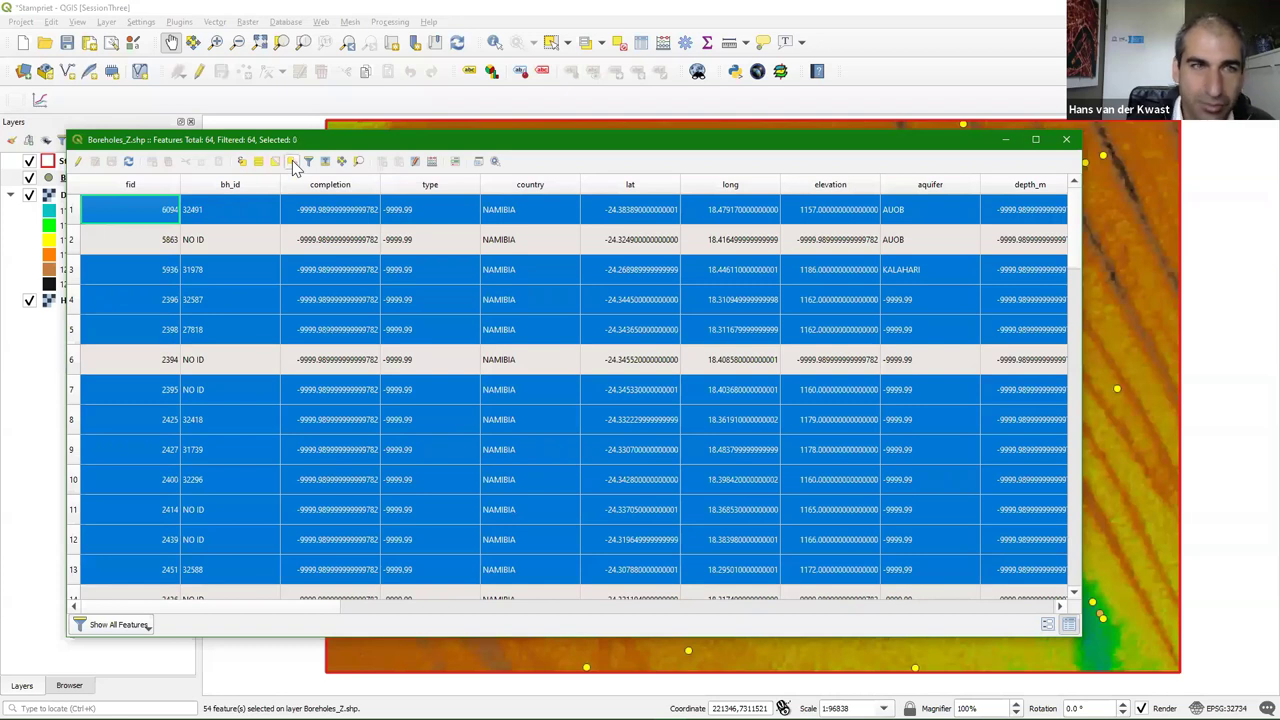
click(291, 162)
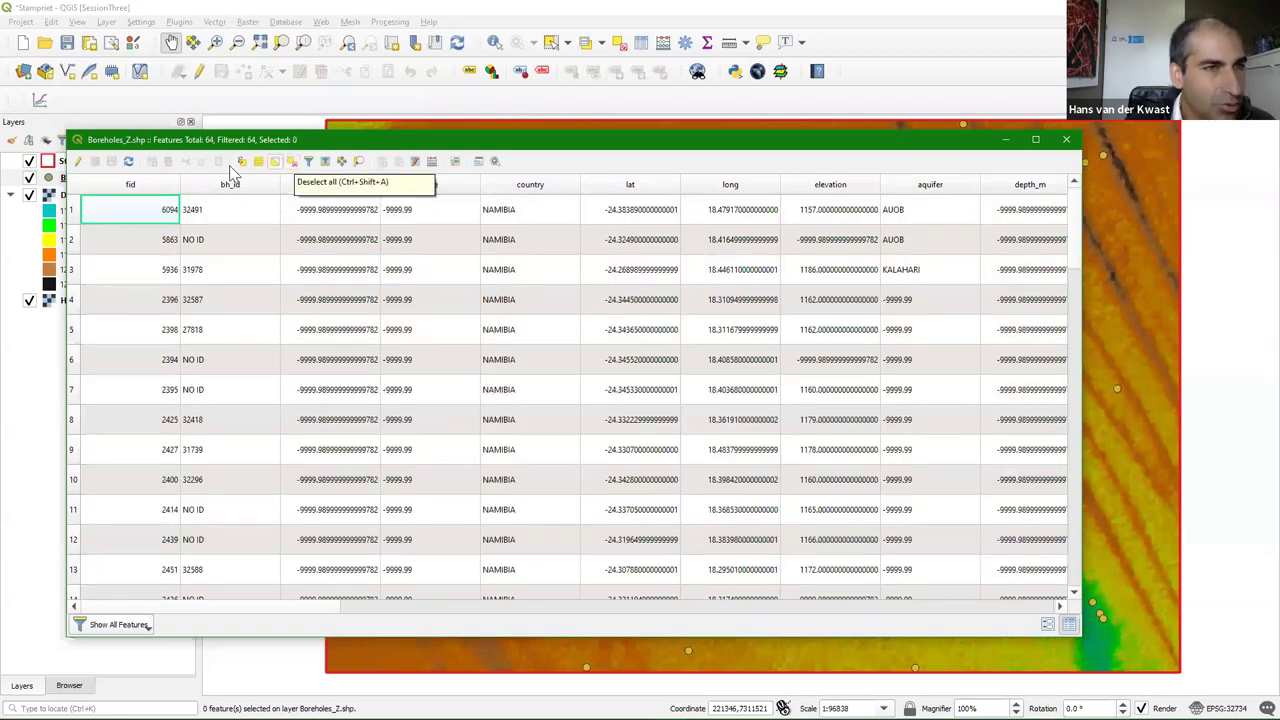
click(78, 162)
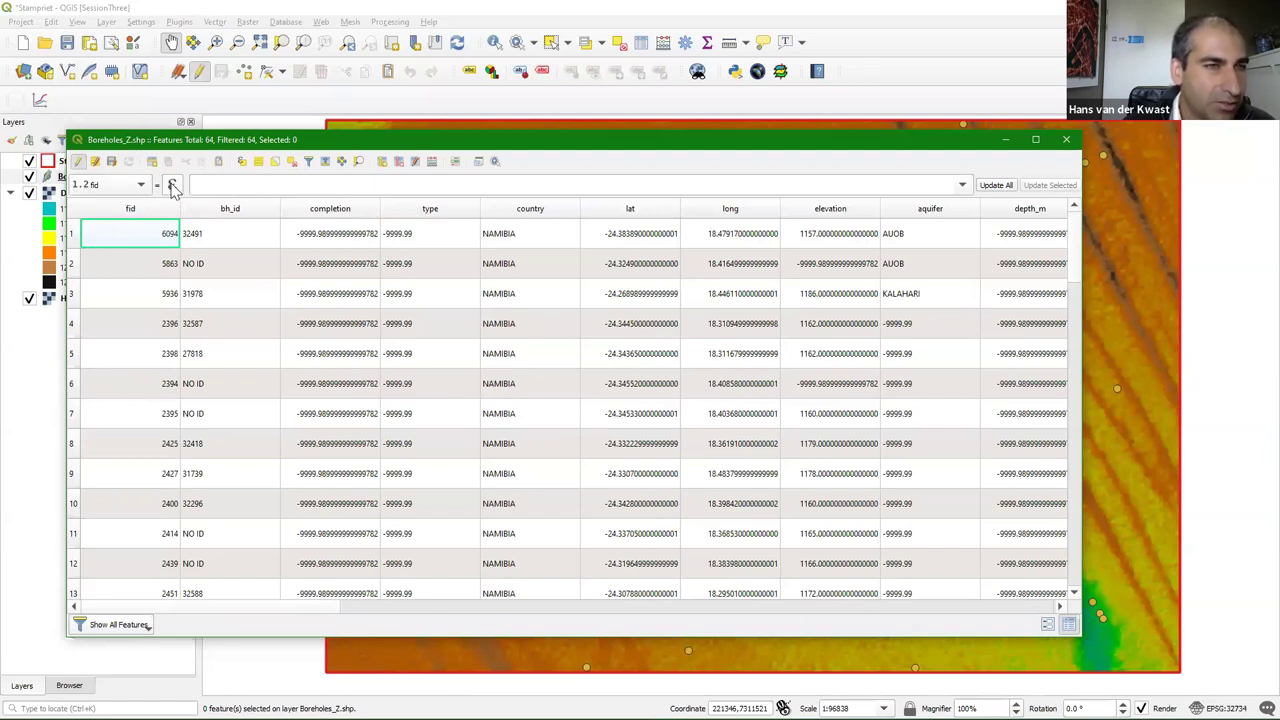
Choose 'elevation' as the field to update and bring up the Expression Dialog
click(225, 184)
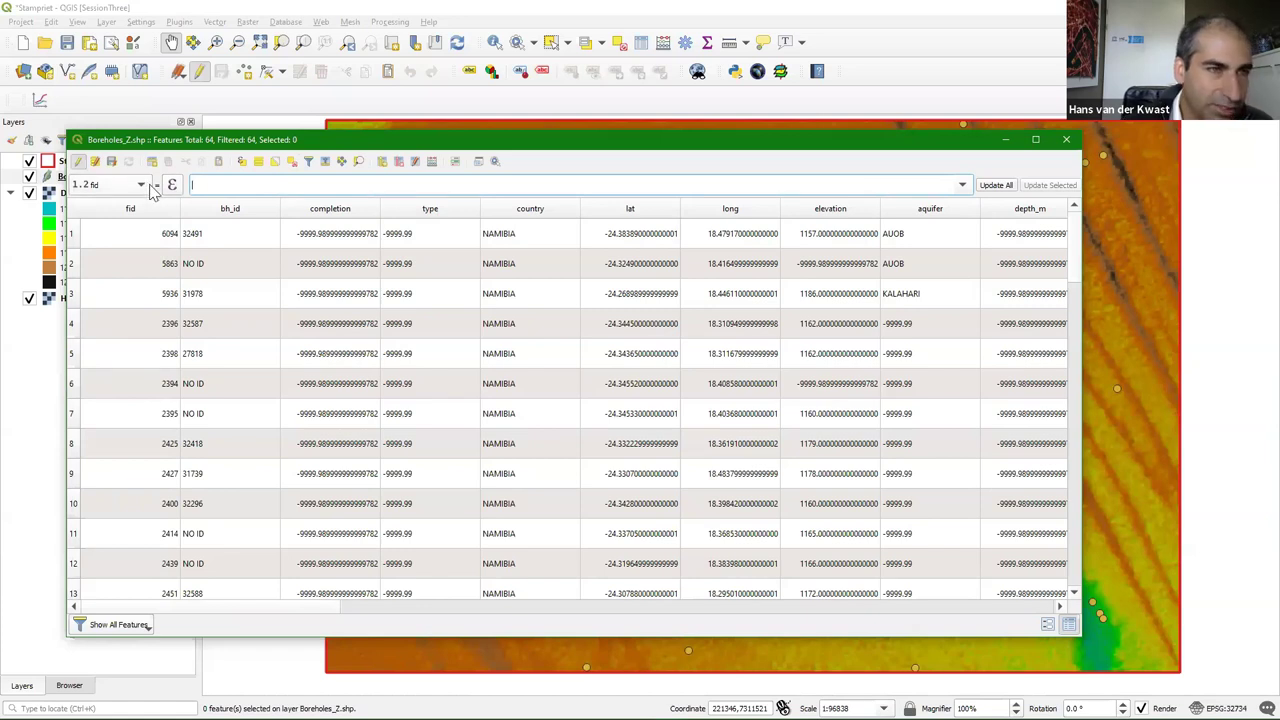
click(146, 188)
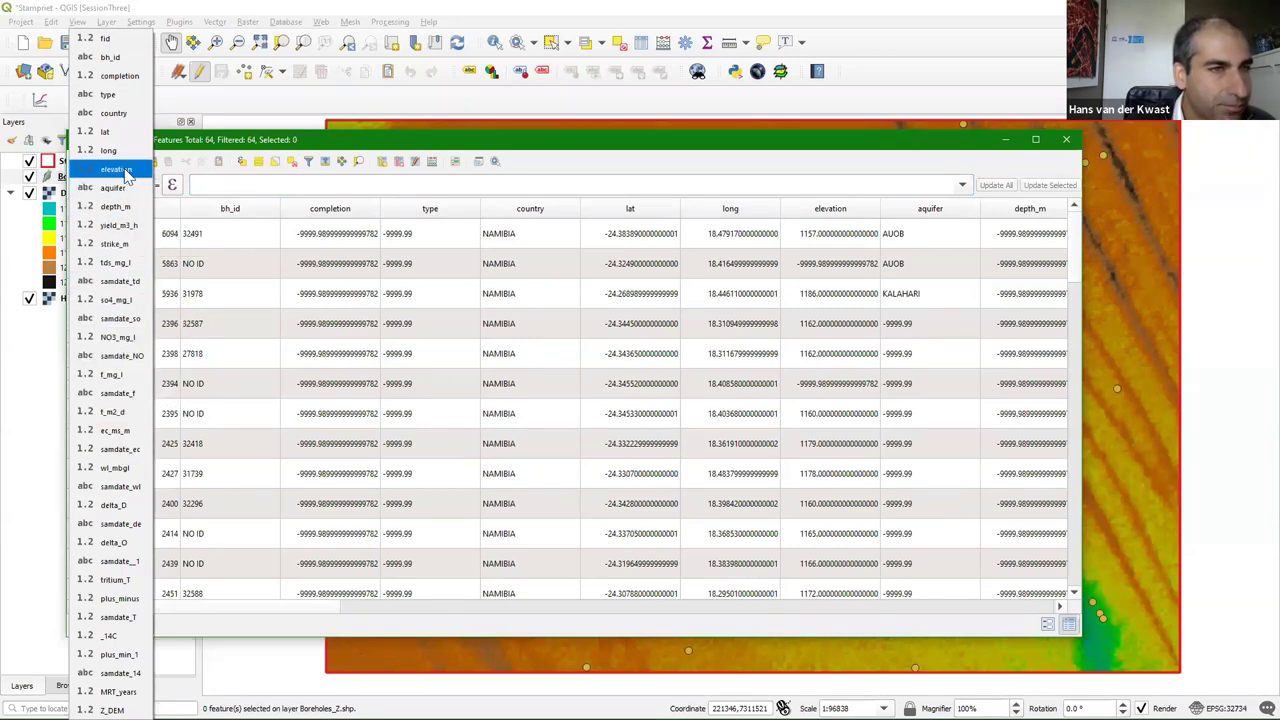
click(126, 175)
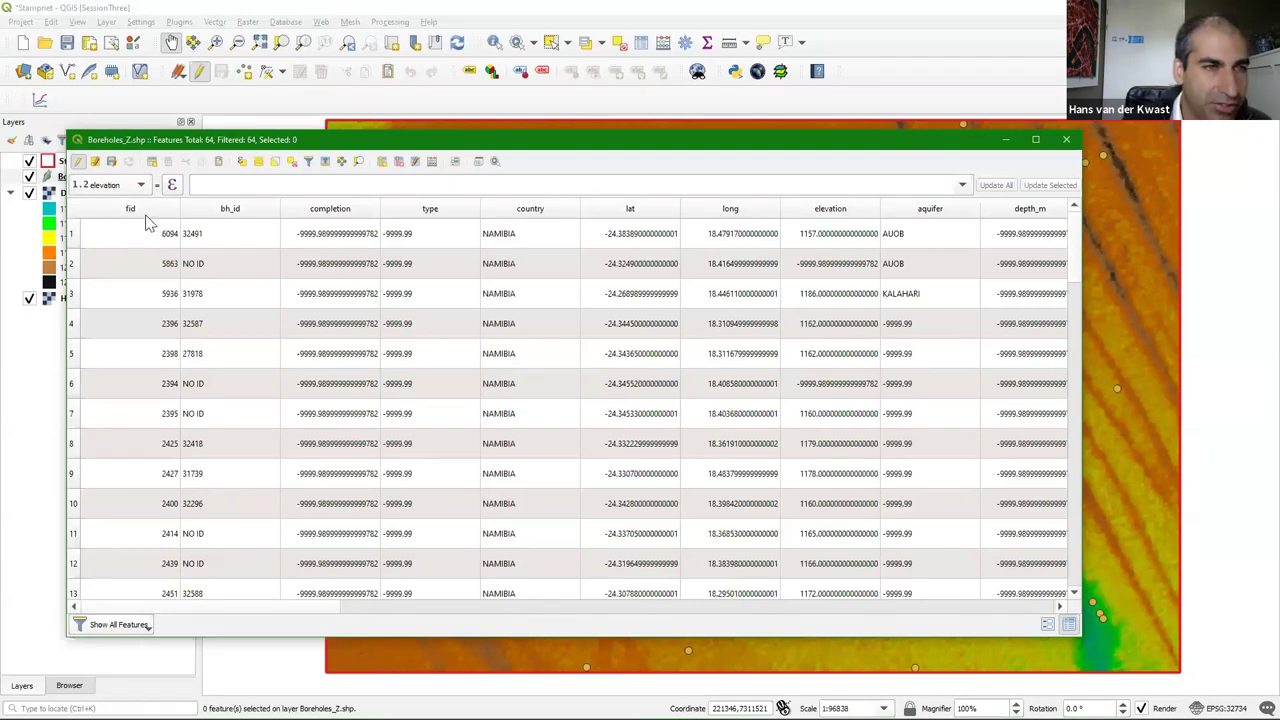
click(173, 186)
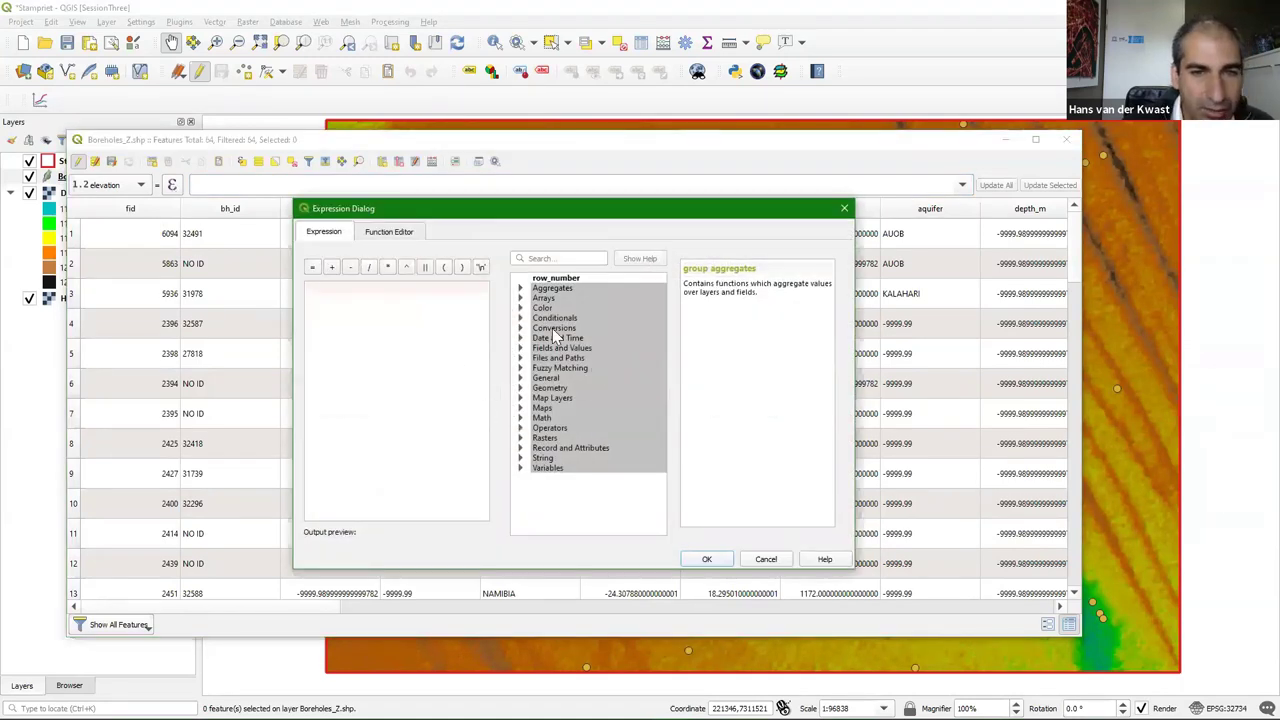
Find the if function under Conditionals, widen the dialog, and insert if( into the expression
click(520, 318)
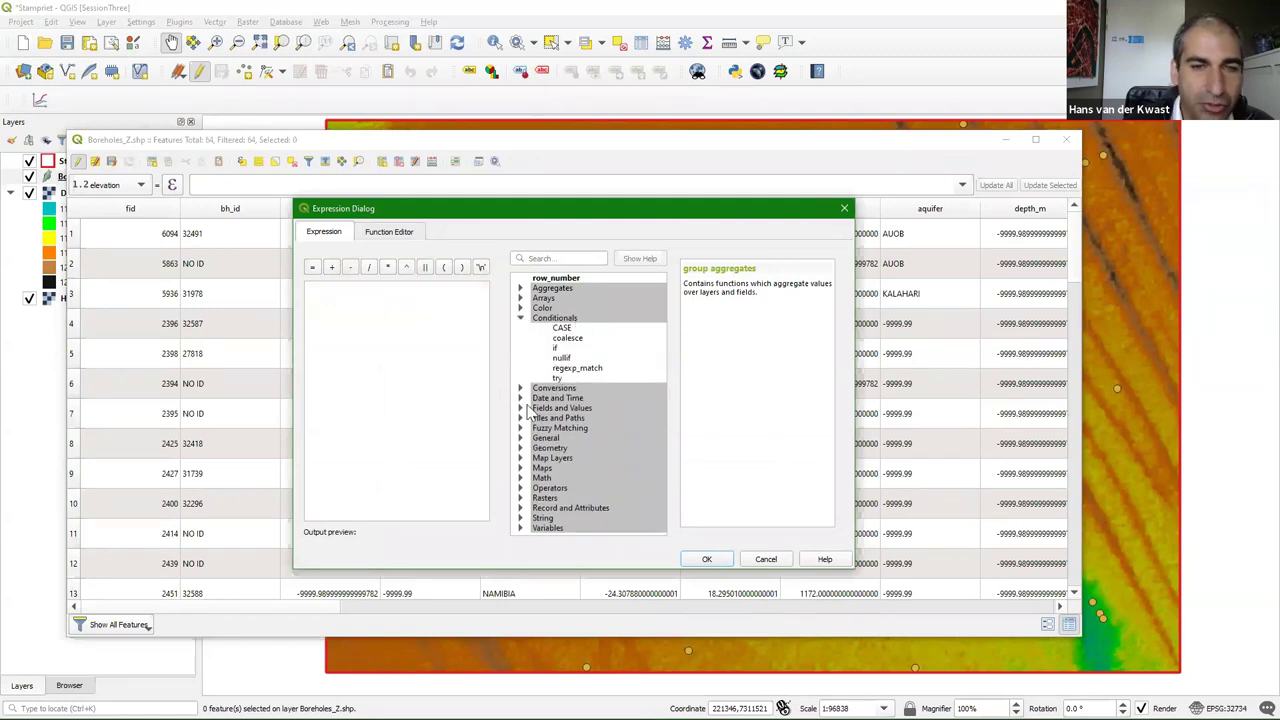
click(568, 349)
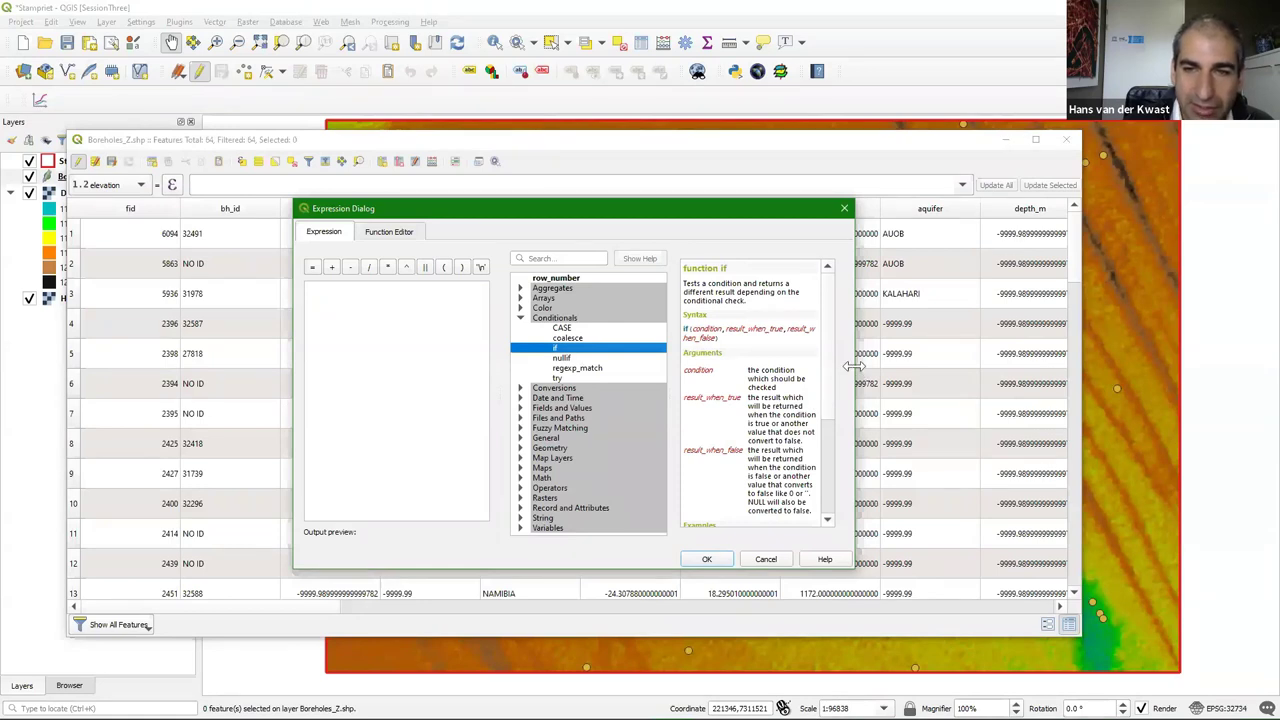
drag(853, 367, 970, 367)
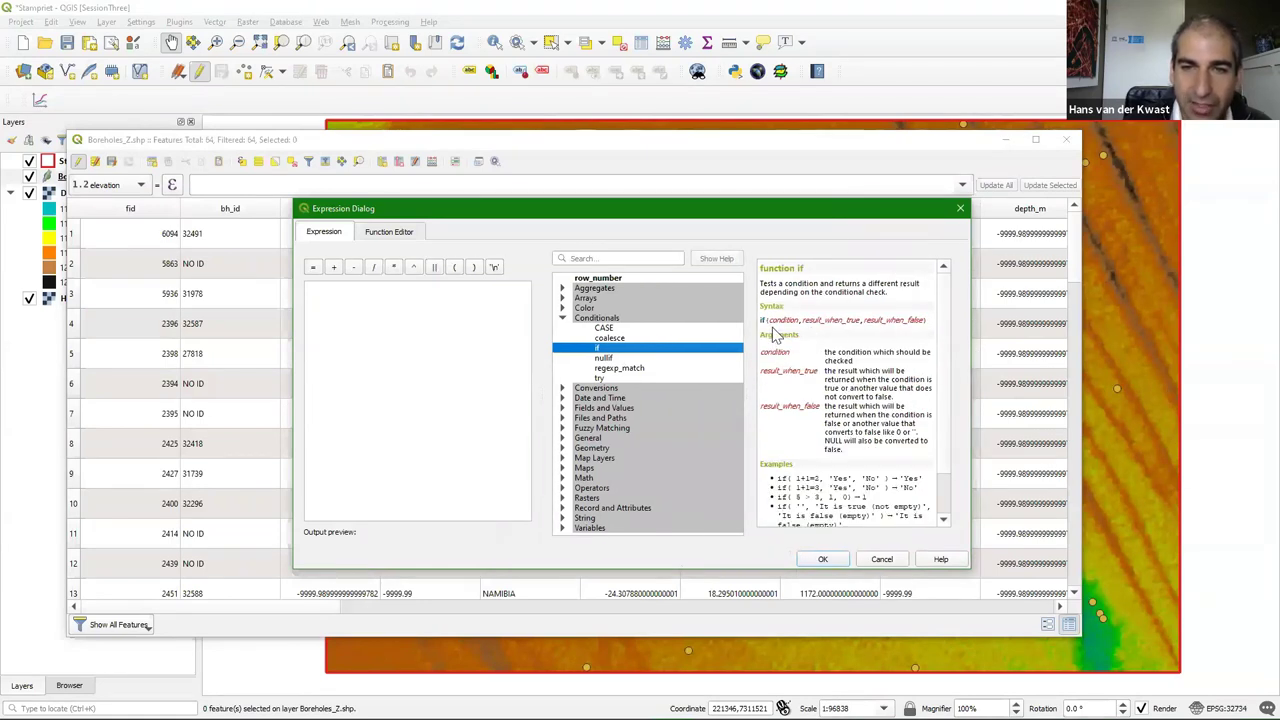
scroll(775, 335, up, 2)
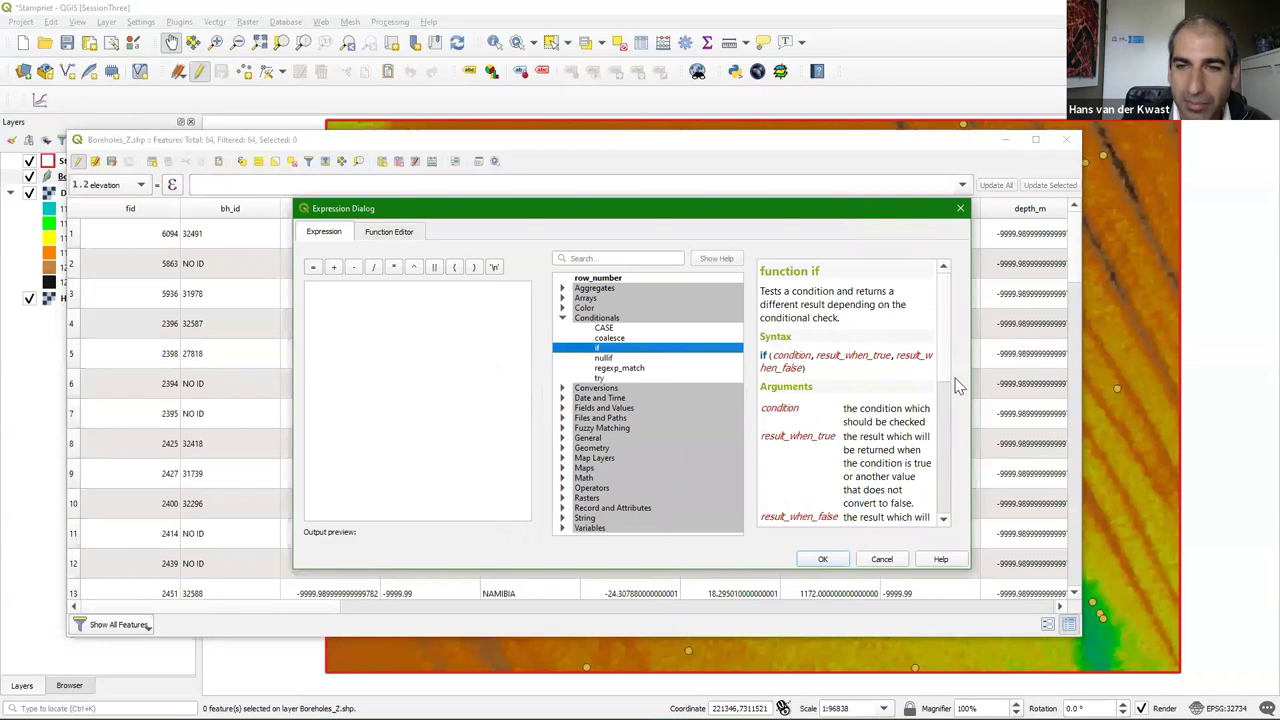
drag(968, 380, 1108, 380)
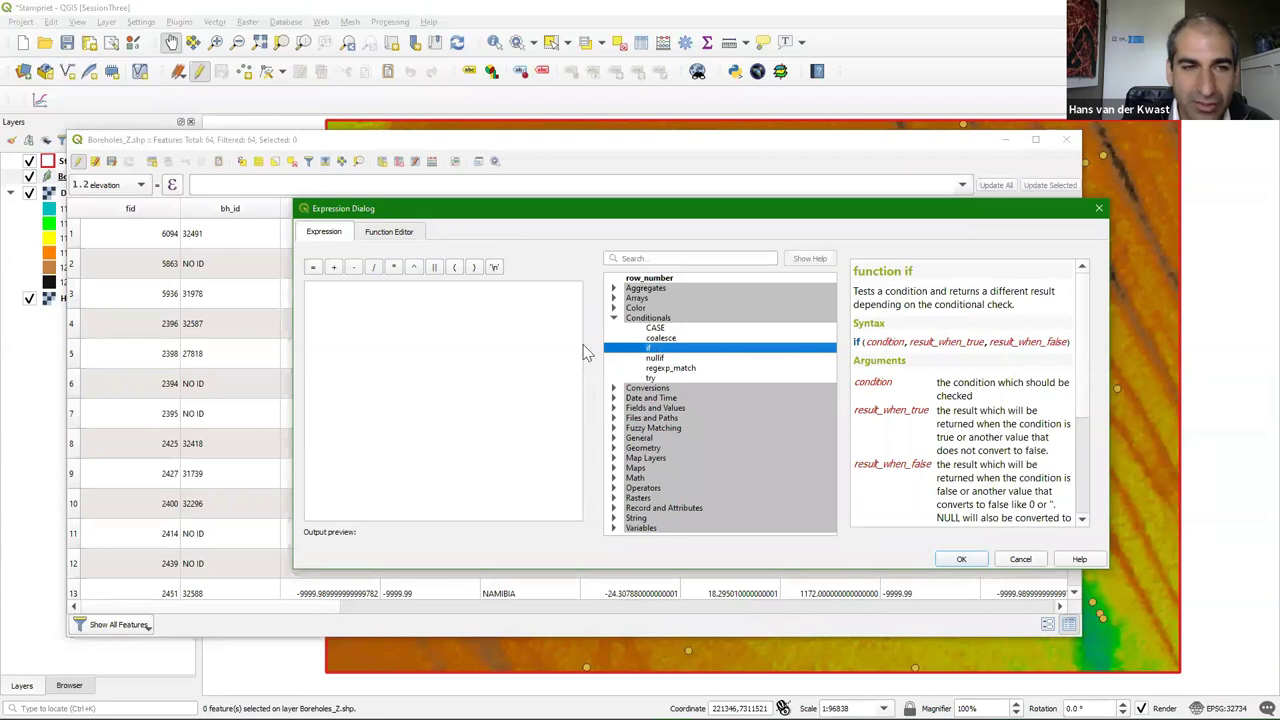
double_click(680, 350)
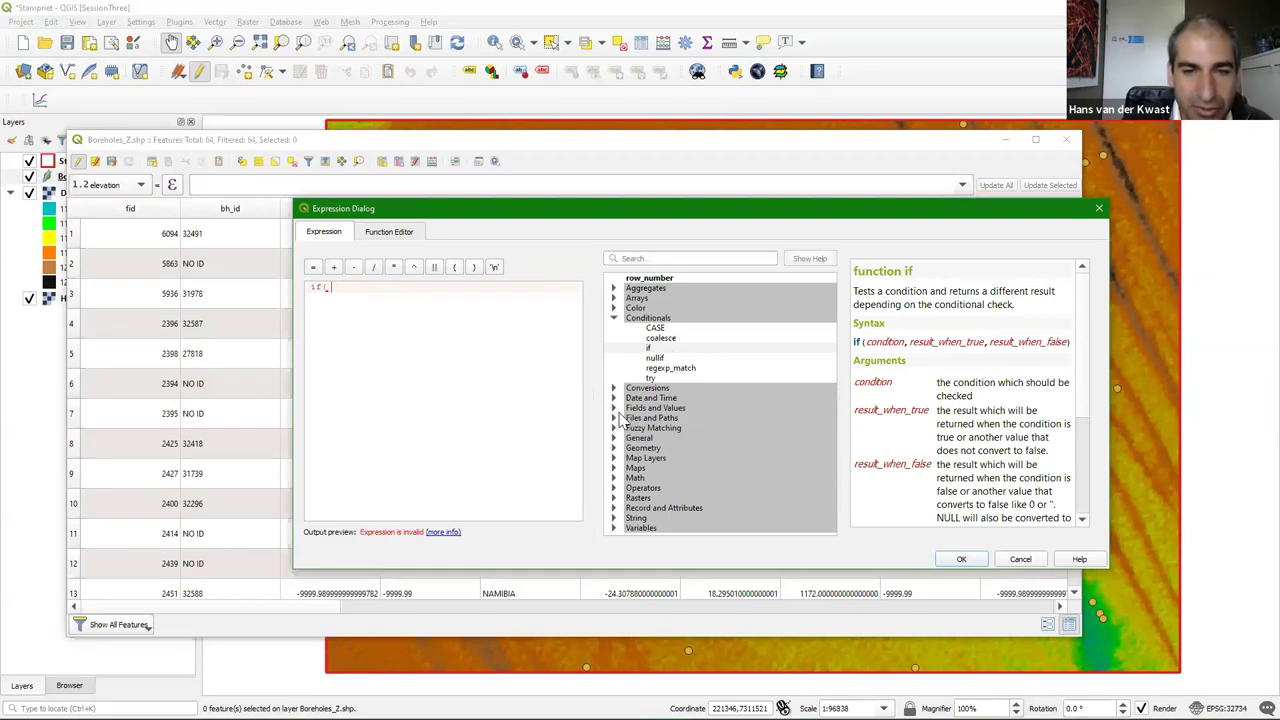
Add the condition "elevation" < 0 as the first if argument
click(615, 408)
scroll(687, 466, down, 2)
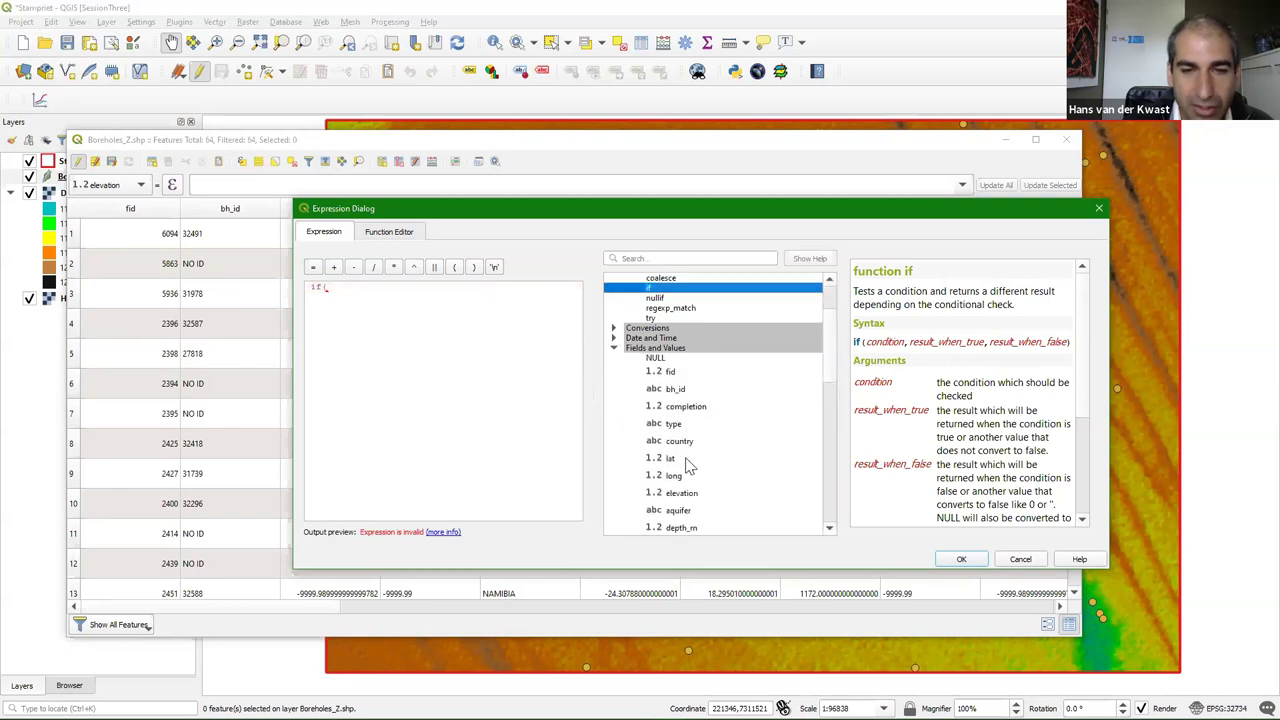
click(683, 494)
double_click(700, 495)
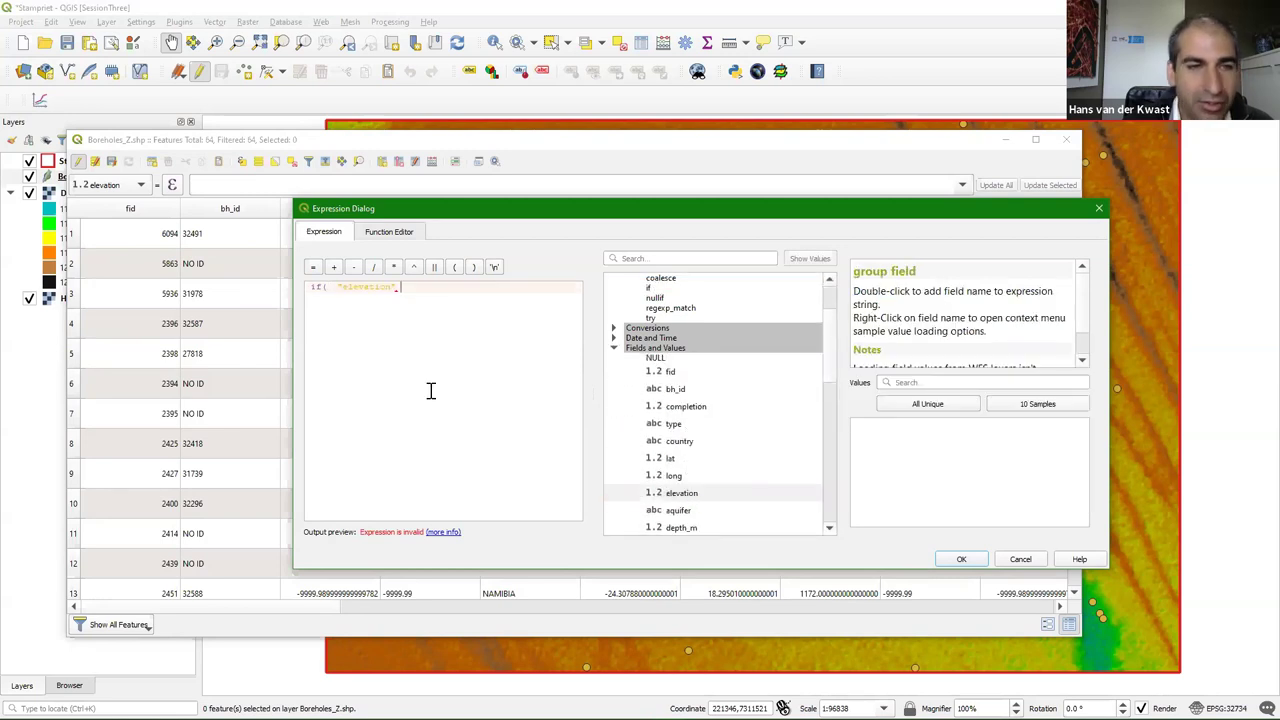
scroll(376, 300, up, 3)
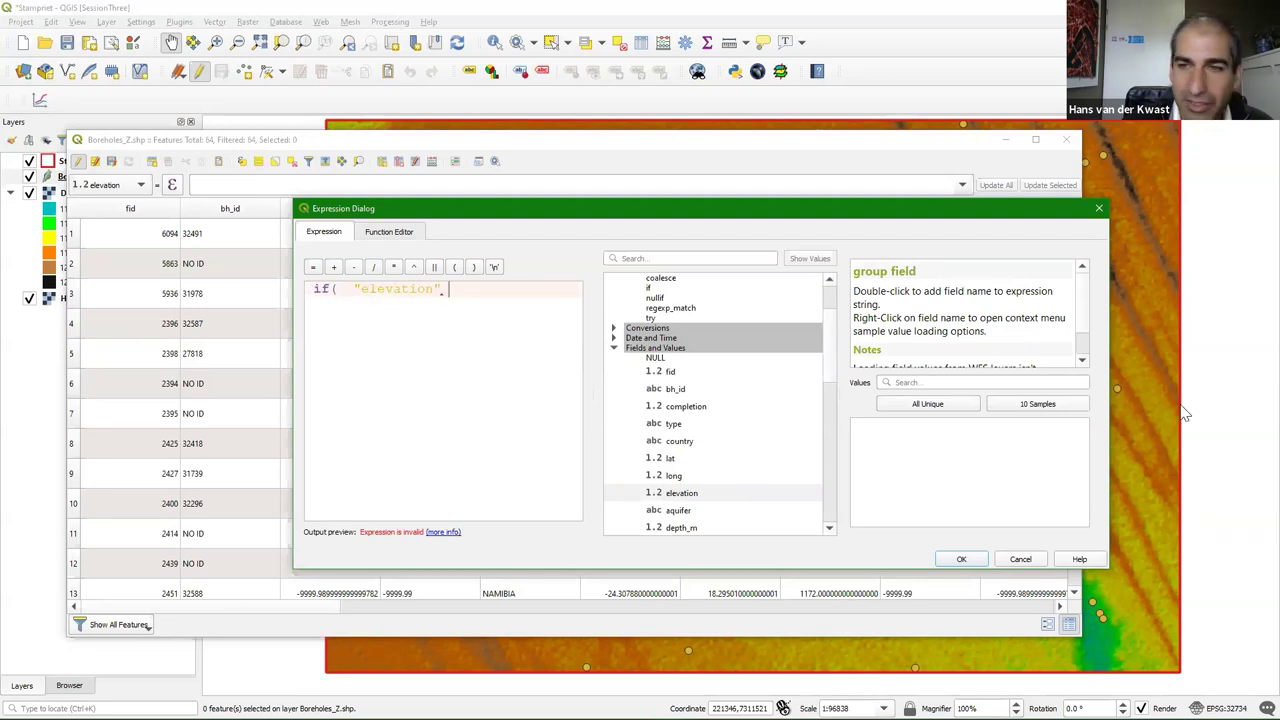
drag(1112, 413, 1210, 415)
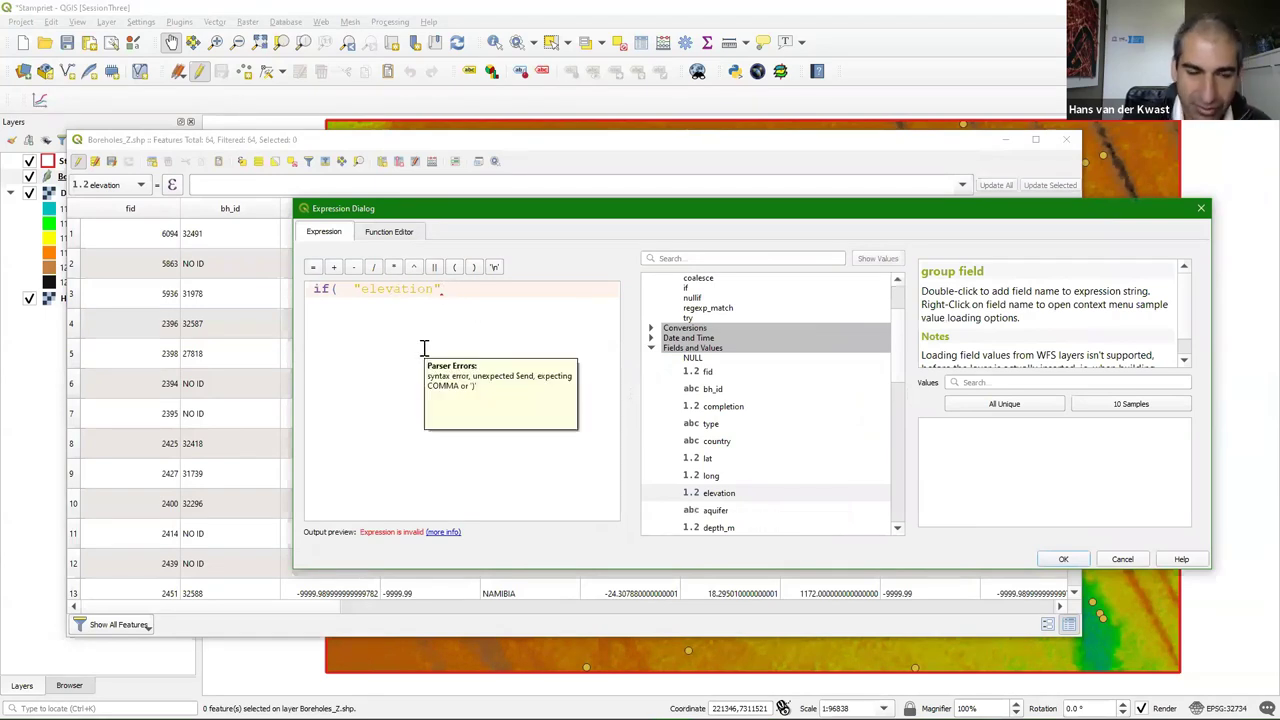
text(0,)
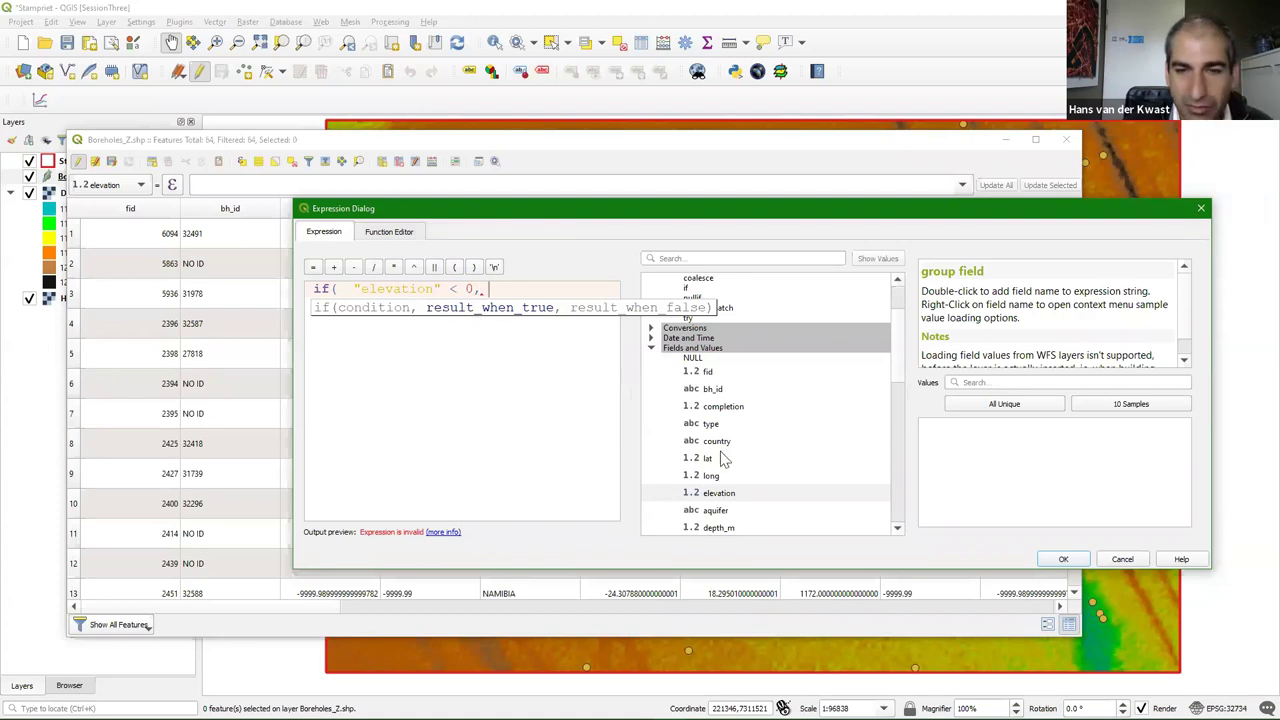
Add "Z_DEM" as the value returned when elevation is negative
scroll(720, 460, down, 4)
scroll(716, 470, down, 6)
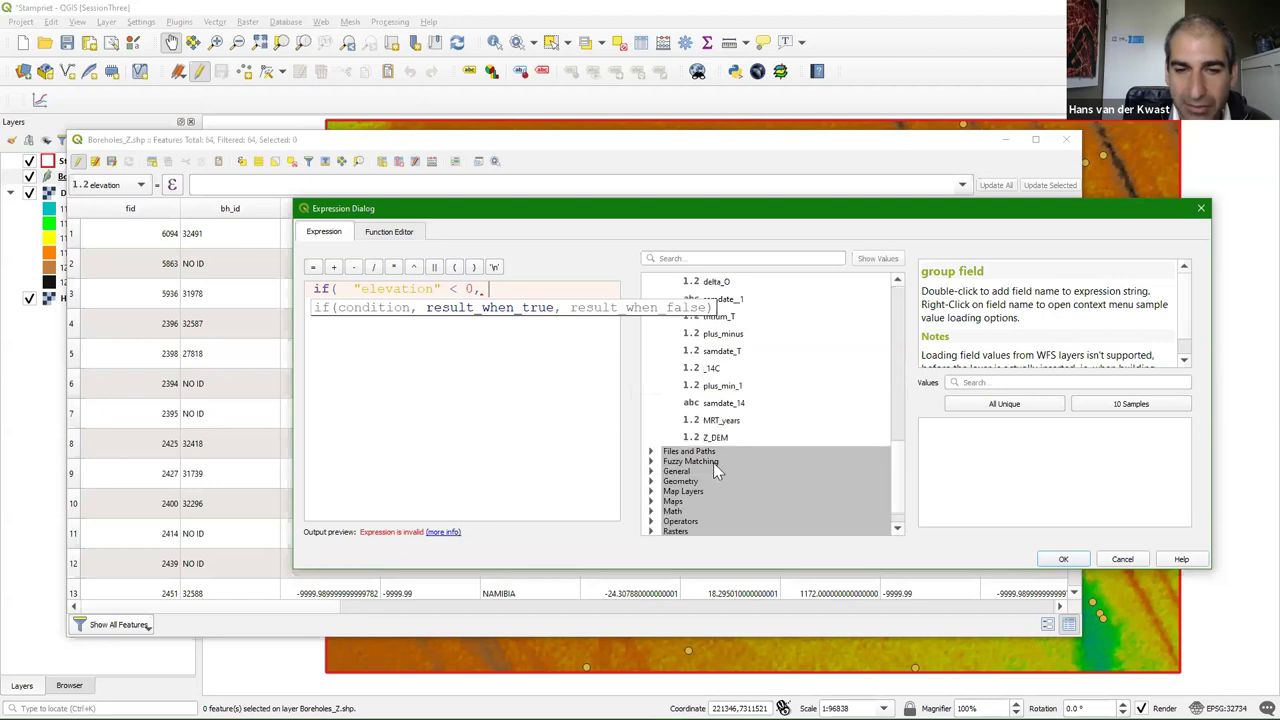
click(716, 508)
double_click(724, 512)
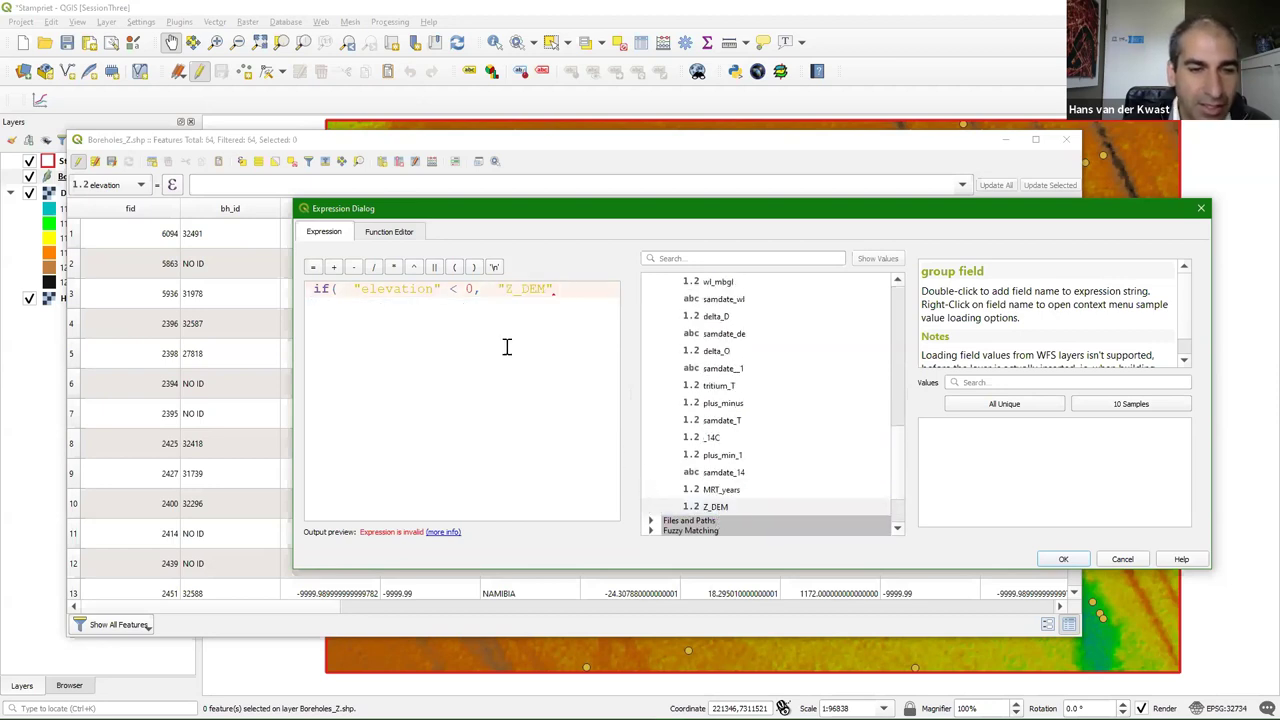
text(,)
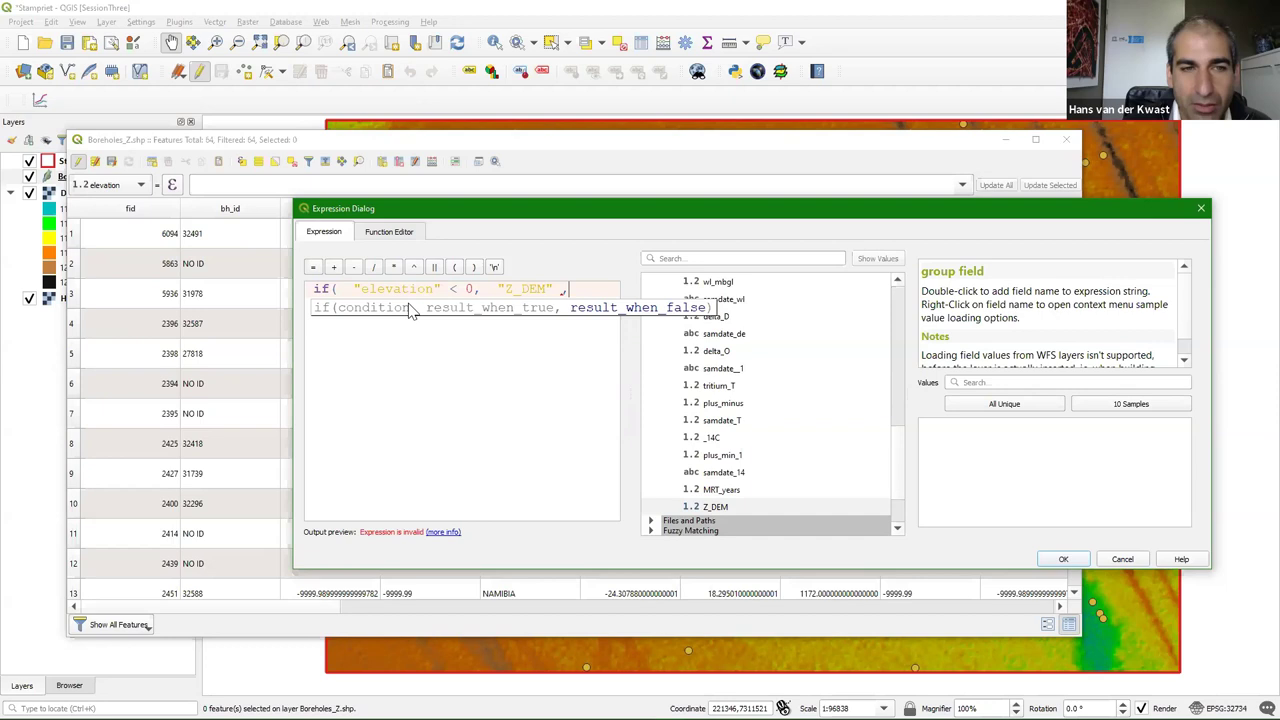
click(900, 465)
drag(900, 465, 904, 385)
Finish with "elevation" as the fallback, fix the comma, and confirm the expression previewing 1185
click(729, 413)
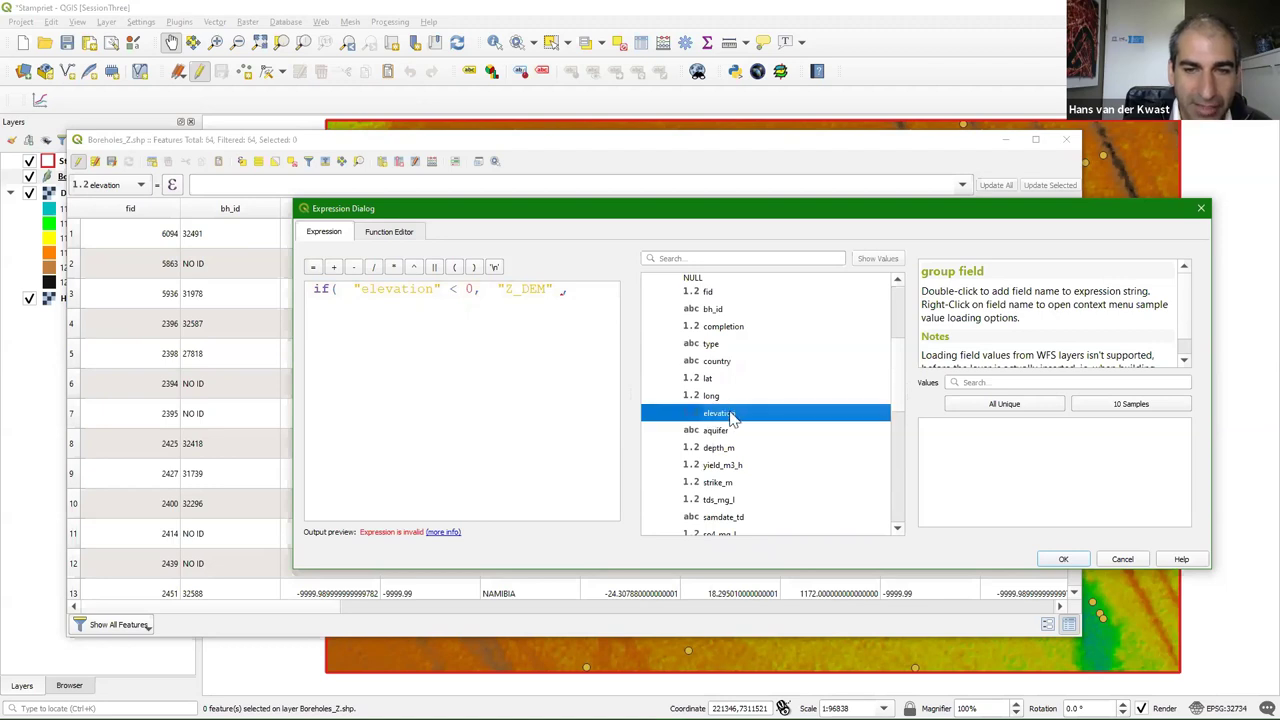
double_click(729, 413)
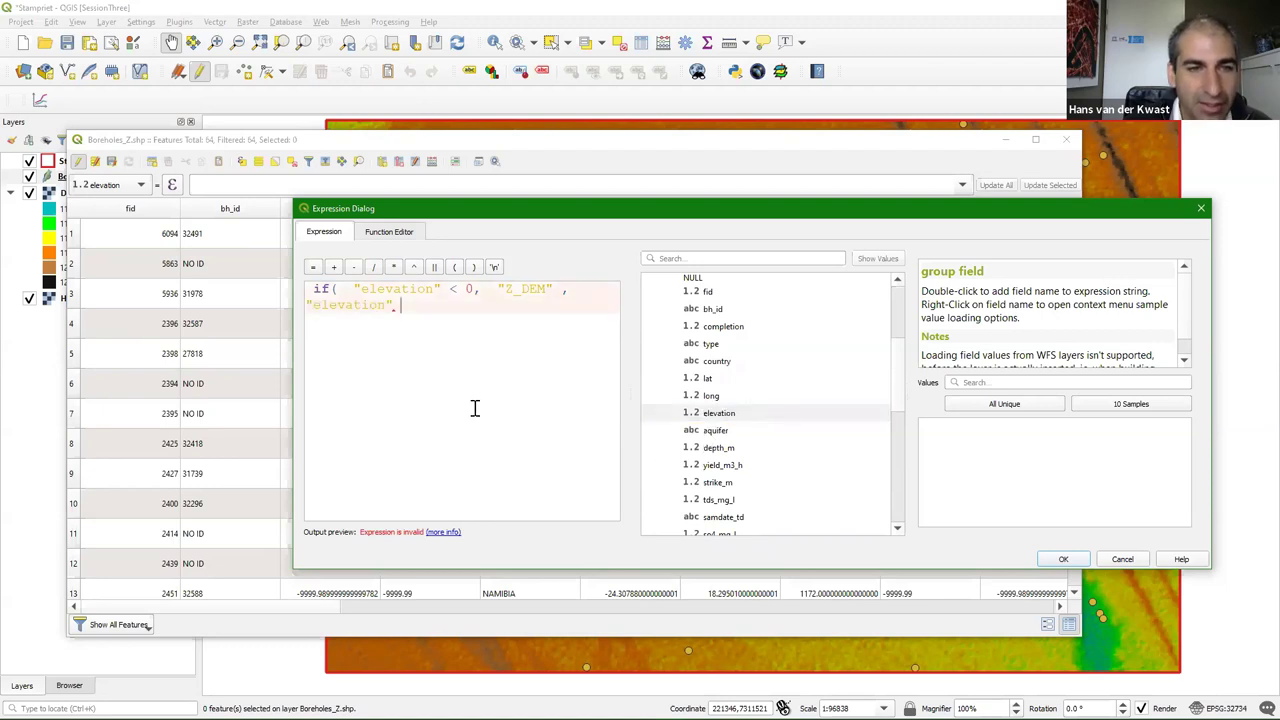
text())
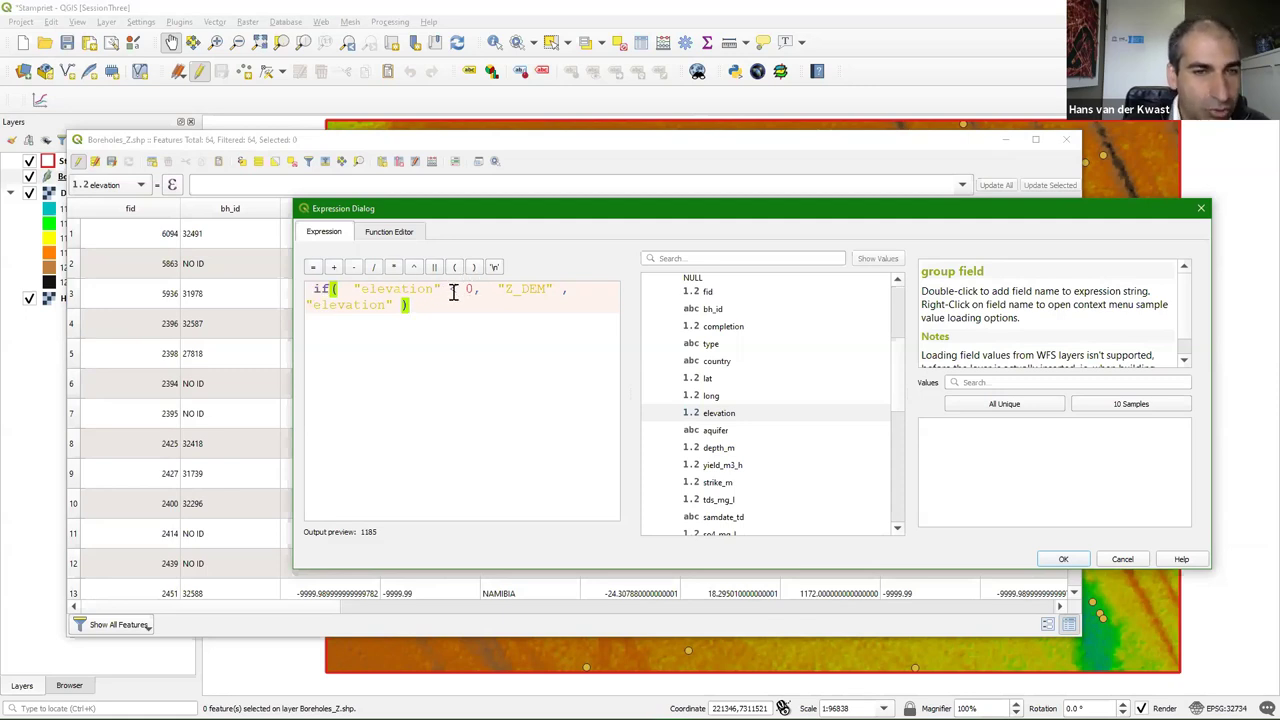
click(565, 288)
text(,)
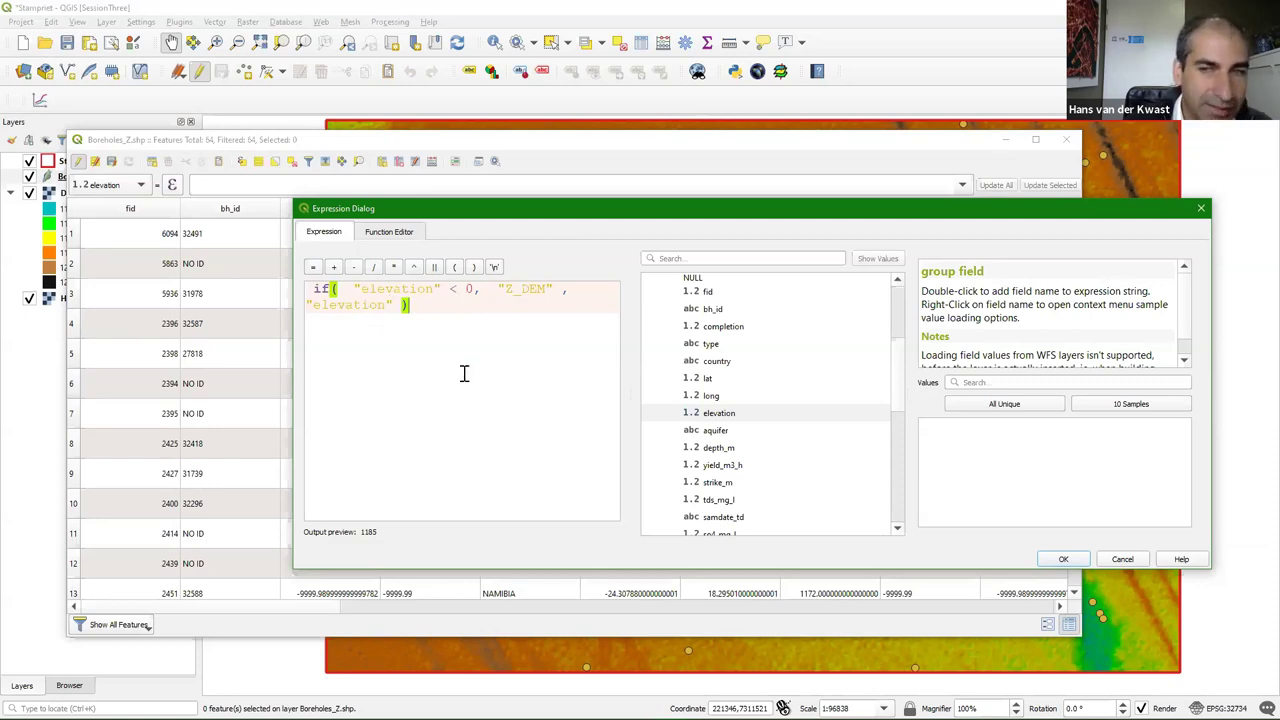
click(1065, 560)
Apply the expression to all boreholes, replacing negative elevations with Z_DEM values
click(1065, 560)
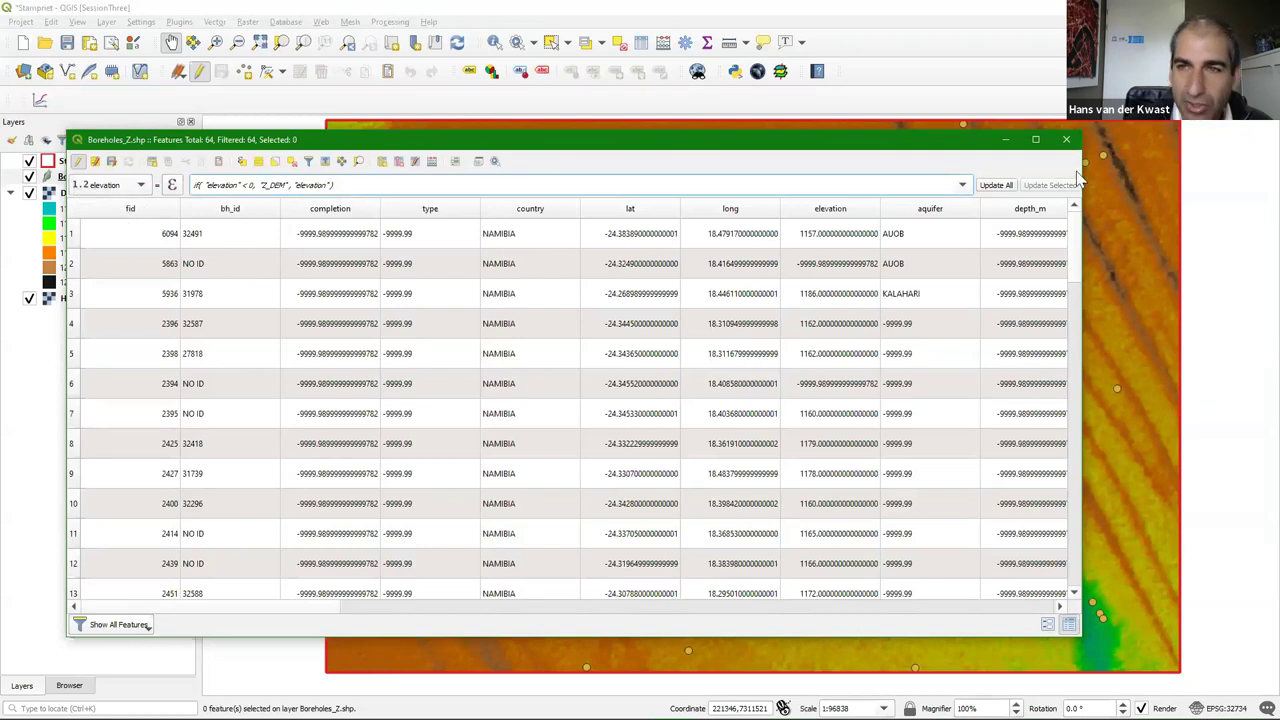
click(996, 185)
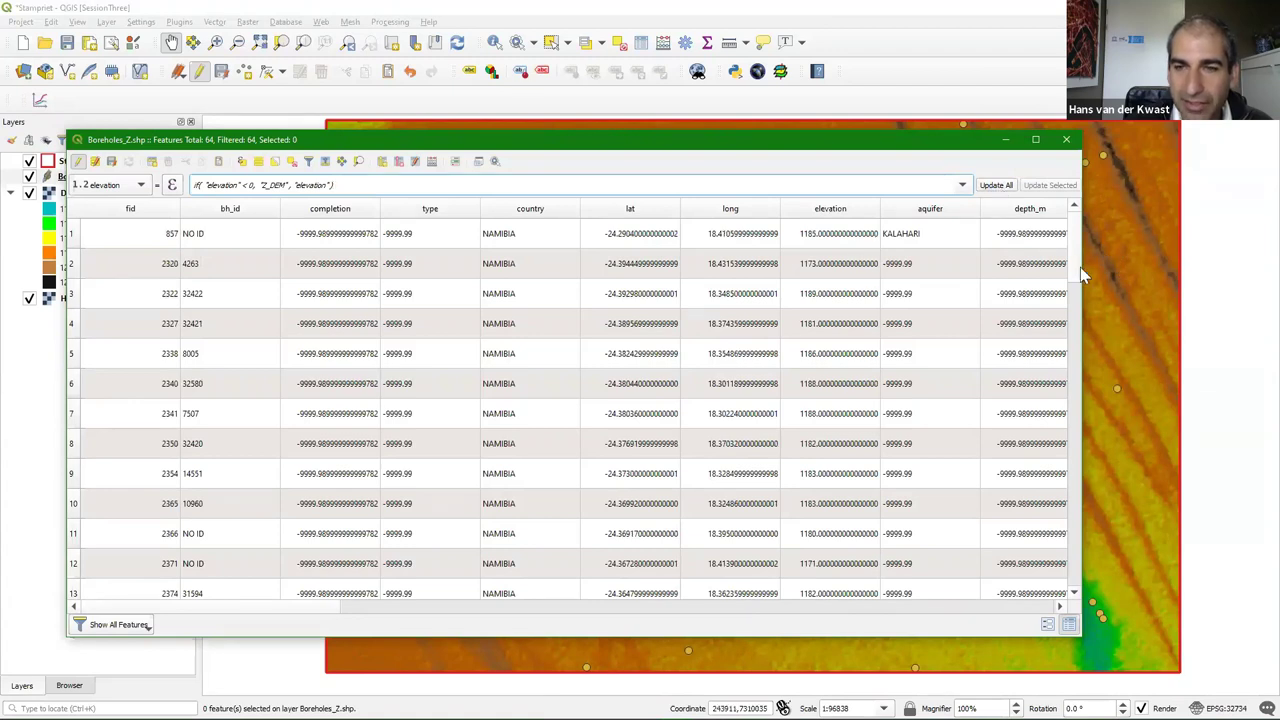
drag(1080, 275, 1068, 232)
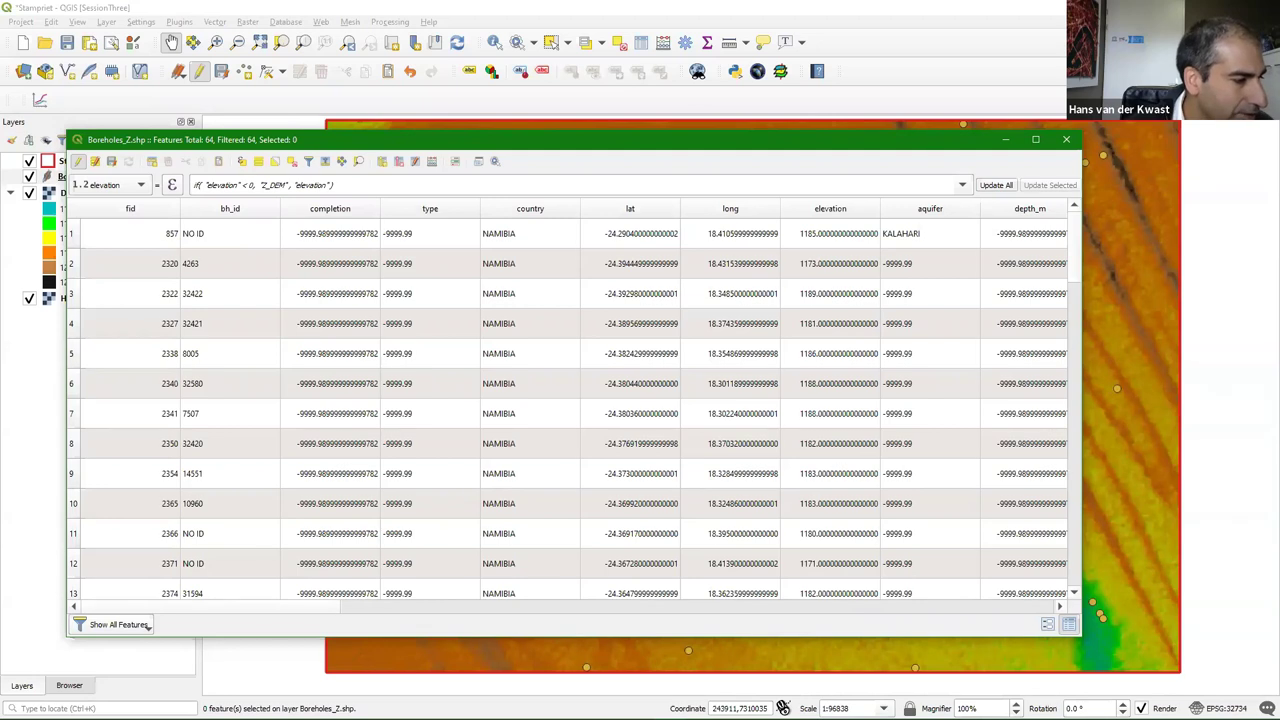
Save the recalculated elevations and end editing on Boreholes_Z
click(78, 163)
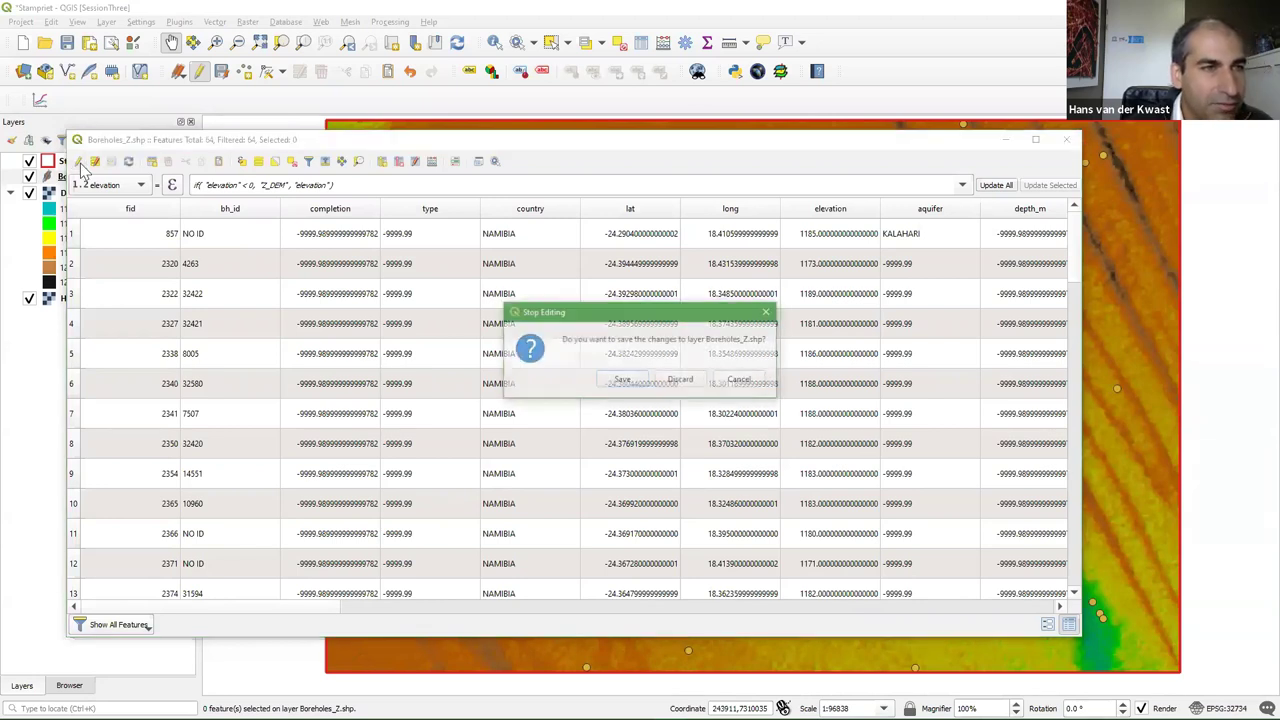
click(622, 381)
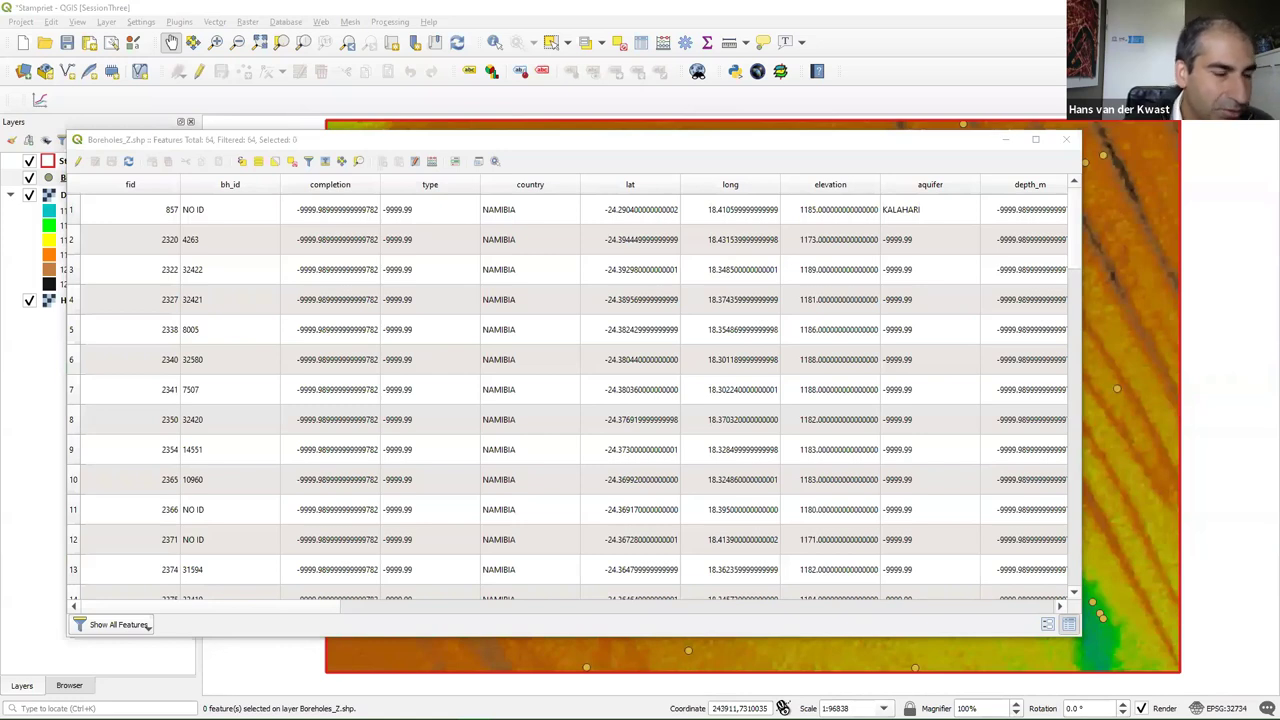
drag(283, 608, 374, 608)
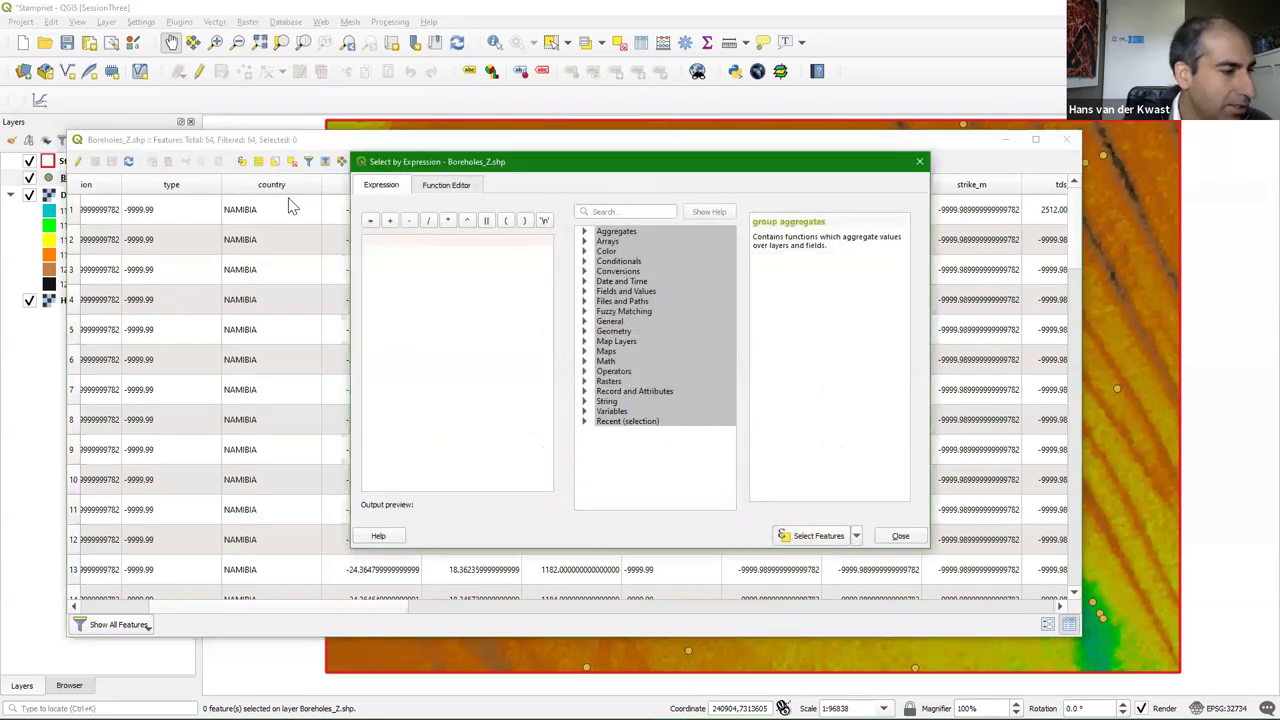
Select the 53 of 64 boreholes where "depth_m" < 0 and close the selection window
click(585, 291)
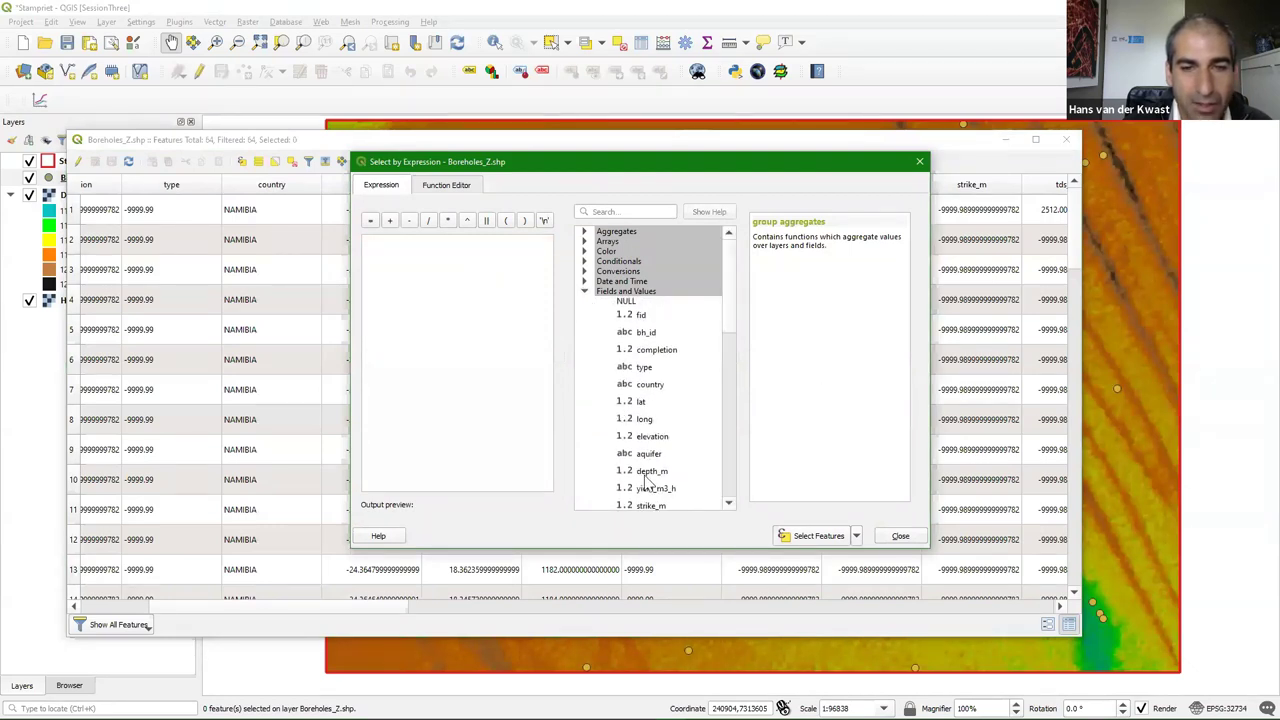
click(652, 475)
double_click(668, 478)
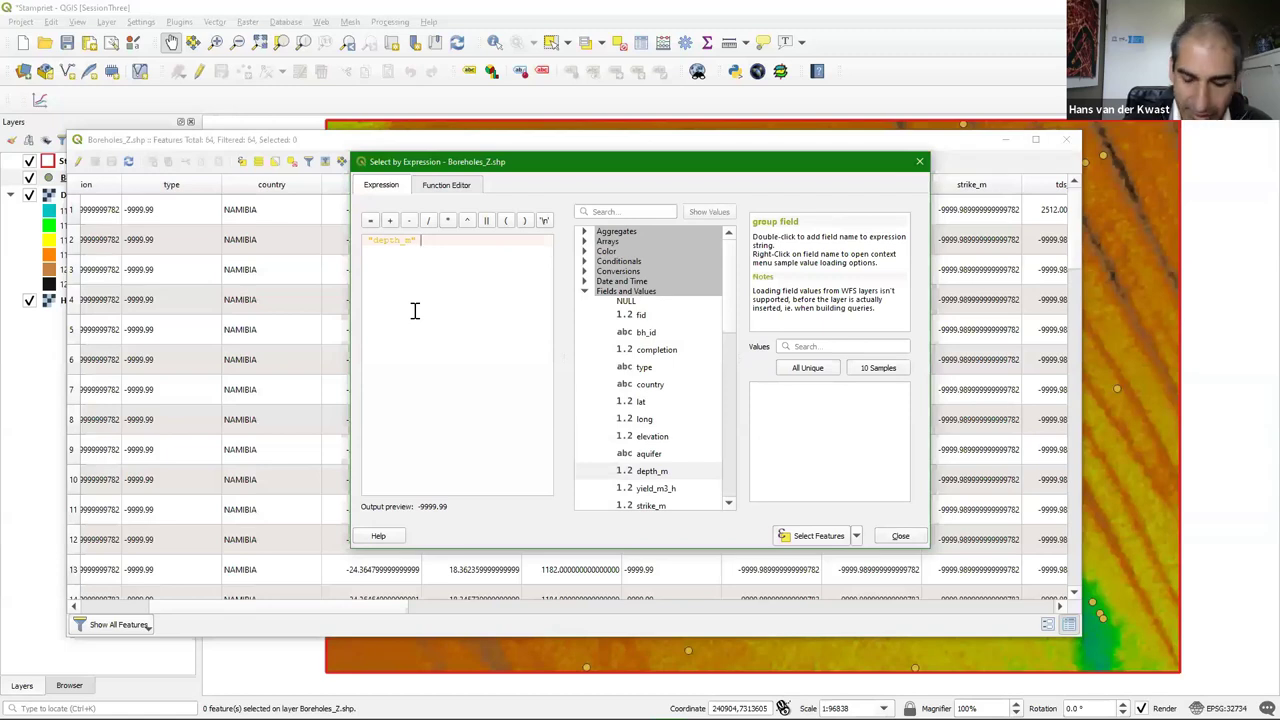
text(>)
text( 0)
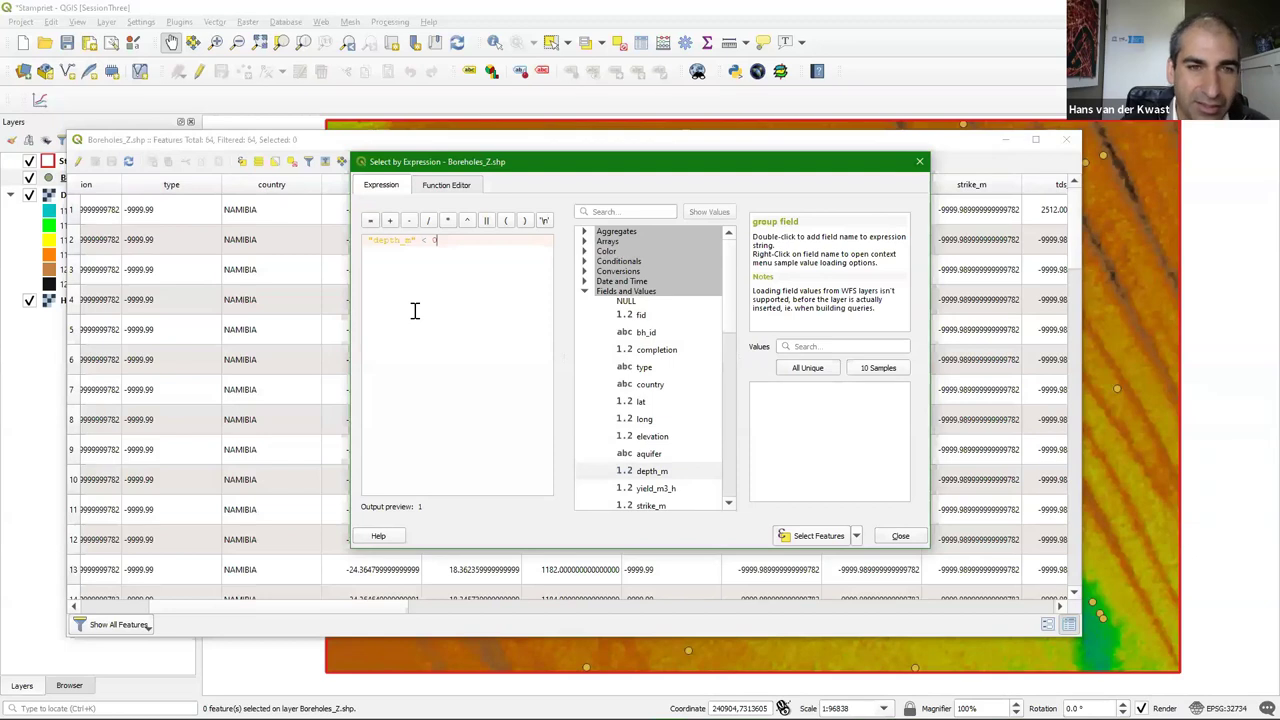
scroll(403, 263, up, 3)
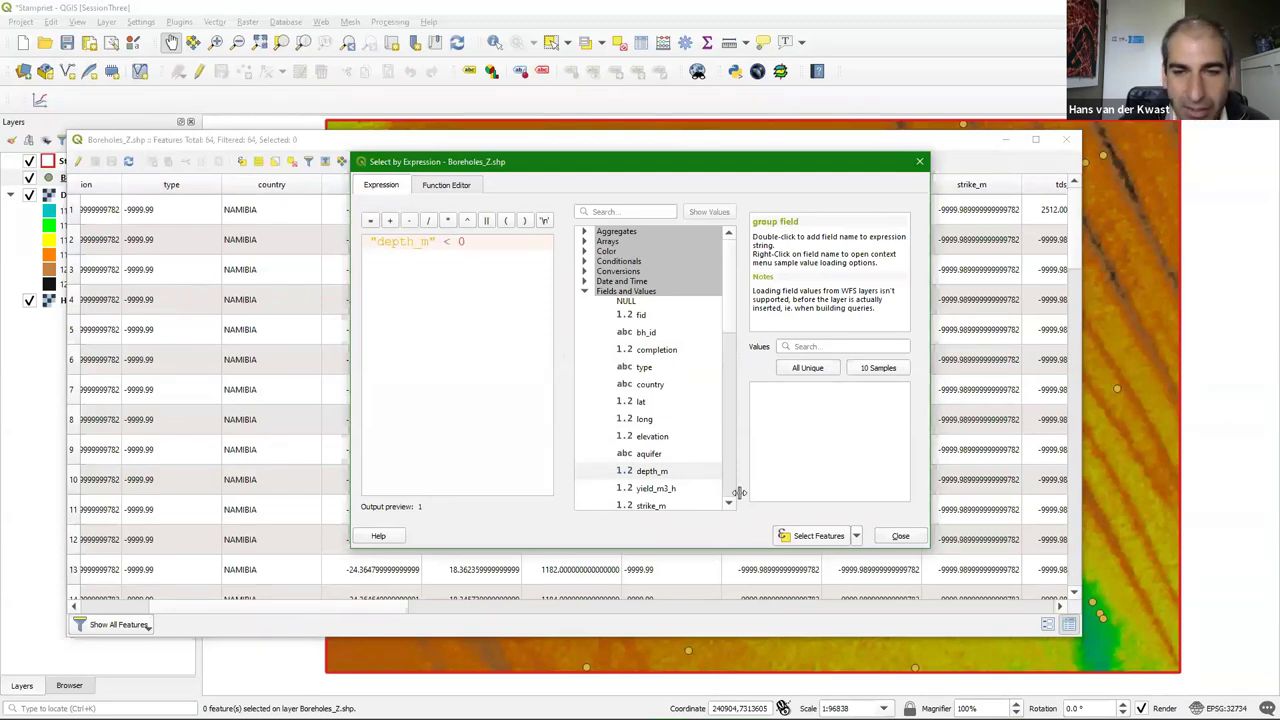
click(807, 543)
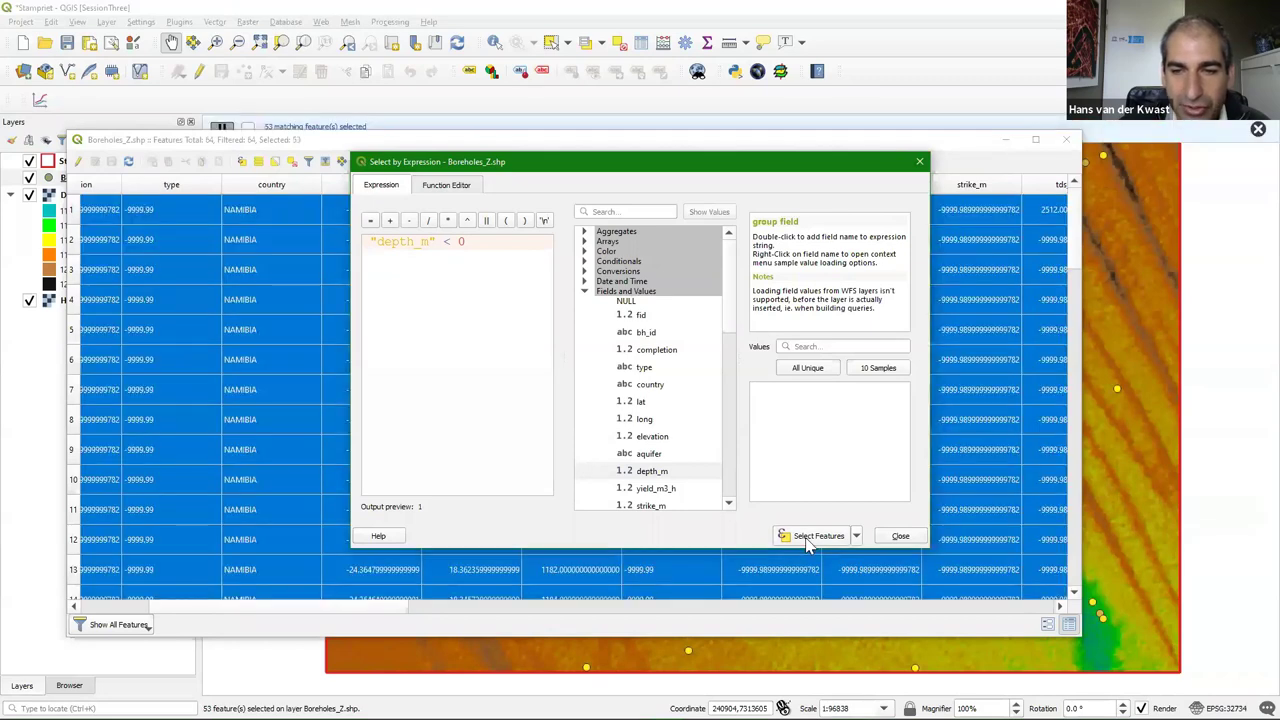
click(900, 537)
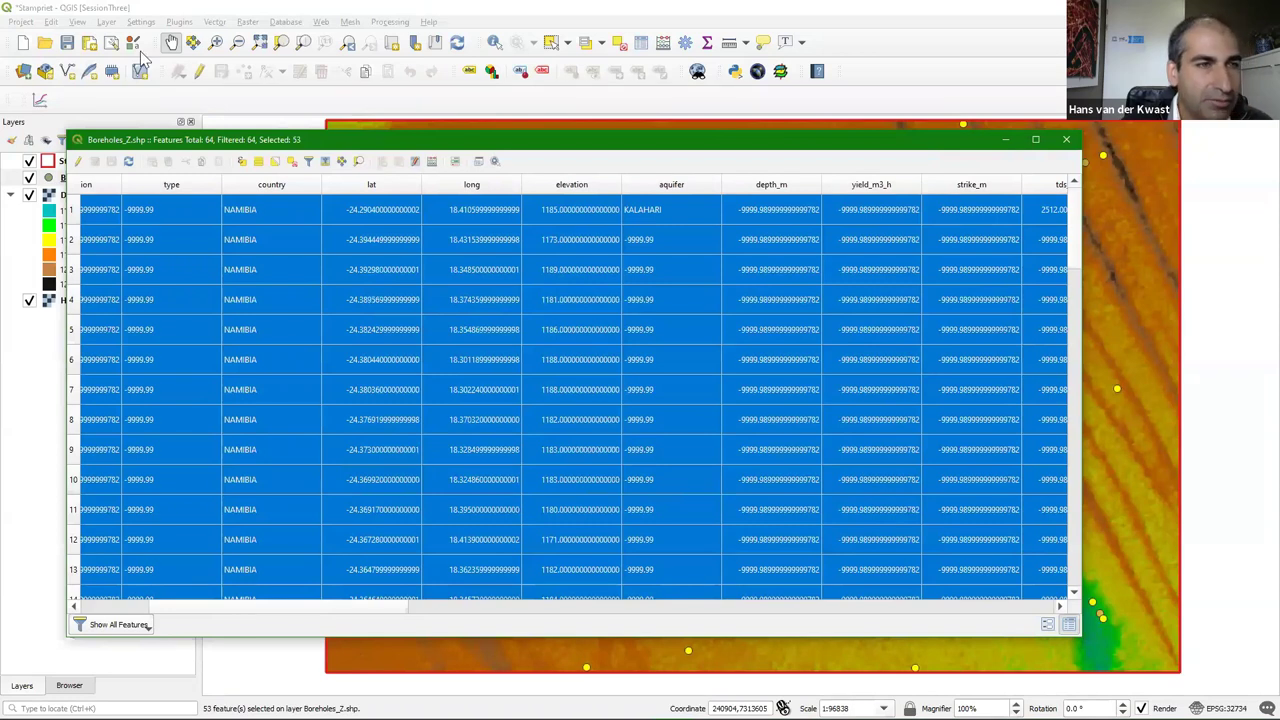
Delete the 53 selected boreholes, save the edit leaving 11, and close the table
click(78, 162)
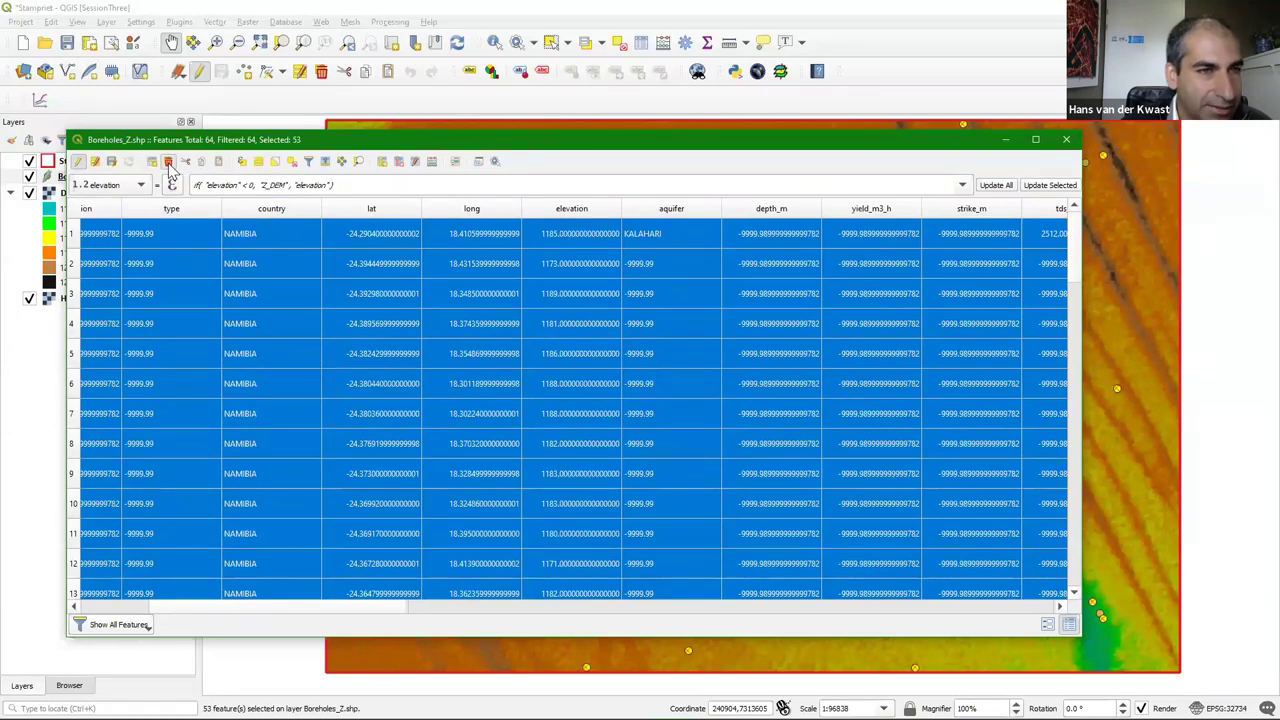
click(168, 162)
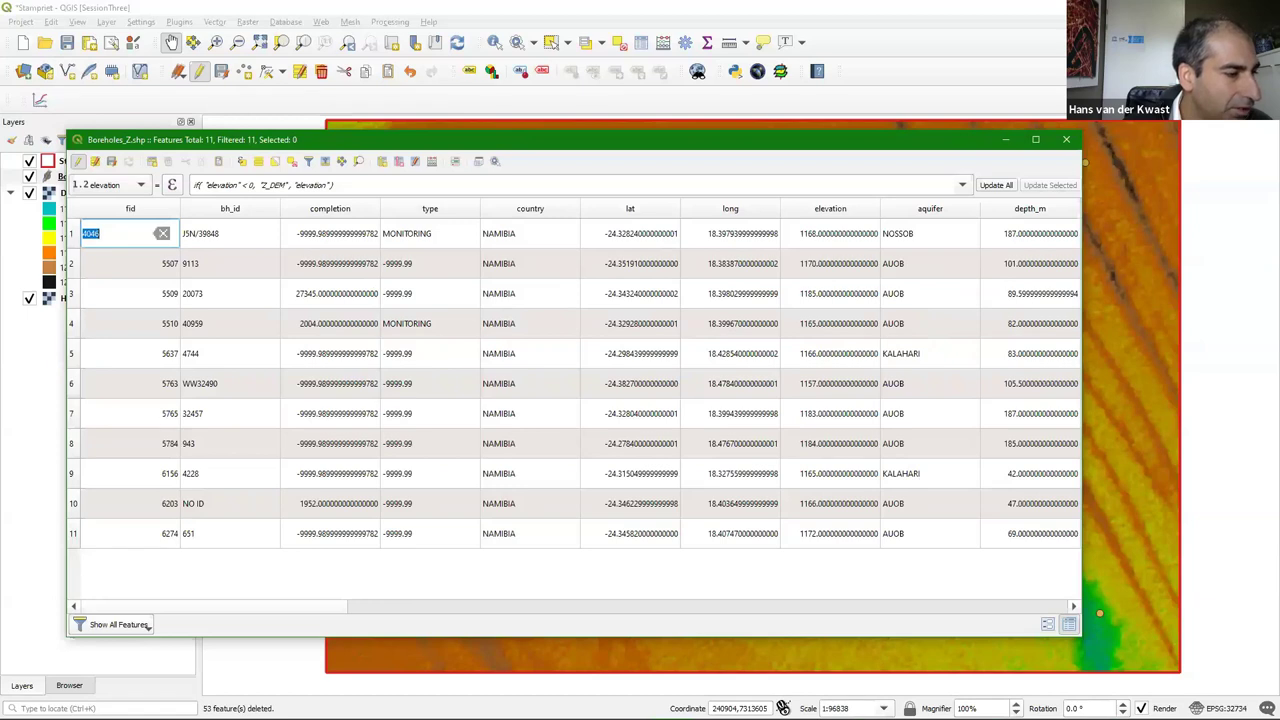
click(79, 162)
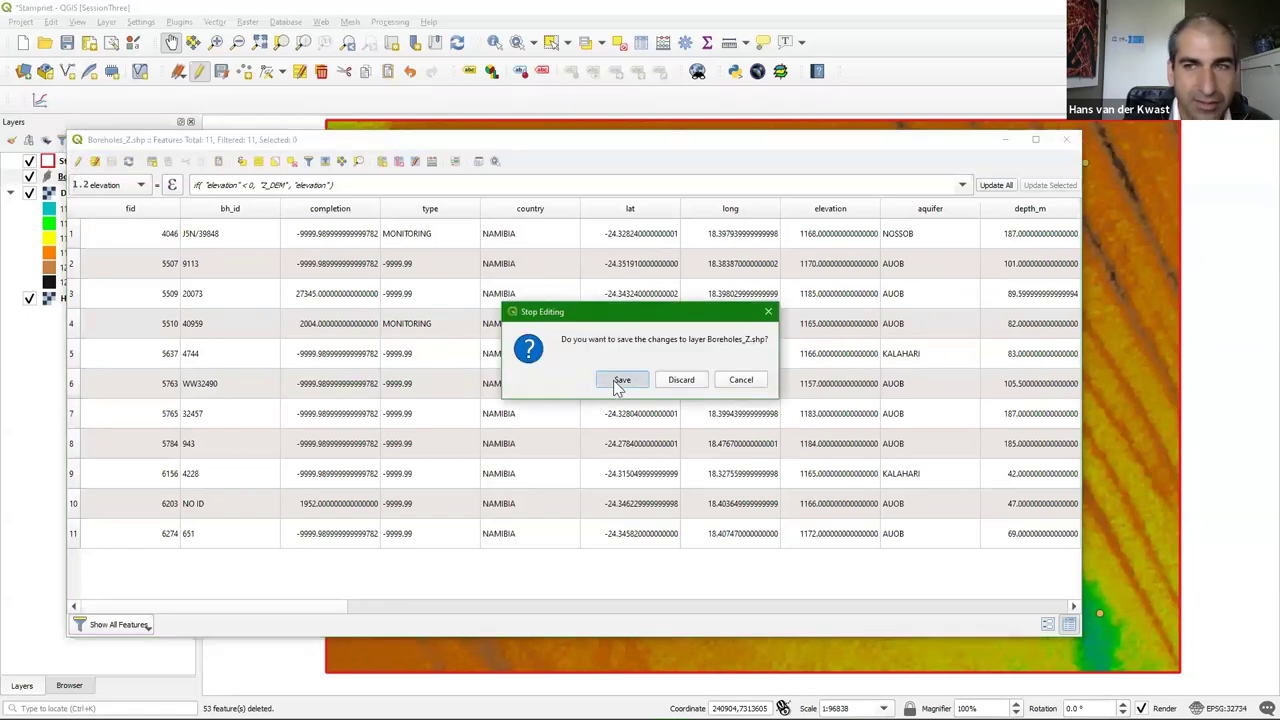
click(620, 382)
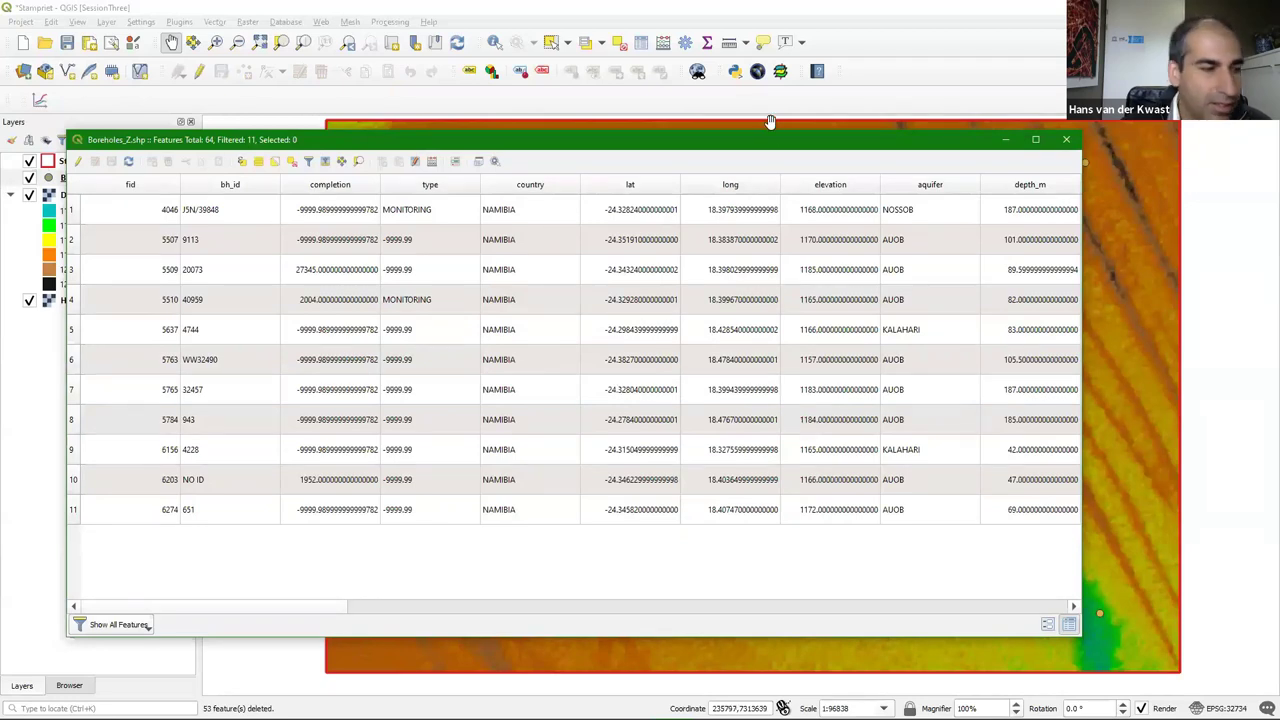
click(1067, 140)
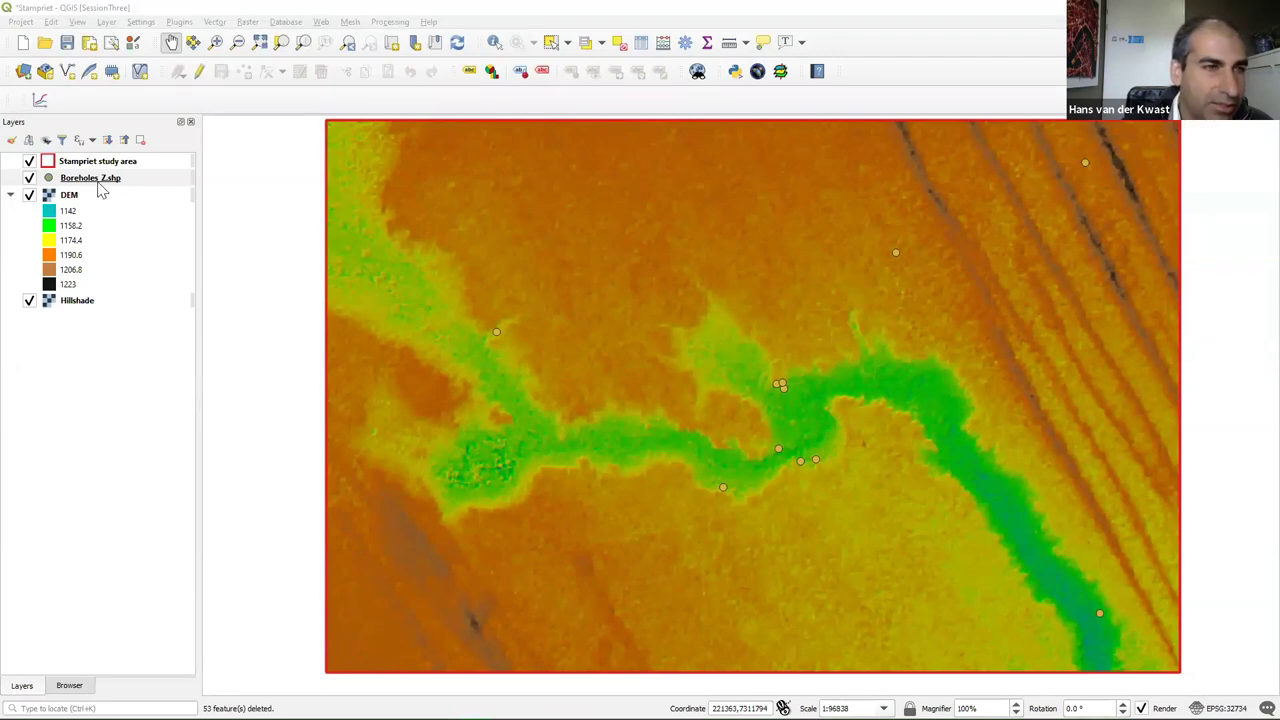
Open the Boreholes_Z table in edit mode and create a new decimal field GW_level_m
right_click(99, 181)
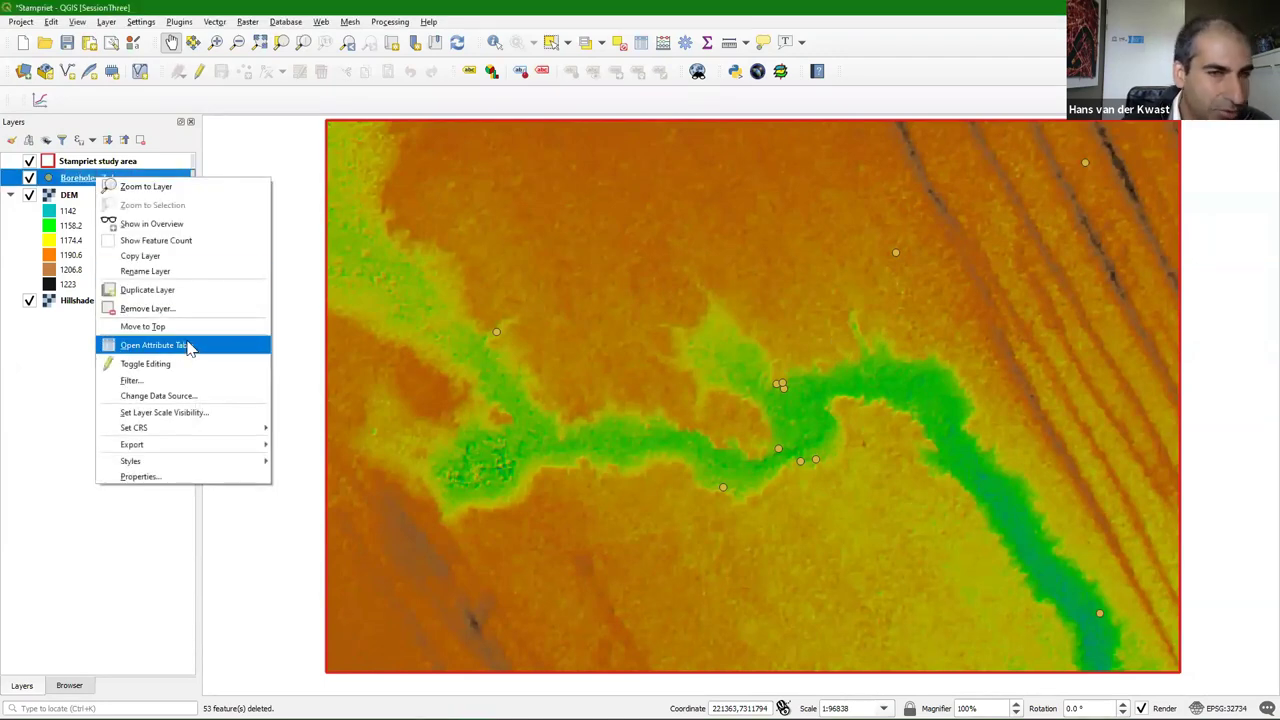
click(190, 344)
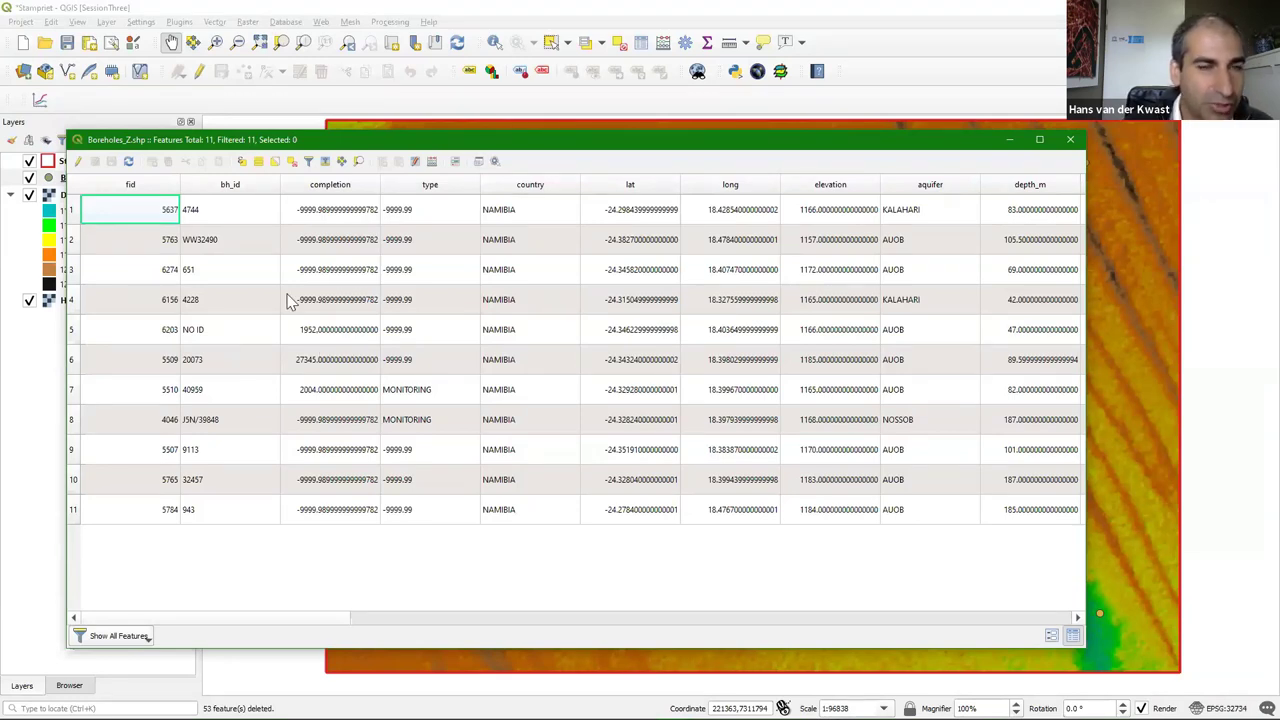
click(78, 161)
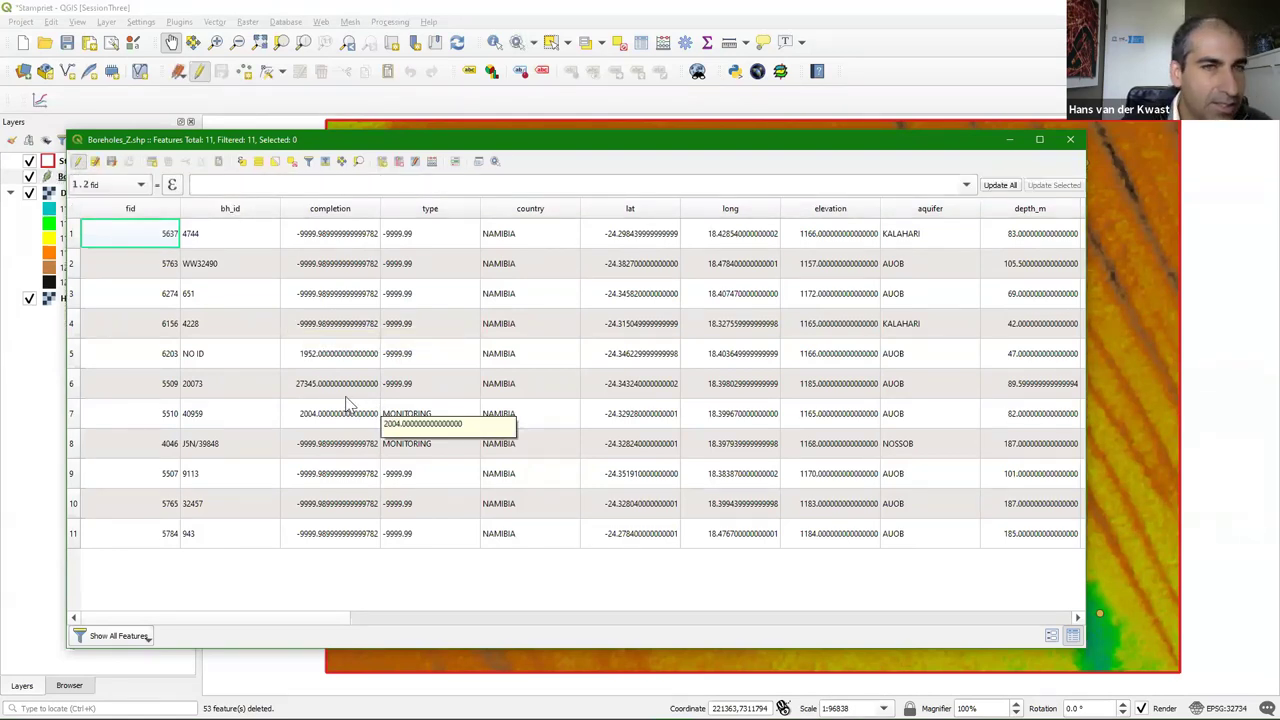
click(433, 162)
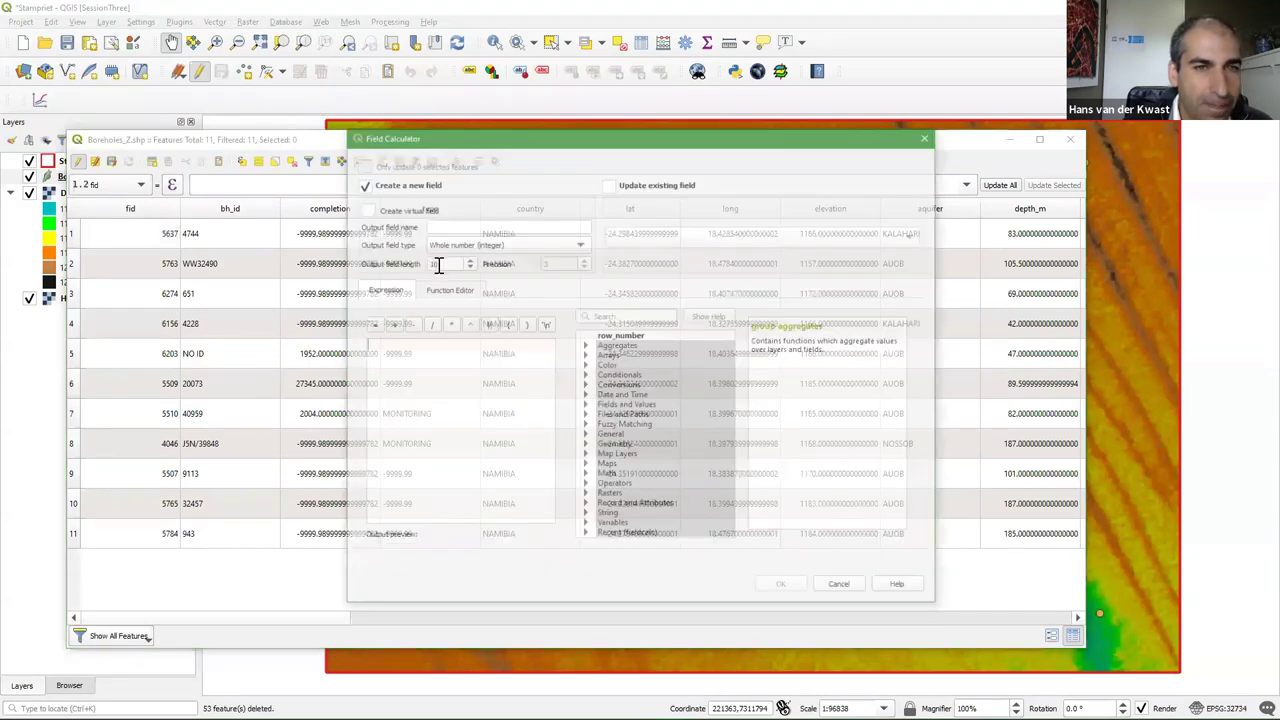
click(441, 225)
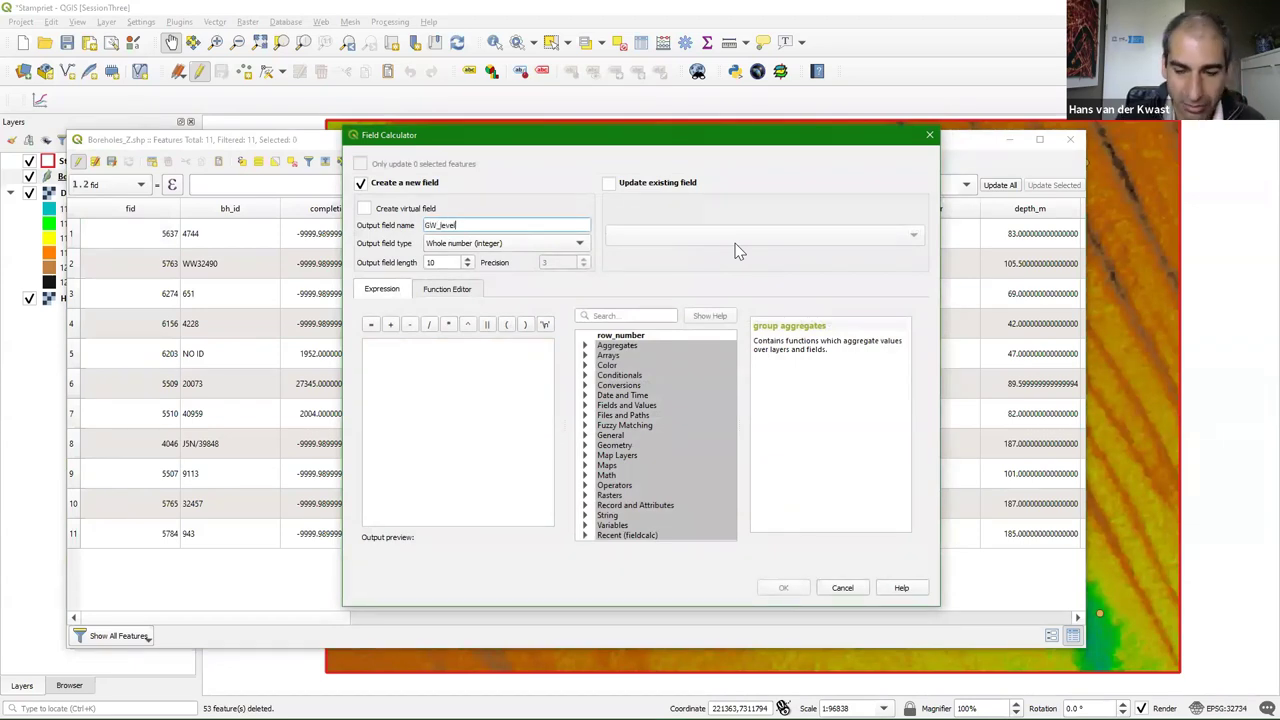
click(490, 244)
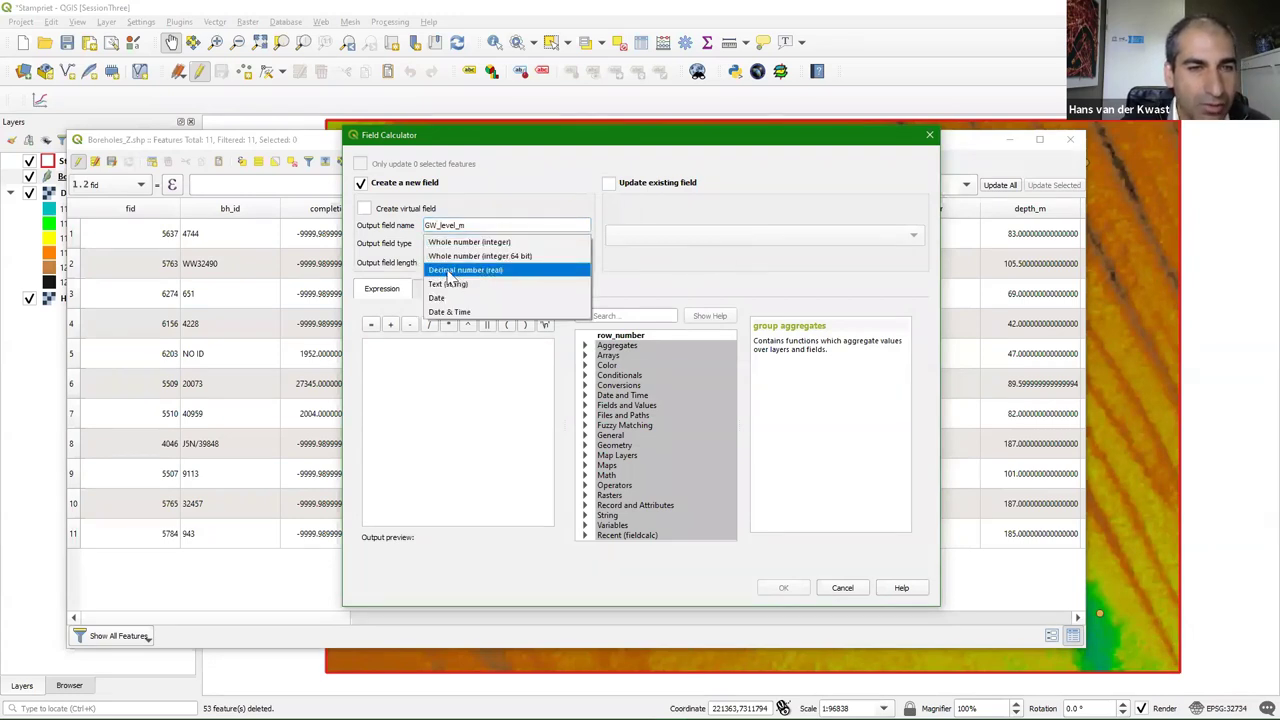
click(462, 270)
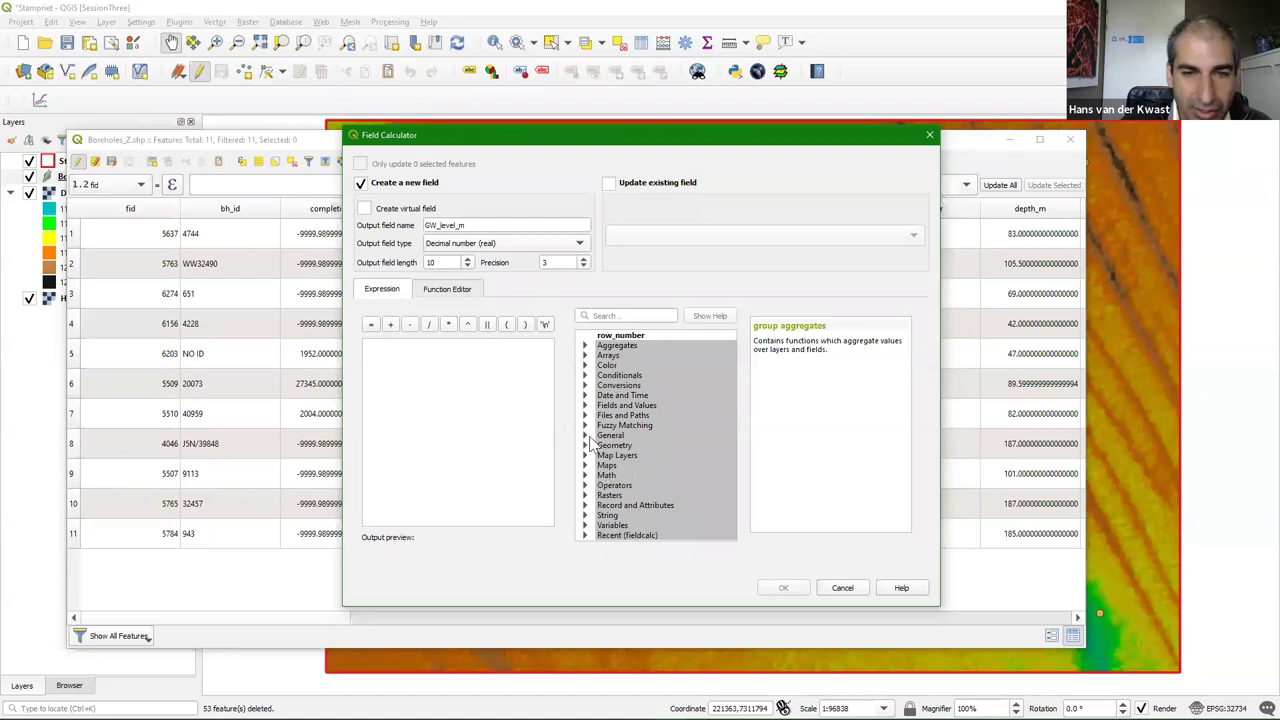
Fill GW_level_m with the expression "elevation" - "depth_m" and confirm
click(586, 405)
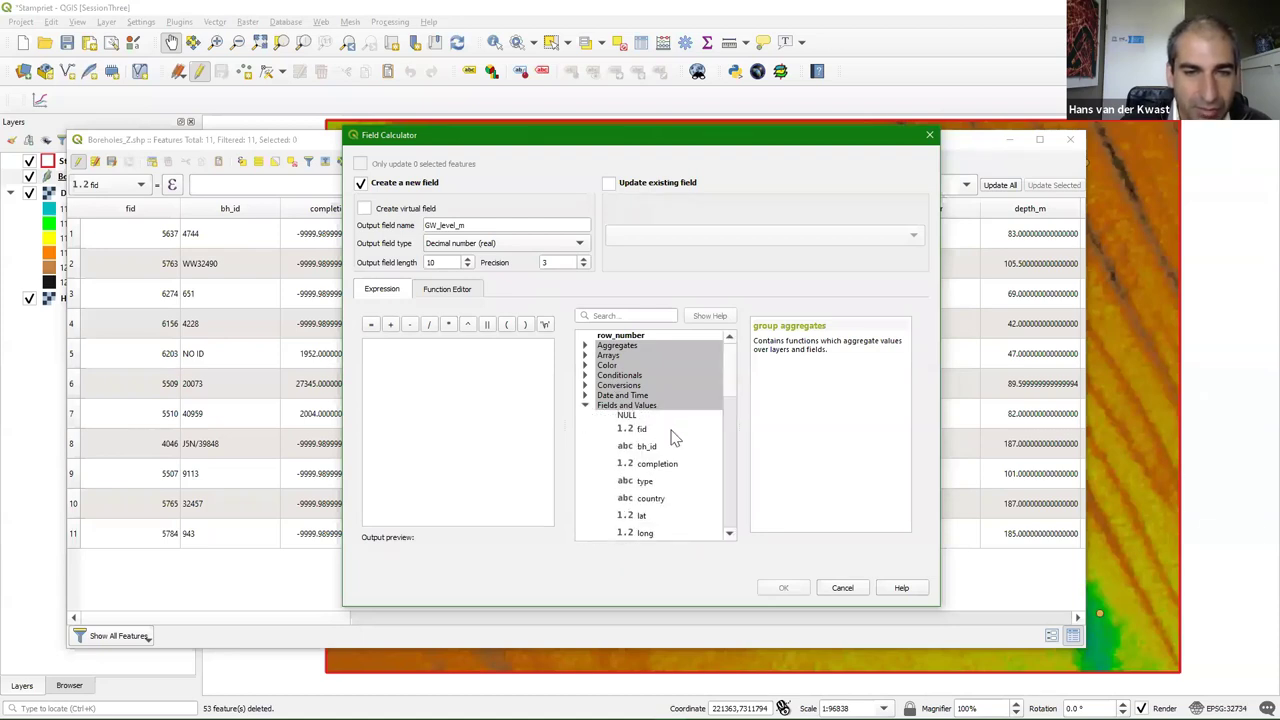
scroll(666, 436, down, 2)
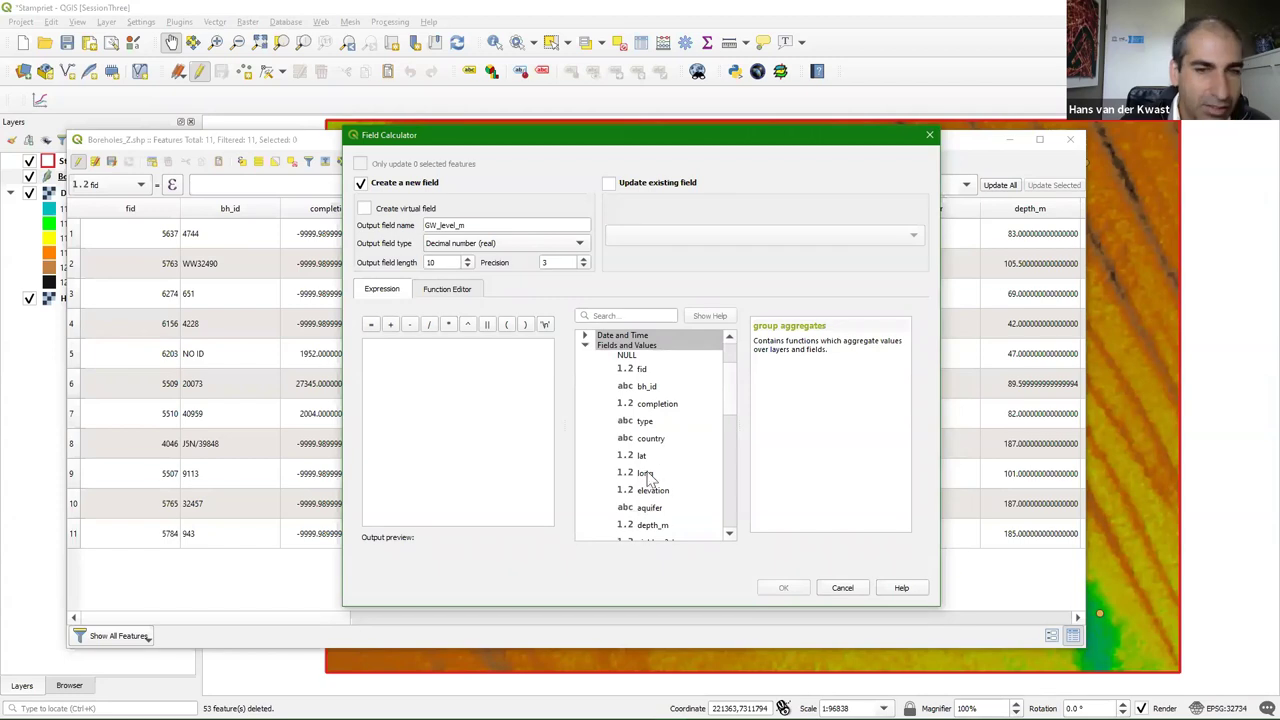
double_click(650, 491)
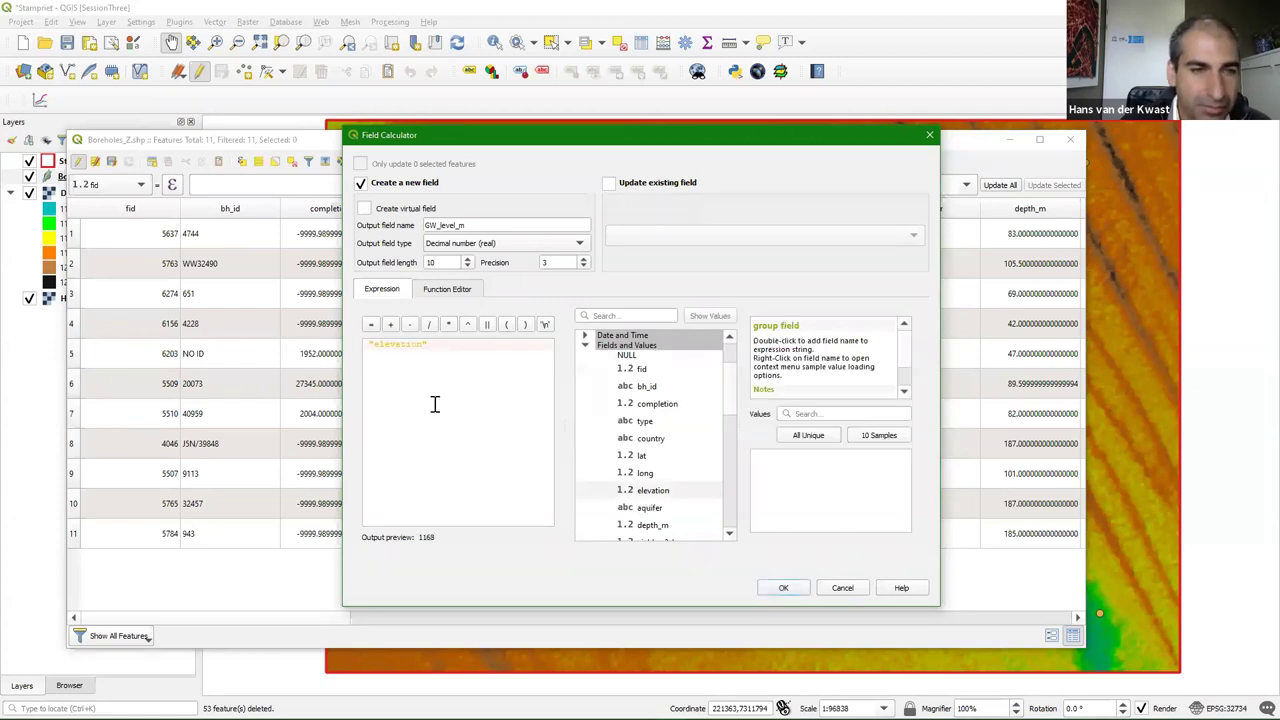
click(411, 326)
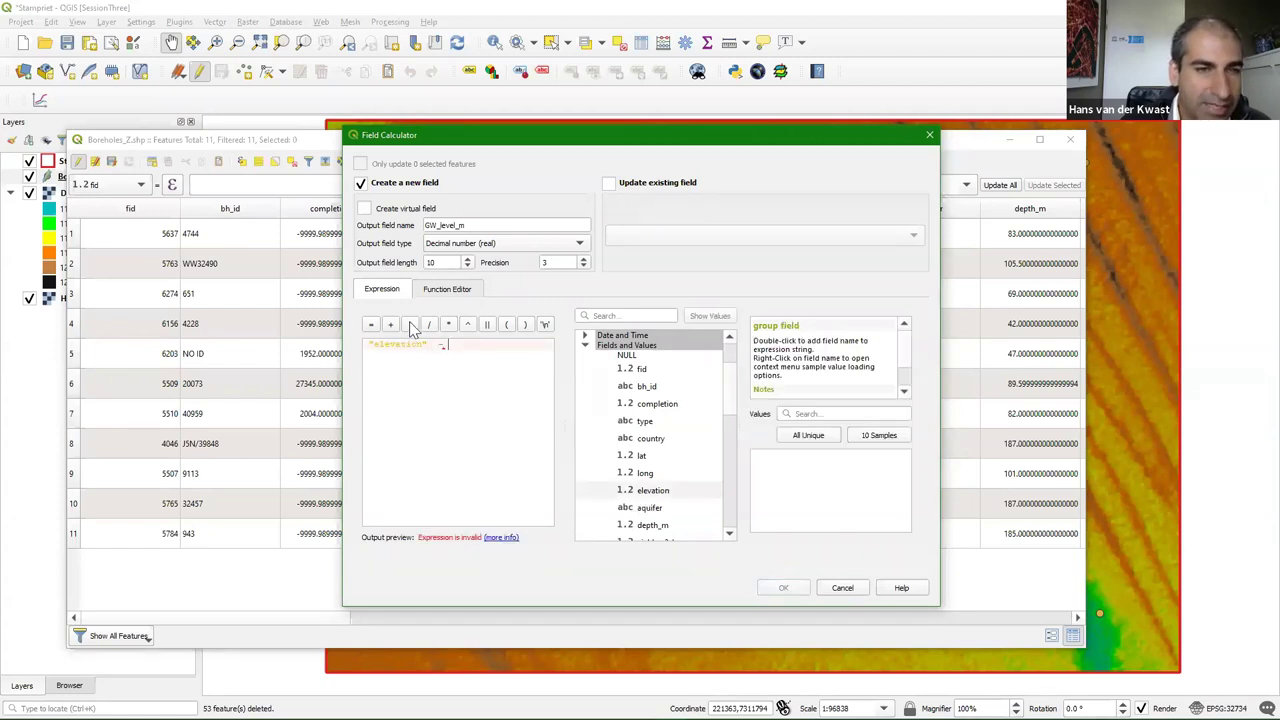
click(647, 528)
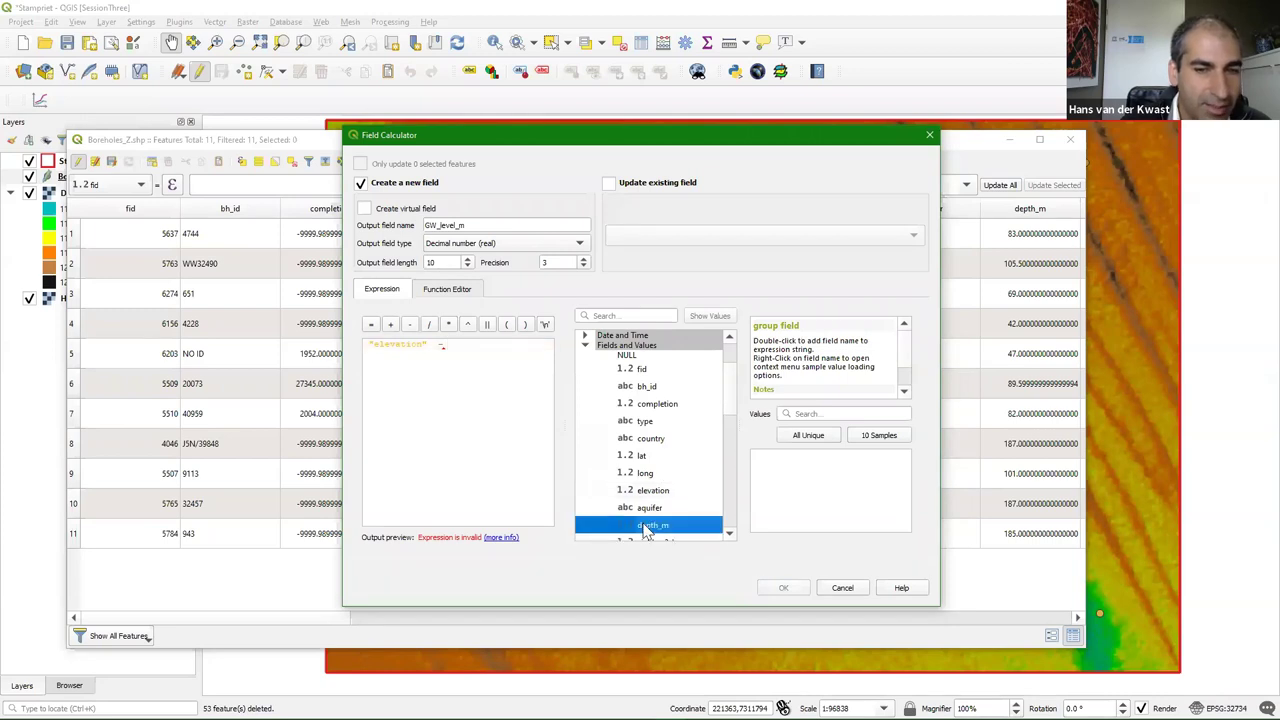
double_click(647, 528)
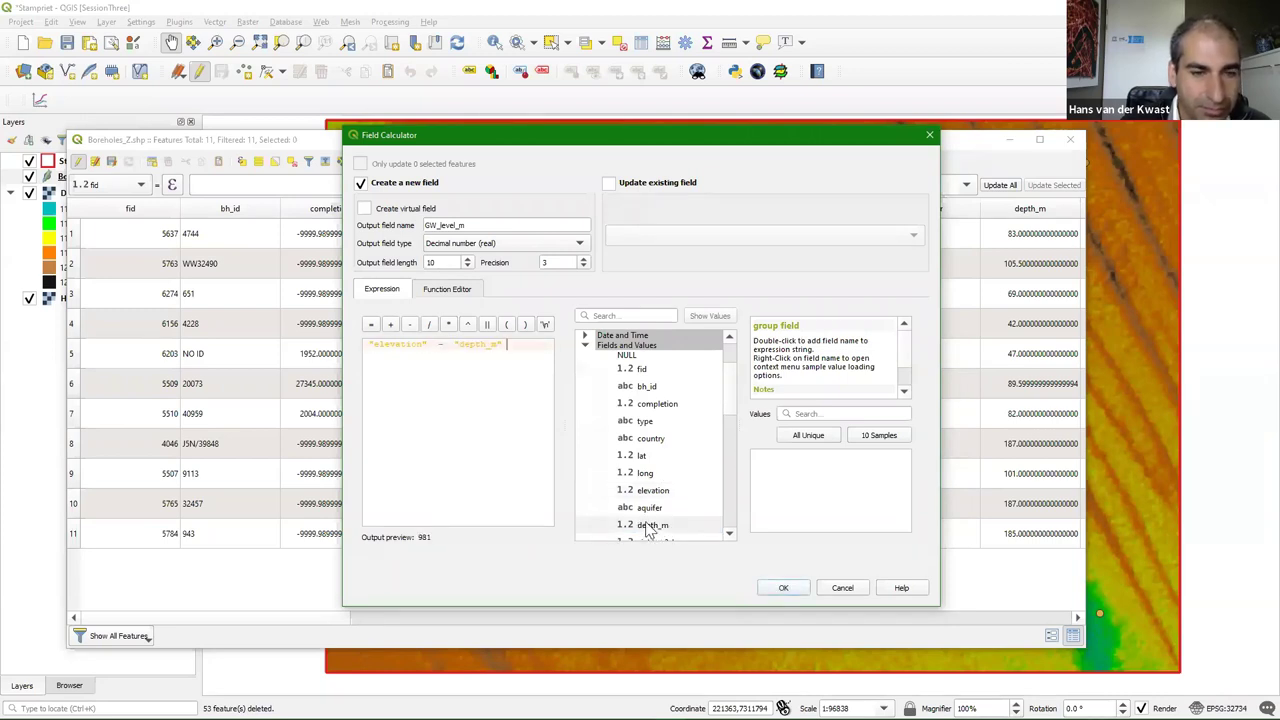
scroll(443, 380, up, 3)
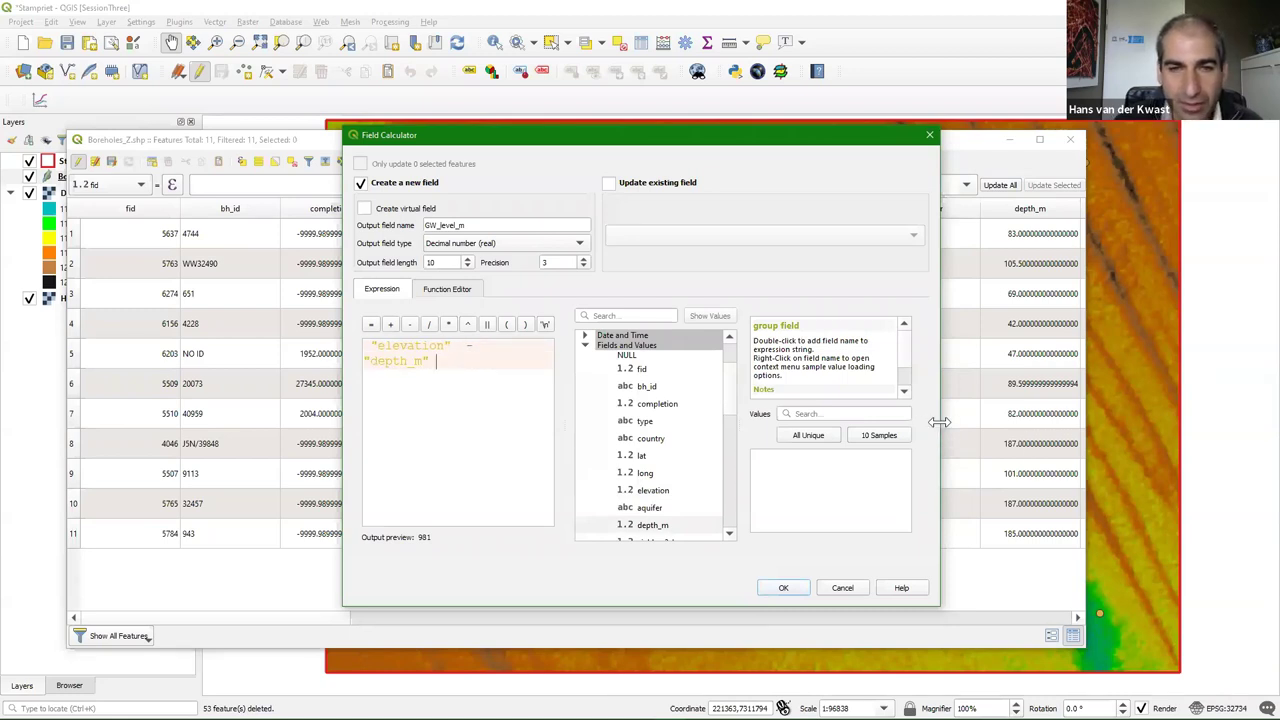
drag(938, 422, 1117, 422)
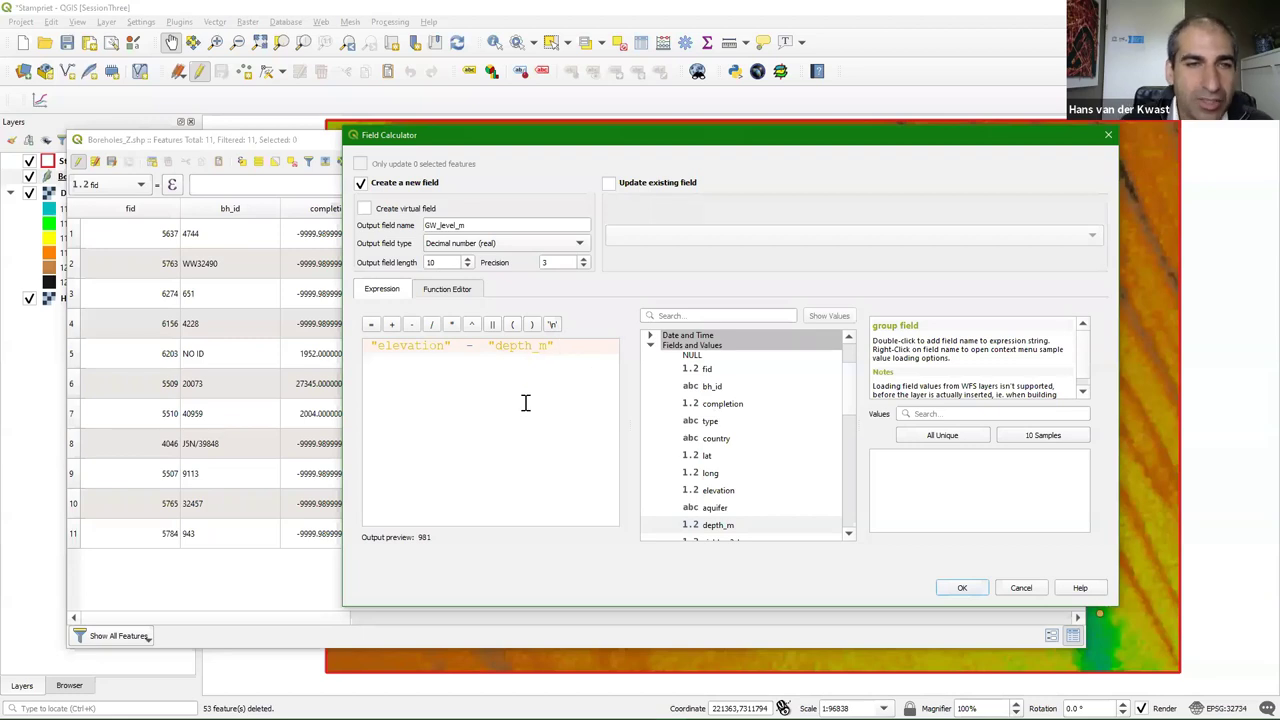
click(965, 593)
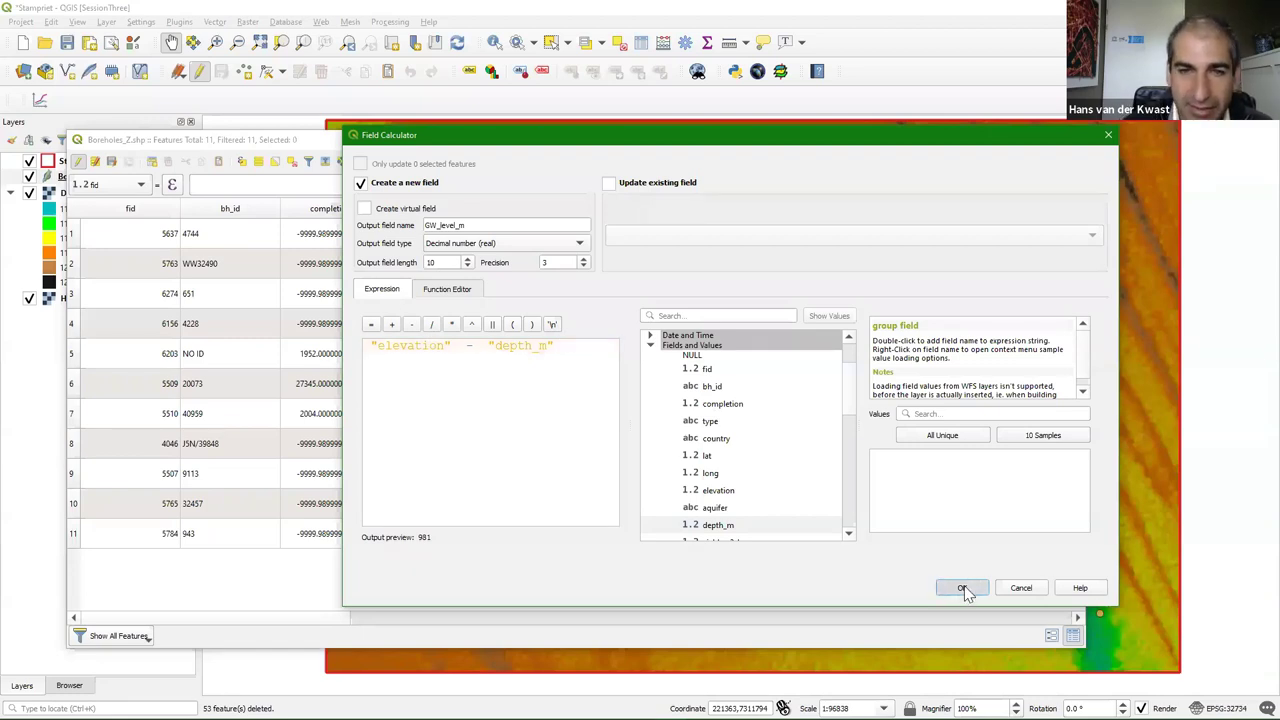
click(963, 589)
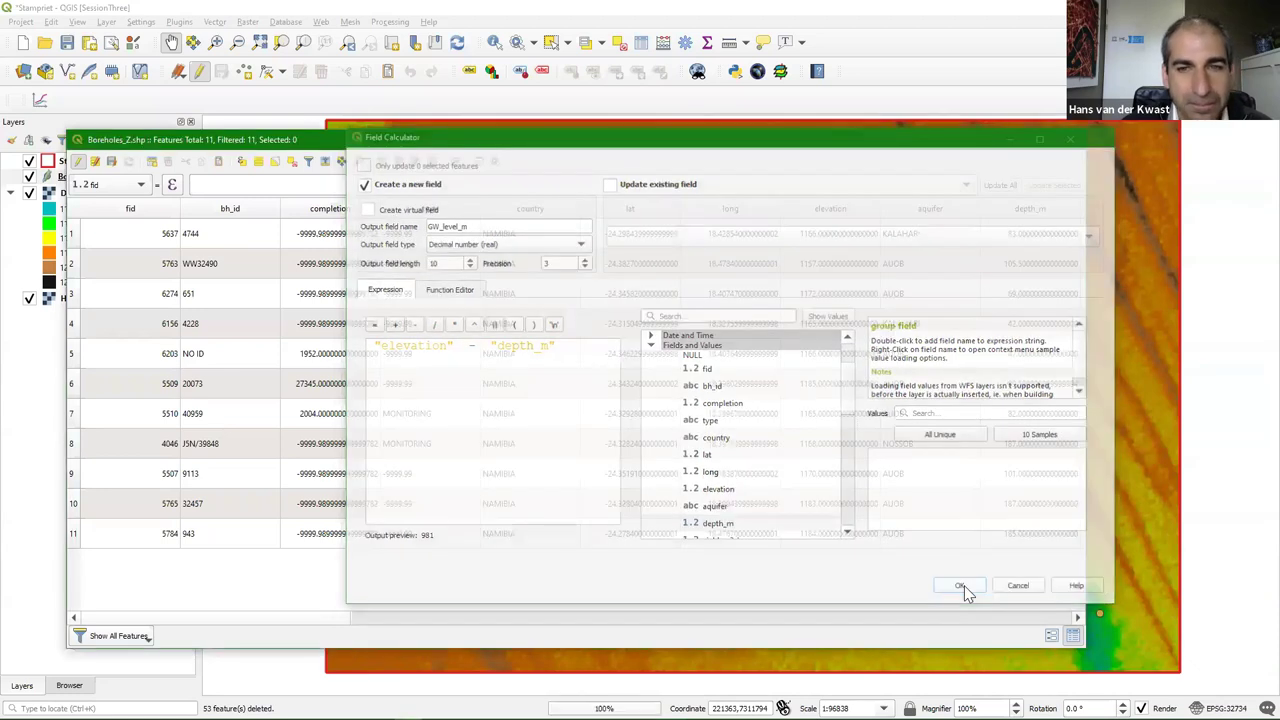
drag(263, 620, 1006, 594)
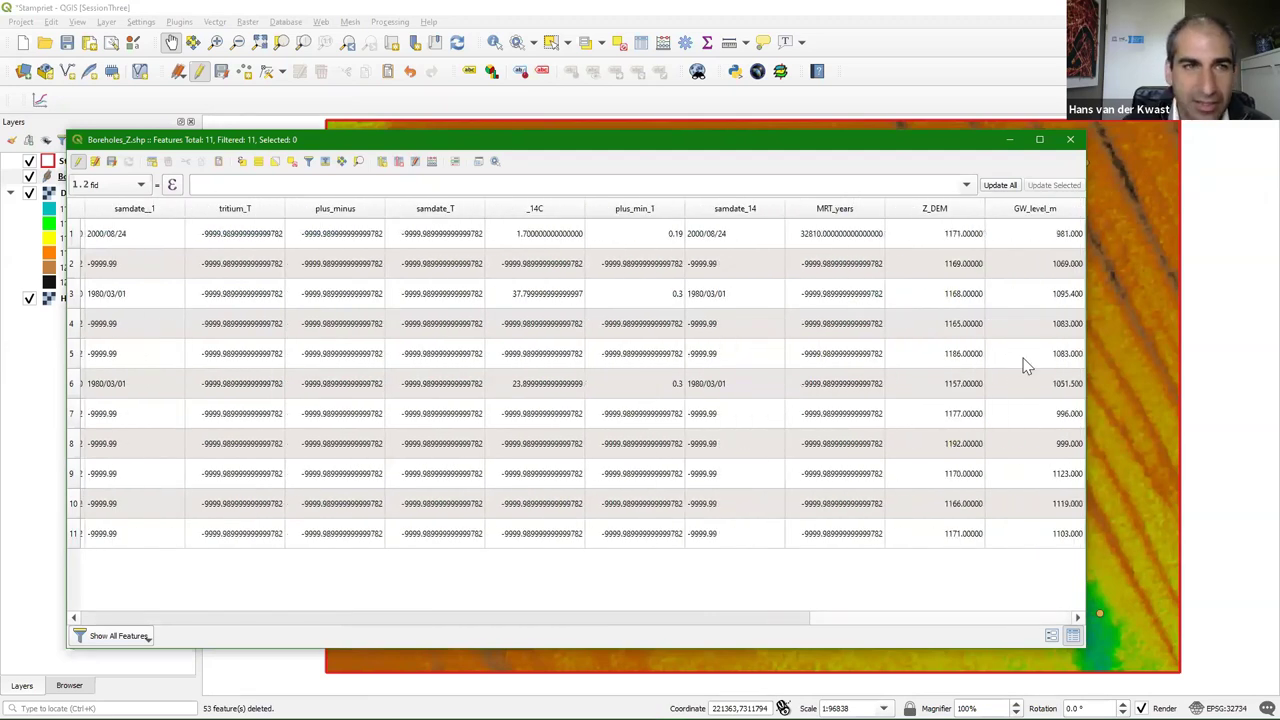
Save the new GW_level_m field and close the boreholes attribute table
click(78, 161)
click(628, 383)
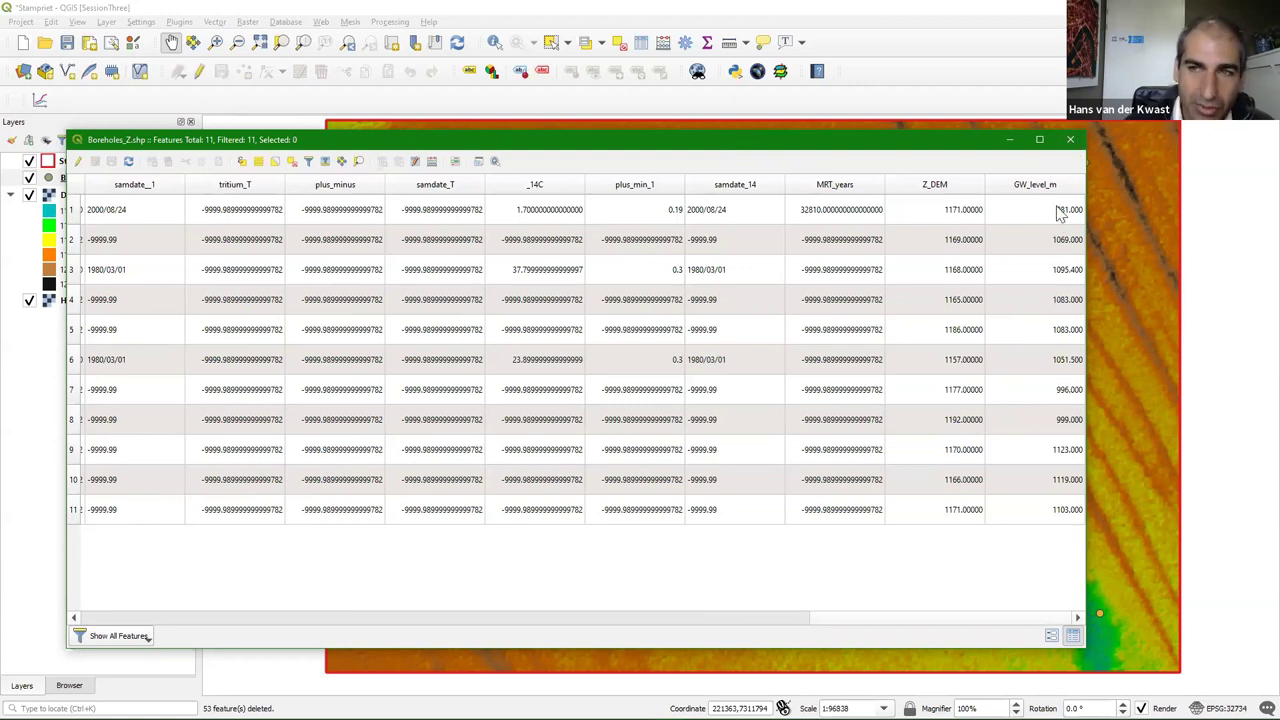
click(1071, 141)
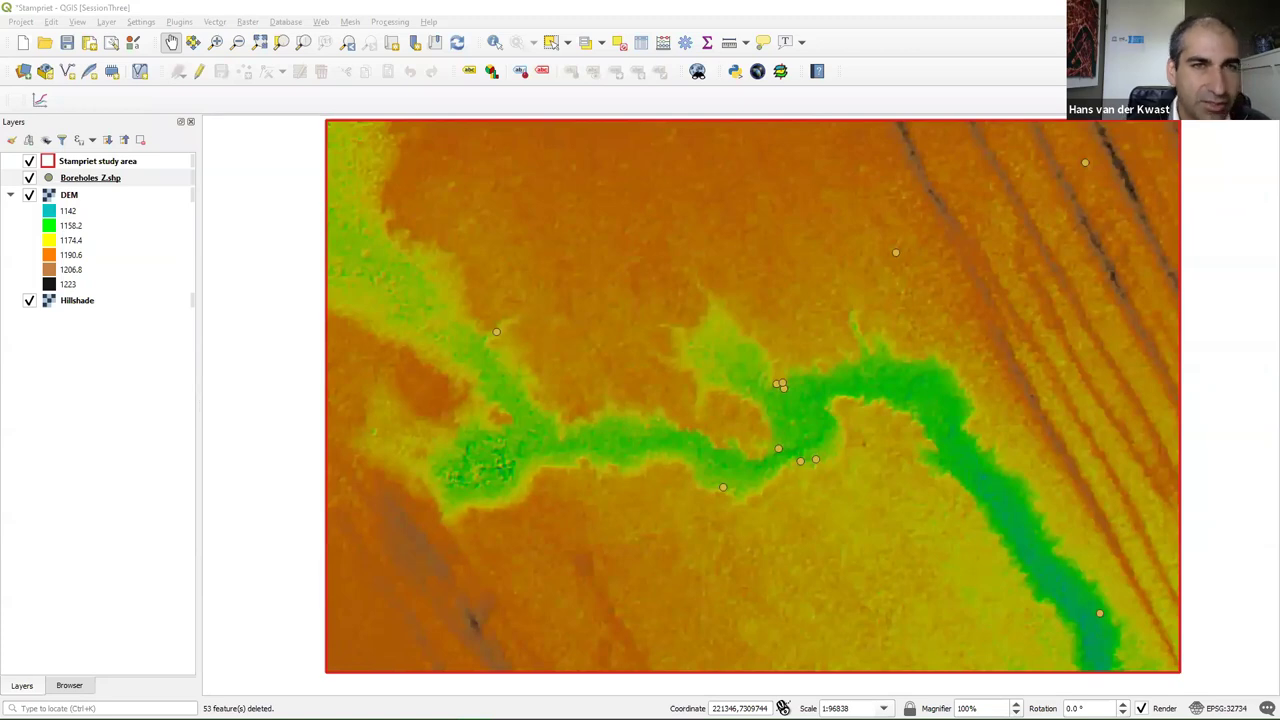
Show the Processing Toolbox and expand Interpolation to reach IDW interpolation
click(389, 21)
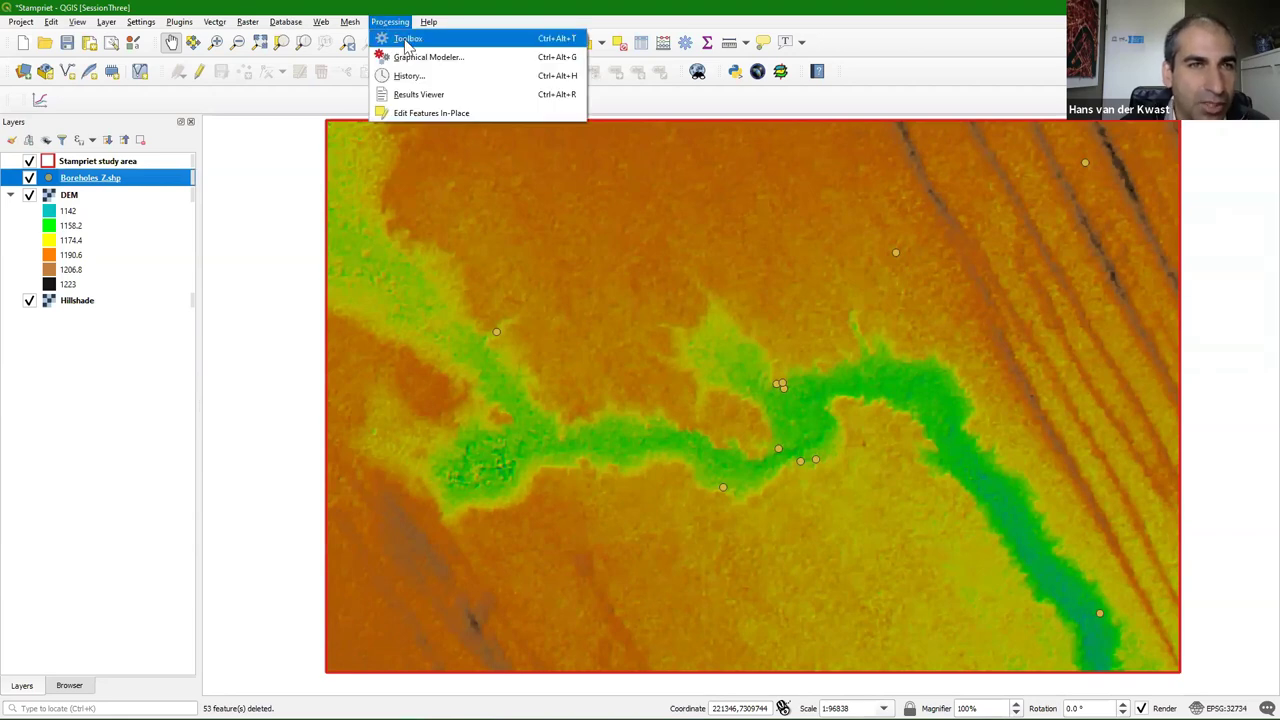
click(408, 40)
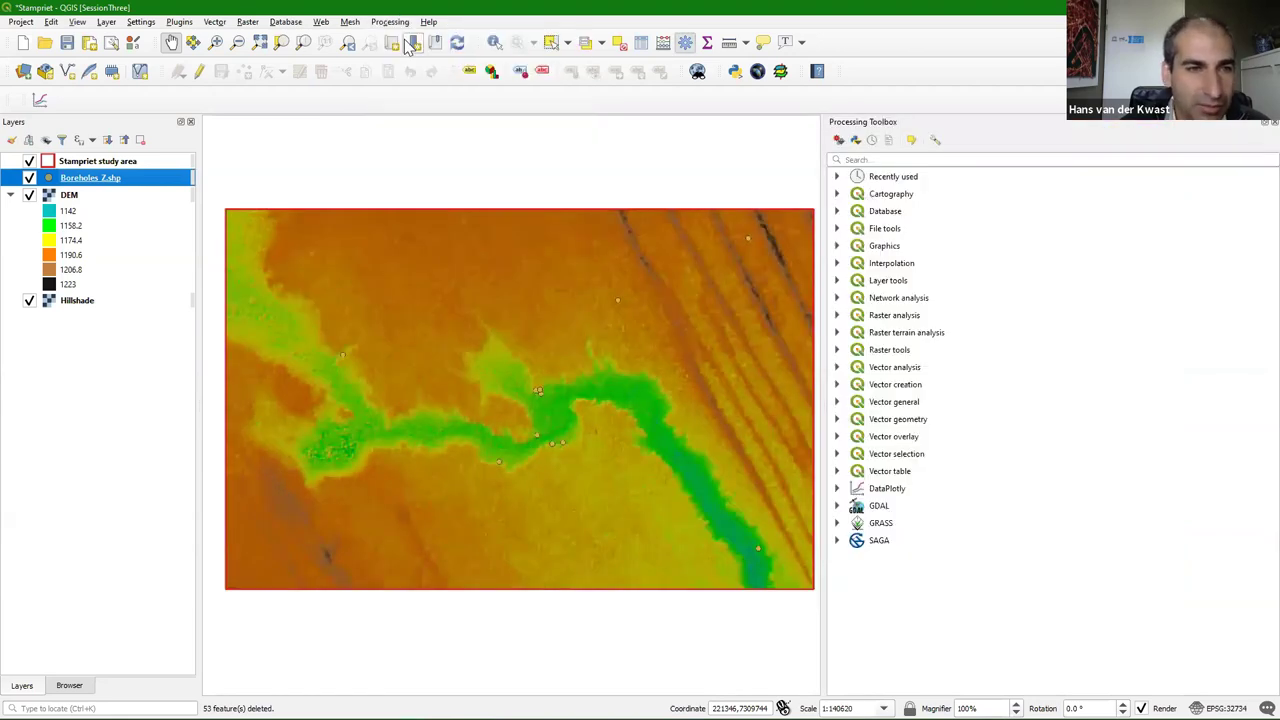
click(247, 22)
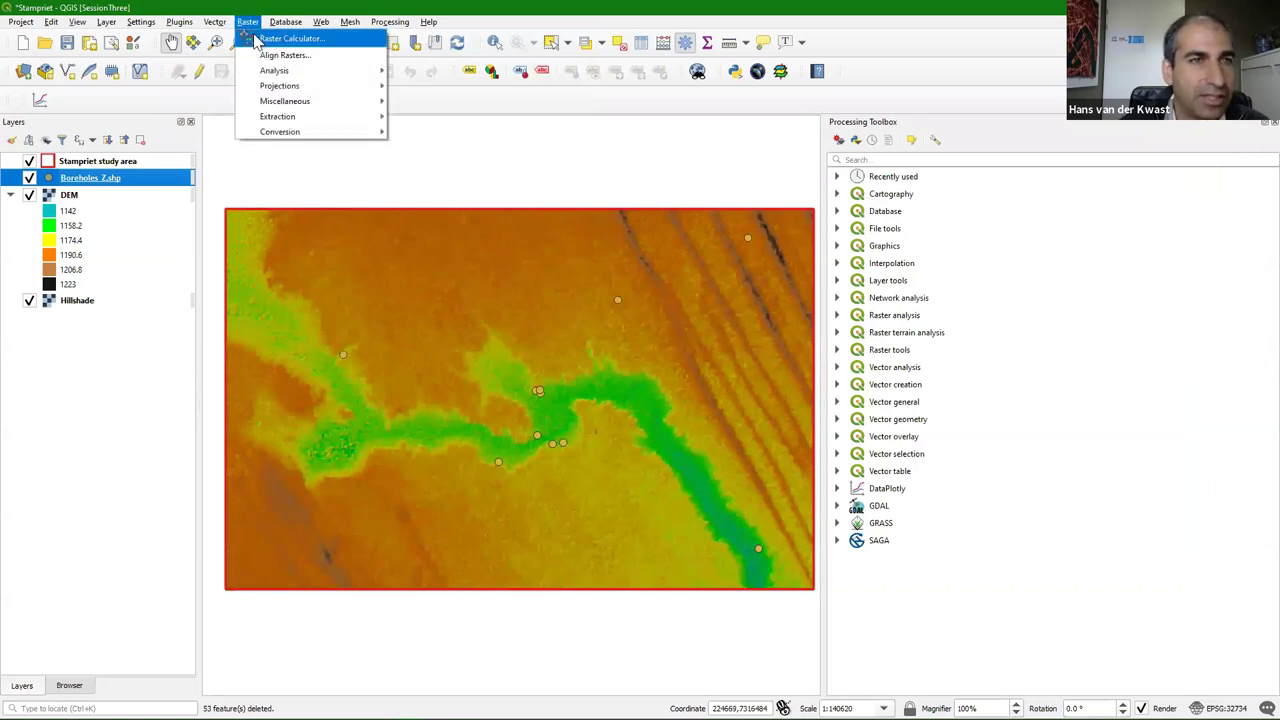
mouse_move(280, 70)
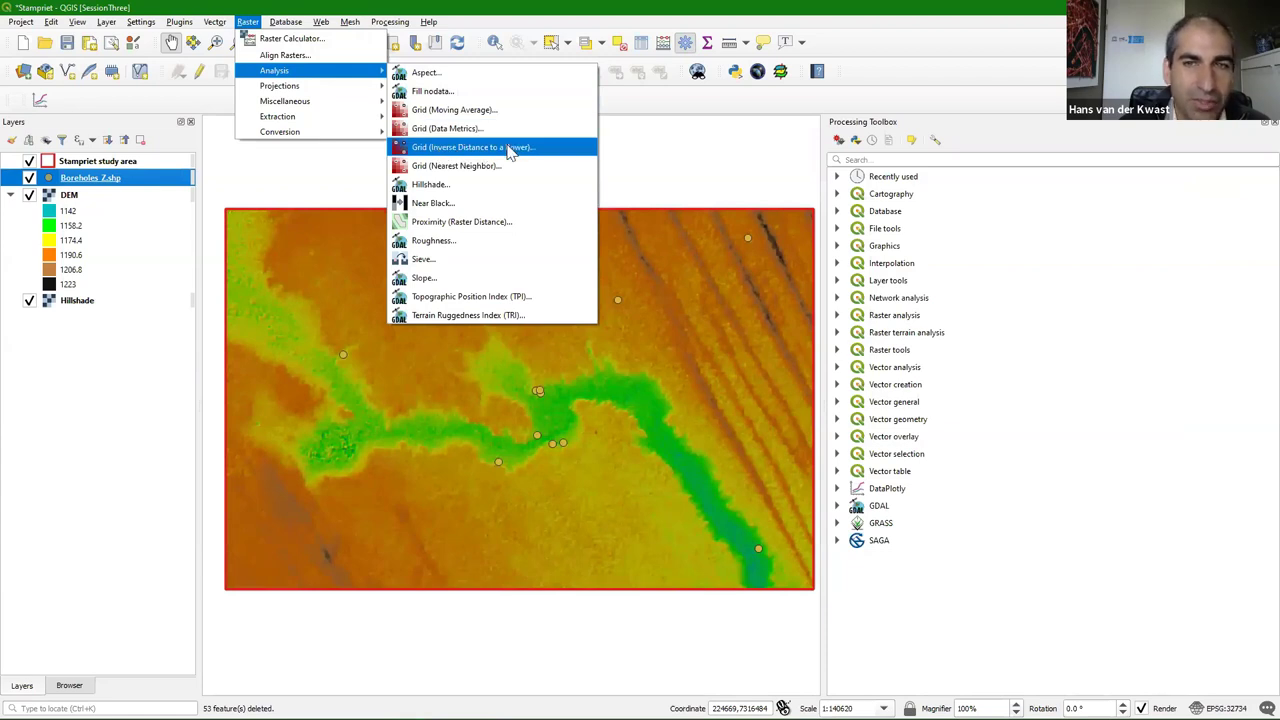
click(868, 68)
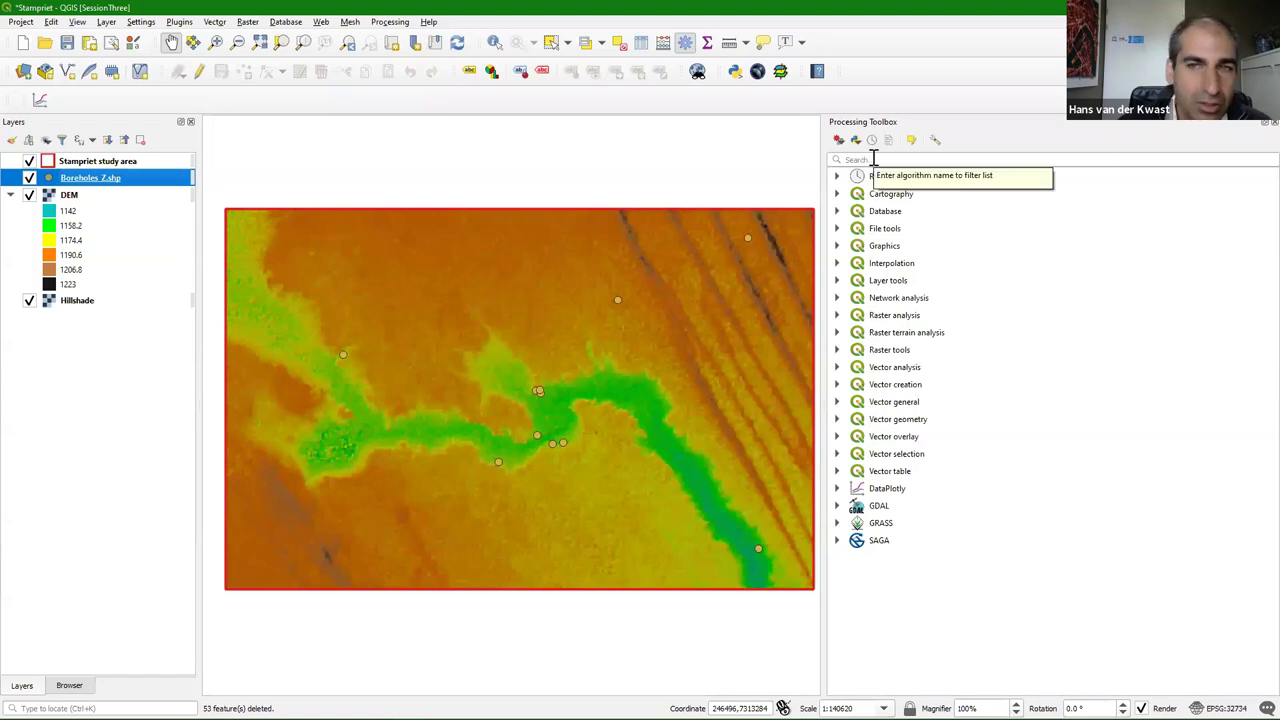
click(837, 263)
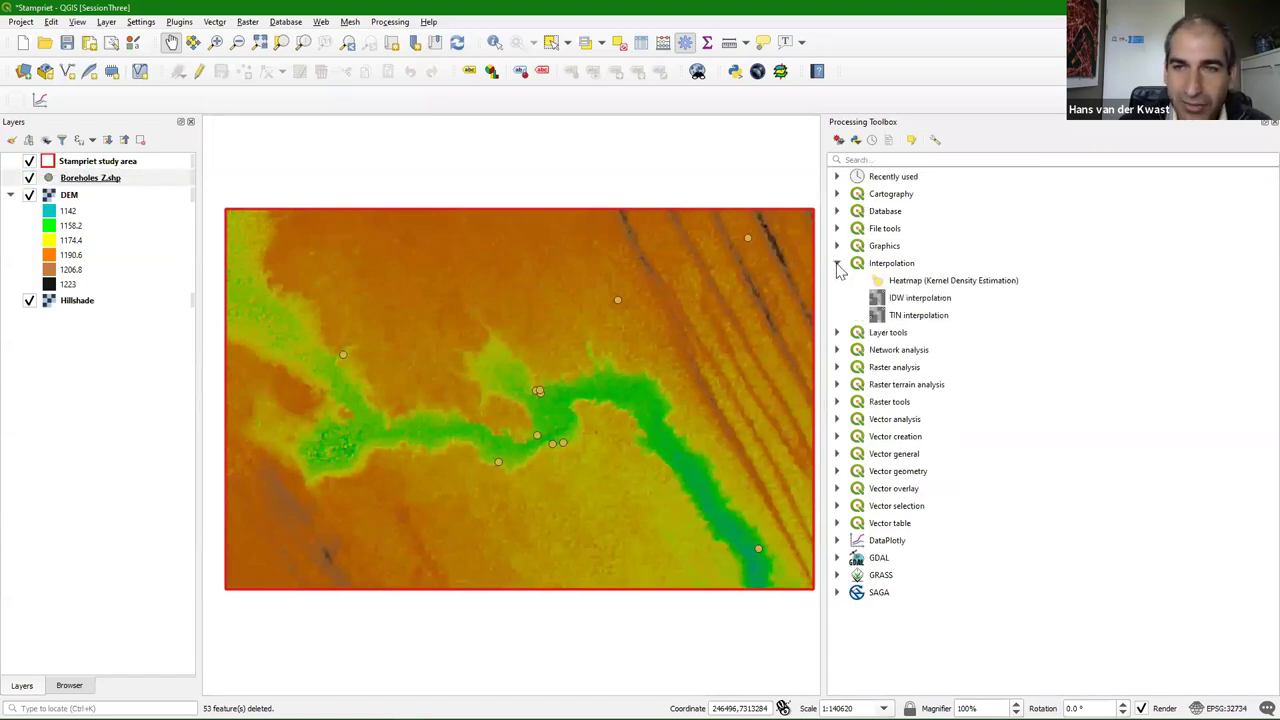
click(938, 300)
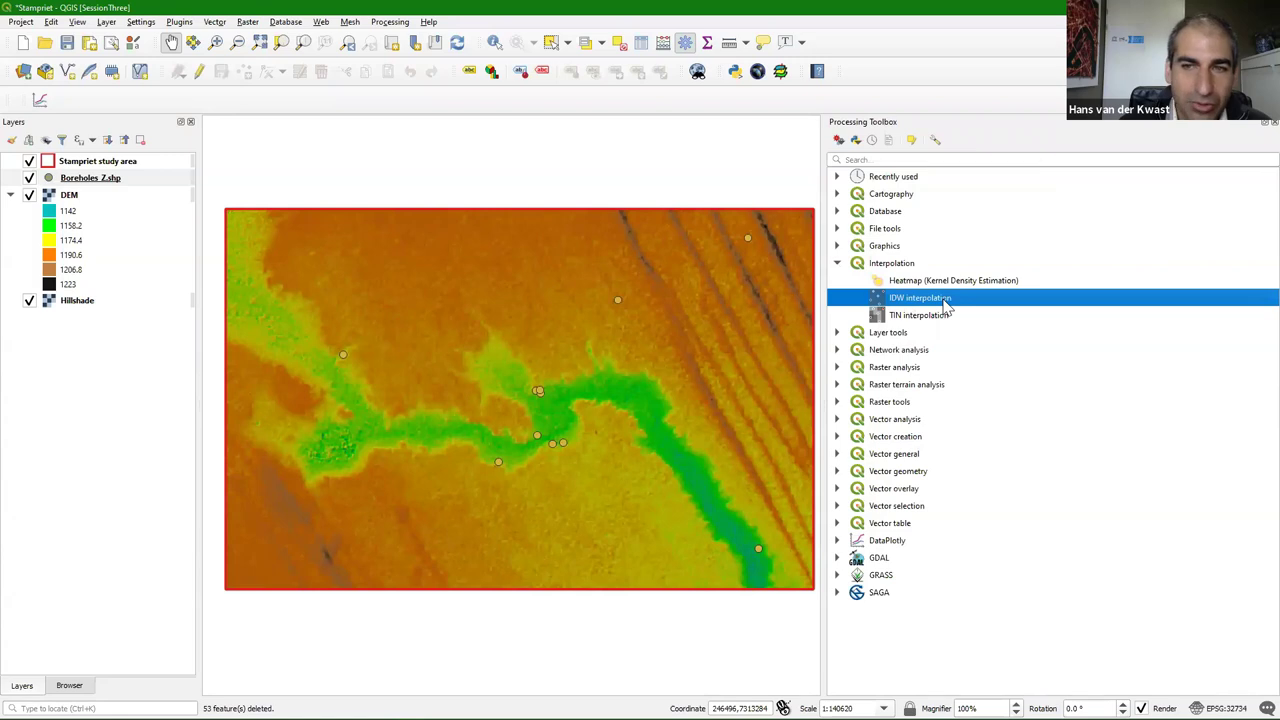
Open IDW interpolation and add Boreholes_Z.shp GW_level_m as the input
double_click(944, 300)
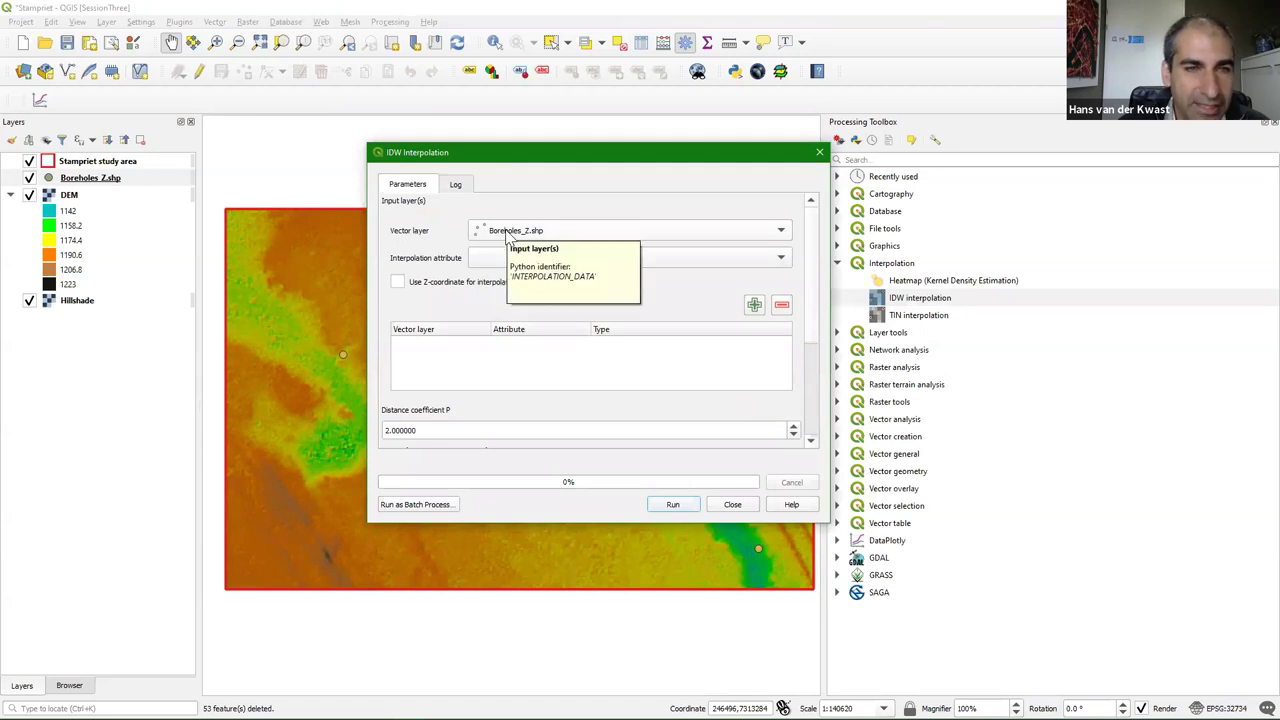
click(752, 259)
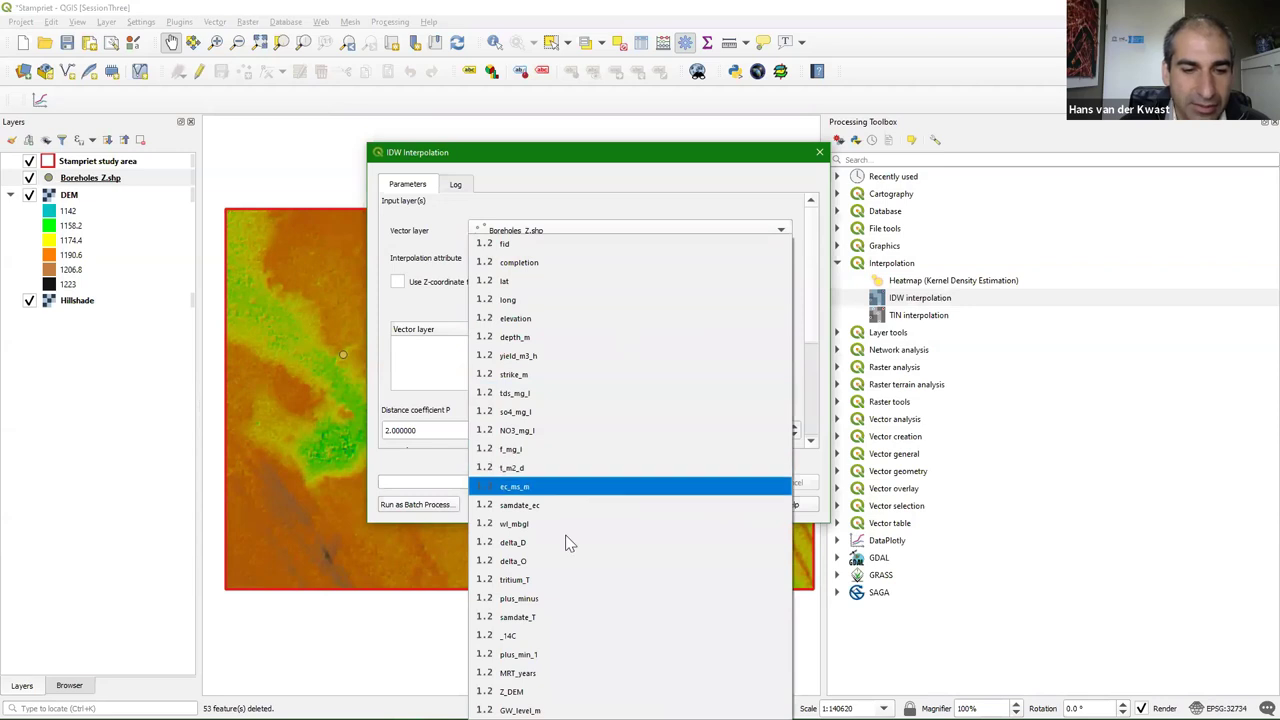
click(530, 710)
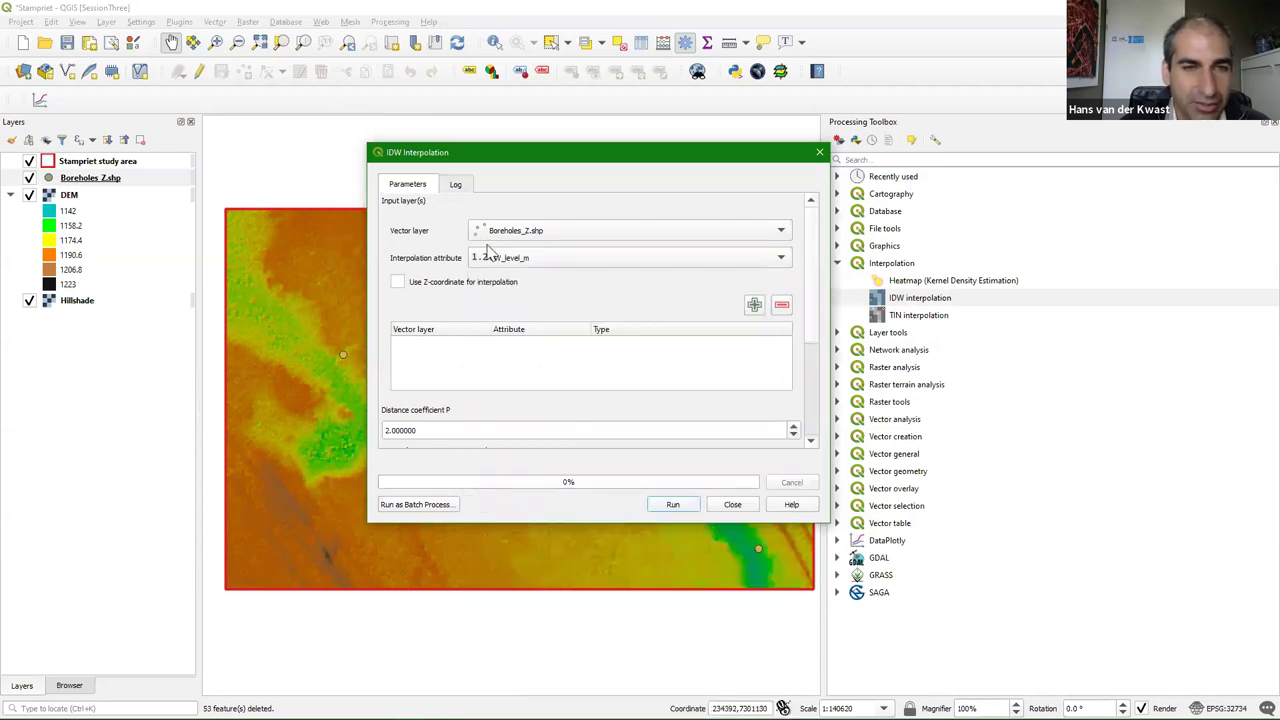
click(755, 307)
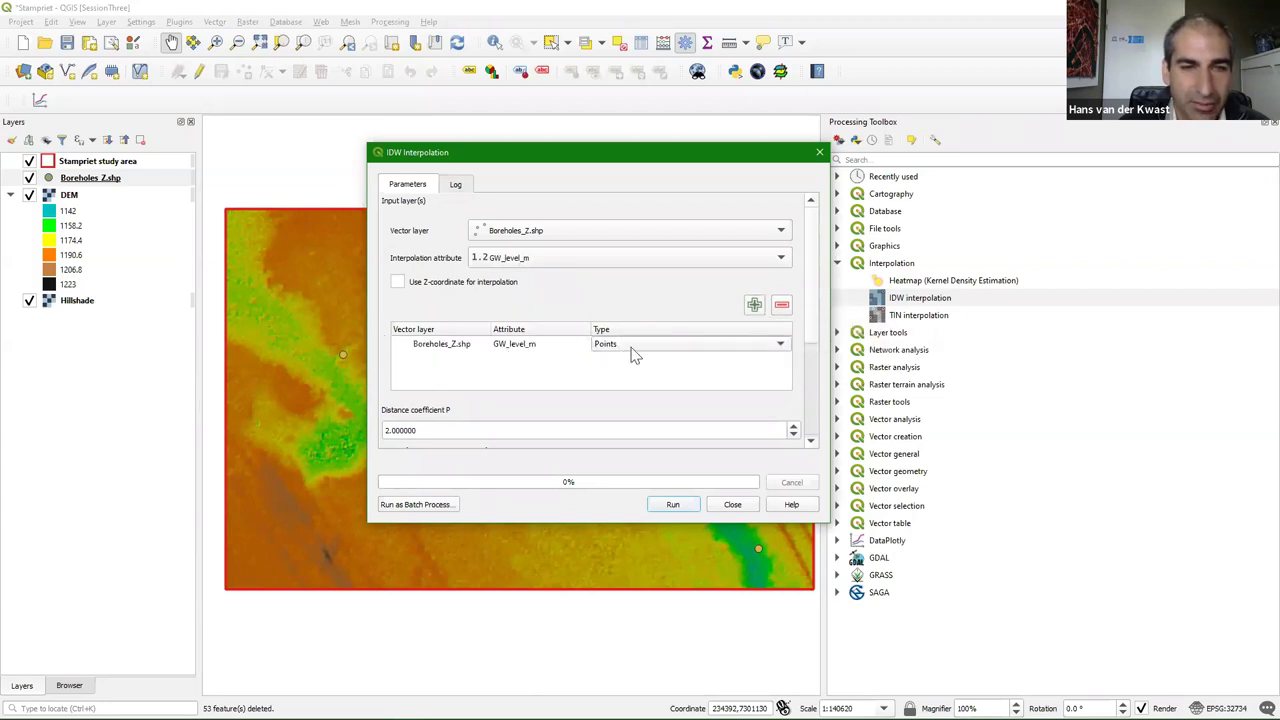
scroll(815, 320, down, 5)
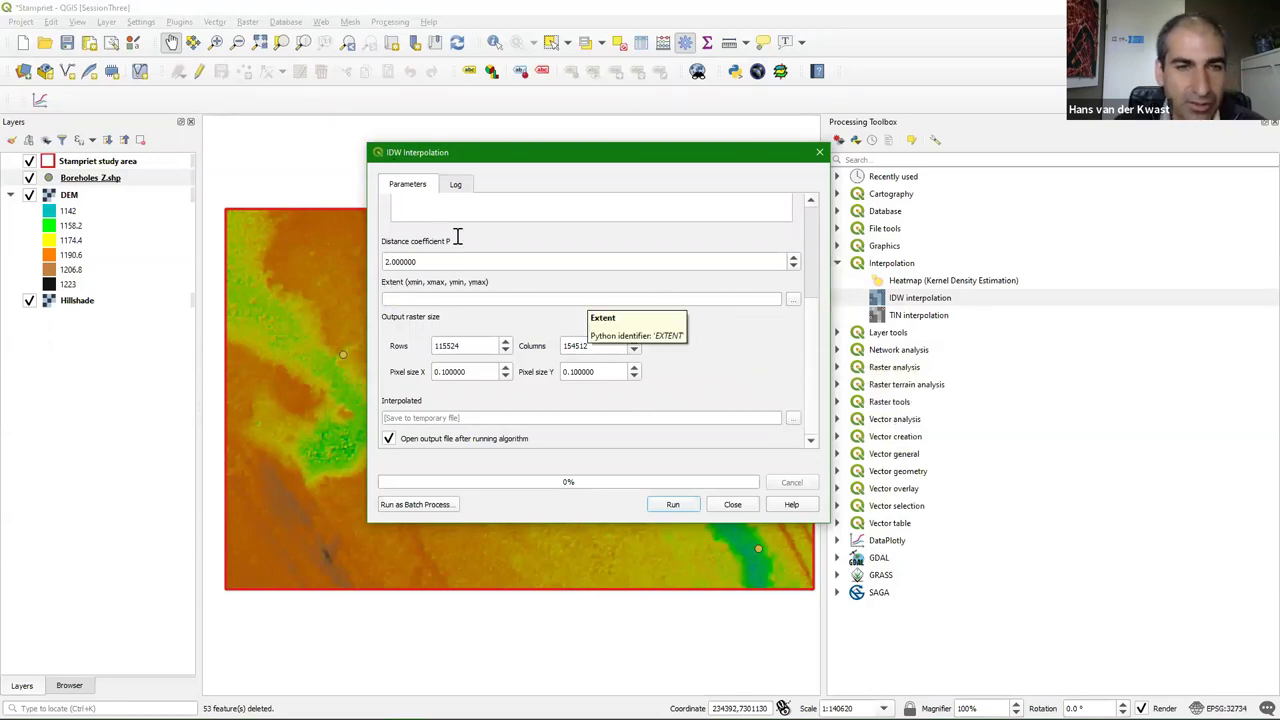
Take the output extent from the Stampriet study area layer
click(794, 300)
click(860, 344)
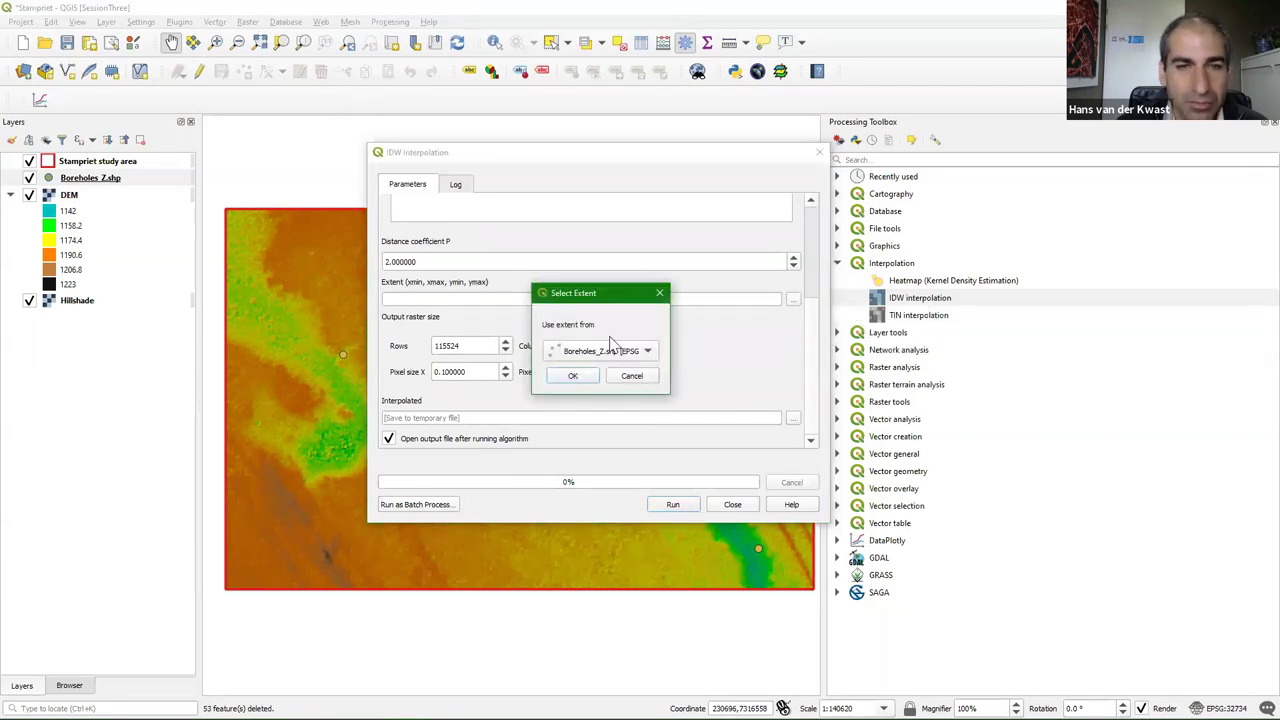
click(610, 350)
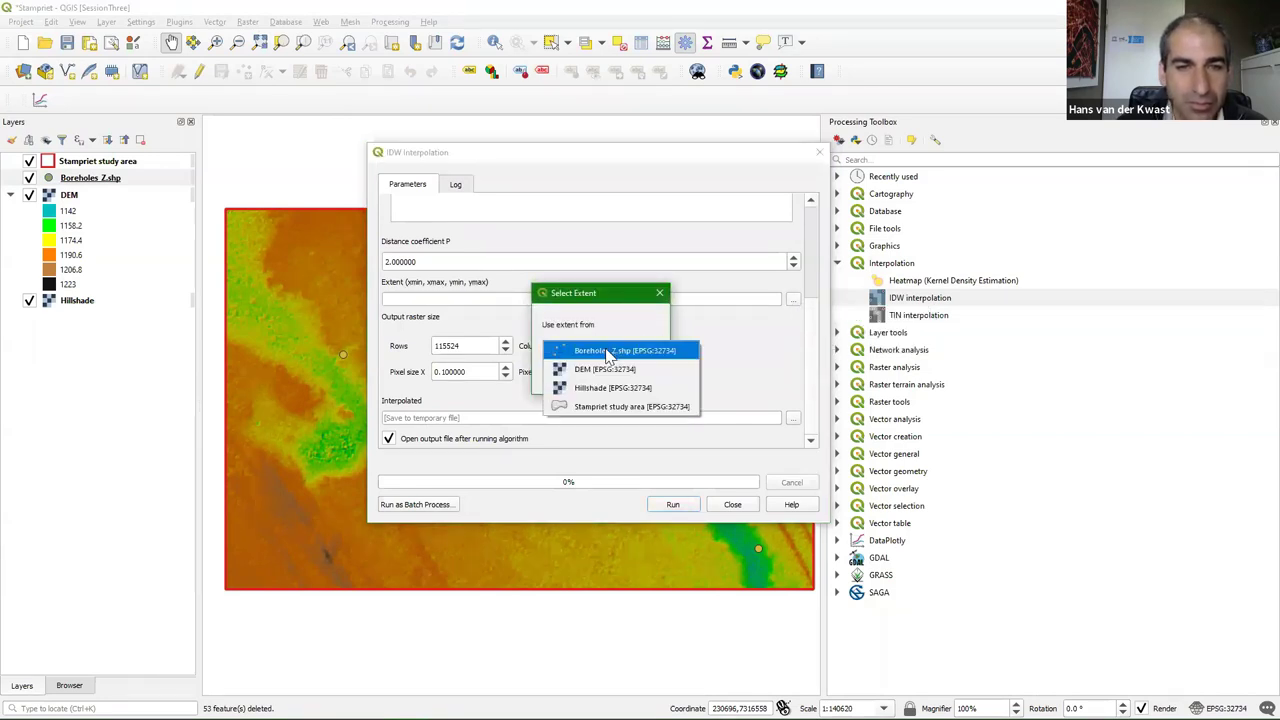
click(610, 407)
click(574, 376)
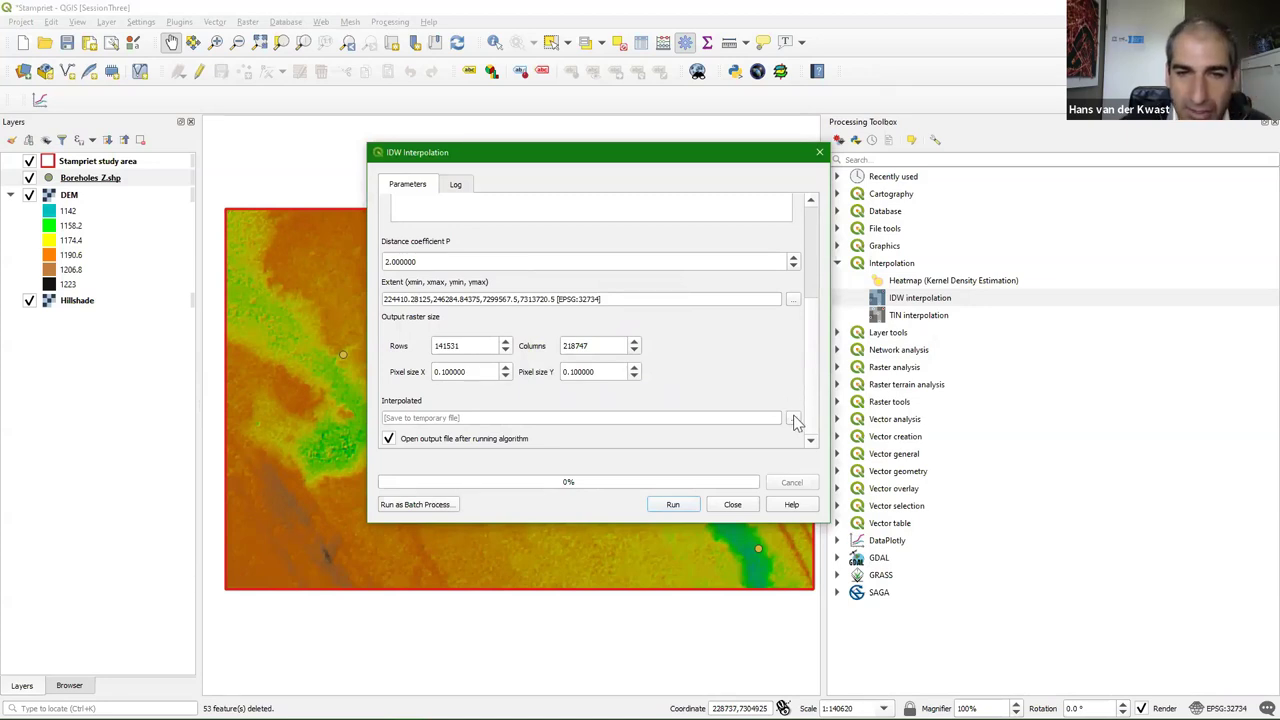
click(793, 418)
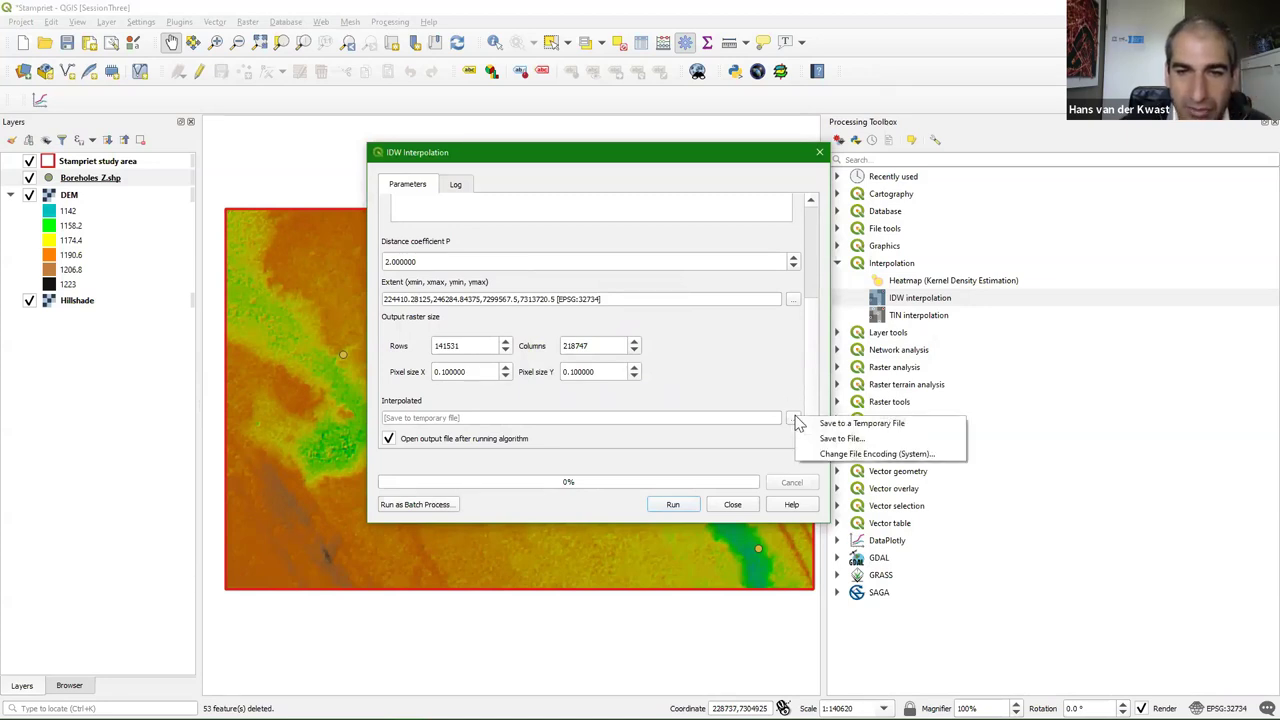
Set the IDW output to save as GW_level_IDW.tif in the Tutorial3 folder
click(845, 441)
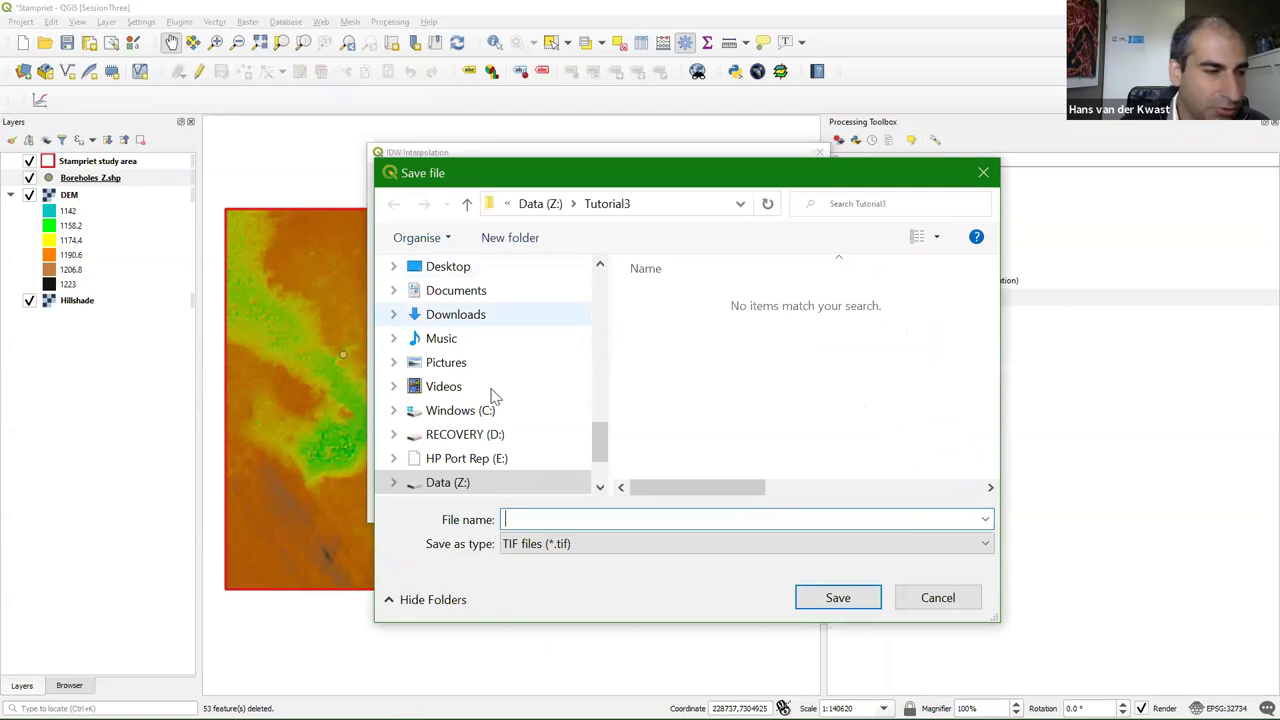
click(595, 545)
click(595, 545)
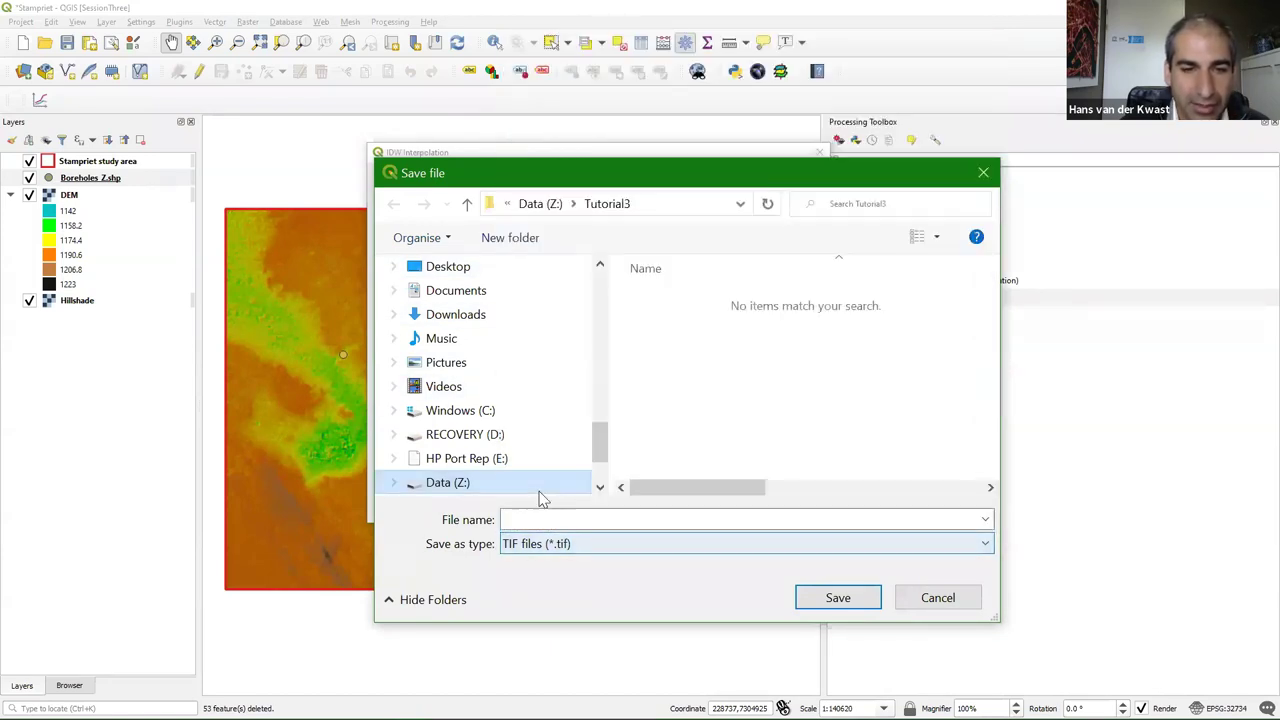
click(535, 519)
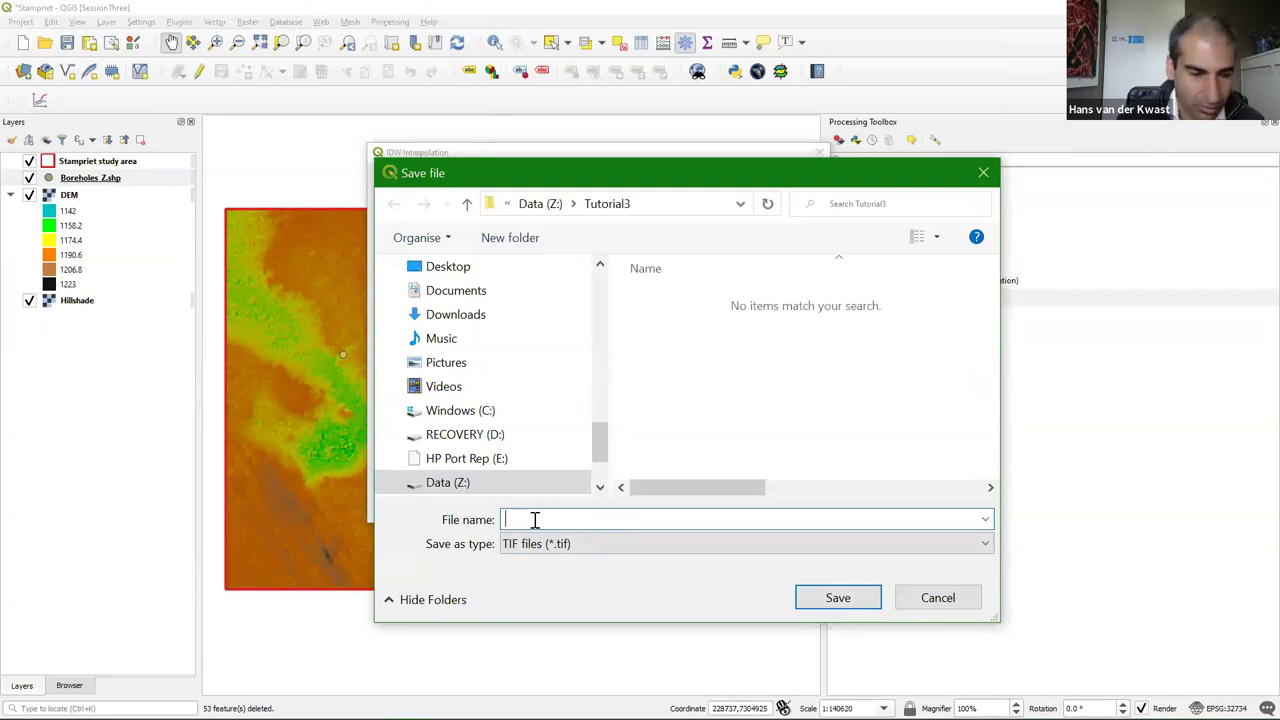
text(GW_)
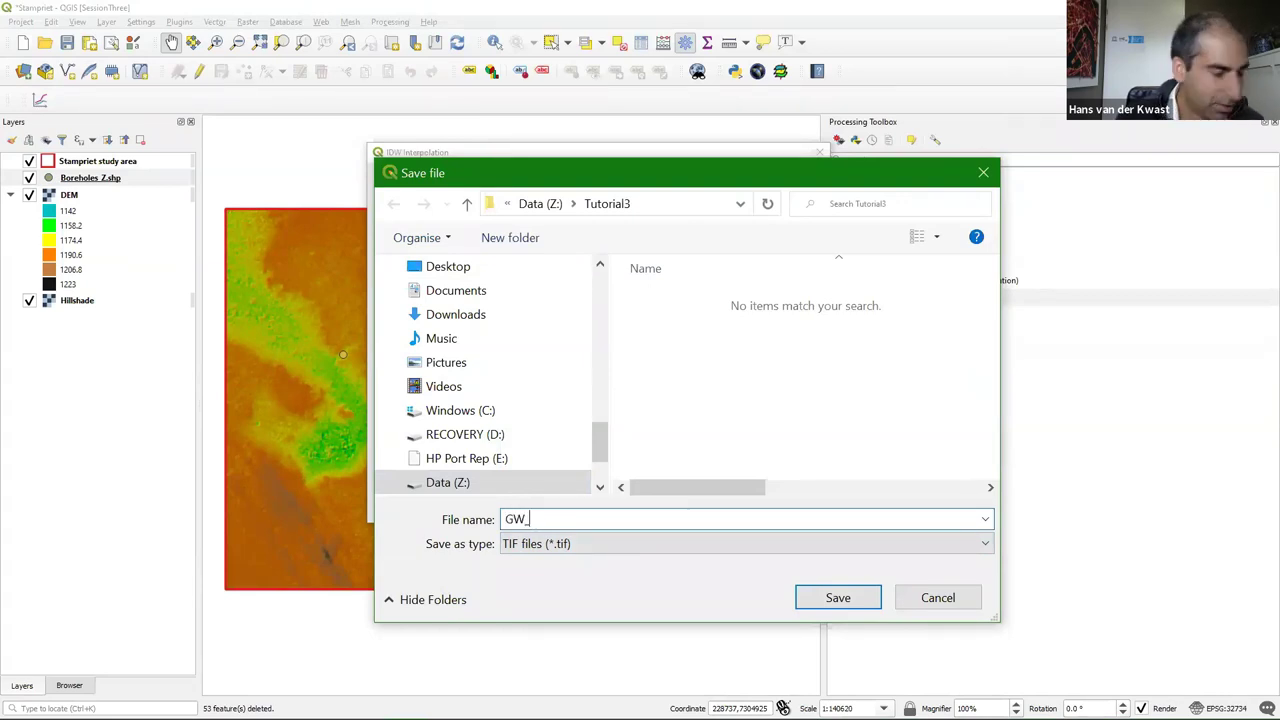
text(level_IDW)
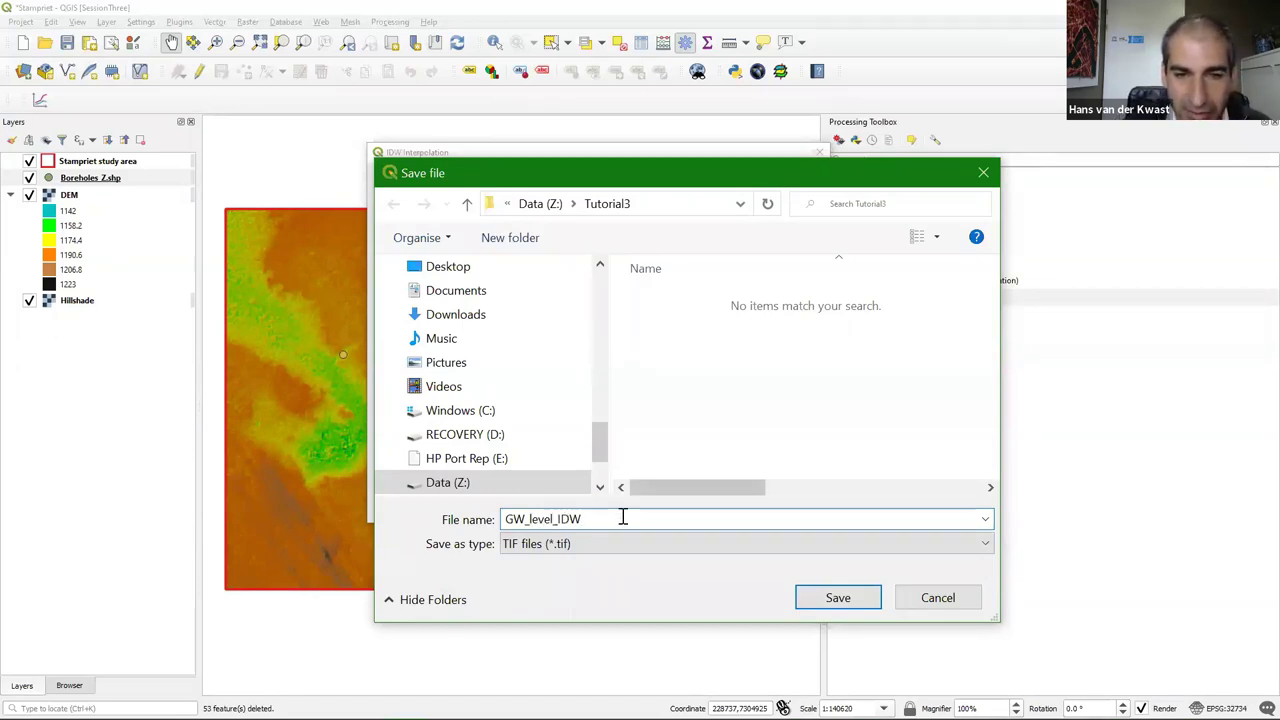
click(838, 598)
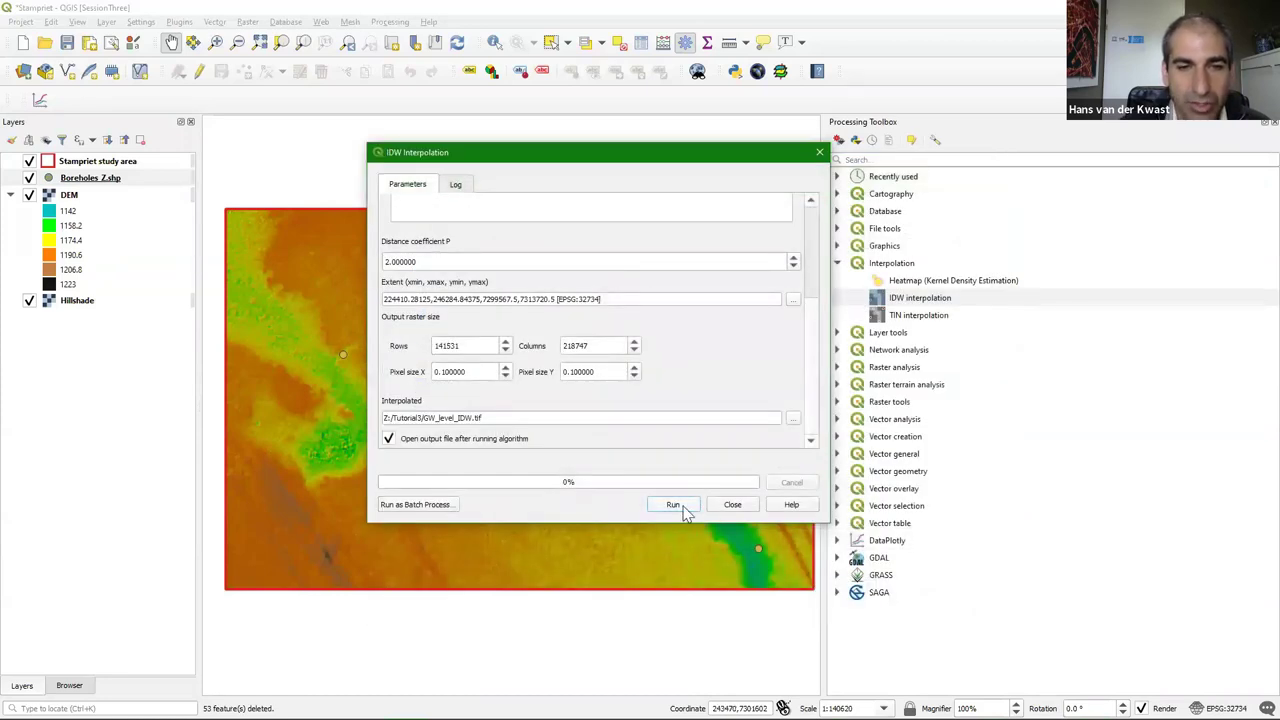
Run IDW interpolation with pixel size X and Y of 30, then select GW_level_IDW
drag(490, 372, 428, 373)
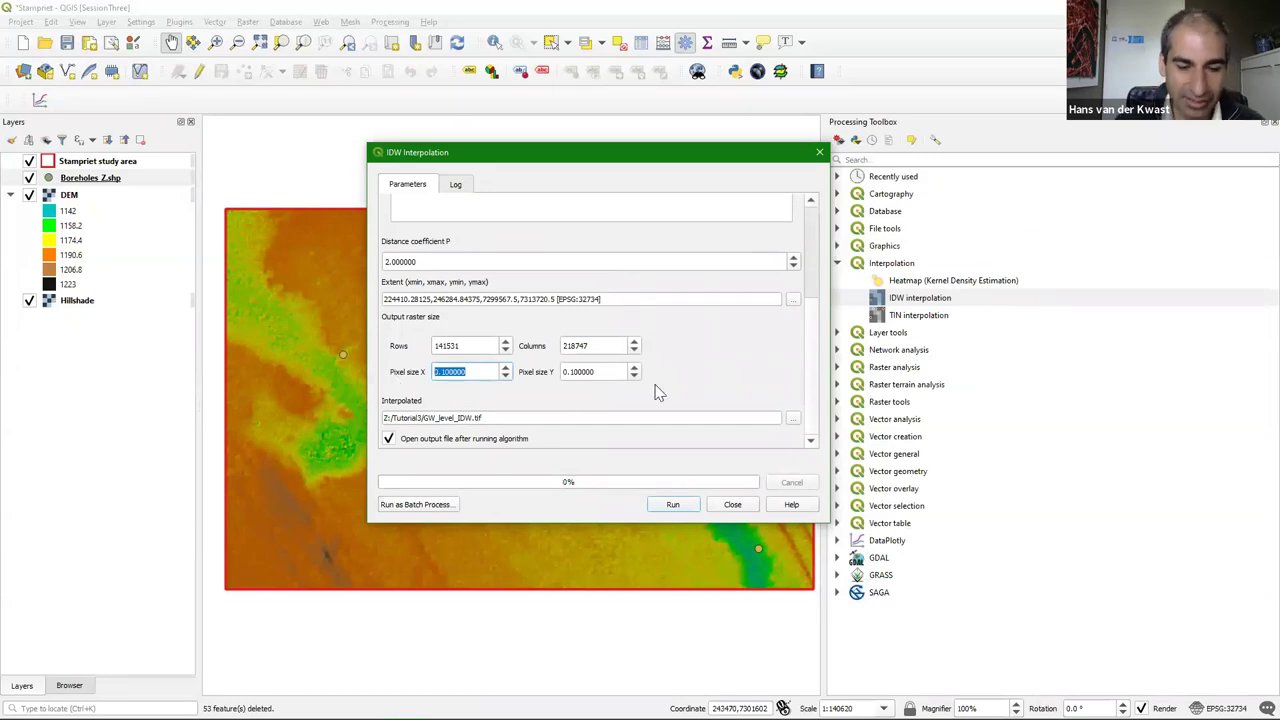
text(30)
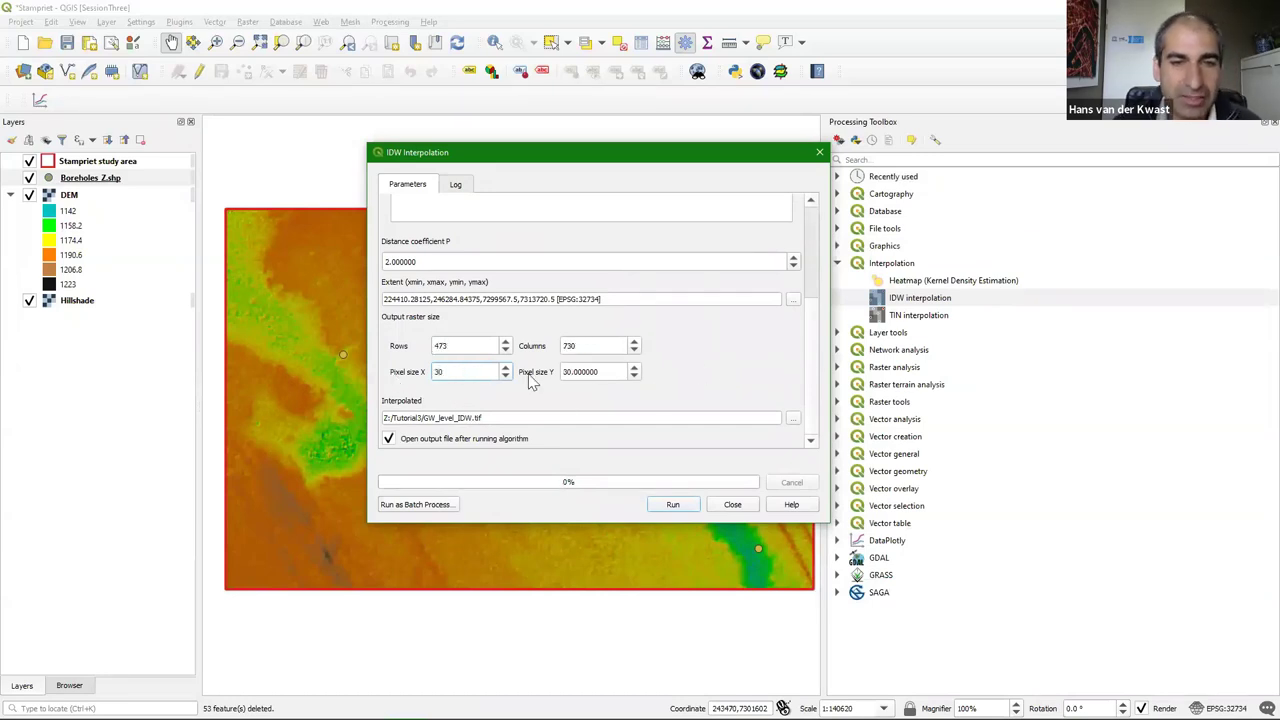
click(617, 371)
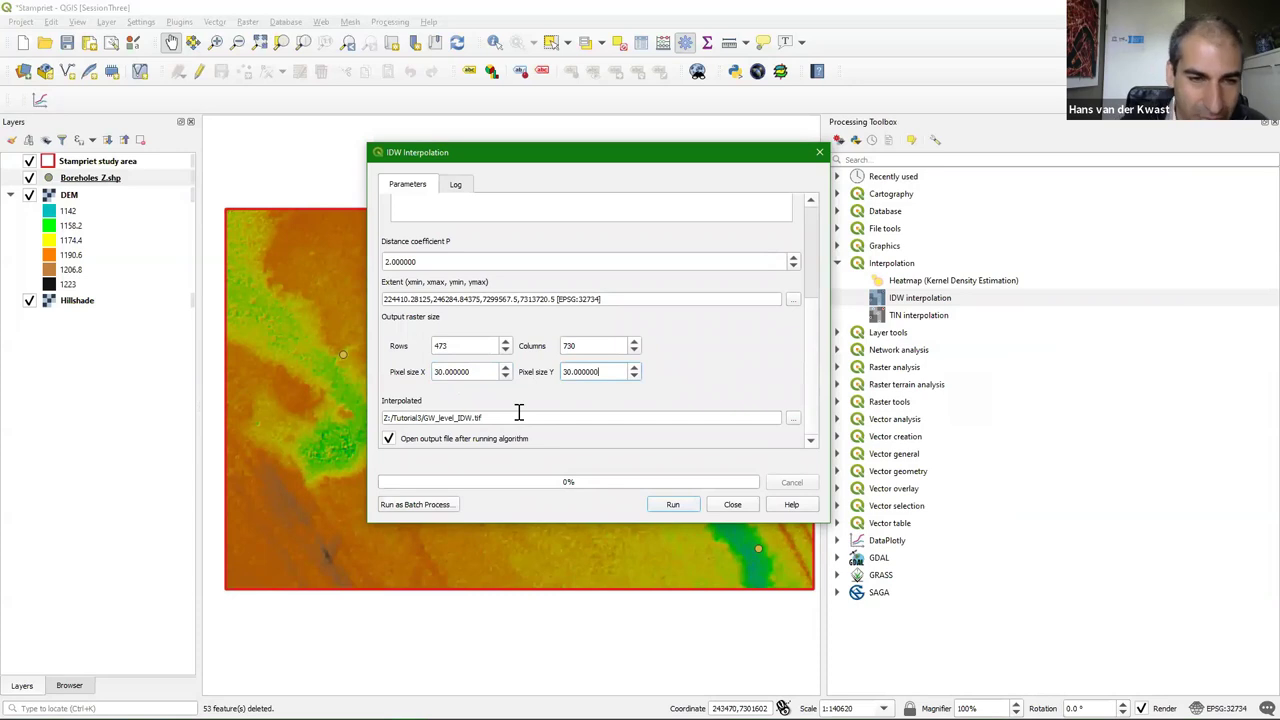
click(673, 506)
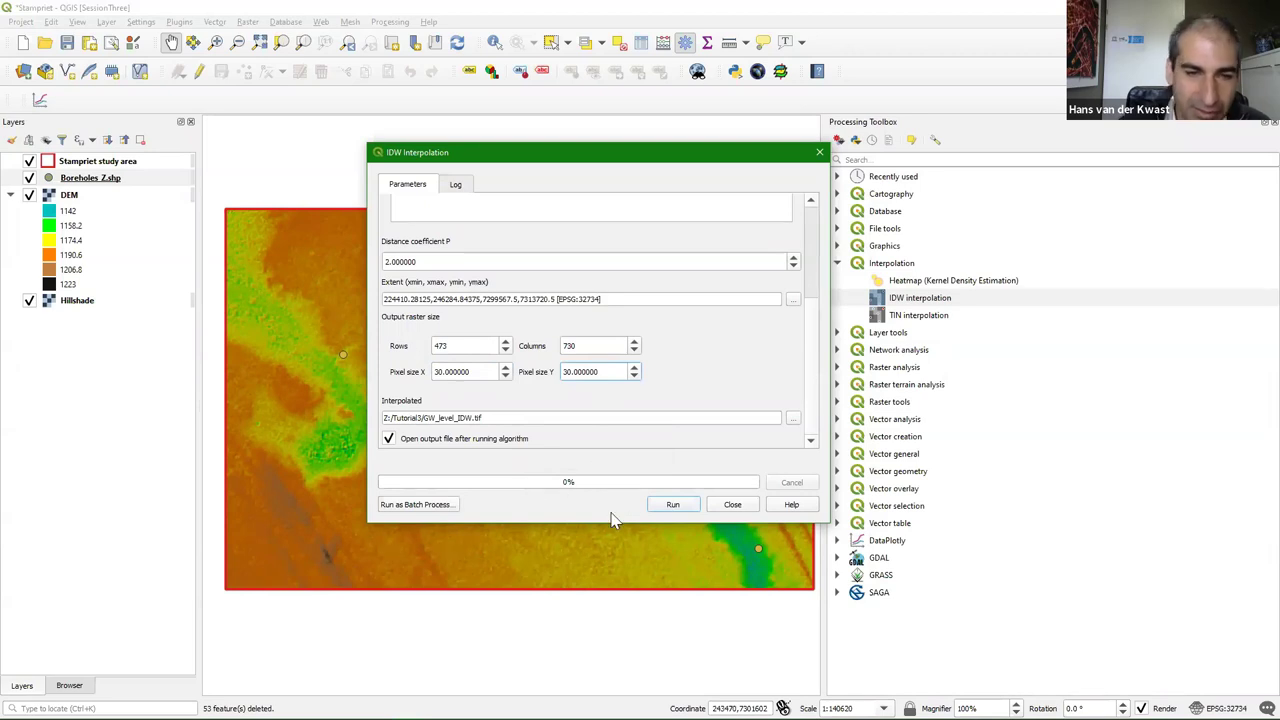
click(673, 505)
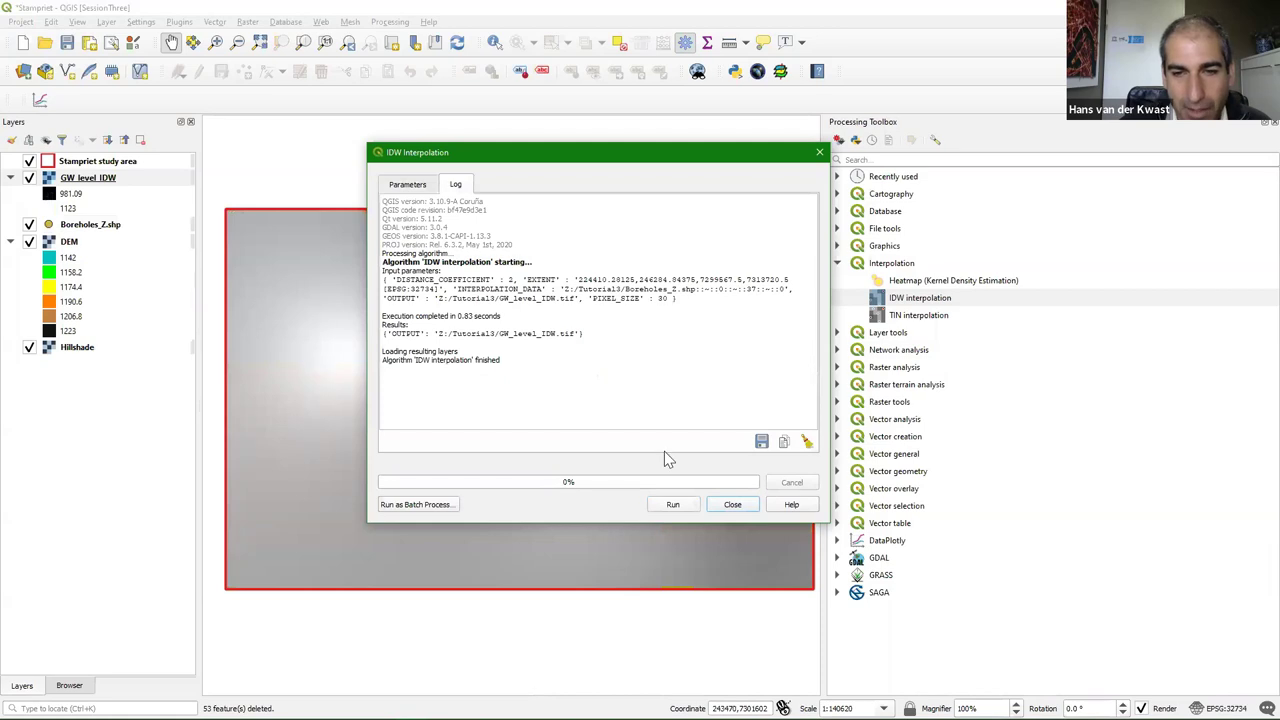
click(732, 505)
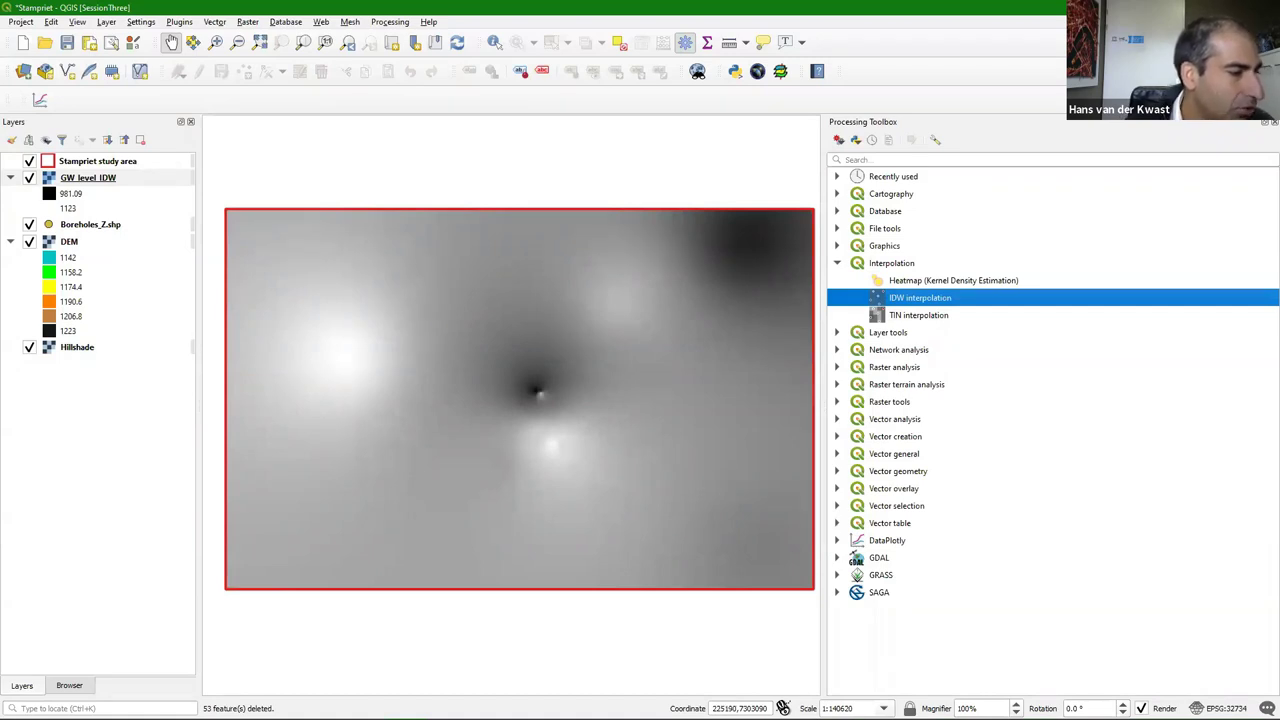
click(80, 177)
Render GW_level_IDW as singleband pseudocolor with RdYlBu, and move Boreholes_Z.shp to the top
click(12, 141)
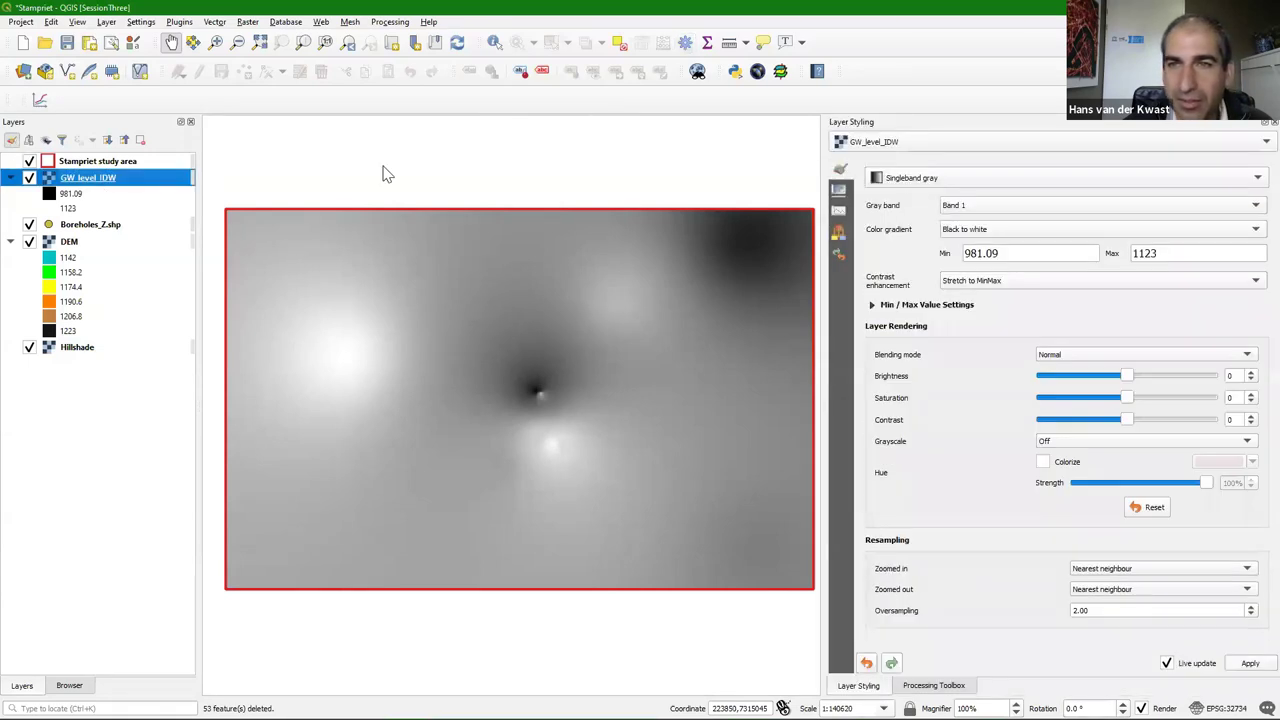
click(909, 180)
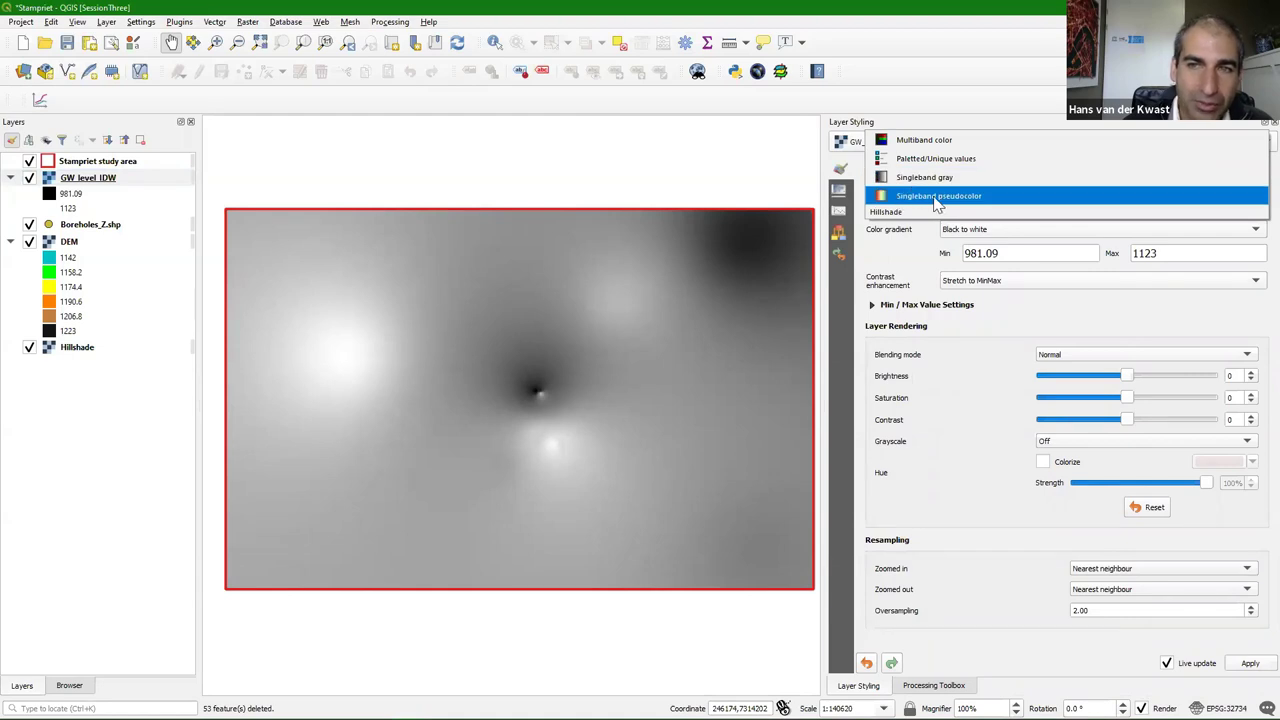
click(930, 197)
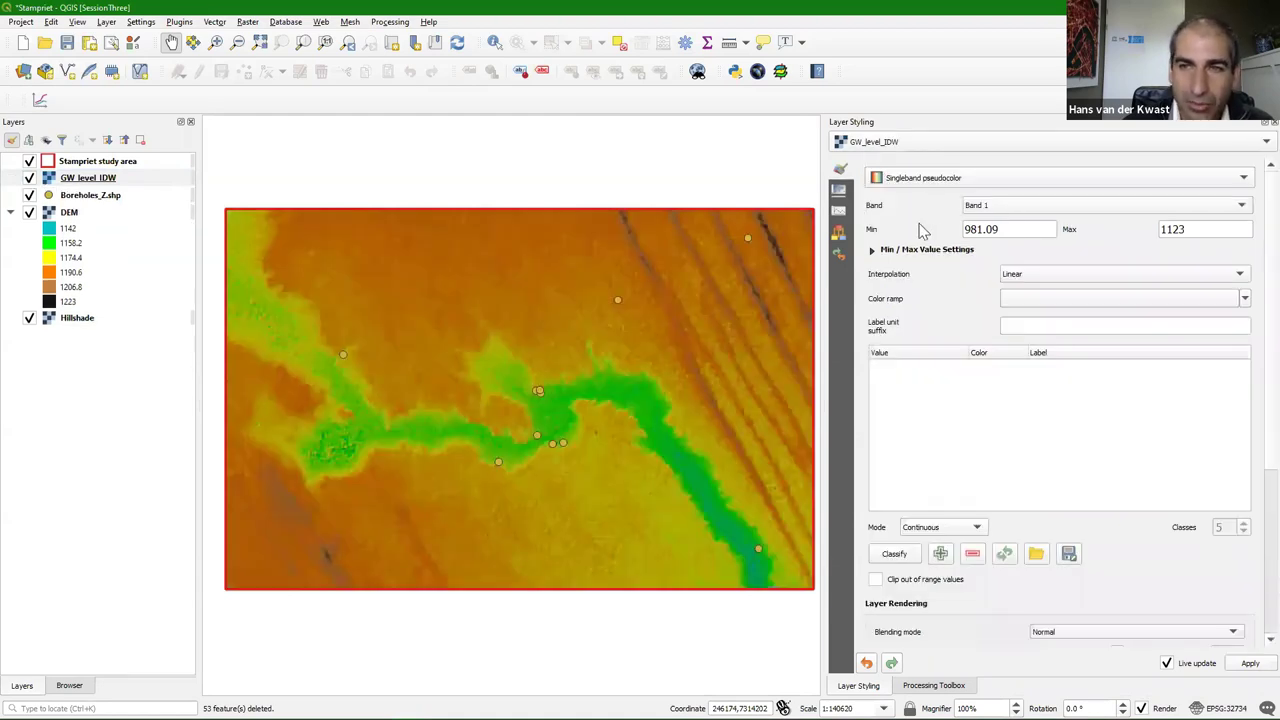
click(1245, 300)
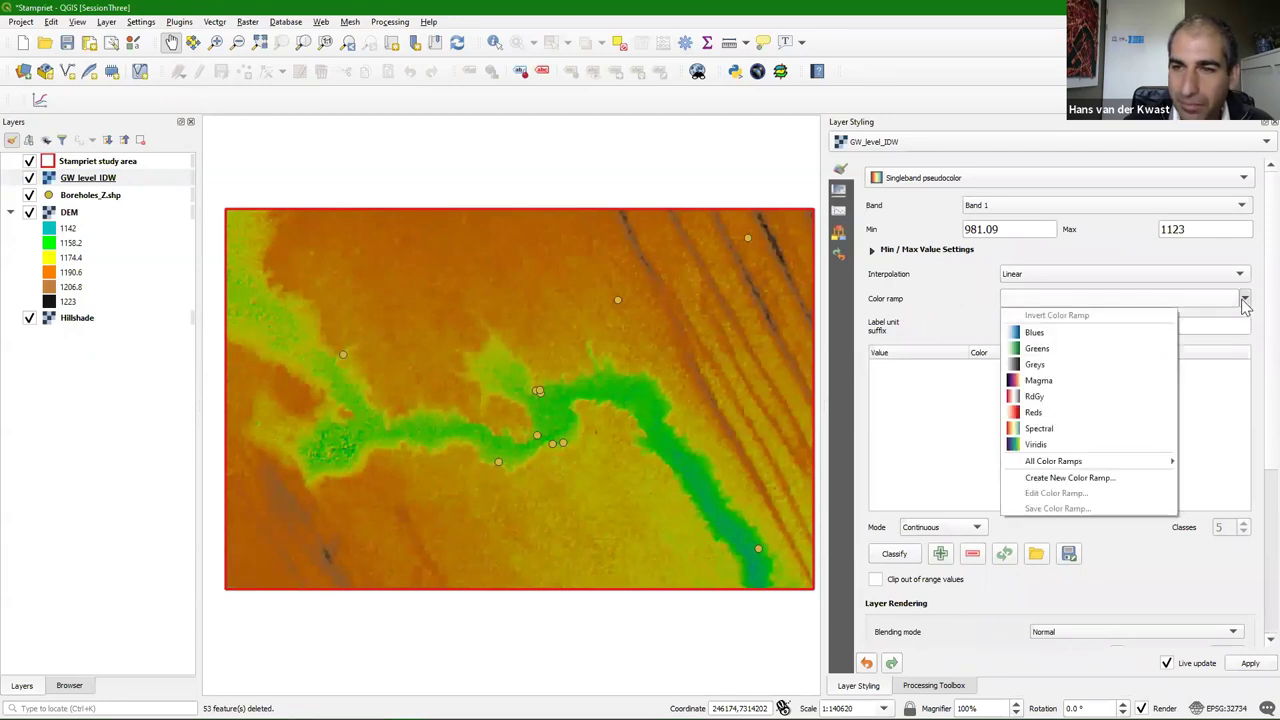
mouse_move(1110, 462)
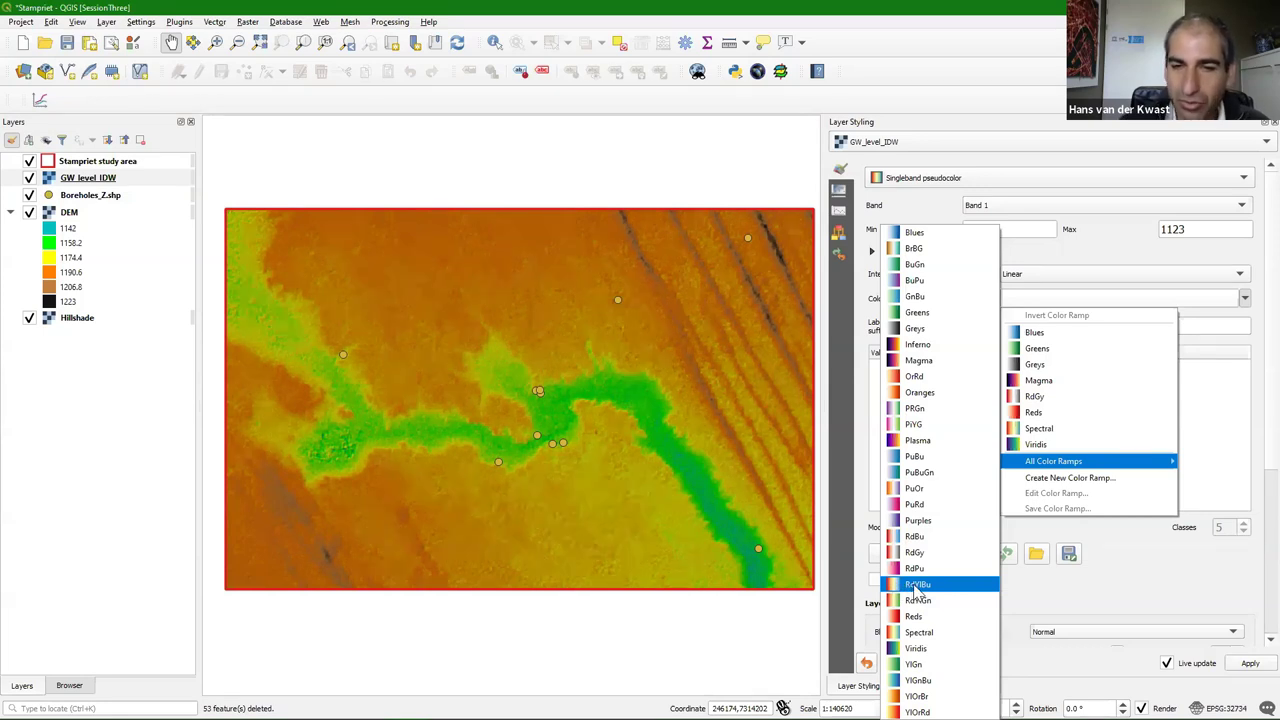
click(917, 586)
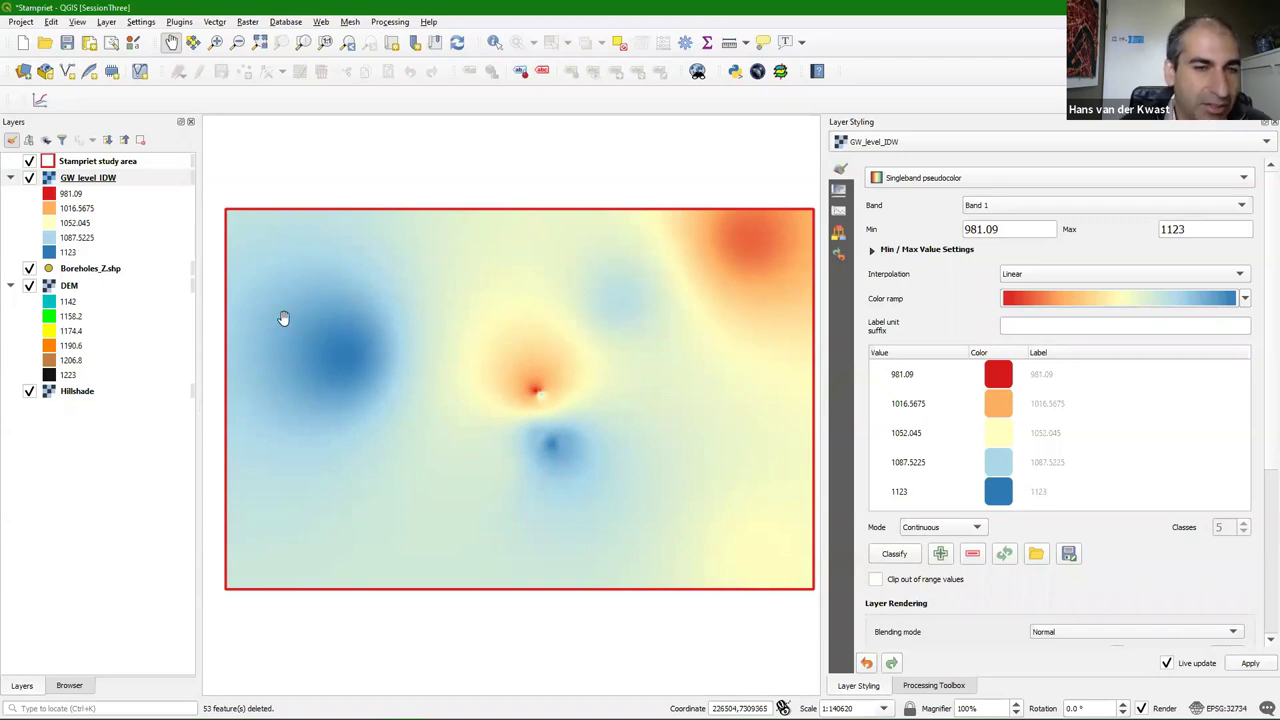
click(90, 268)
drag(128, 163, 128, 161)
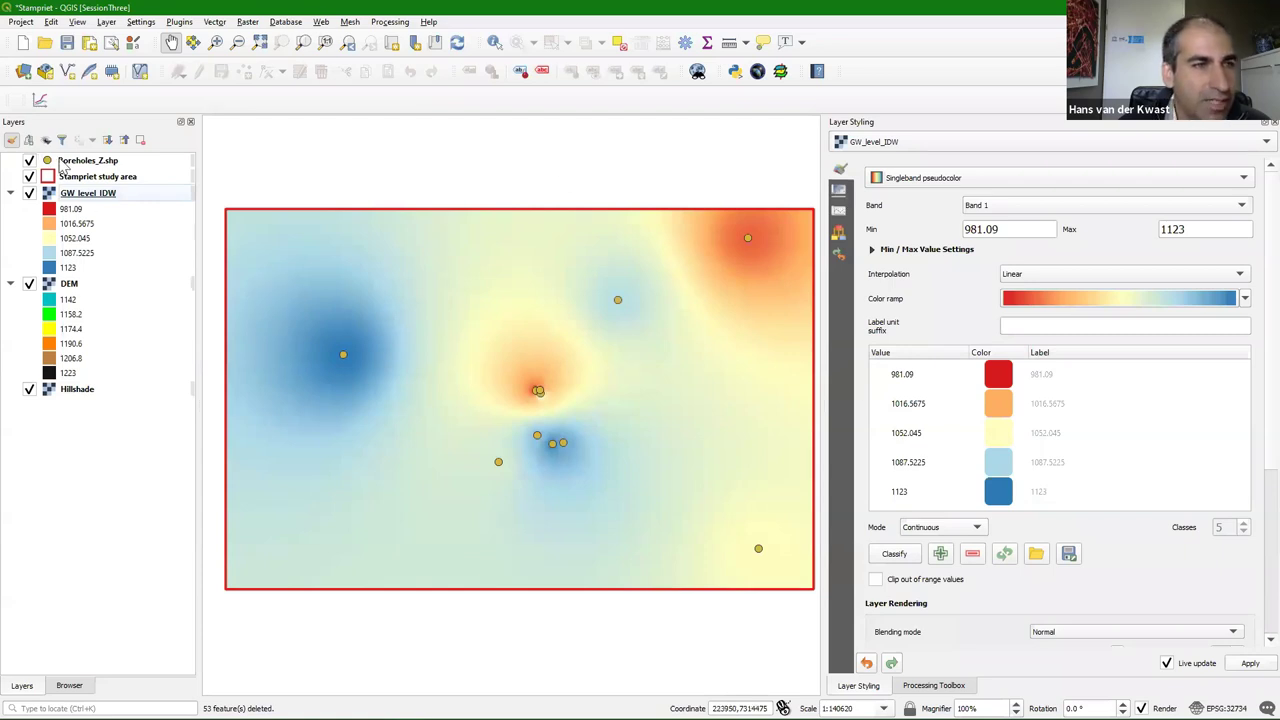
Give Boreholes_Z.shp single labels from the GW_level_m field, then untick the layer
click(62, 165)
click(841, 192)
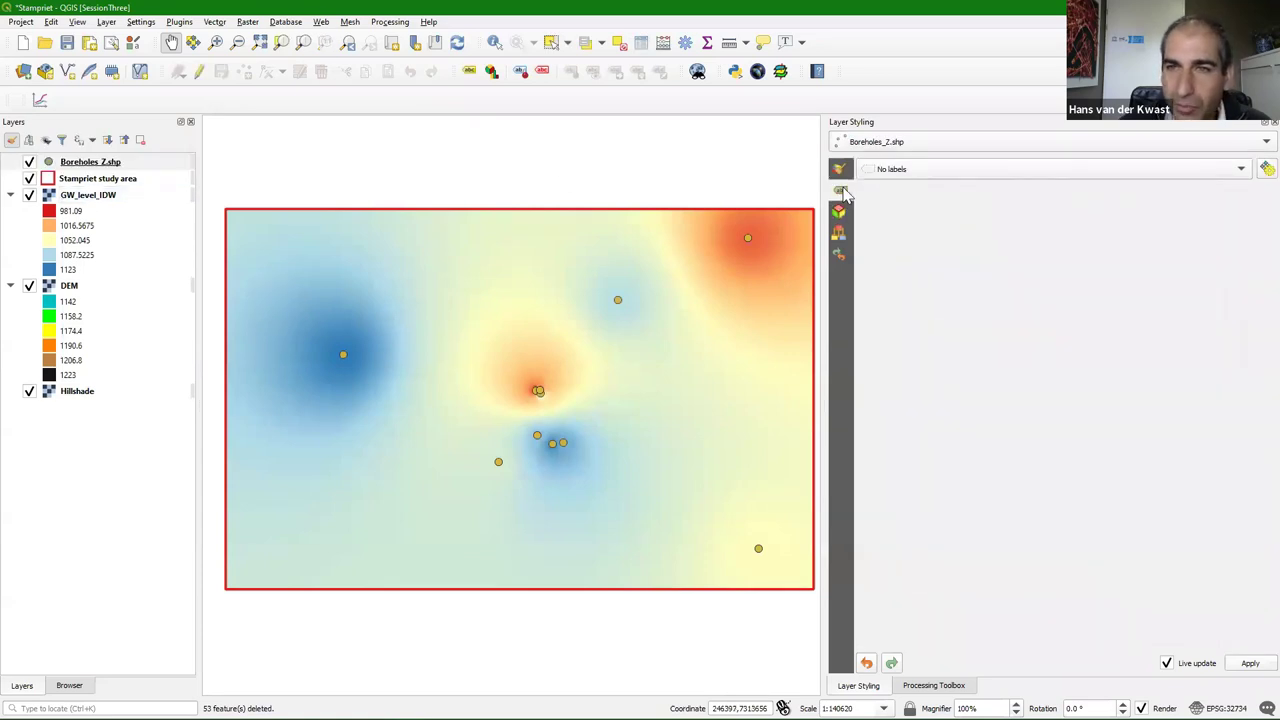
click(893, 170)
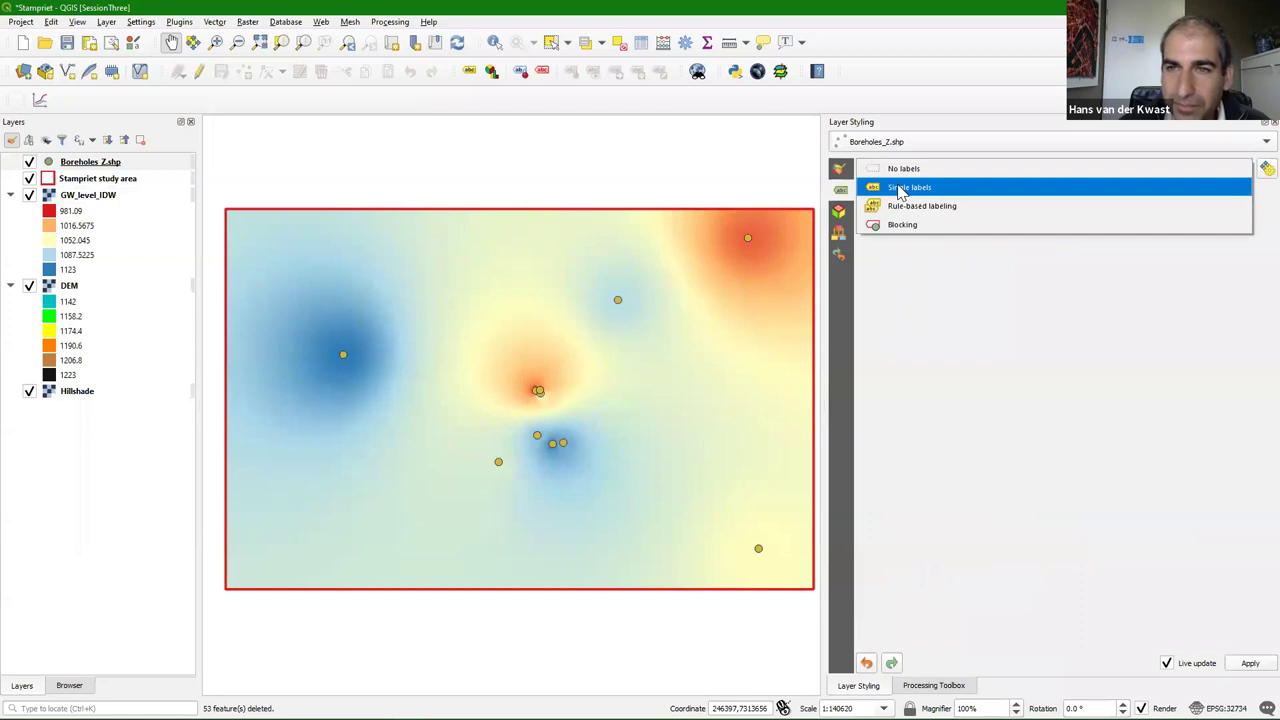
click(900, 190)
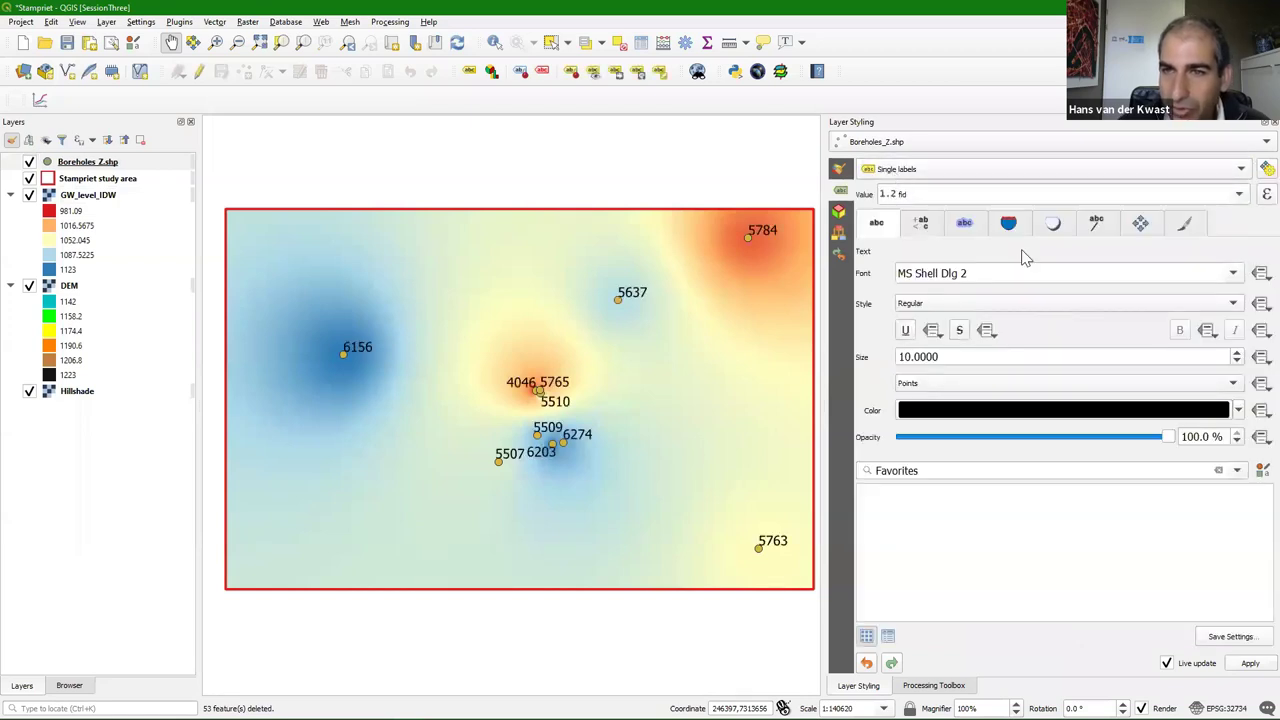
click(1240, 196)
scroll(963, 366, down, 4)
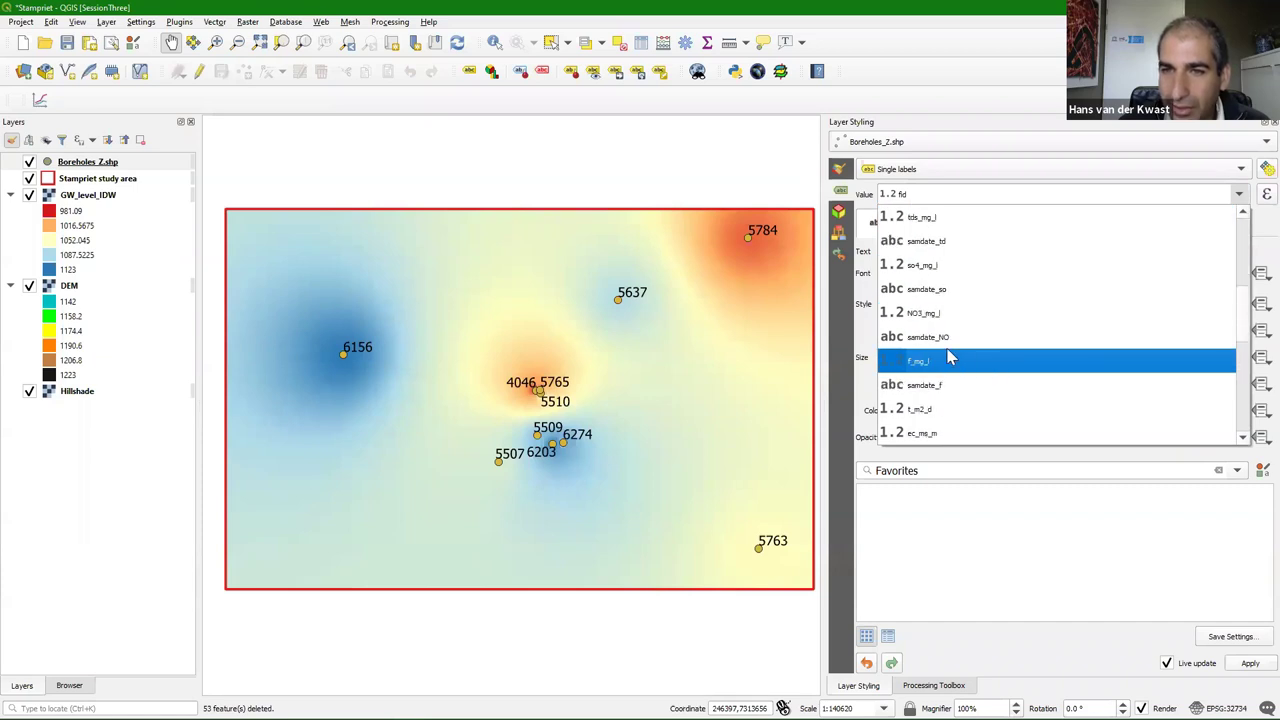
scroll(952, 358, up, 1)
scroll(956, 364, up, 2)
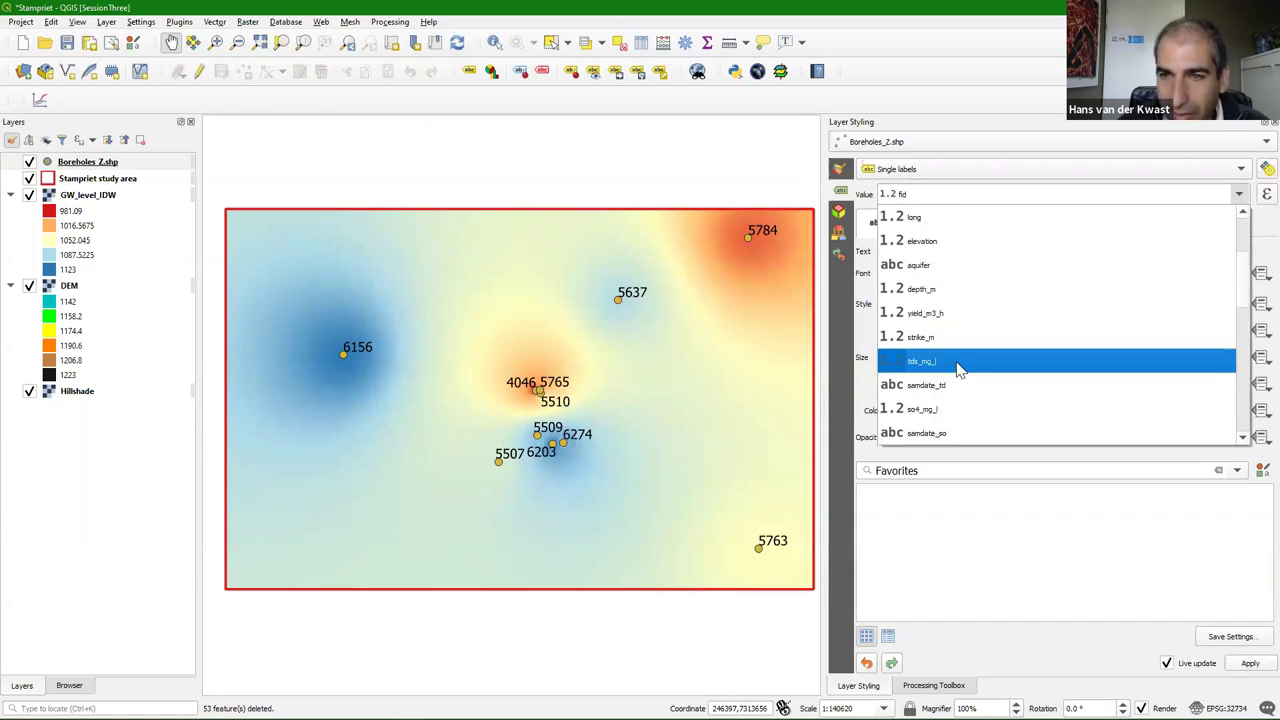
scroll(945, 375, down, 5)
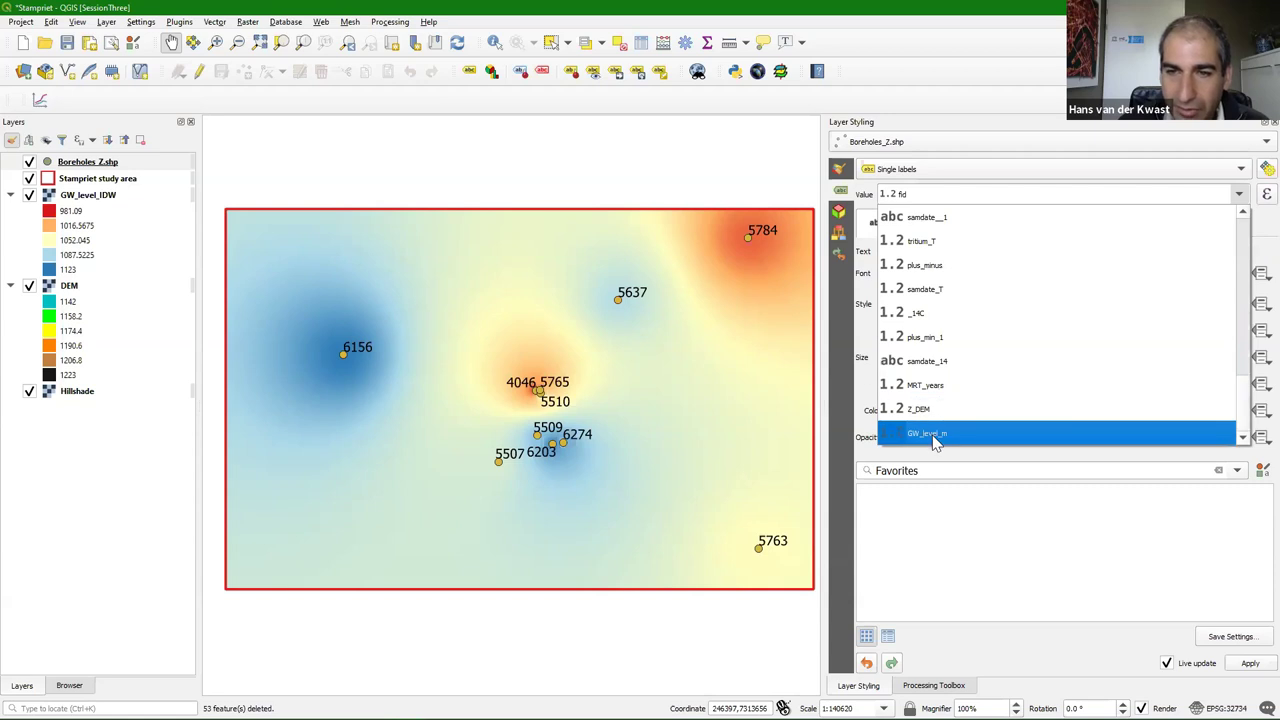
click(937, 438)
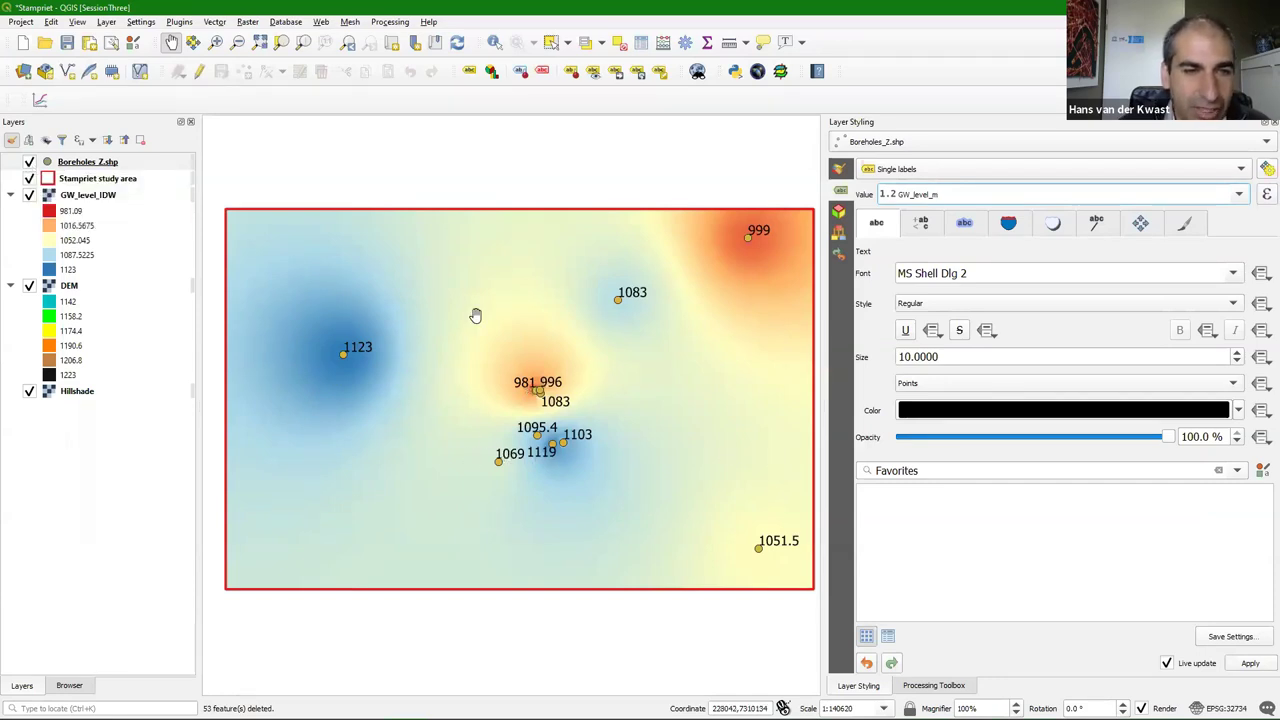
click(30, 166)
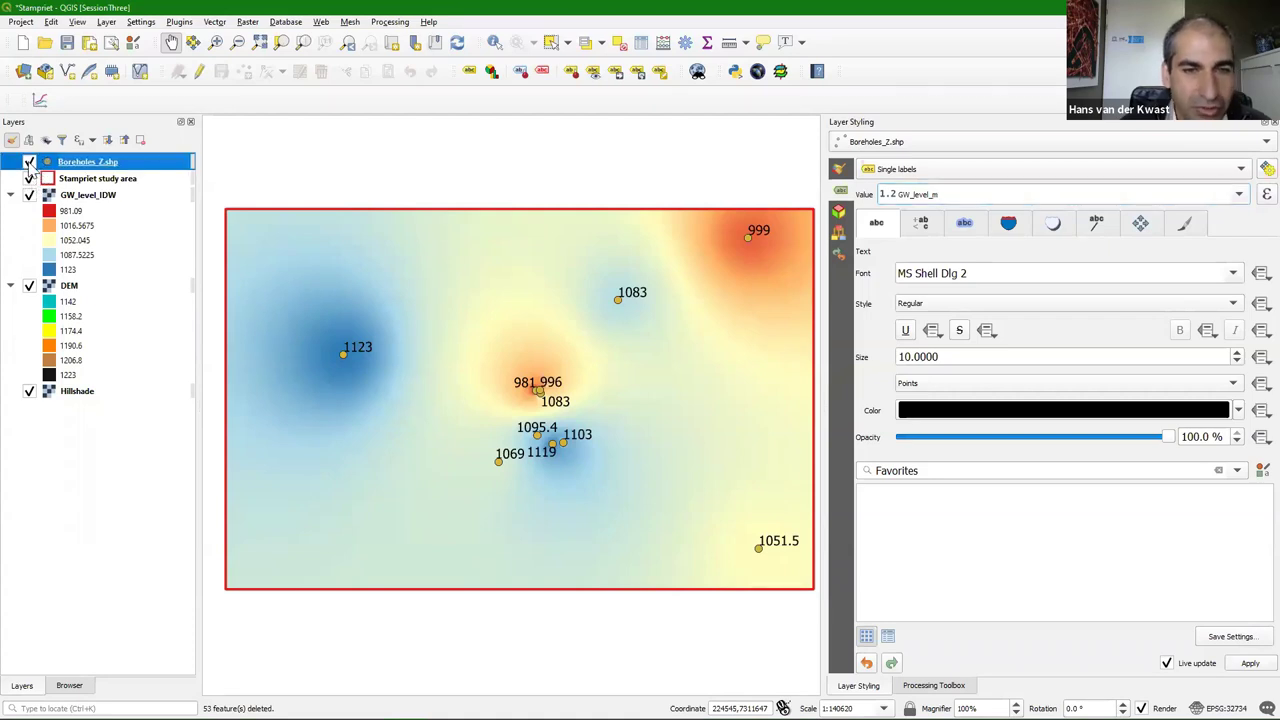
click(29, 163)
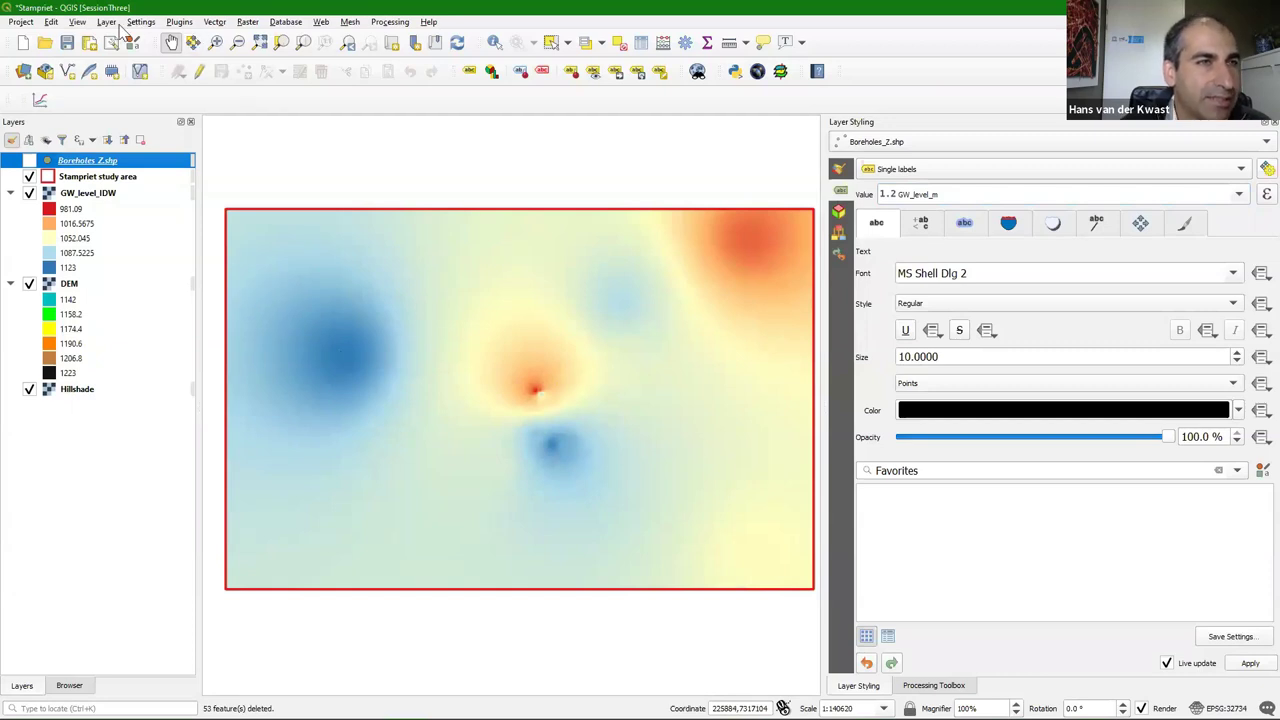
Create a new 3D map view with Ctrl+Alt+M and enlarge the 3D Map 1 window
click(78, 22)
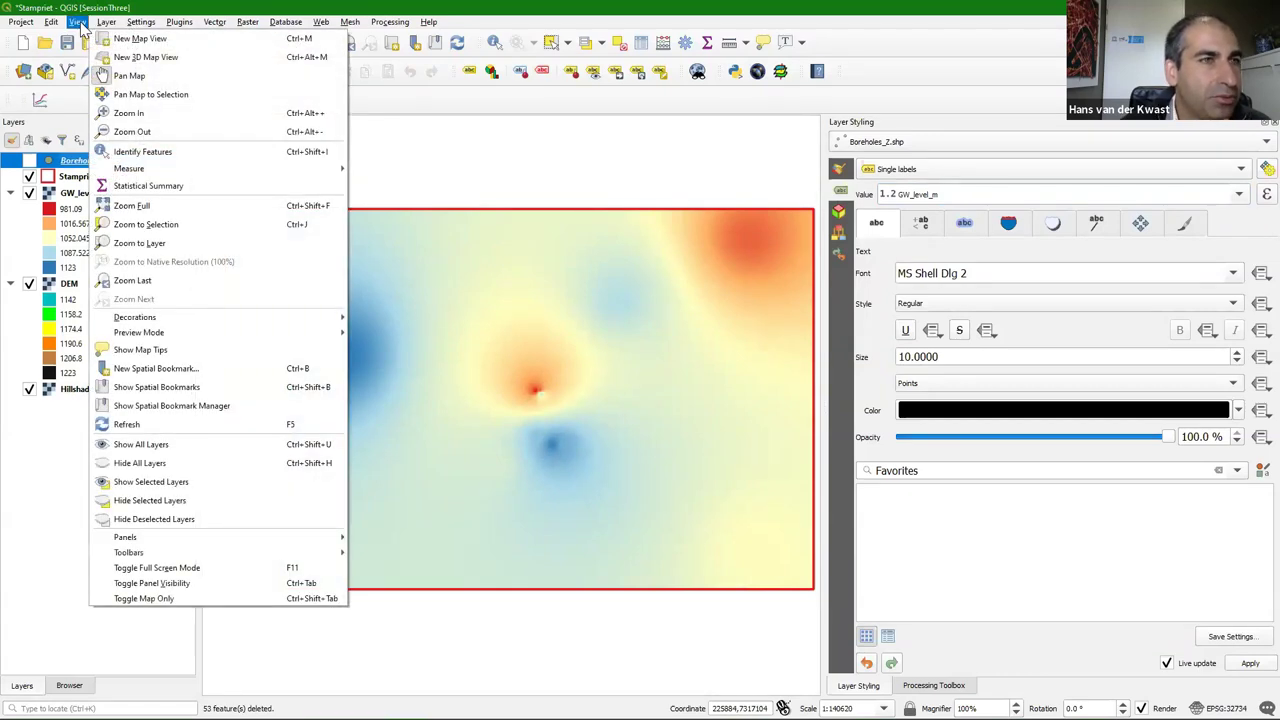
click(148, 58)
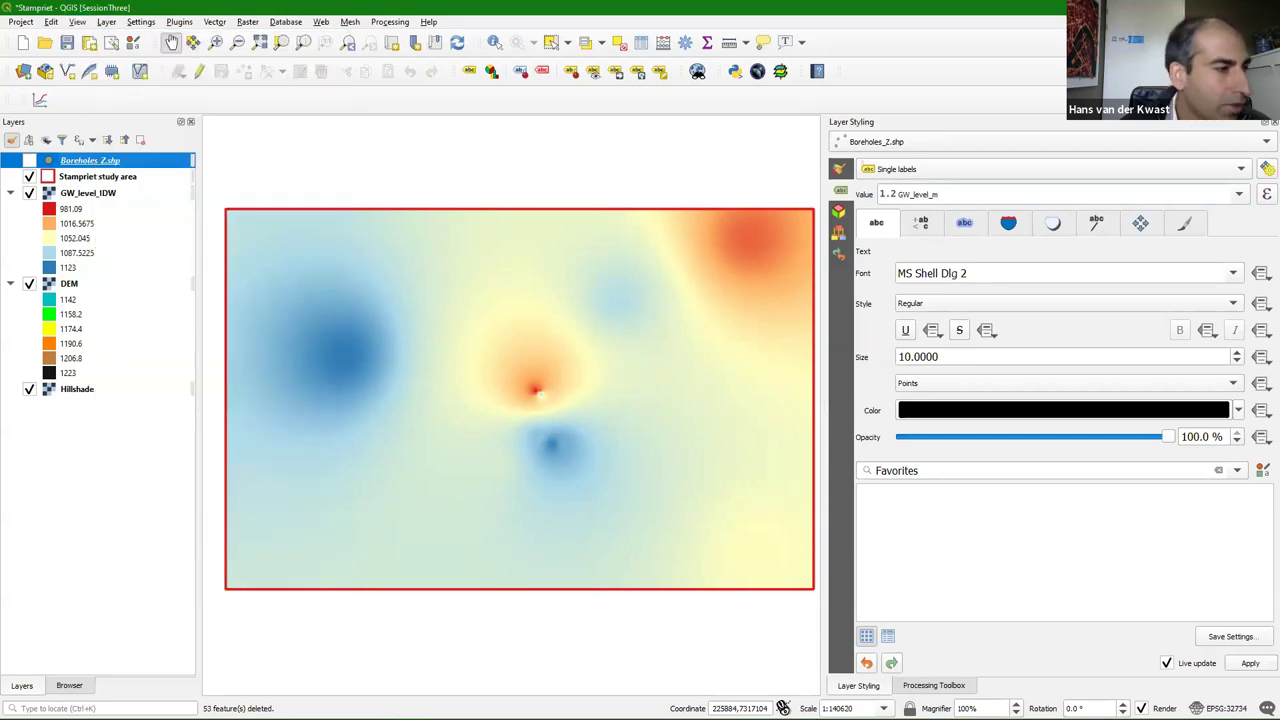
key(ctrl+s)
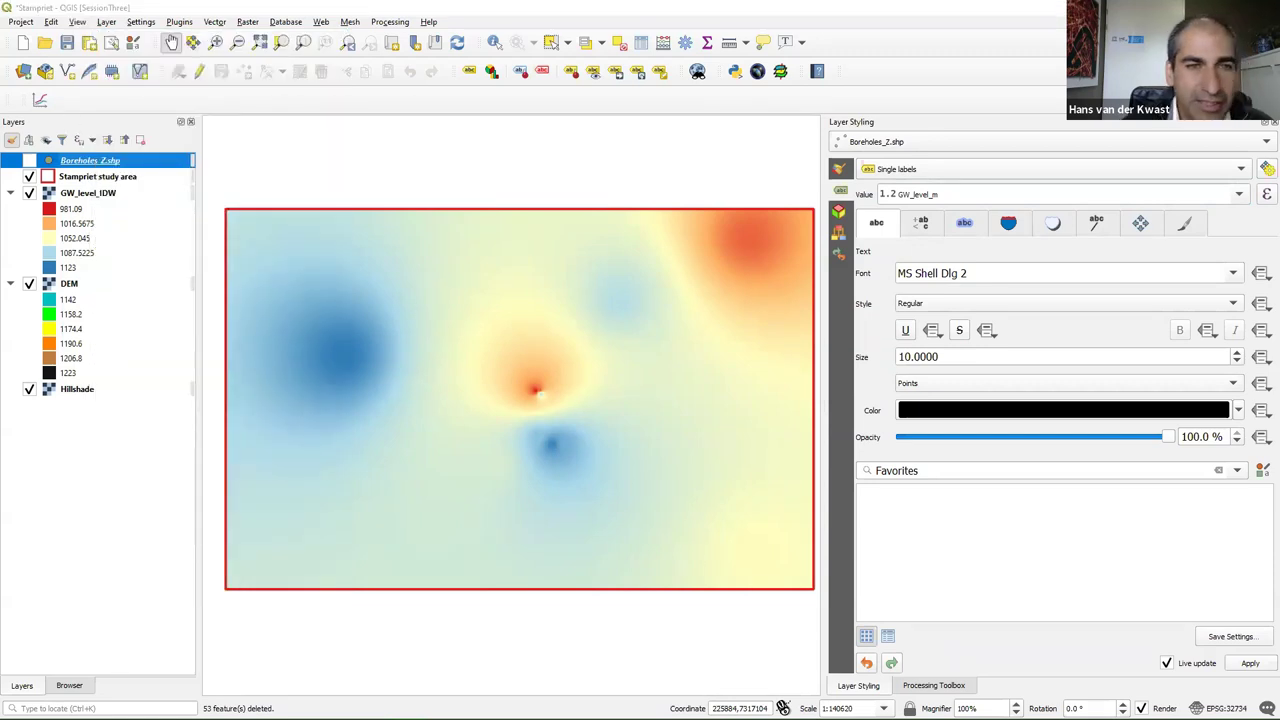
key(ctrl+alt+m)
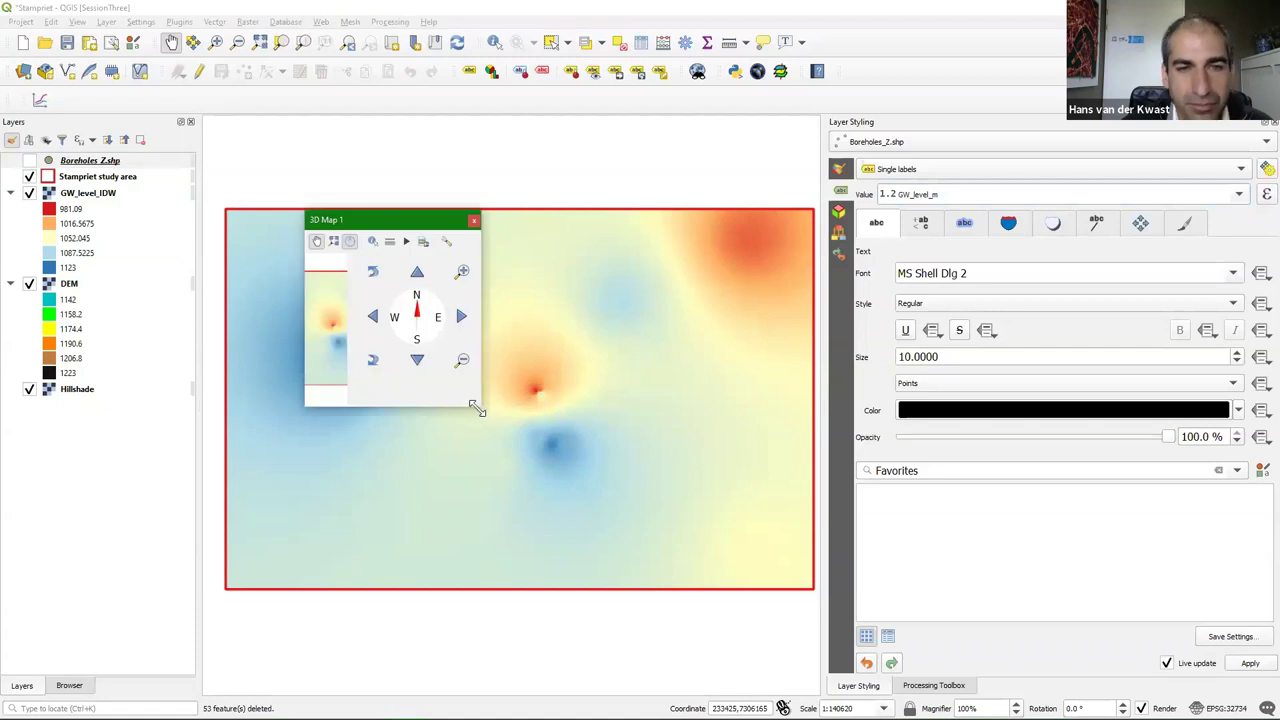
drag(476, 408, 1029, 679)
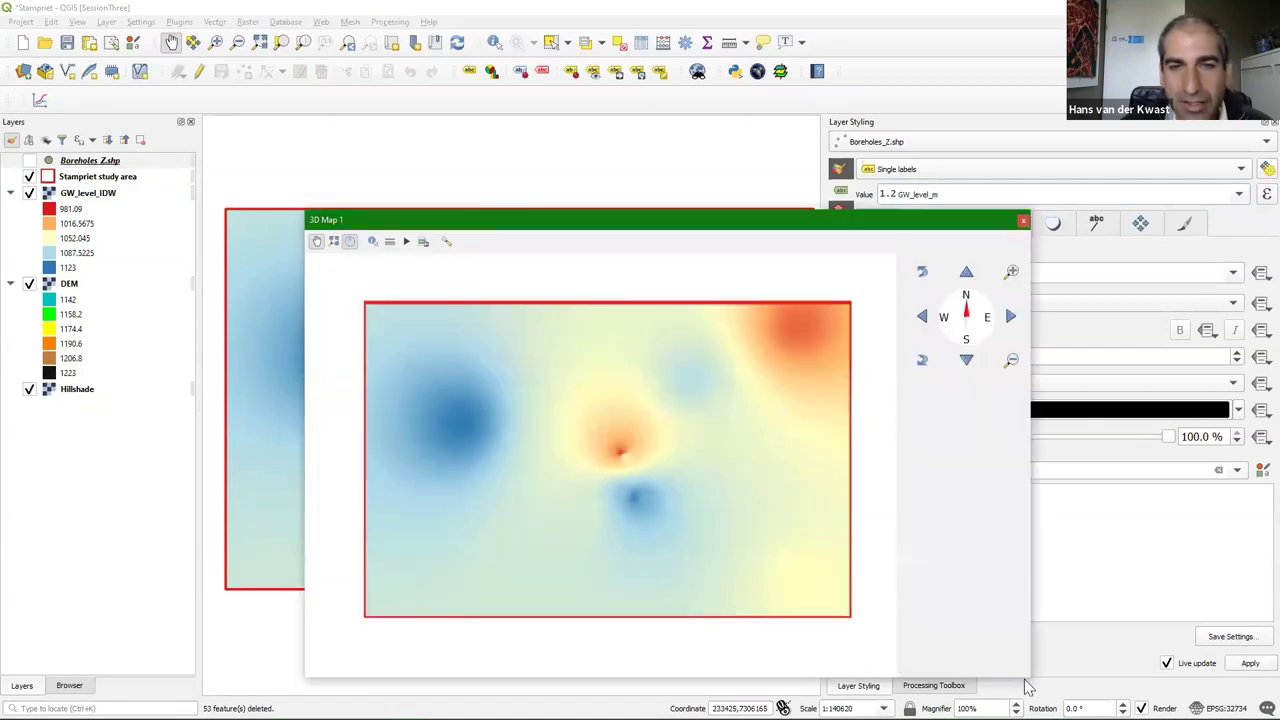
Set 3D terrain to DEM (Raster layer) GW_level_IDW with vertical scale 10
click(446, 242)
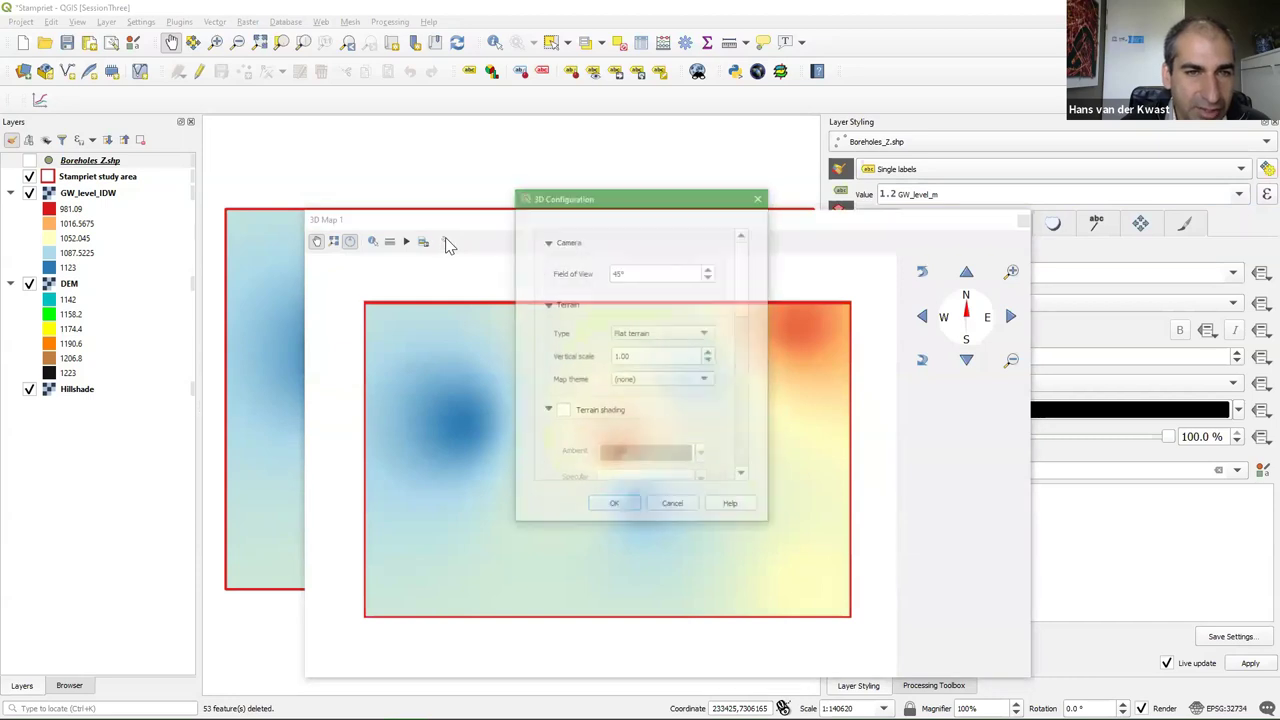
click(670, 340)
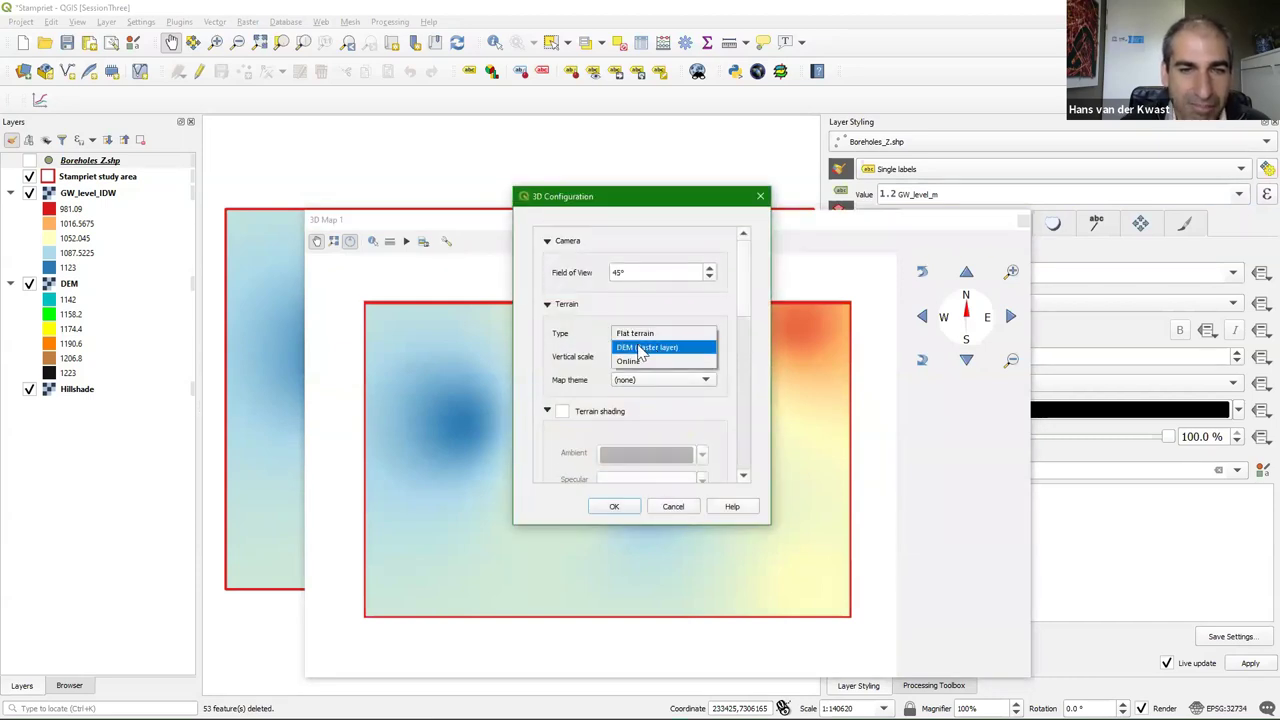
click(641, 348)
click(699, 359)
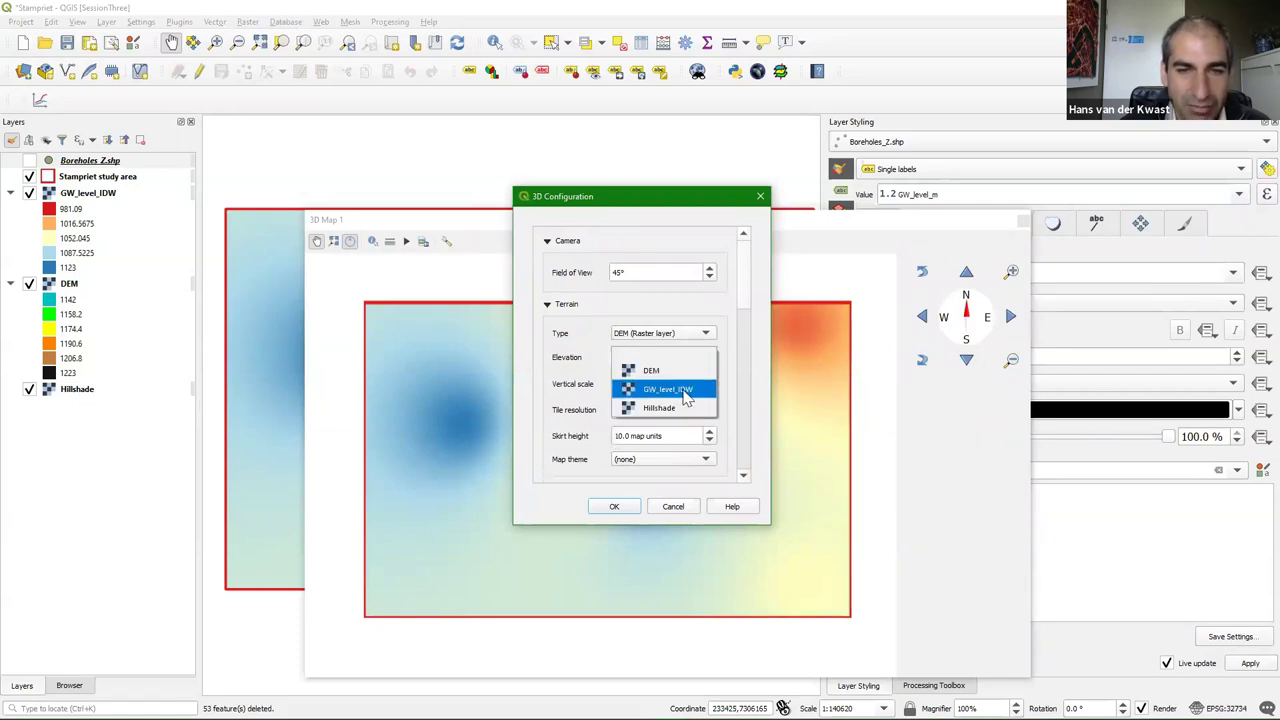
click(686, 392)
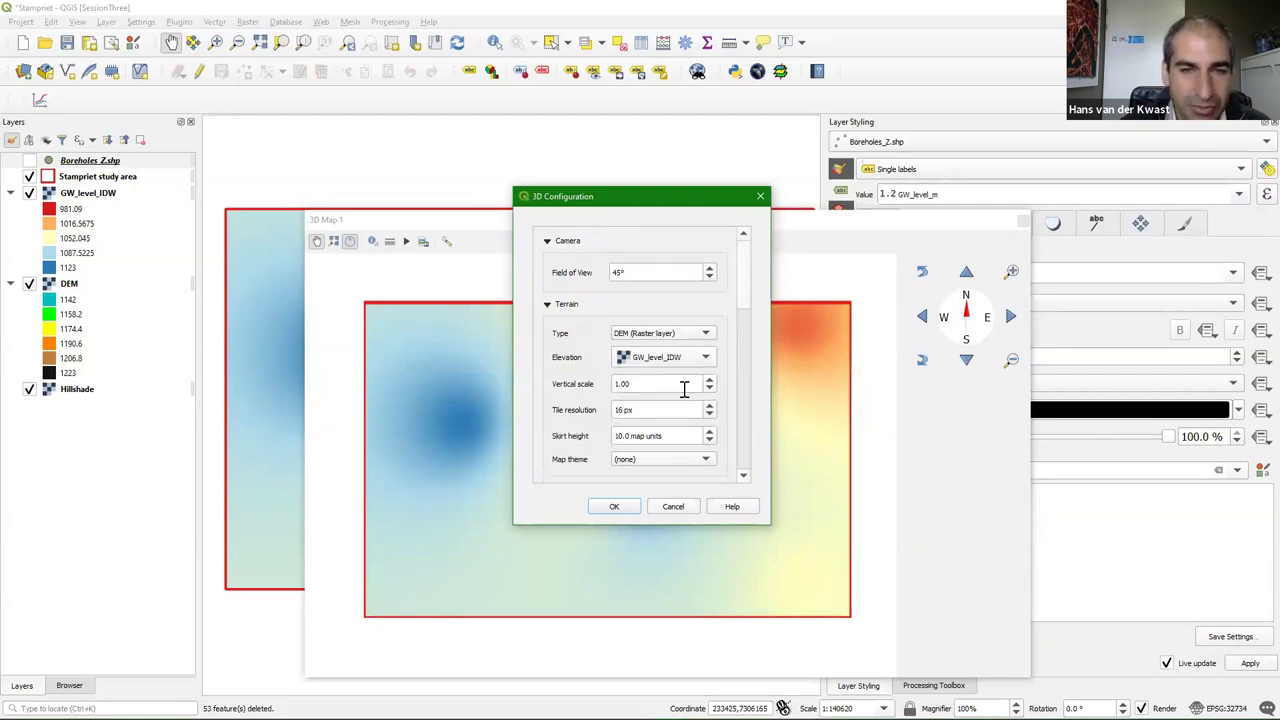
click(618, 385)
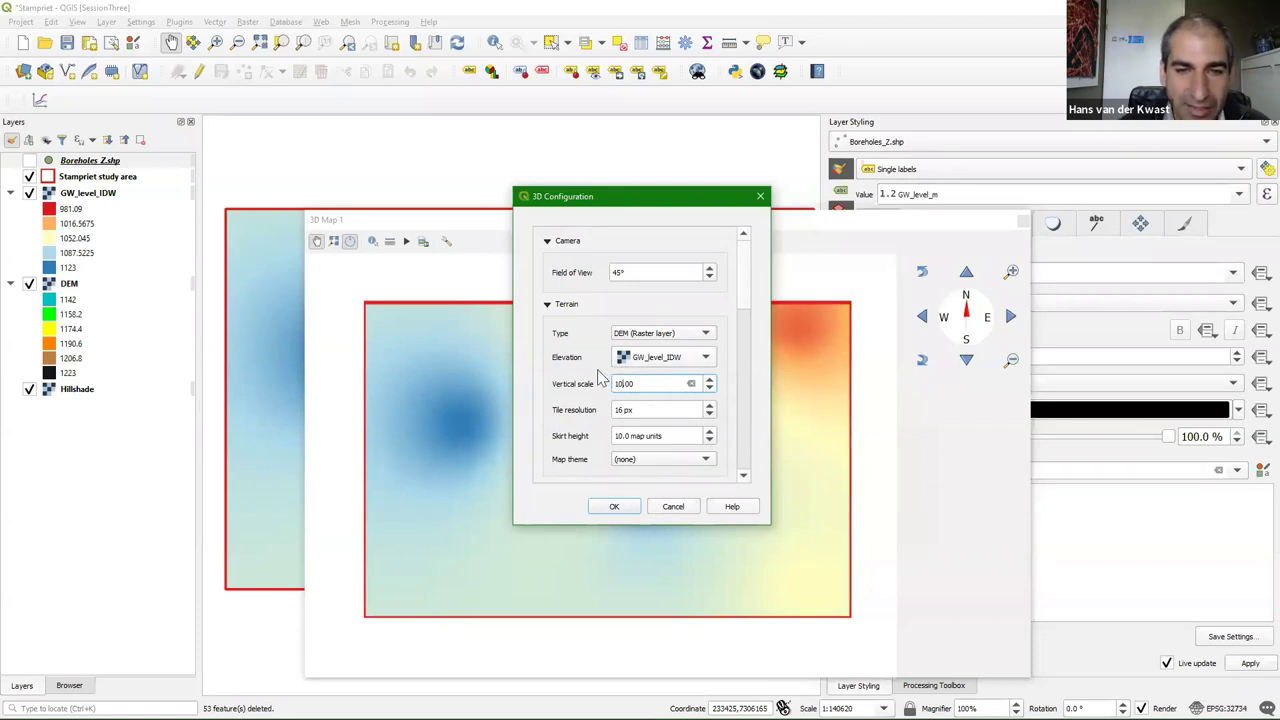
click(616, 508)
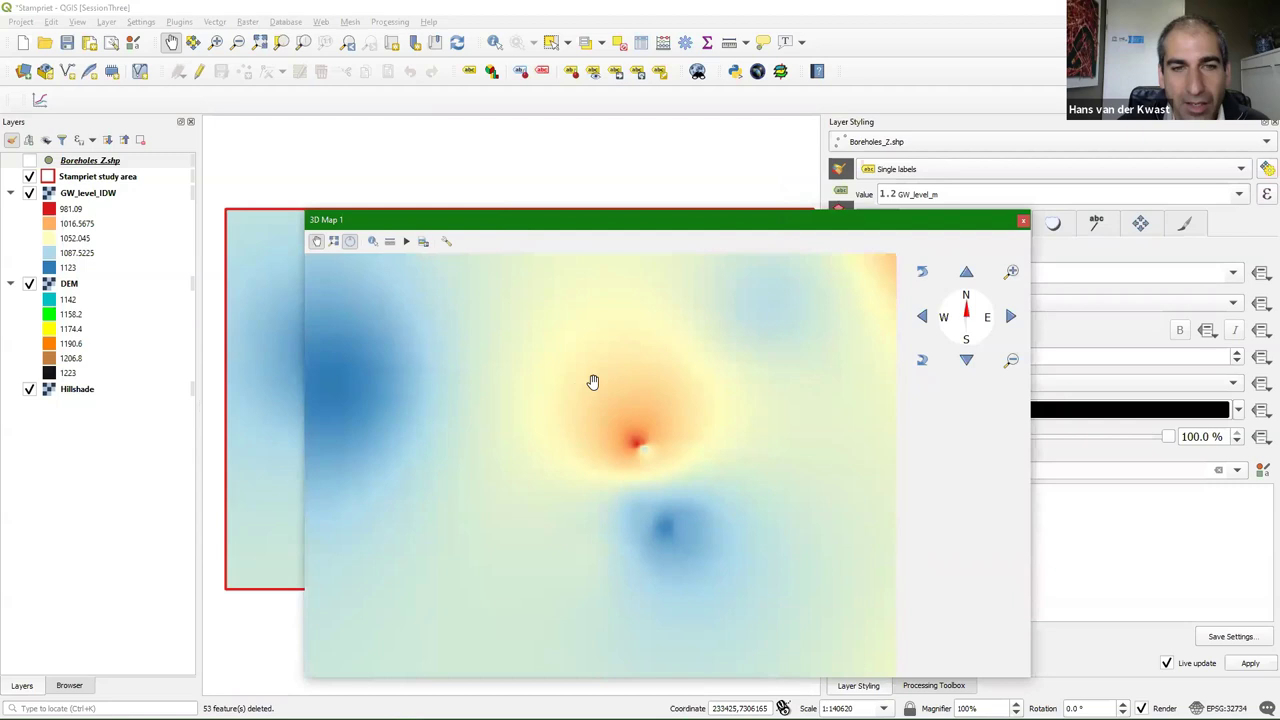
Zoom, tilt and rotate the groundwater relief to a low side view, then close 3D Map 1
scroll(591, 378, down, 5)
drag(589, 370, 600, 497)
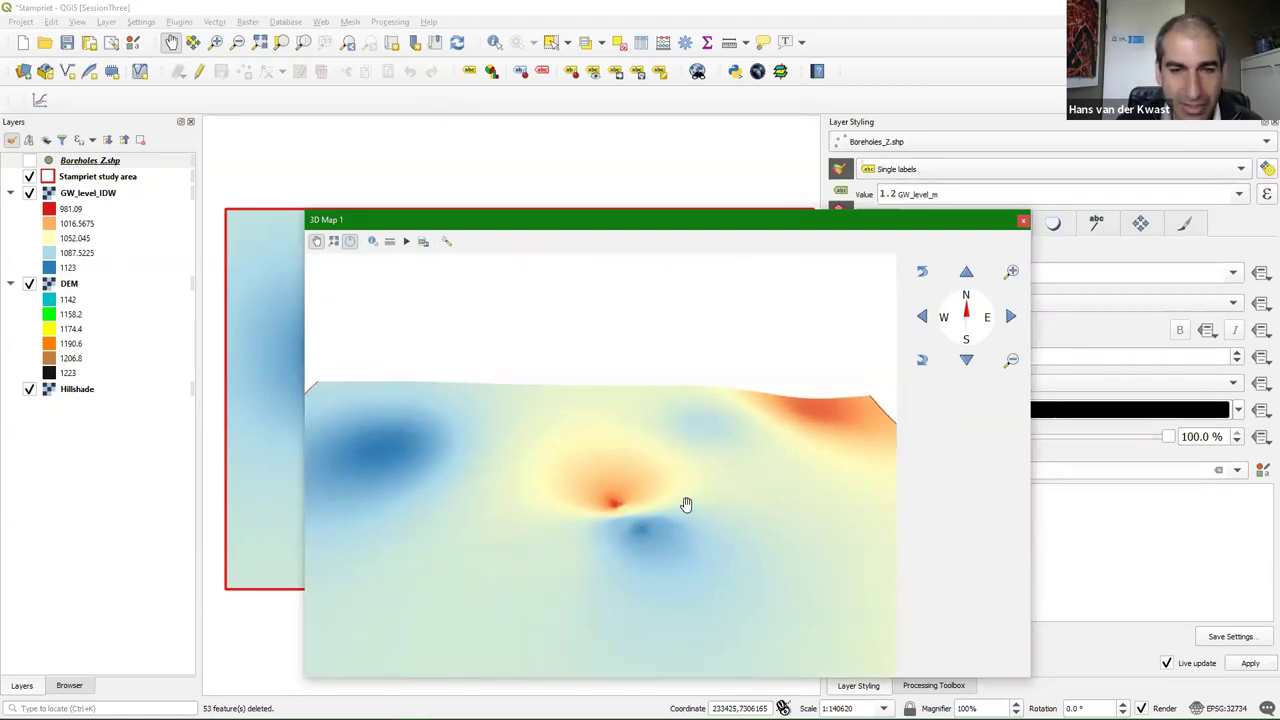
drag(638, 500, 691, 480)
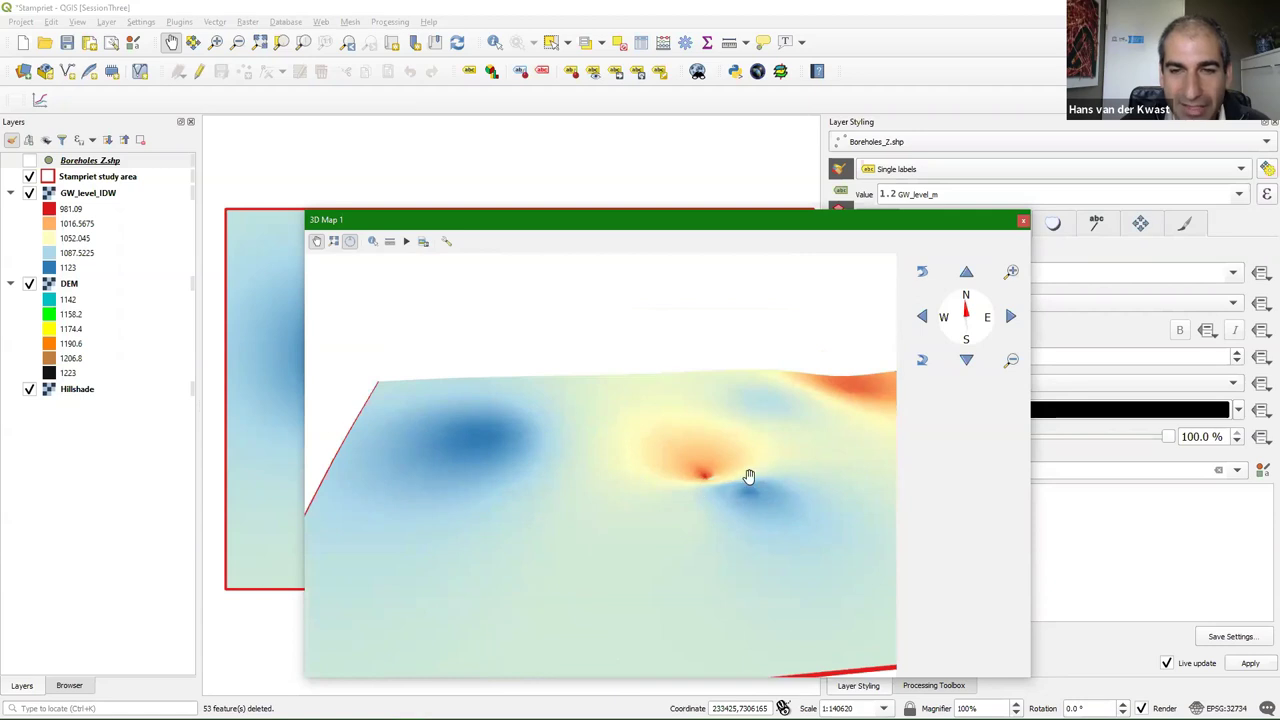
drag(795, 475, 709, 480)
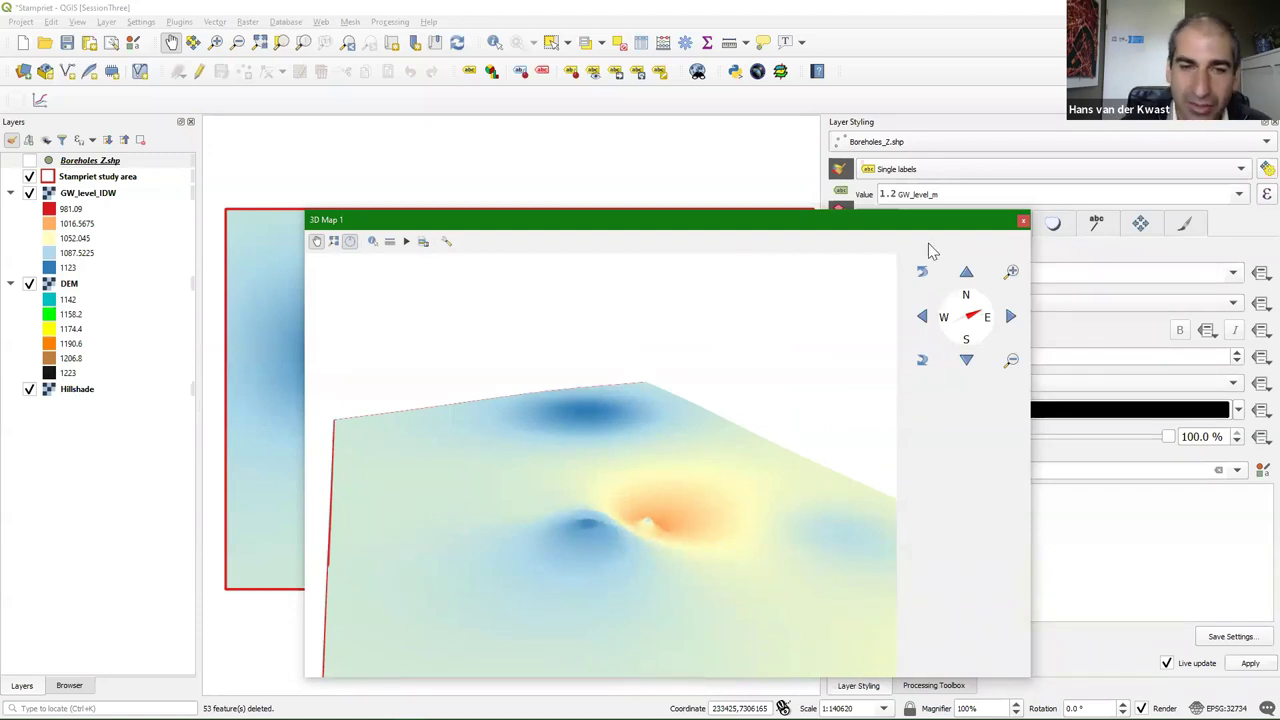
click(1022, 222)
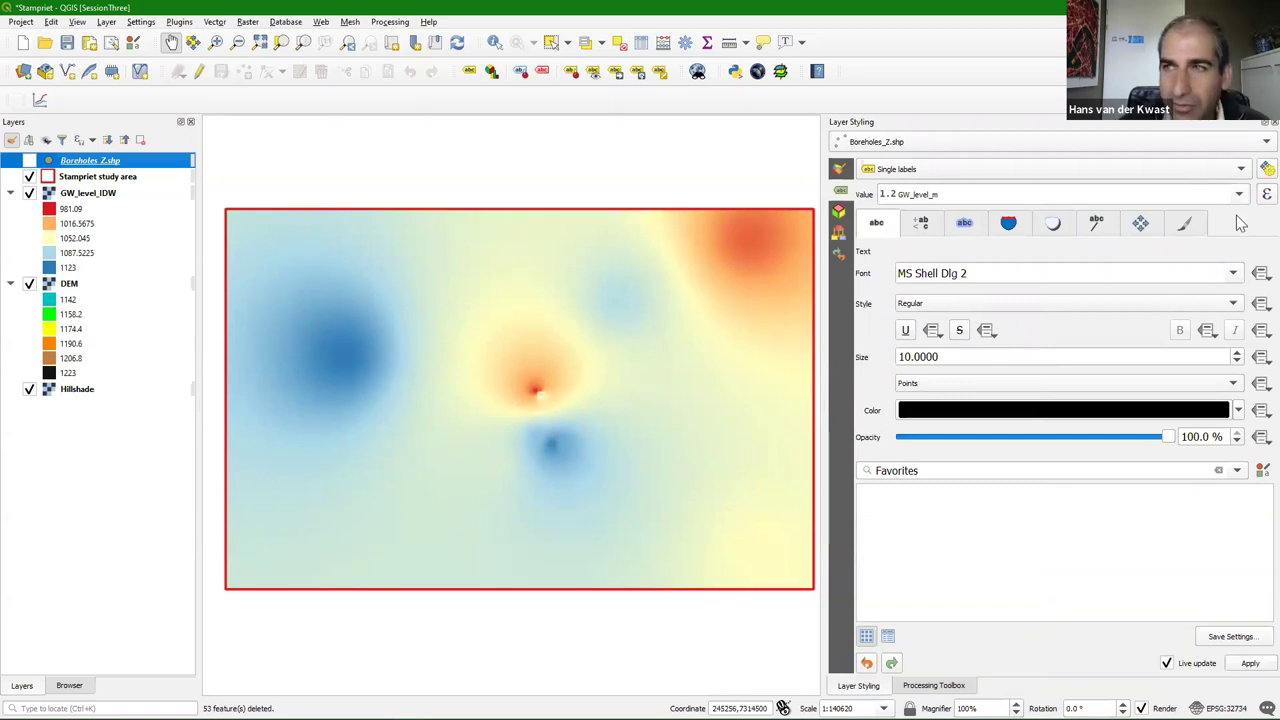
Close Layer Styling and launch Raster > Analysis > Grid (Nearest Neighbor)
click(1273, 122)
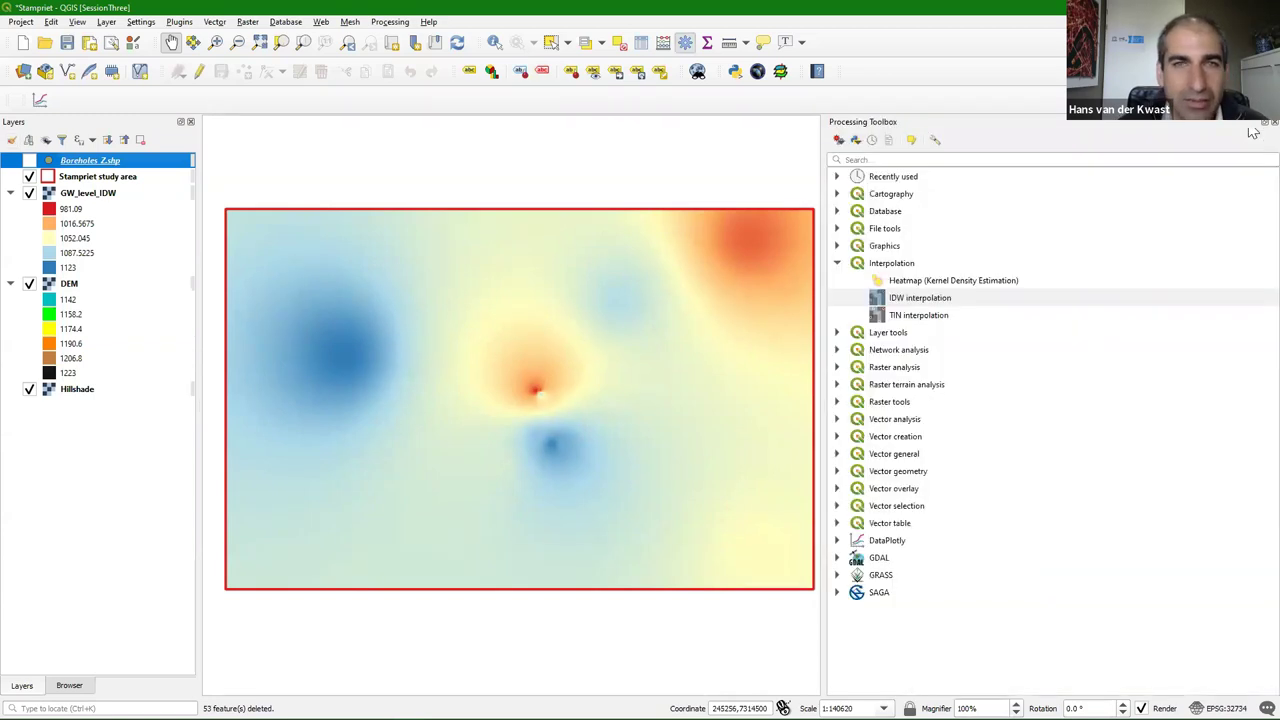
click(248, 22)
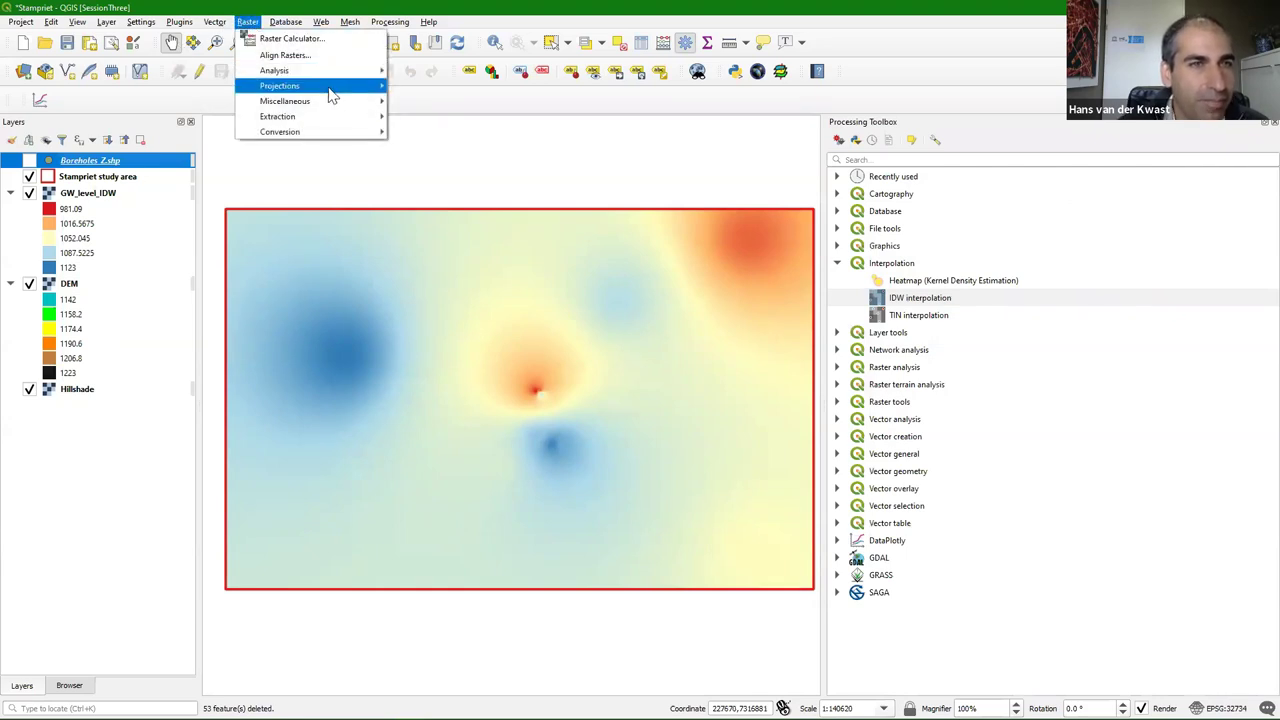
mouse_move(287, 76)
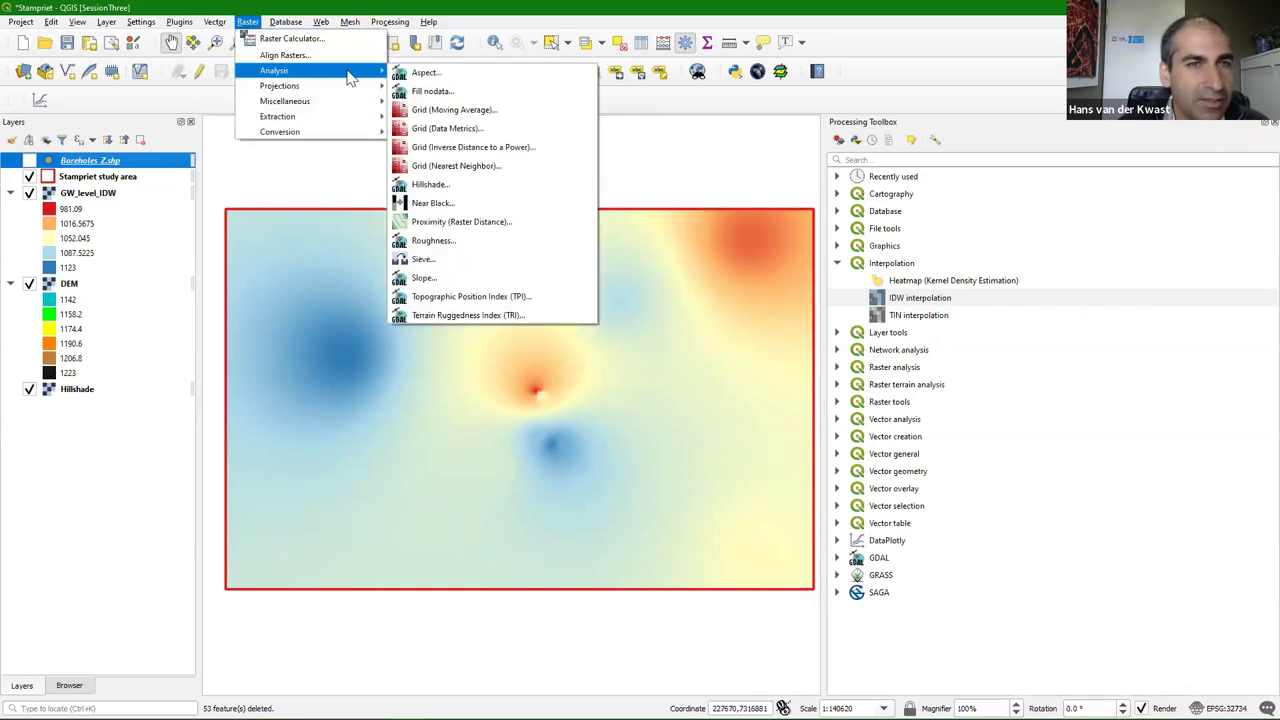
click(437, 170)
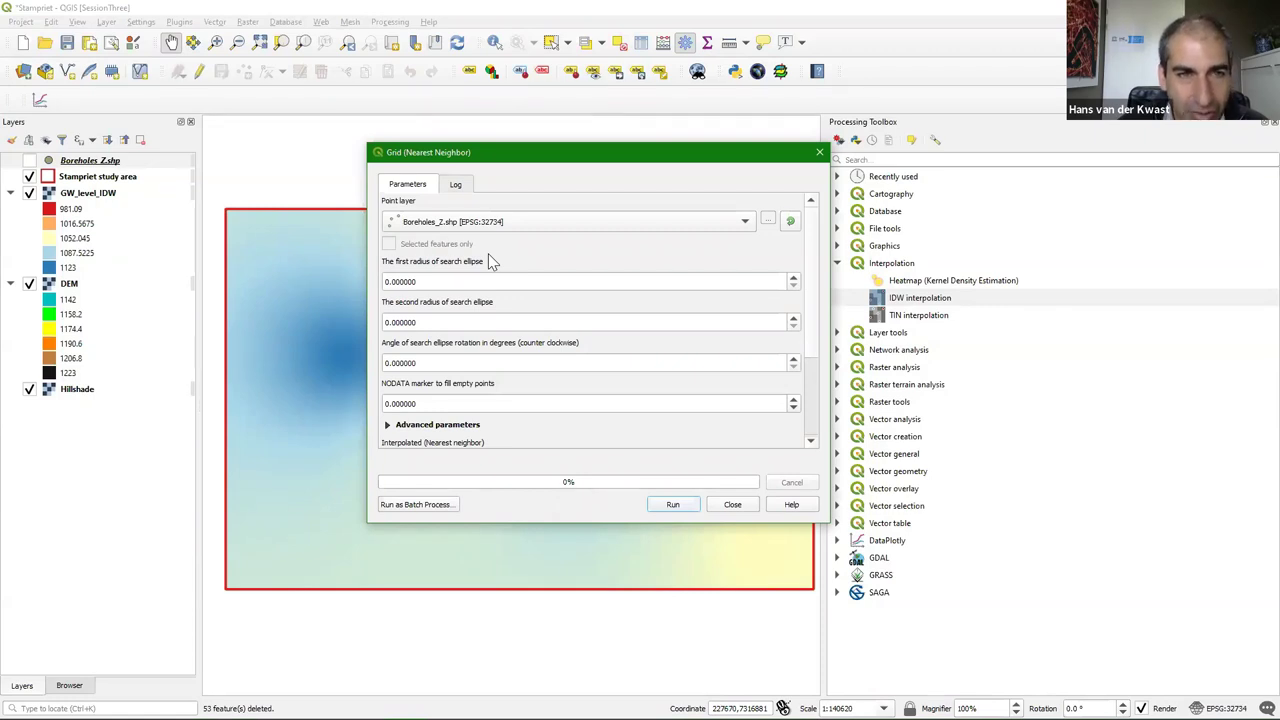
Under Advanced parameters, take the Z value from the GW_level_m field
scroll(809, 286, down, 3)
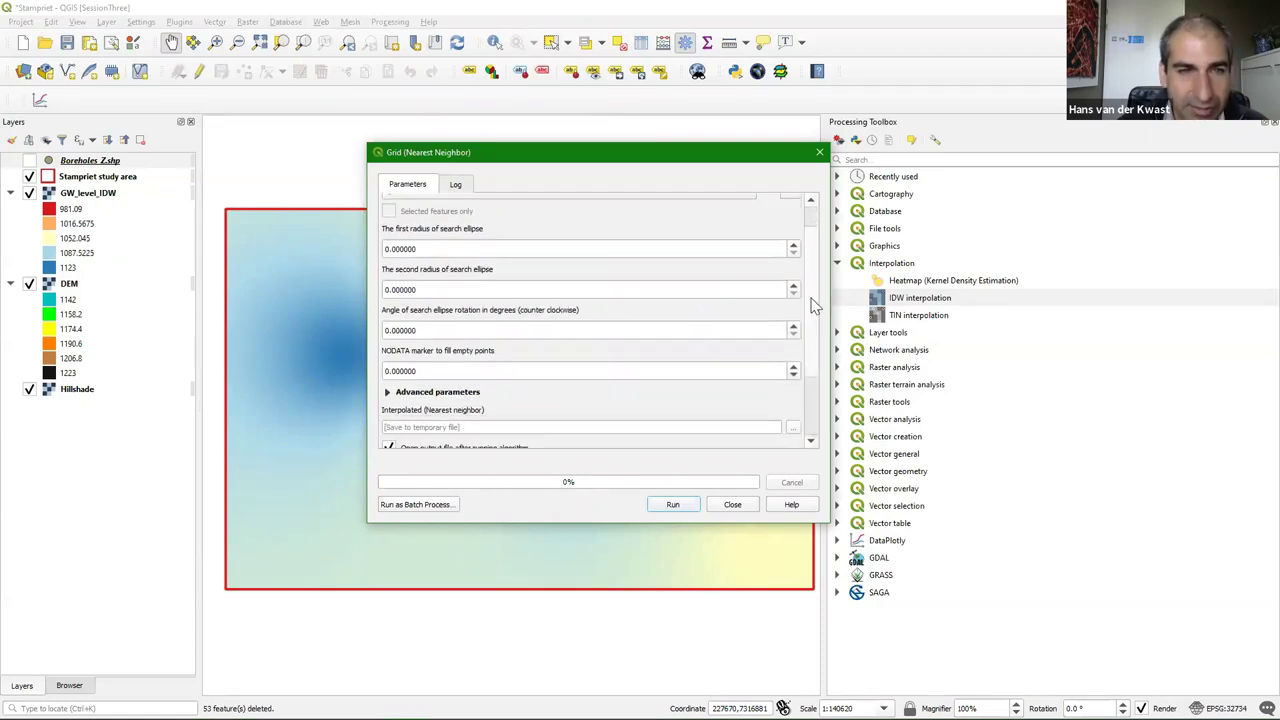
scroll(809, 330, down, 2)
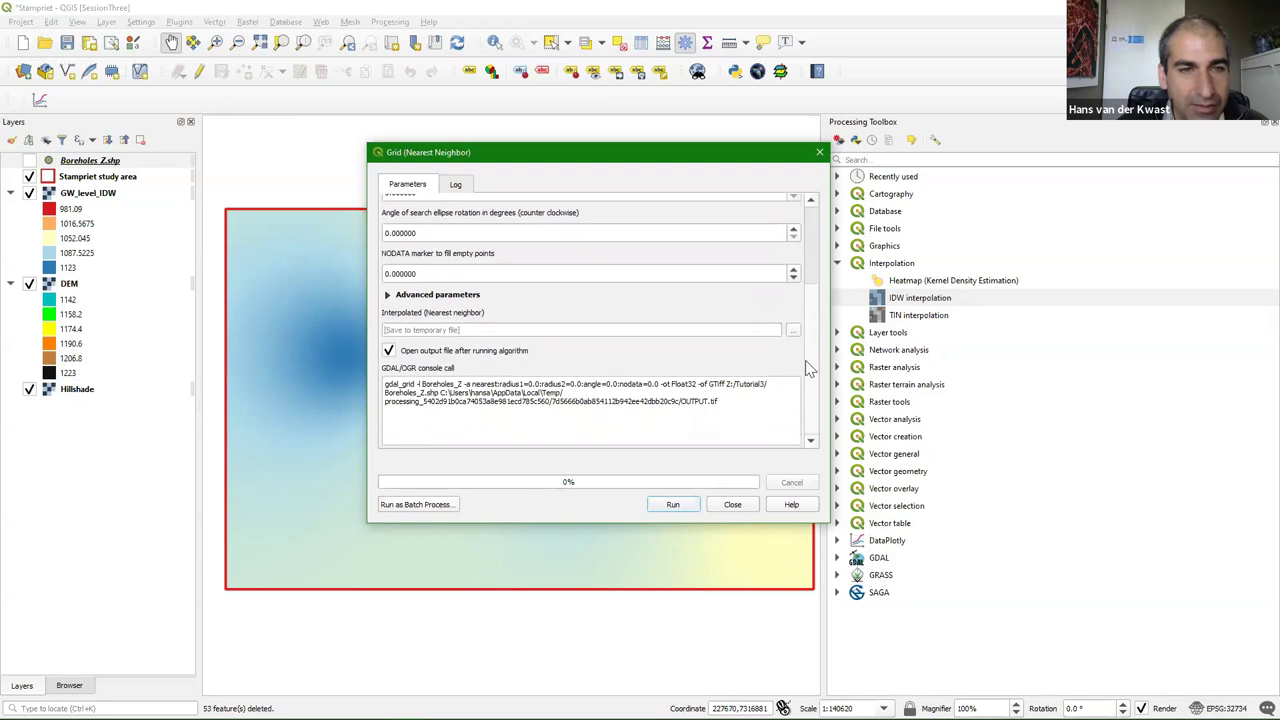
click(390, 296)
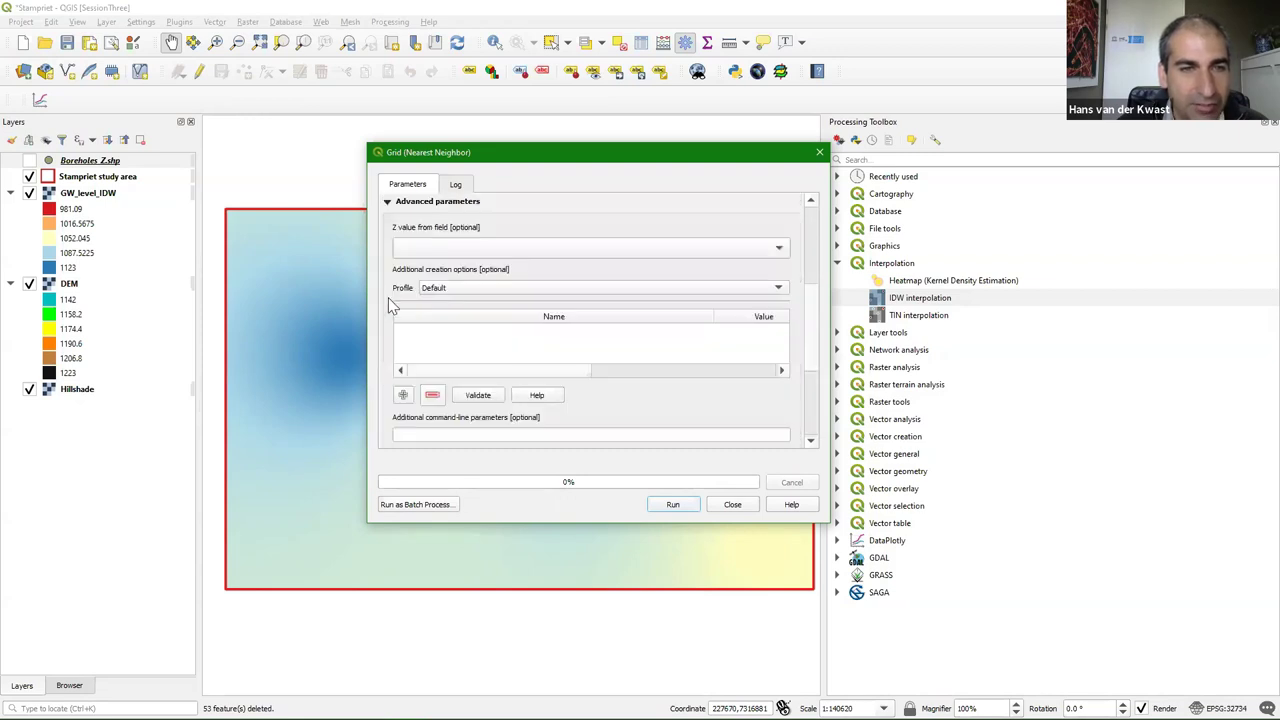
click(443, 252)
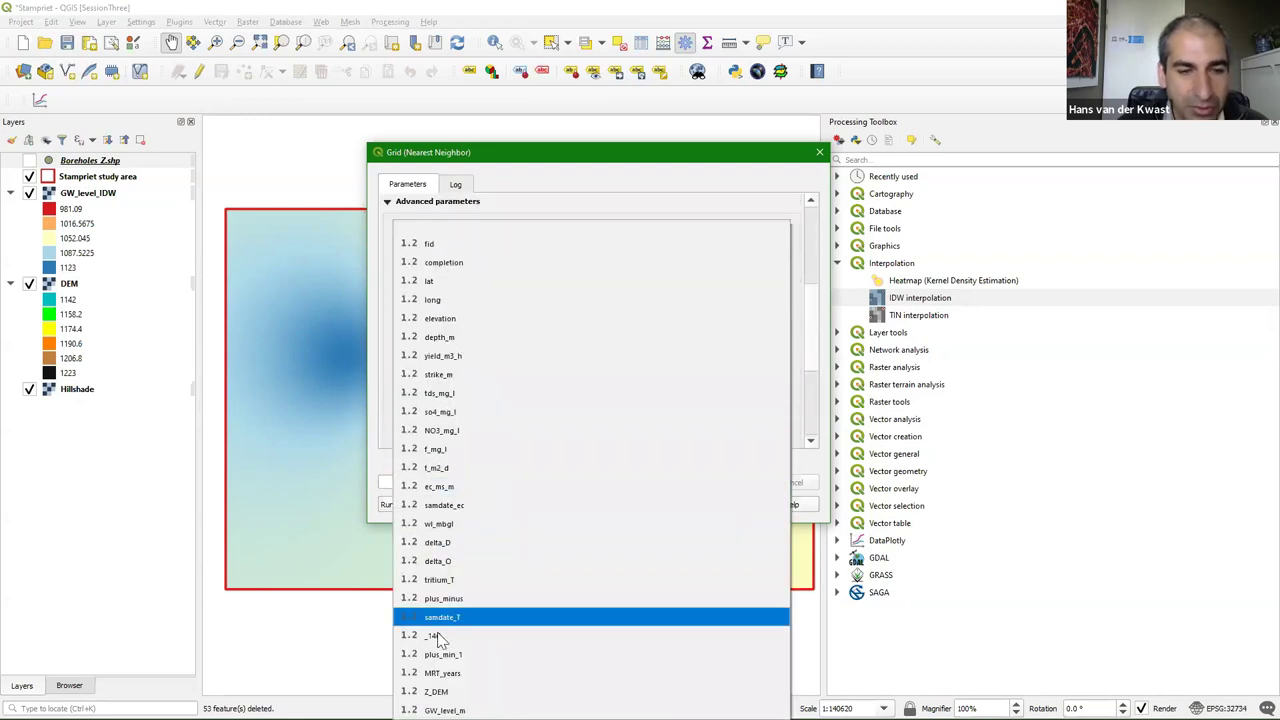
click(455, 710)
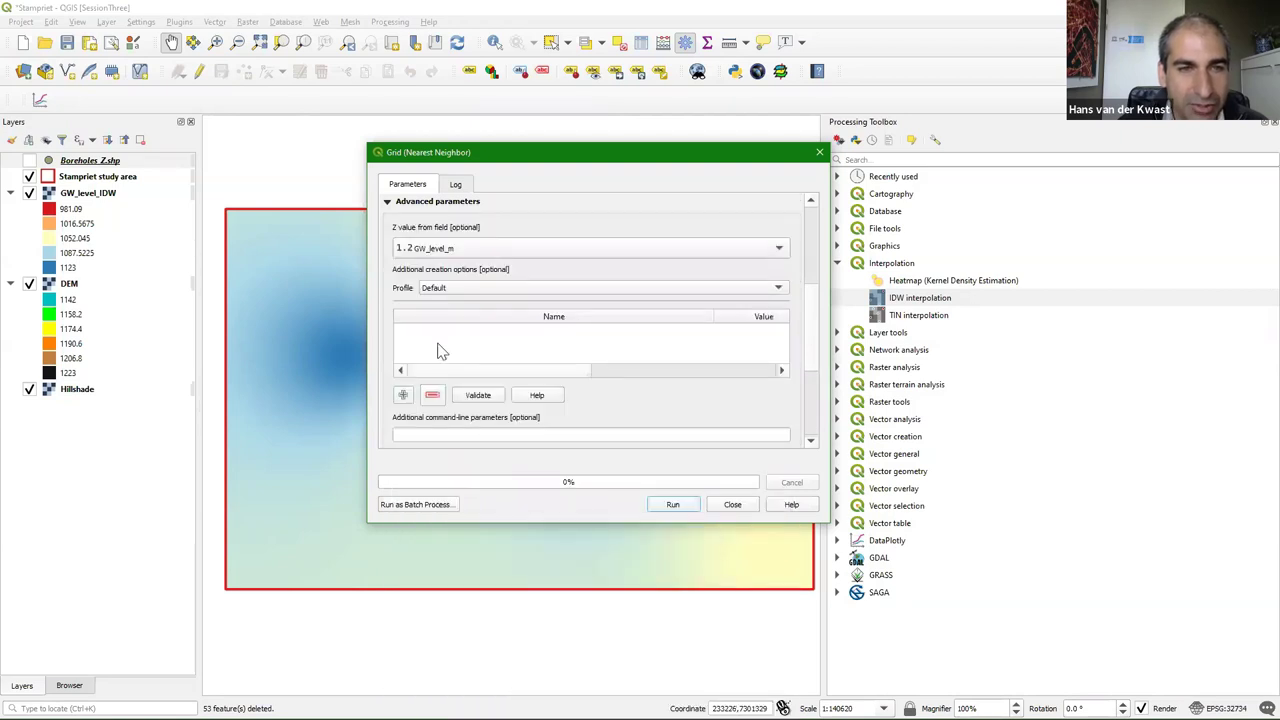
Save the output to GW_level_Thiessen.tif and run the nearest-neighbour grid
drag(815, 318, 810, 388)
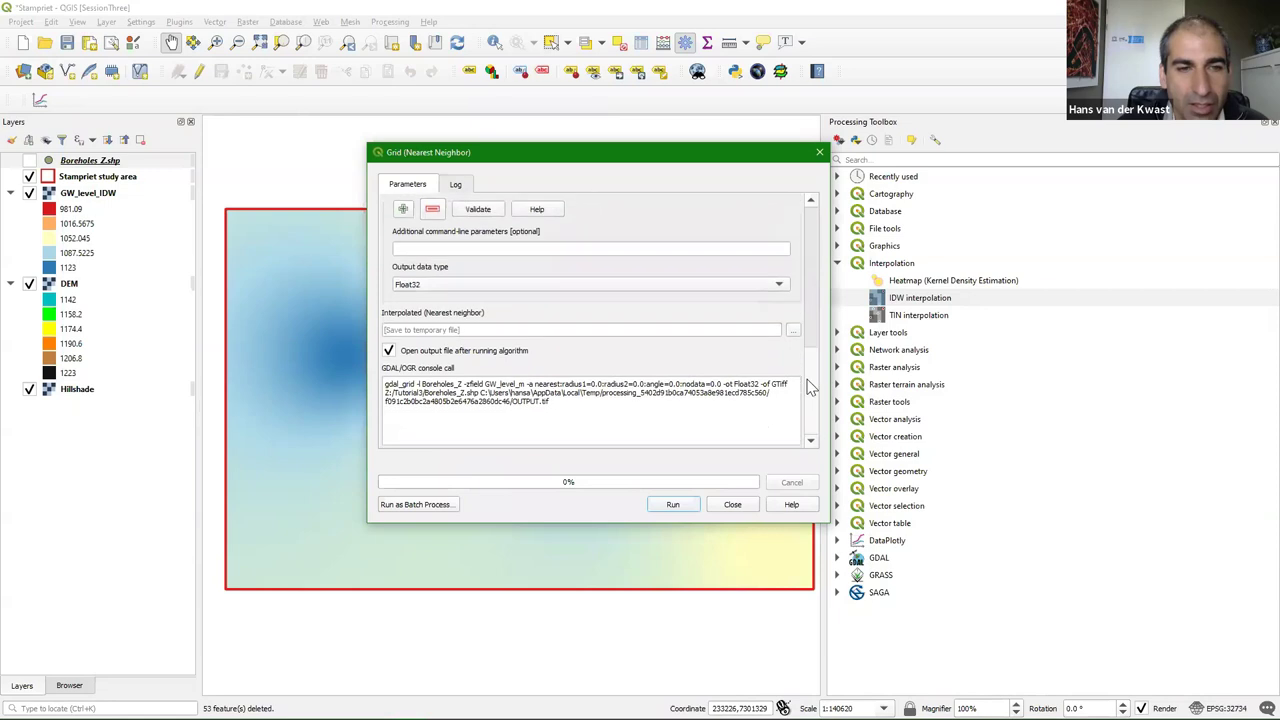
click(793, 331)
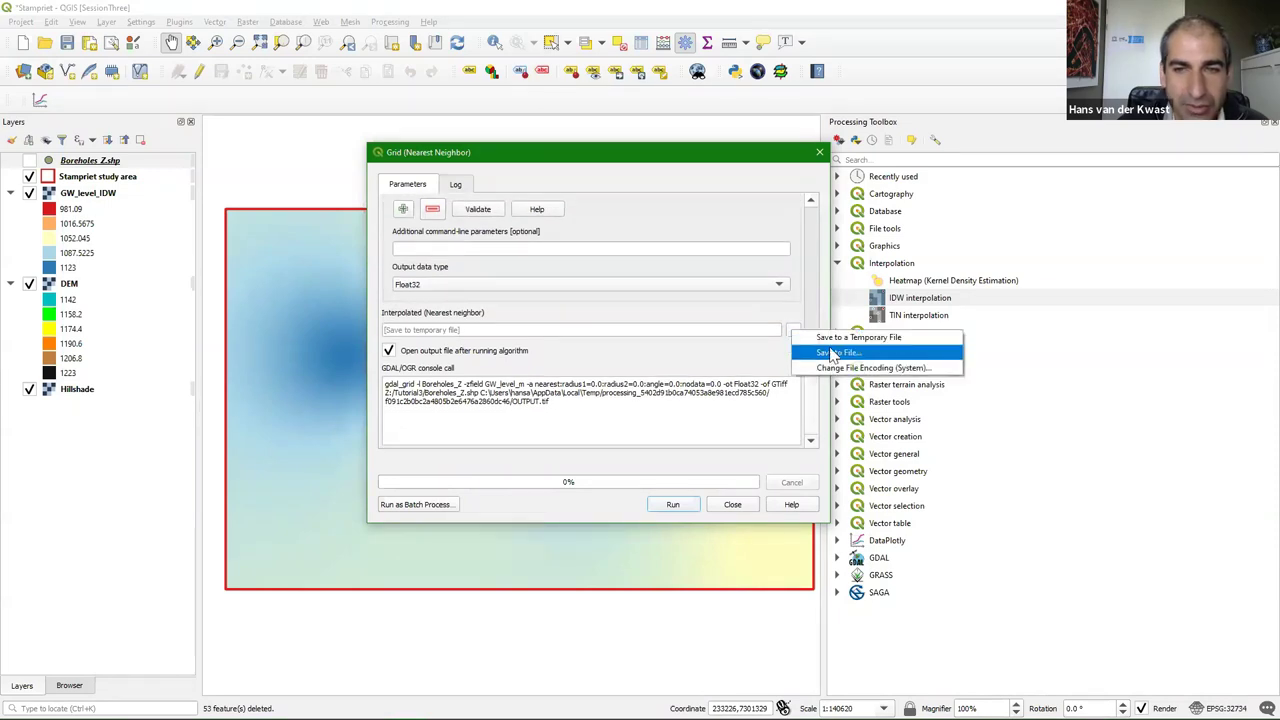
click(829, 355)
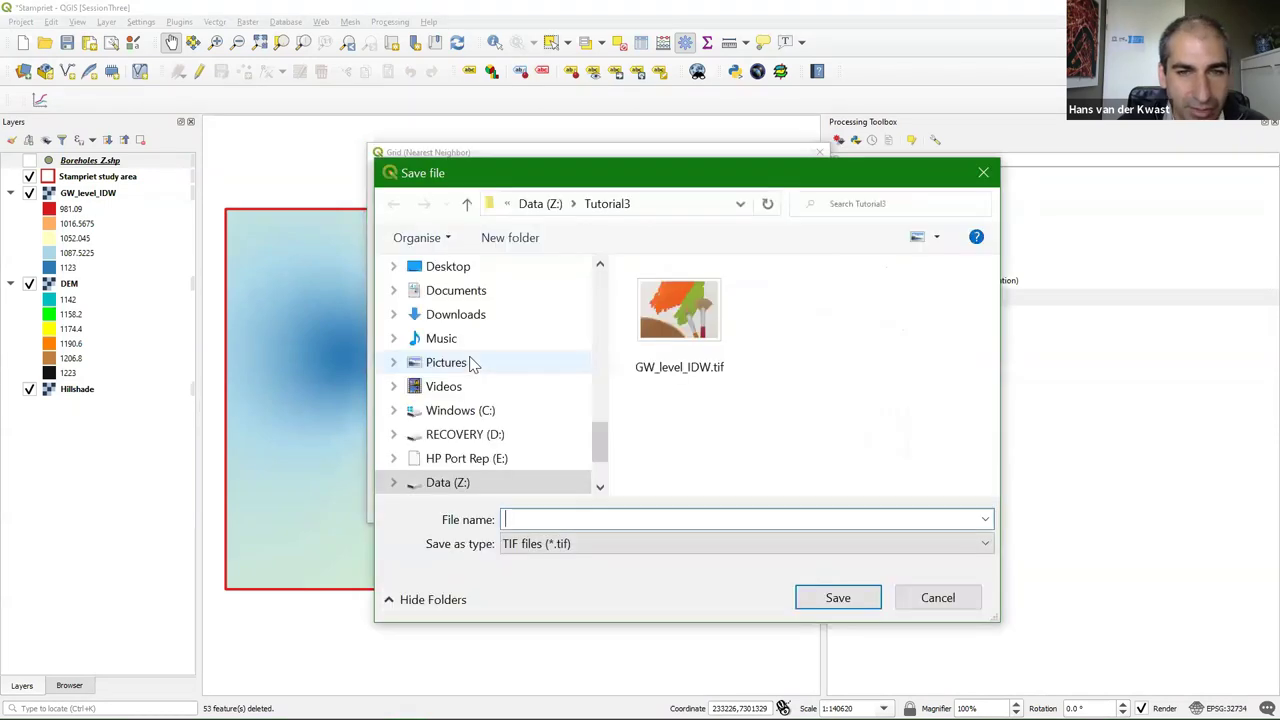
text(GW_level_Thiessen)
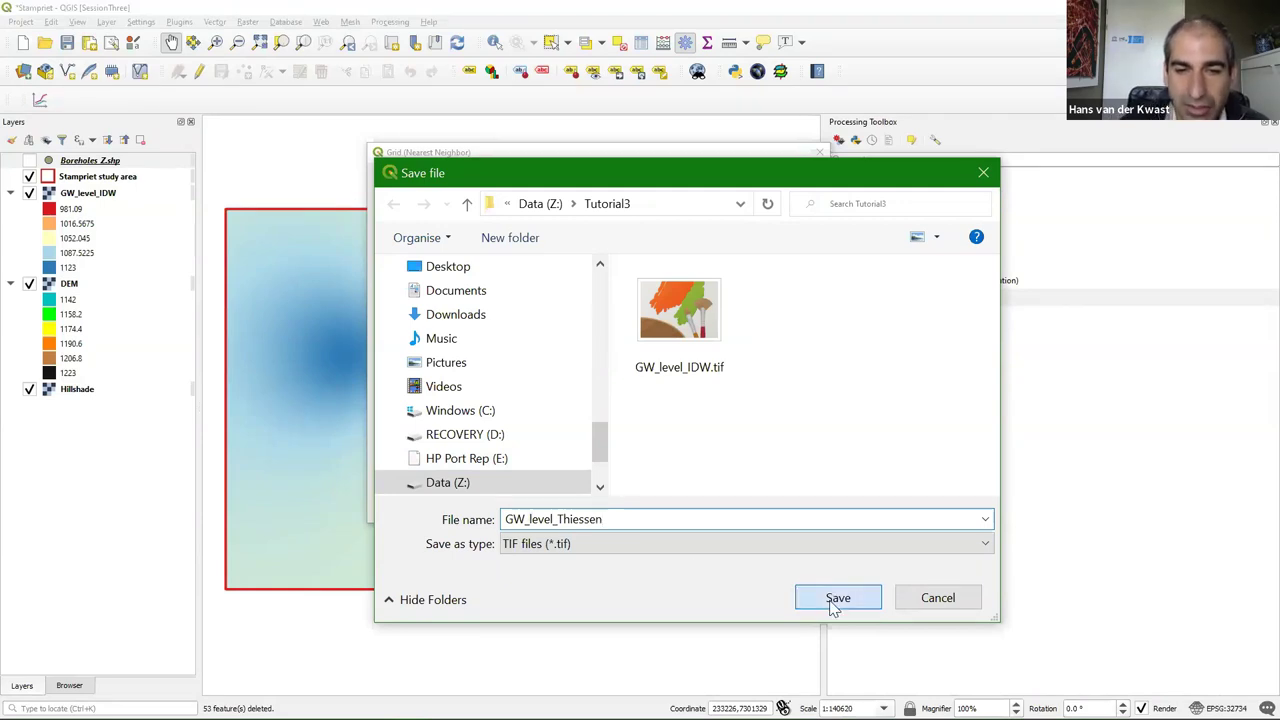
click(837, 597)
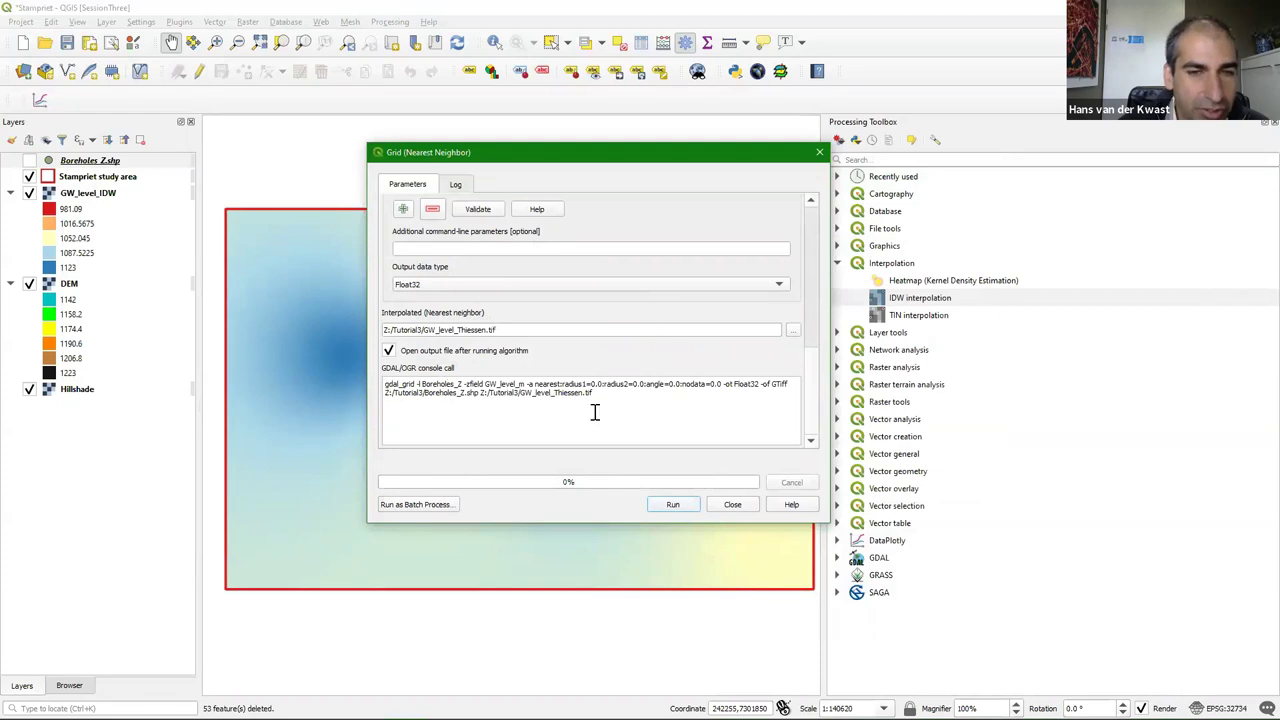
click(673, 506)
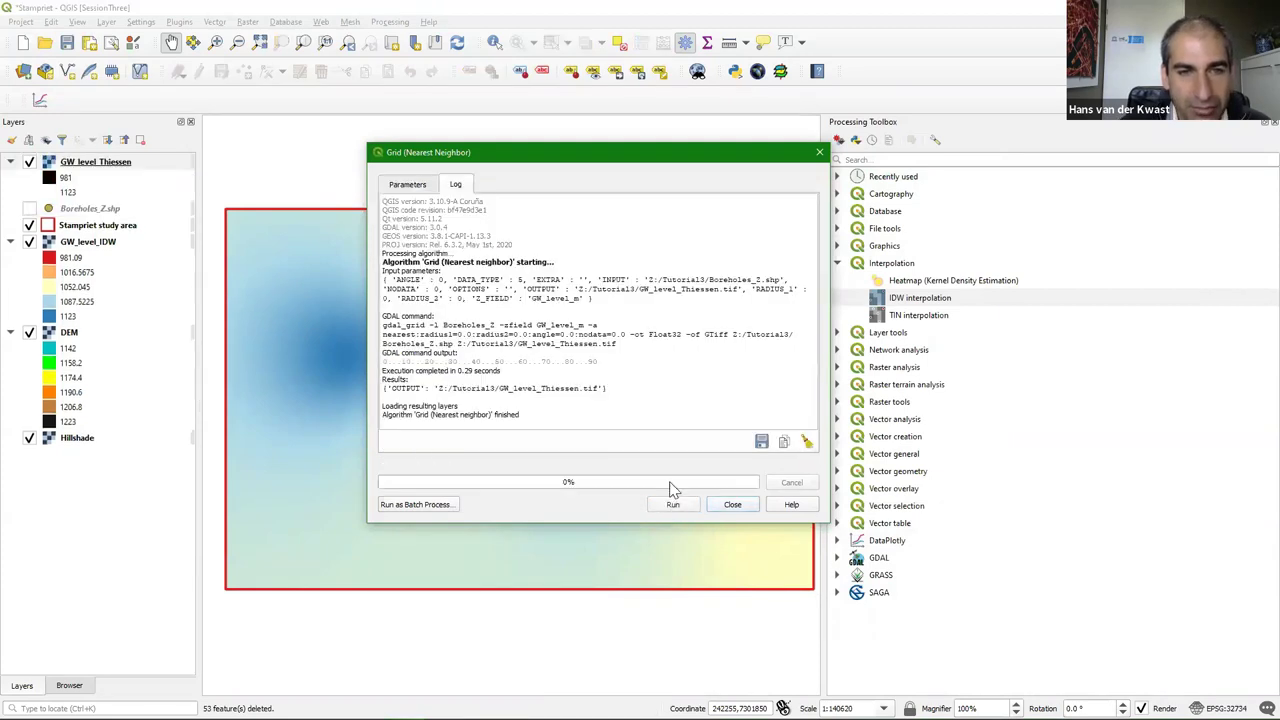
Move Boreholes_Z.shp to the top and make it visible, then open GW_level_Thiessen's styling
click(742, 507)
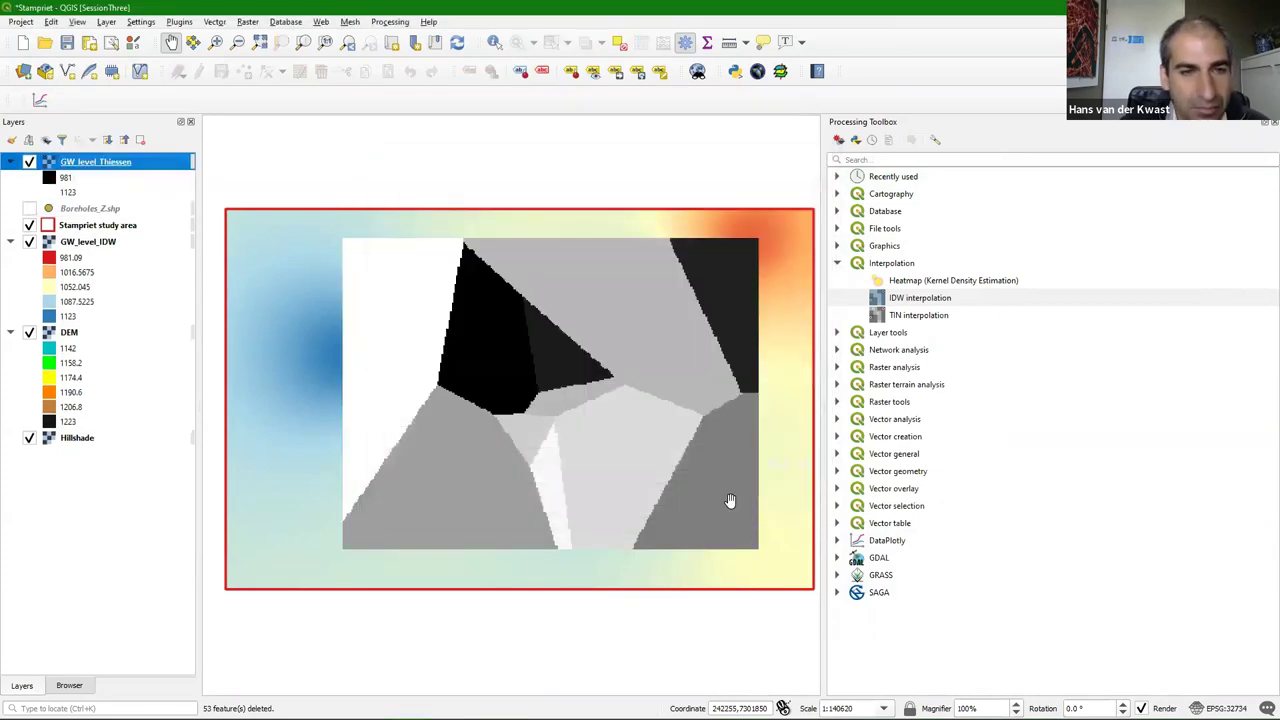
click(97, 205)
drag(97, 205, 137, 158)
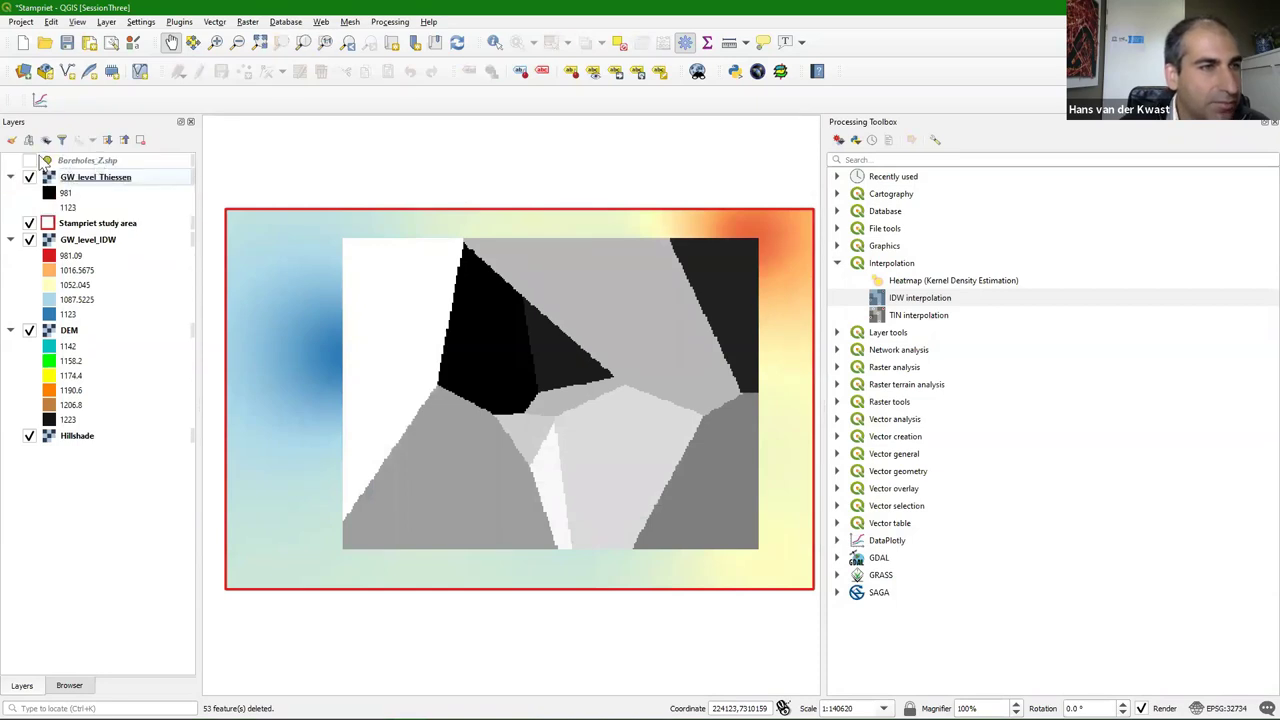
click(29, 162)
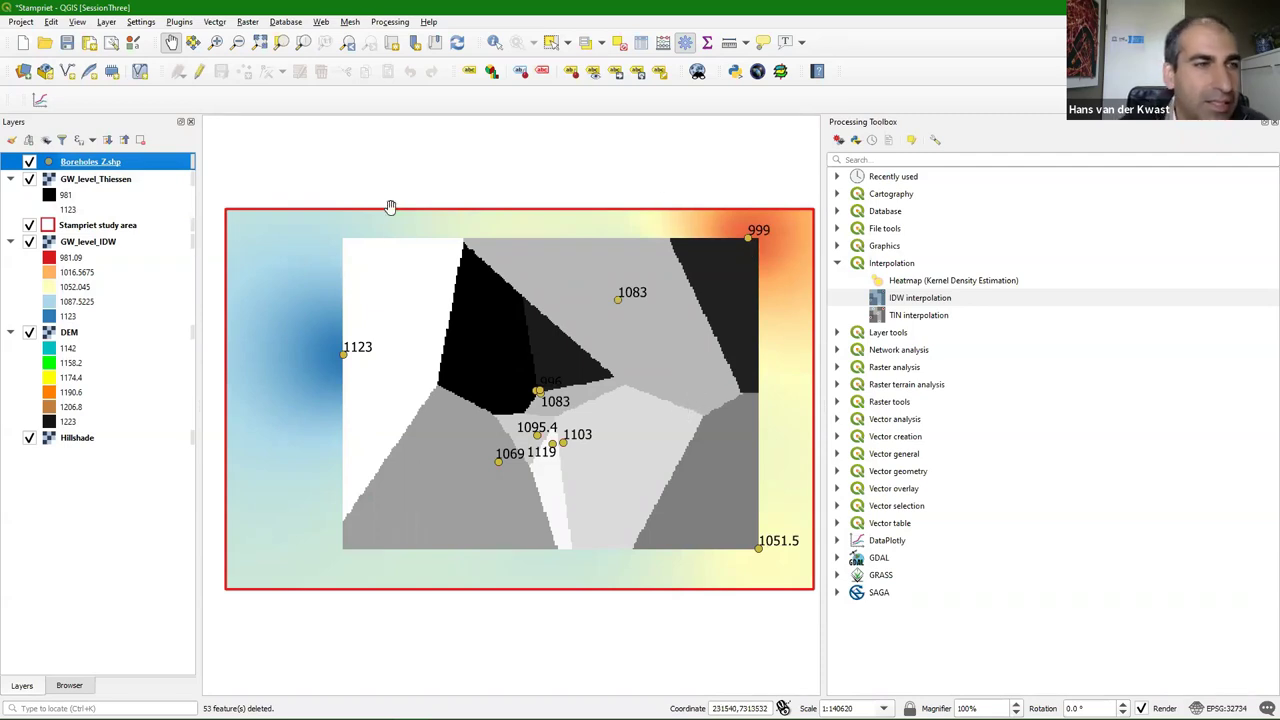
click(113, 182)
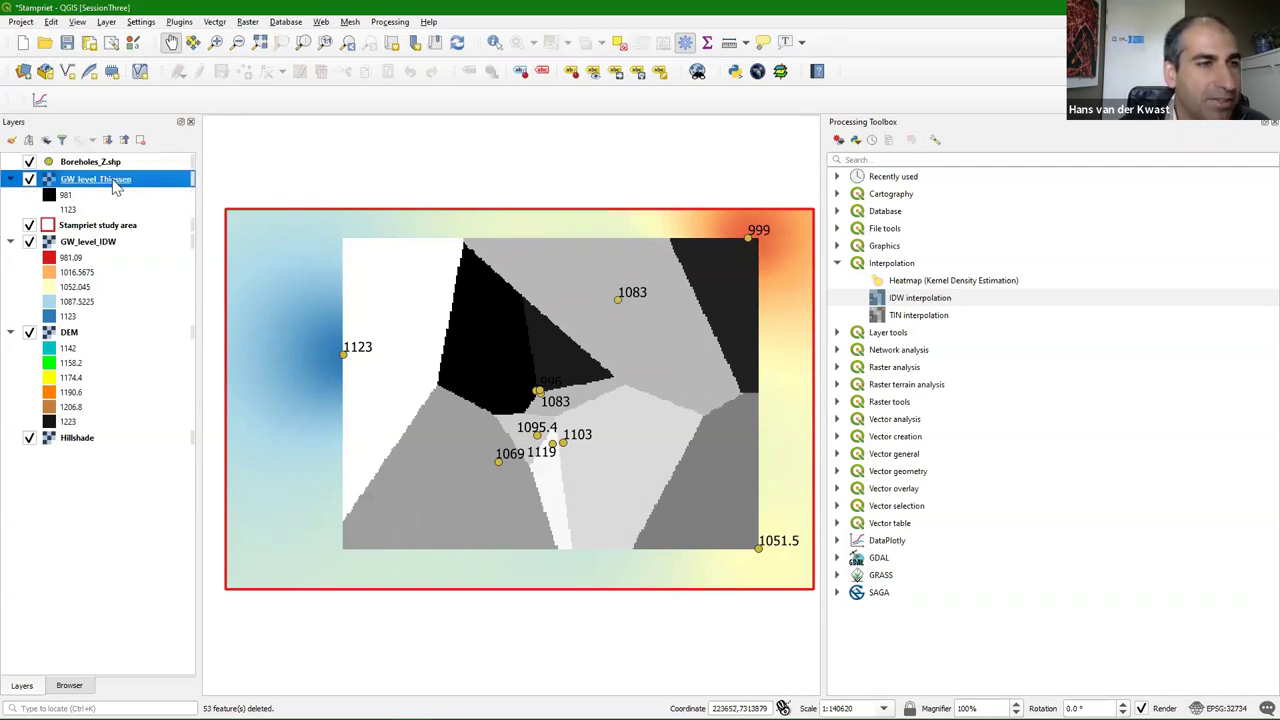
click(11, 140)
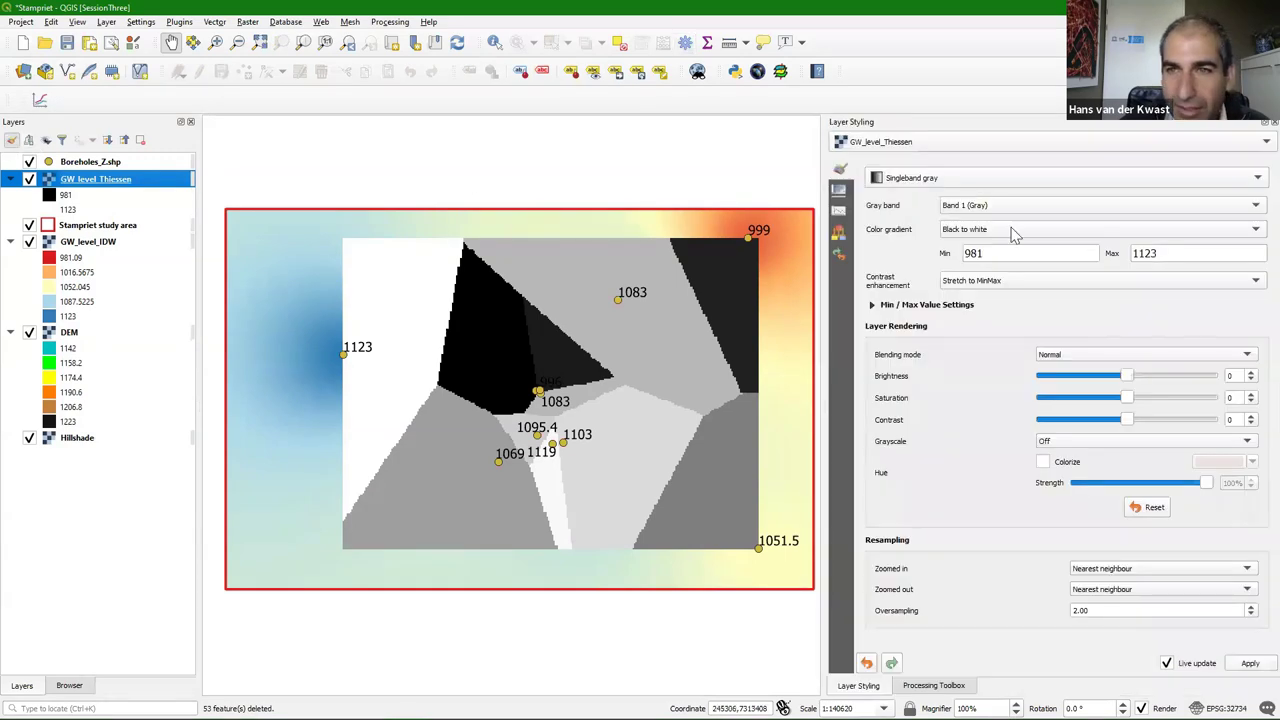
Render GW_level_Thiessen as singleband pseudocolor, toggle it to compare with IDW, and zoom in
click(951, 179)
click(940, 194)
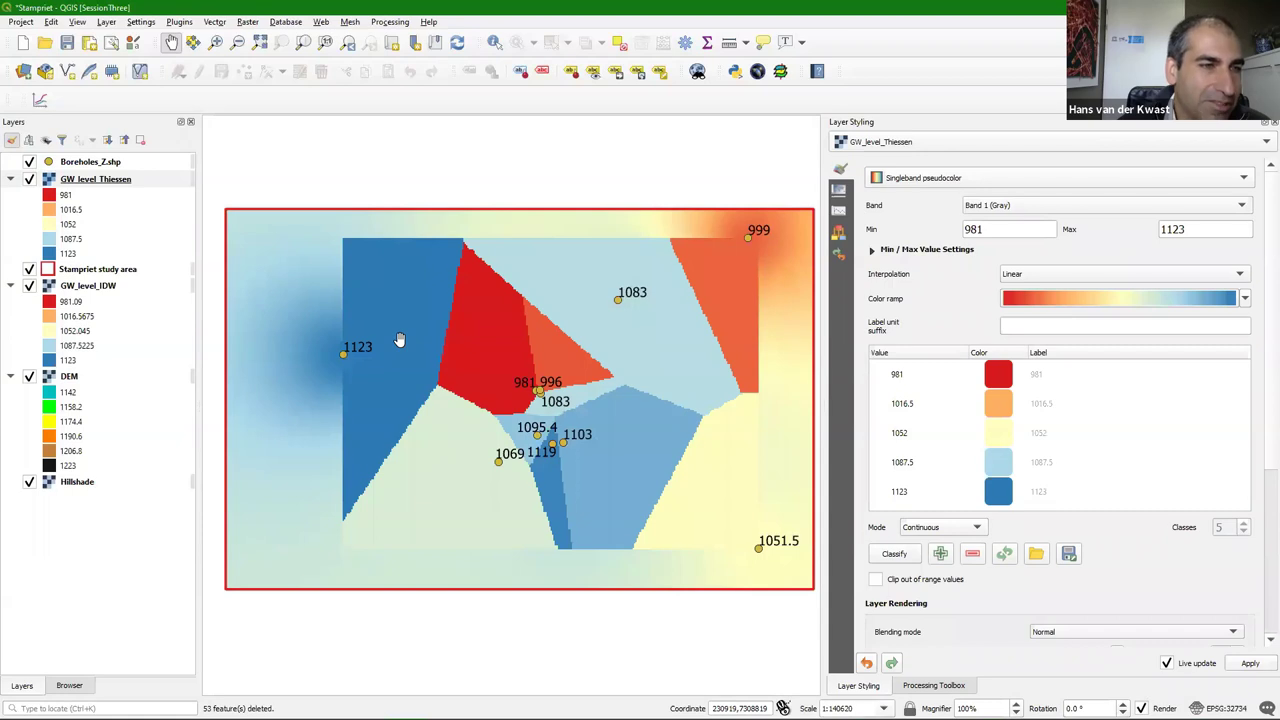
click(29, 180)
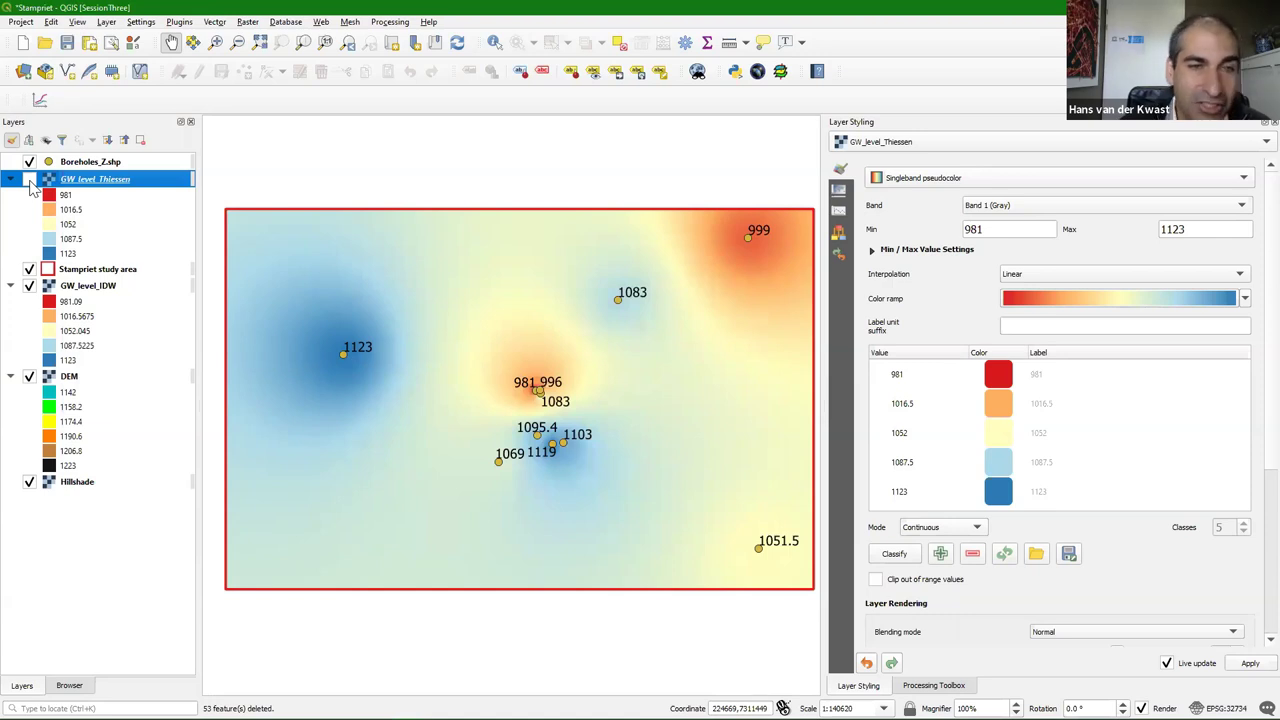
click(29, 180)
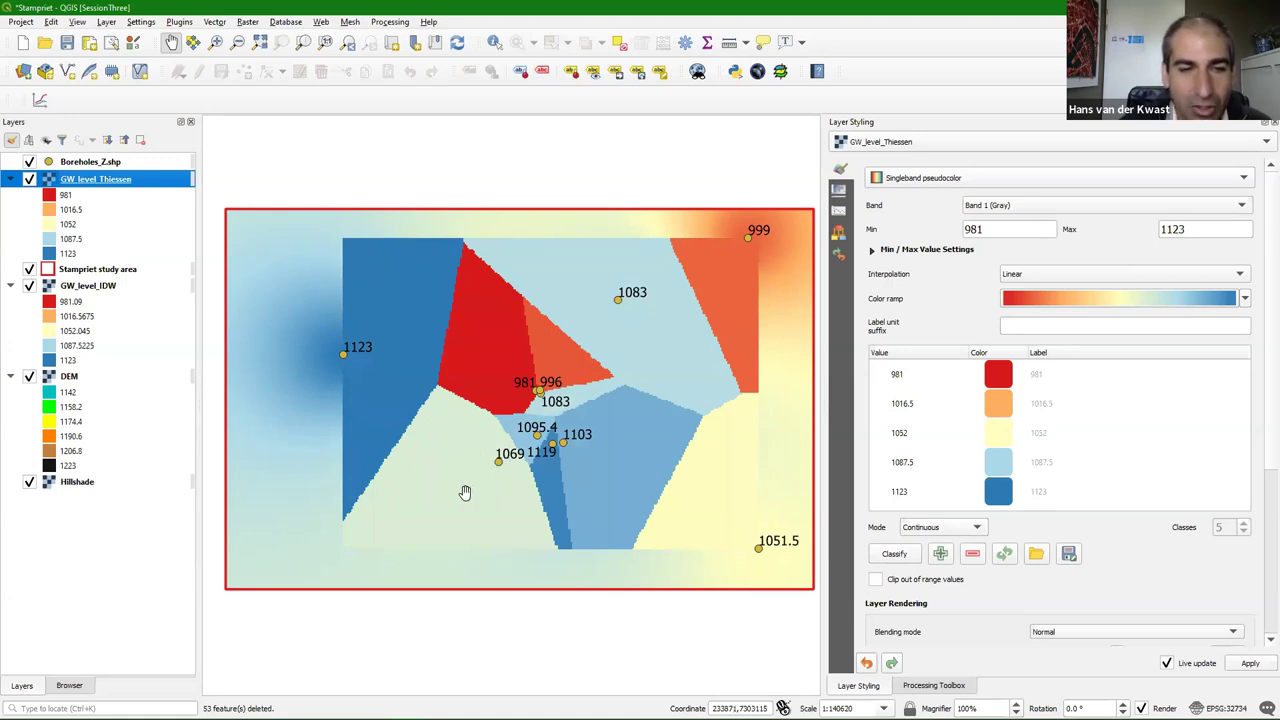
scroll(537, 385, up, 3)
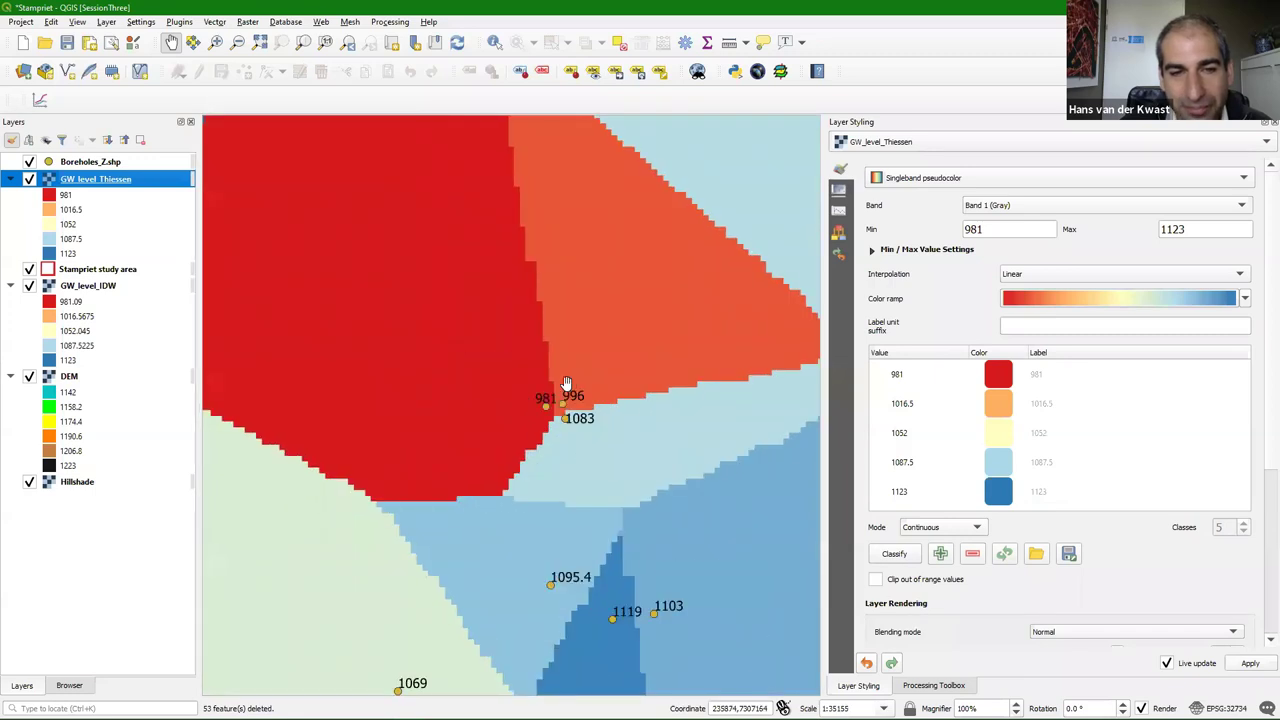
scroll(563, 394, up, 1)
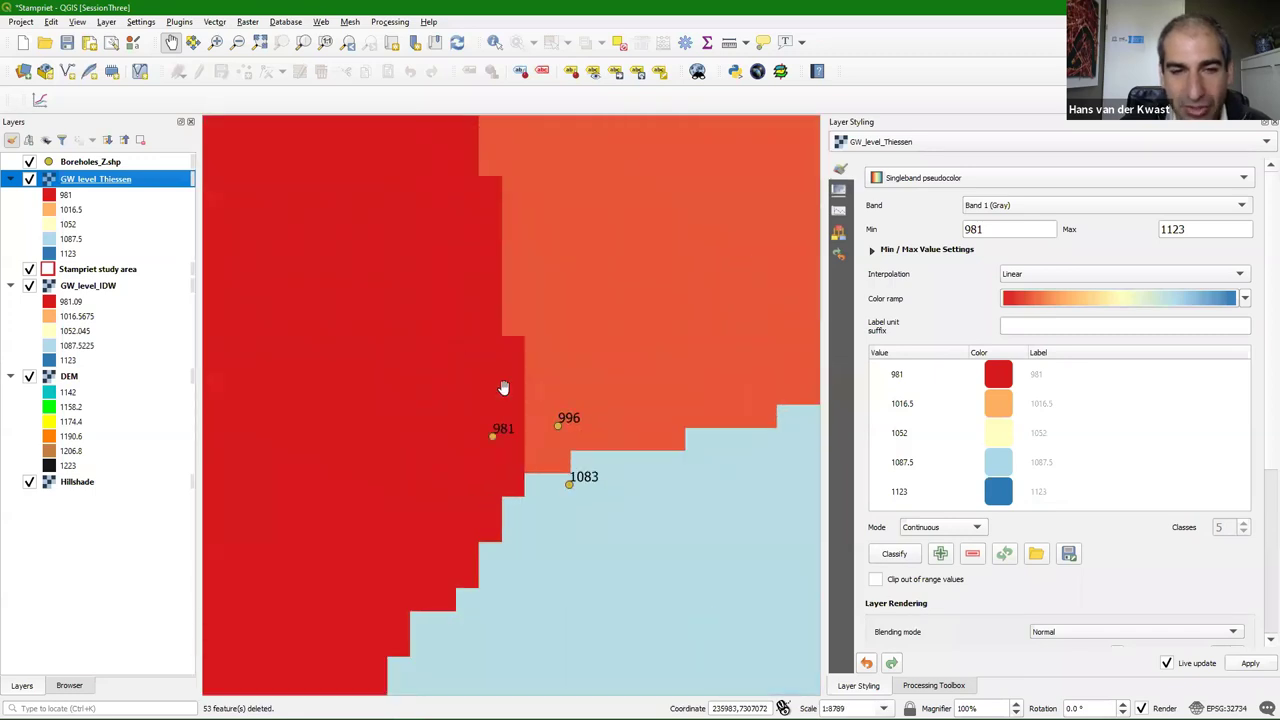
scroll(503, 388, down, 4)
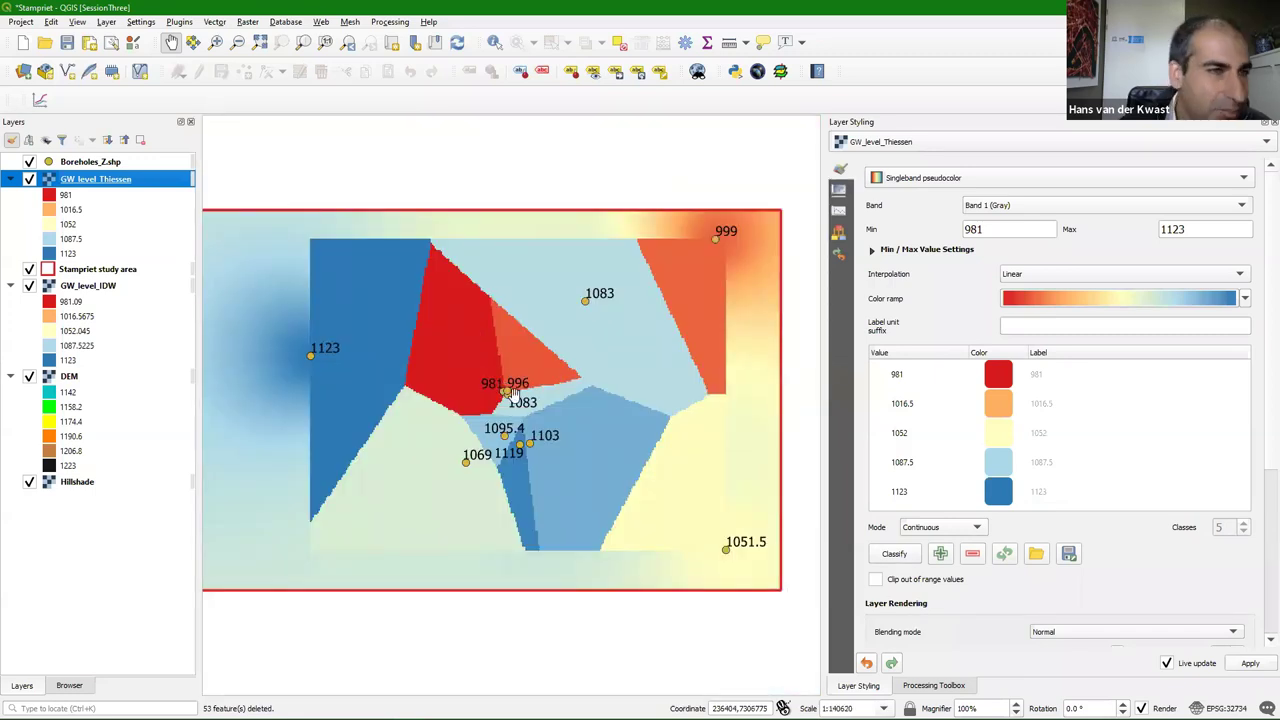